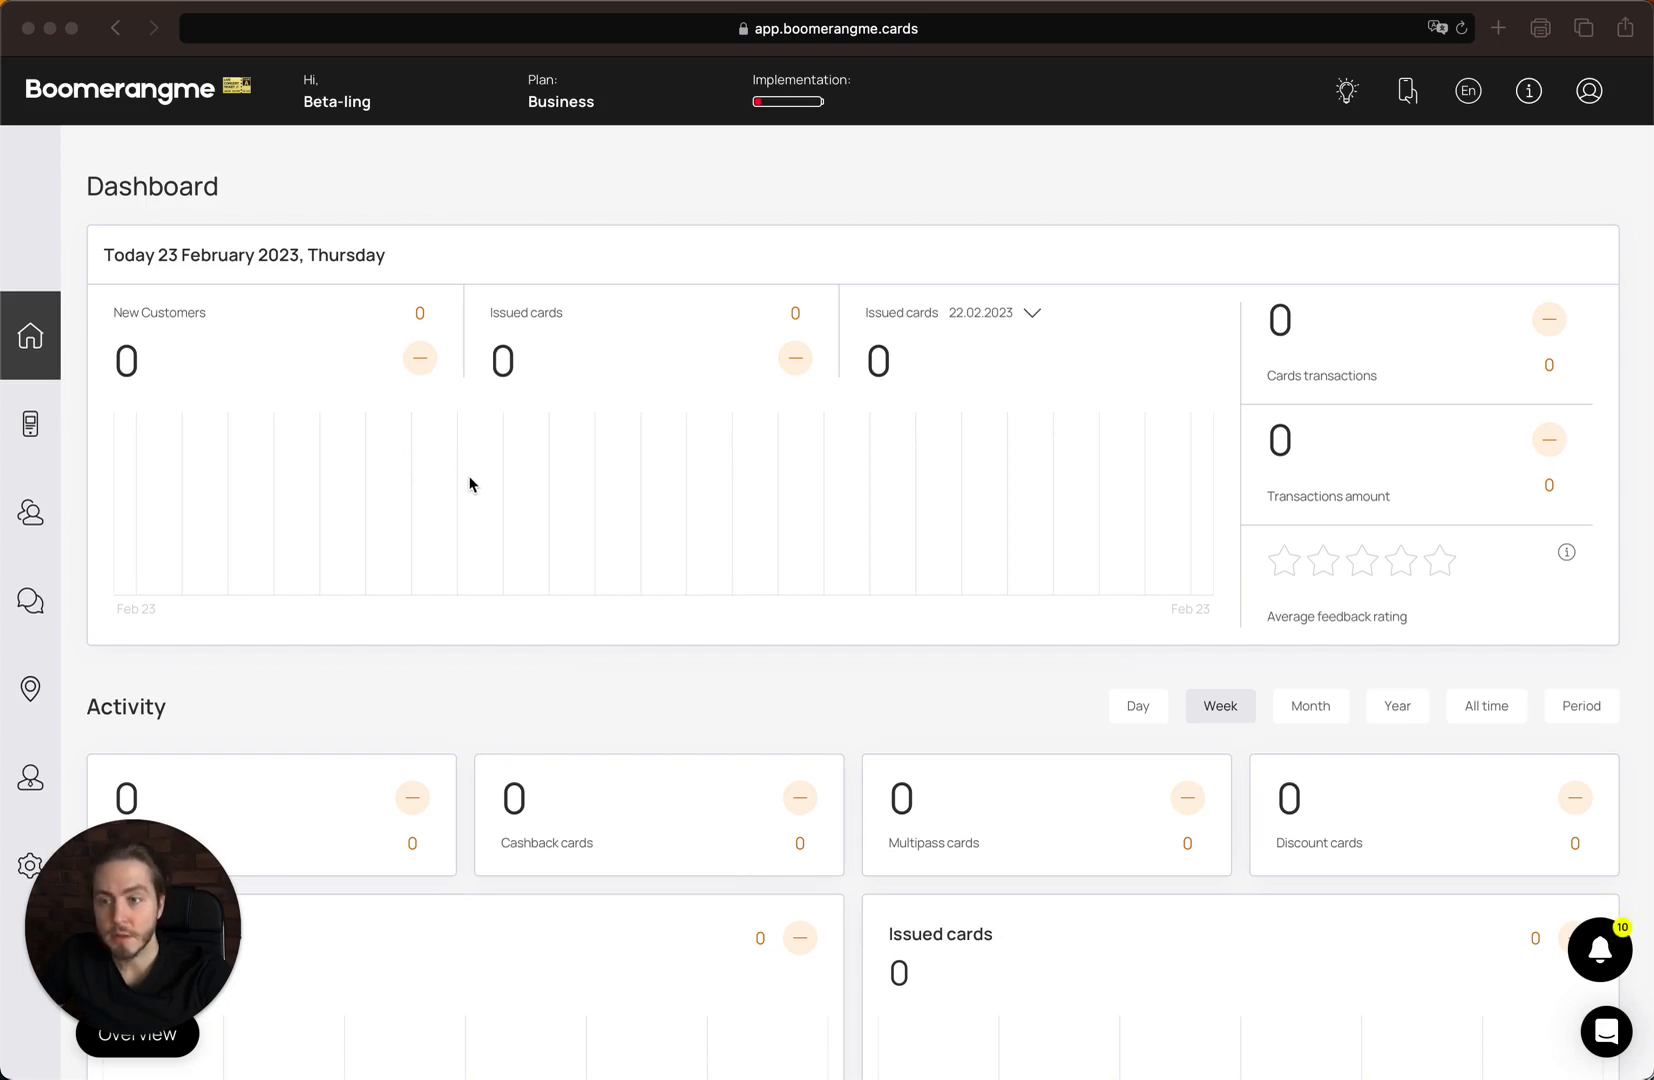
# Switch from the Dashboard to the Cards page from the left sidebar.
pyautogui.click(30, 423)
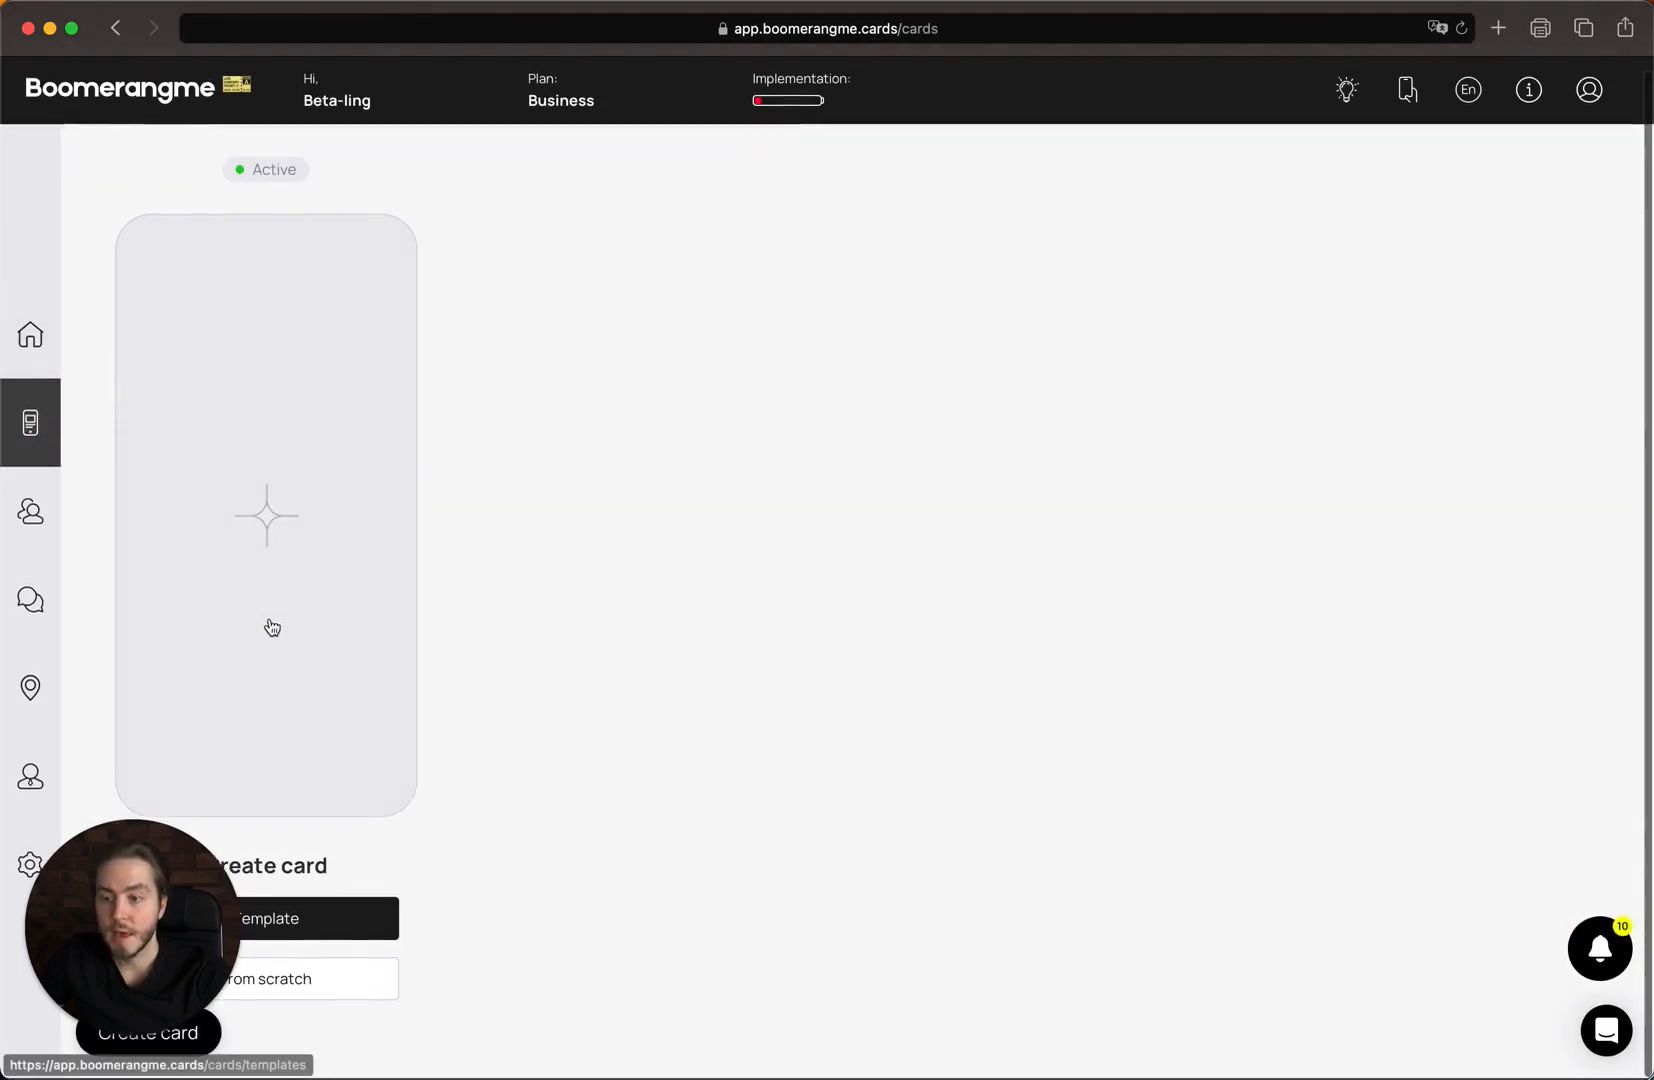
# Start a new card and browse the template gallery, including ATV rental, Art, Bakery and Bar.
pyautogui.click(314, 537)
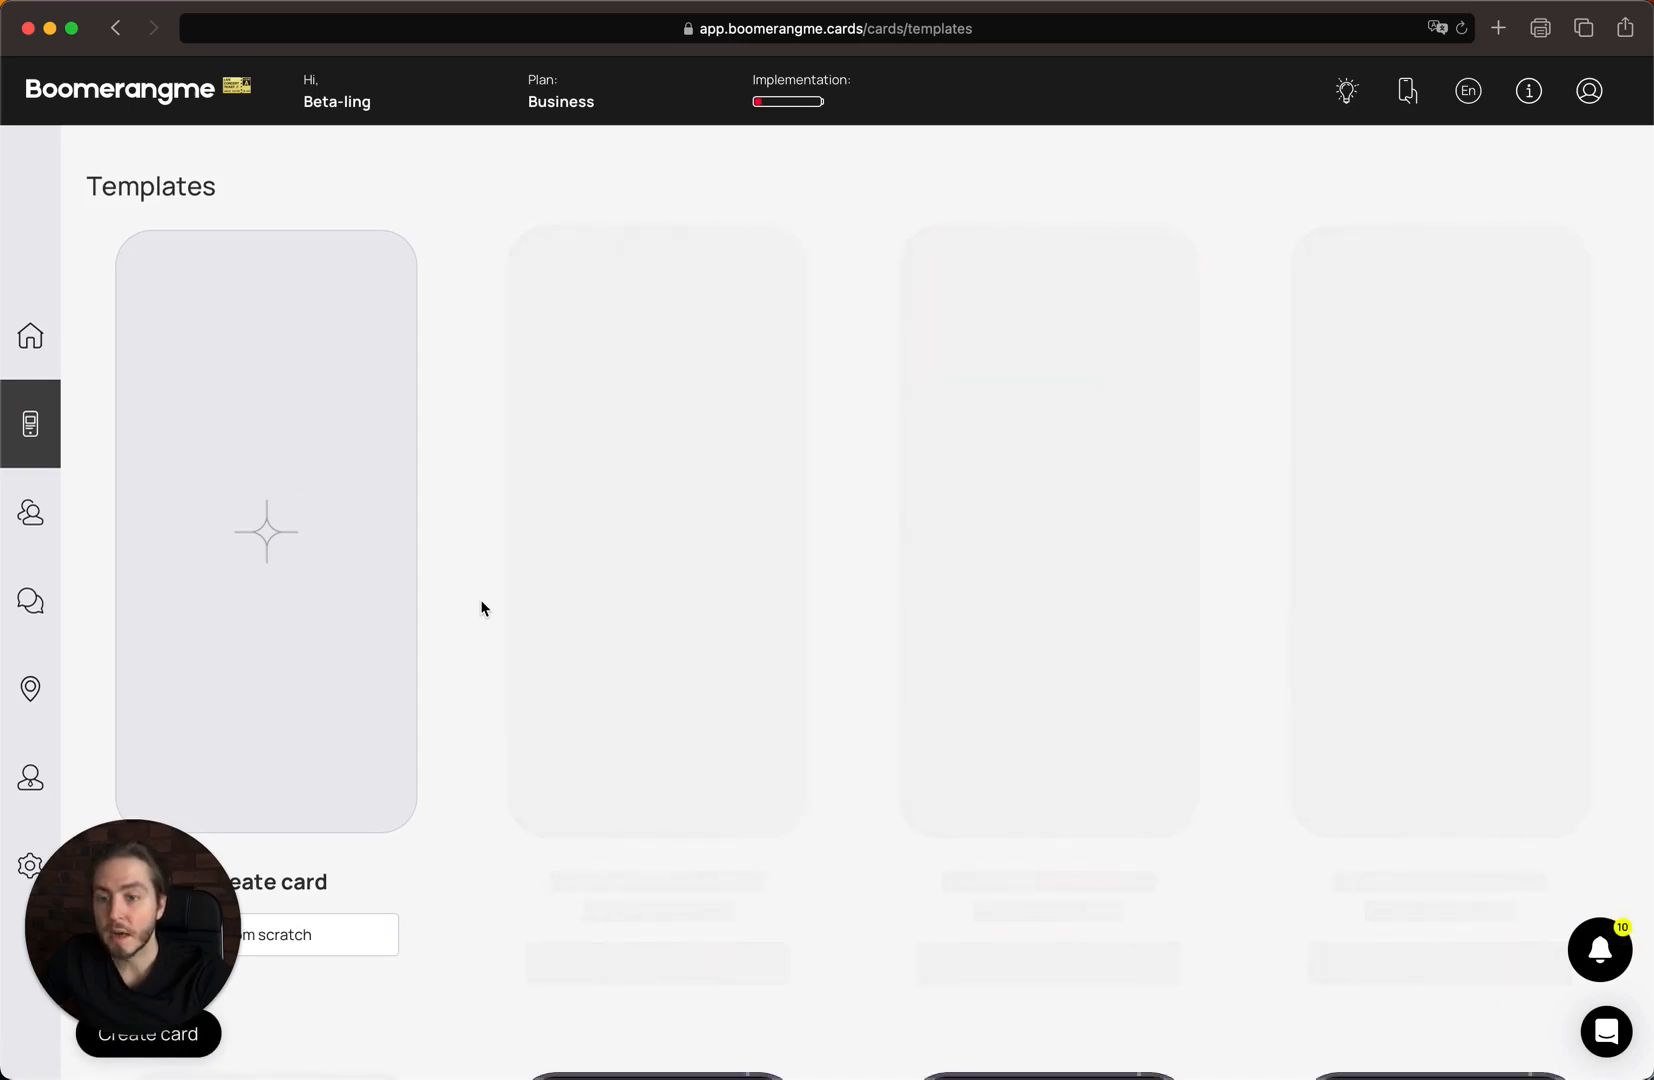
pyautogui.scroll(-8, 481, 608)
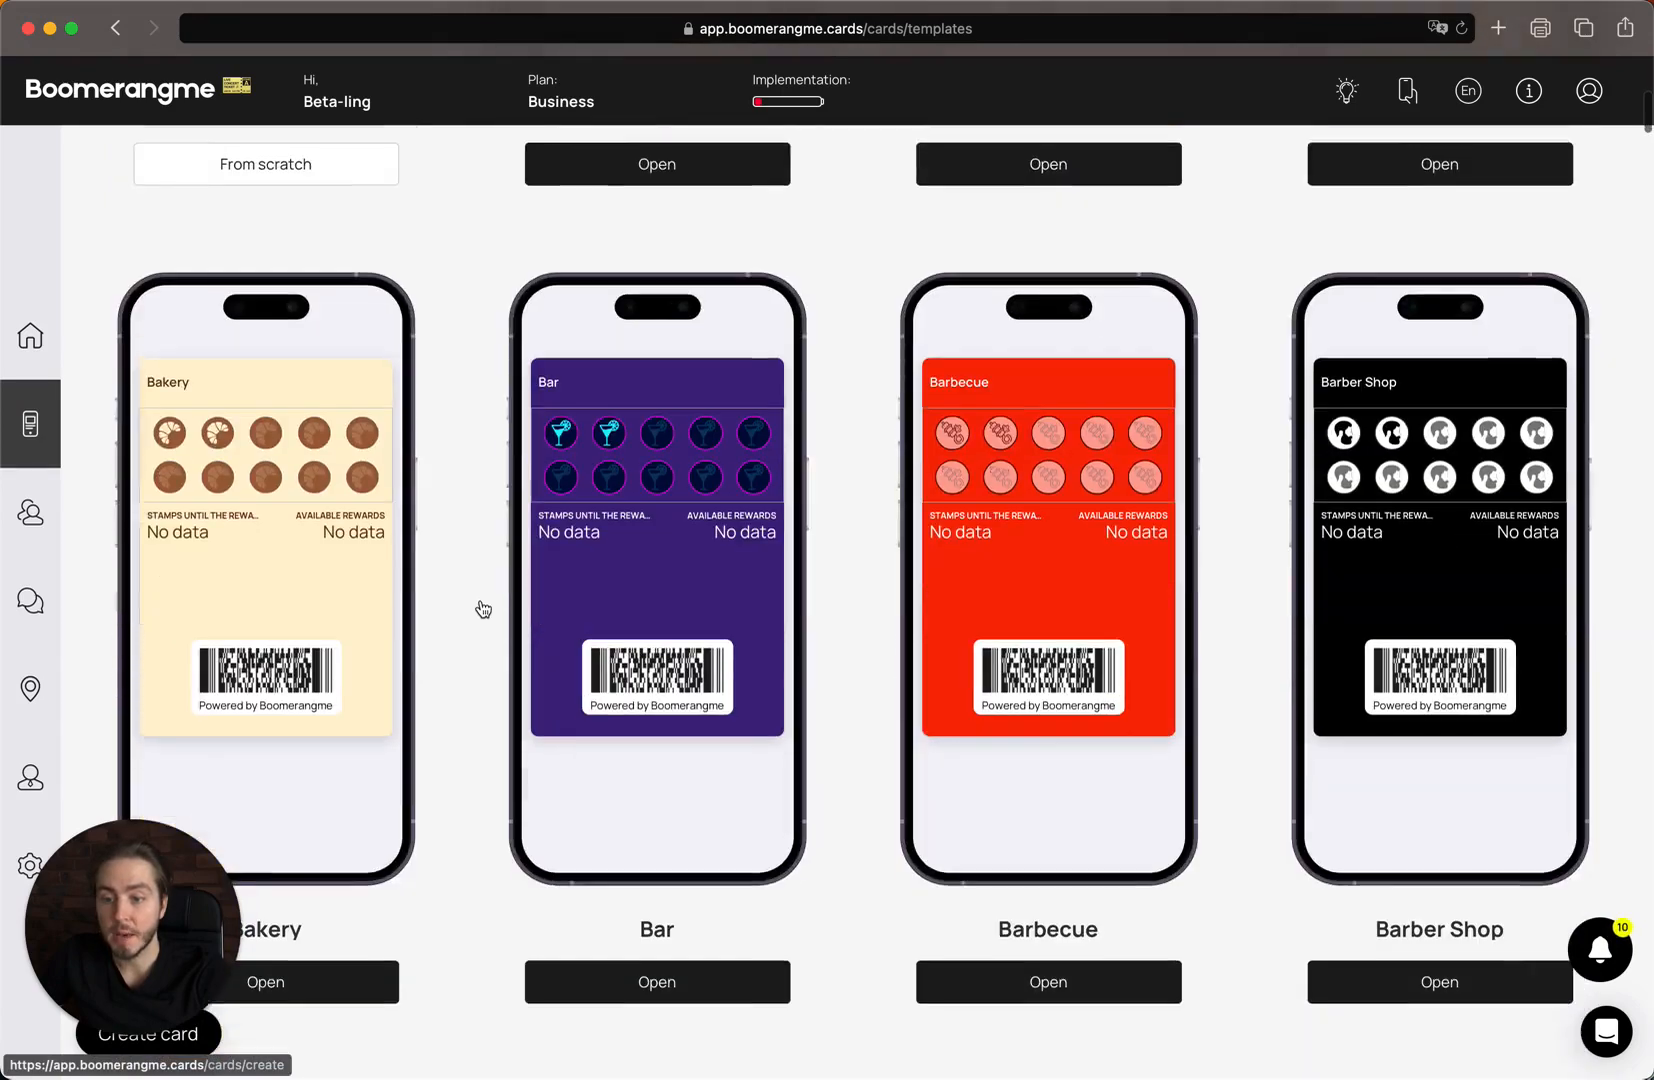
pyautogui.scroll(-5, 483, 609)
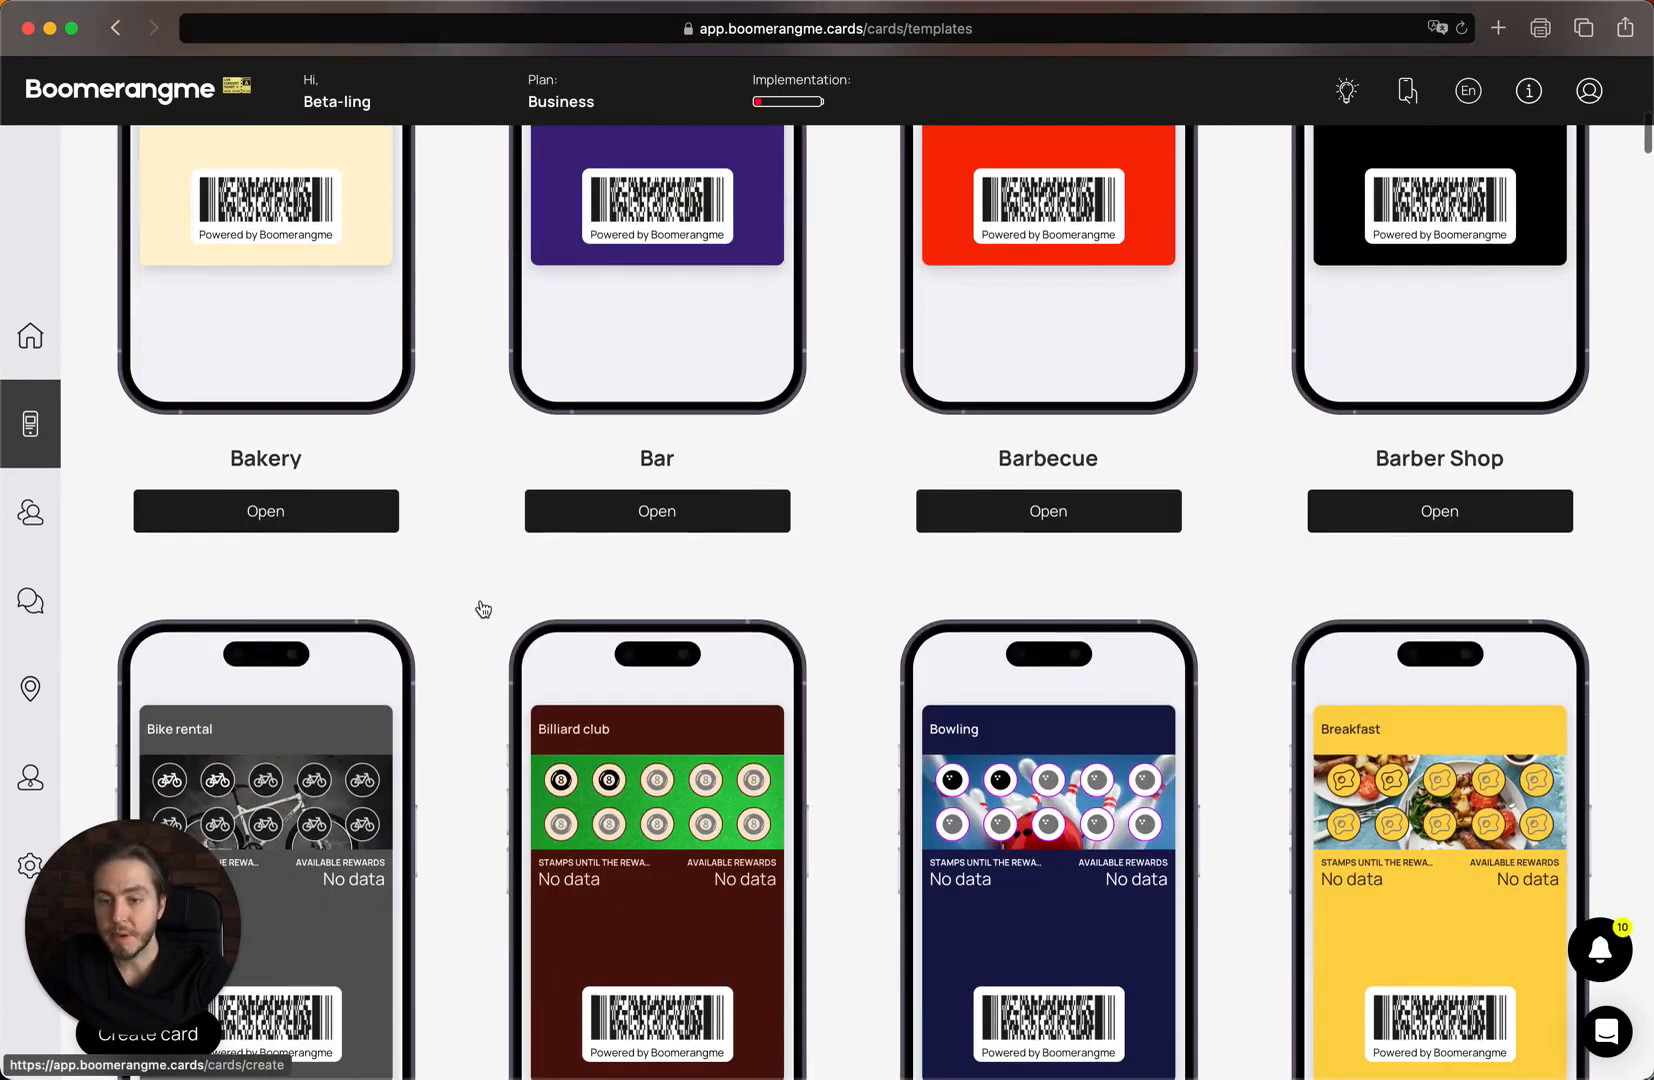
pyautogui.scroll(-14, 481, 608)
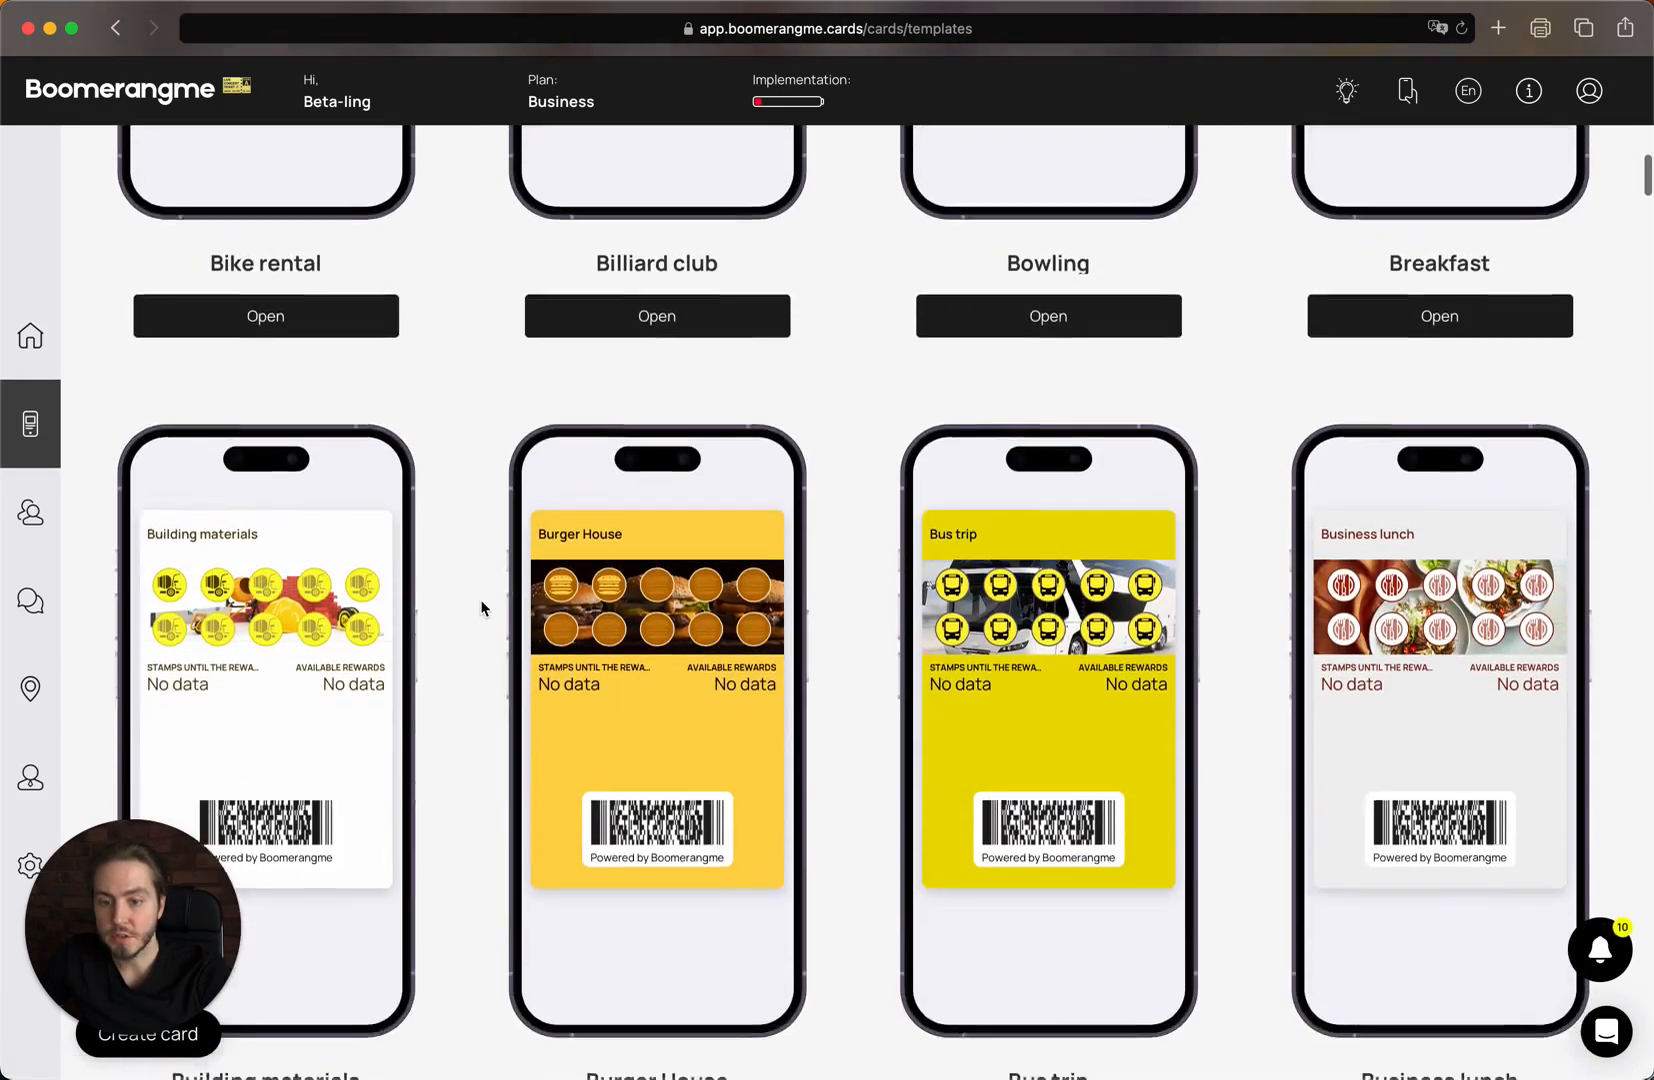
pyautogui.scroll(-11, 481, 608)
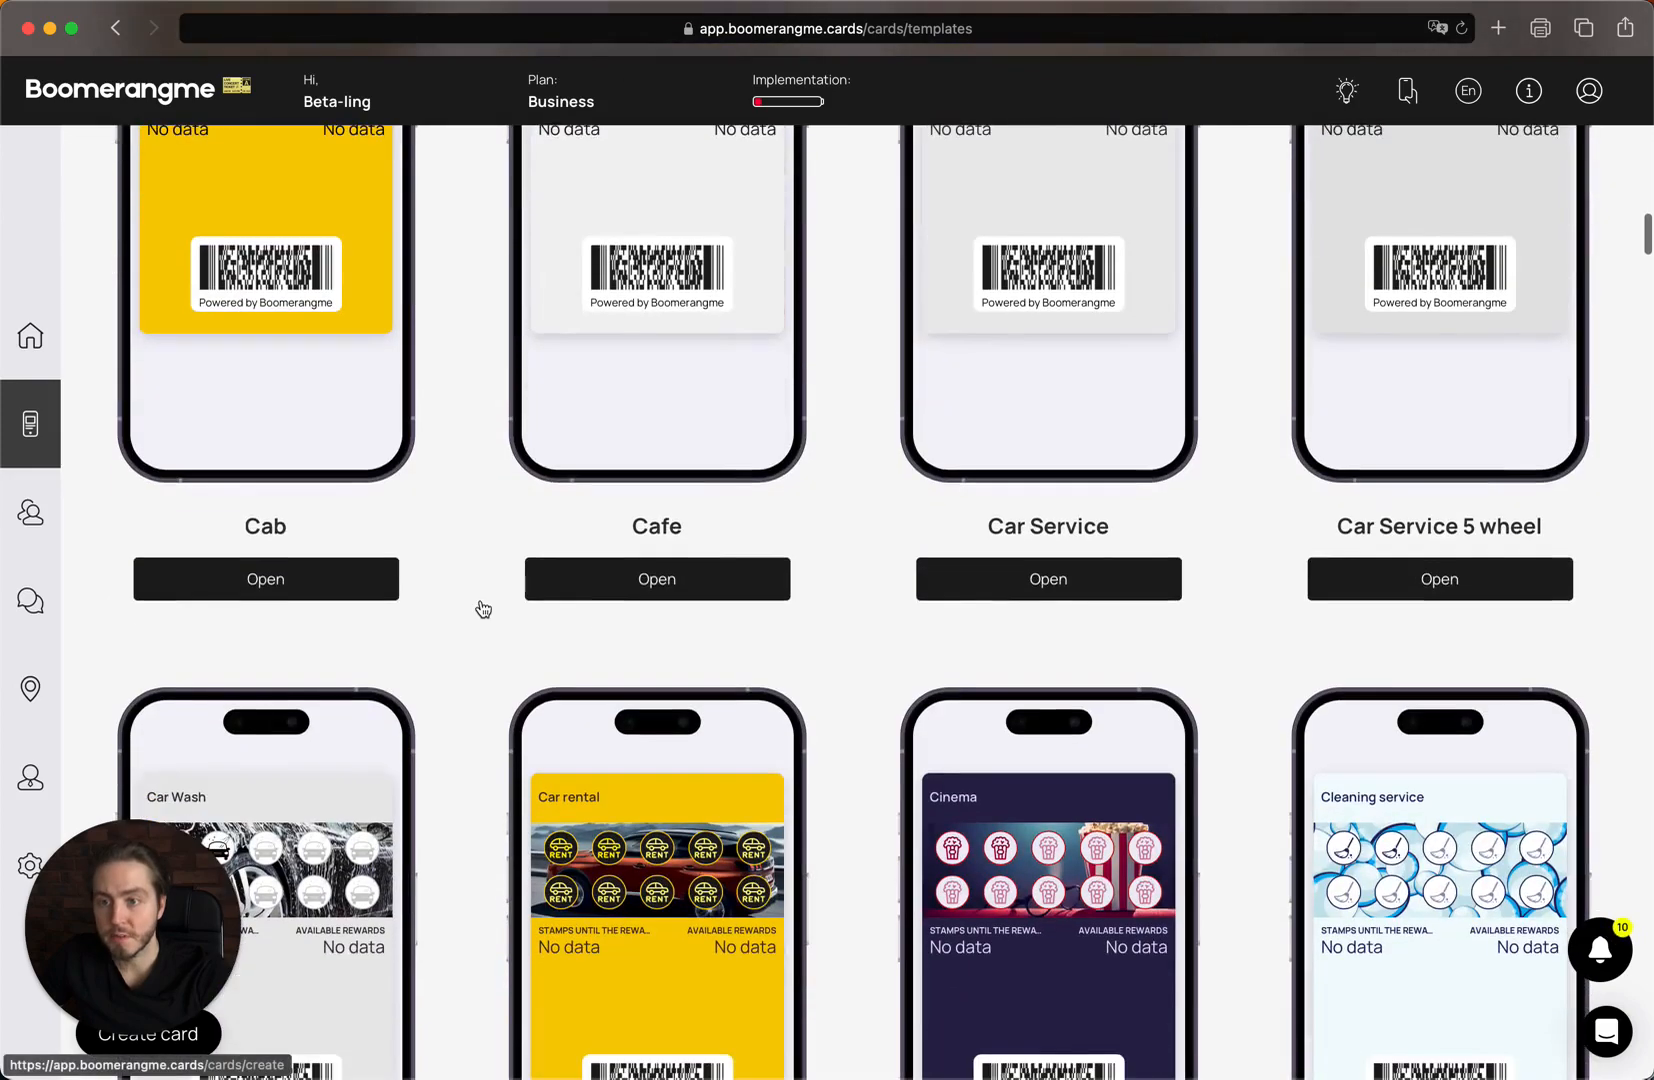
pyautogui.scroll(-12, 483, 609)
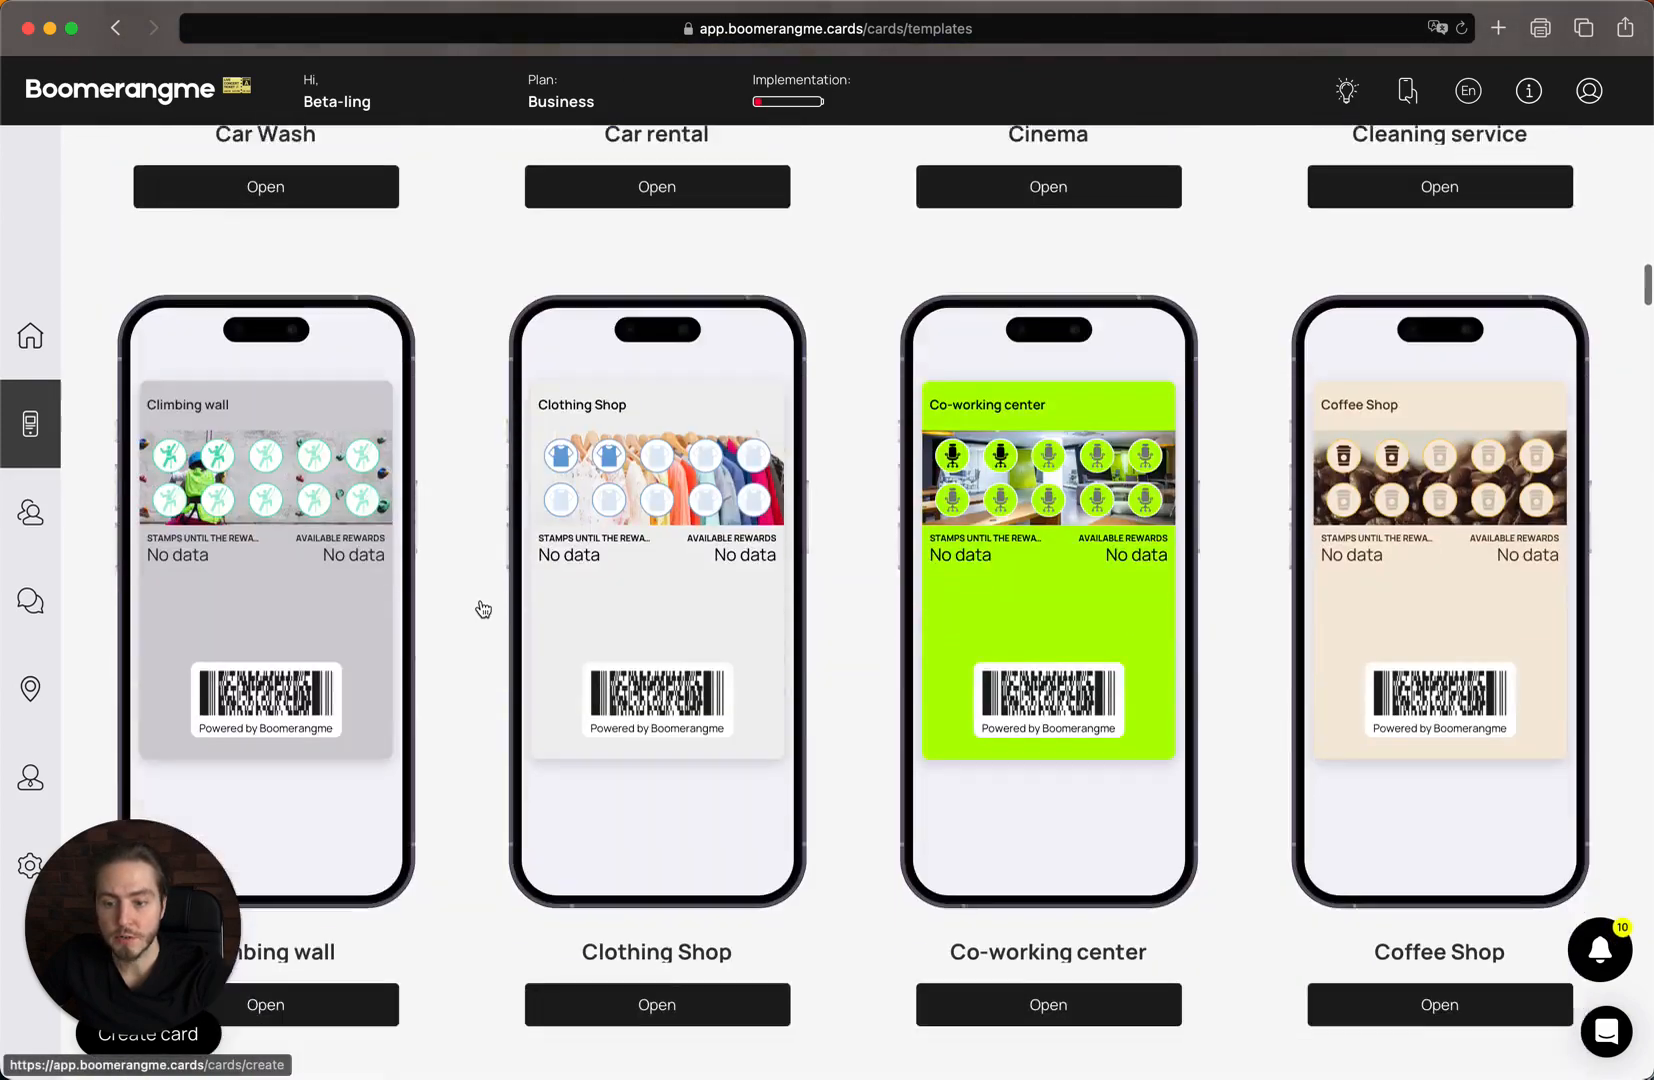
pyautogui.scroll(-10, 483, 609)
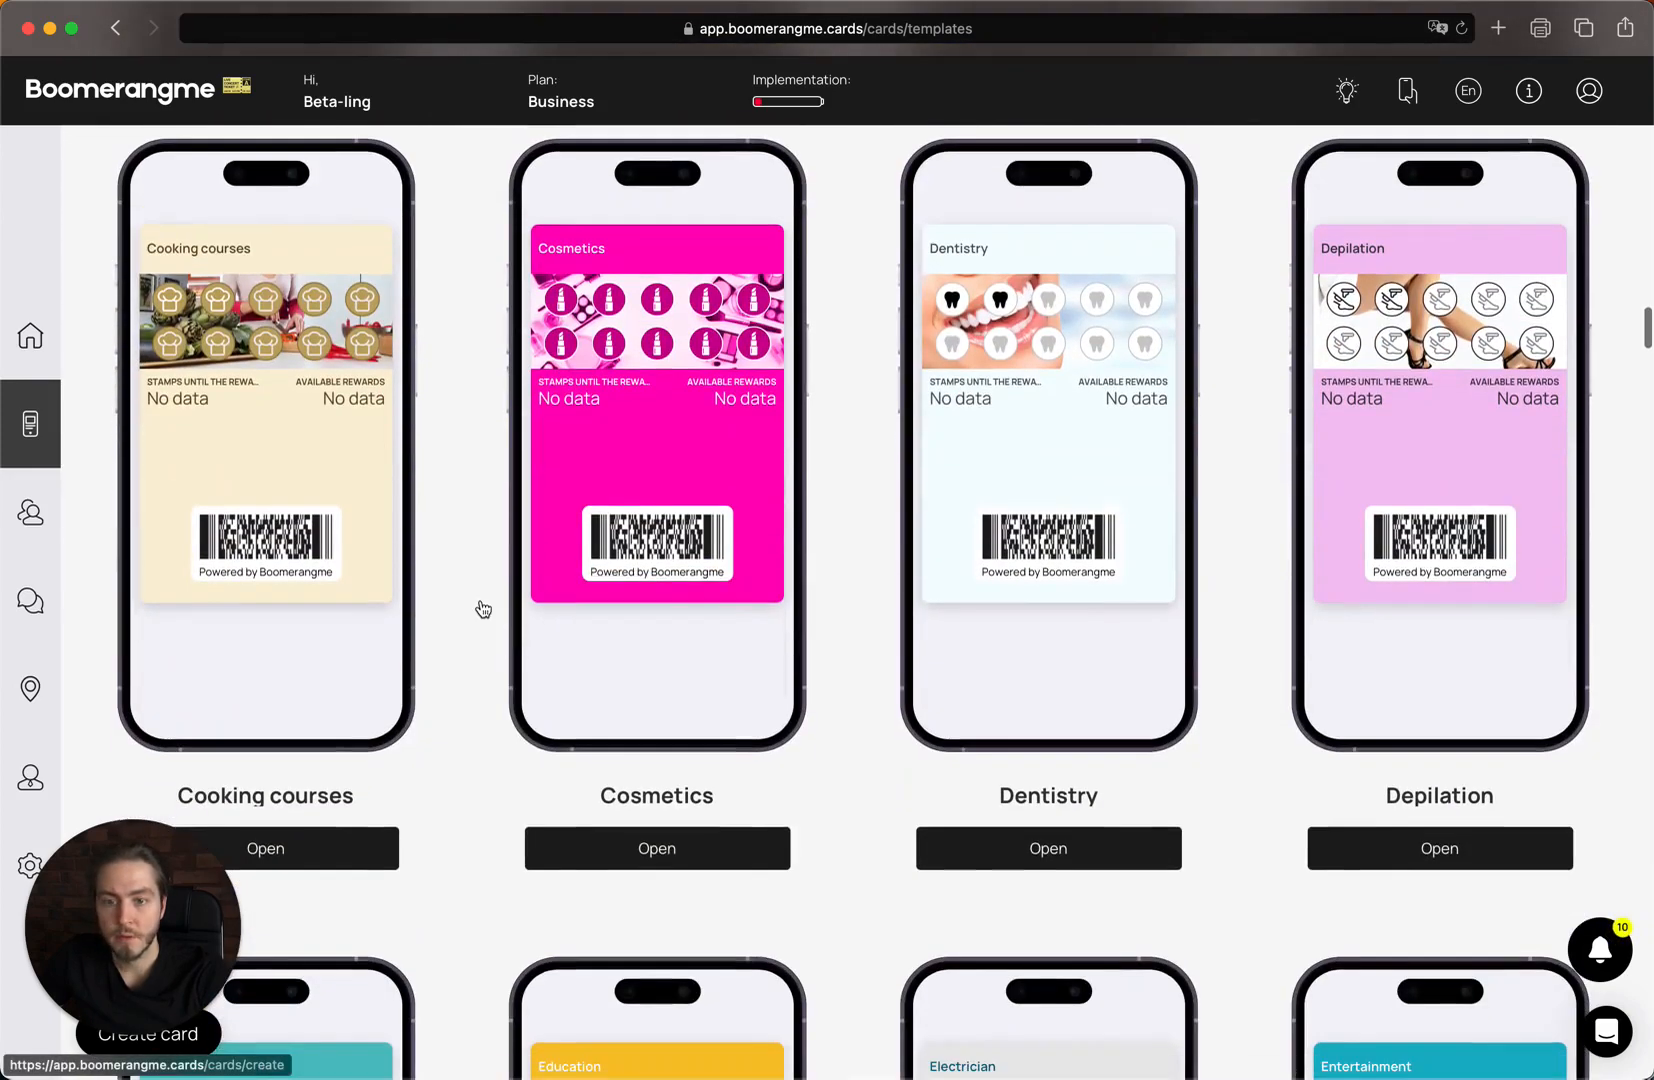
pyautogui.scroll(-9, 483, 609)
pyautogui.scroll(20, 483, 609)
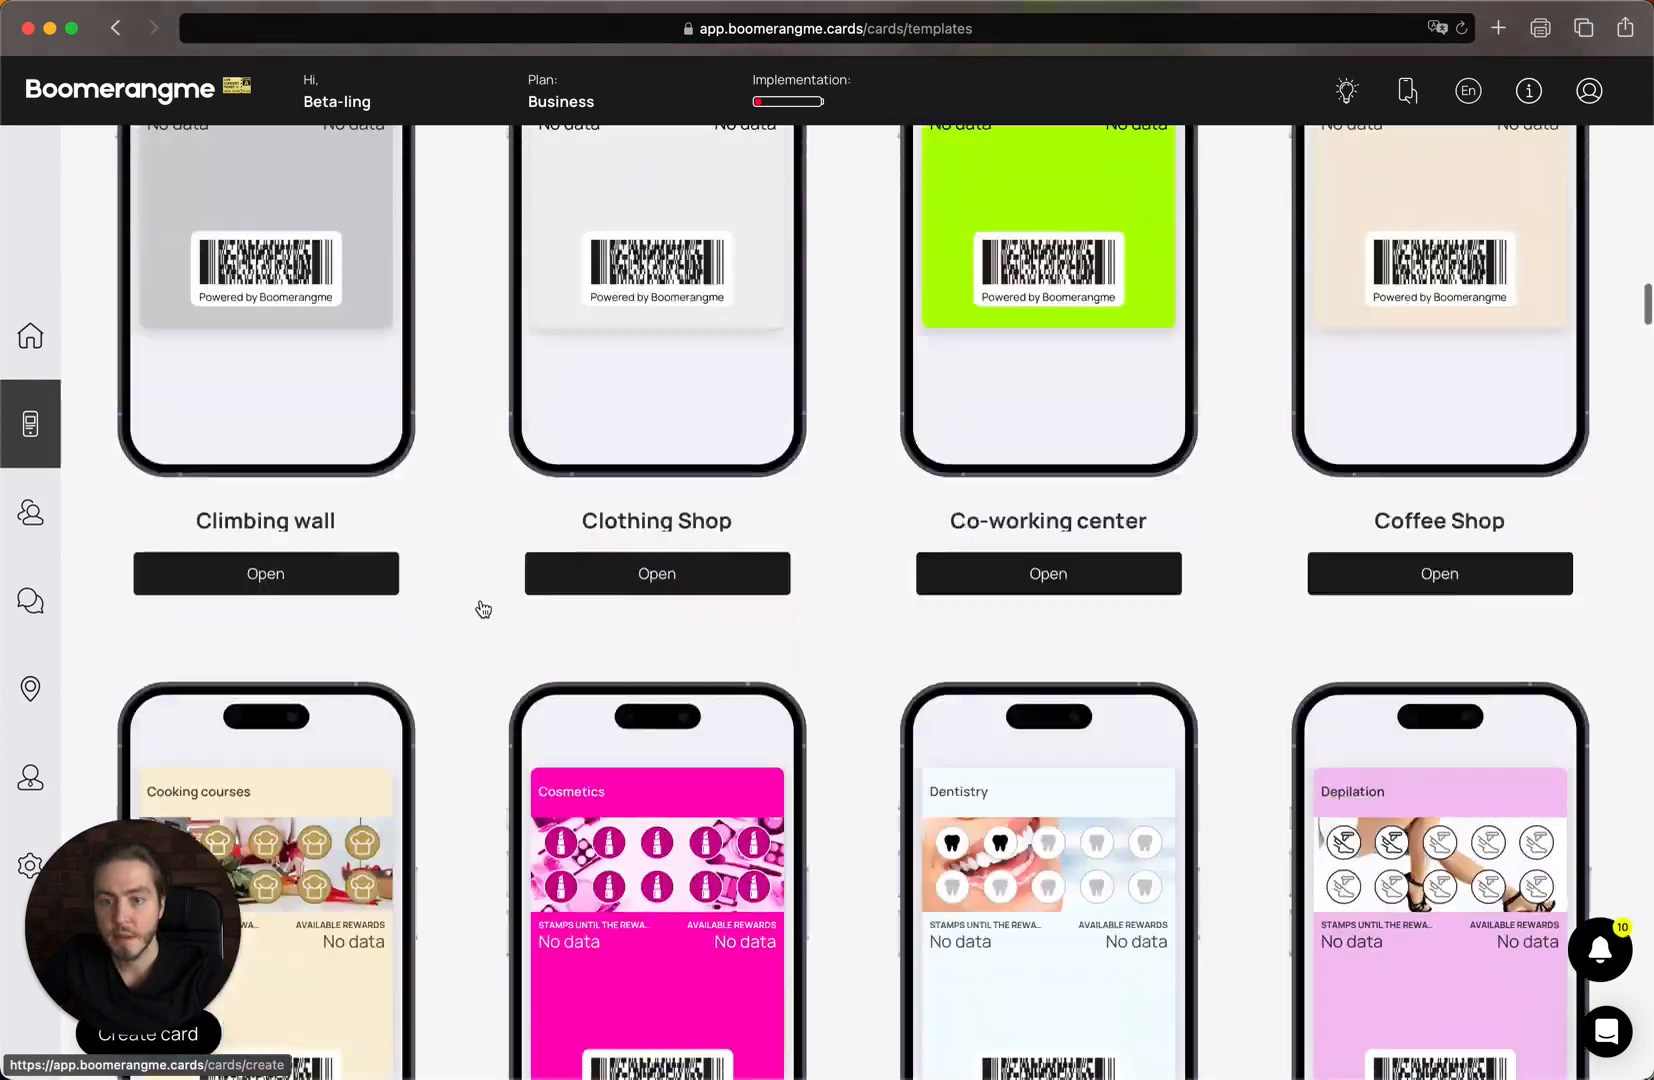
pyautogui.scroll(20, 483, 609)
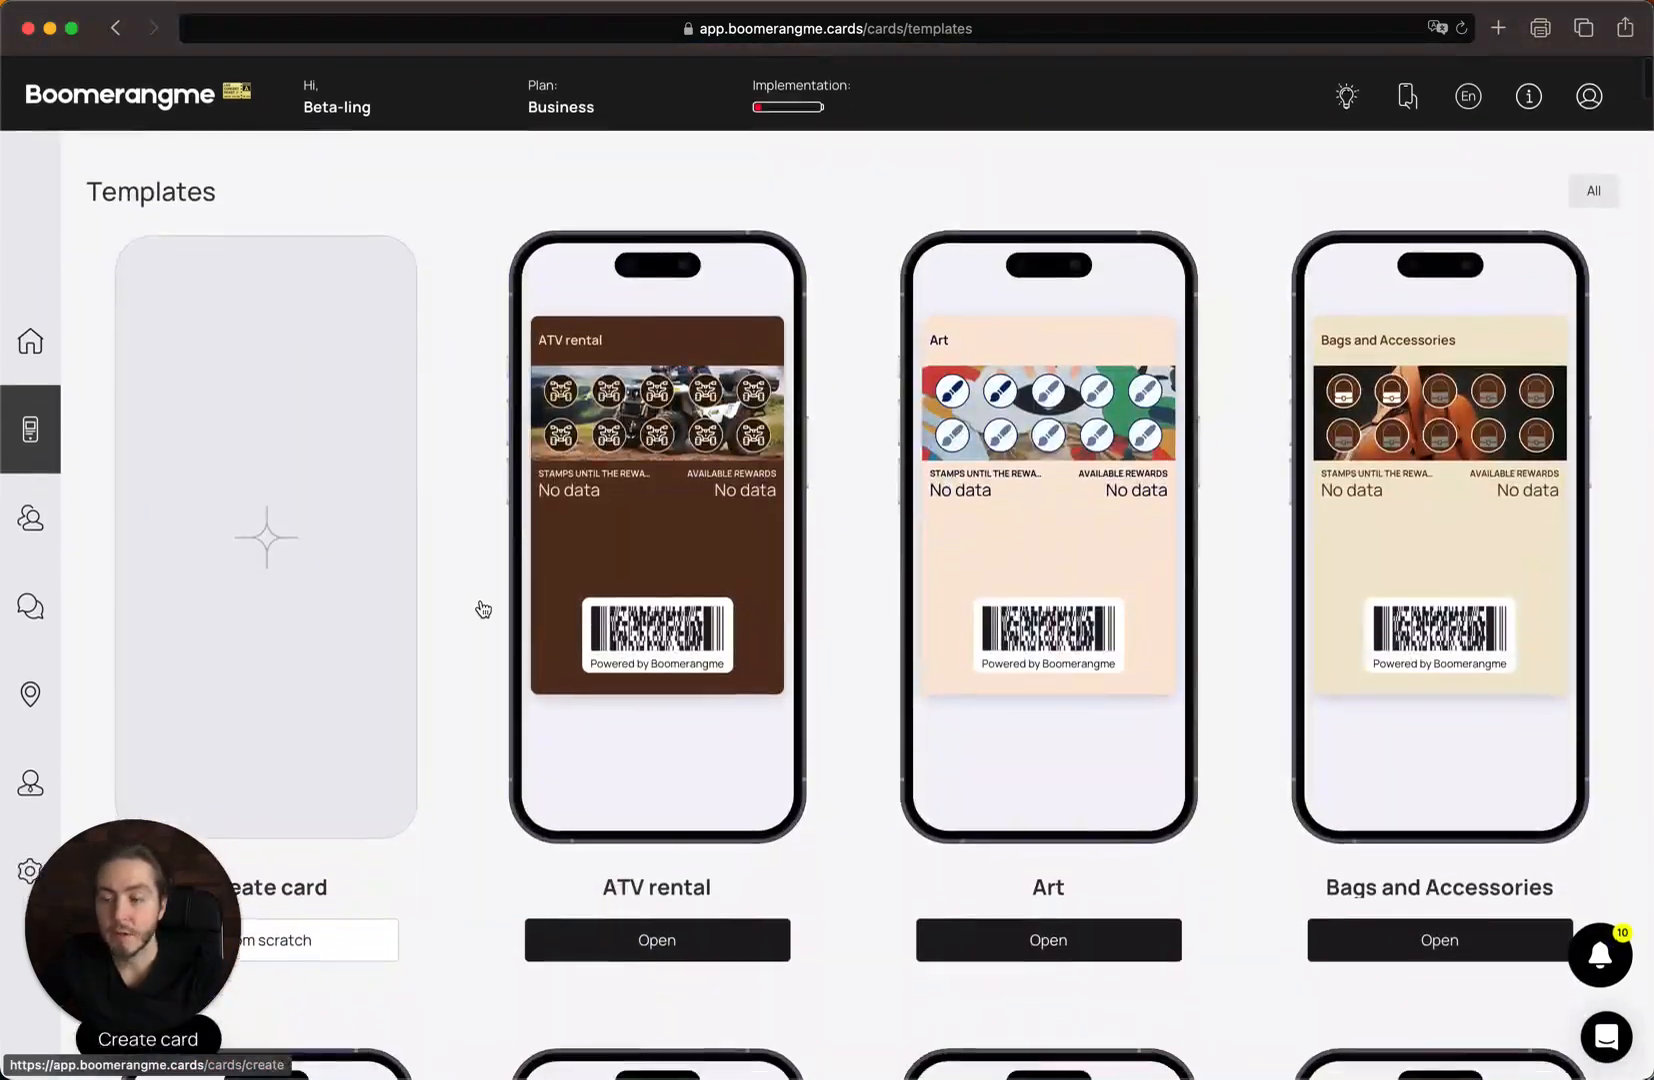
# Create a card from scratch with Stamp as the card type and continue to Settings.
pyautogui.click(325, 617)
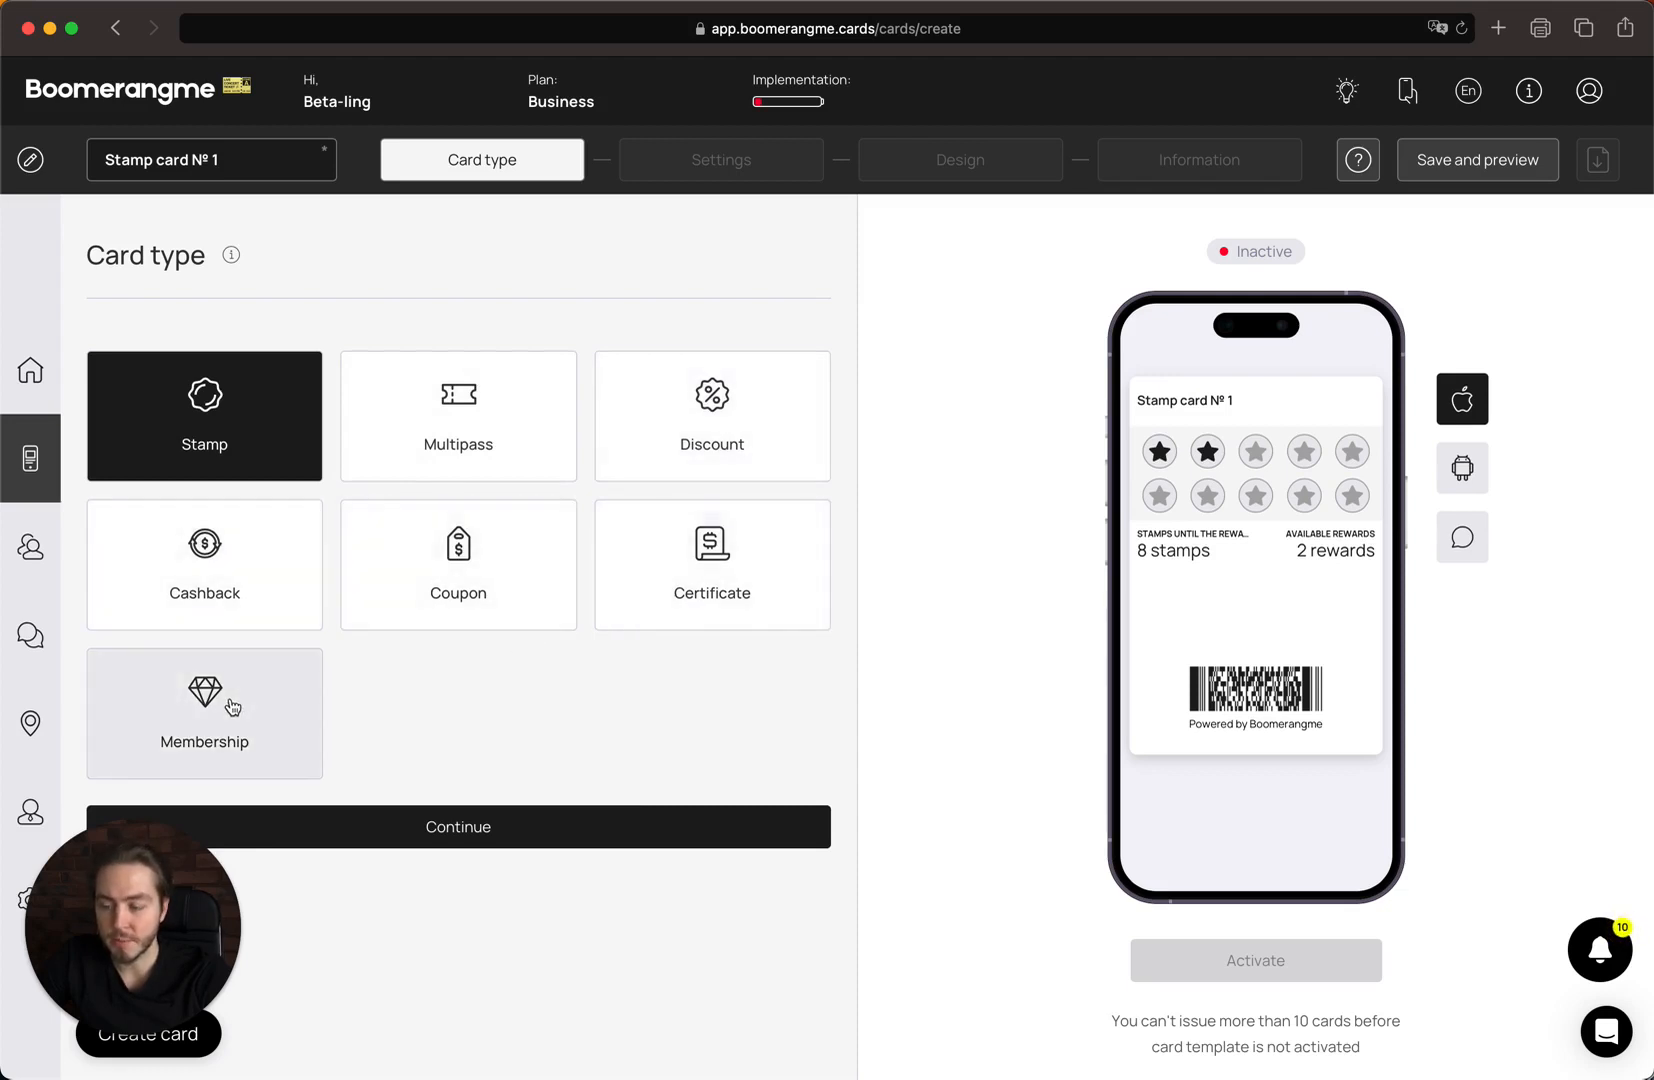
pyautogui.click(259, 462)
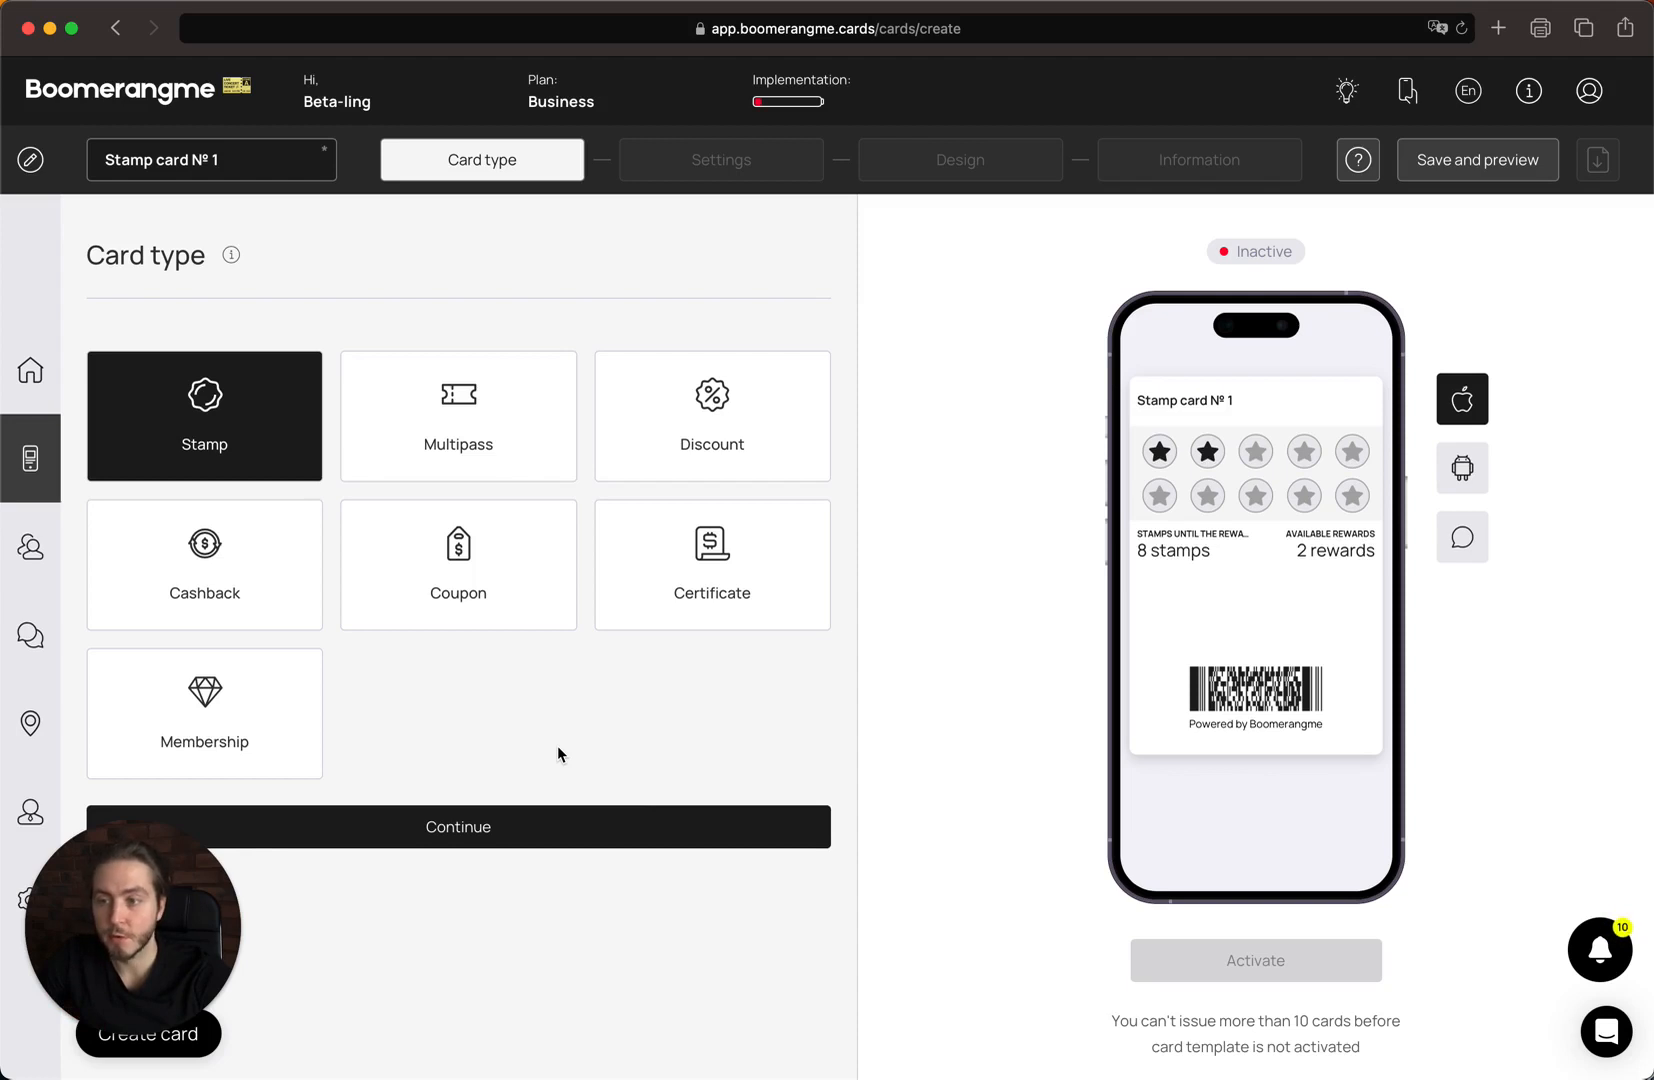
pyautogui.click(506, 836)
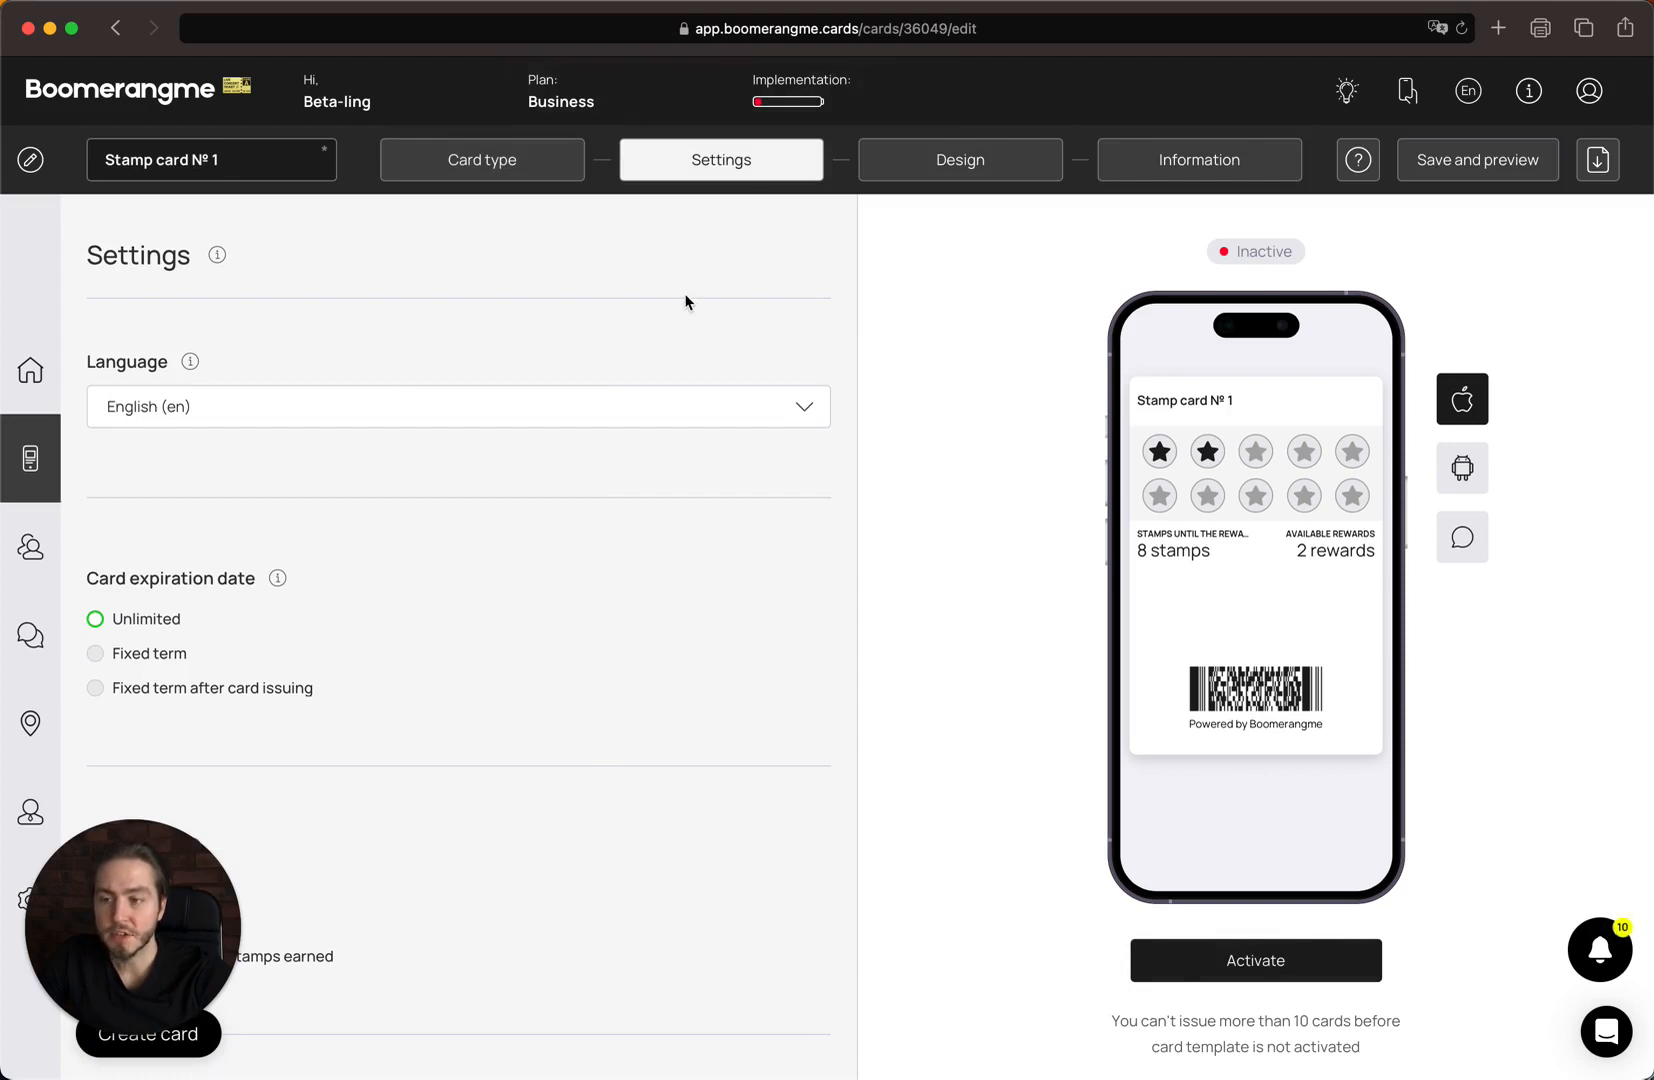
# Review the card languages, keep English (en), and look over the Settings panel.
pyautogui.scroll(-2, 609, 443)
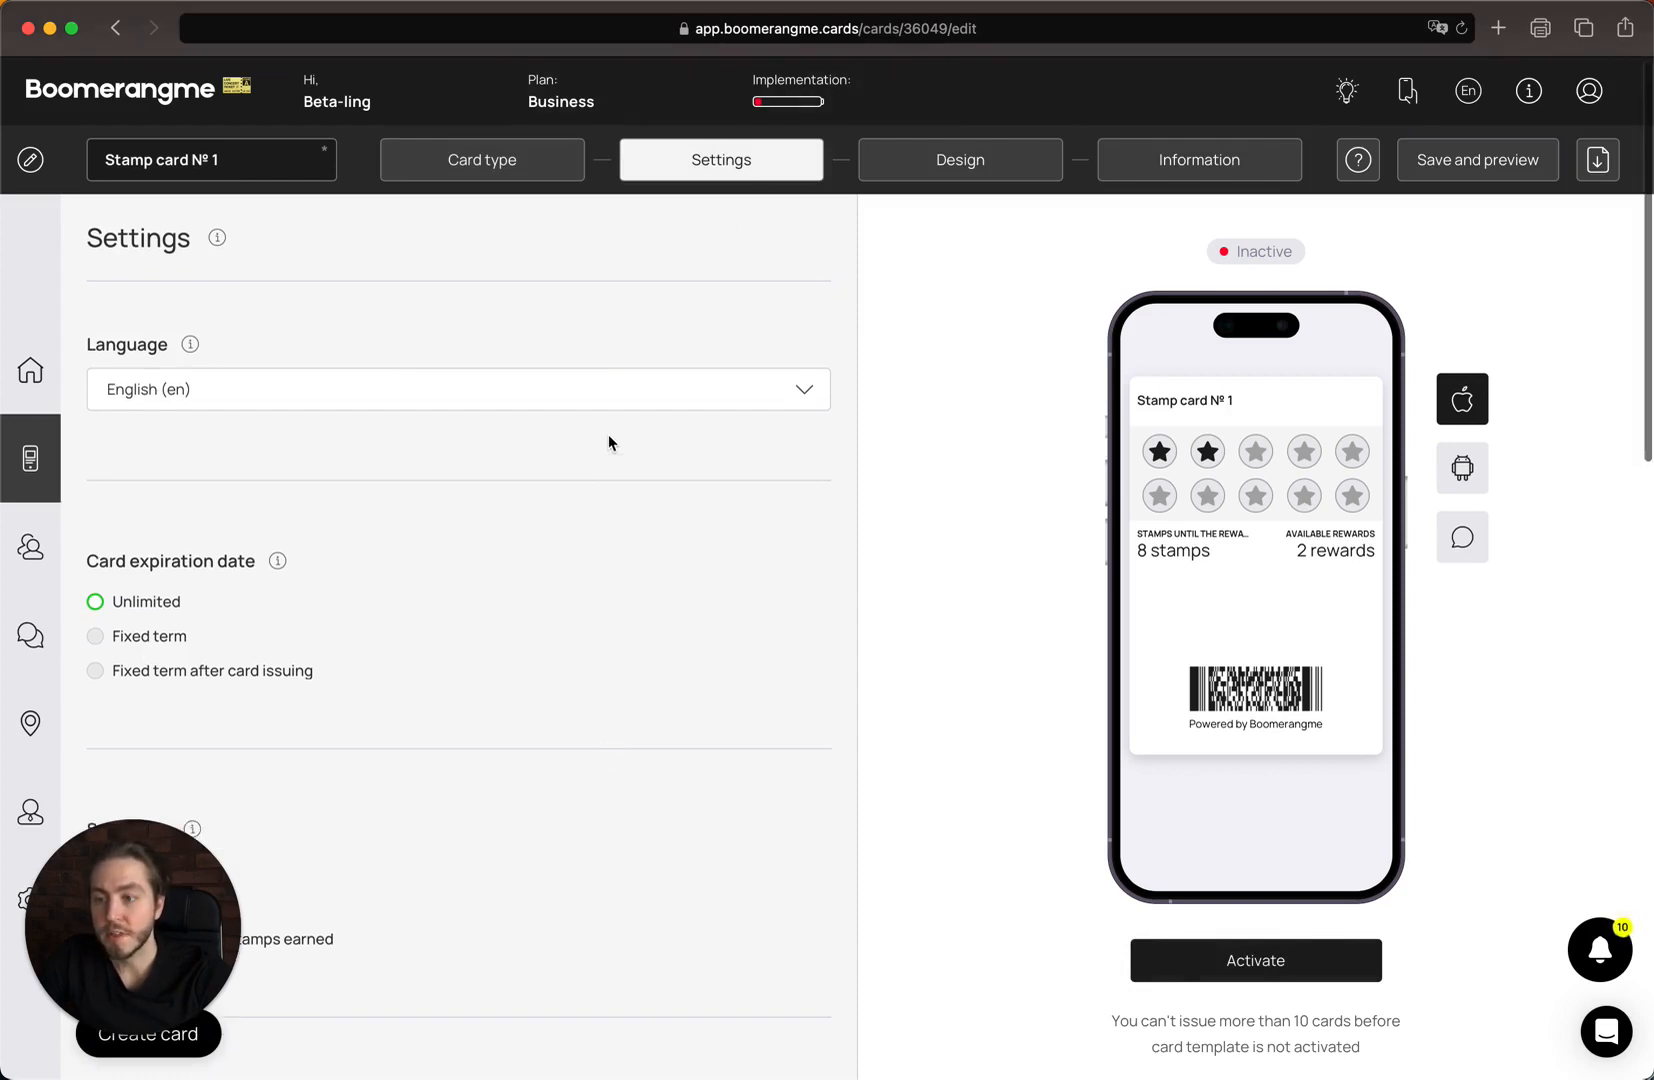
pyautogui.click(605, 367)
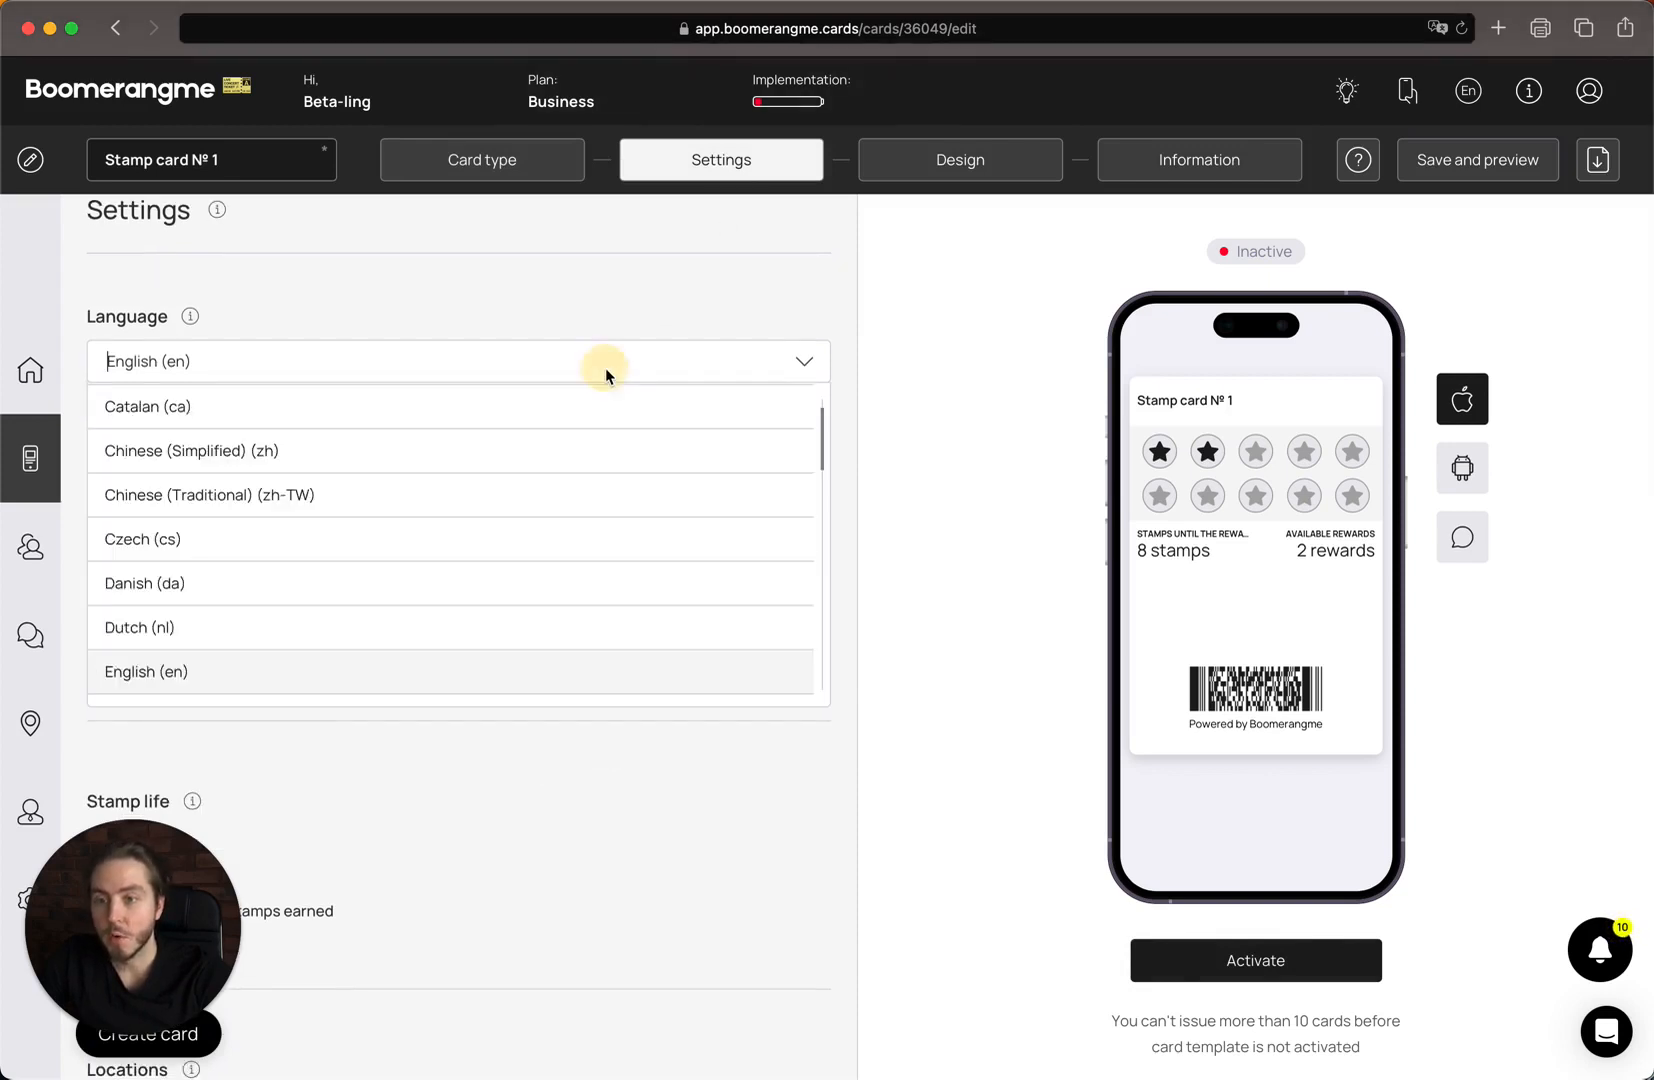
pyautogui.scroll(-10, 613, 491)
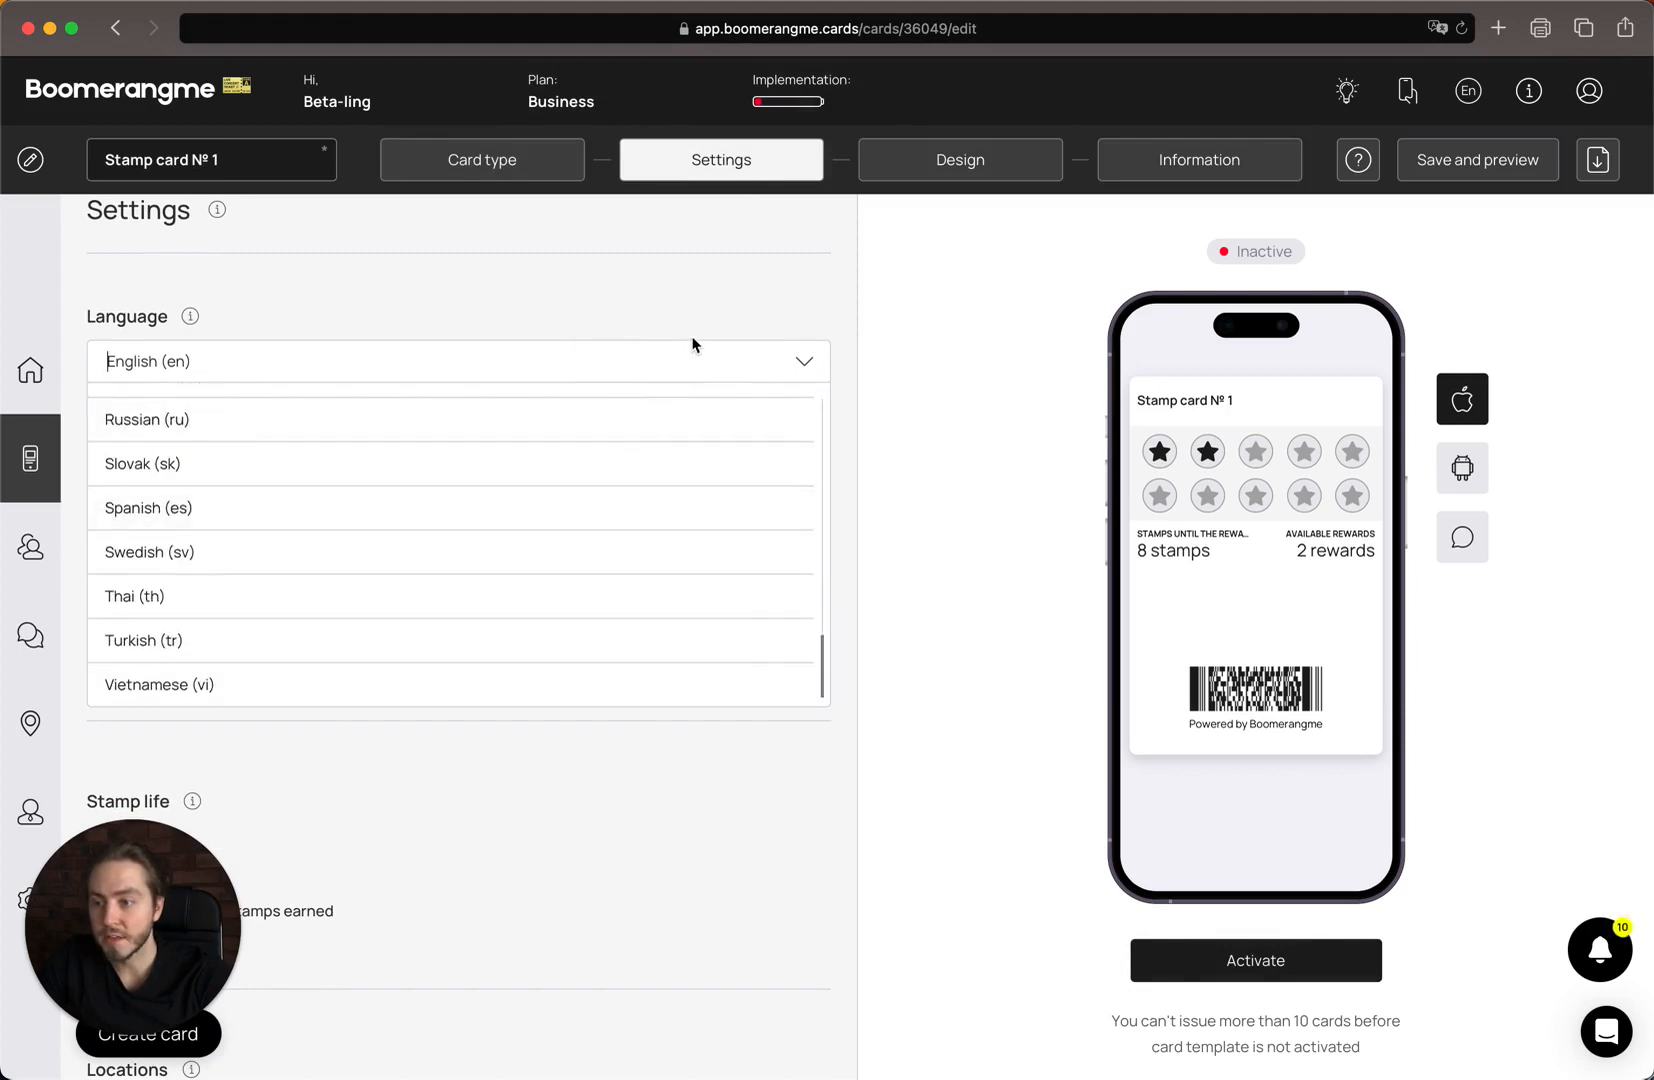
pyautogui.scroll(10, 600, 460)
pyautogui.click(656, 304)
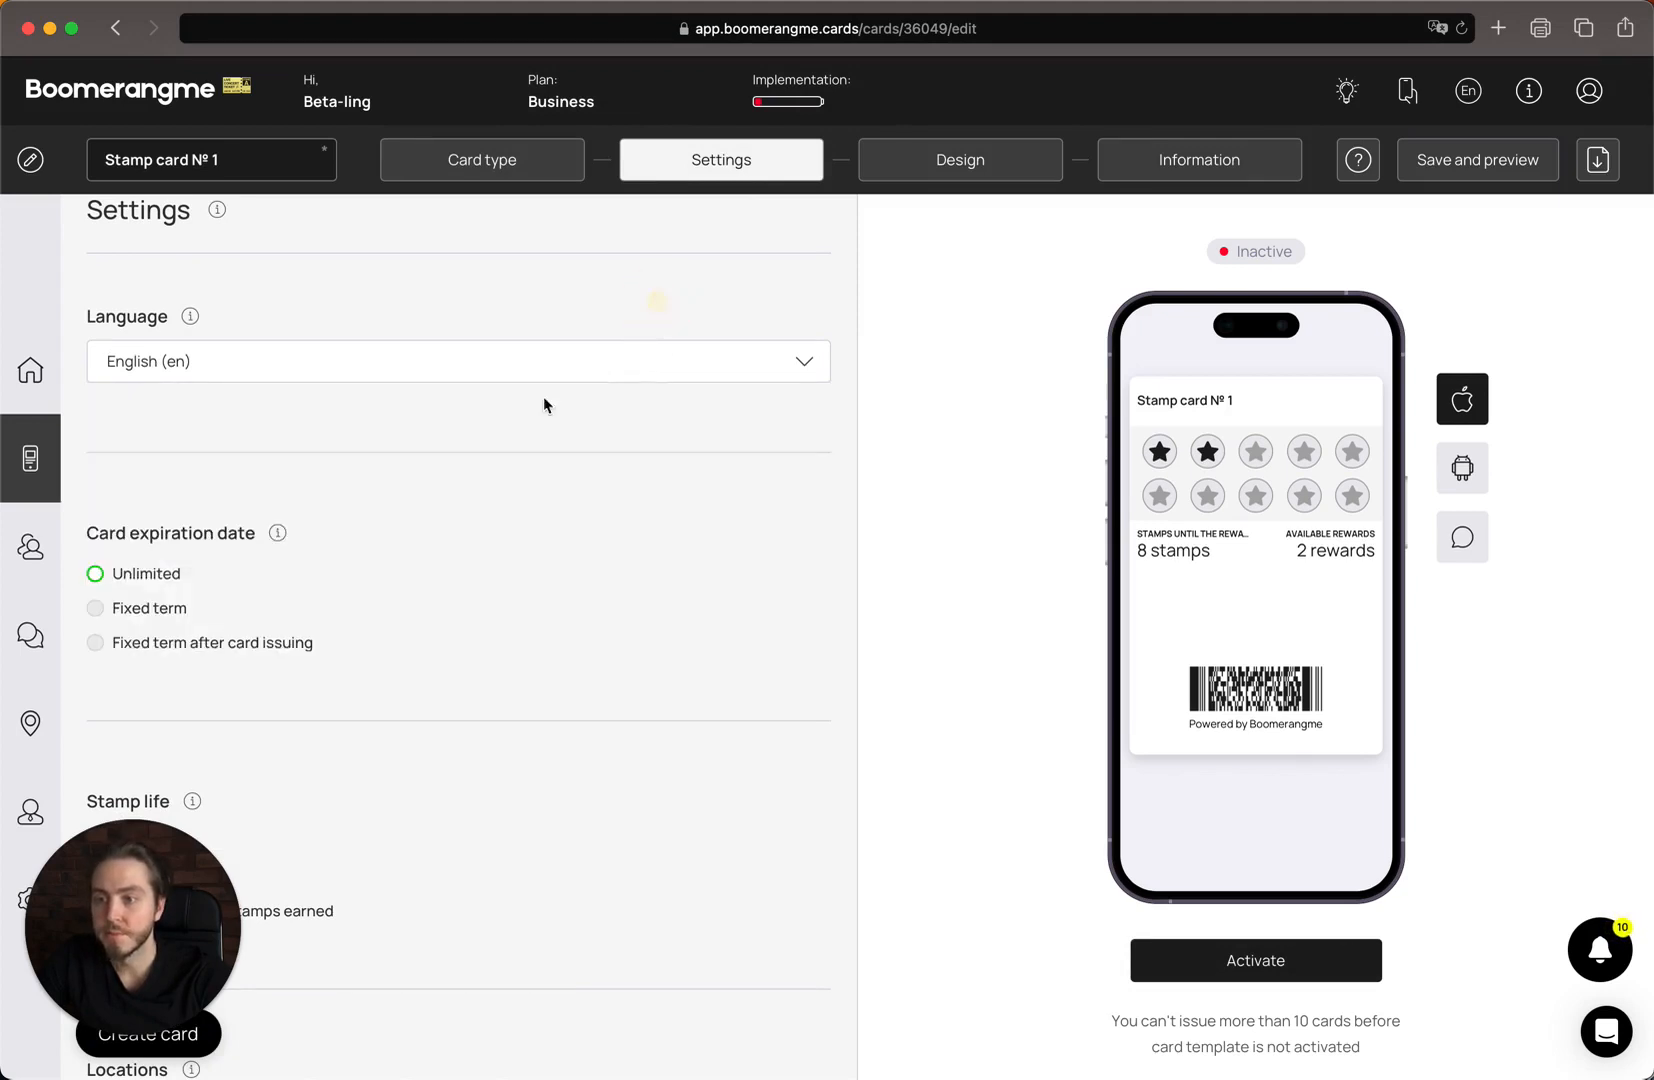
pyautogui.scroll(-2, 366, 395)
pyautogui.scroll(-3, 366, 395)
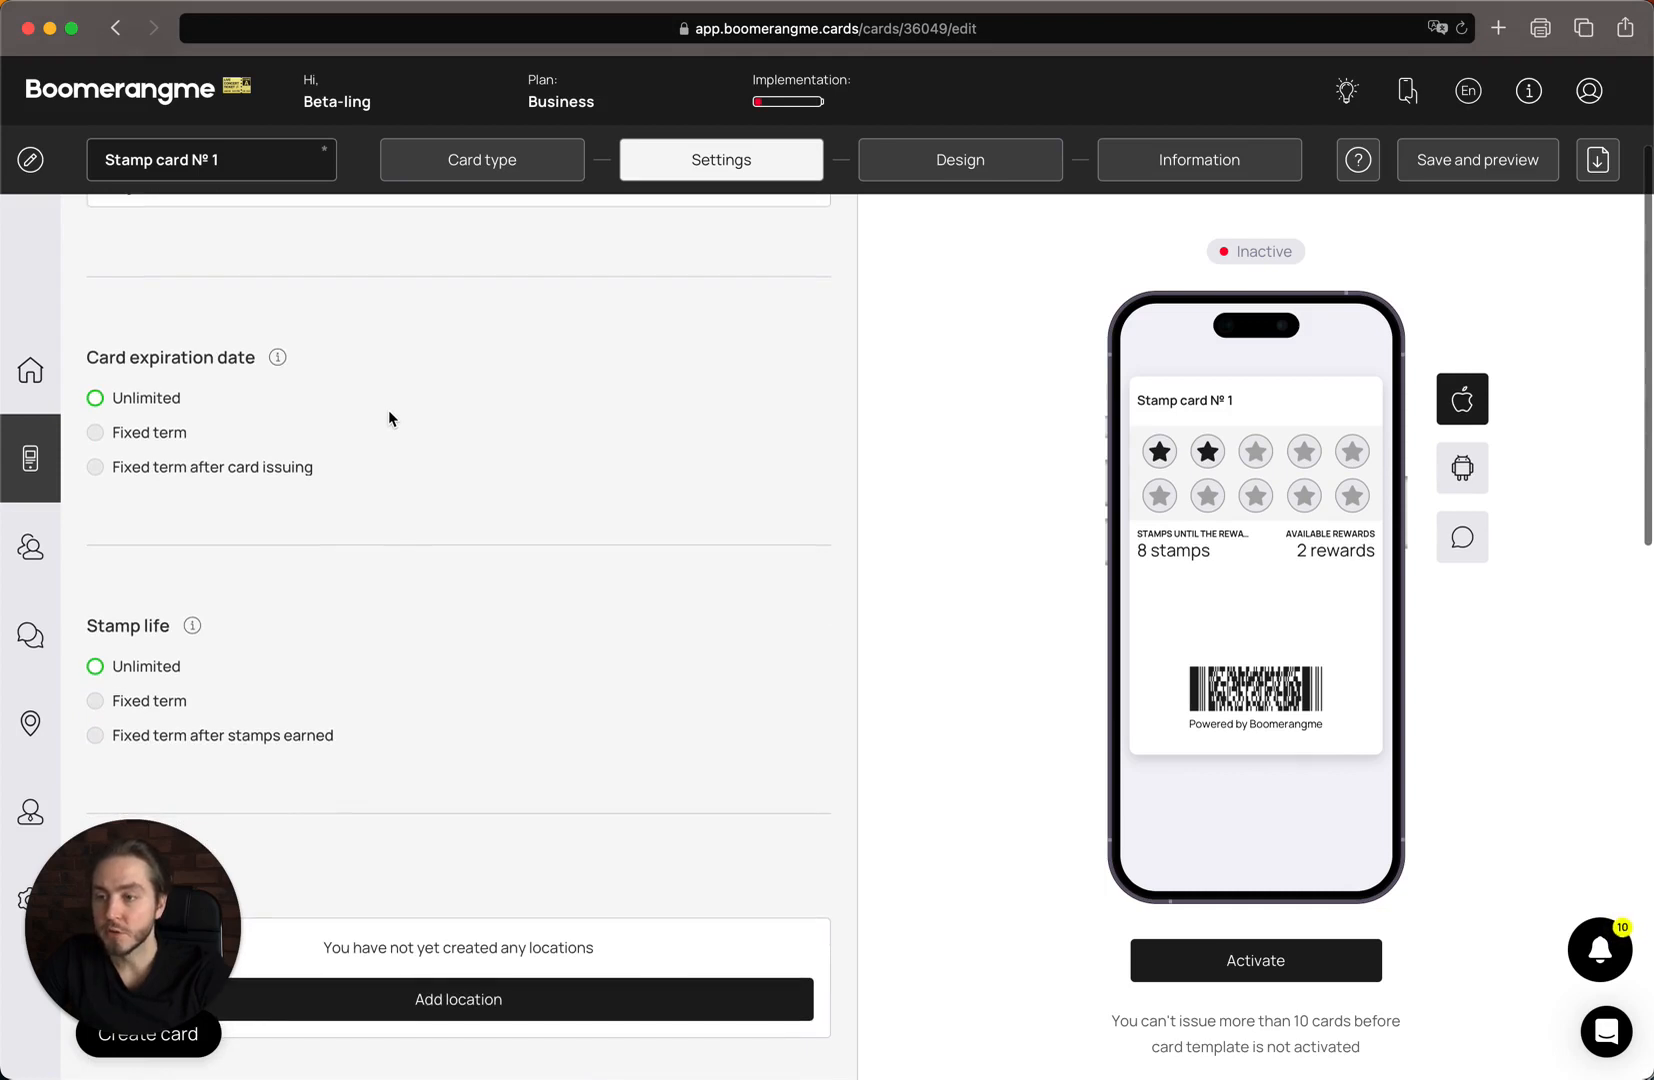
pyautogui.scroll(-1, 389, 418)
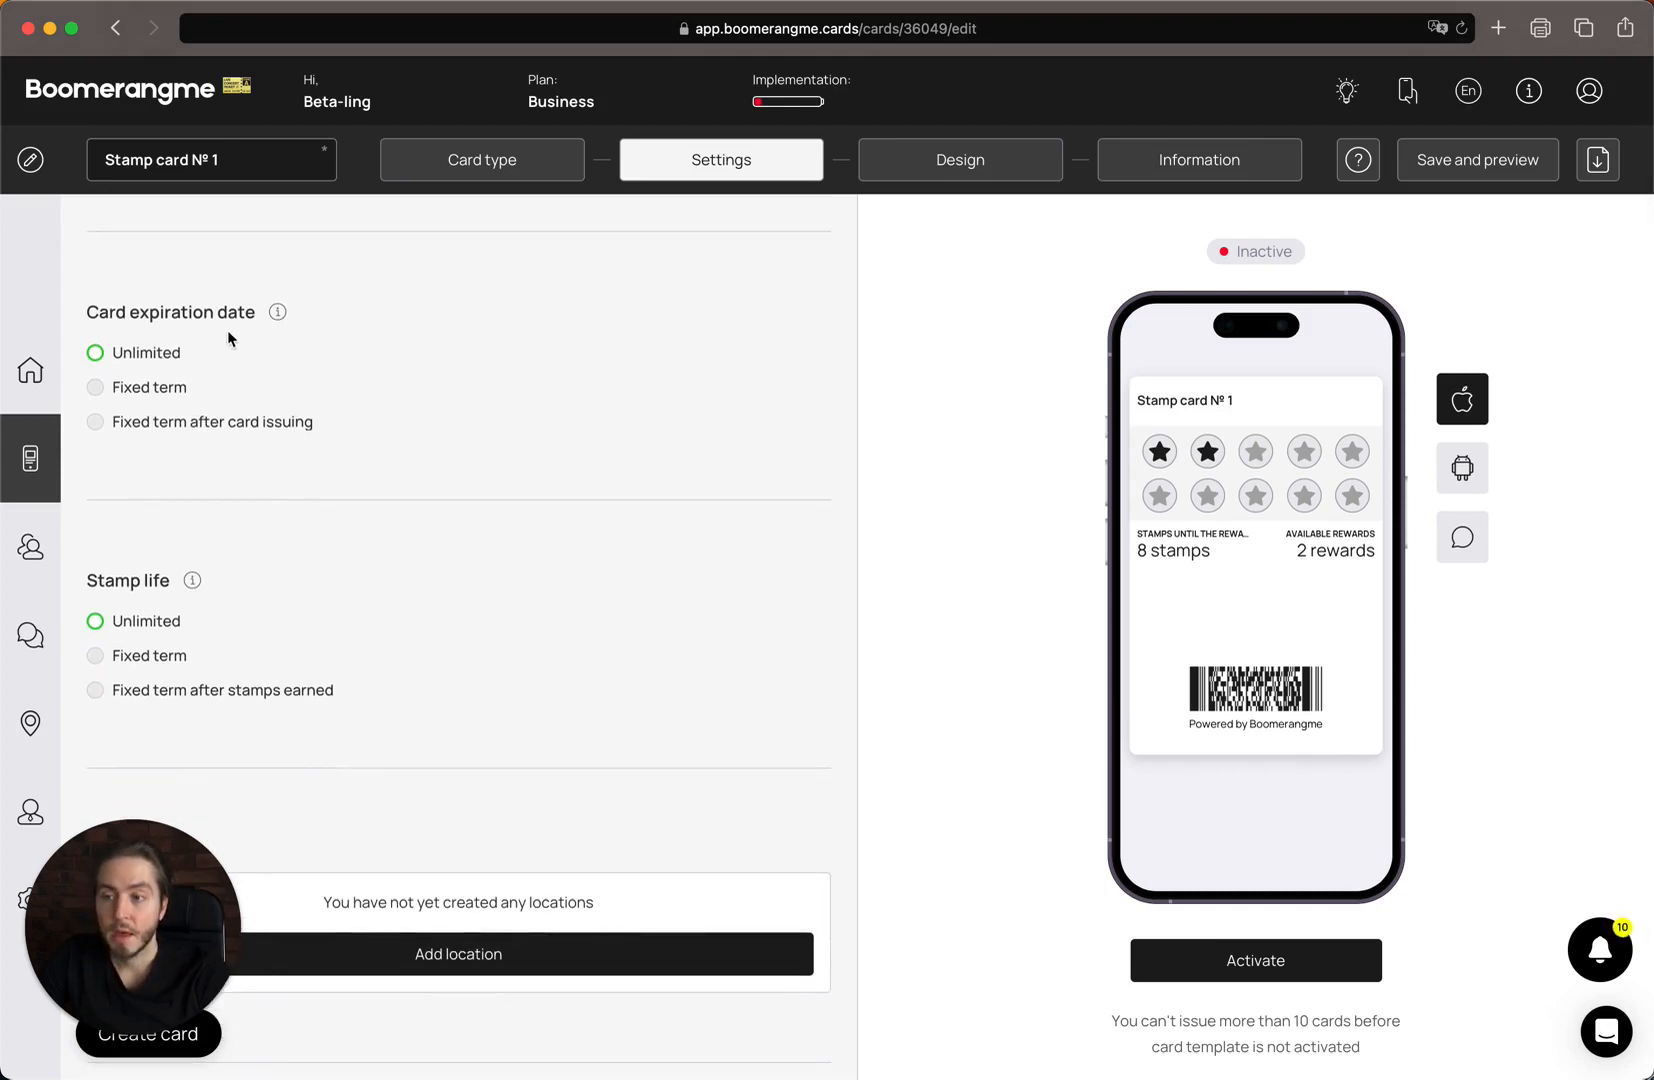
# Make the card expire a fixed term of 2 Months after issuing, valid until 23.04.2023.
pyautogui.click(135, 389)
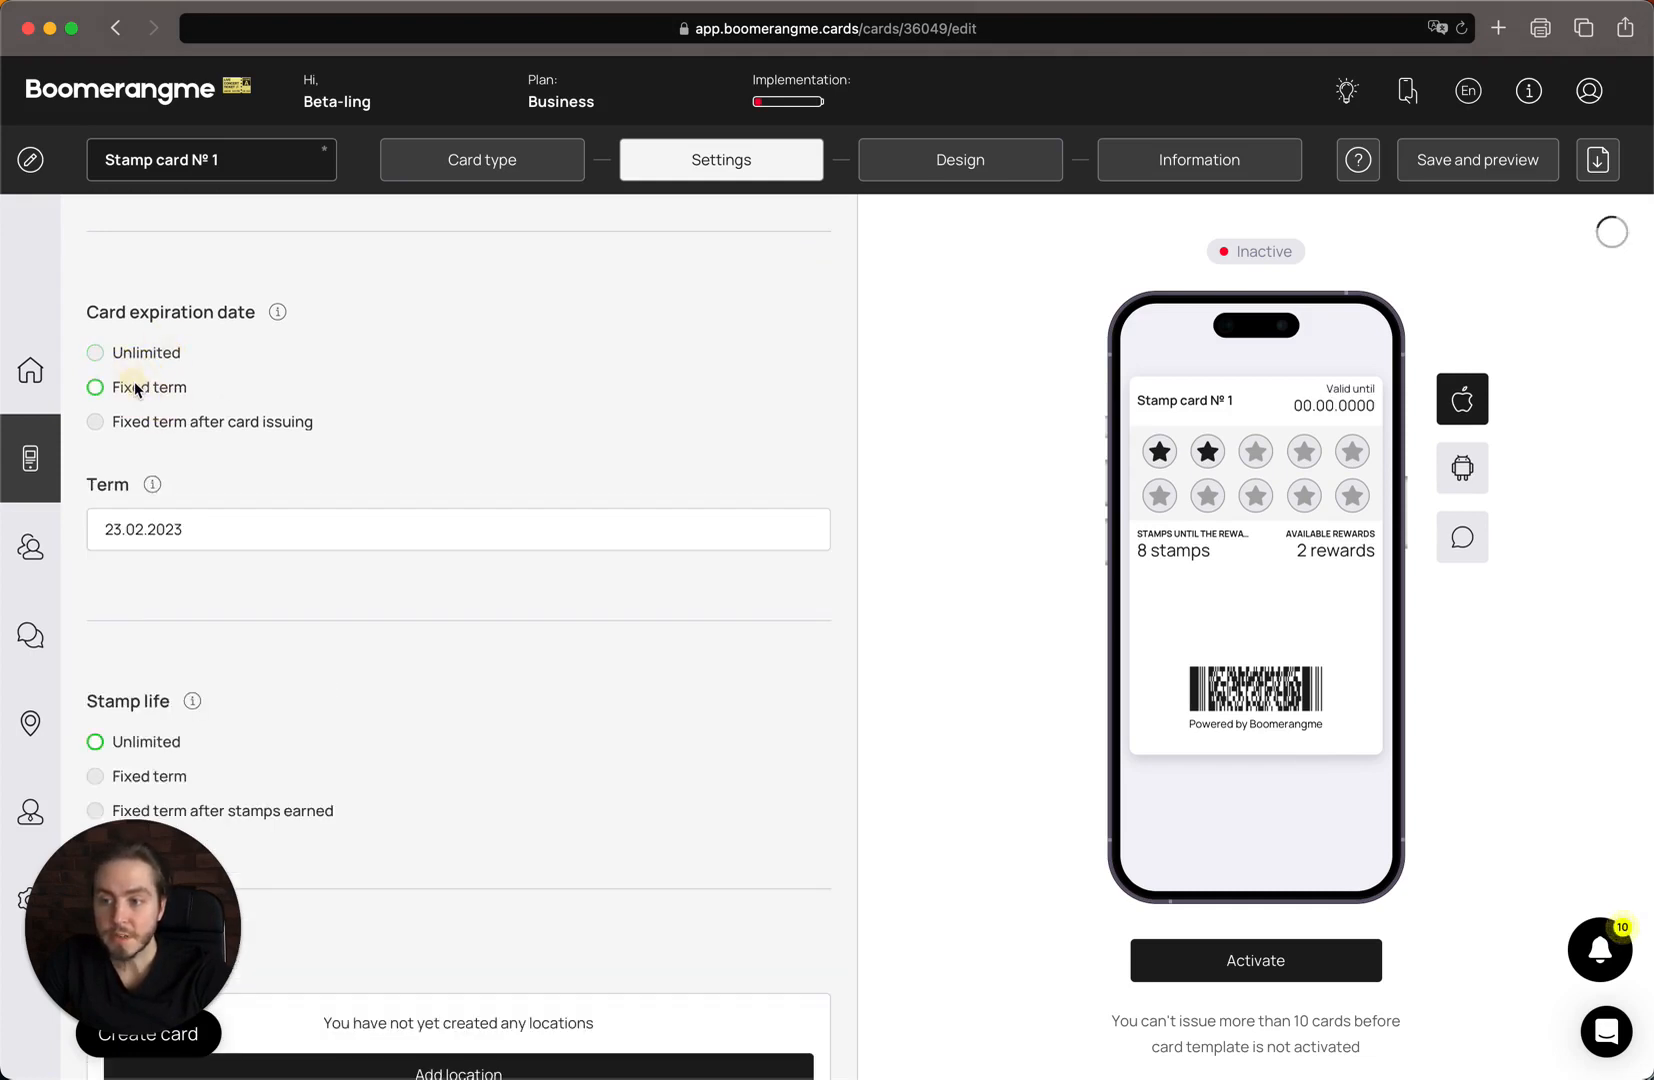
pyautogui.click(240, 532)
pyautogui.click(258, 421)
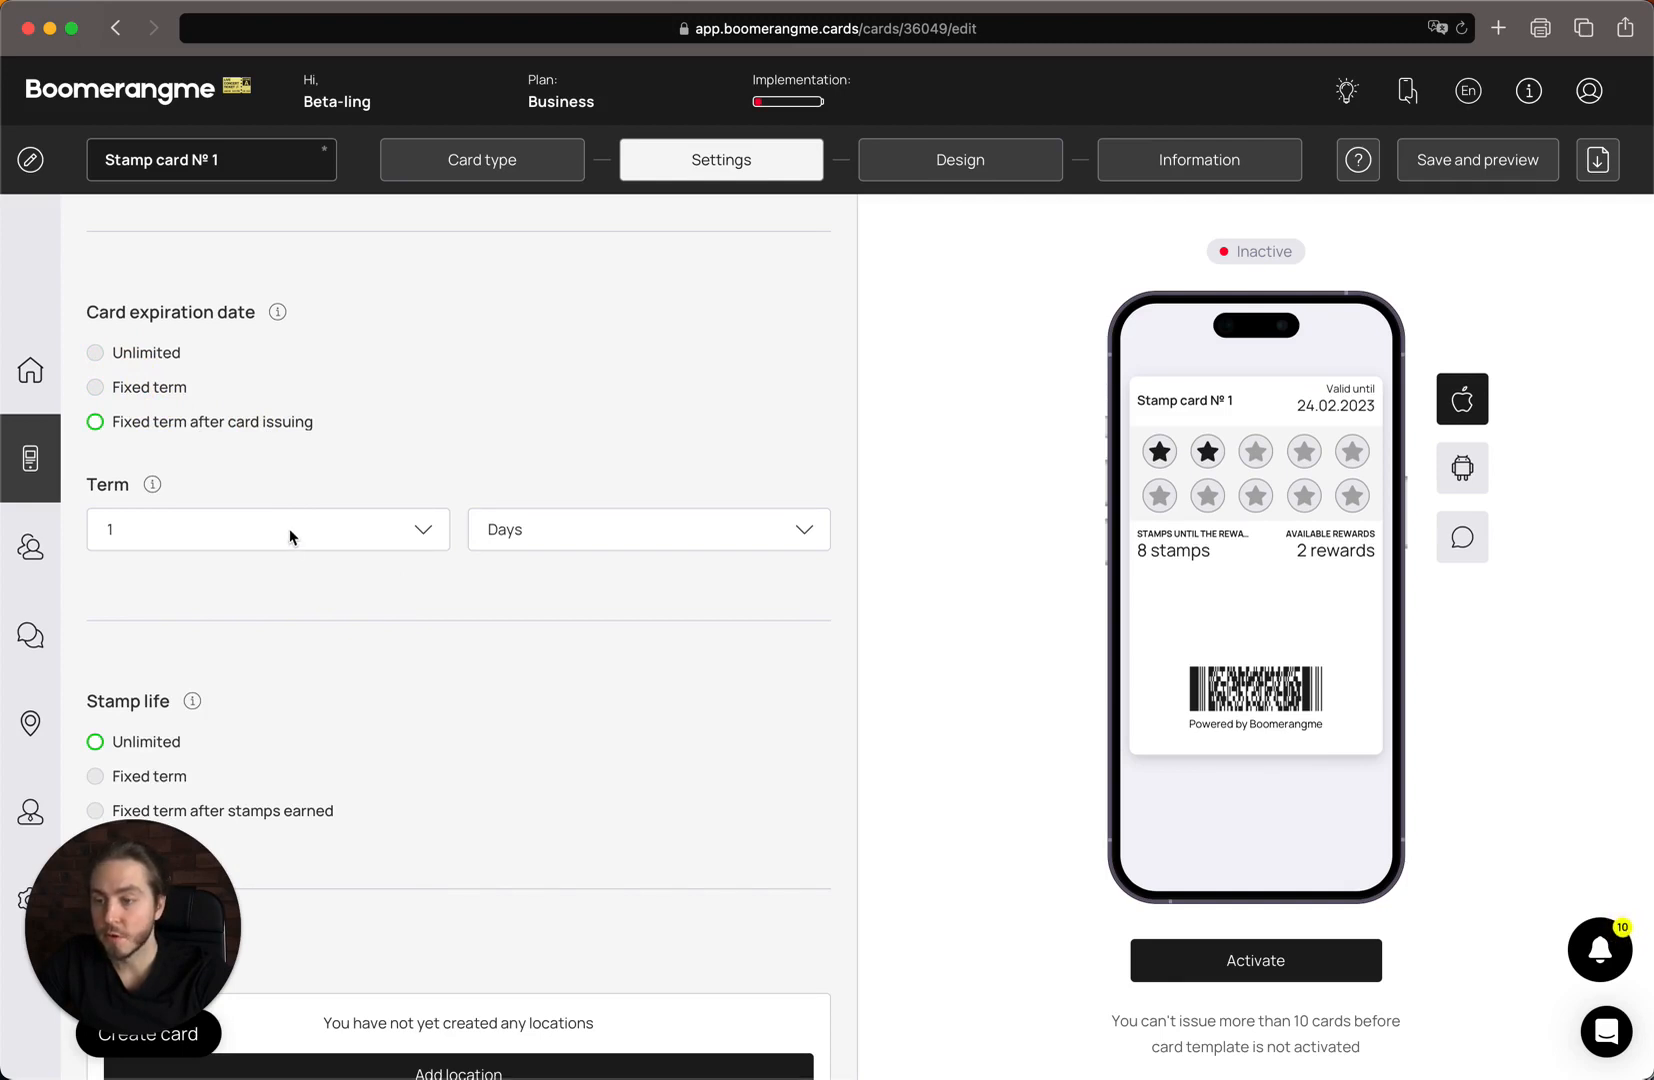
pyautogui.click(315, 549)
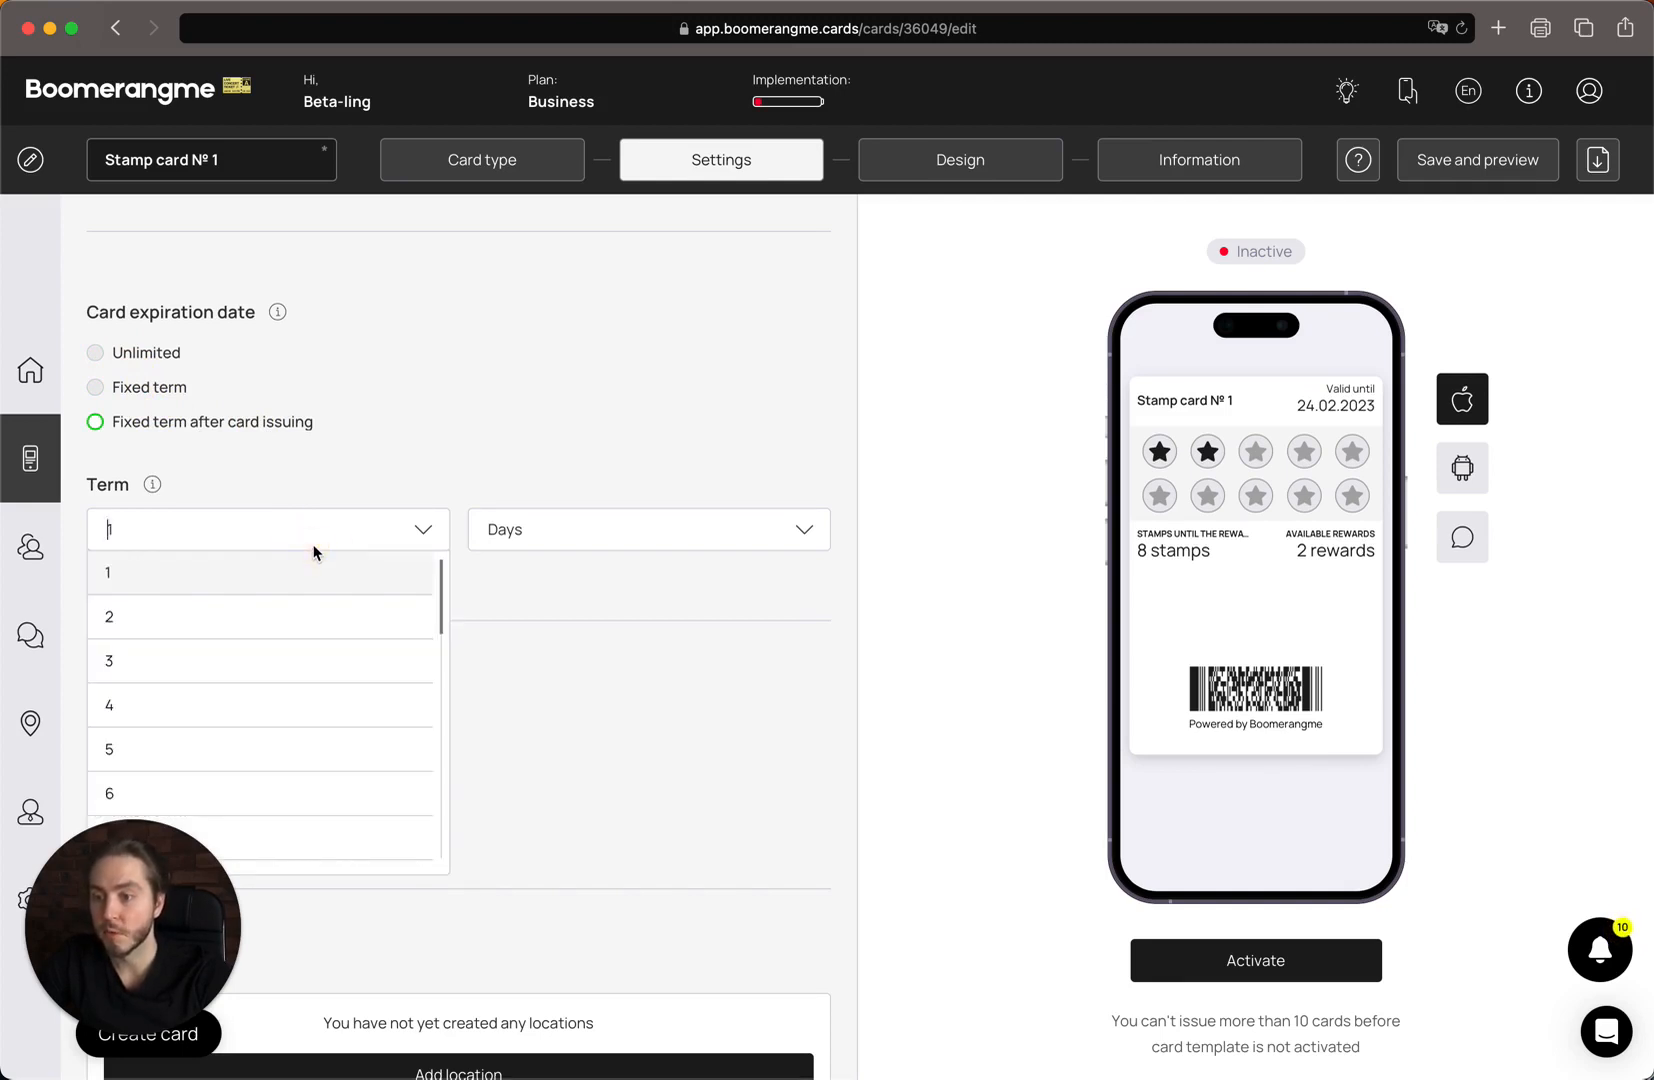
pyautogui.click(299, 620)
pyautogui.click(503, 553)
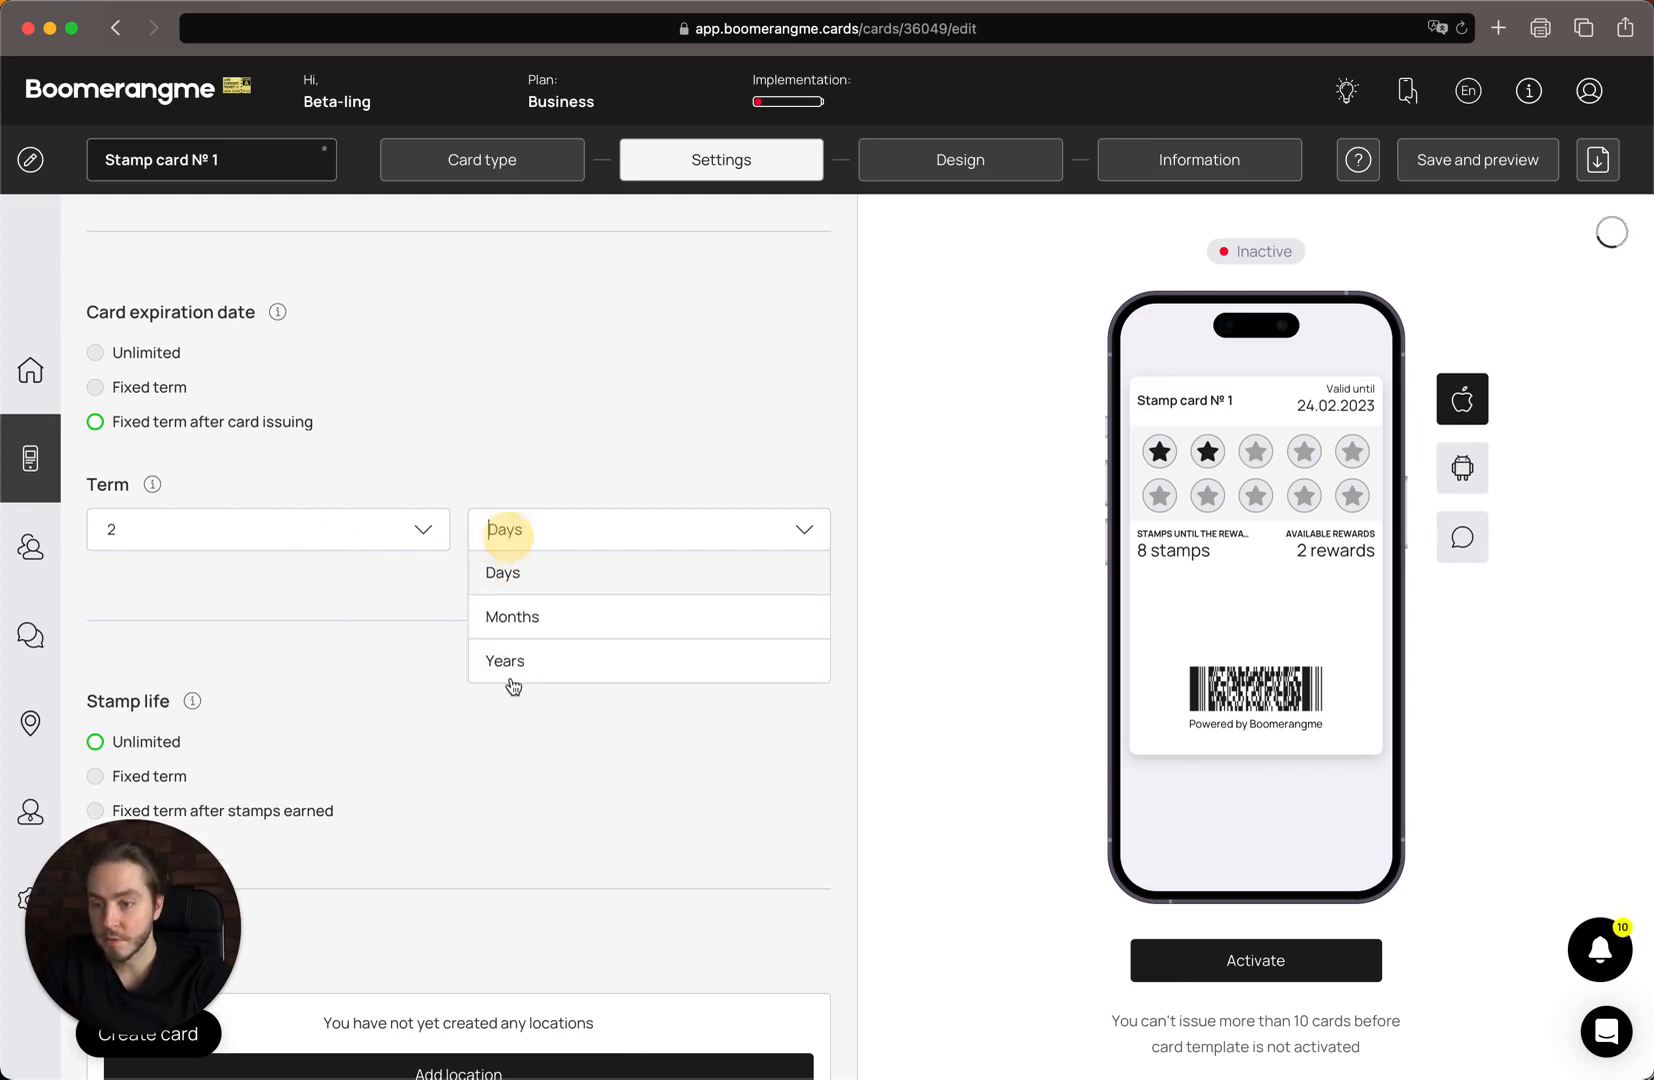
pyautogui.click(566, 622)
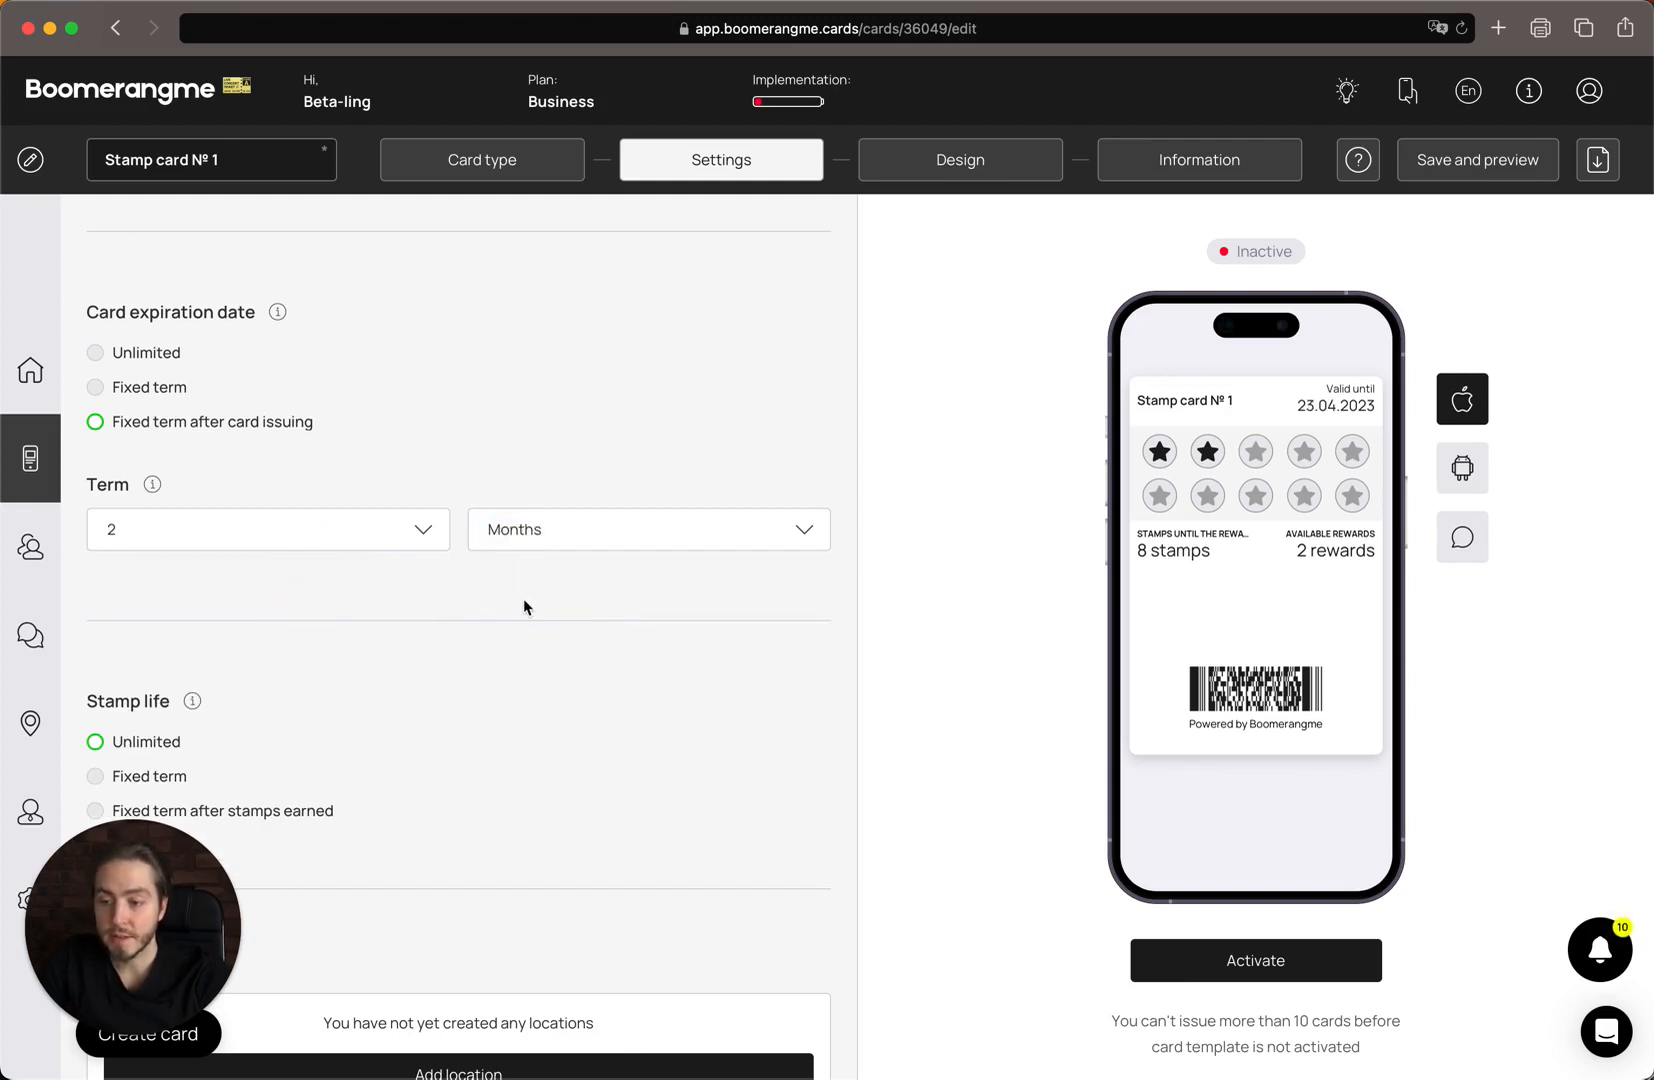
pyautogui.scroll(-3, 524, 606)
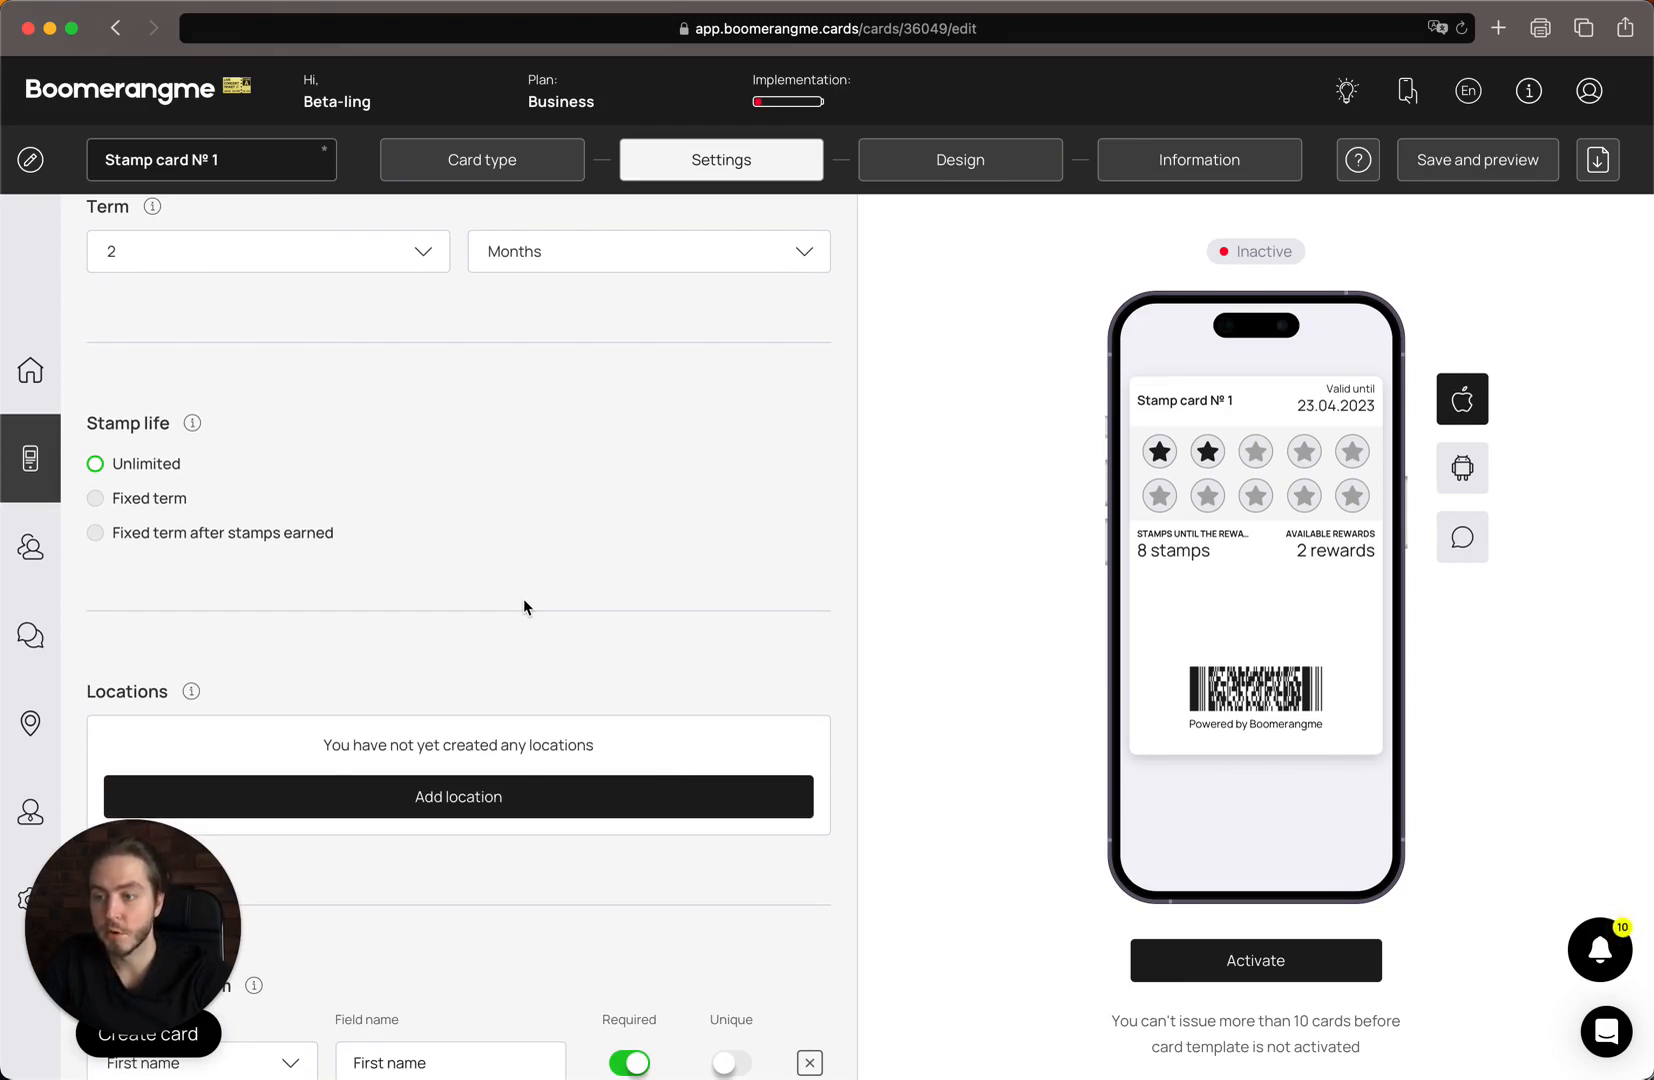
pyautogui.scroll(-1, 524, 605)
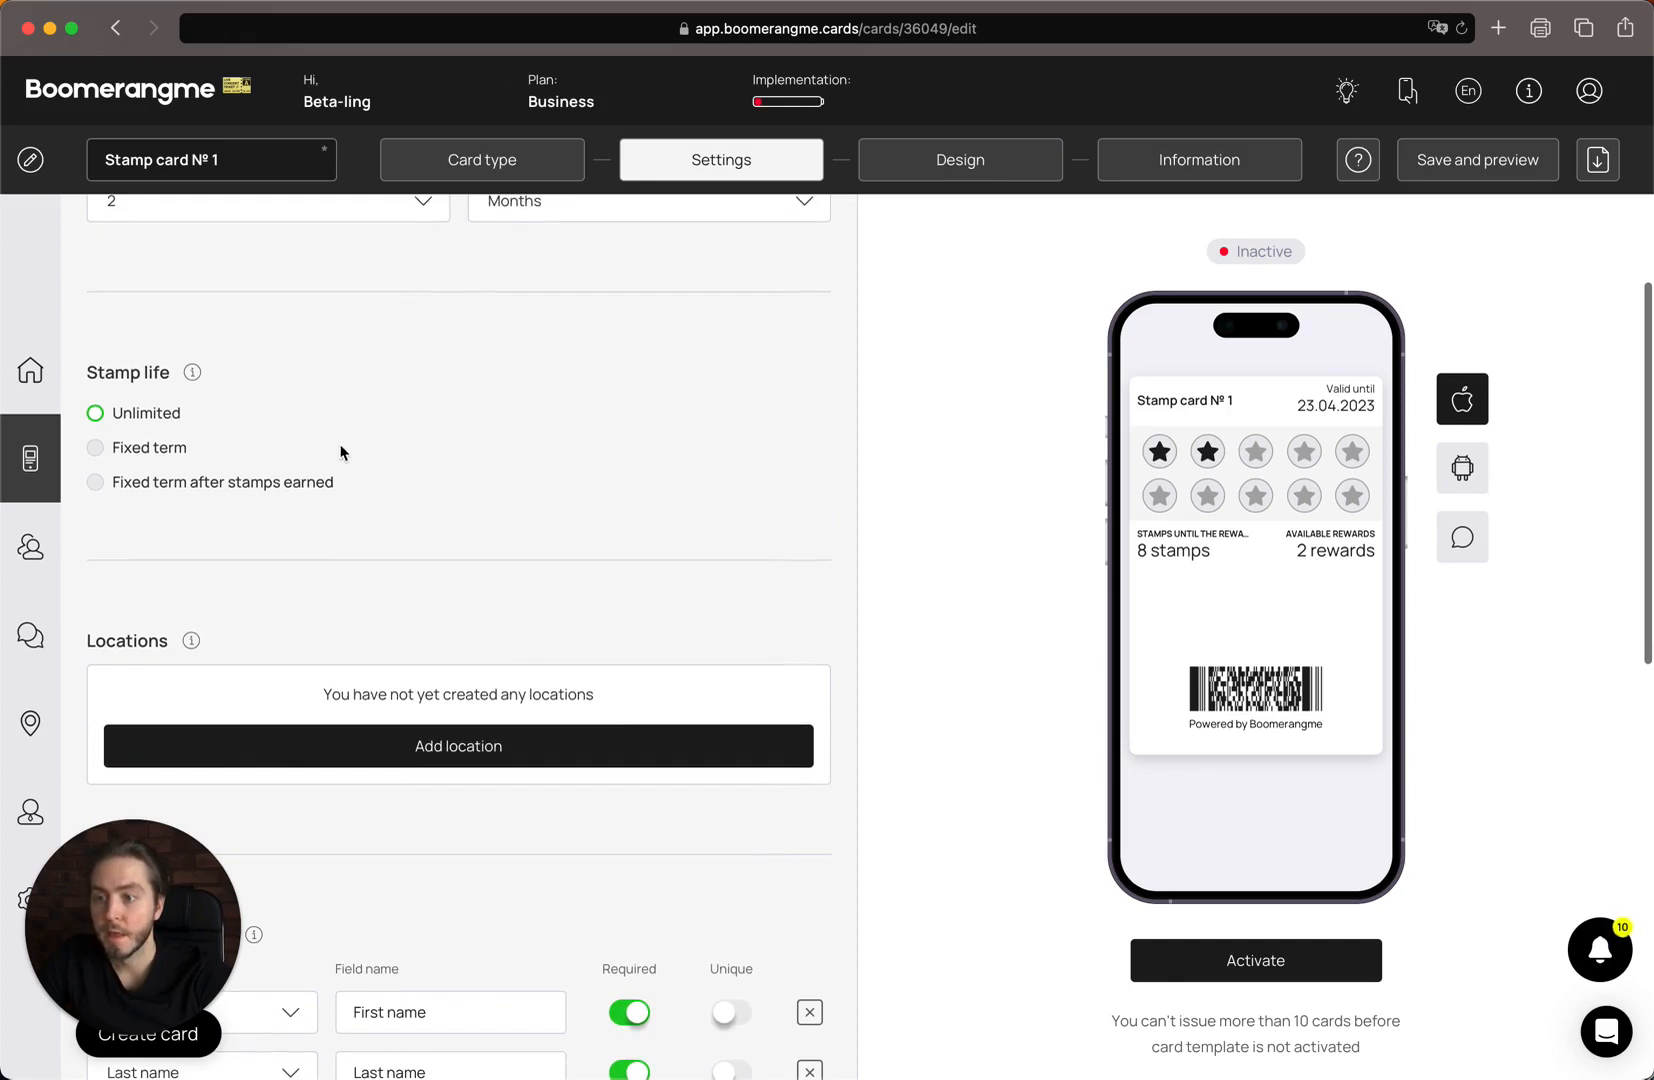
pyautogui.moveTo(205, 381)
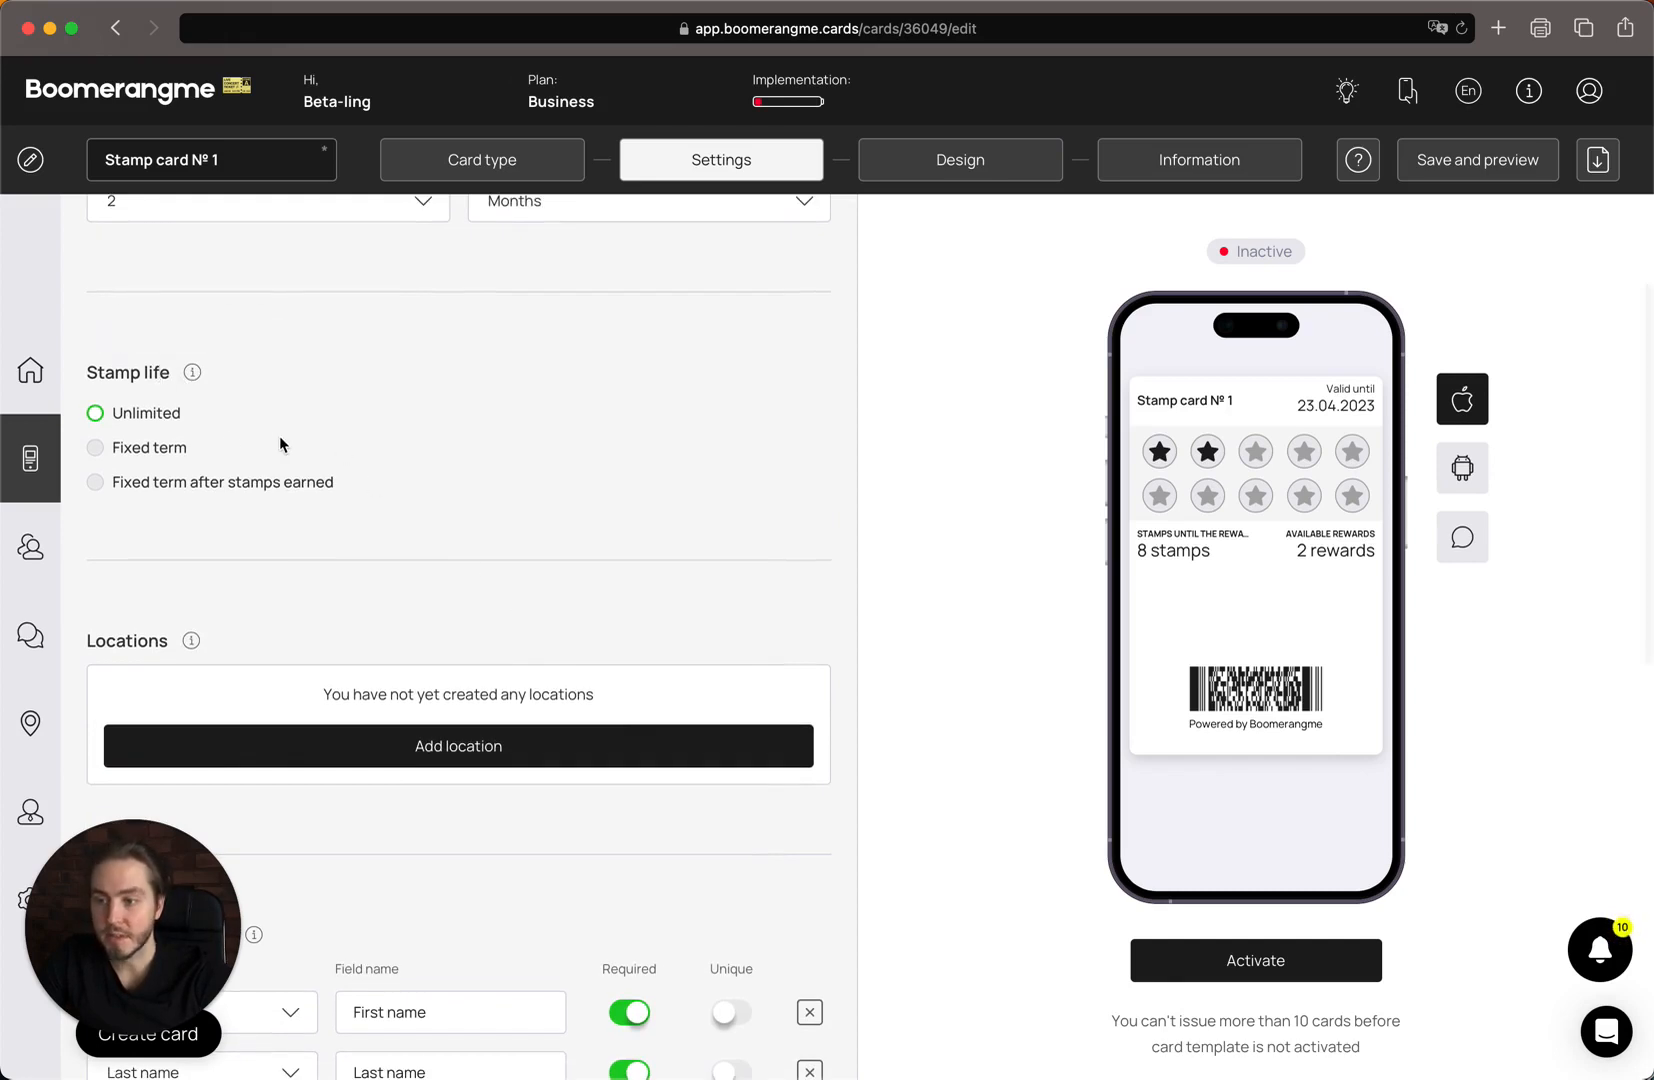
pyautogui.scroll(1, 246, 476)
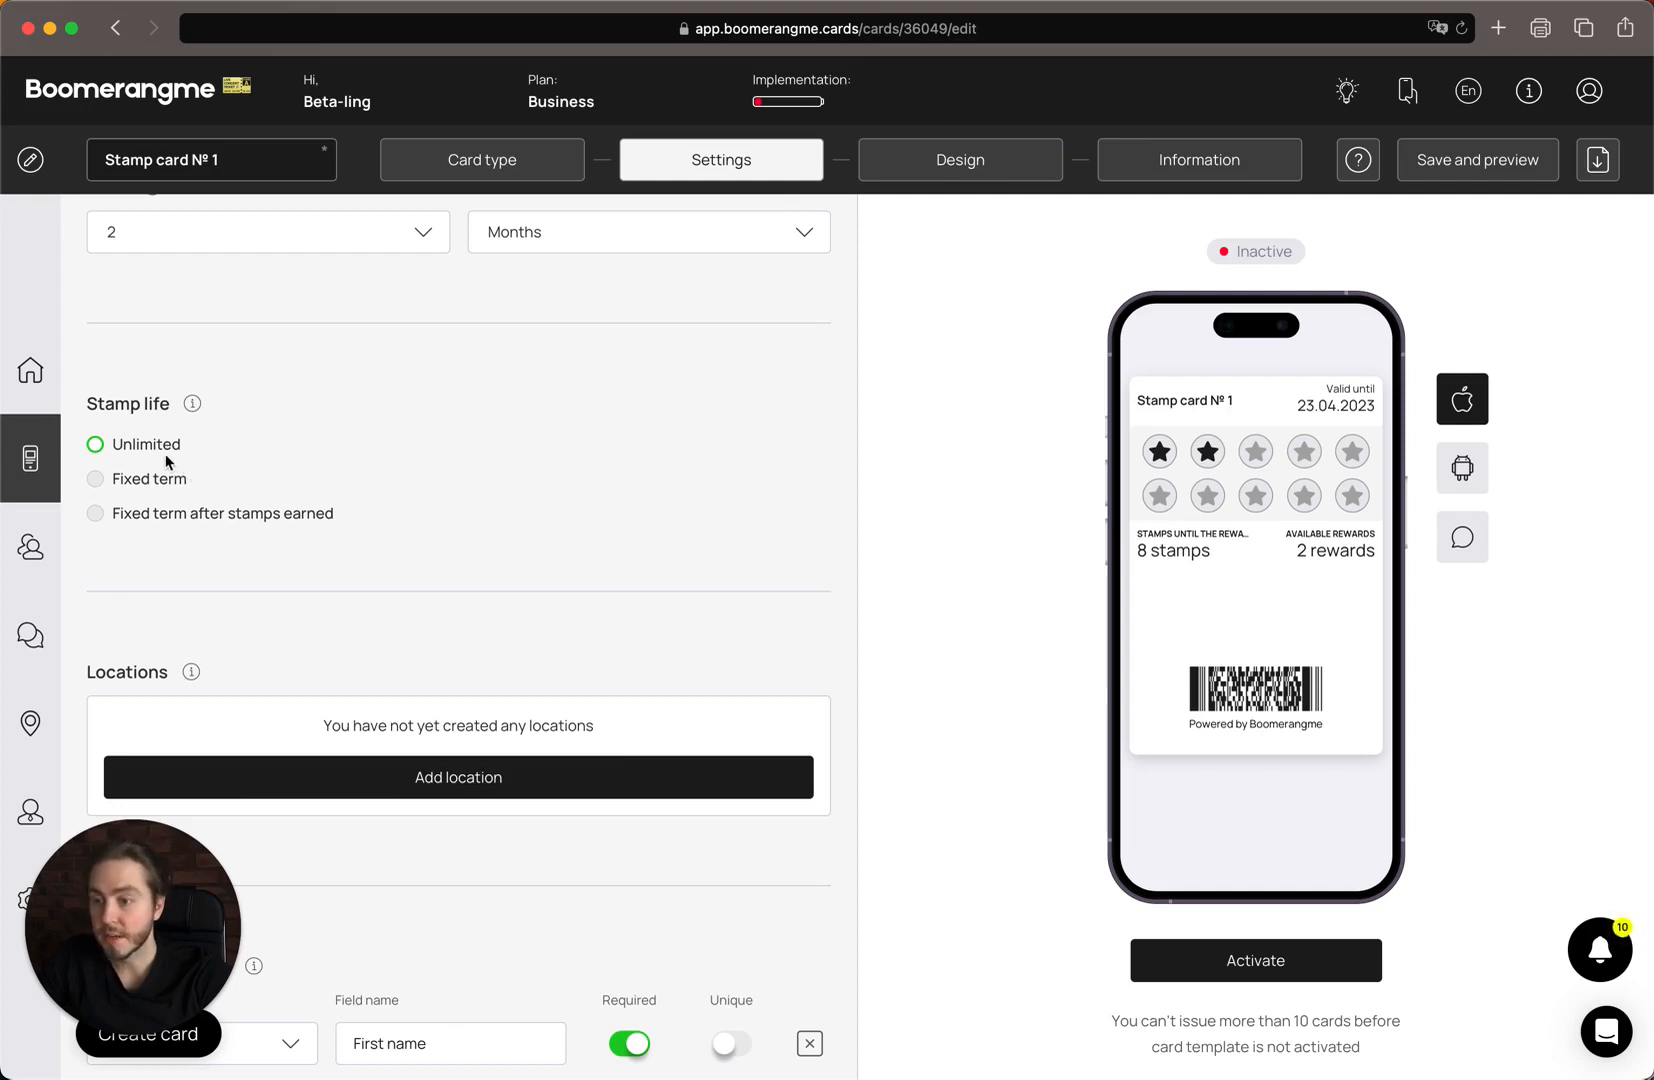
# Set stamp life to a fixed term of 7 Days after stamps are earned.
pyautogui.click(150, 482)
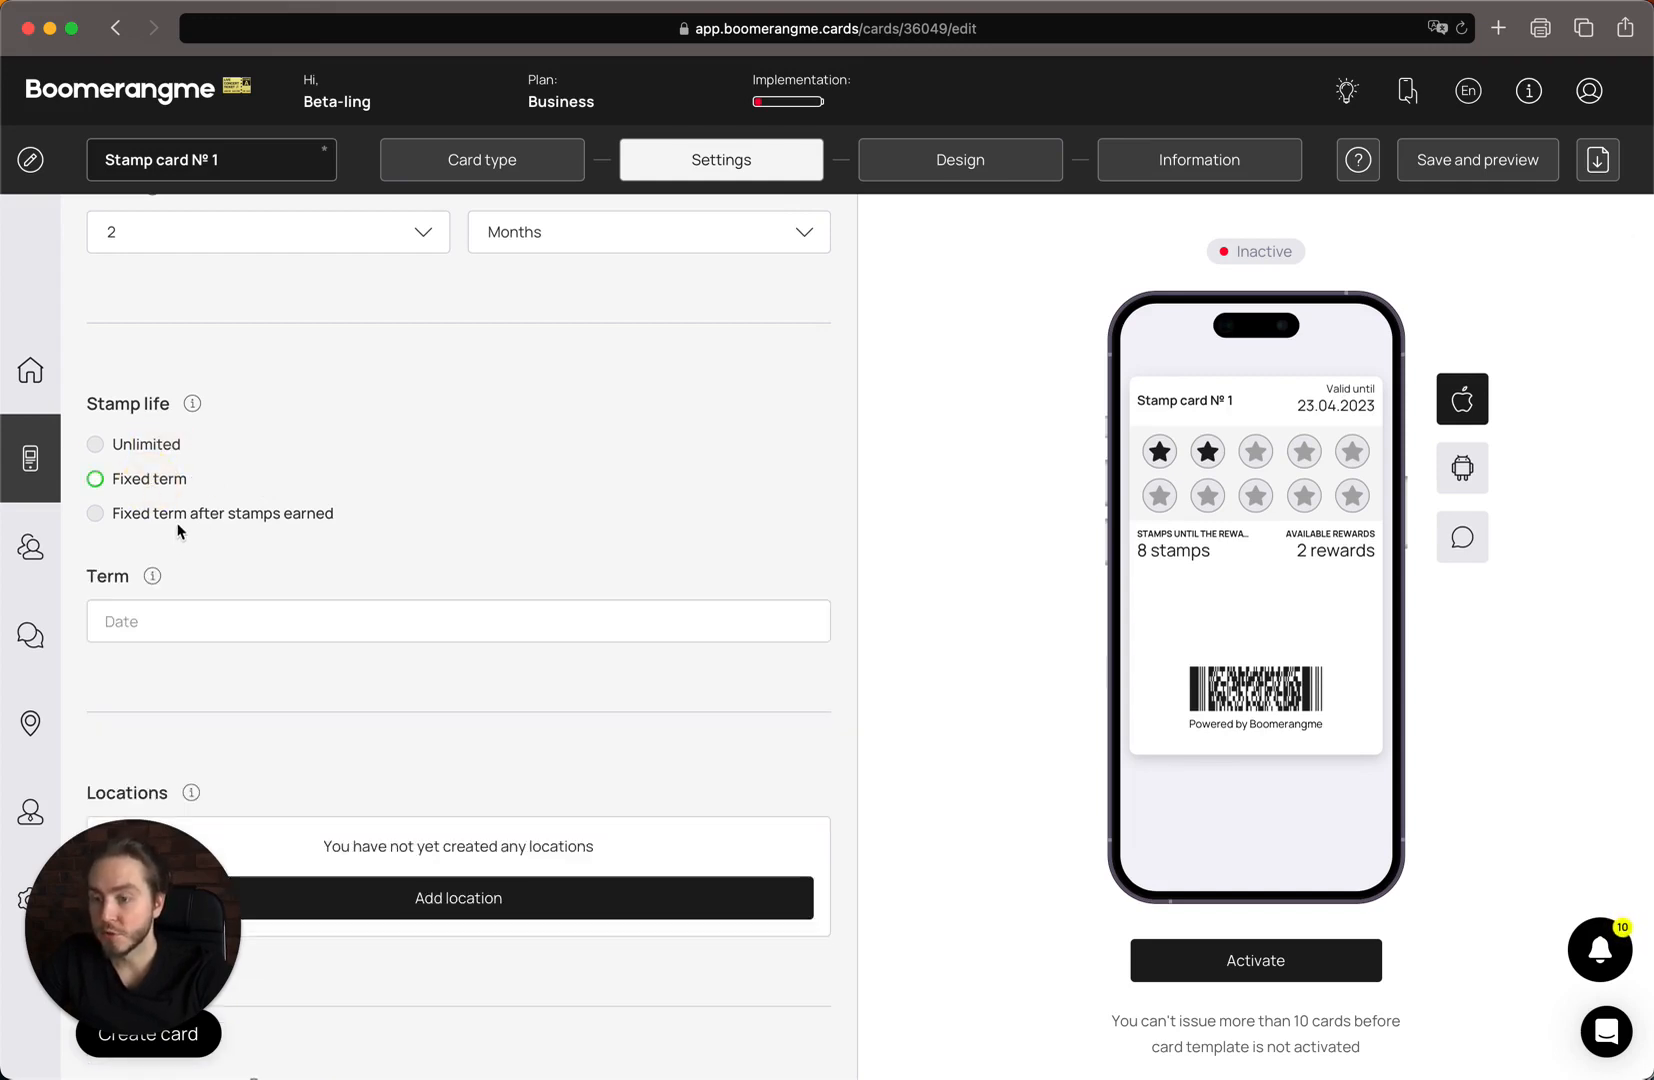
pyautogui.click(177, 513)
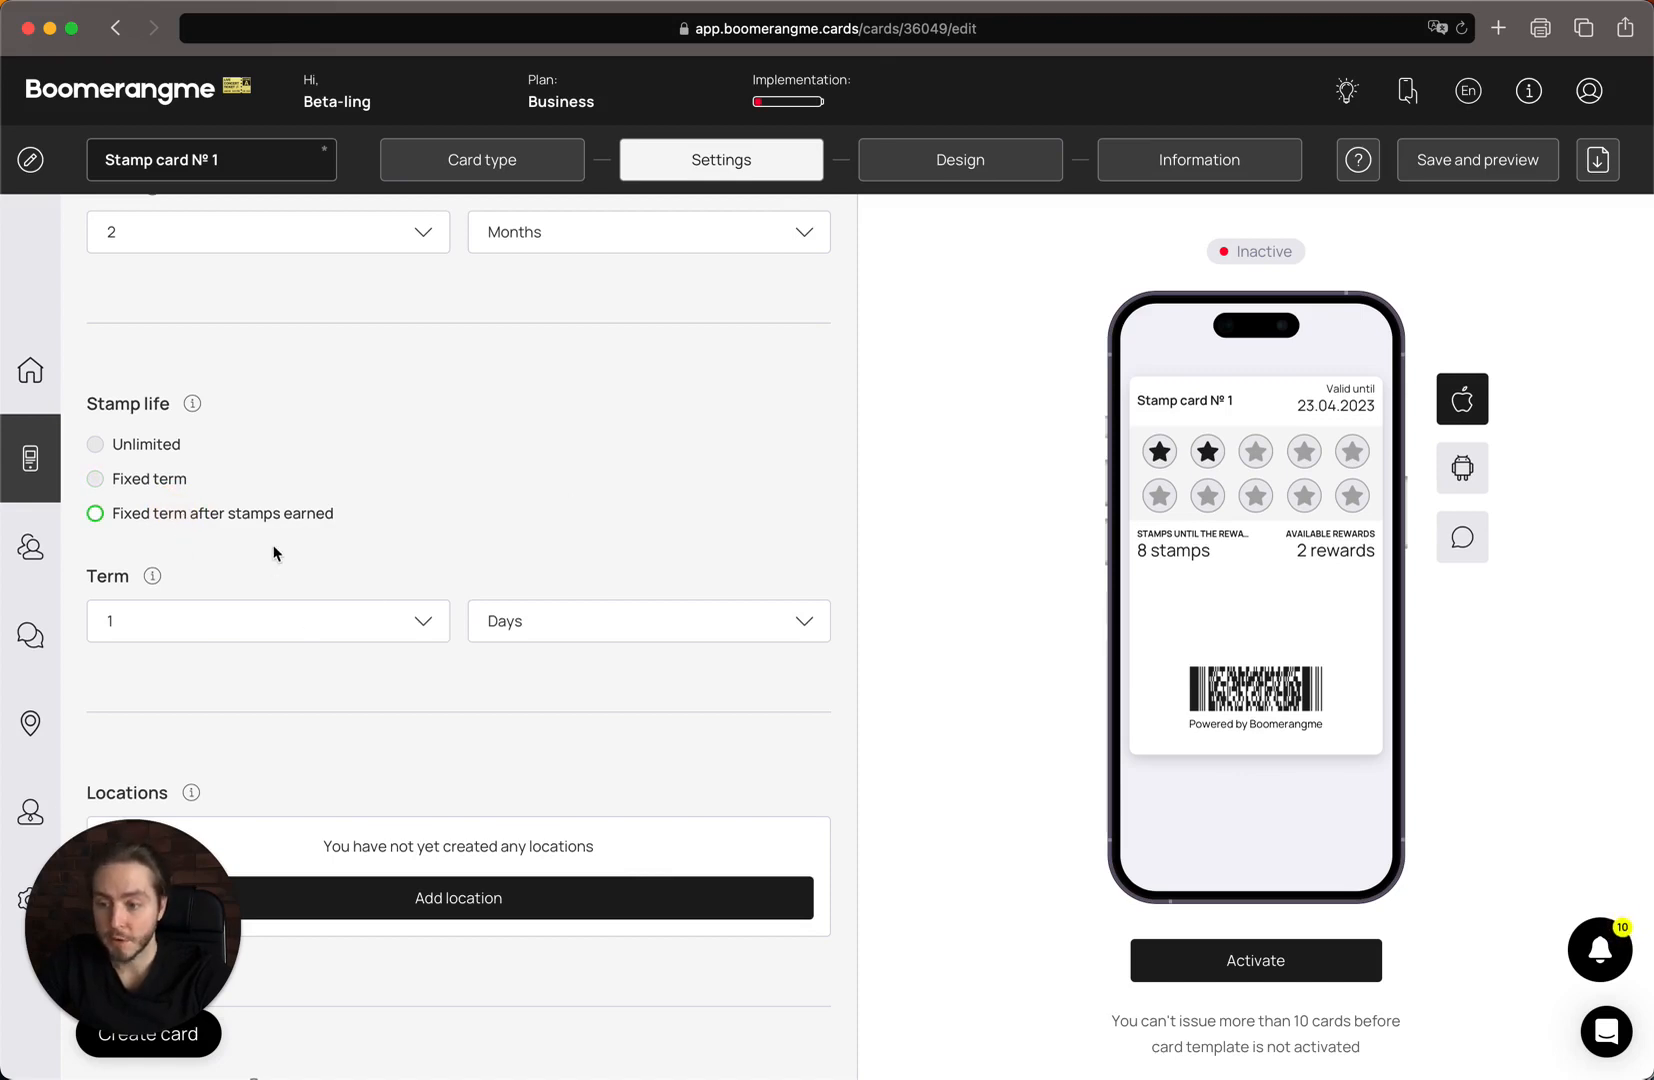
pyautogui.click(313, 620)
pyautogui.scroll(-3, 338, 735)
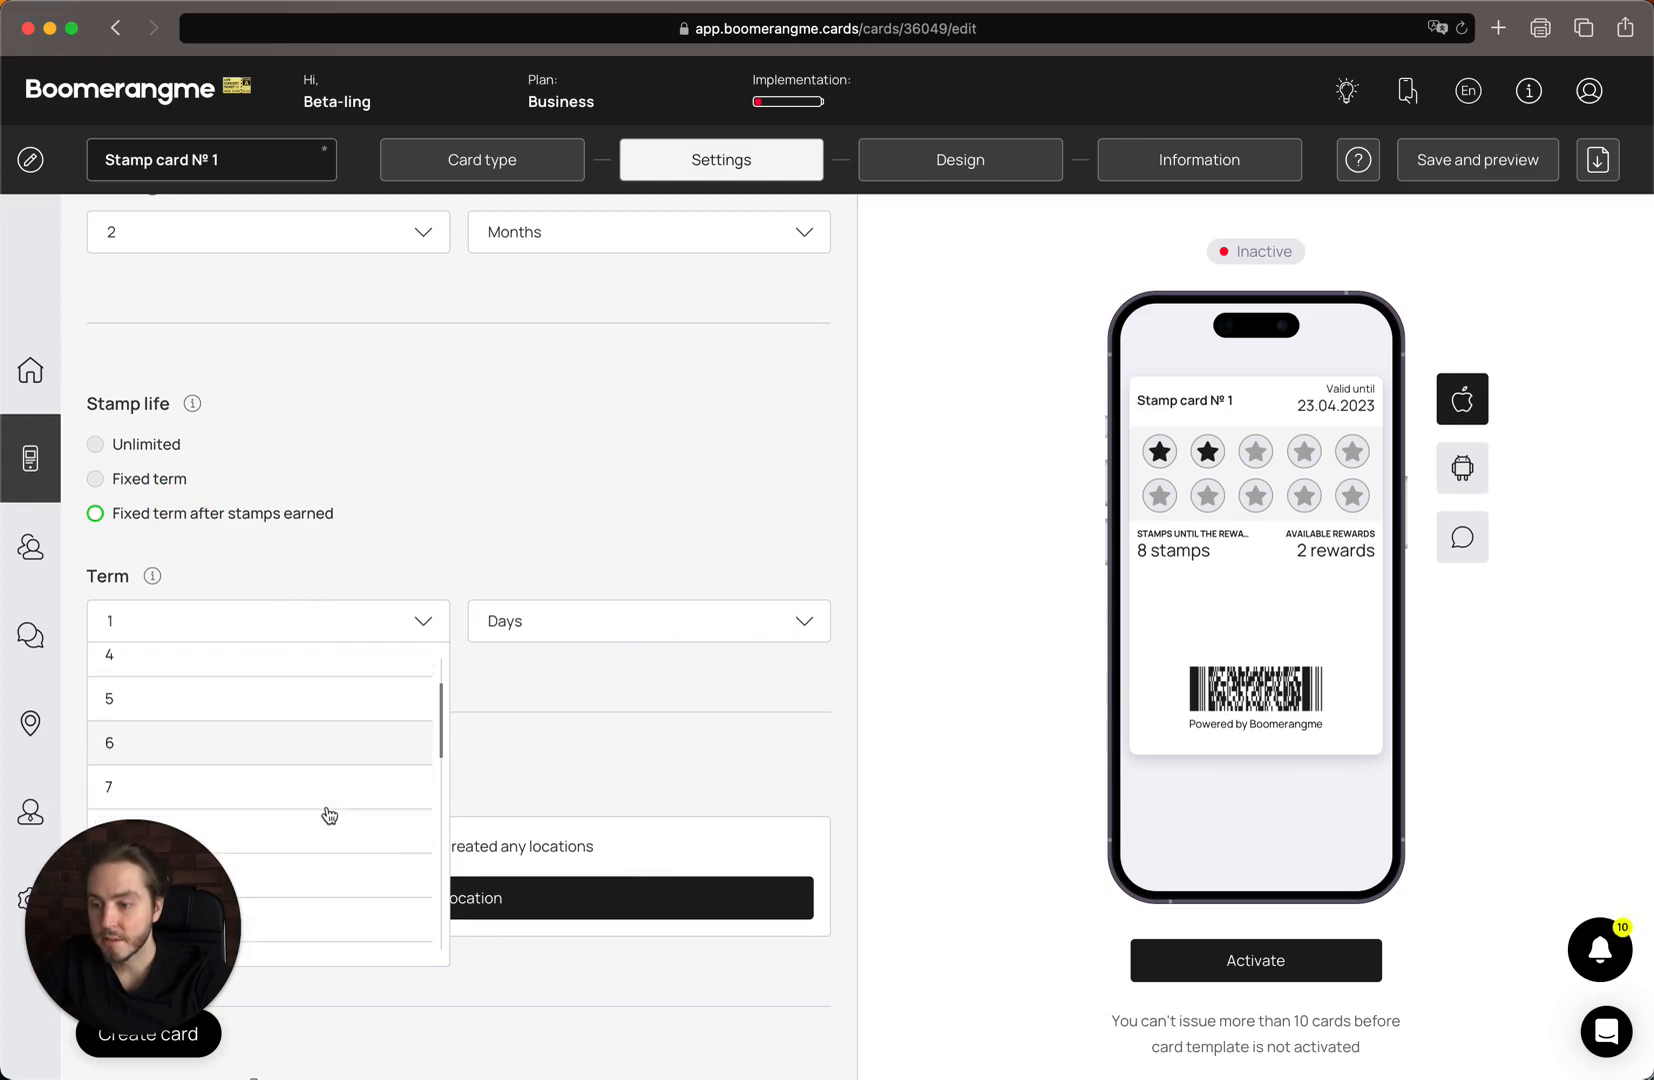
pyautogui.scroll(-1, 329, 815)
pyautogui.click(348, 756)
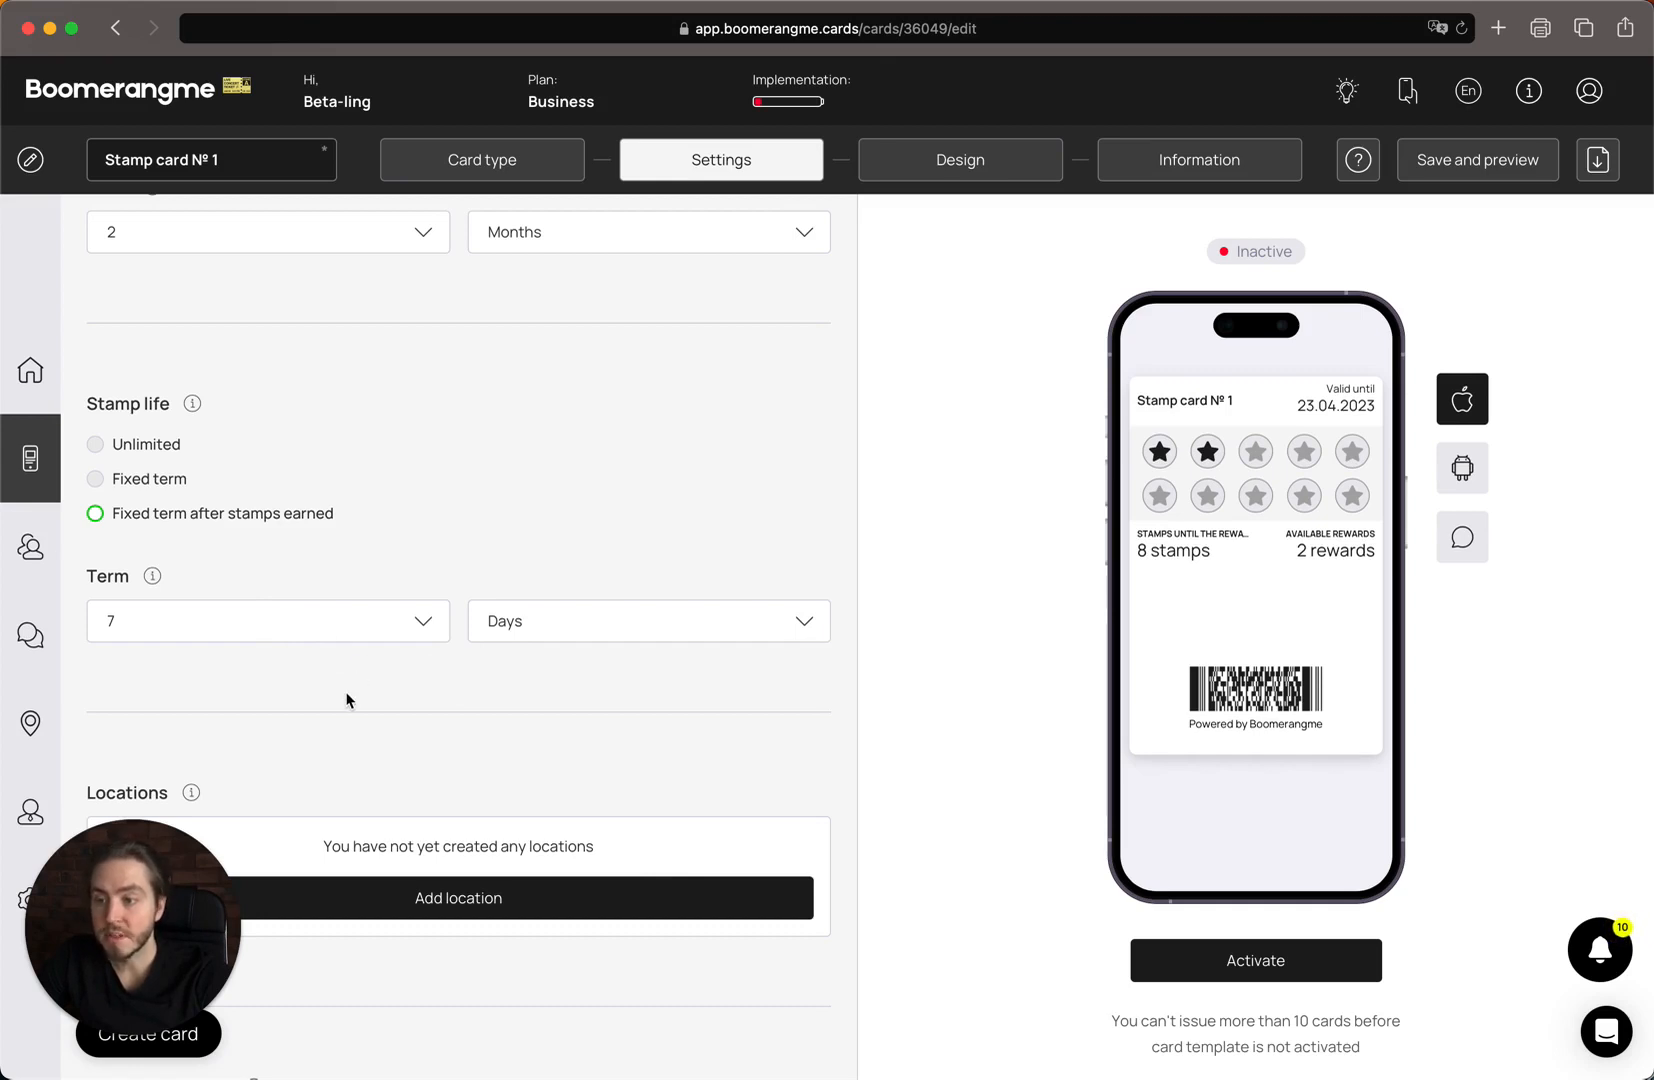
pyautogui.scroll(-3, 346, 699)
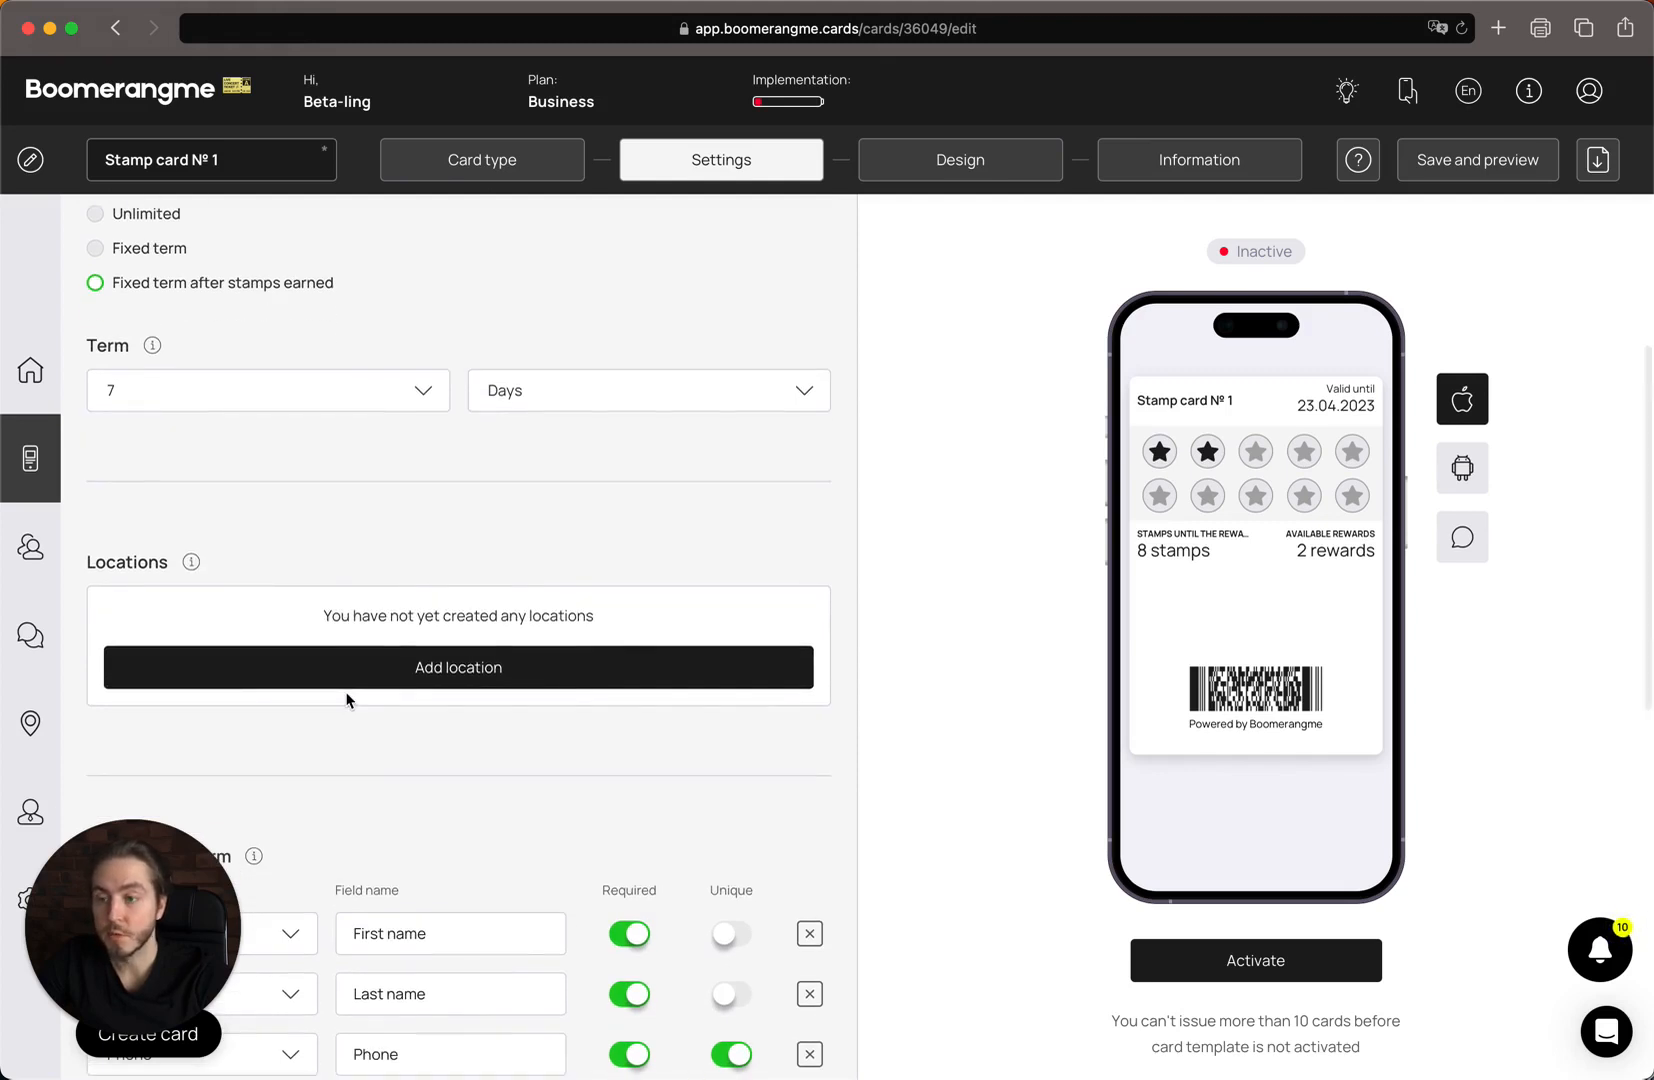
pyautogui.scroll(-1, 346, 699)
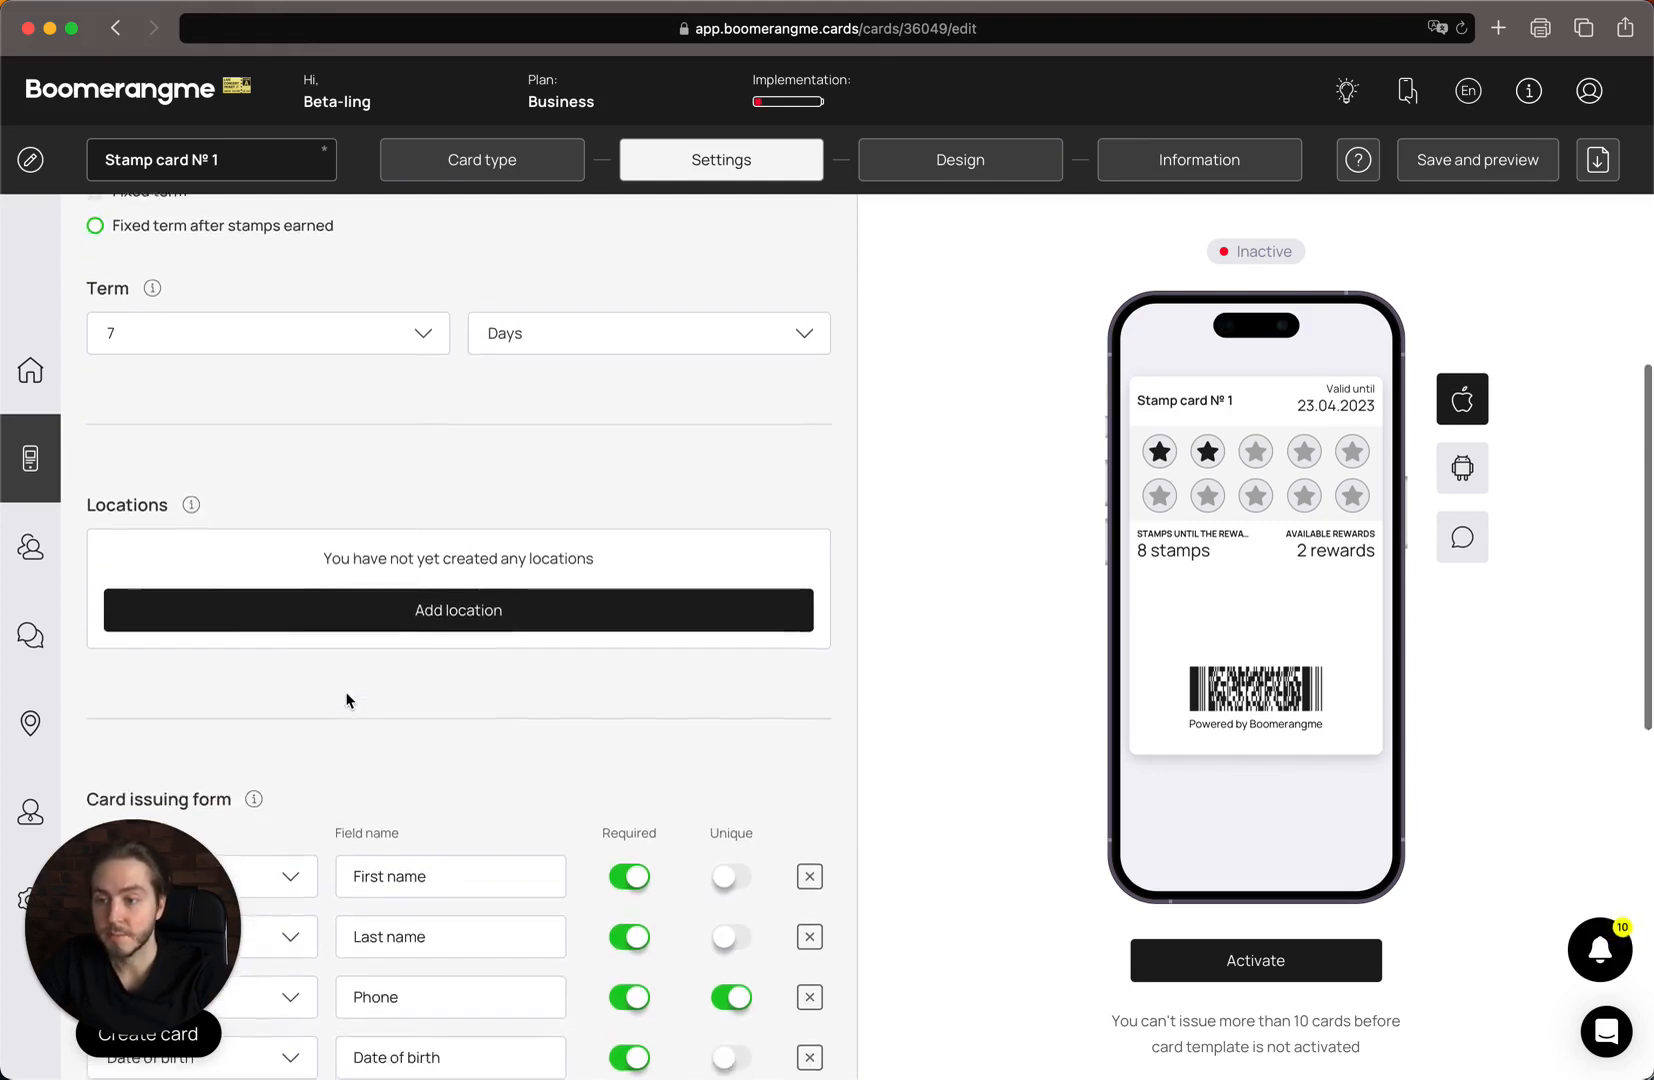
pyautogui.scroll(2, 346, 699)
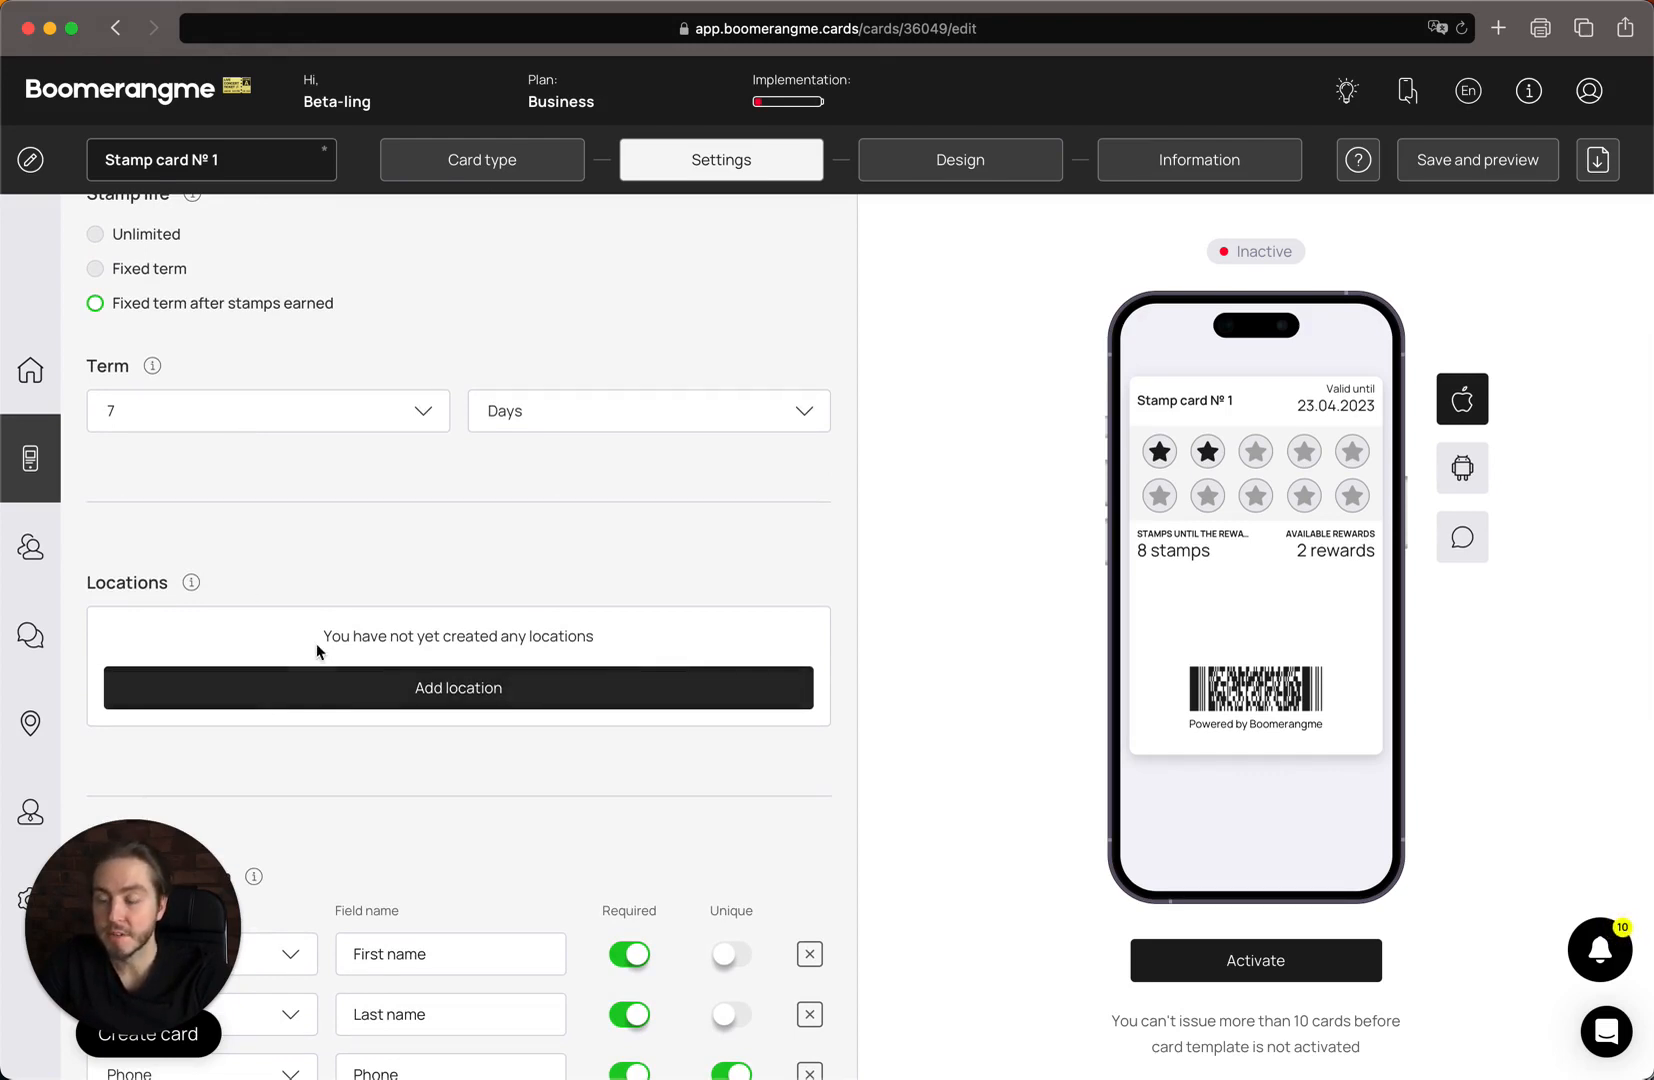
pyautogui.scroll(2, 310, 656)
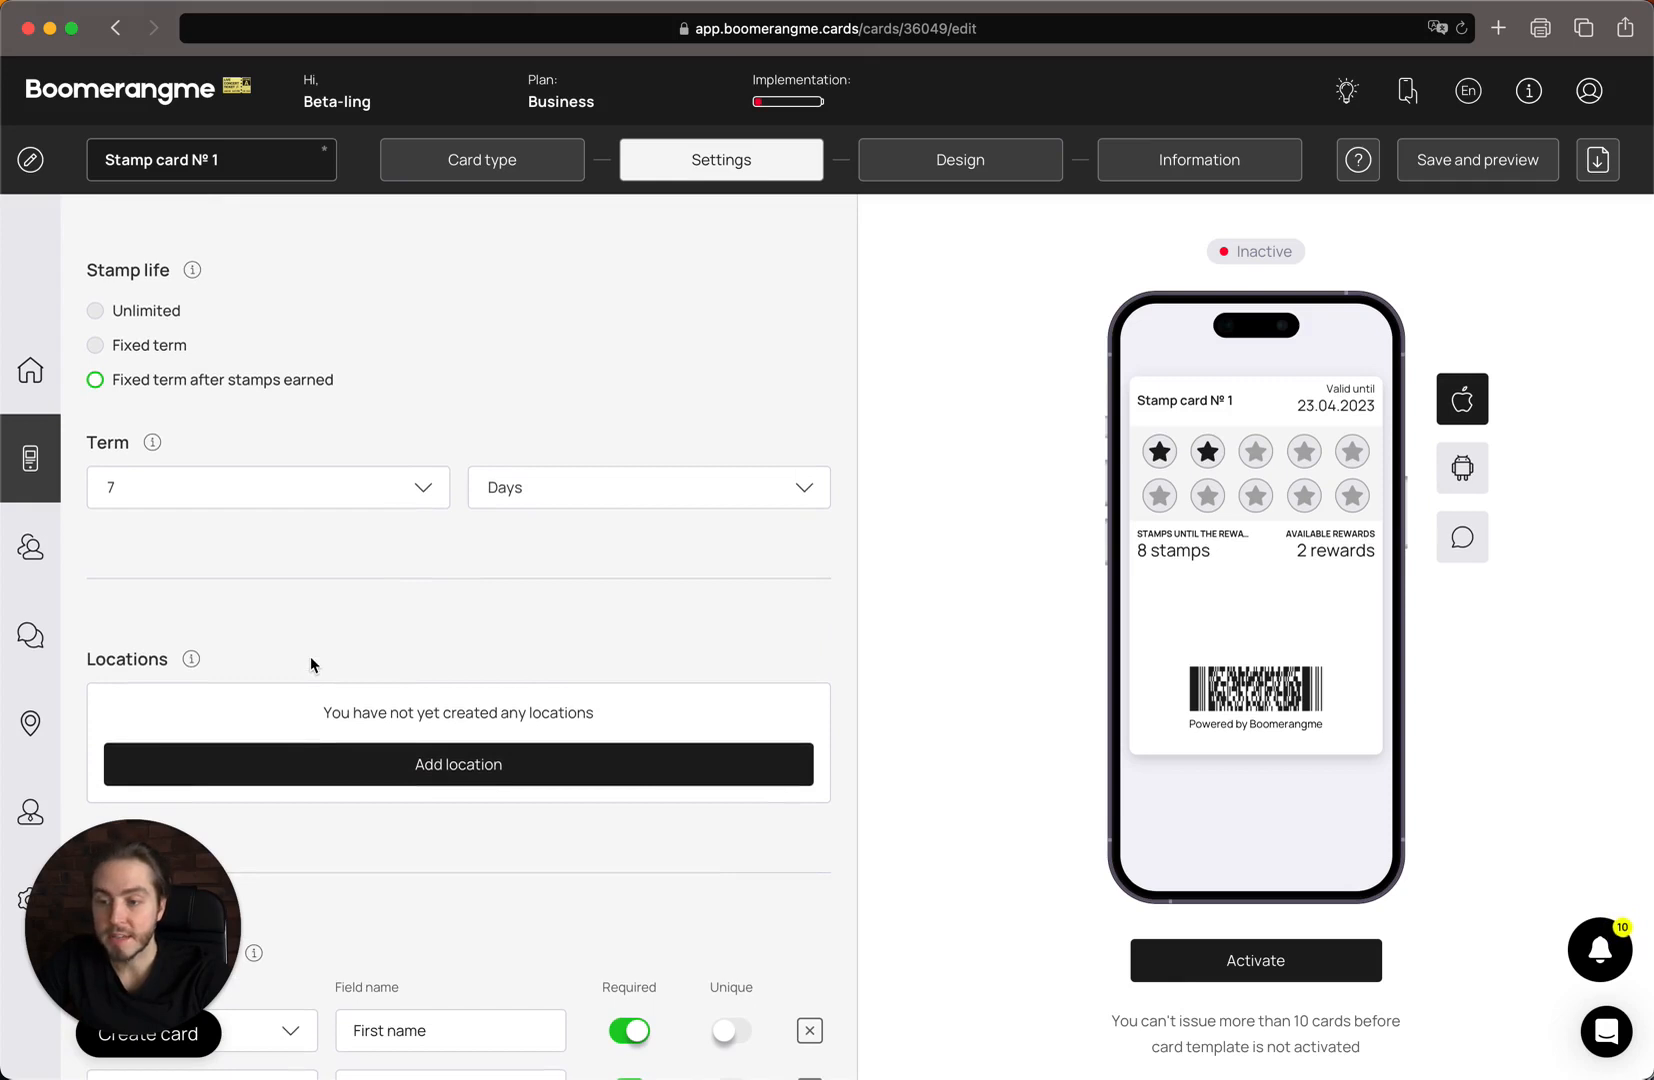
pyautogui.scroll(-5, 310, 656)
# Remove Date of birth from the issuing form and add an Email field kept Required.
pyautogui.scroll(-1, 298, 570)
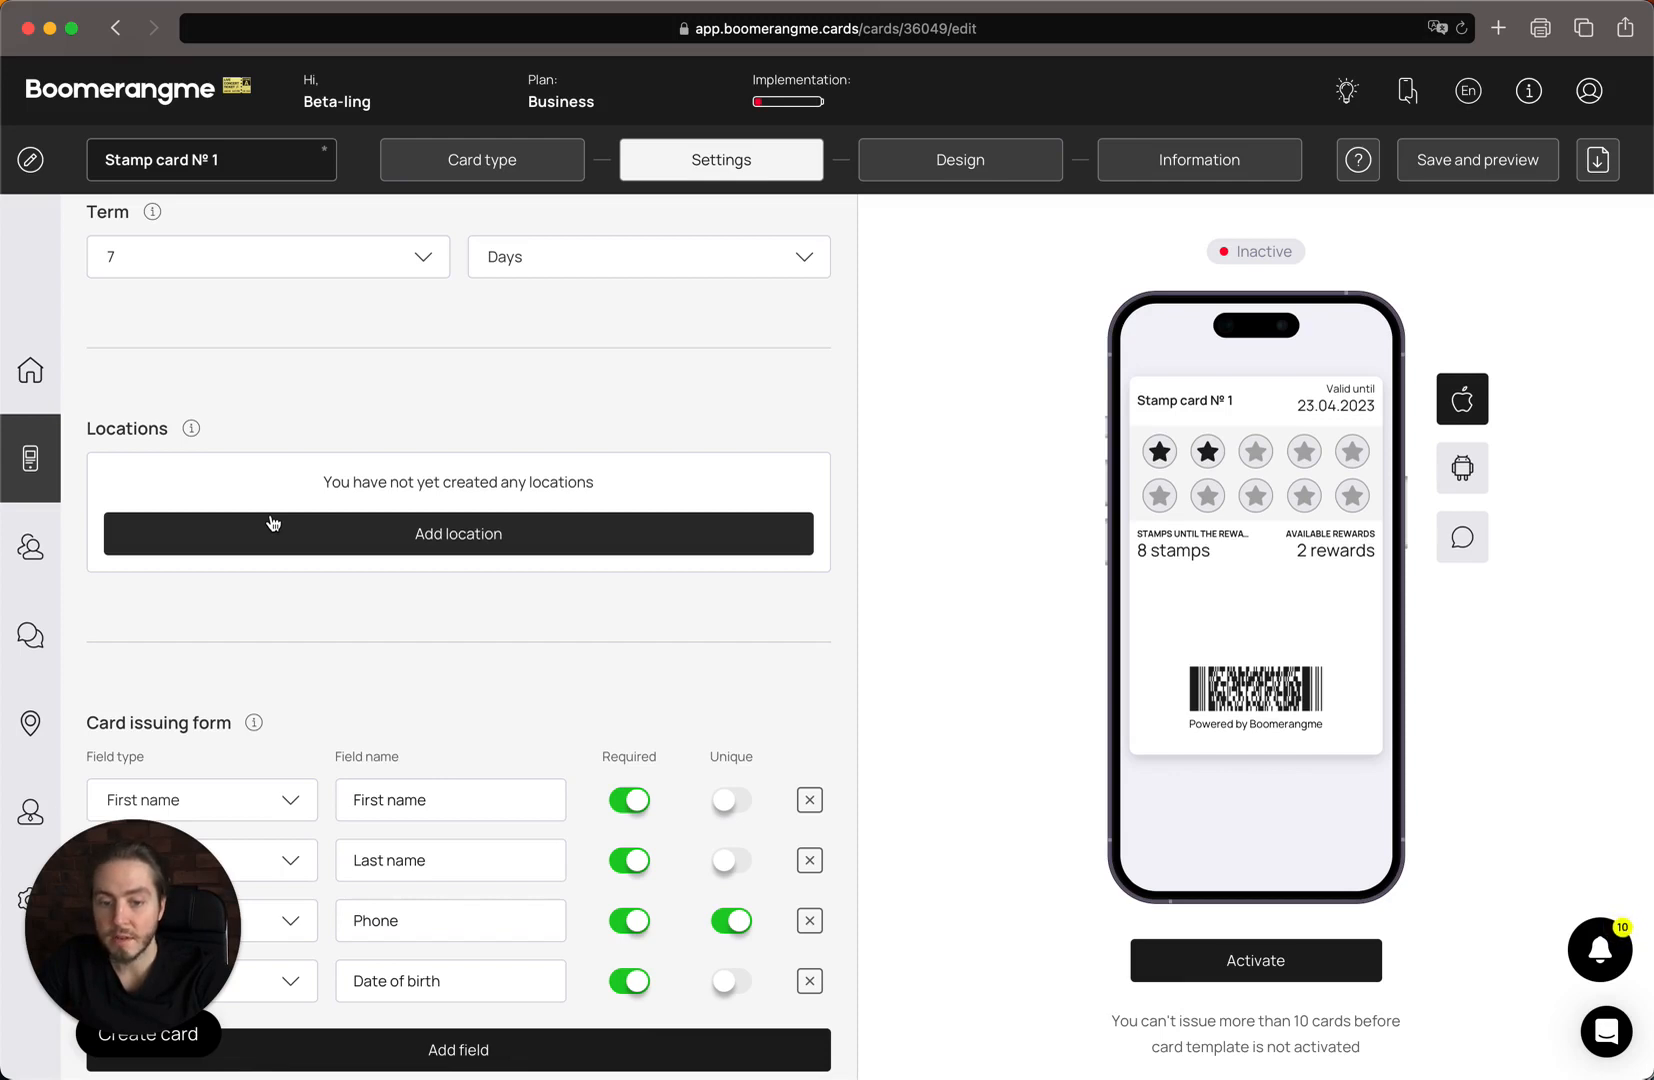
pyautogui.scroll(-5, 528, 458)
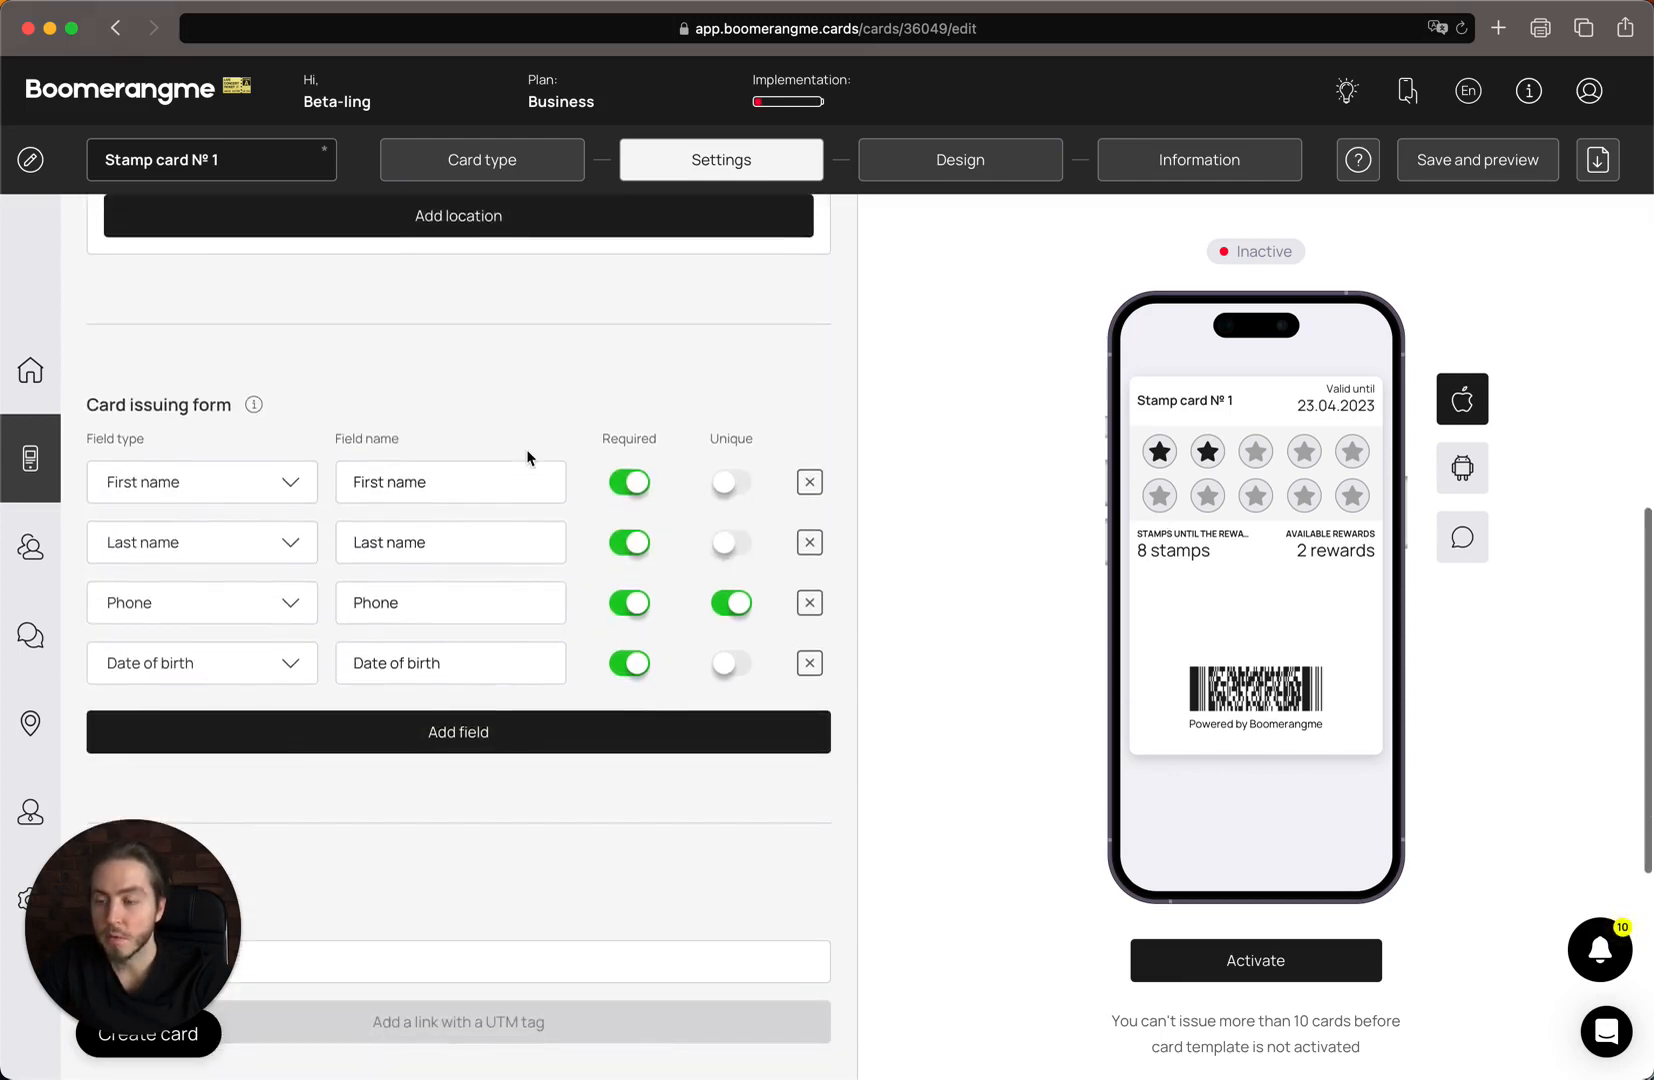
pyautogui.scroll(-2, 528, 458)
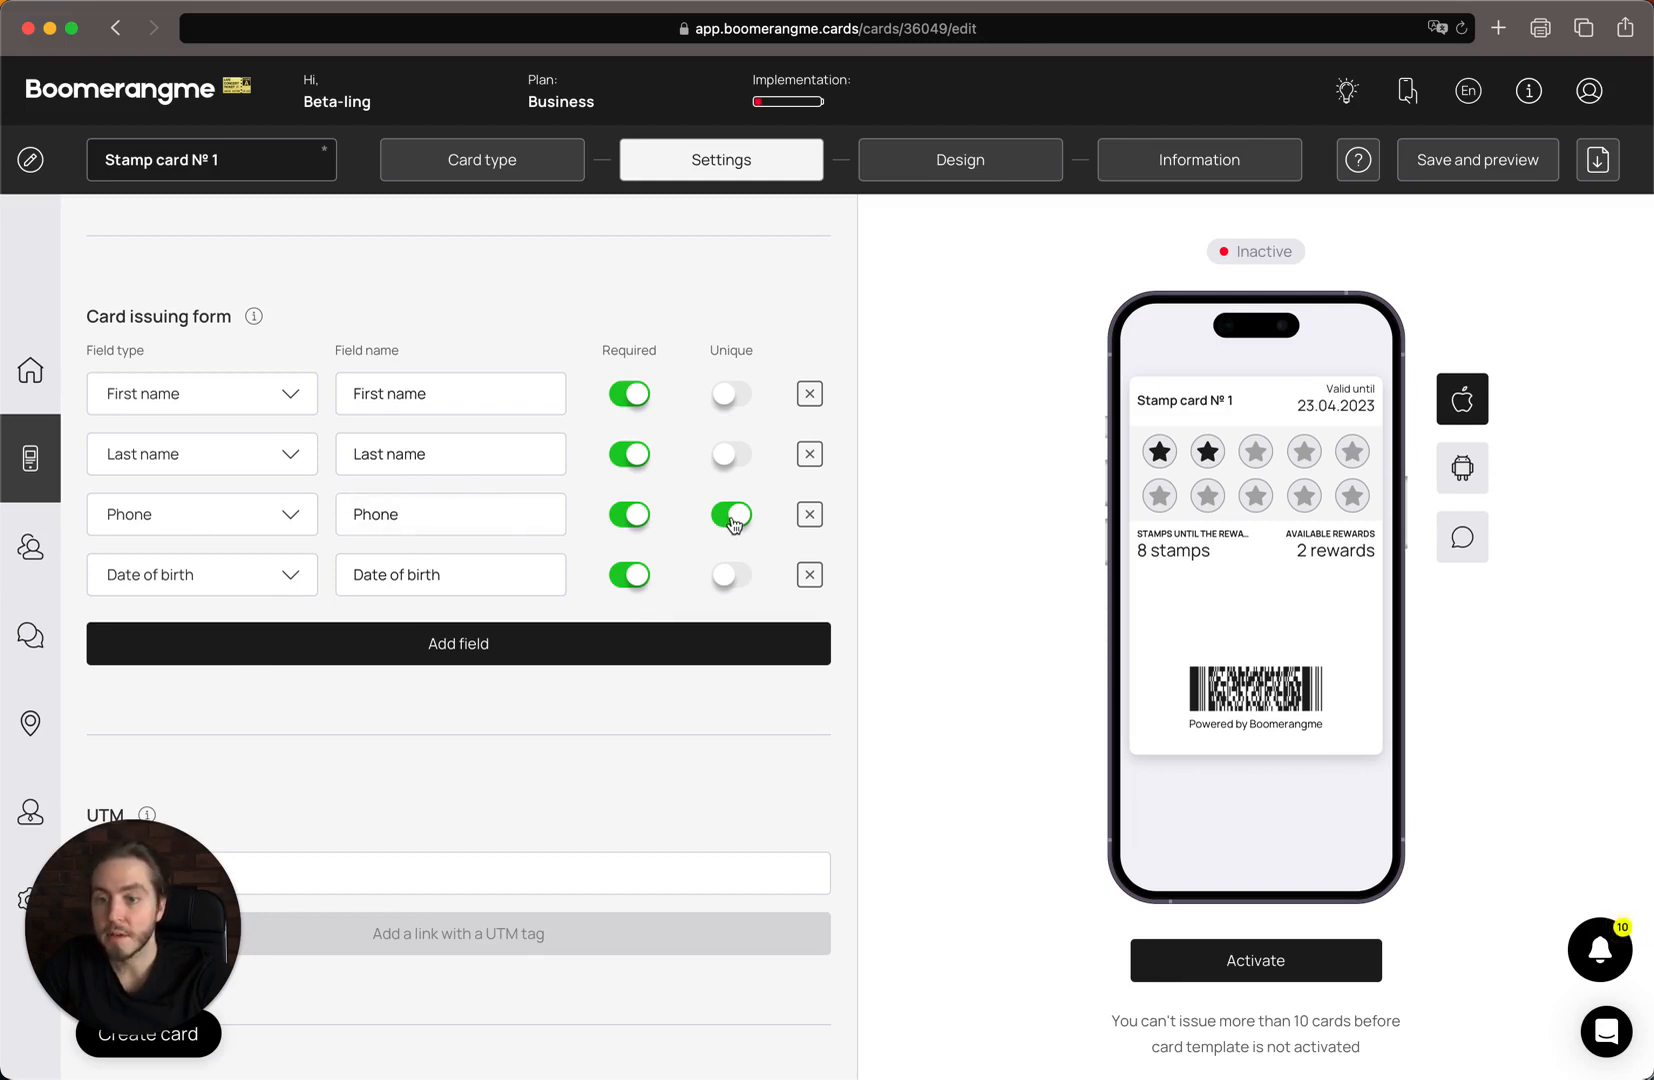
pyautogui.scroll(-1, 535, 648)
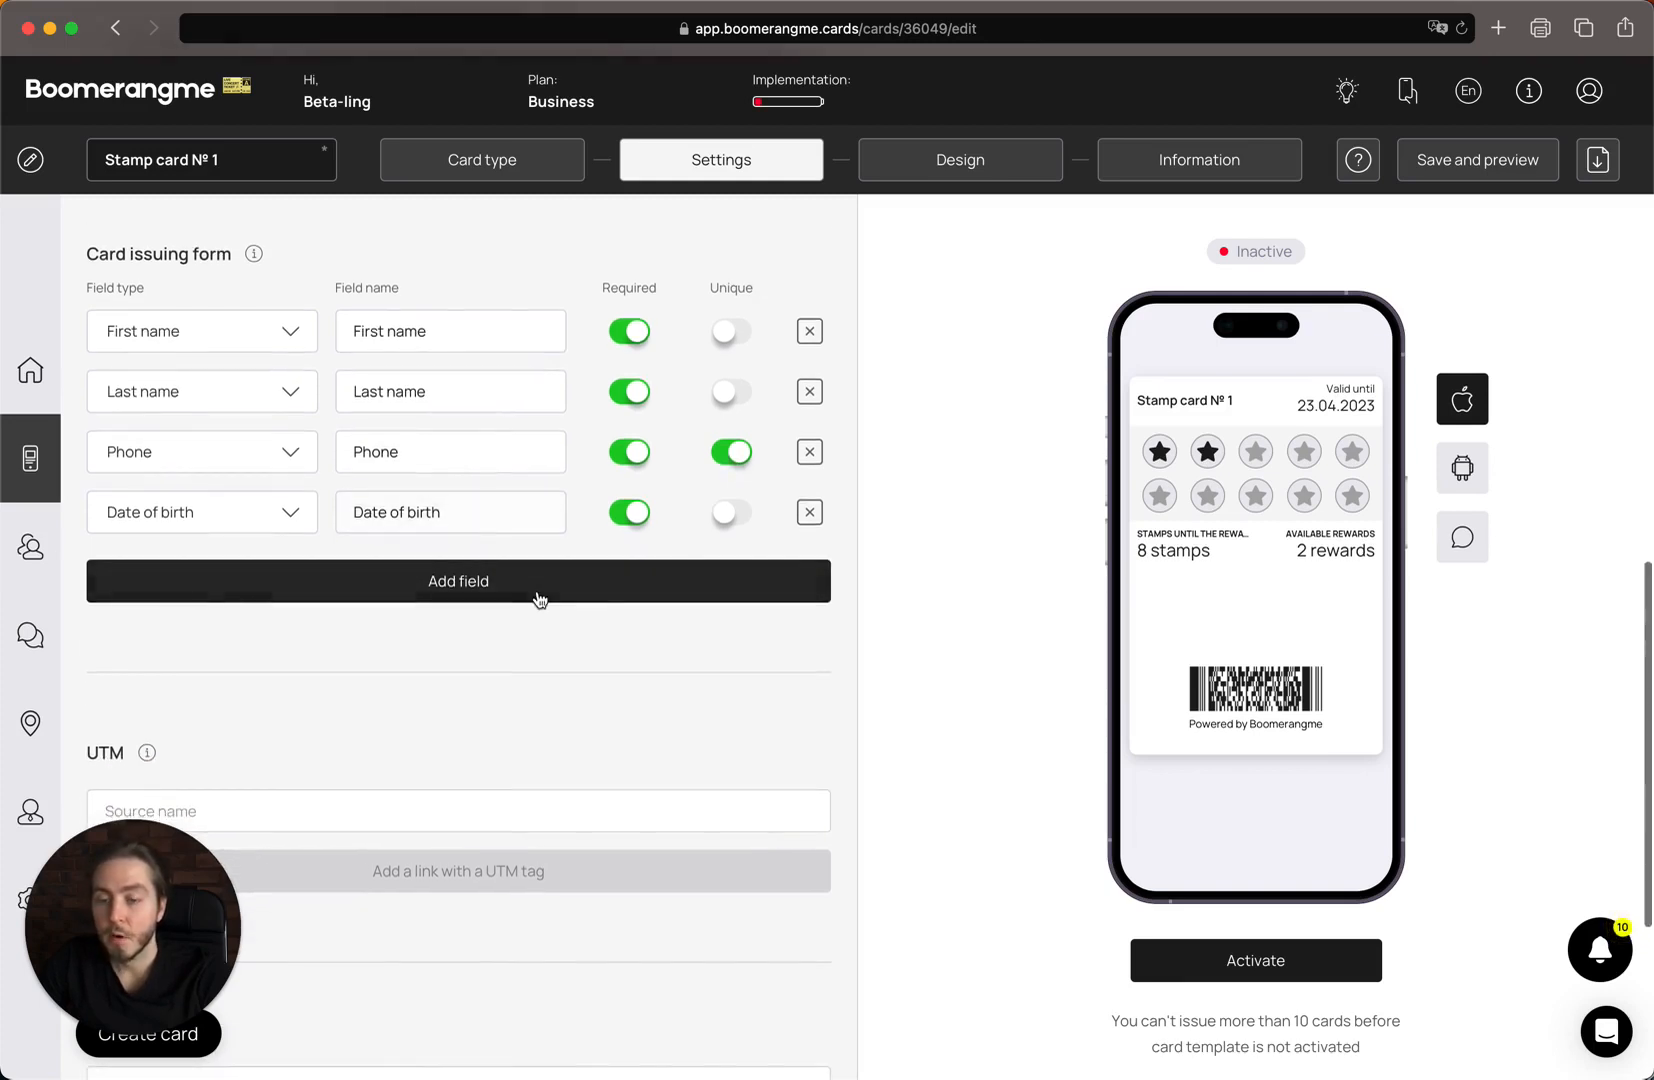
pyautogui.click(811, 513)
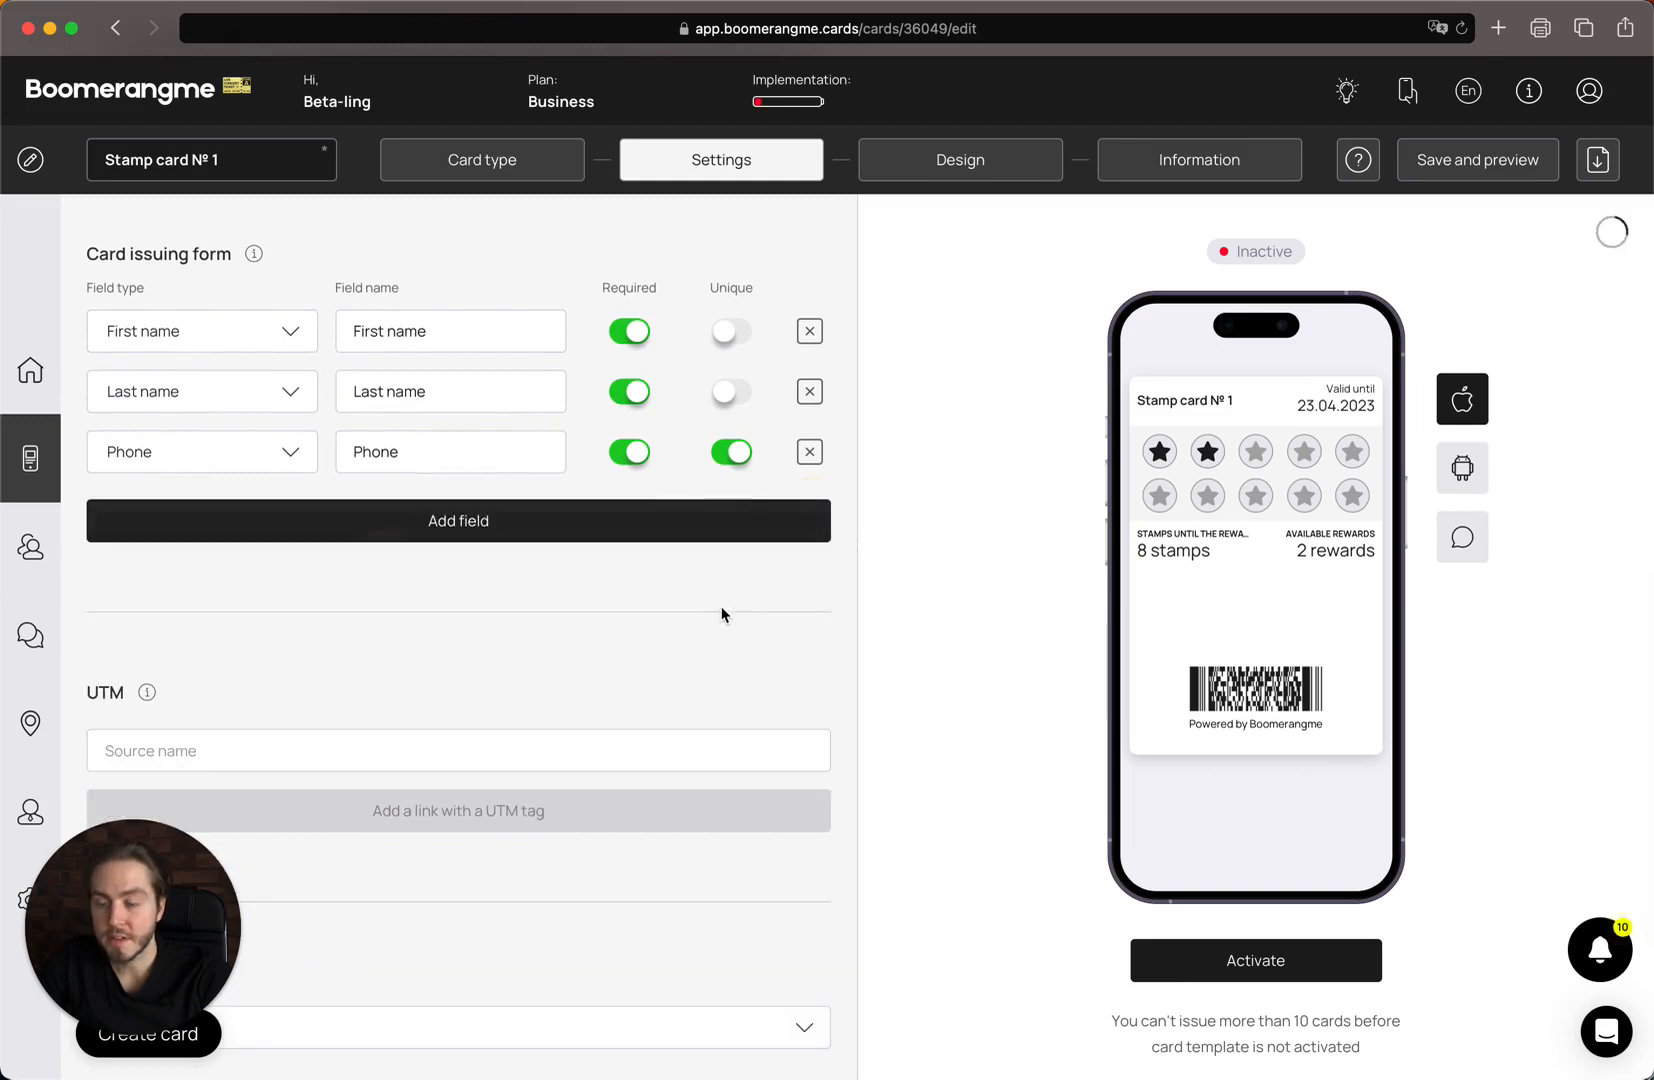
pyautogui.scroll(1, 723, 616)
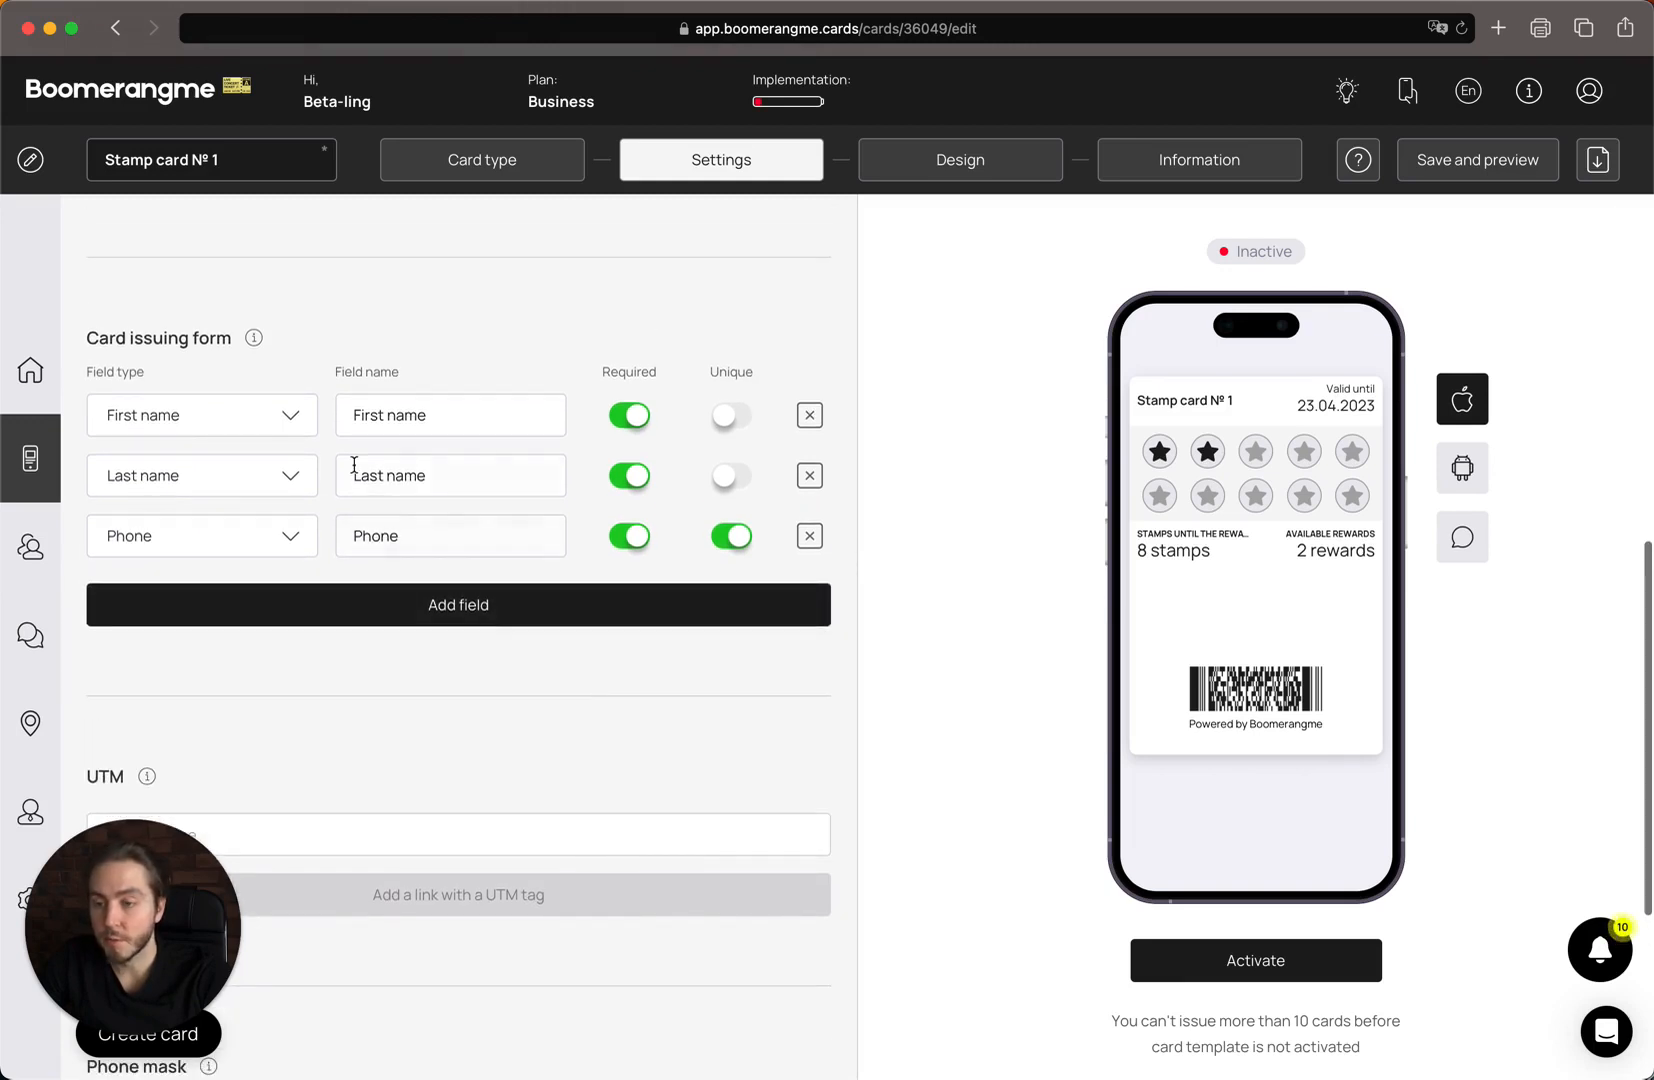
pyautogui.click(518, 595)
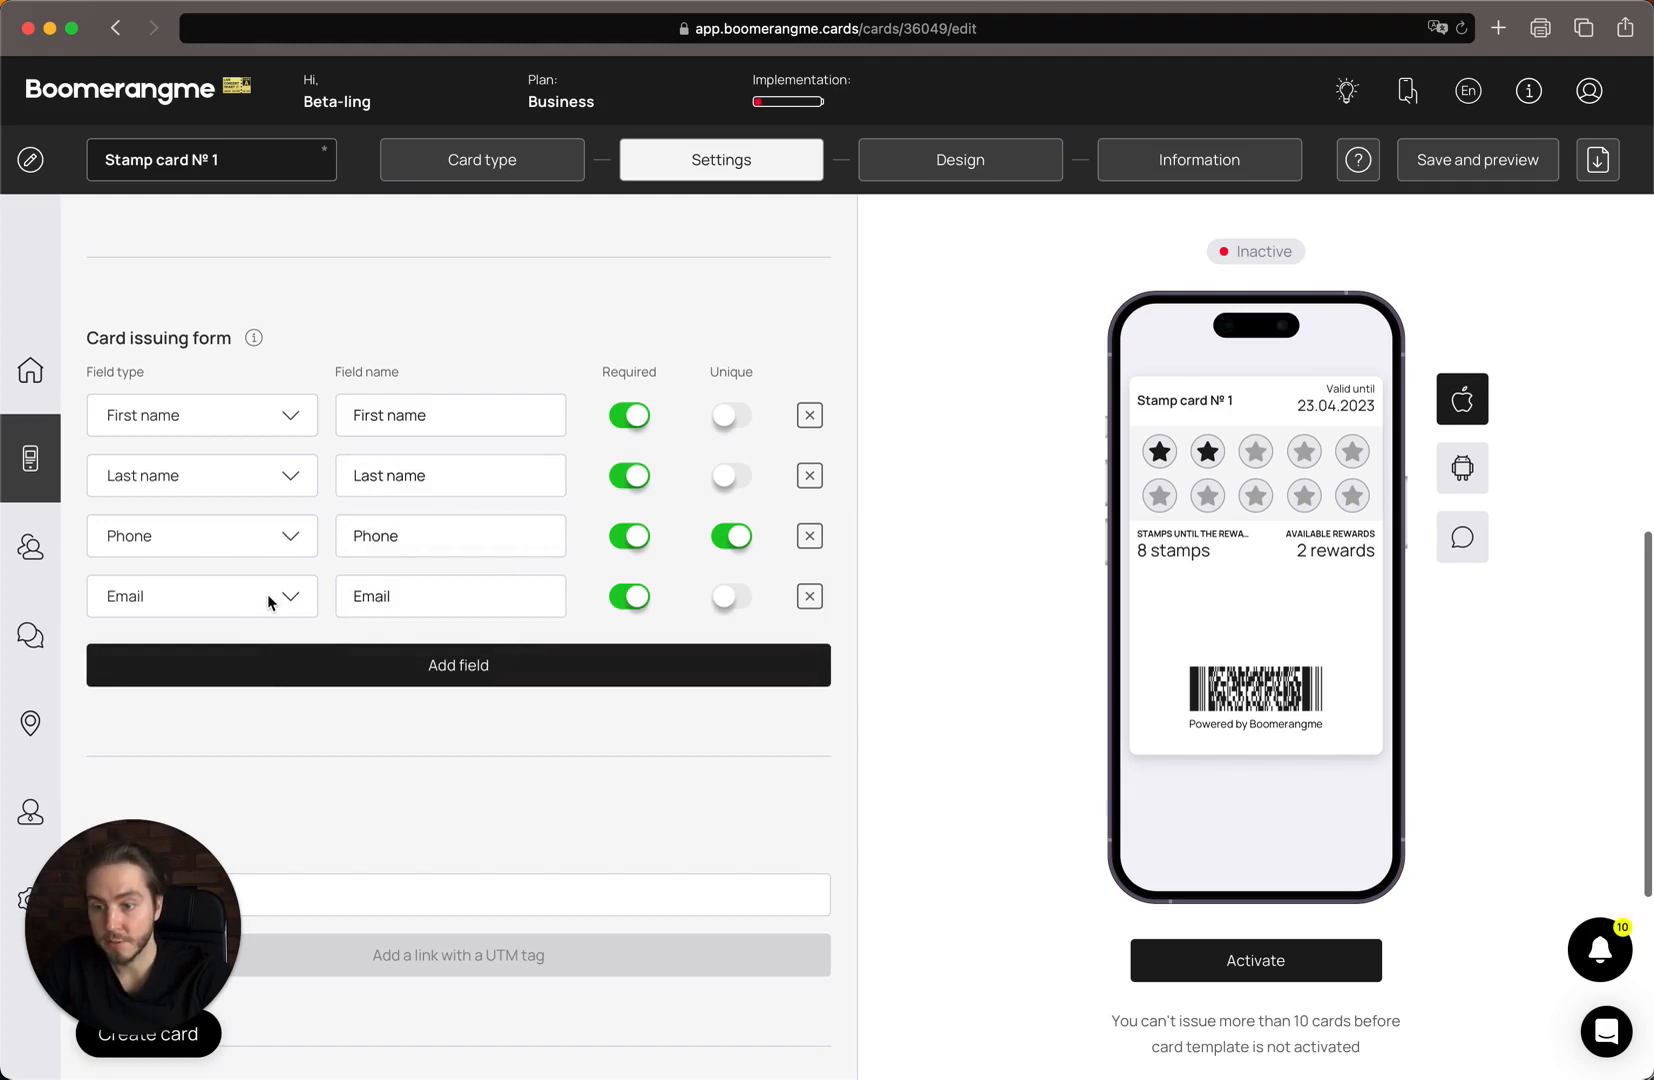
pyautogui.click(637, 601)
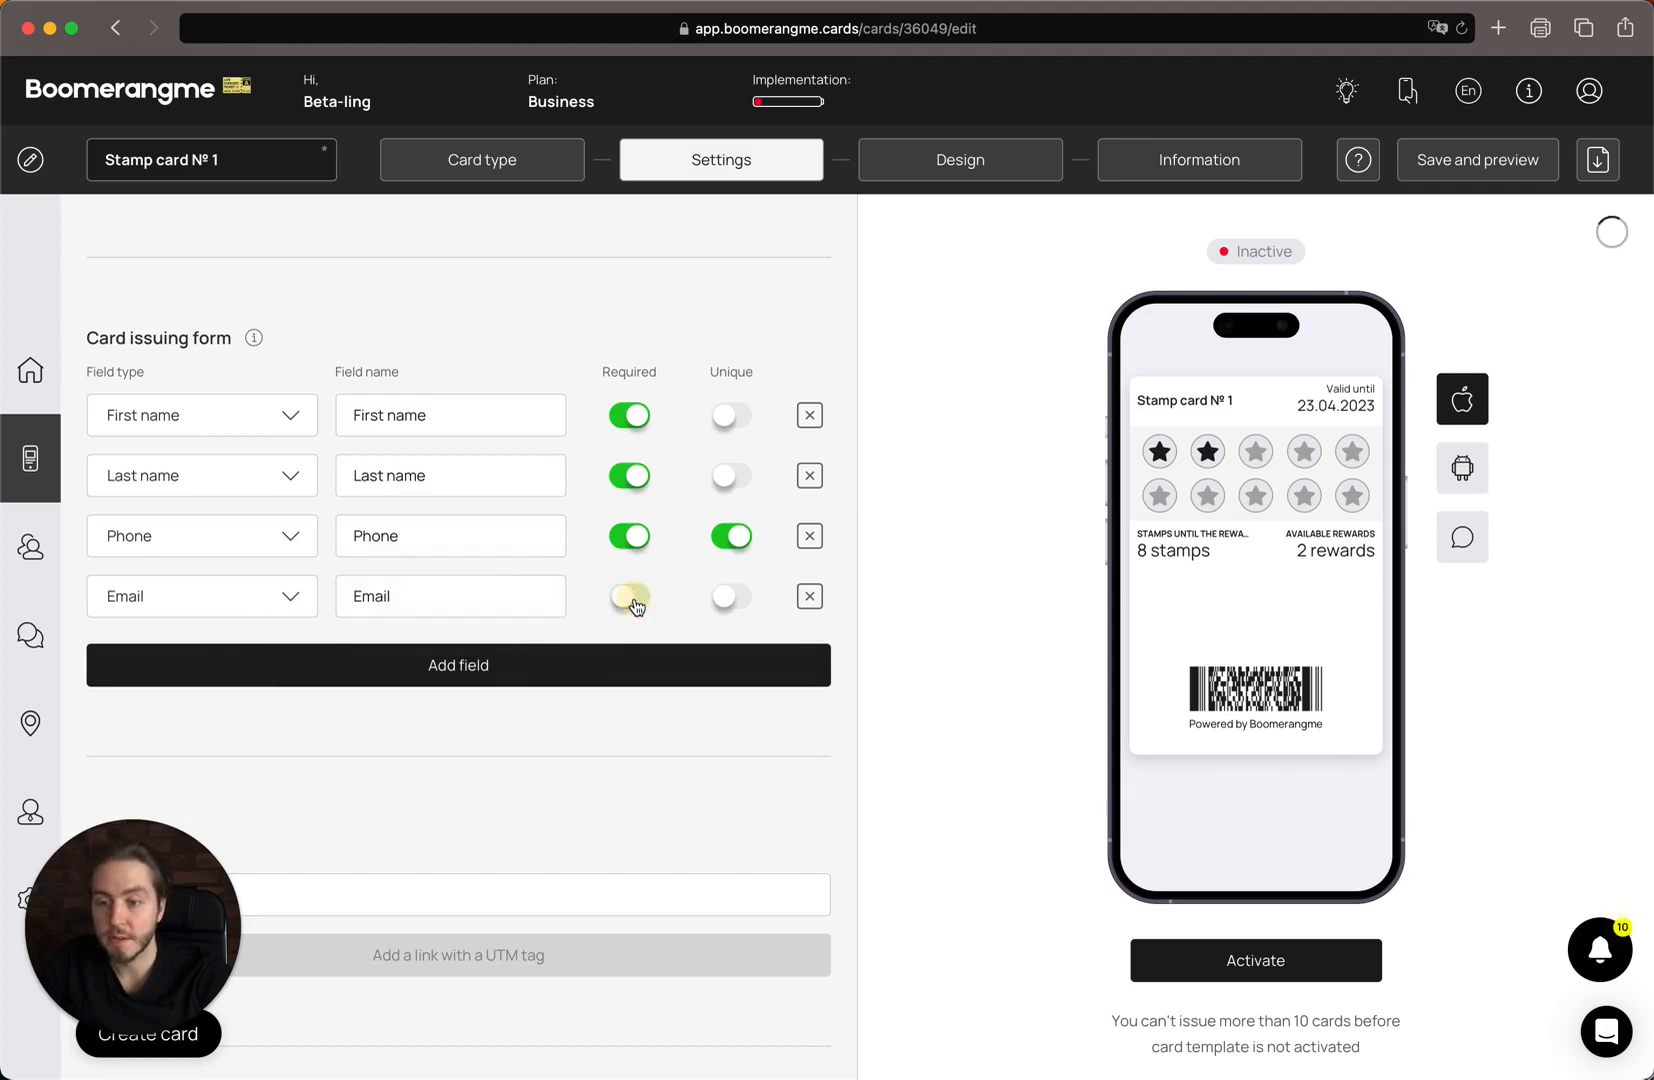
pyautogui.click(622, 600)
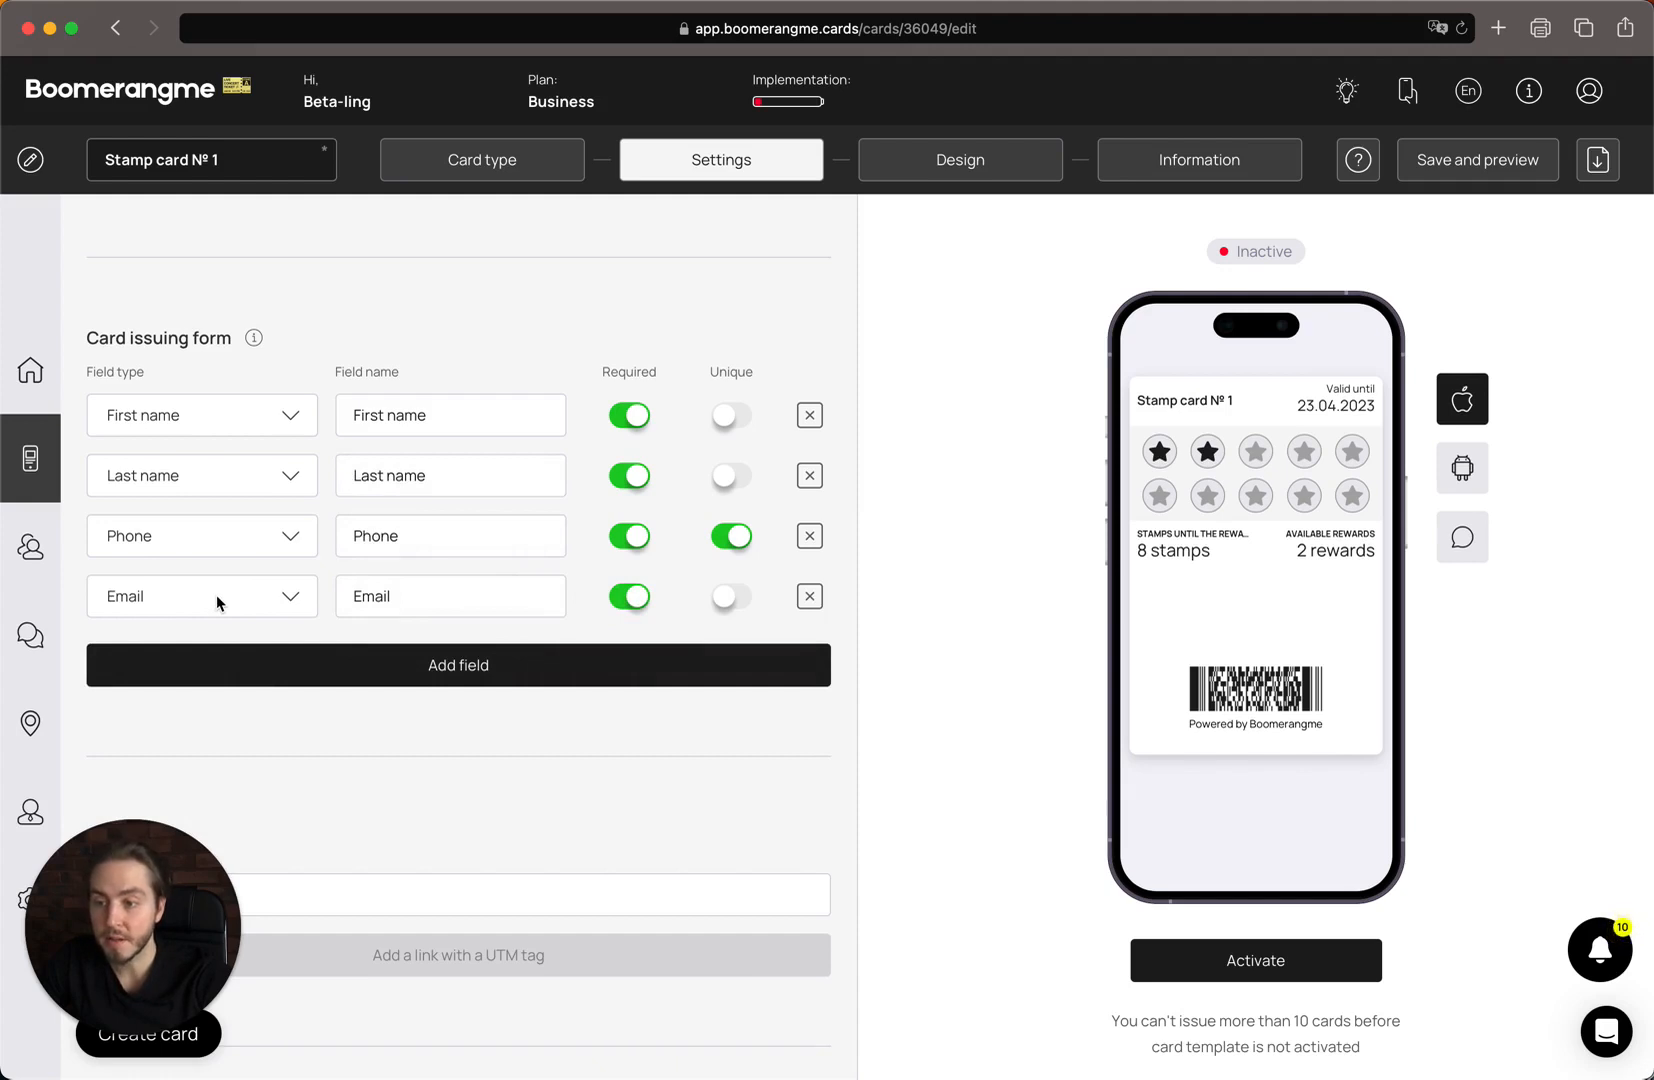
pyautogui.scroll(-5, 216, 600)
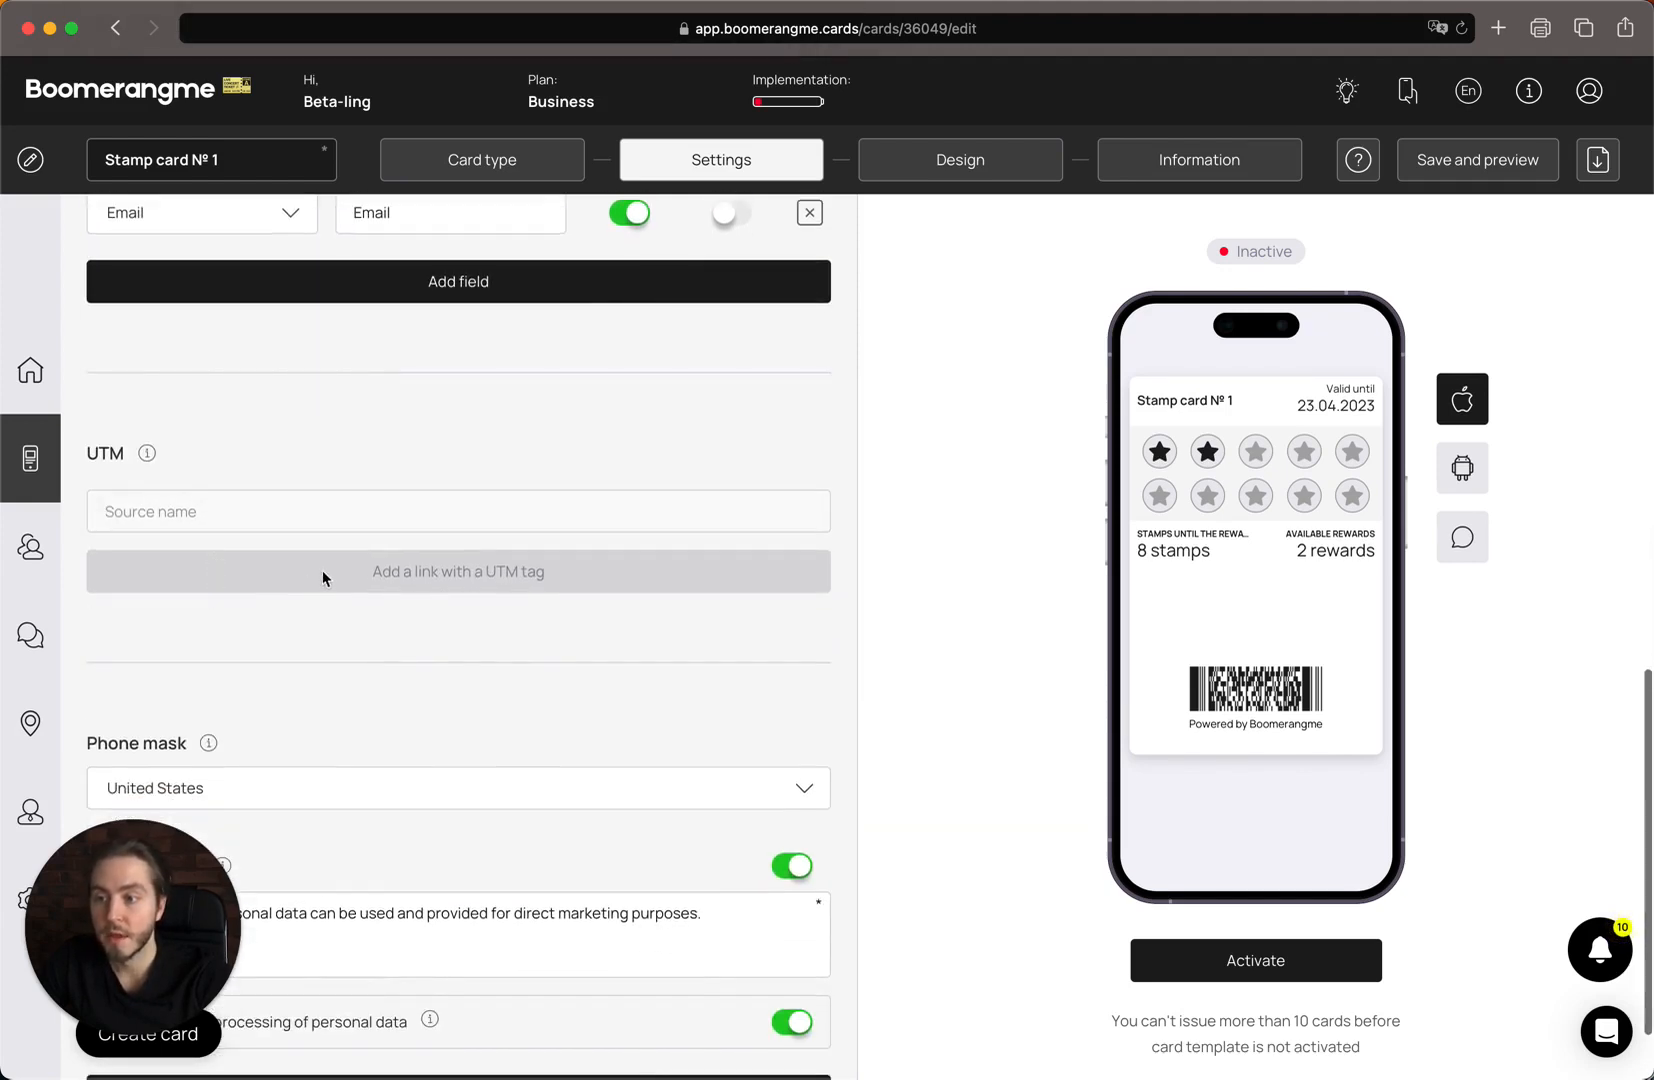
# Add UTM tracking links for the sources facebook, googleads and partner.
pyautogui.click(269, 511)
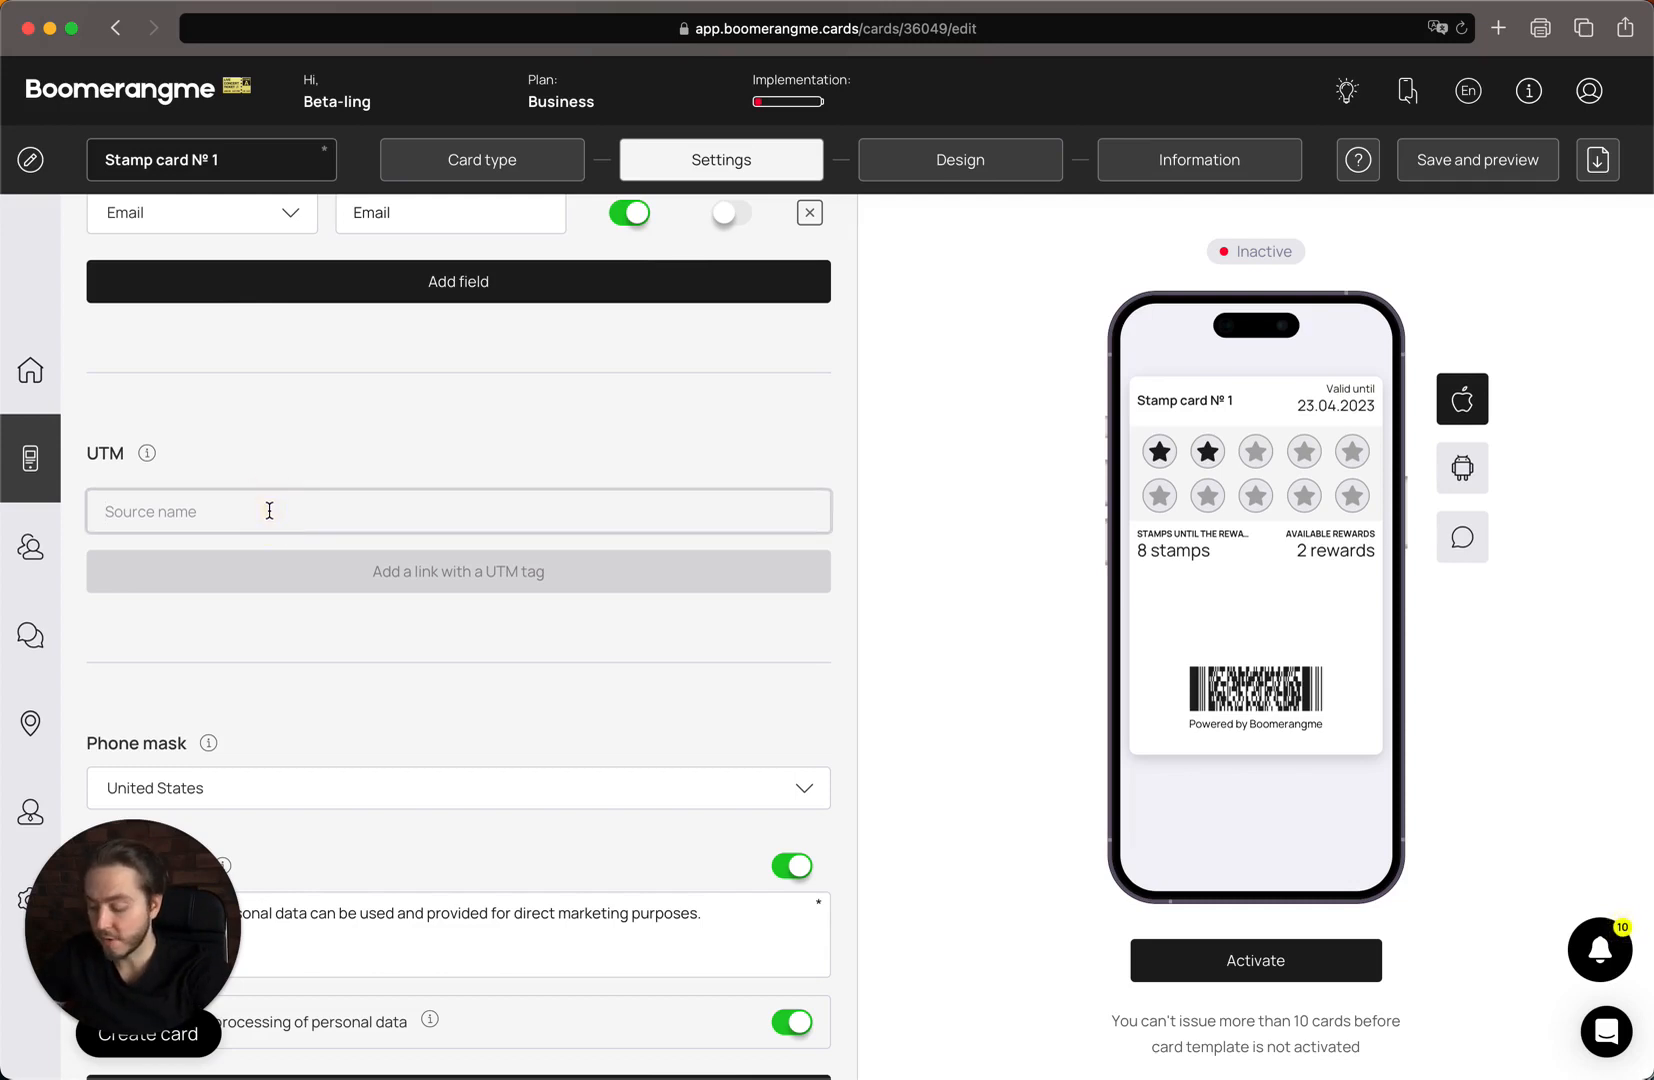
pyautogui.write('facebook')
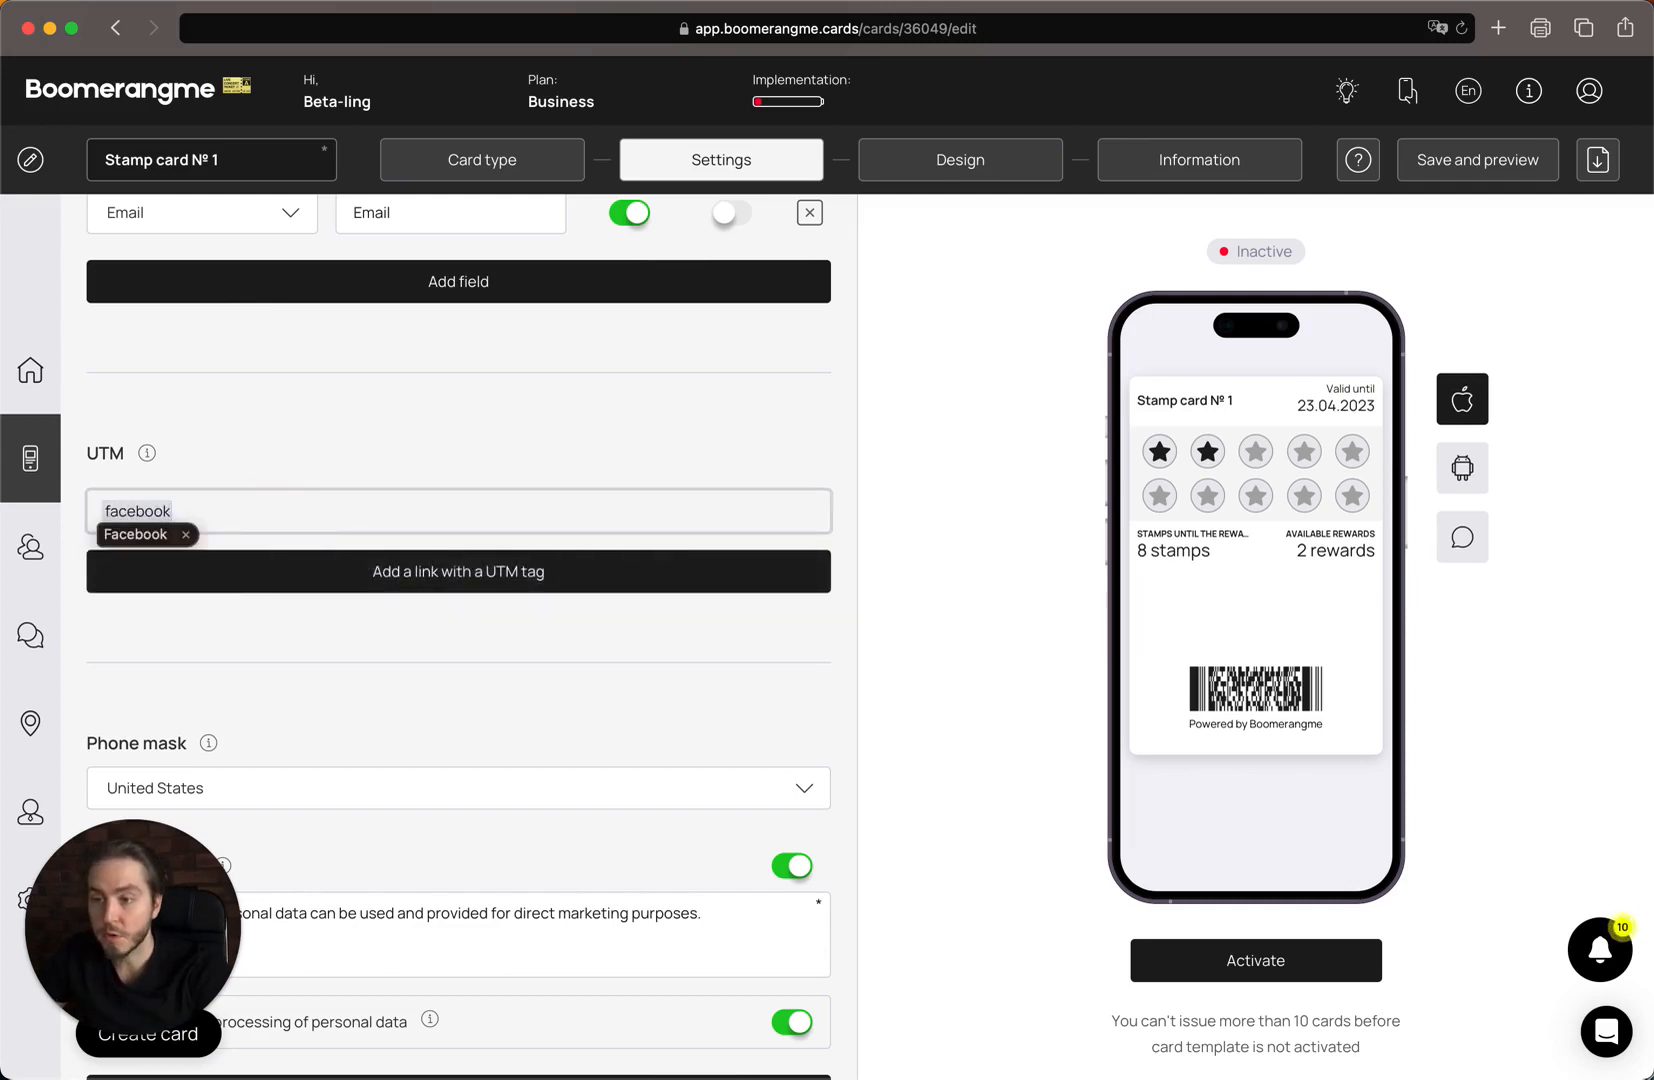
pyautogui.click(207, 571)
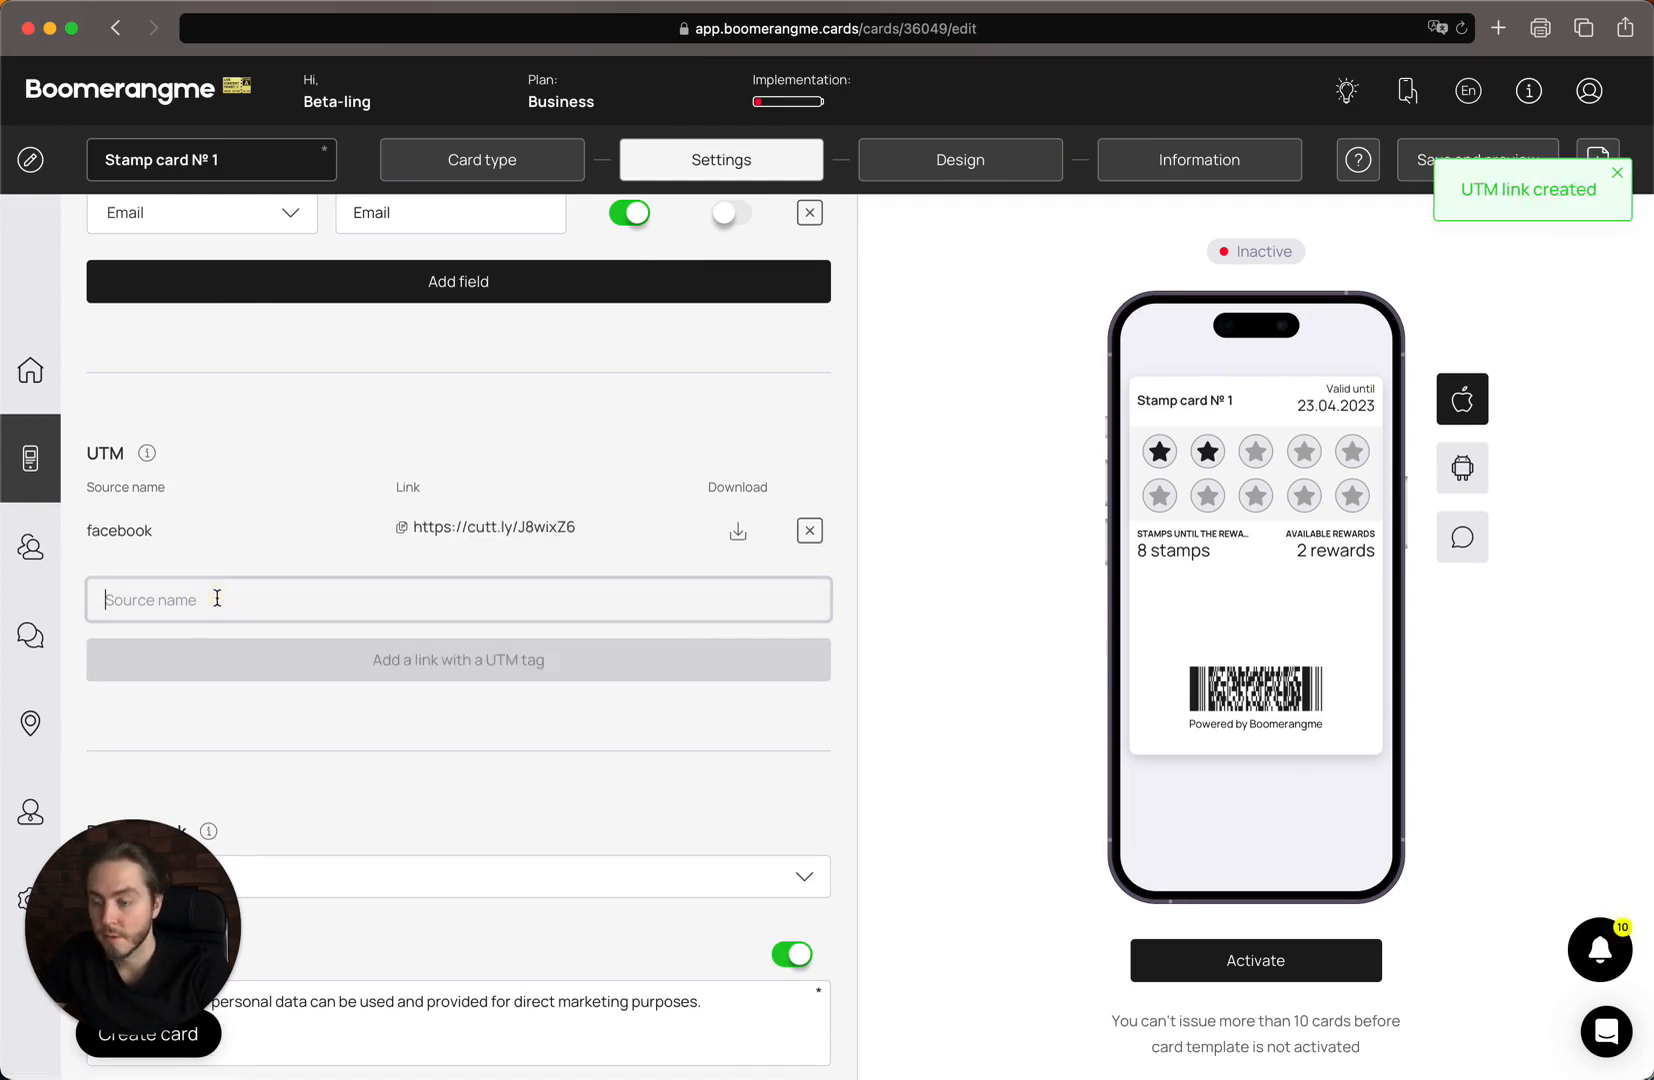
pyautogui.write('goo')
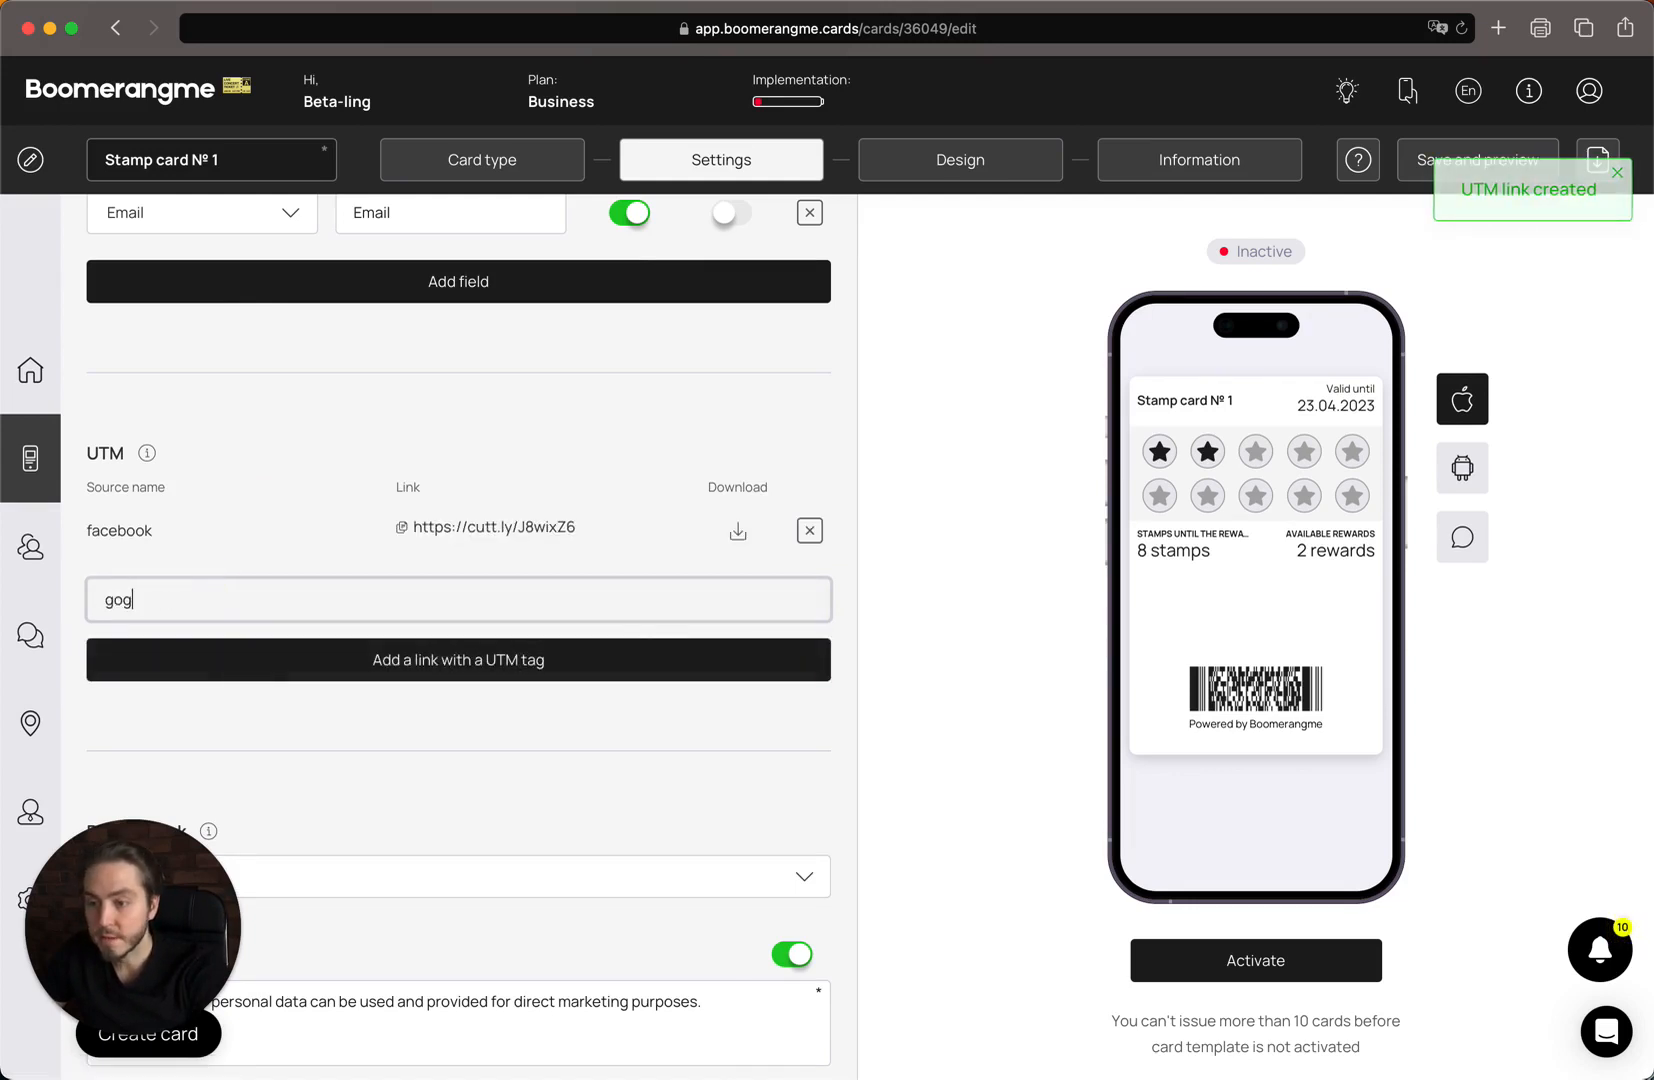
pyautogui.press('BackSpace')
pyautogui.press('BackSpace')
pyautogui.write('oogle')
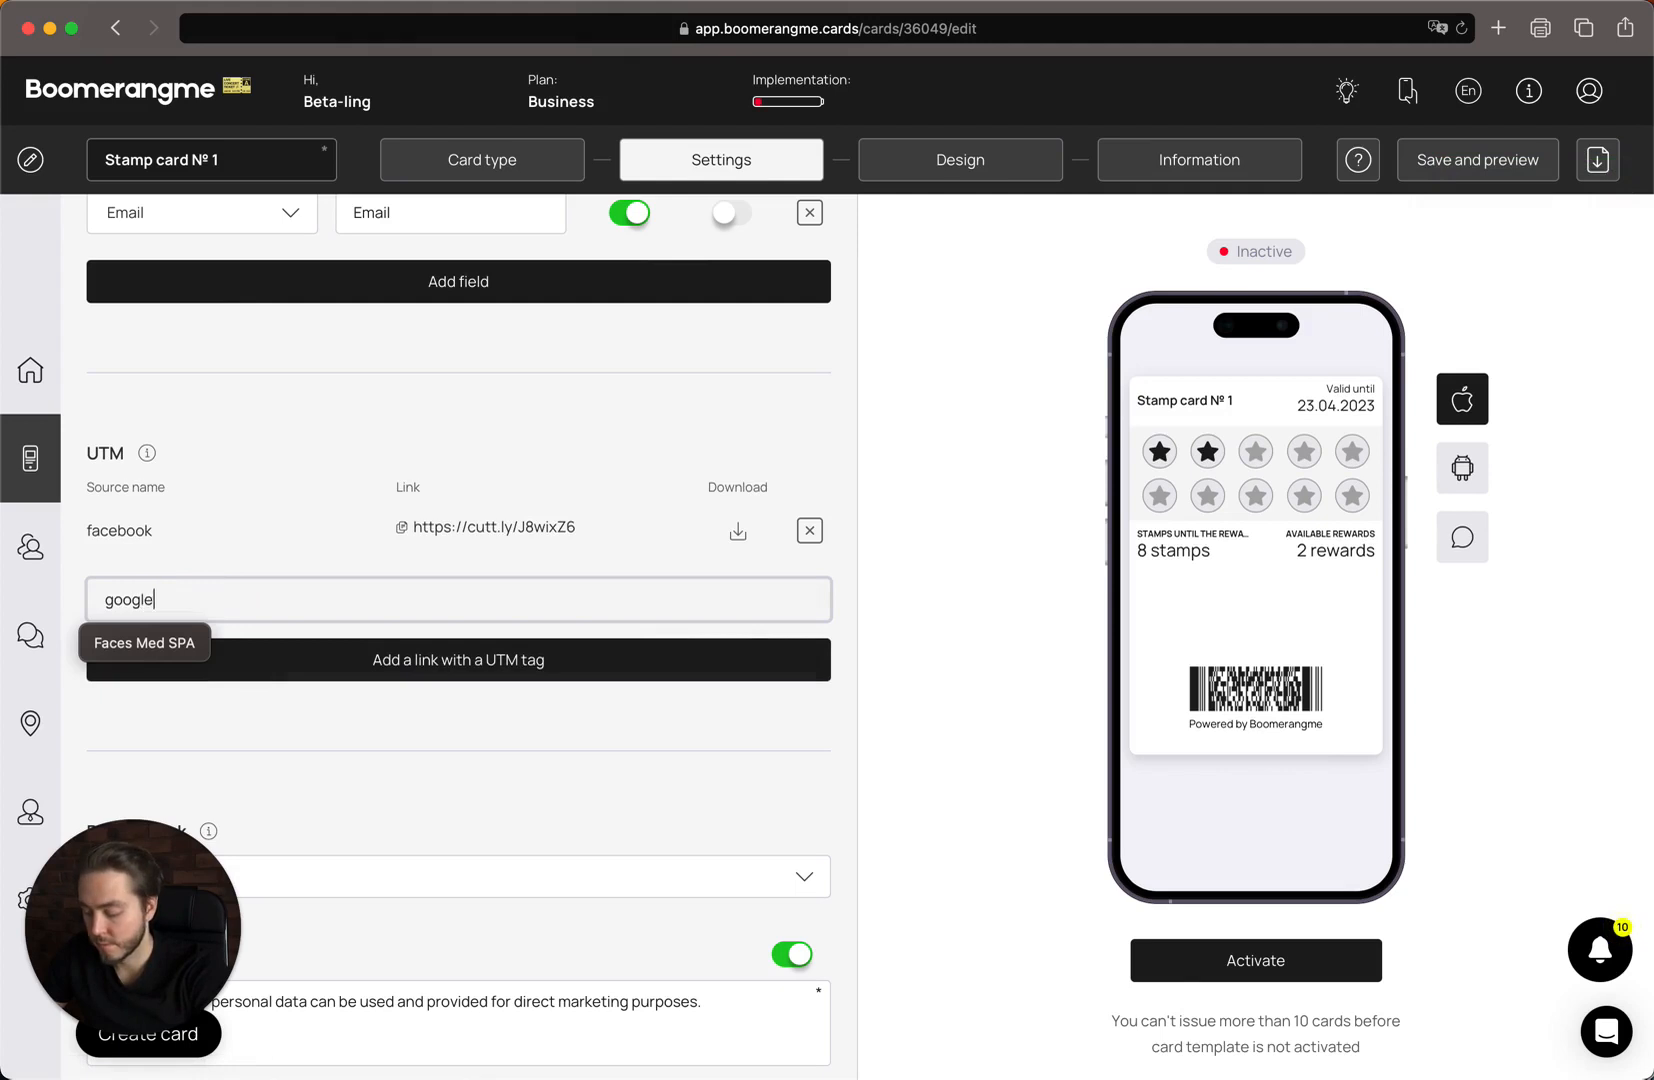
pyautogui.write('ads')
pyautogui.press('Return')
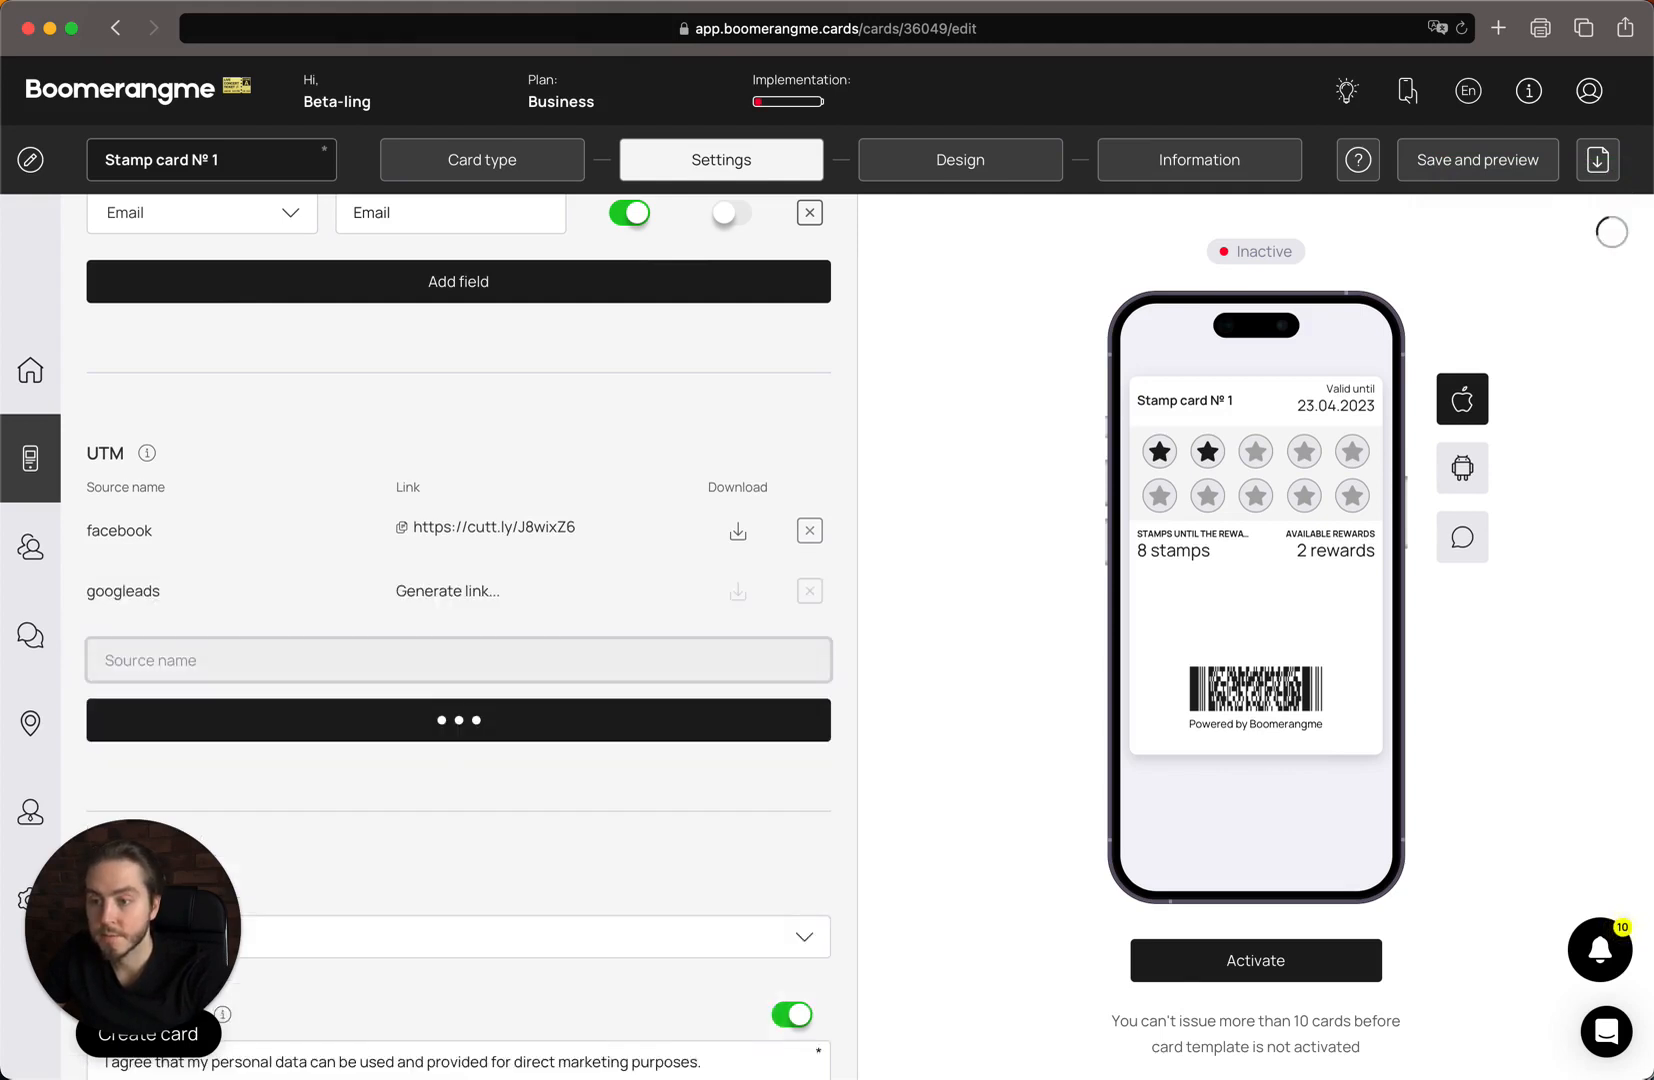
pyautogui.click(243, 659)
pyautogui.write('partner')
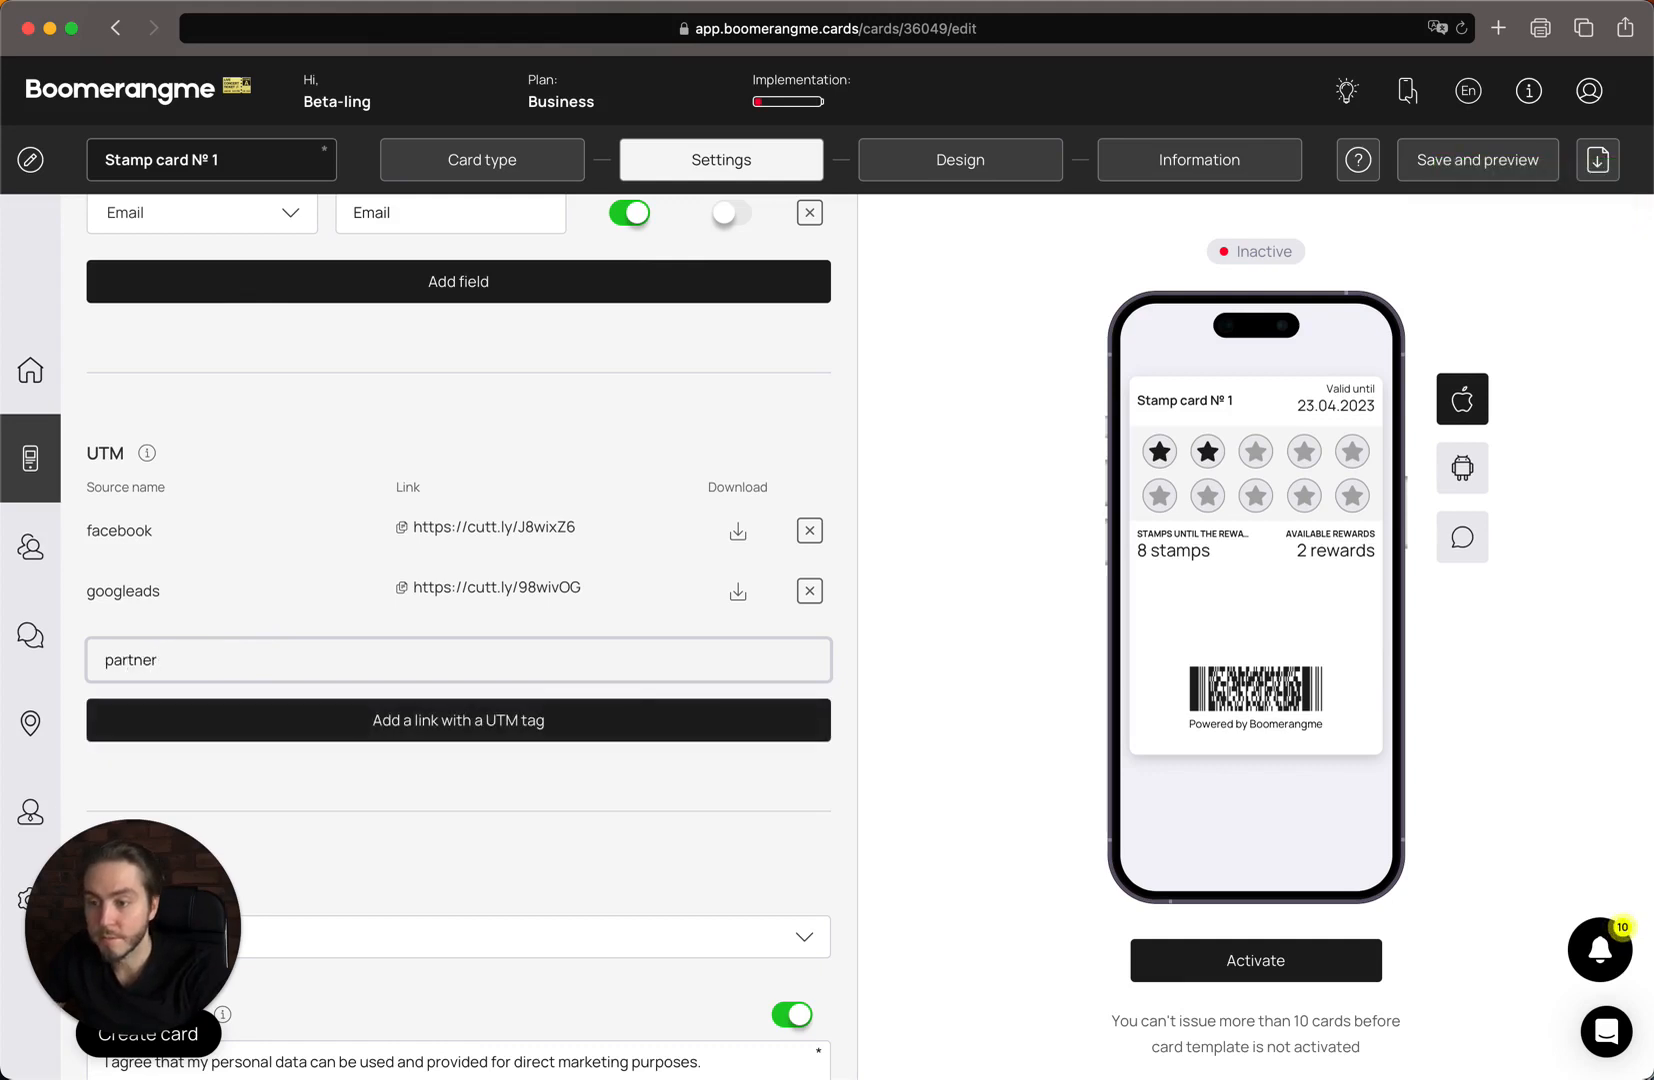
pyautogui.press('Return')
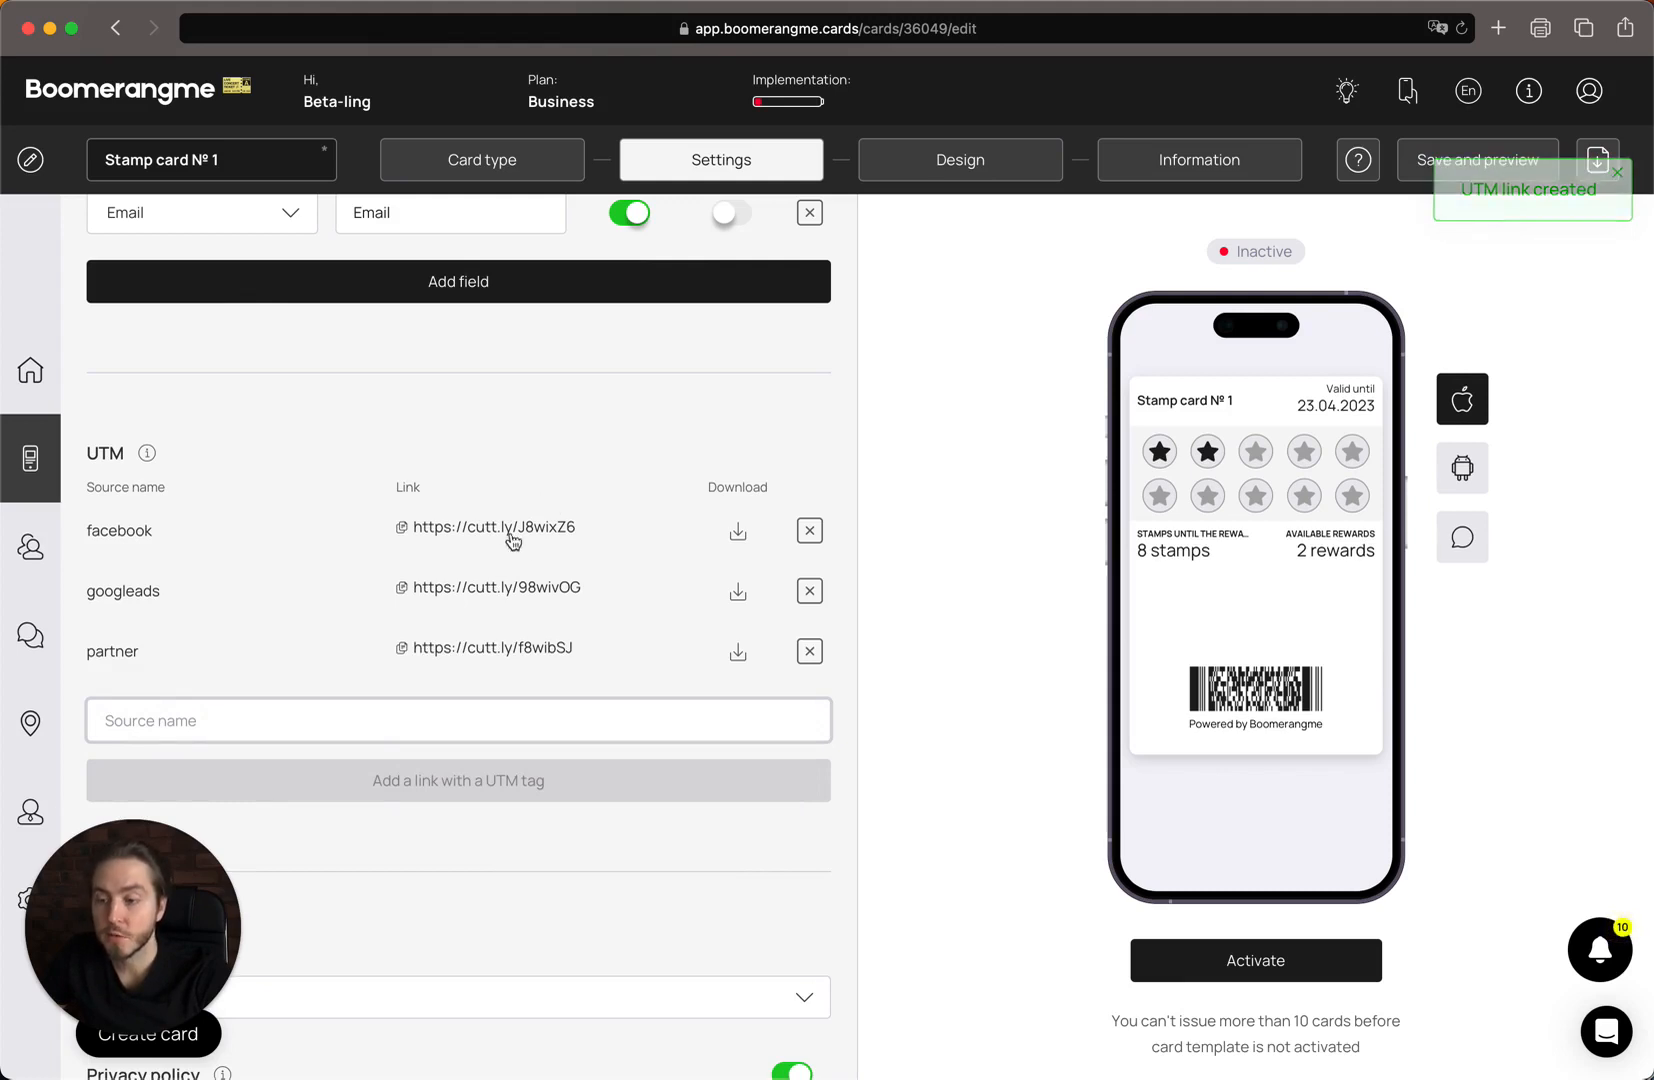
pyautogui.scroll(-3, 540, 529)
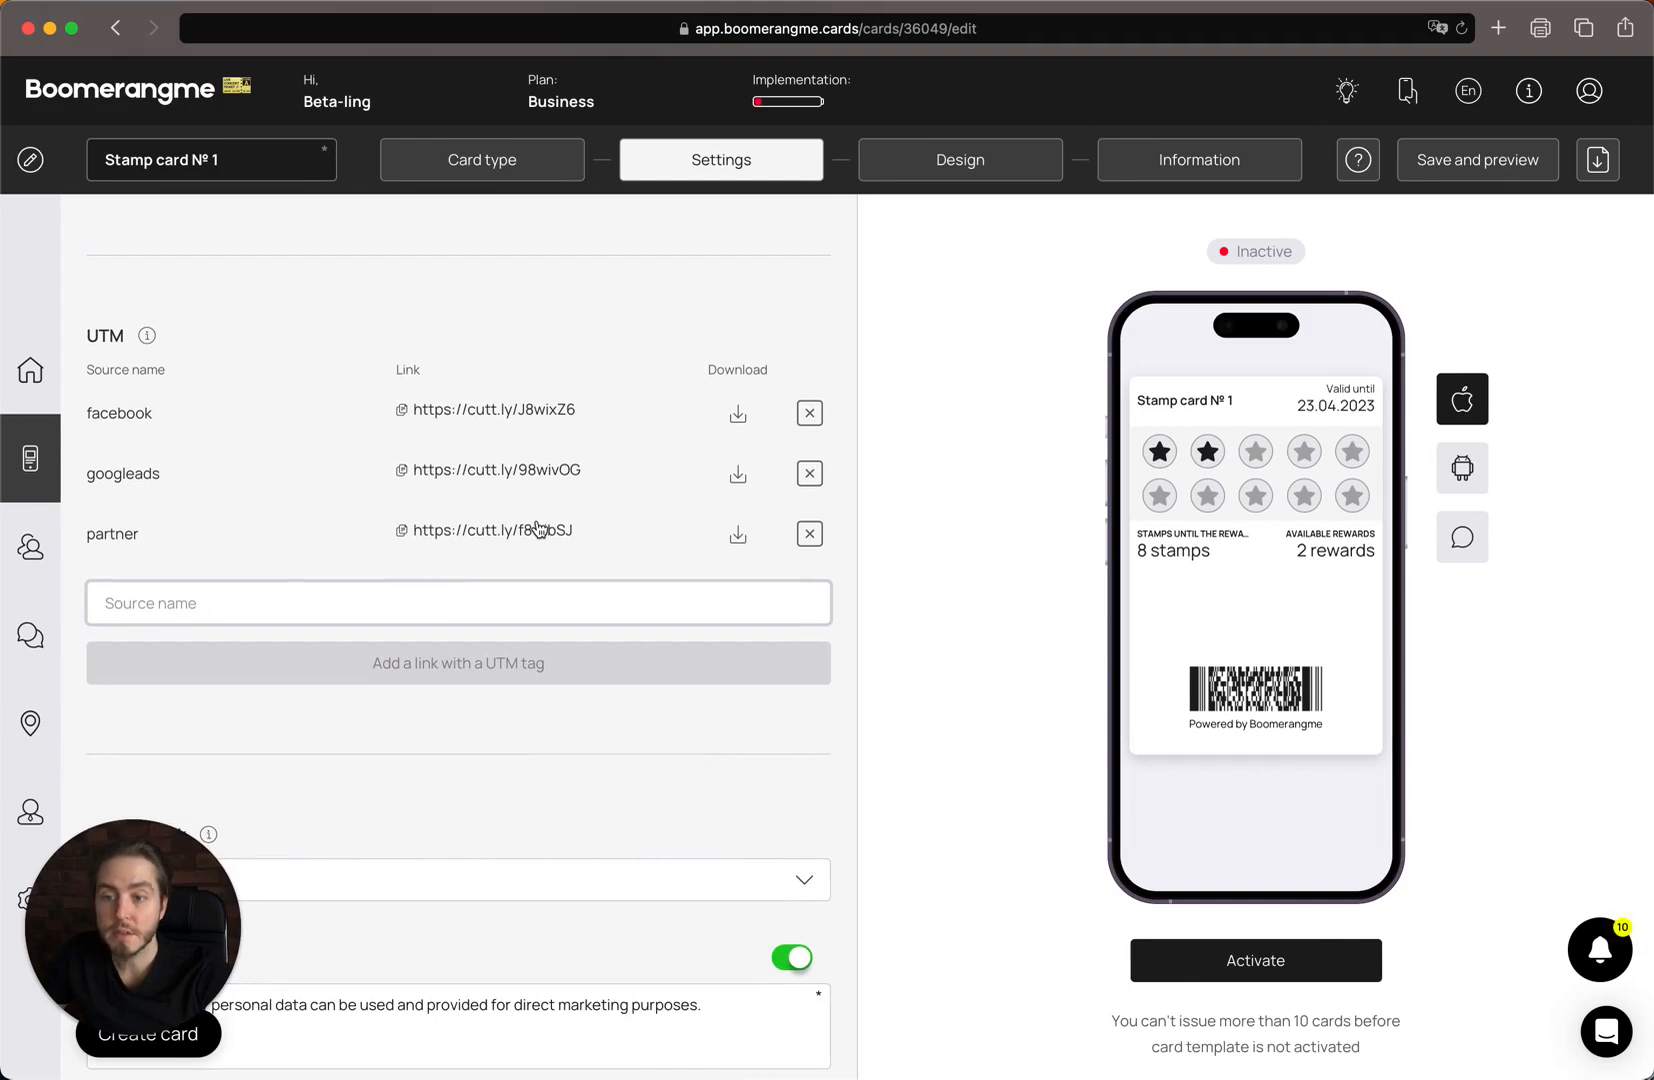
pyautogui.scroll(-1, 538, 528)
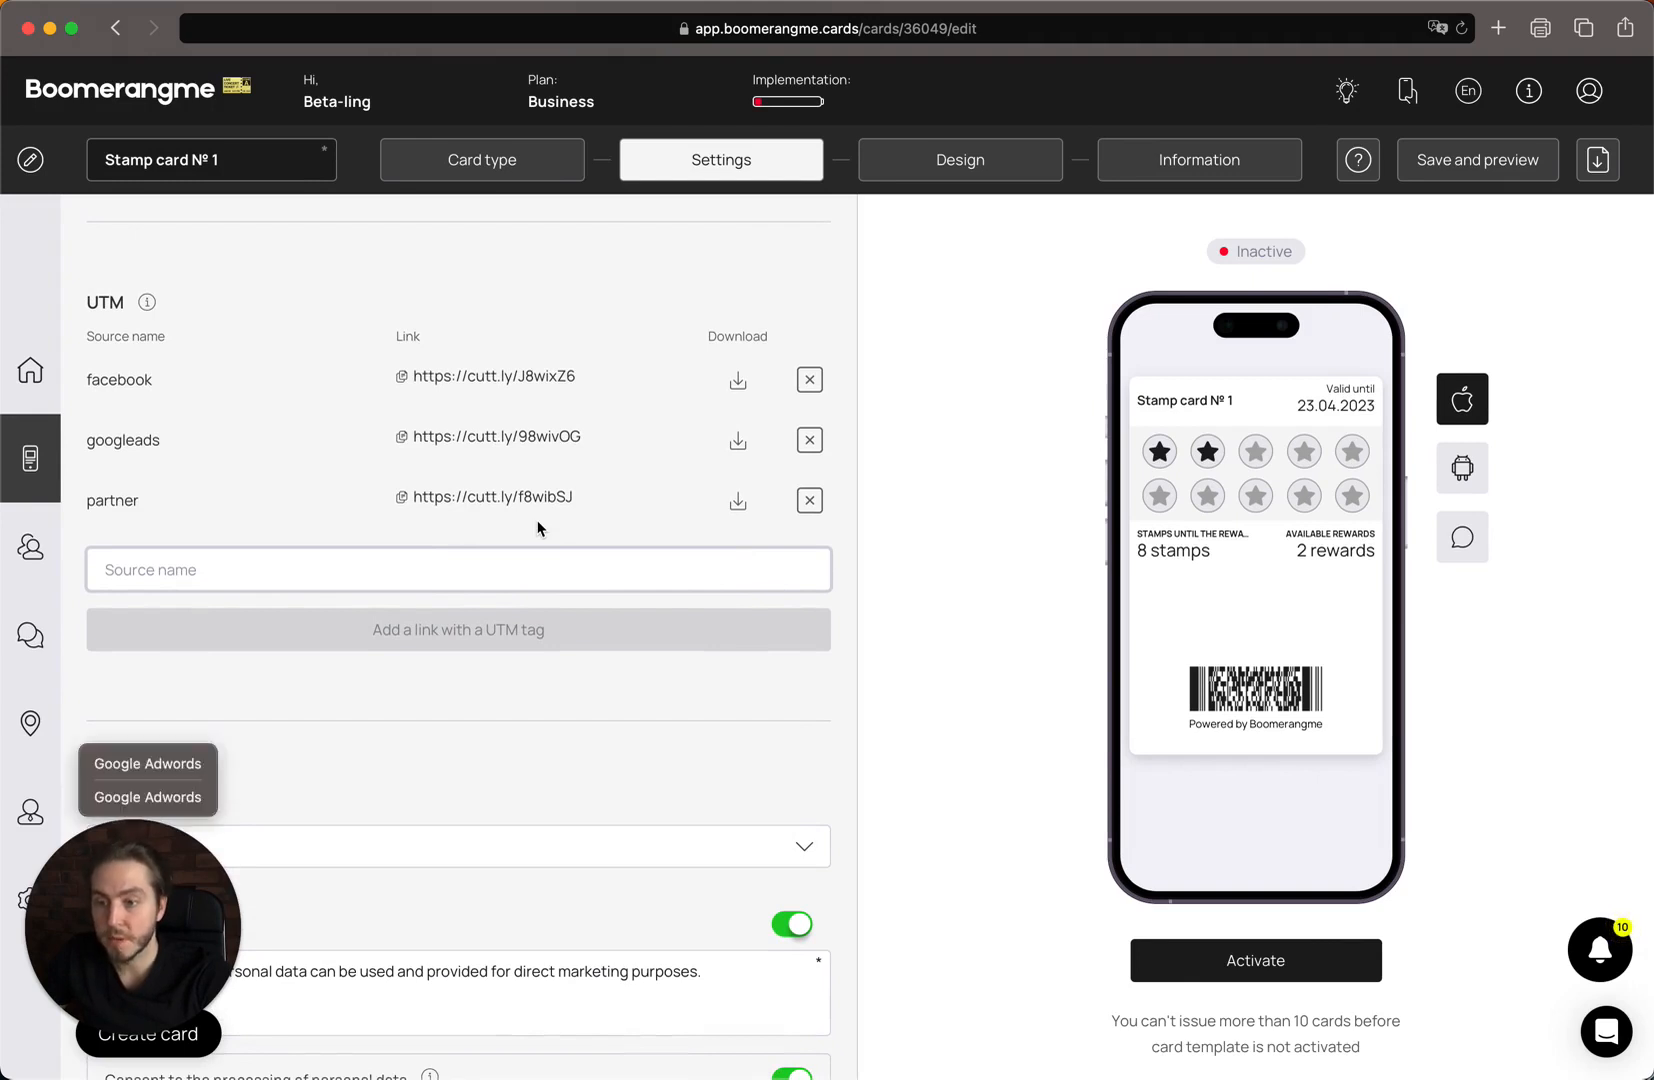
pyautogui.scroll(-4, 563, 712)
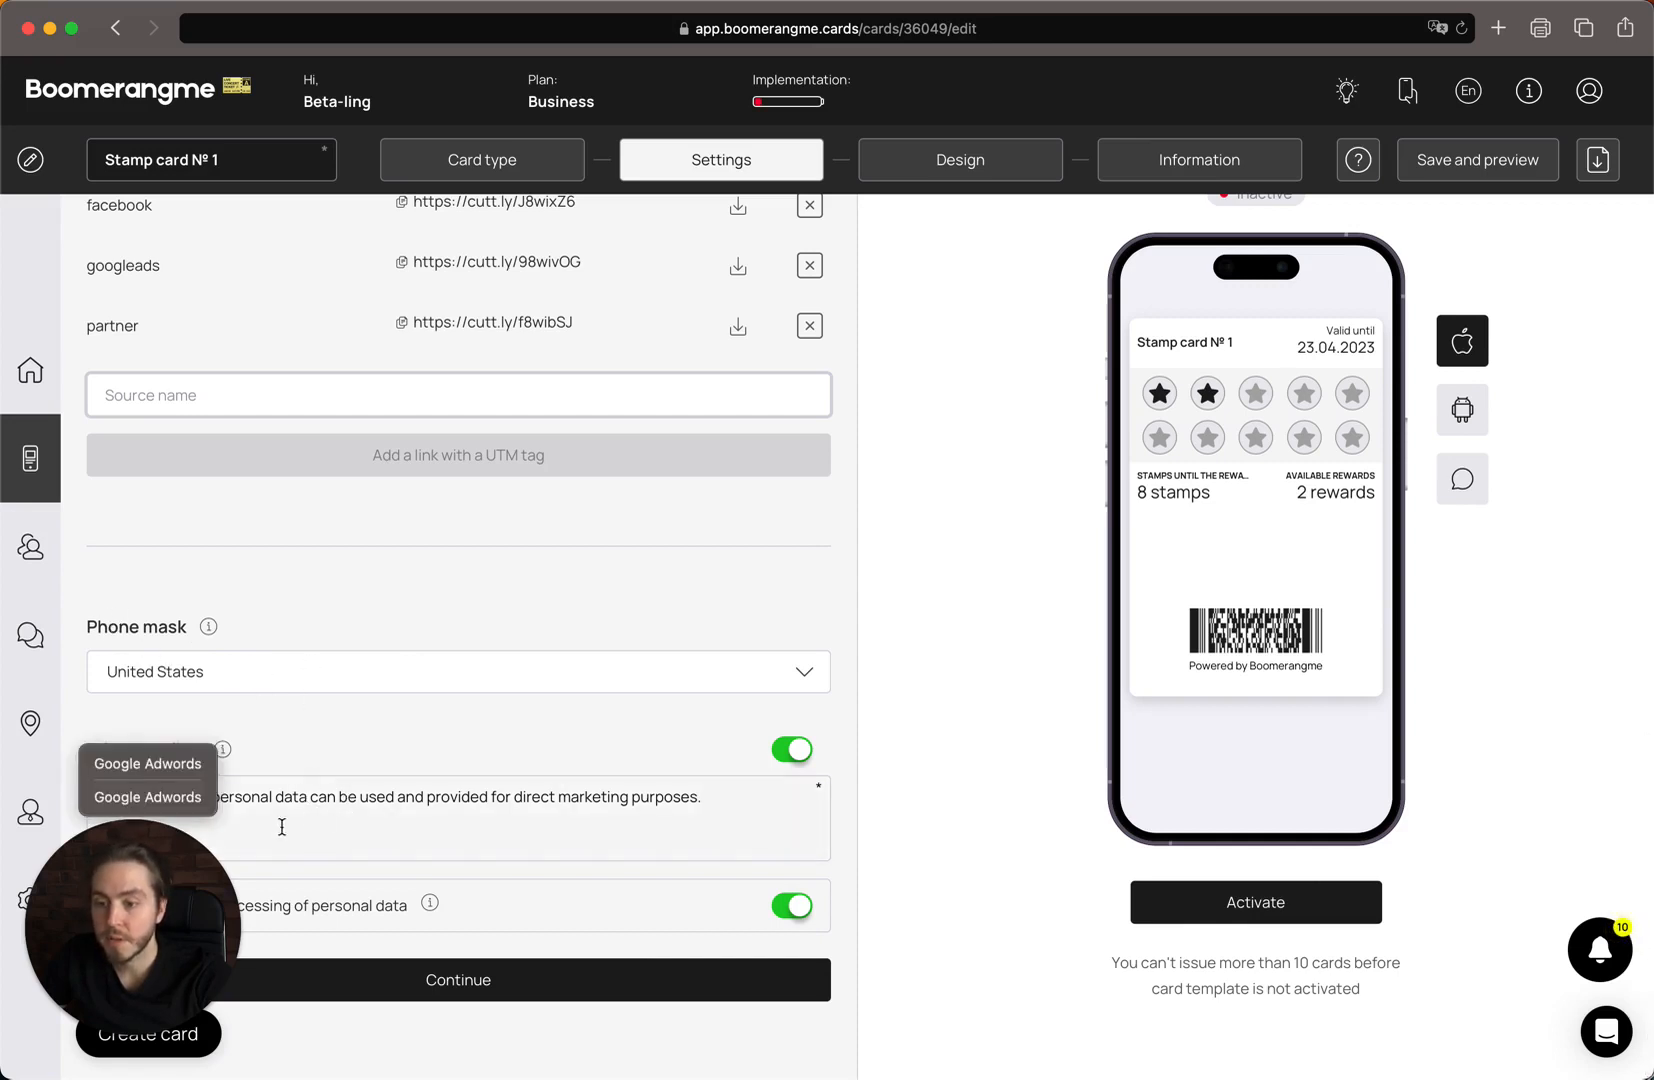
# Continue to the Design step and raise the stamps count from 10 to 15.
pyautogui.click(384, 988)
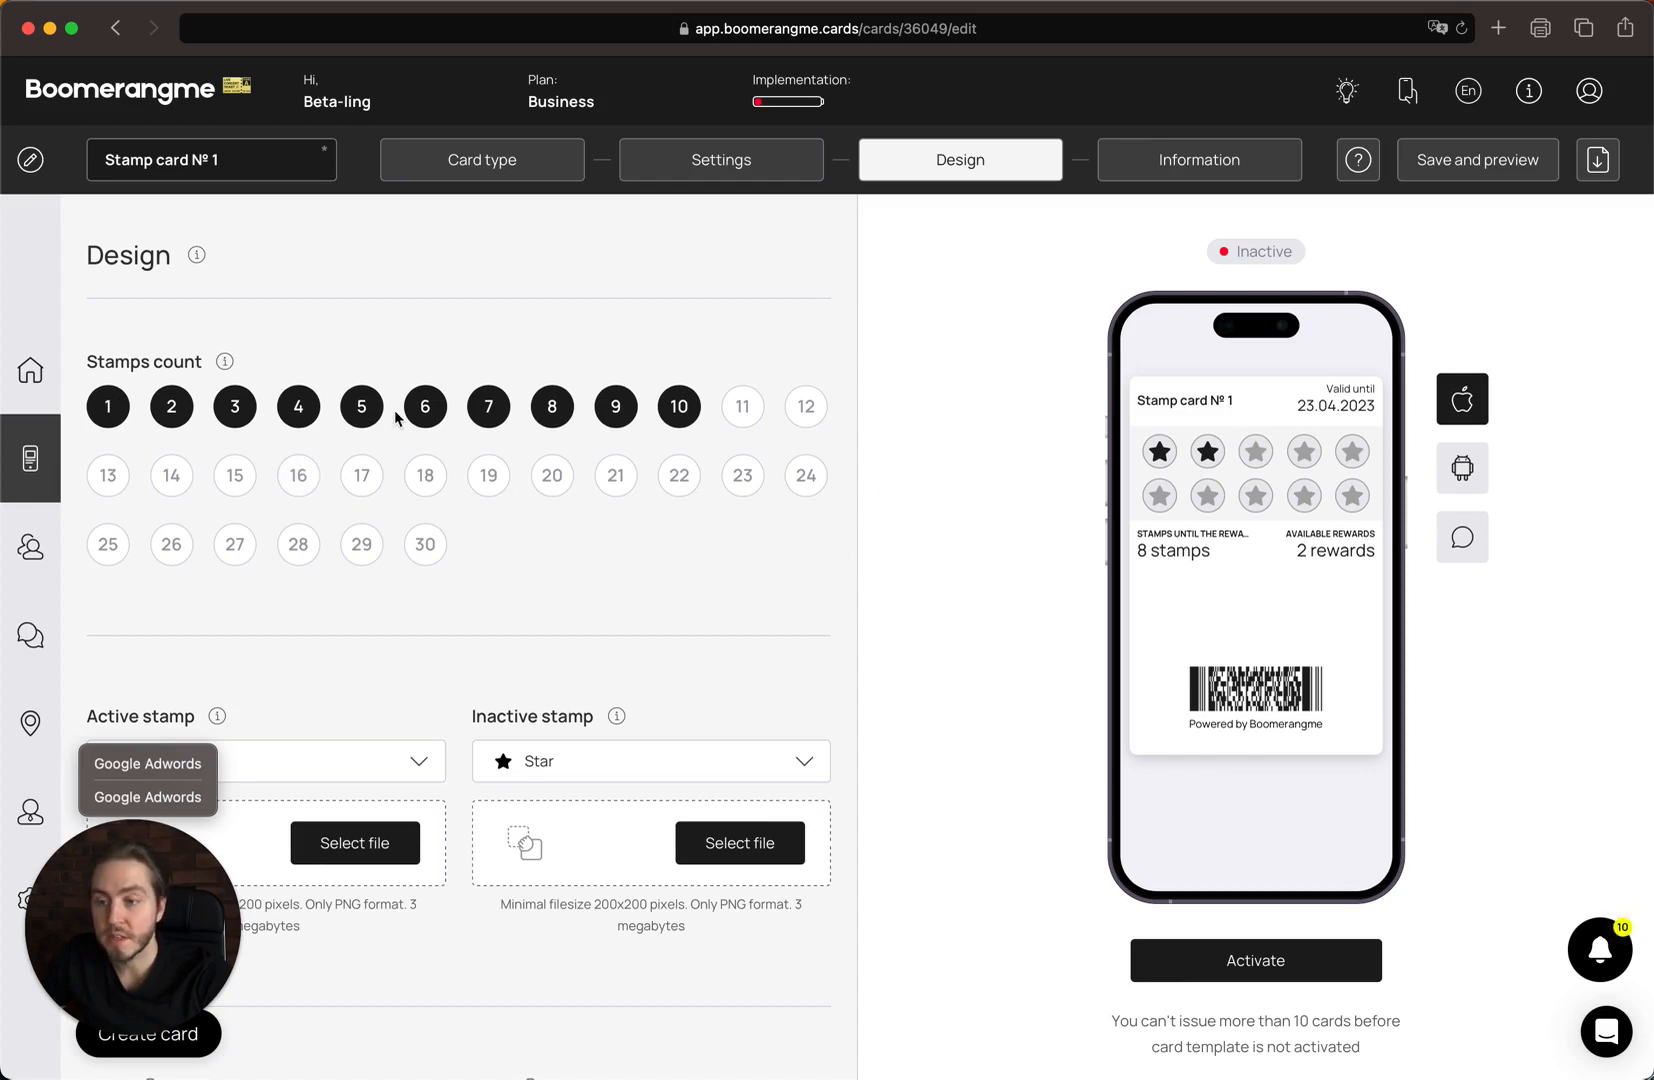
pyautogui.click(233, 478)
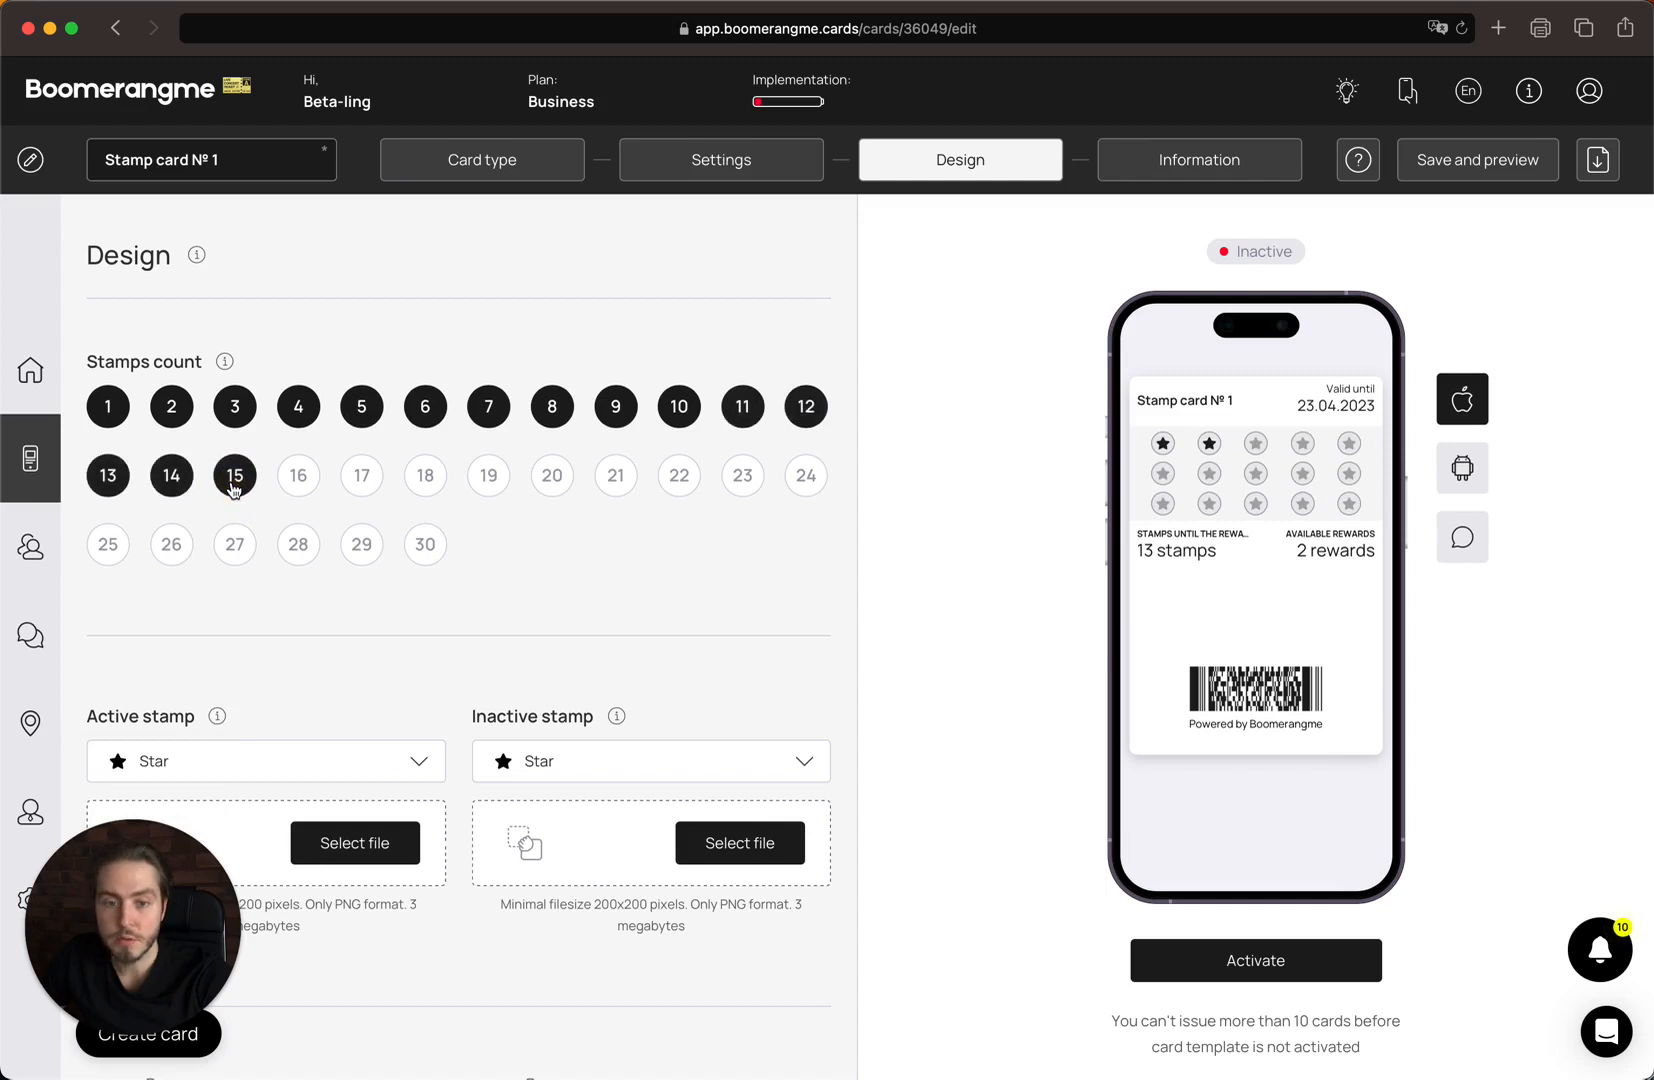
pyautogui.scroll(-3, 683, 557)
pyautogui.scroll(3, 683, 557)
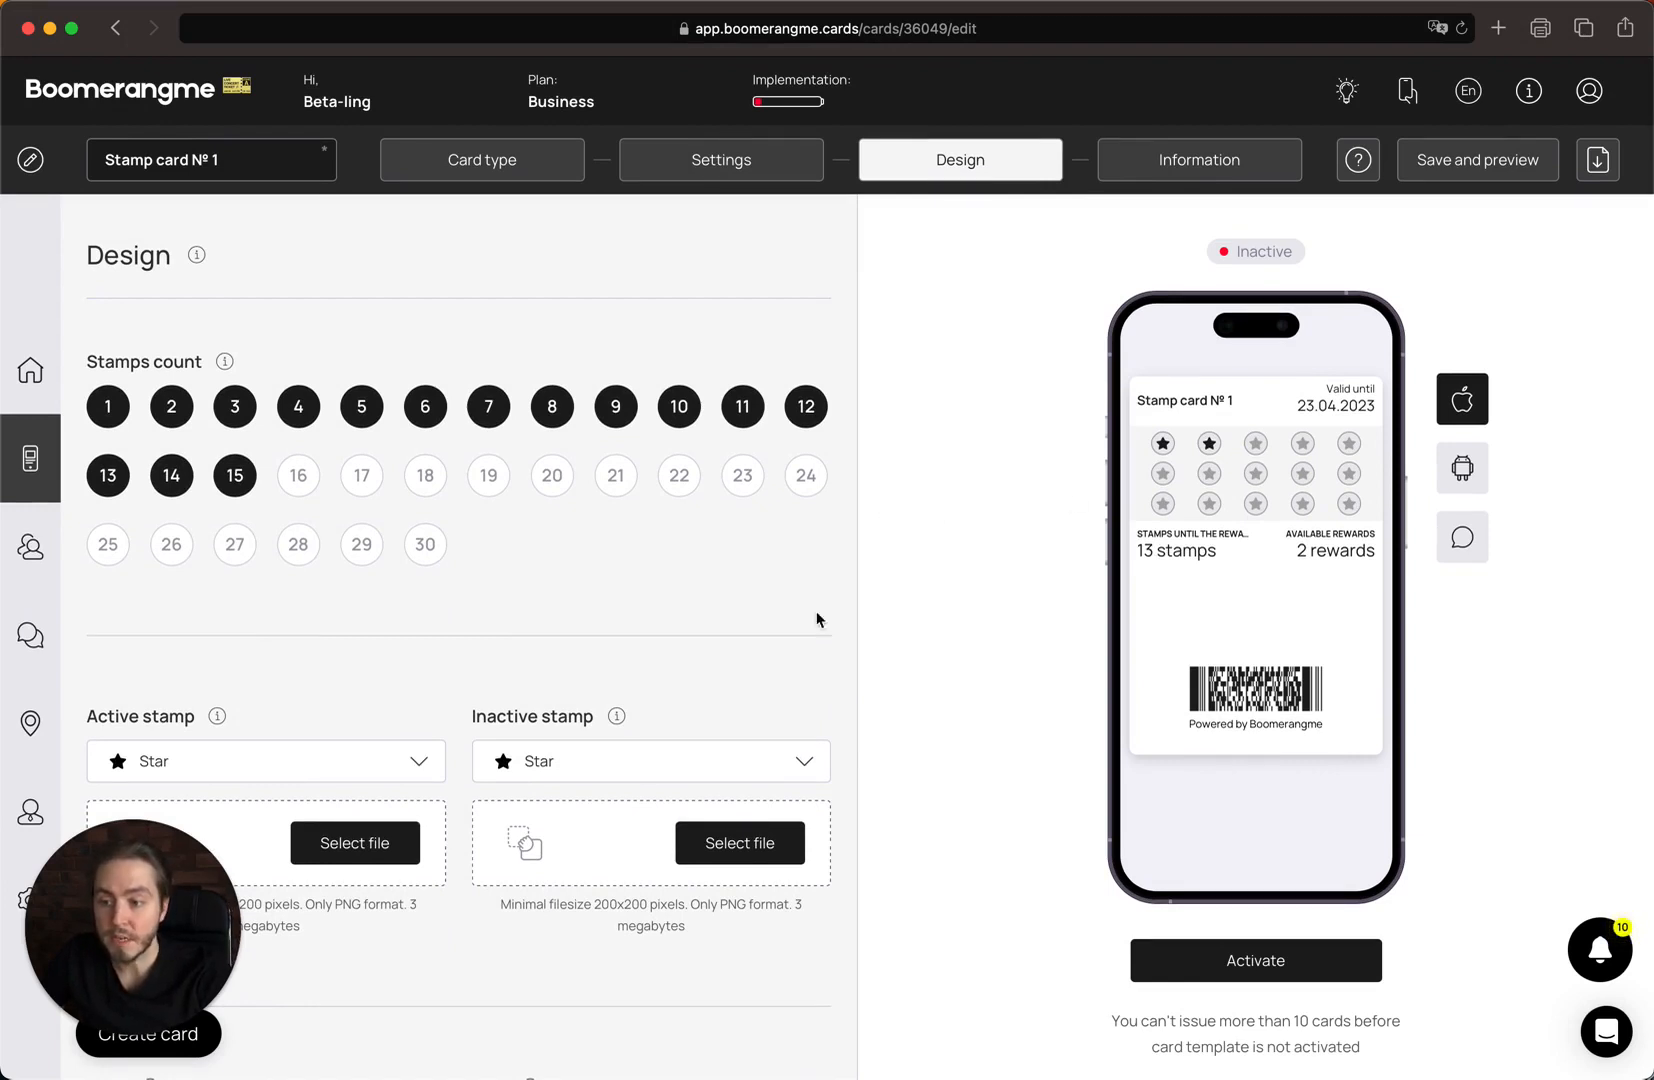
pyautogui.scroll(-5, 780, 650)
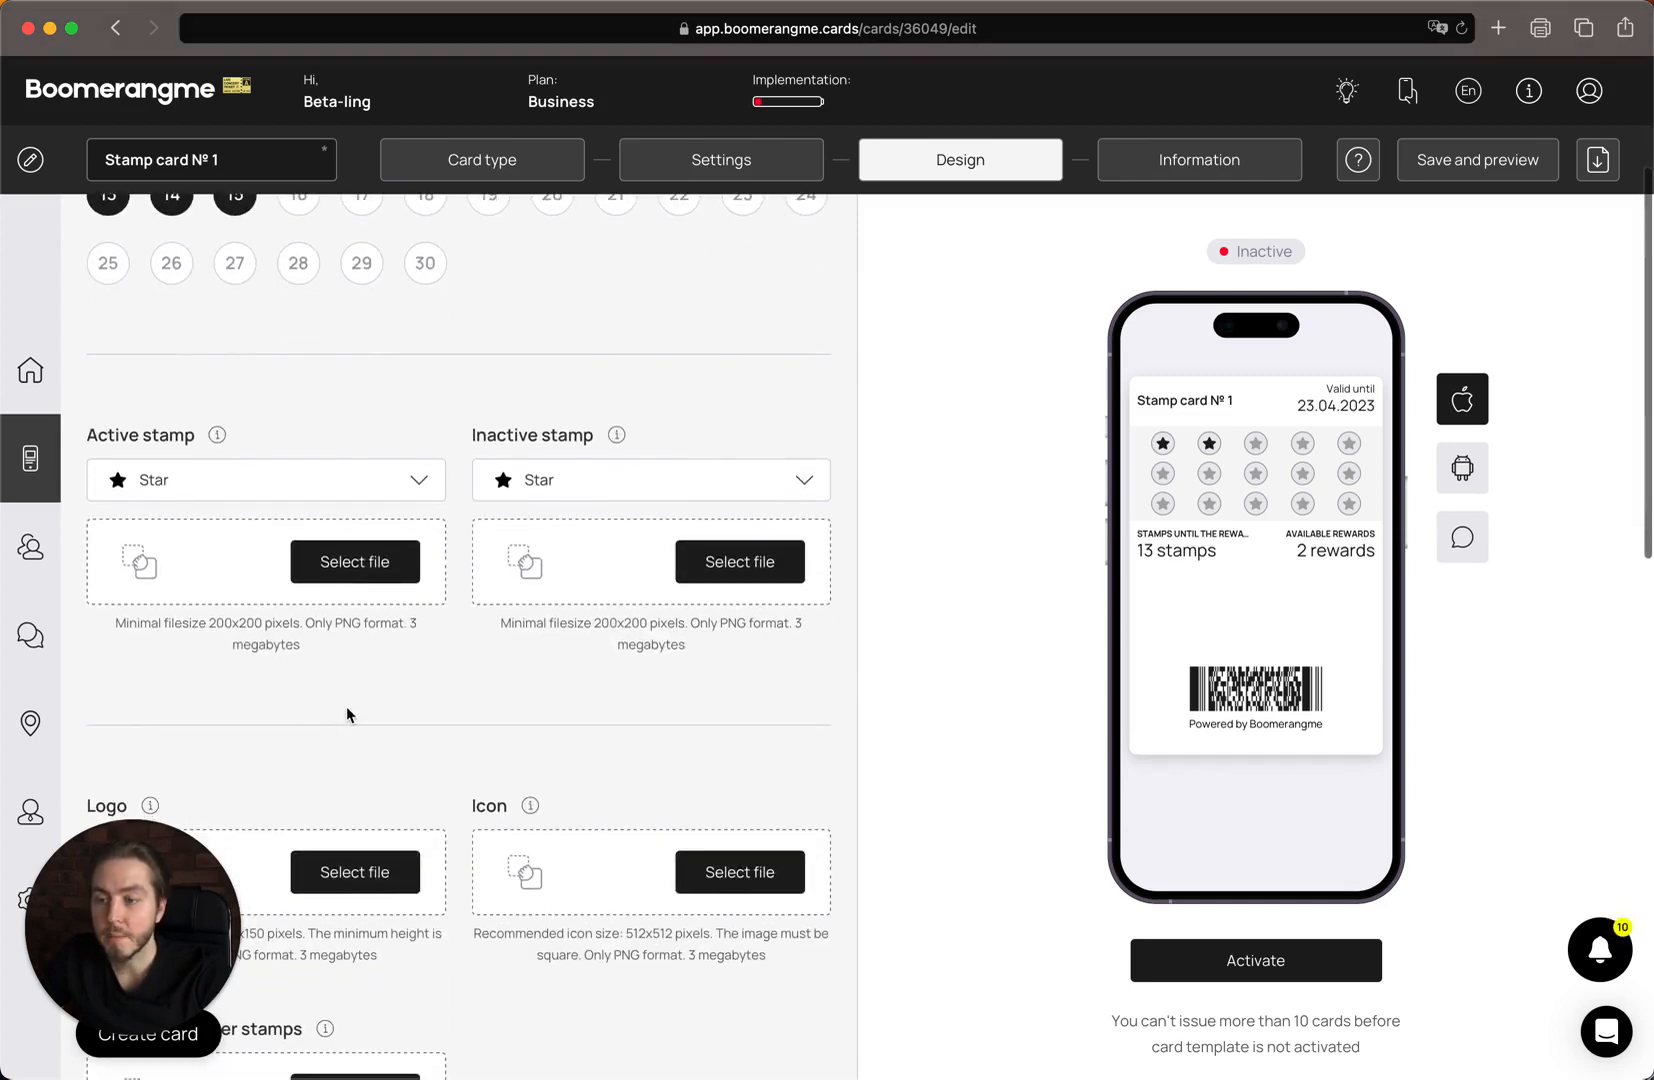
# Browse the built-in active stamp icons, leaving Star selected.
pyautogui.scroll(1, 346, 706)
pyautogui.scroll(-2, 346, 706)
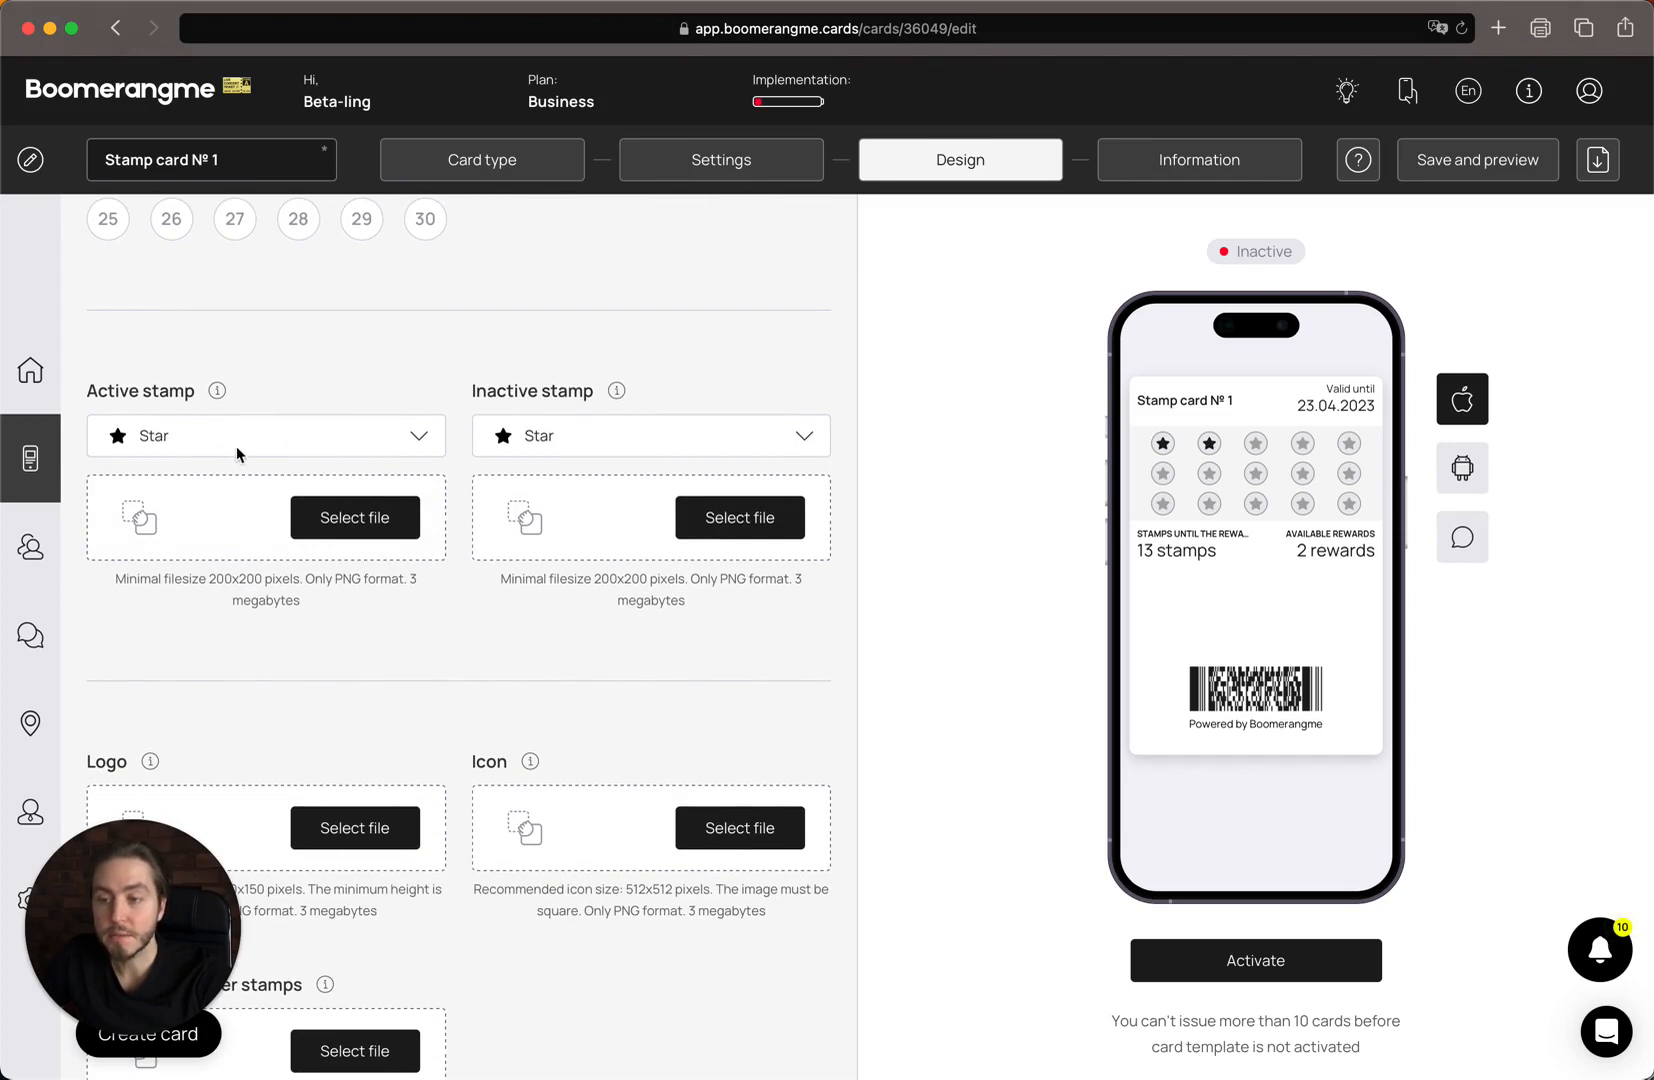
pyautogui.click(354, 442)
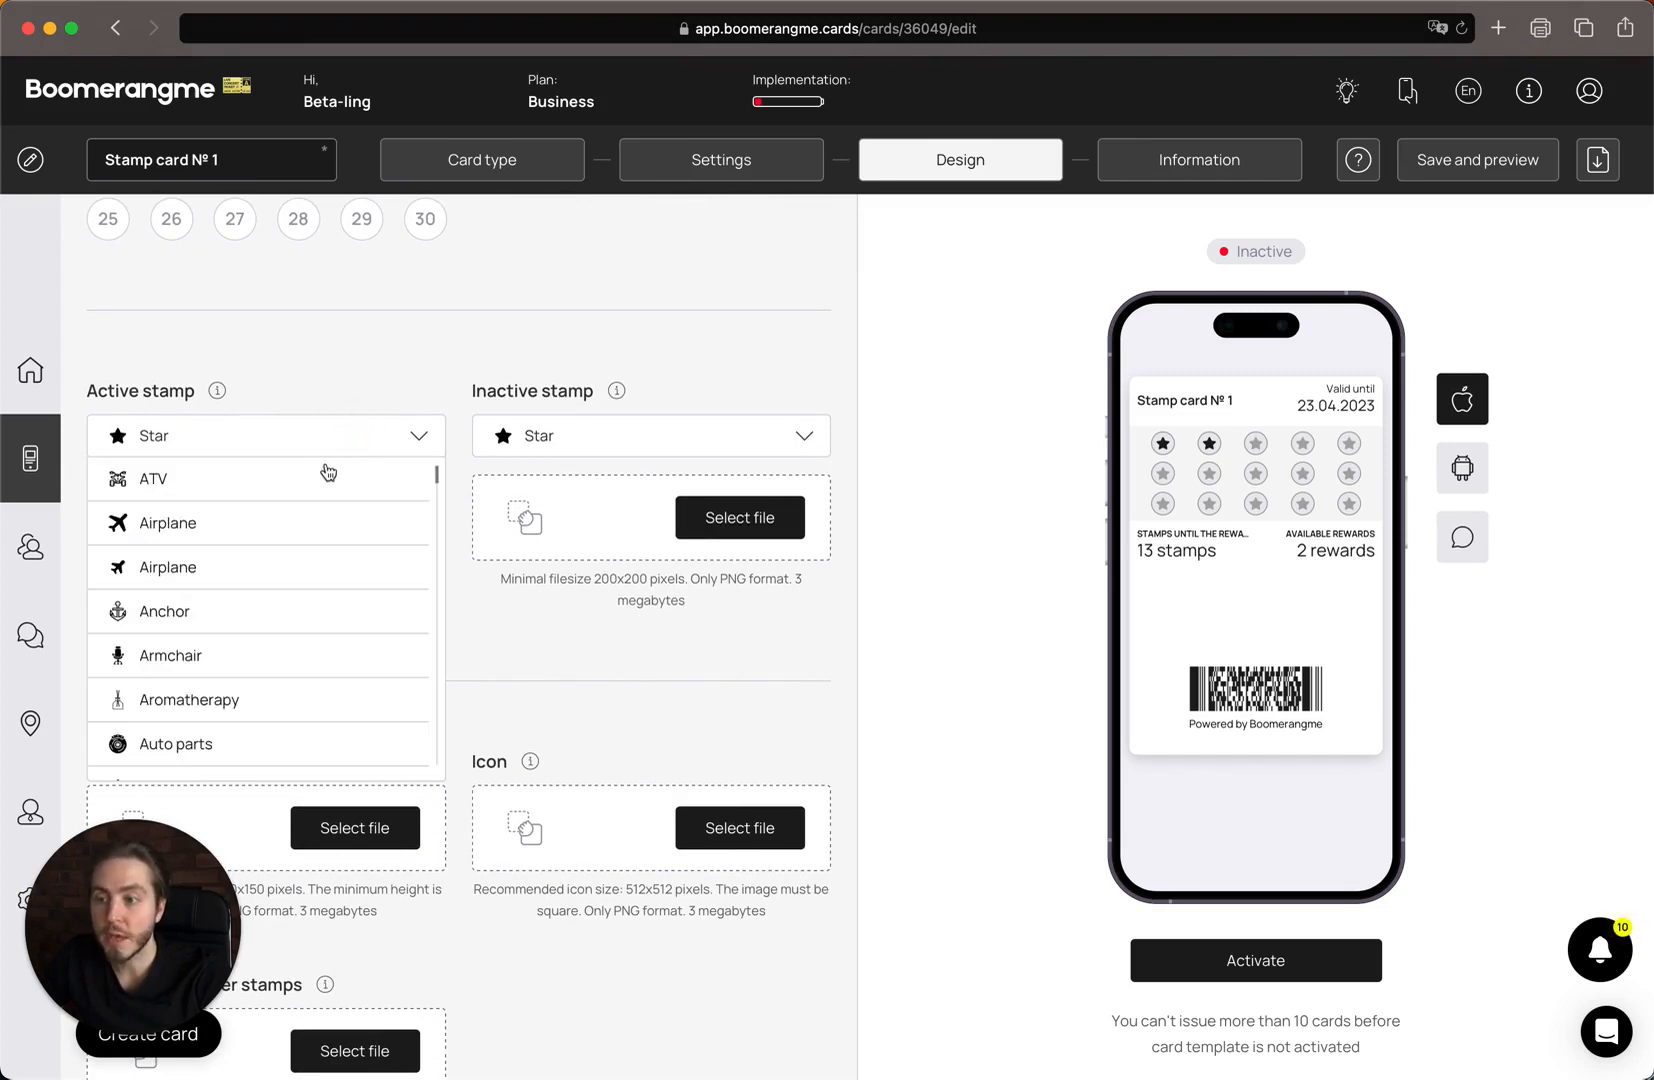
pyautogui.scroll(-3, 318, 520)
pyautogui.scroll(-15, 320, 522)
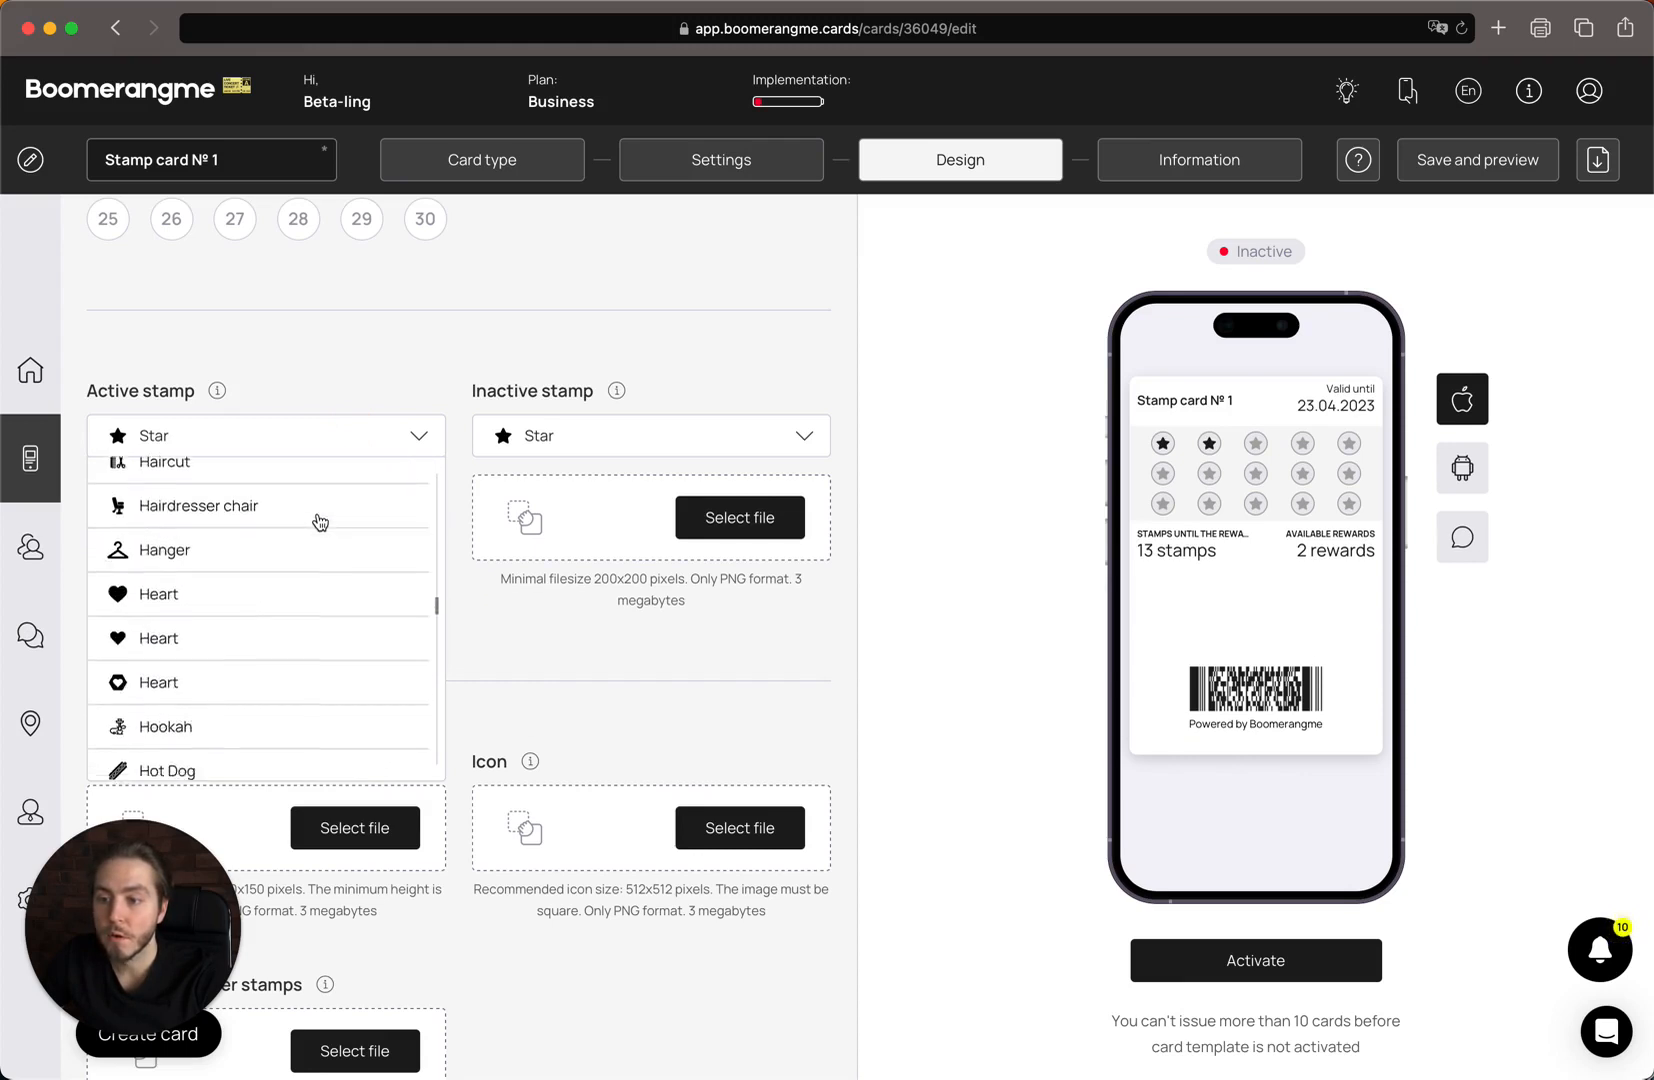
pyautogui.scroll(5, 320, 522)
pyautogui.scroll(15, 320, 522)
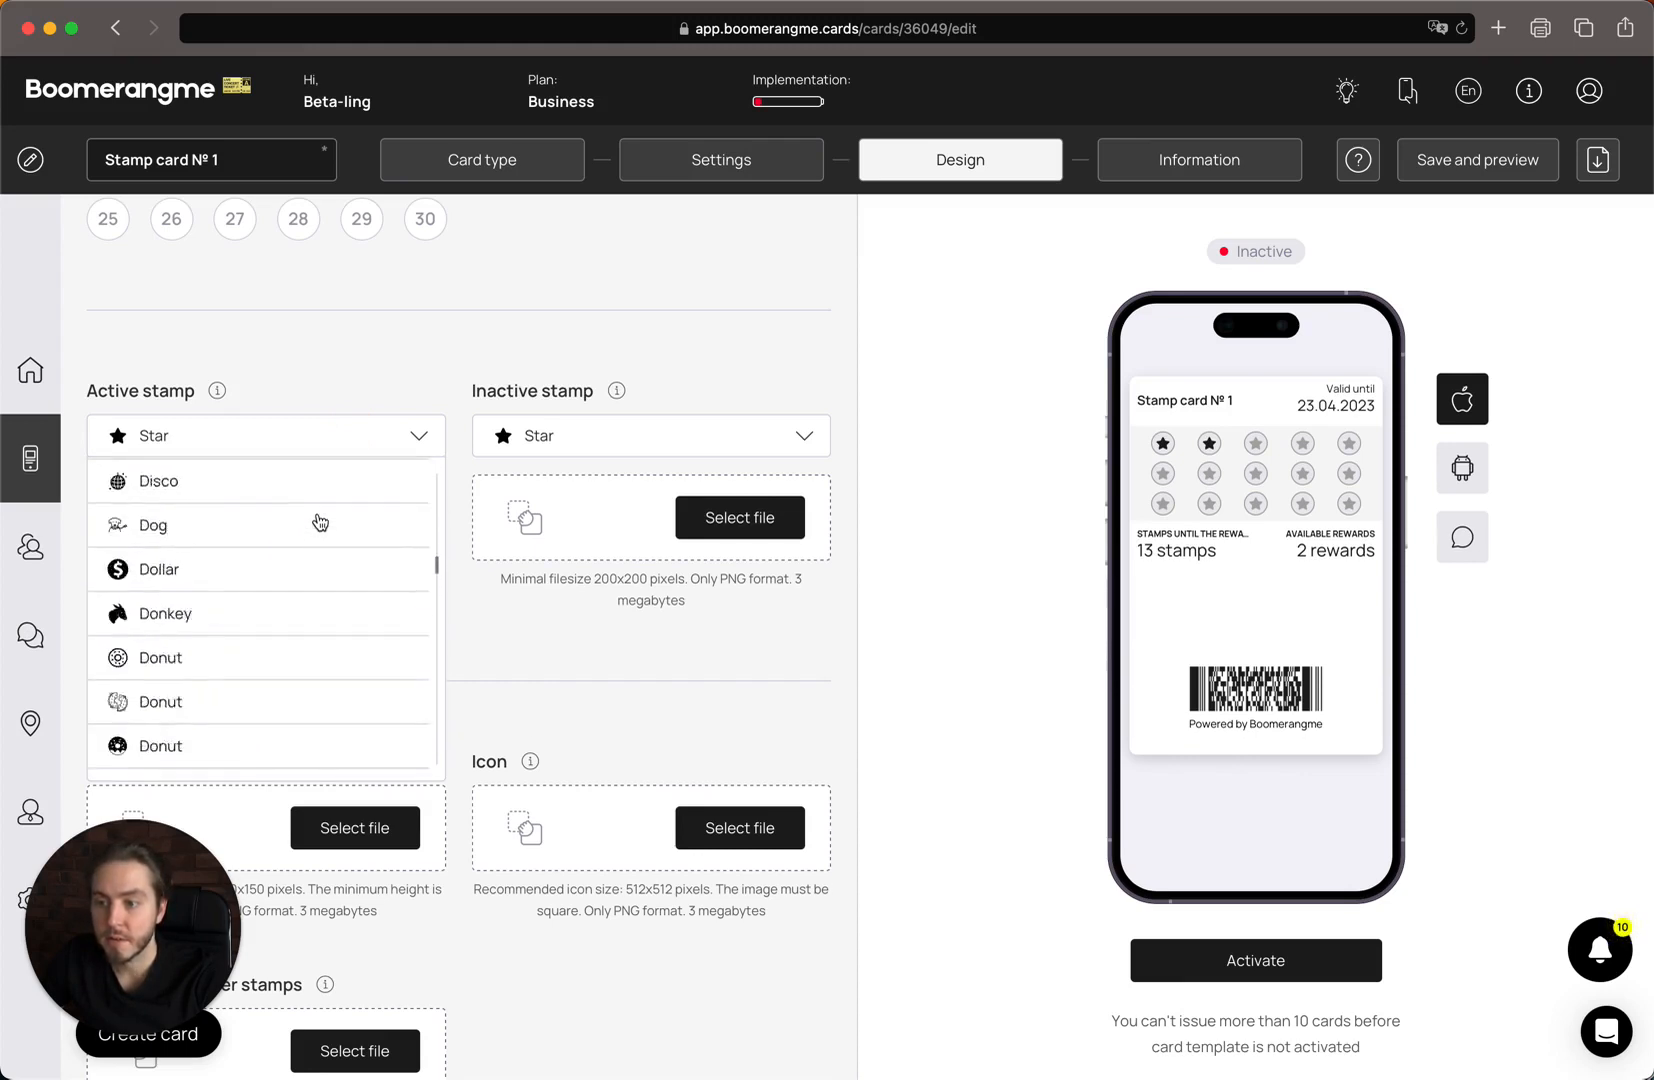
pyautogui.scroll(10, 320, 522)
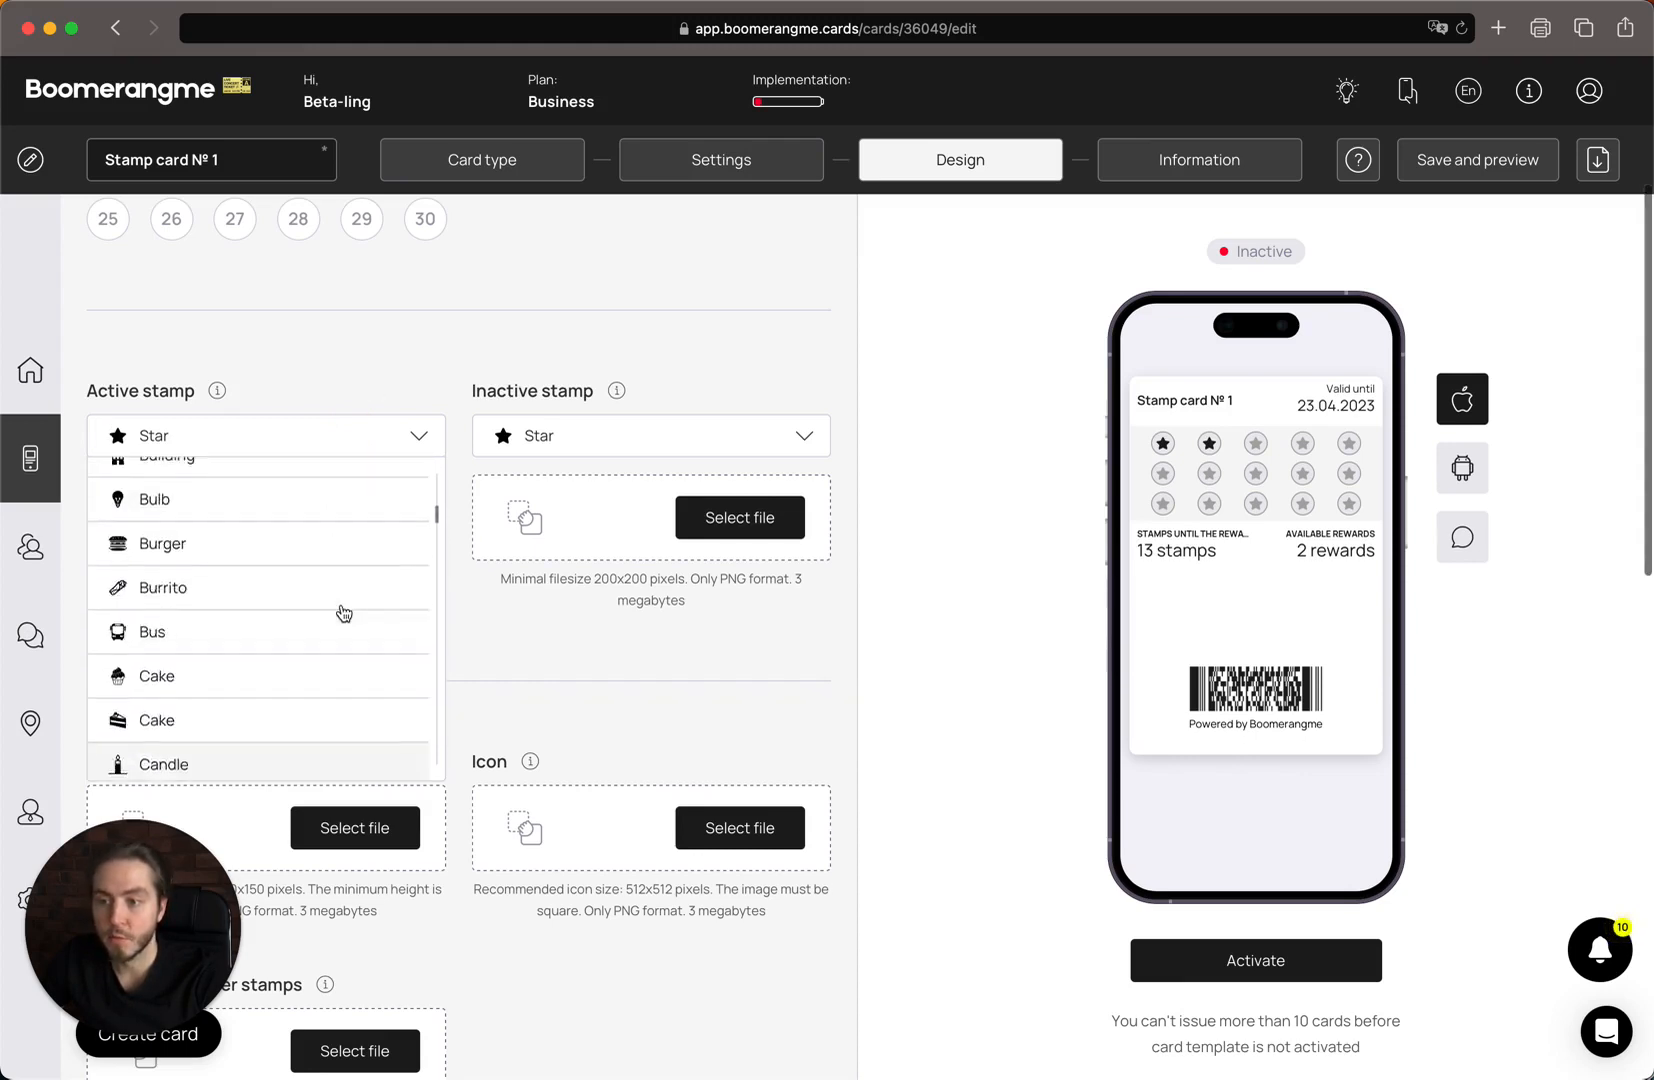
pyautogui.click(430, 393)
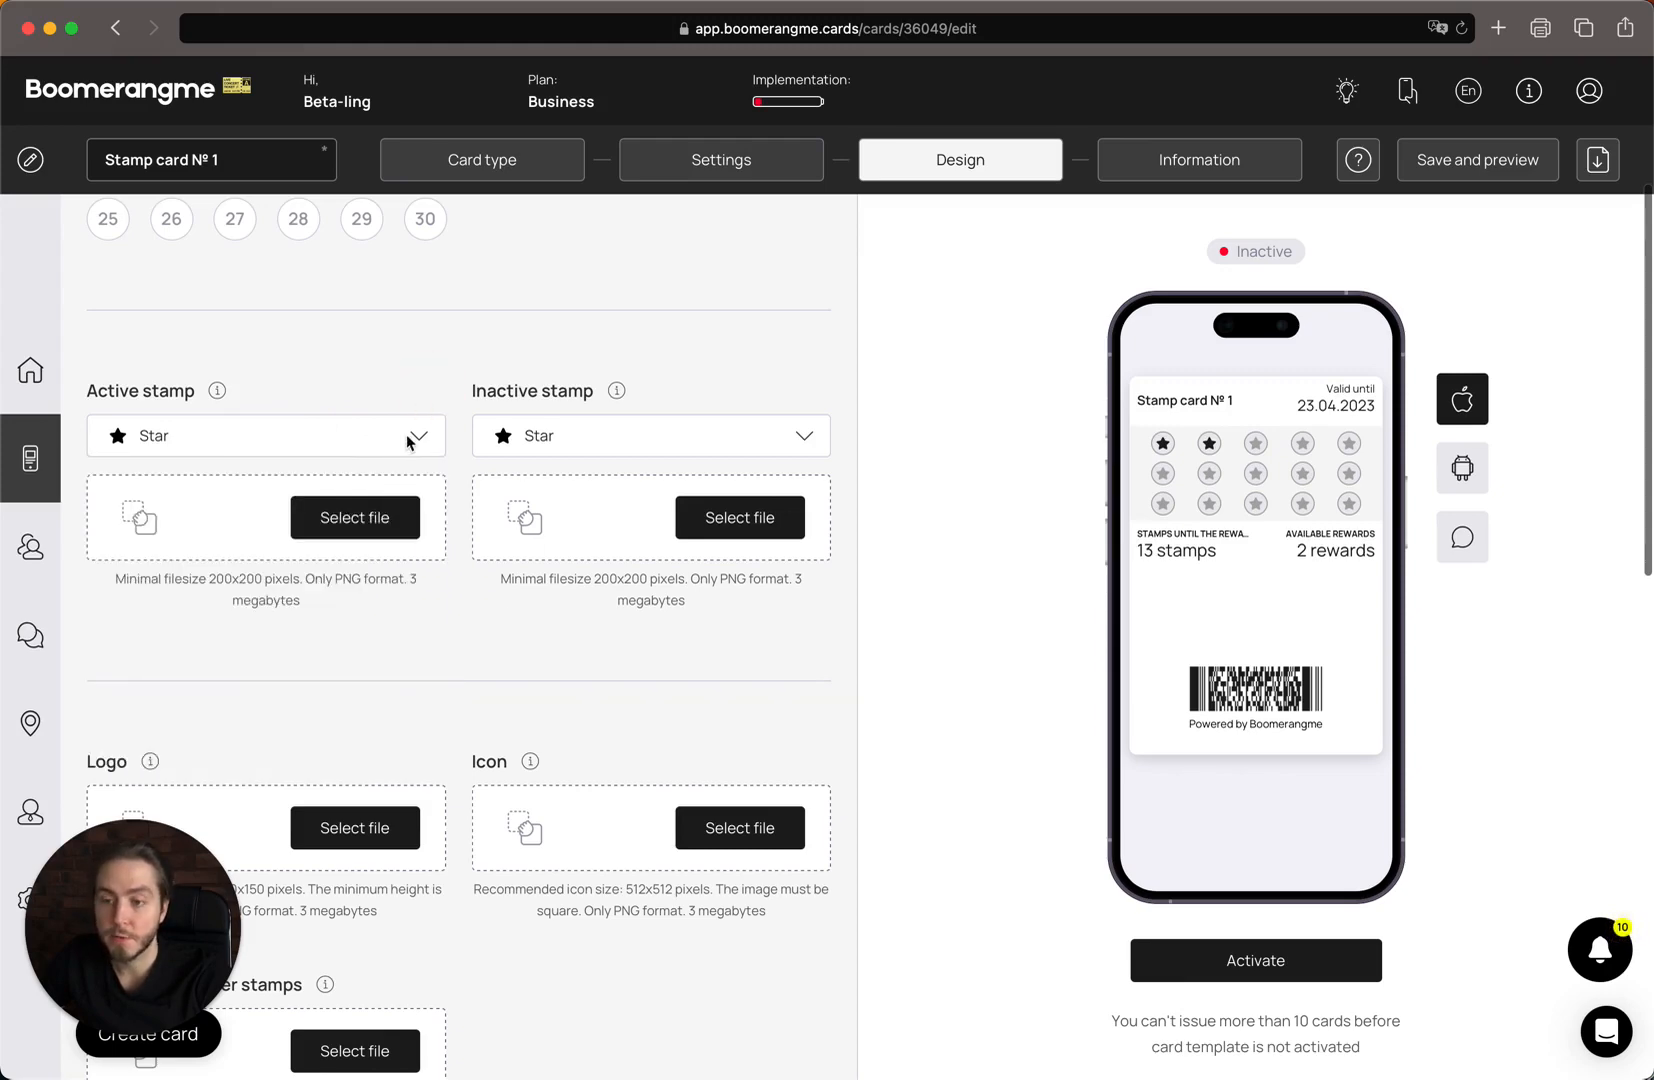
# Upload icons/App Store iOS.png as the active stamp image.
pyautogui.click(190, 528)
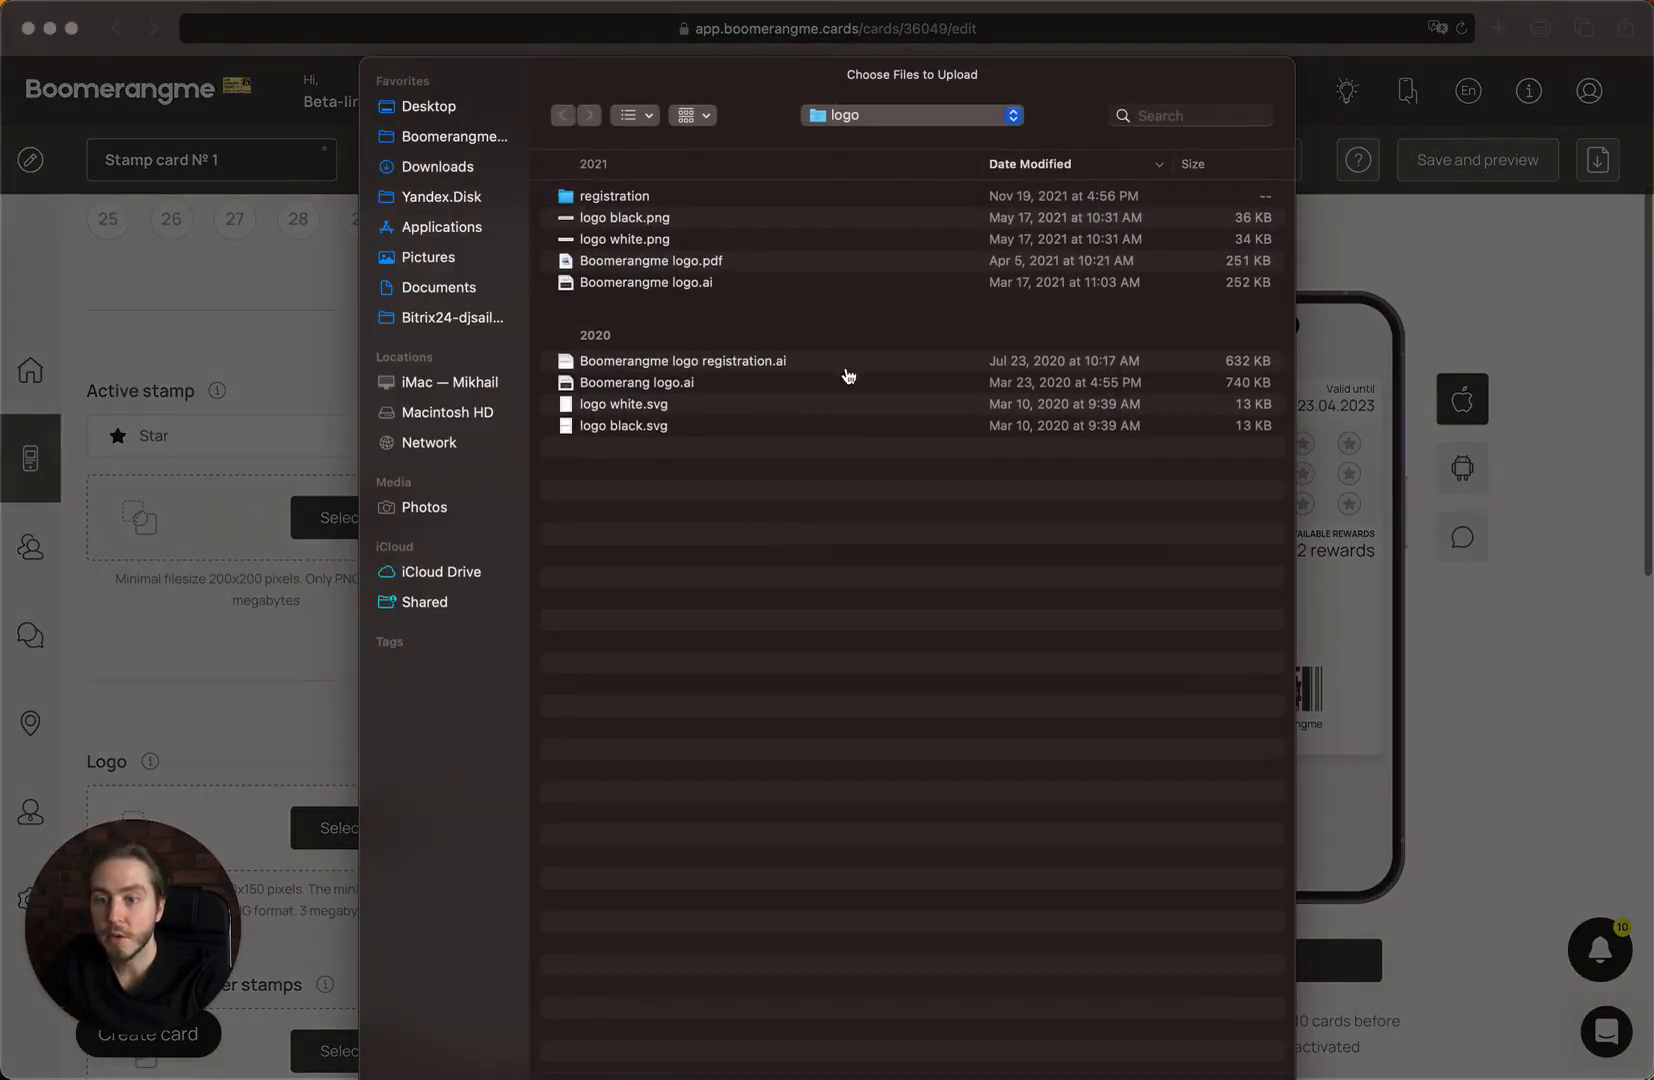
pyautogui.click(906, 114)
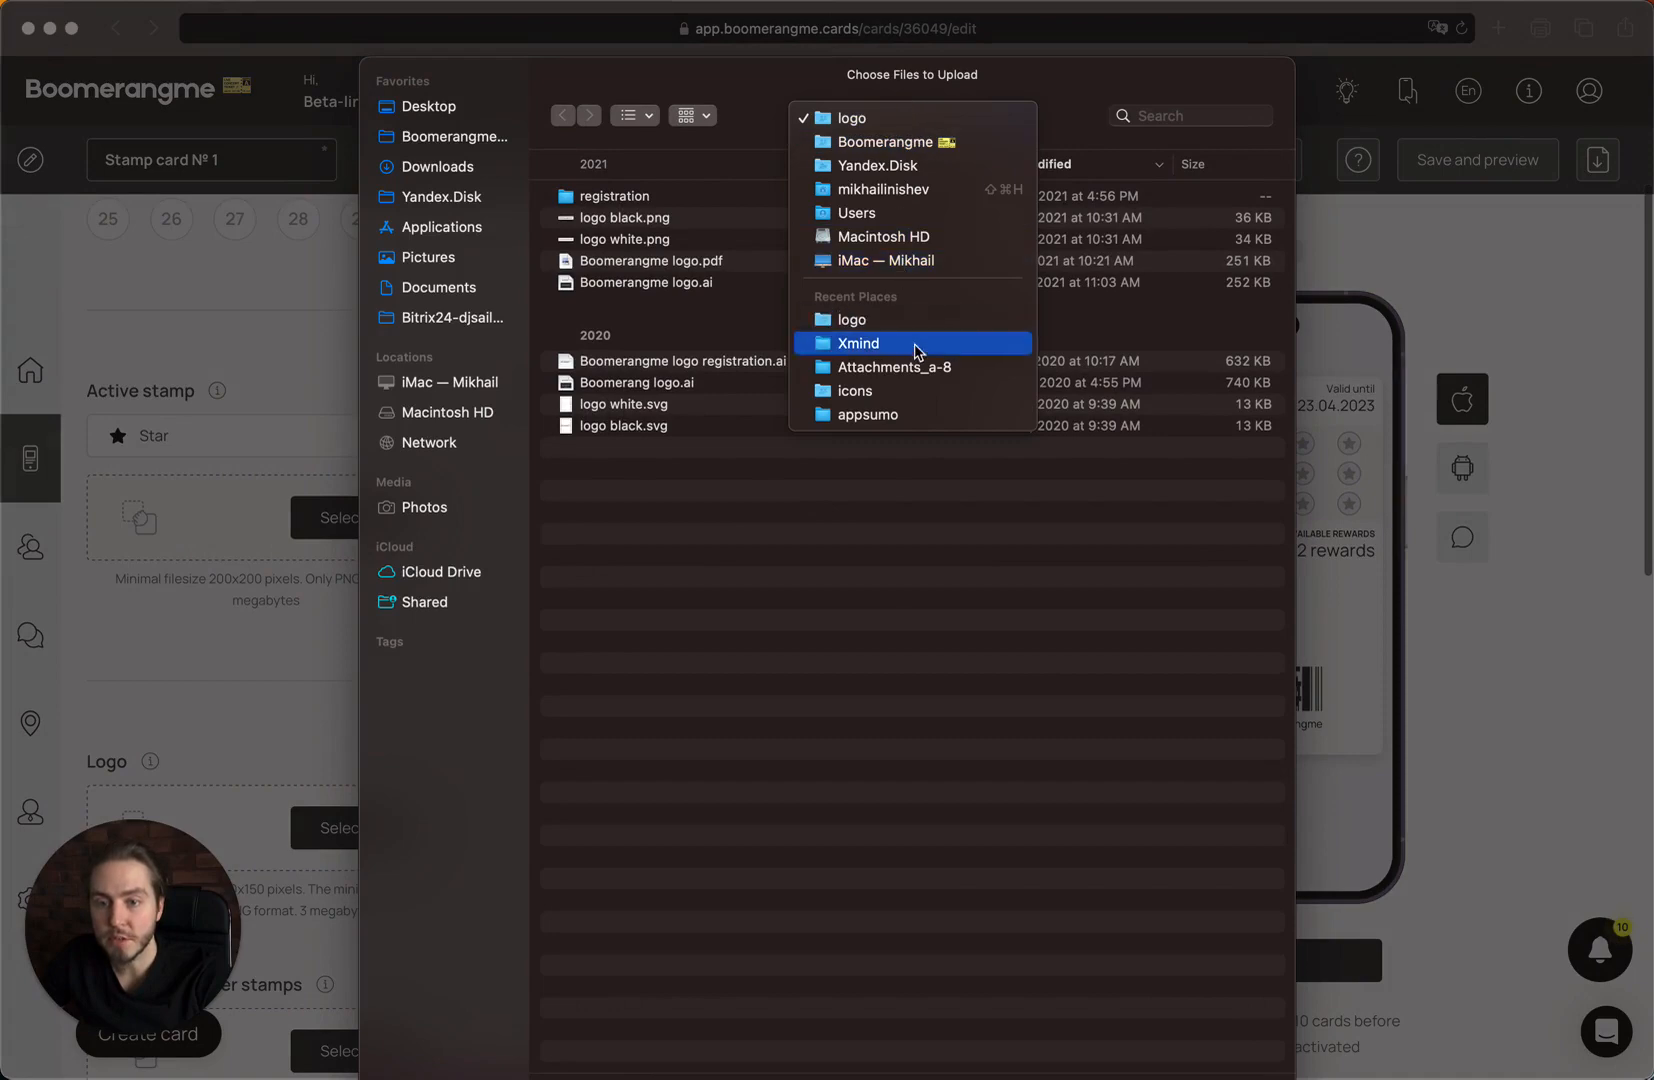
pyautogui.click(914, 391)
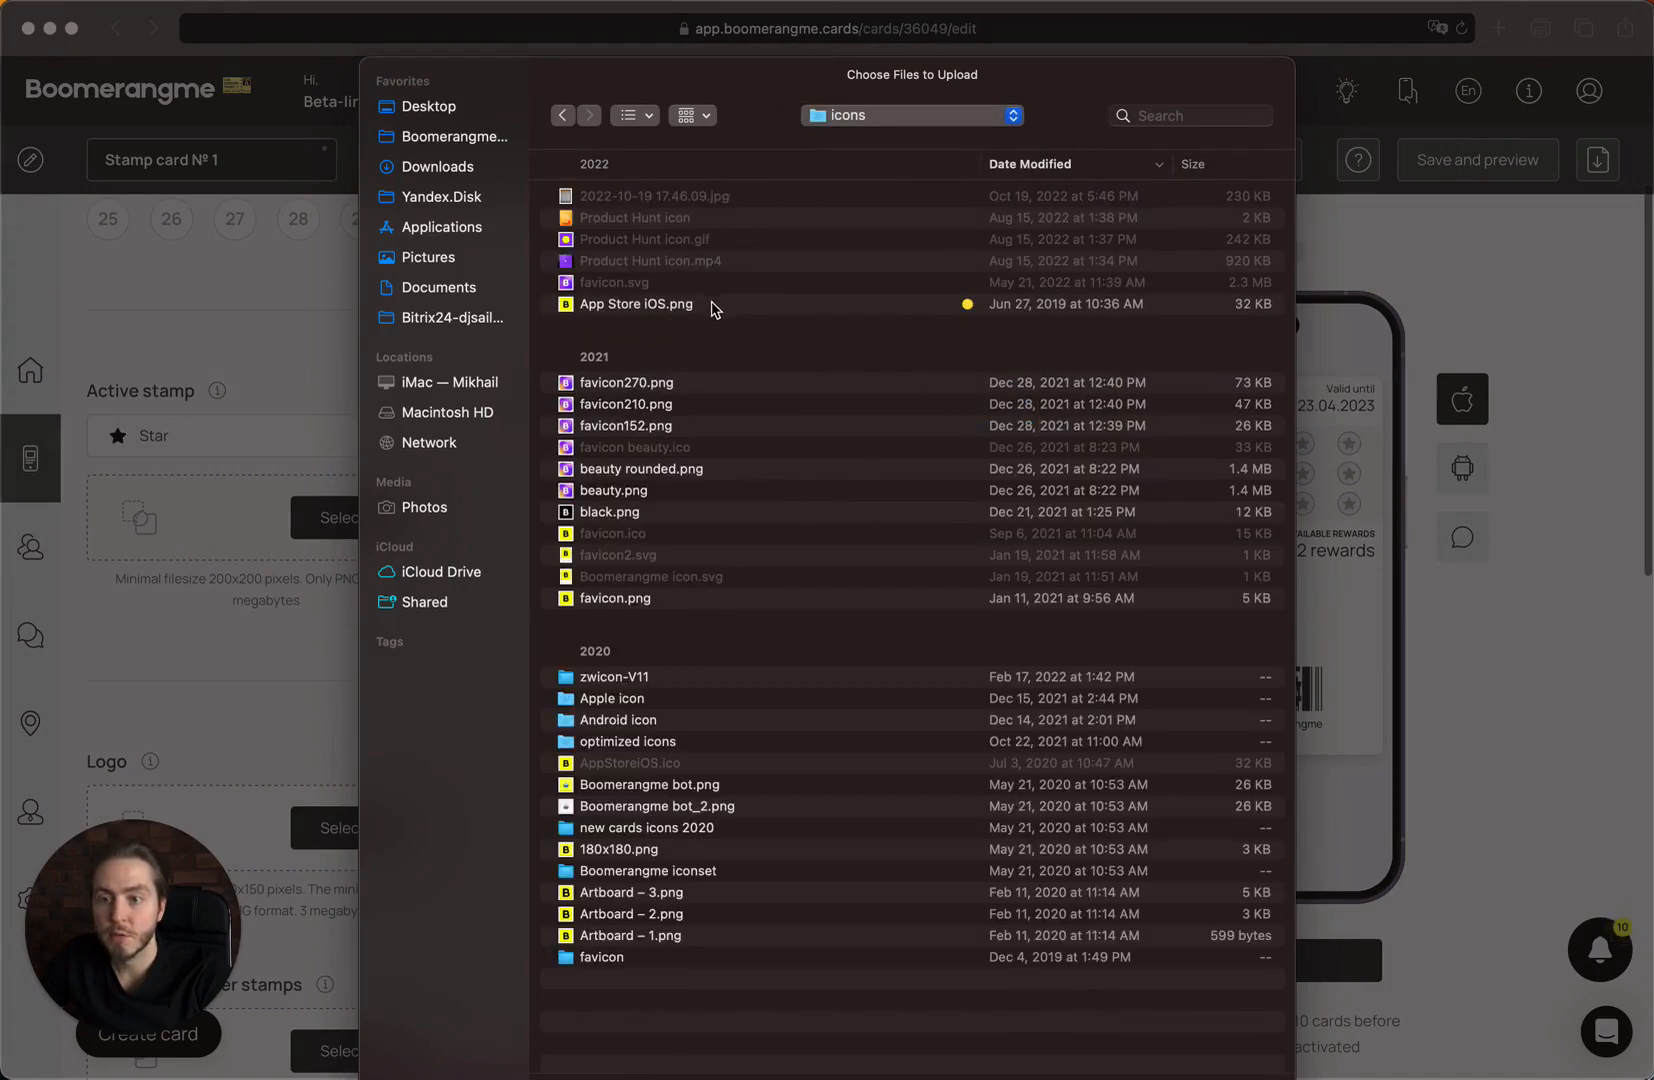
pyautogui.doubleClick(714, 305)
pyautogui.click(826, 838)
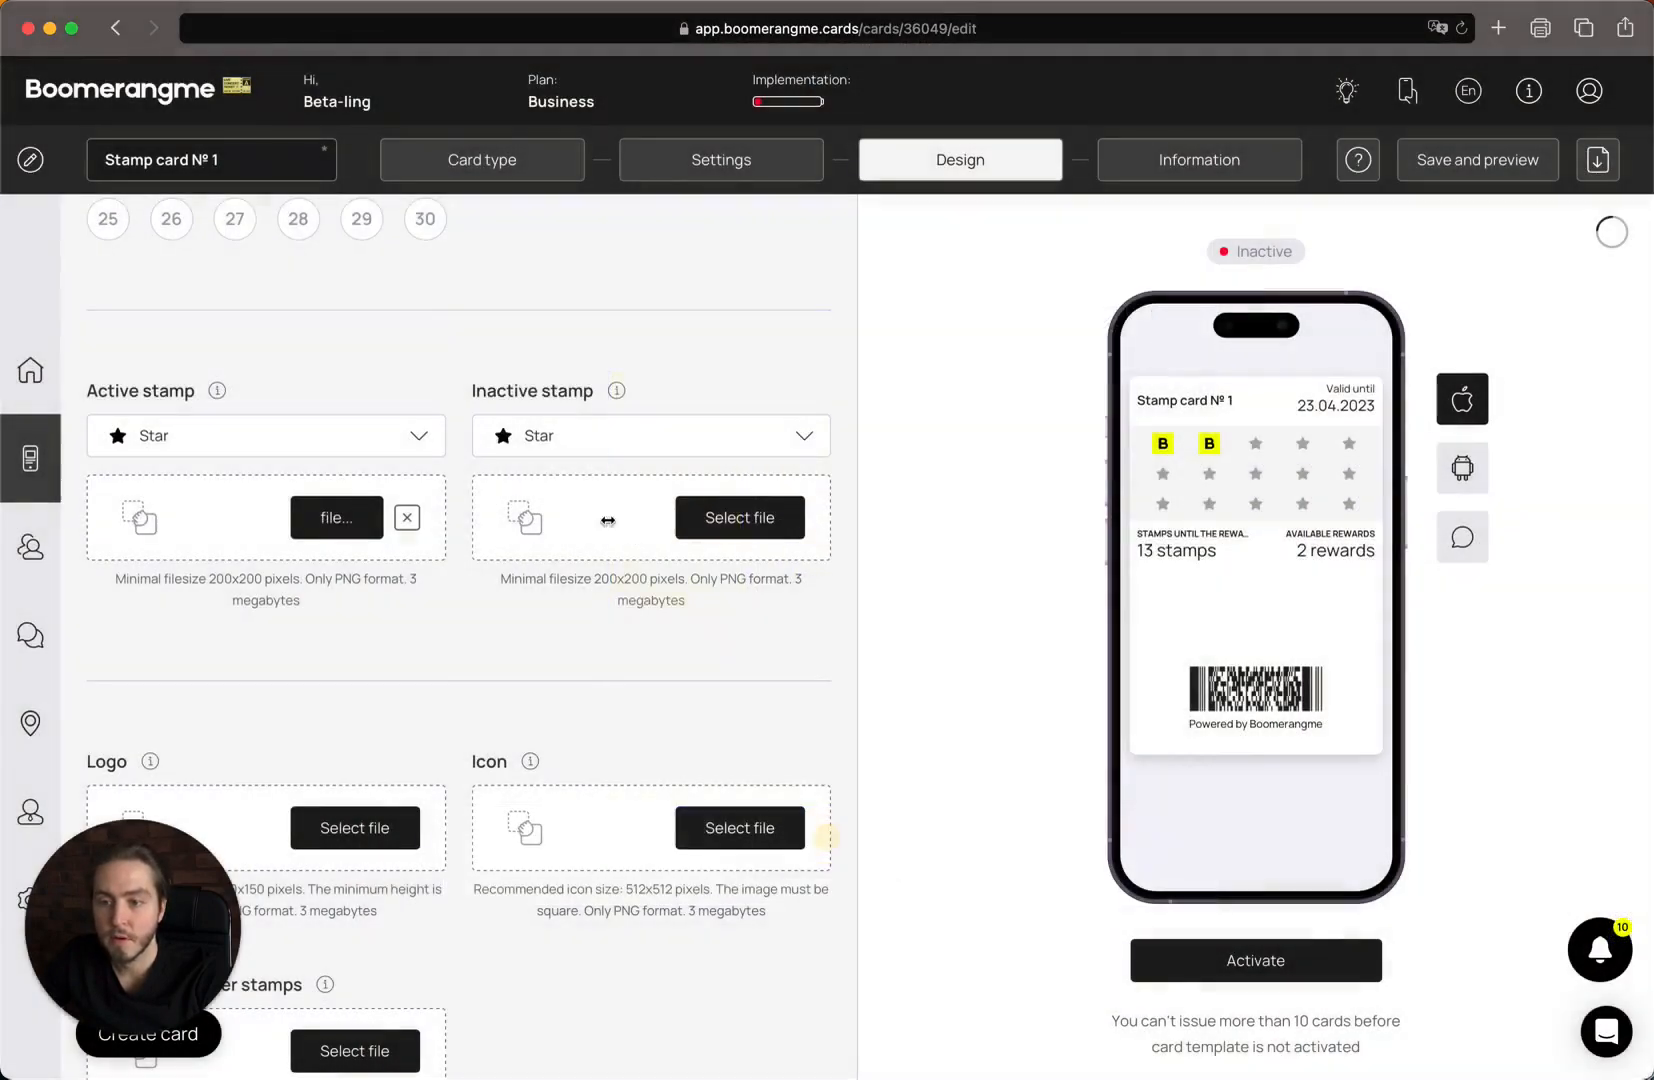
# Upload black.png as the inactive stamp image.
pyautogui.click(609, 522)
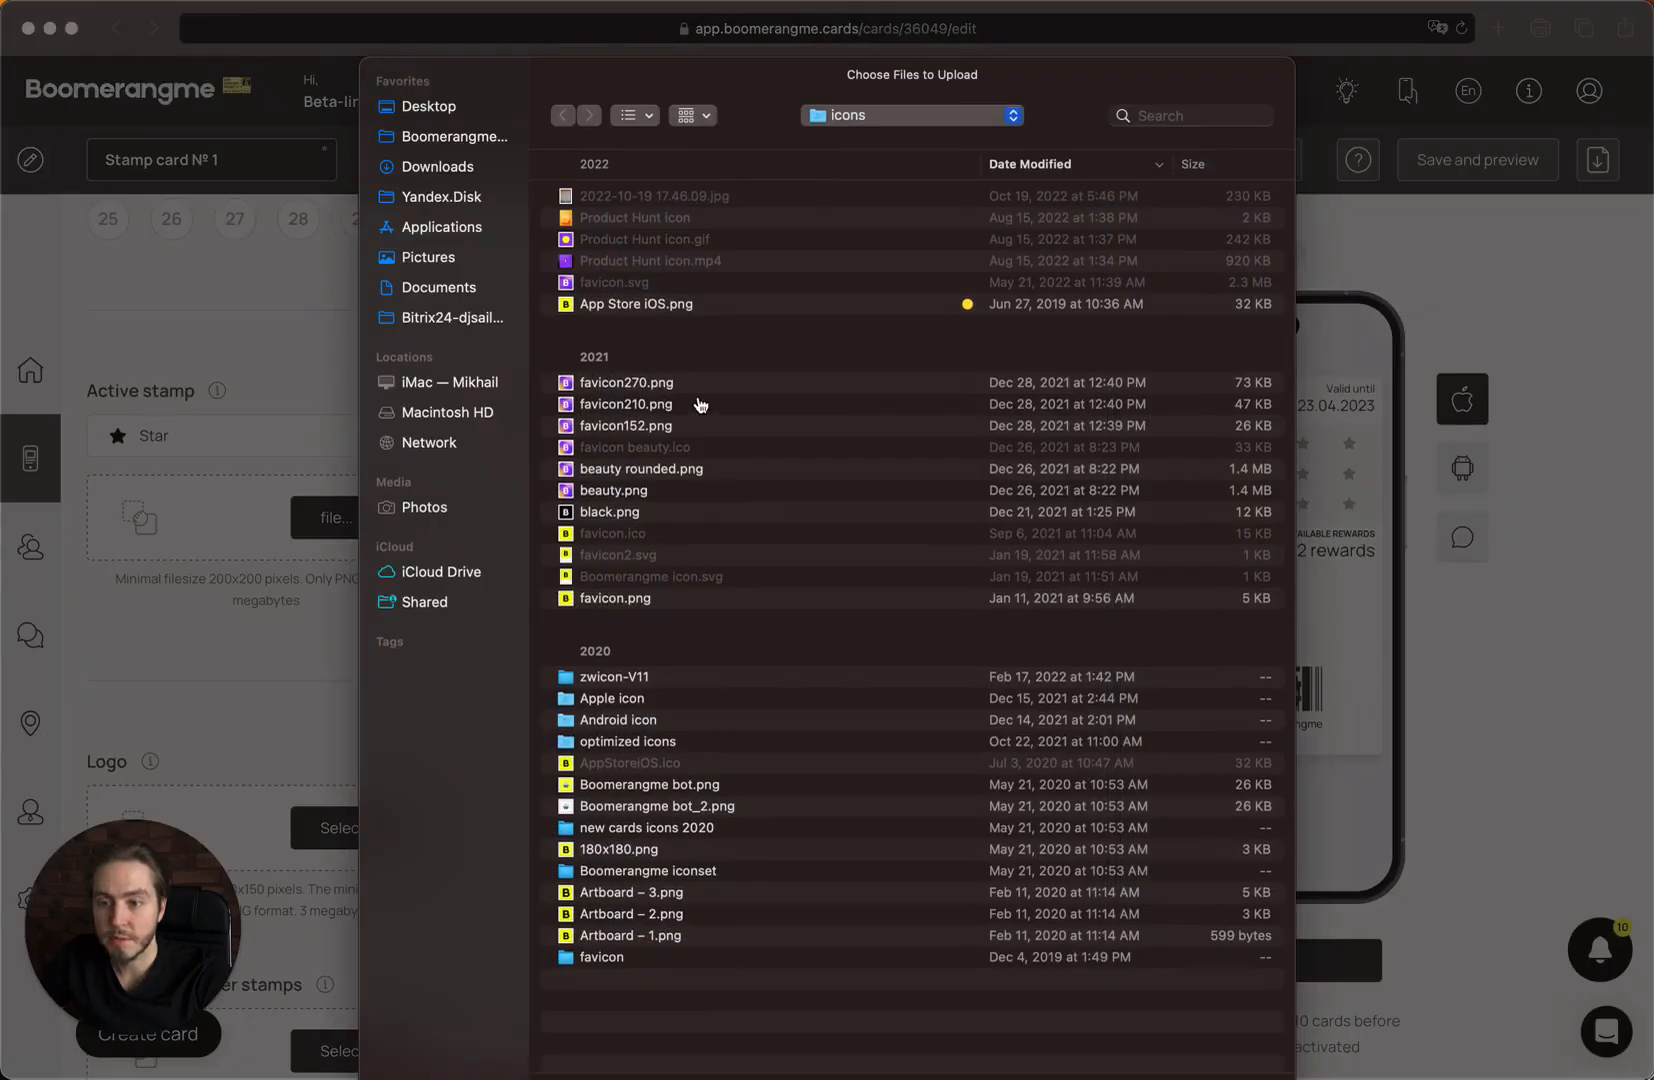
pyautogui.doubleClick(683, 508)
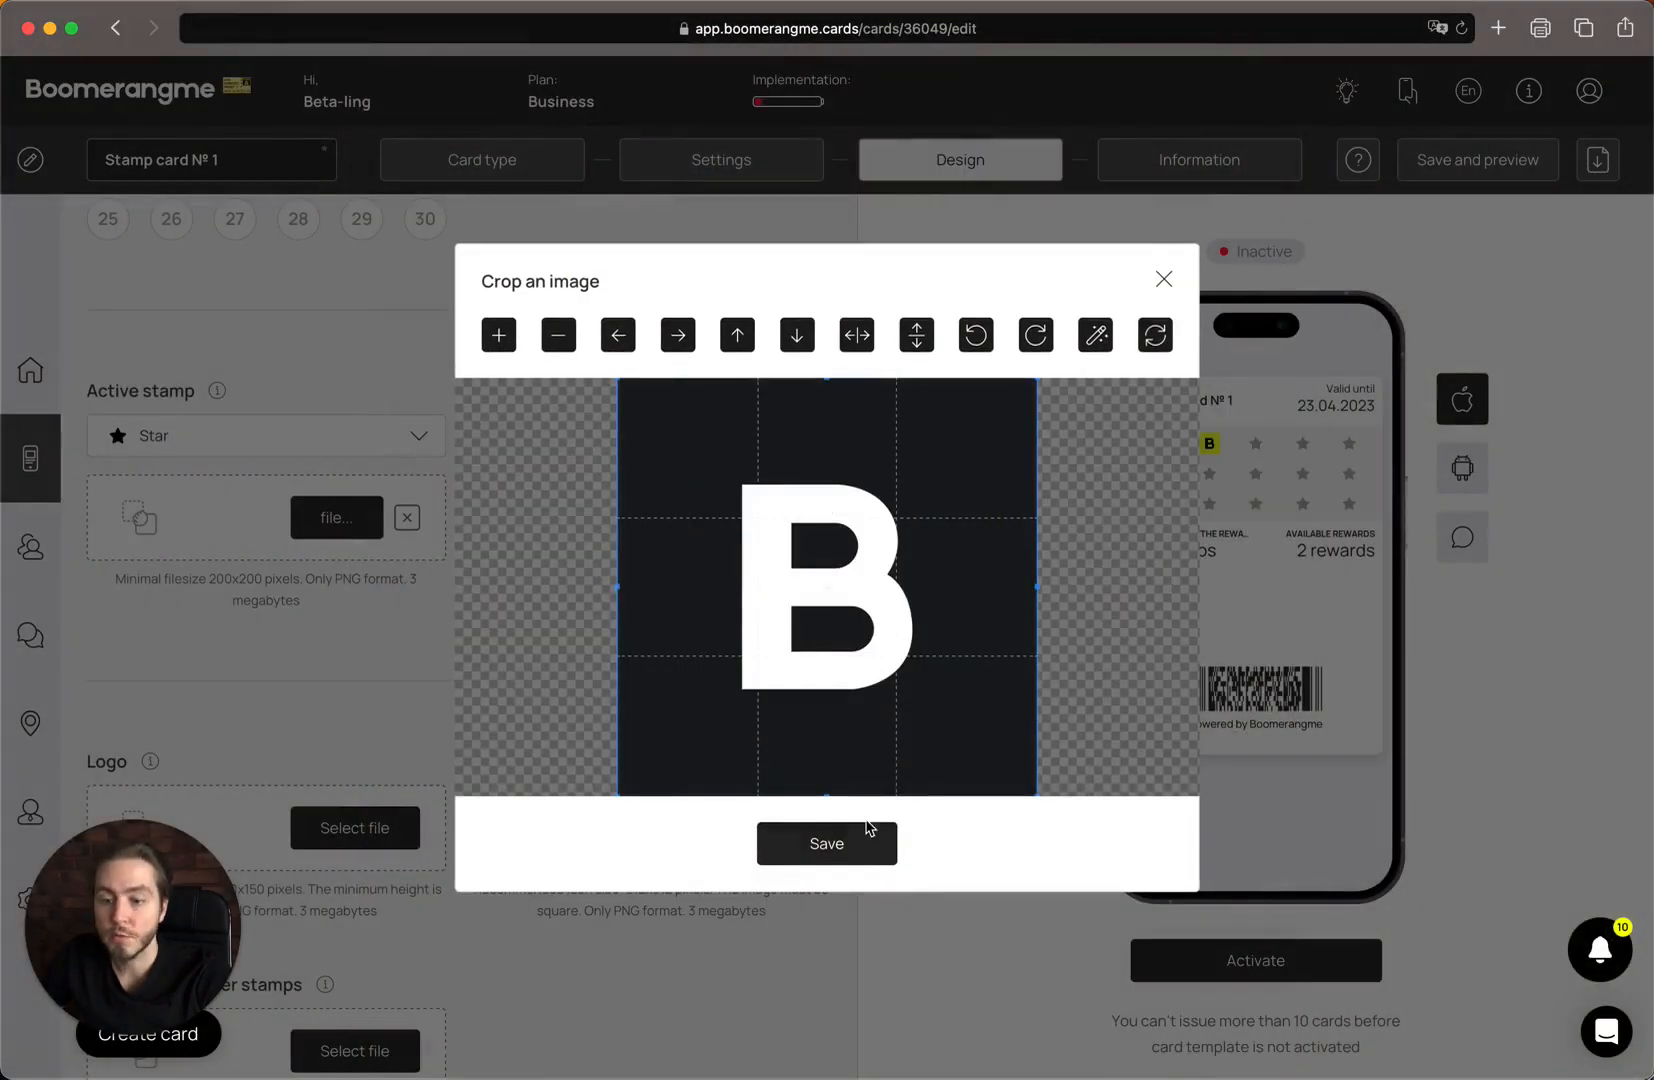
pyautogui.click(843, 852)
pyautogui.scroll(-4, 488, 706)
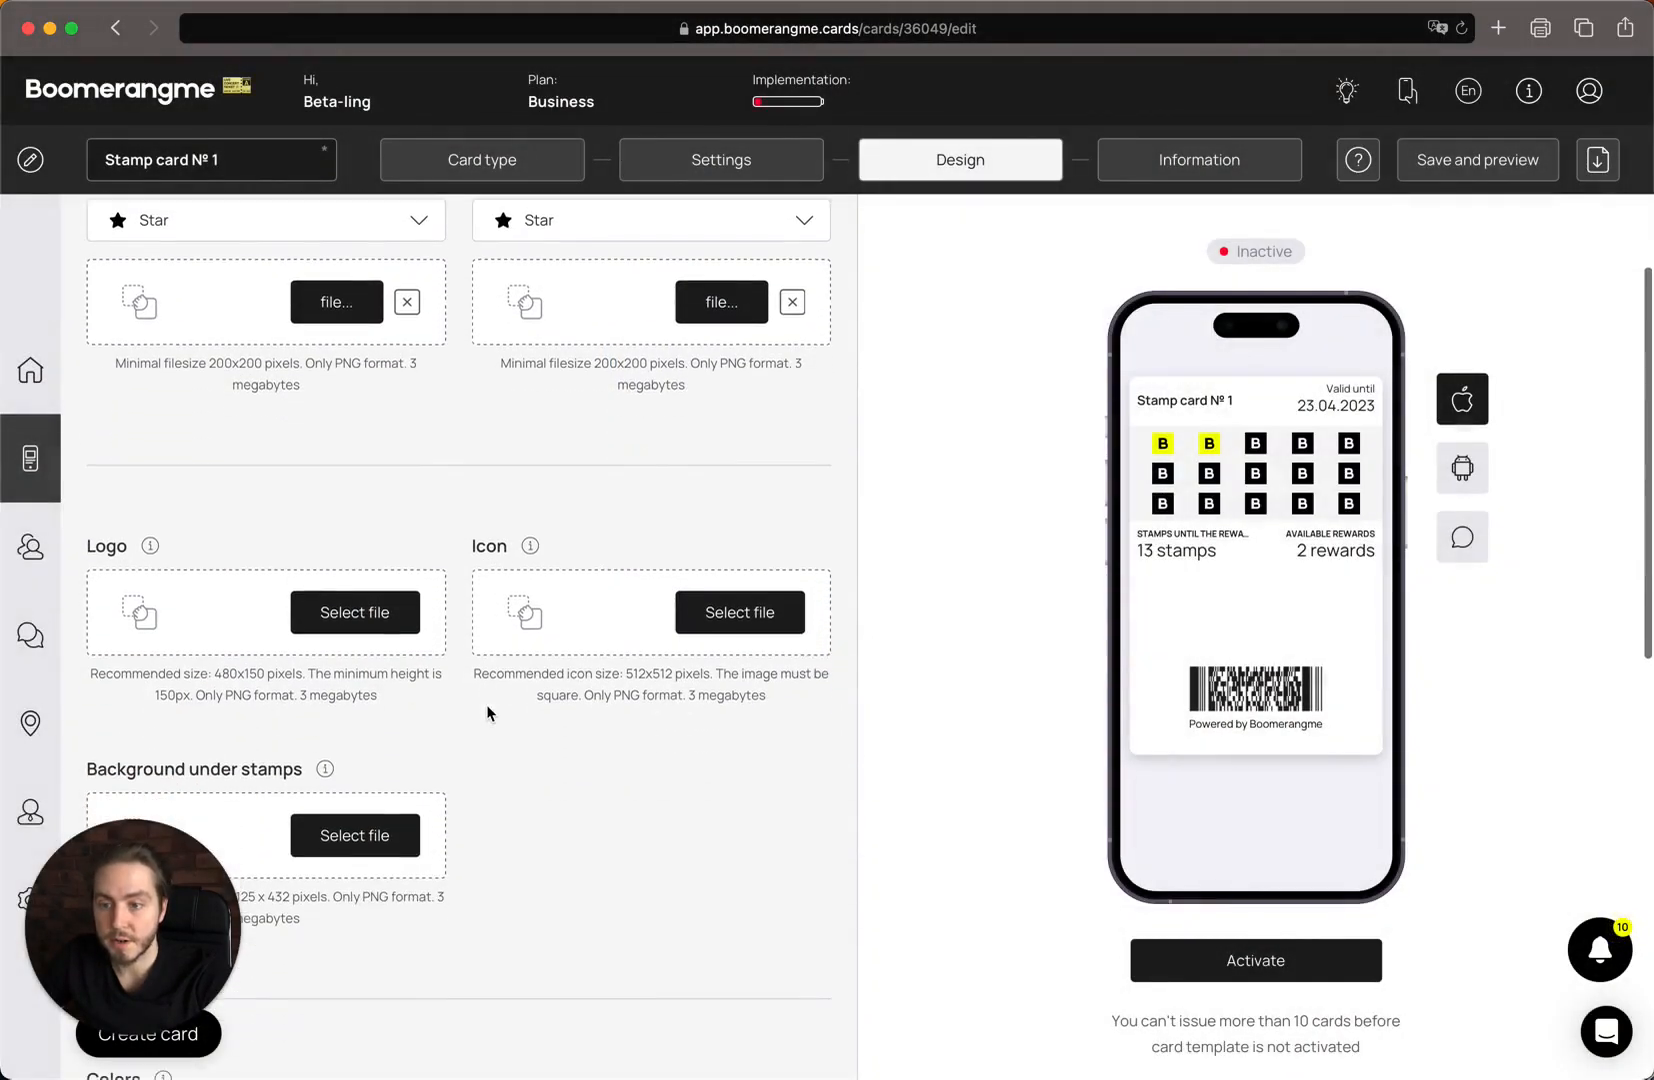
# Upload logo black.png as the card logo and save the crop.
pyautogui.scroll(-3, 260, 536)
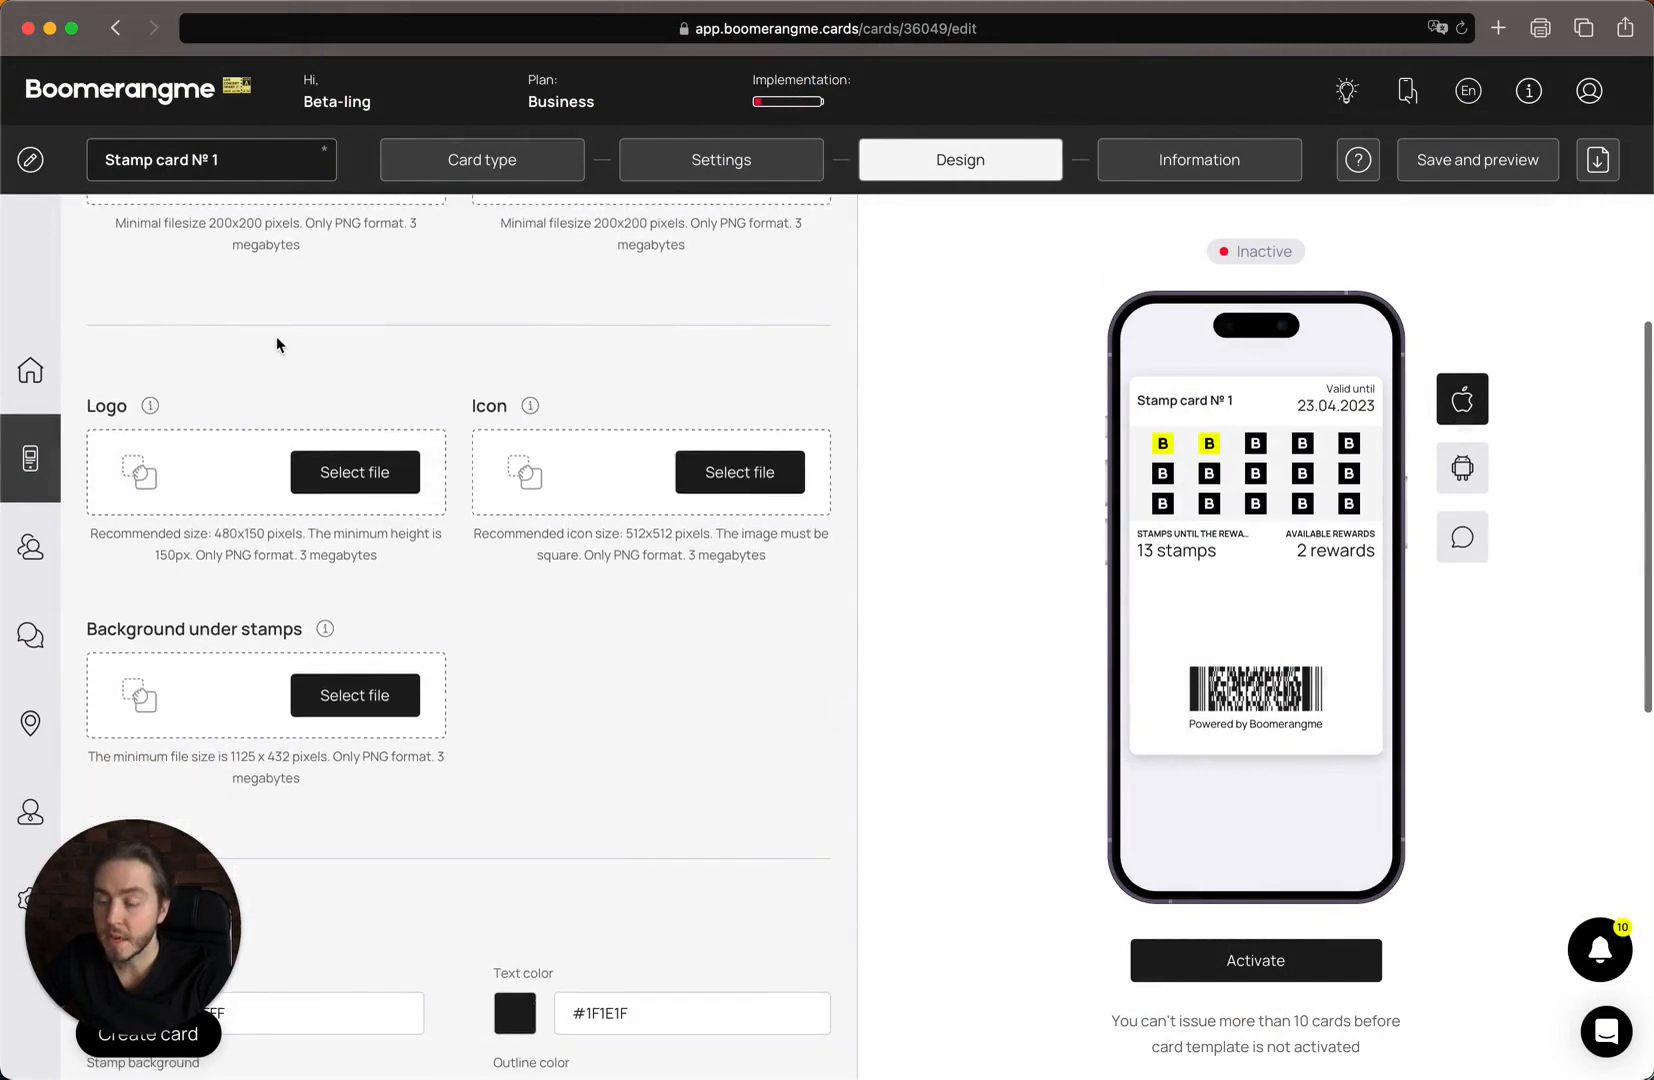
pyautogui.click(183, 483)
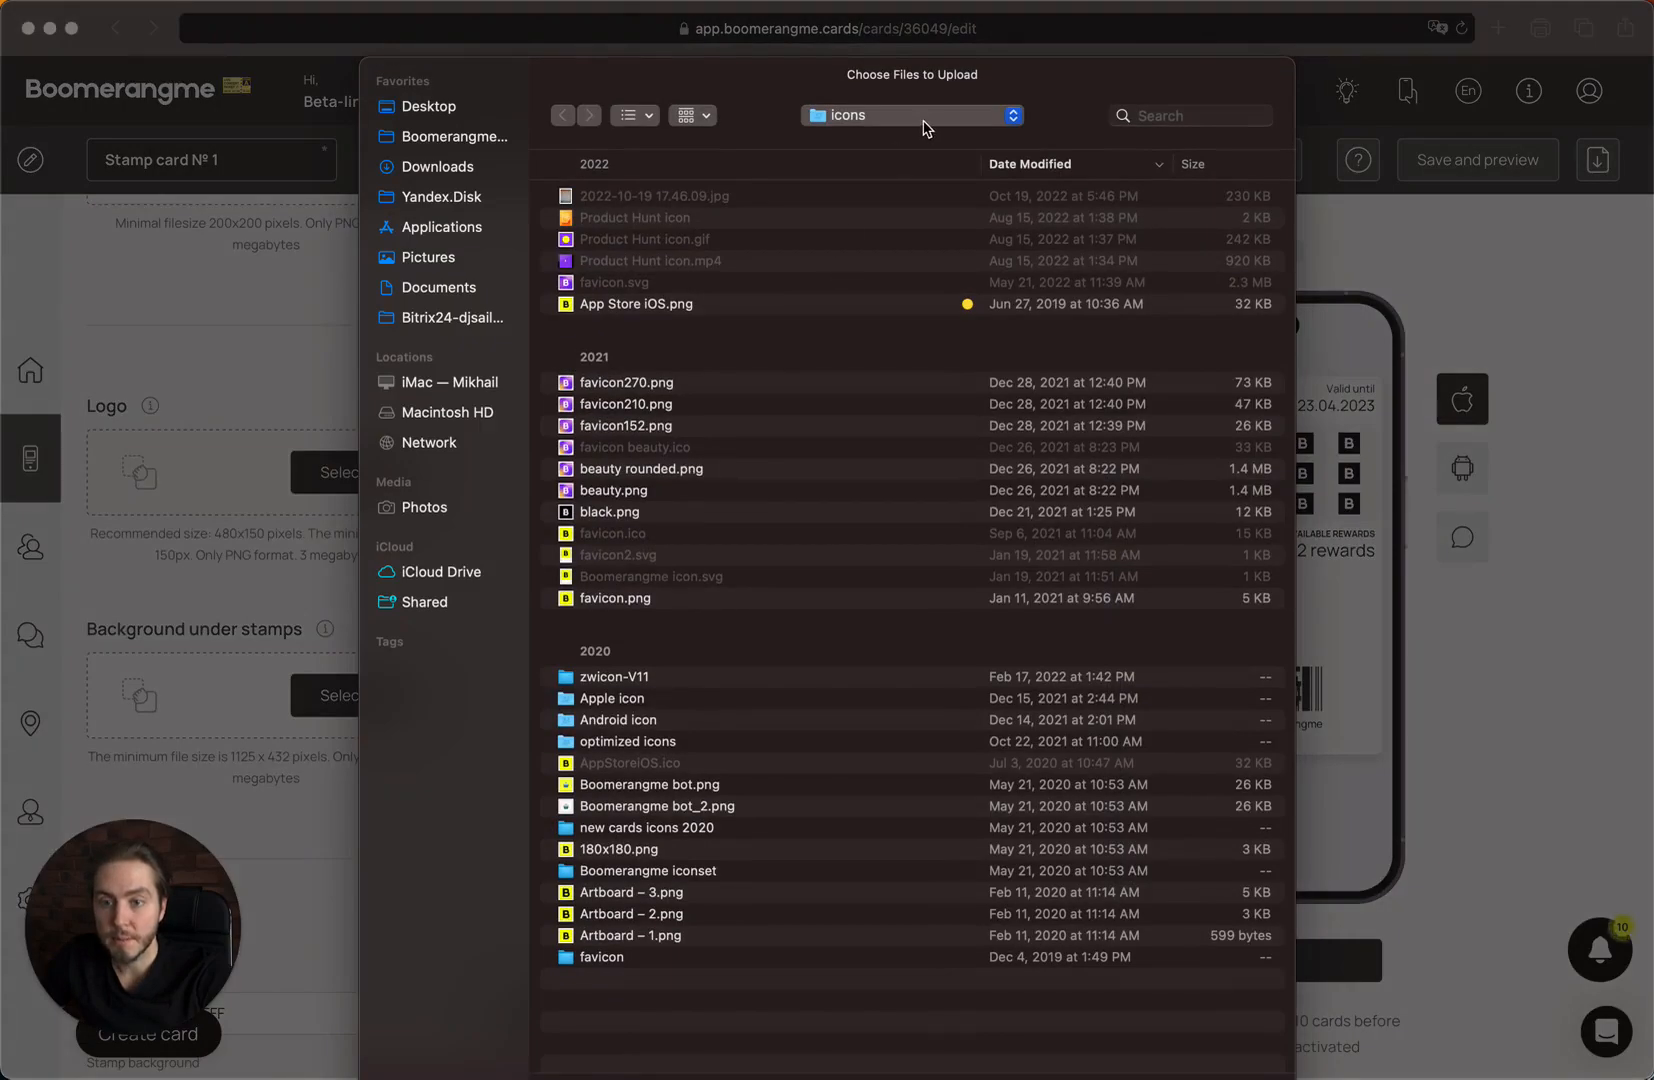
pyautogui.click(924, 121)
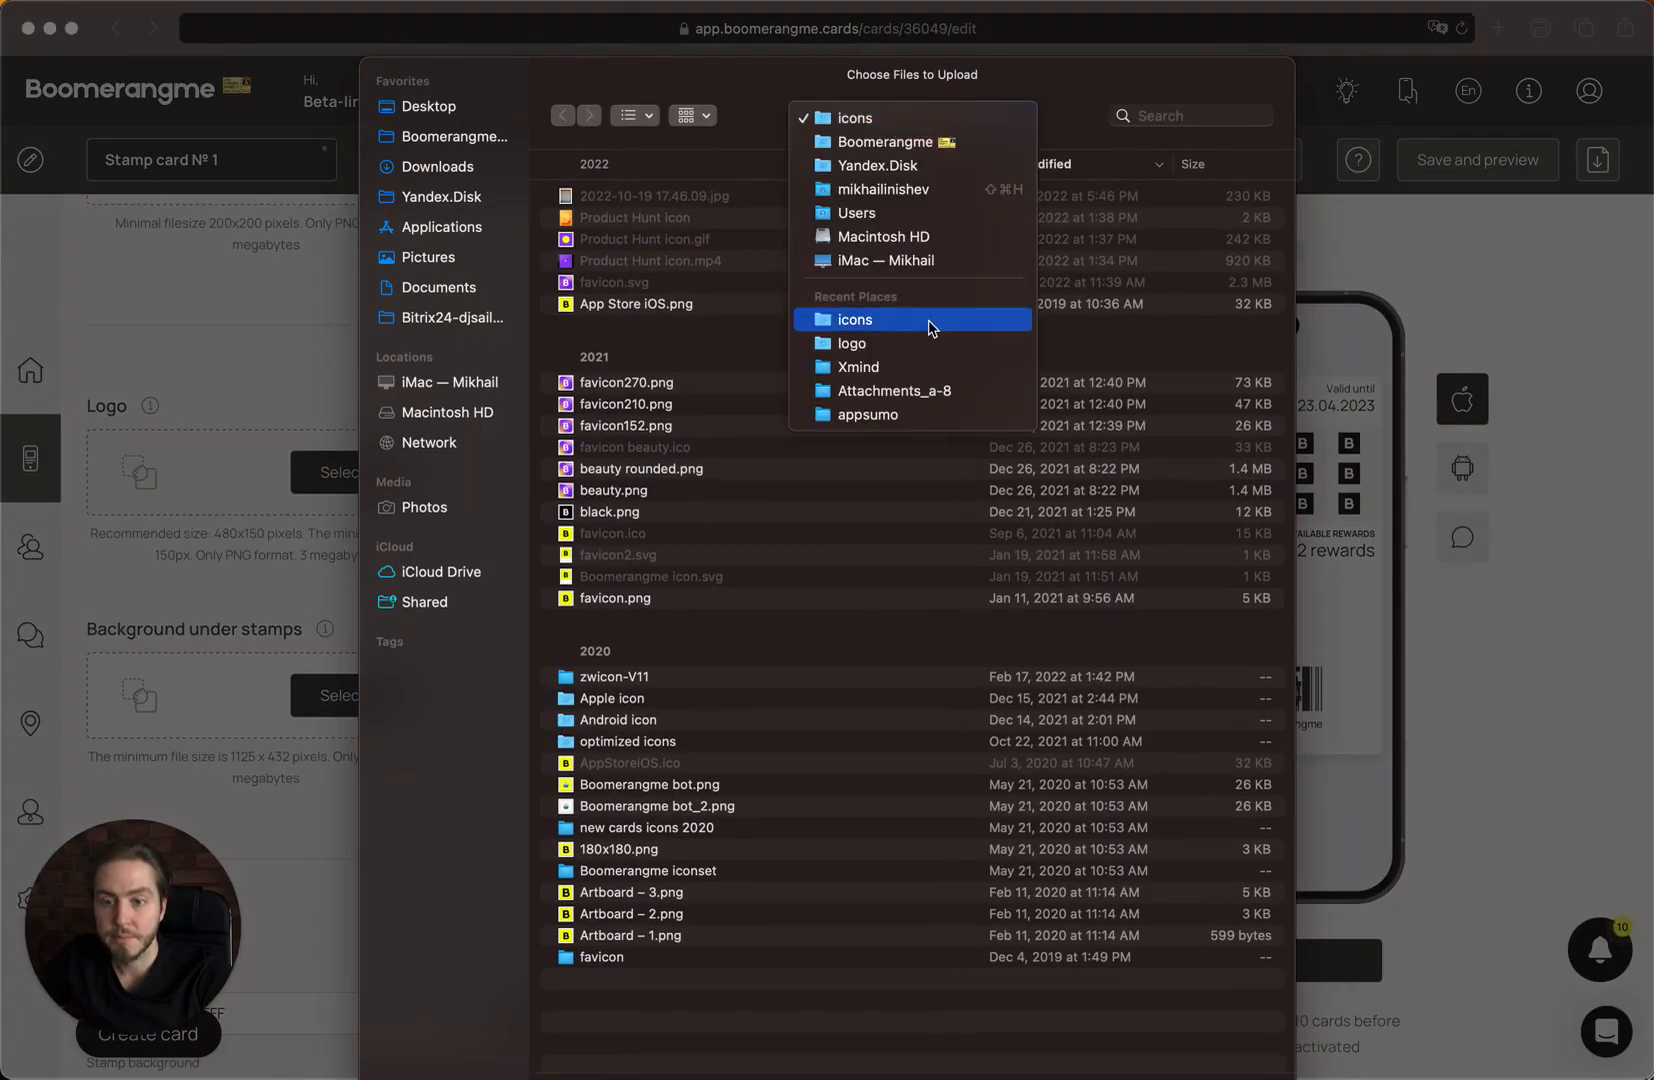
pyautogui.click(840, 347)
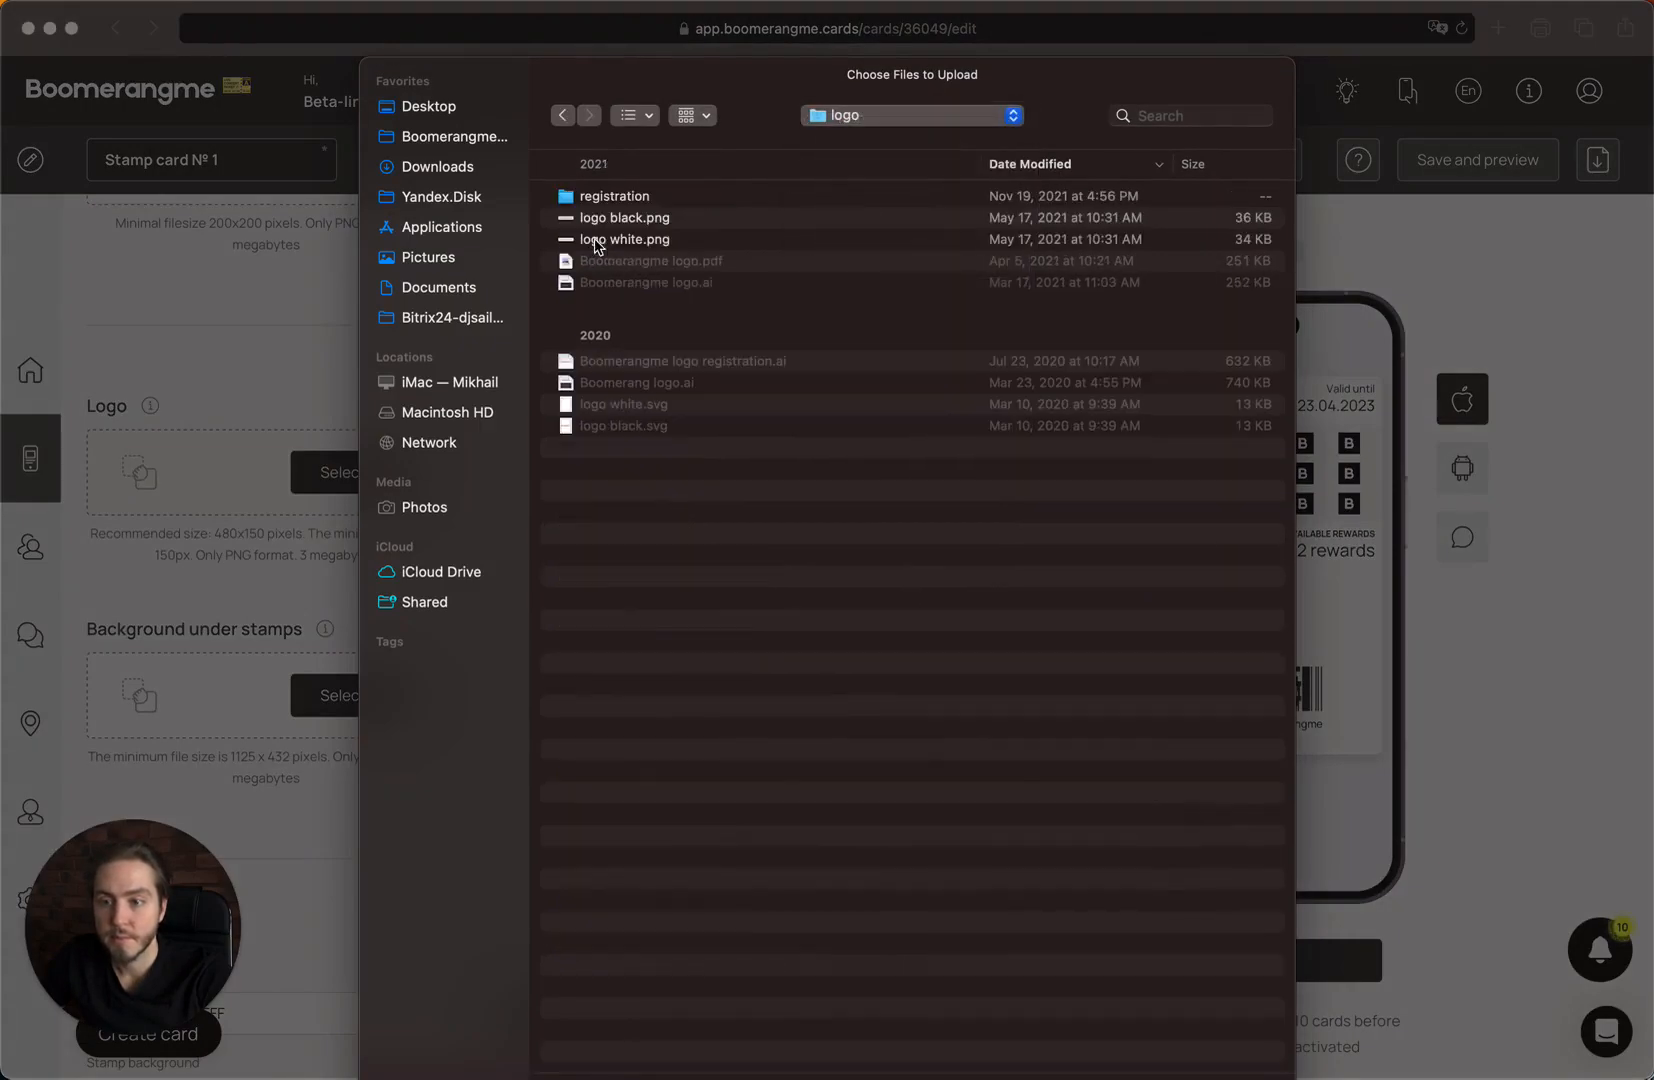
pyautogui.doubleClick(690, 218)
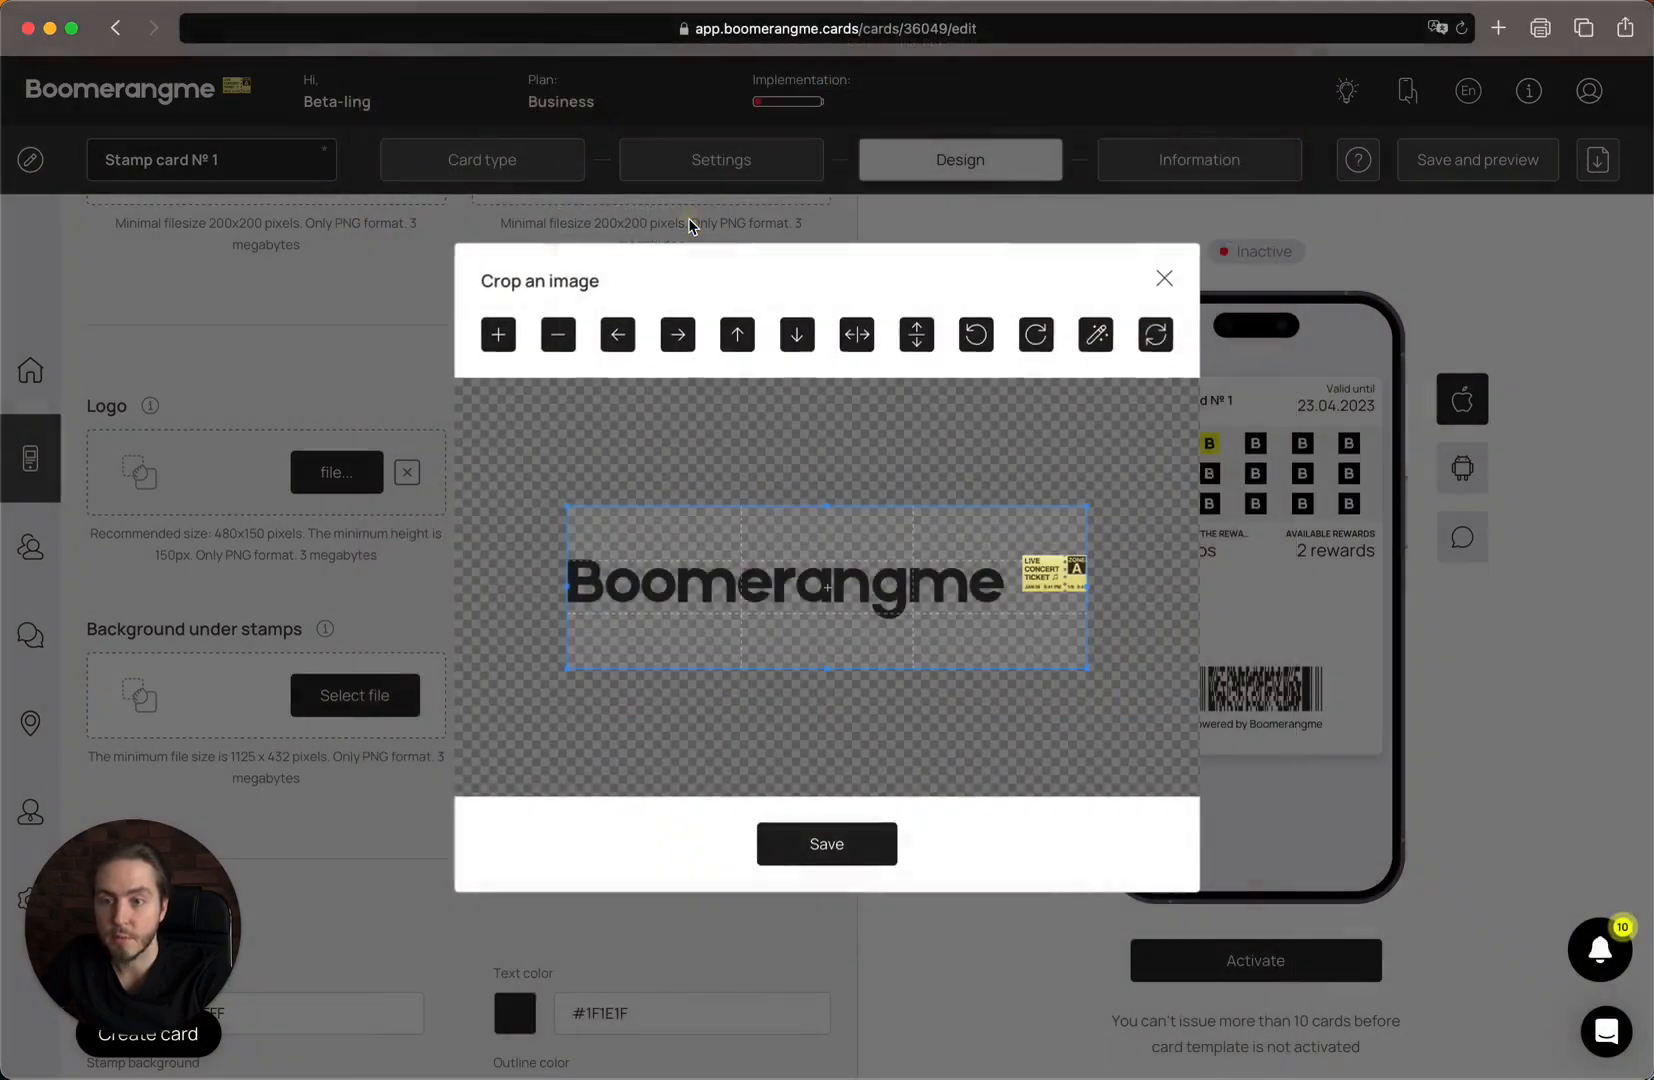
pyautogui.click(838, 836)
# Upload App Store iOS.png from the icons folder as the card icon.
pyautogui.click(617, 488)
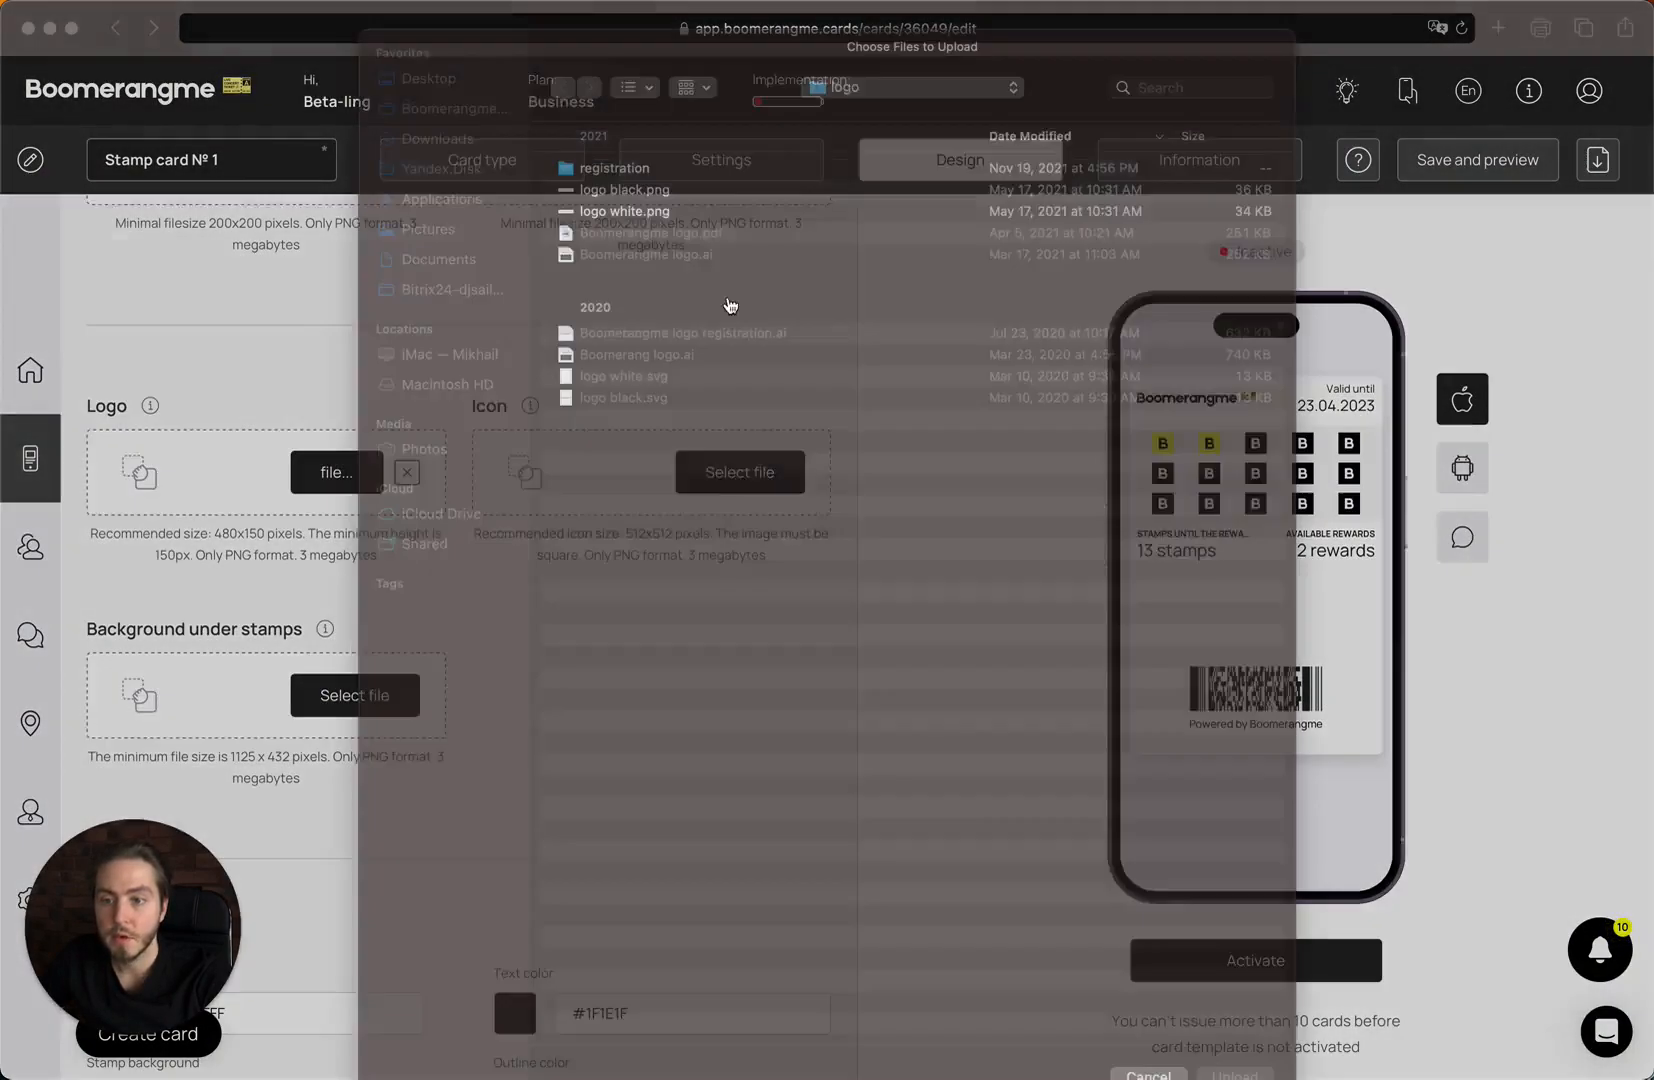
pyautogui.click(906, 112)
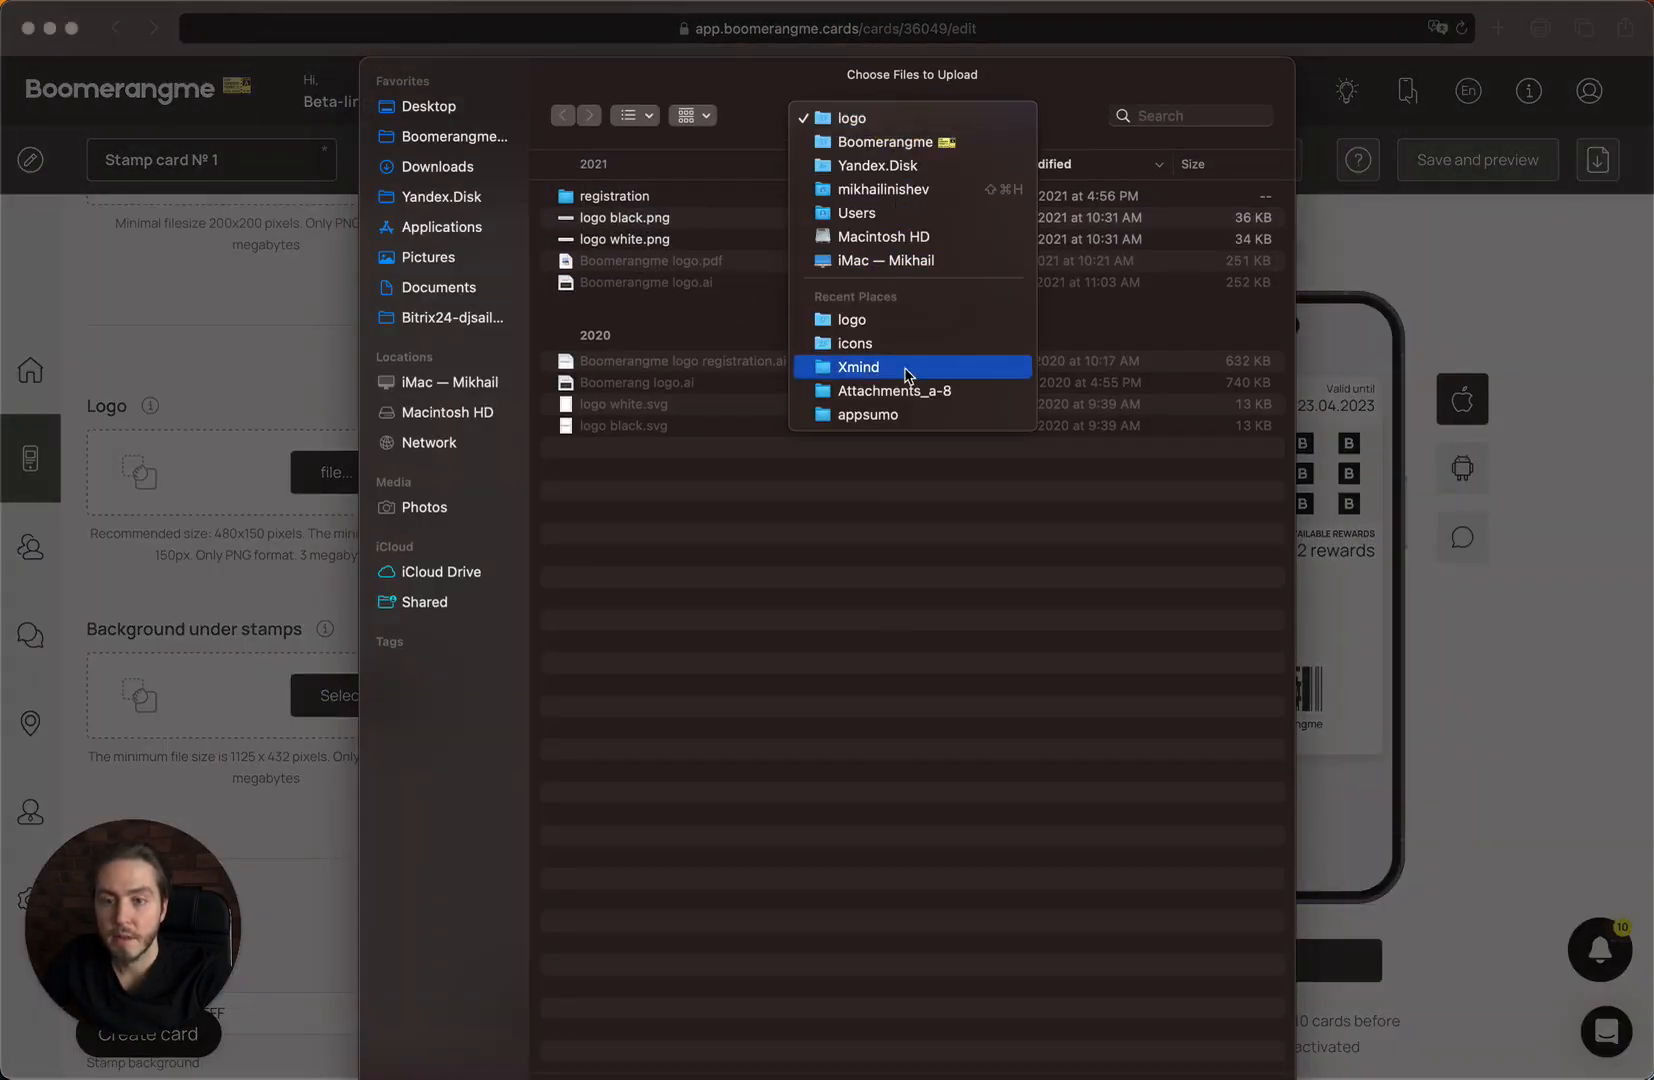
pyautogui.click(928, 345)
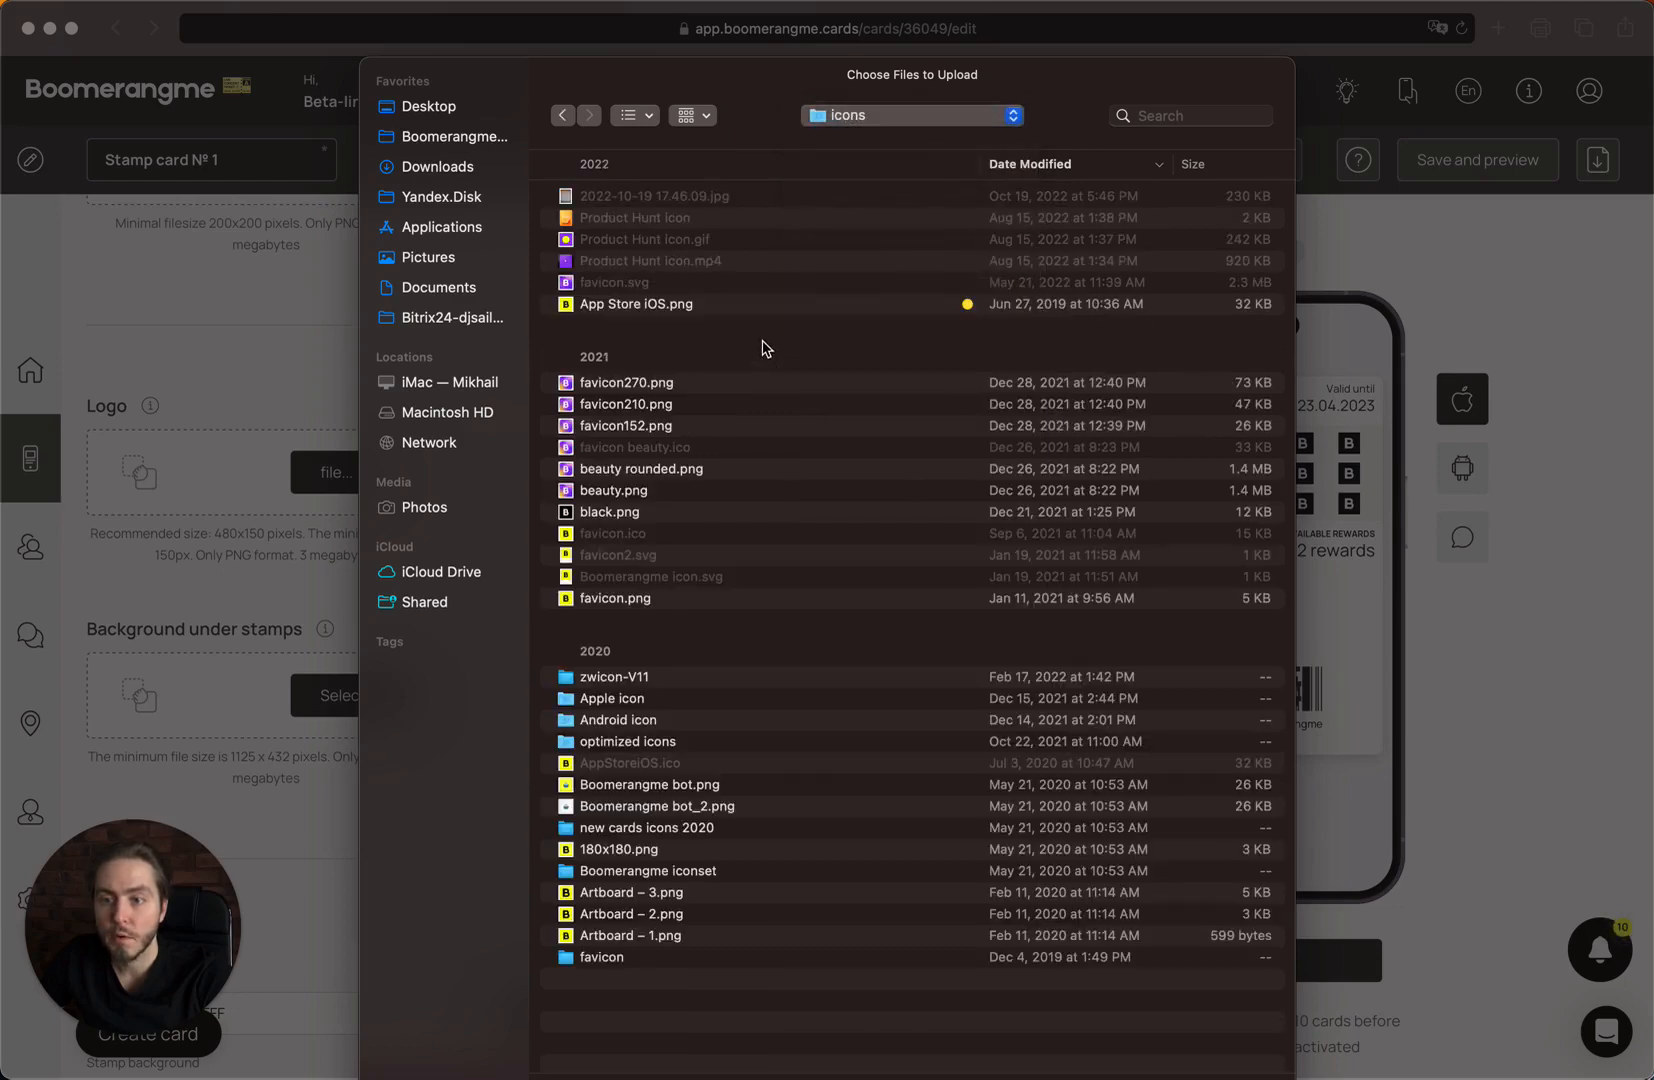
pyautogui.click(686, 305)
pyautogui.doubleClick(686, 305)
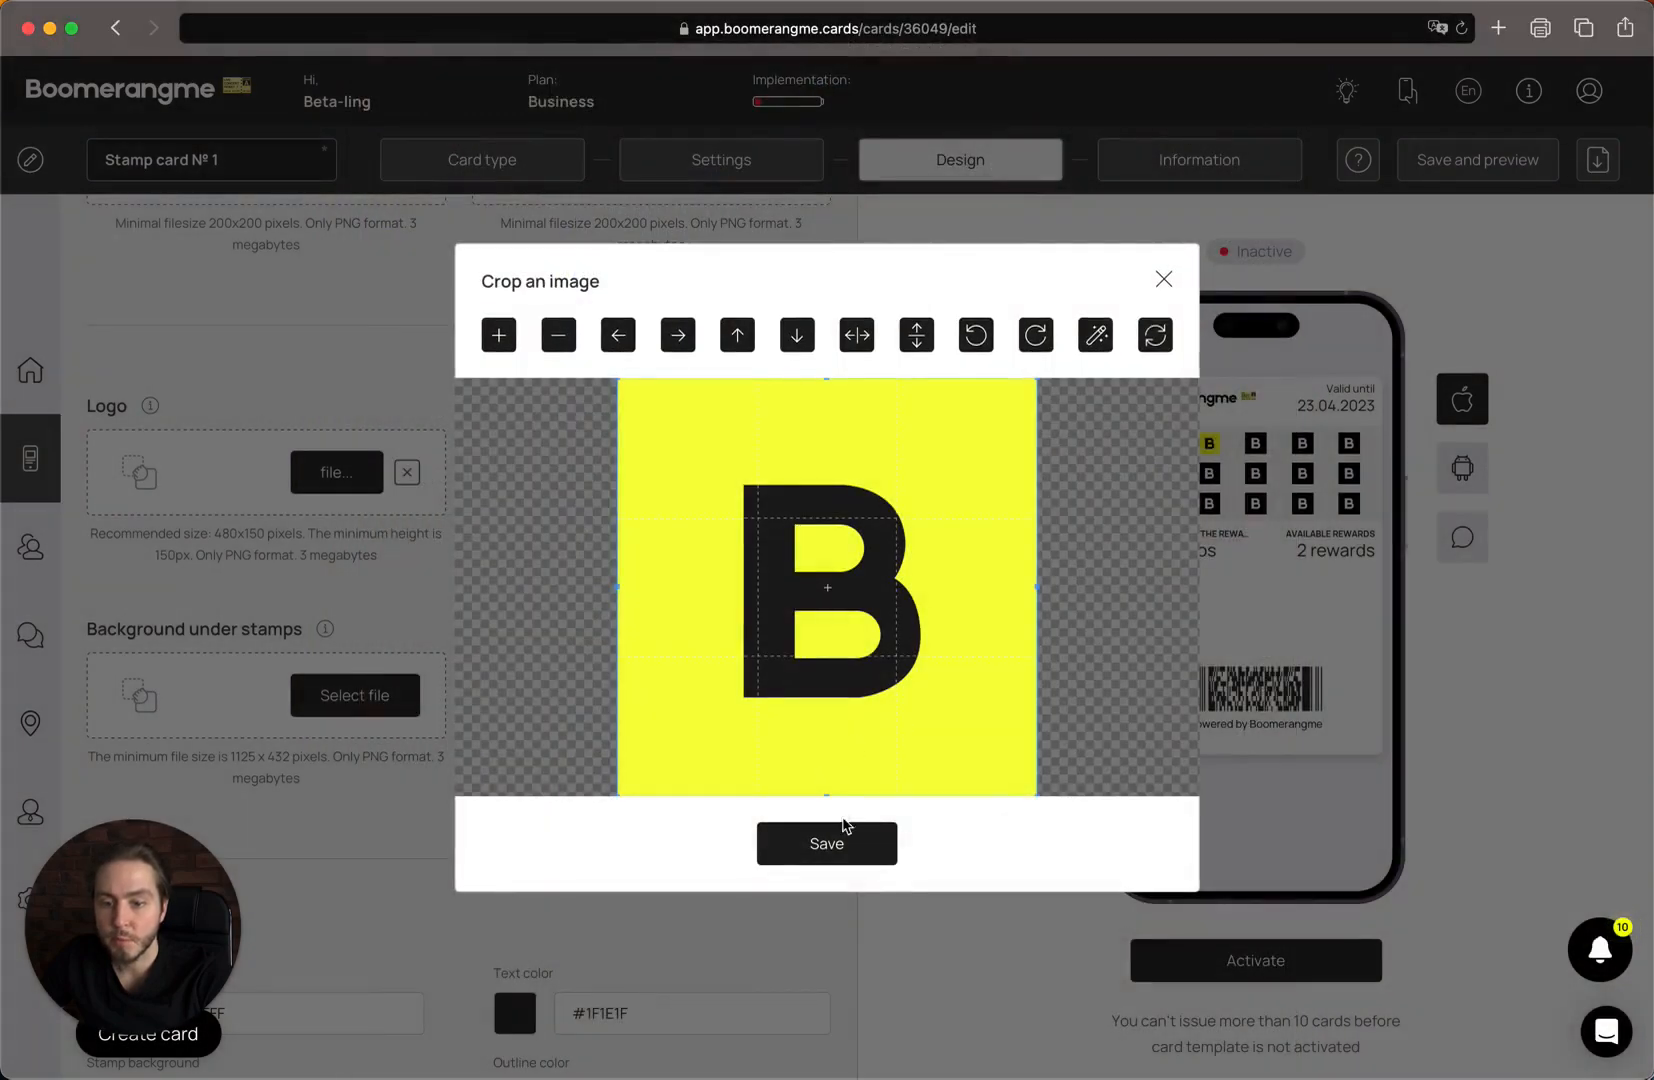
pyautogui.click(858, 850)
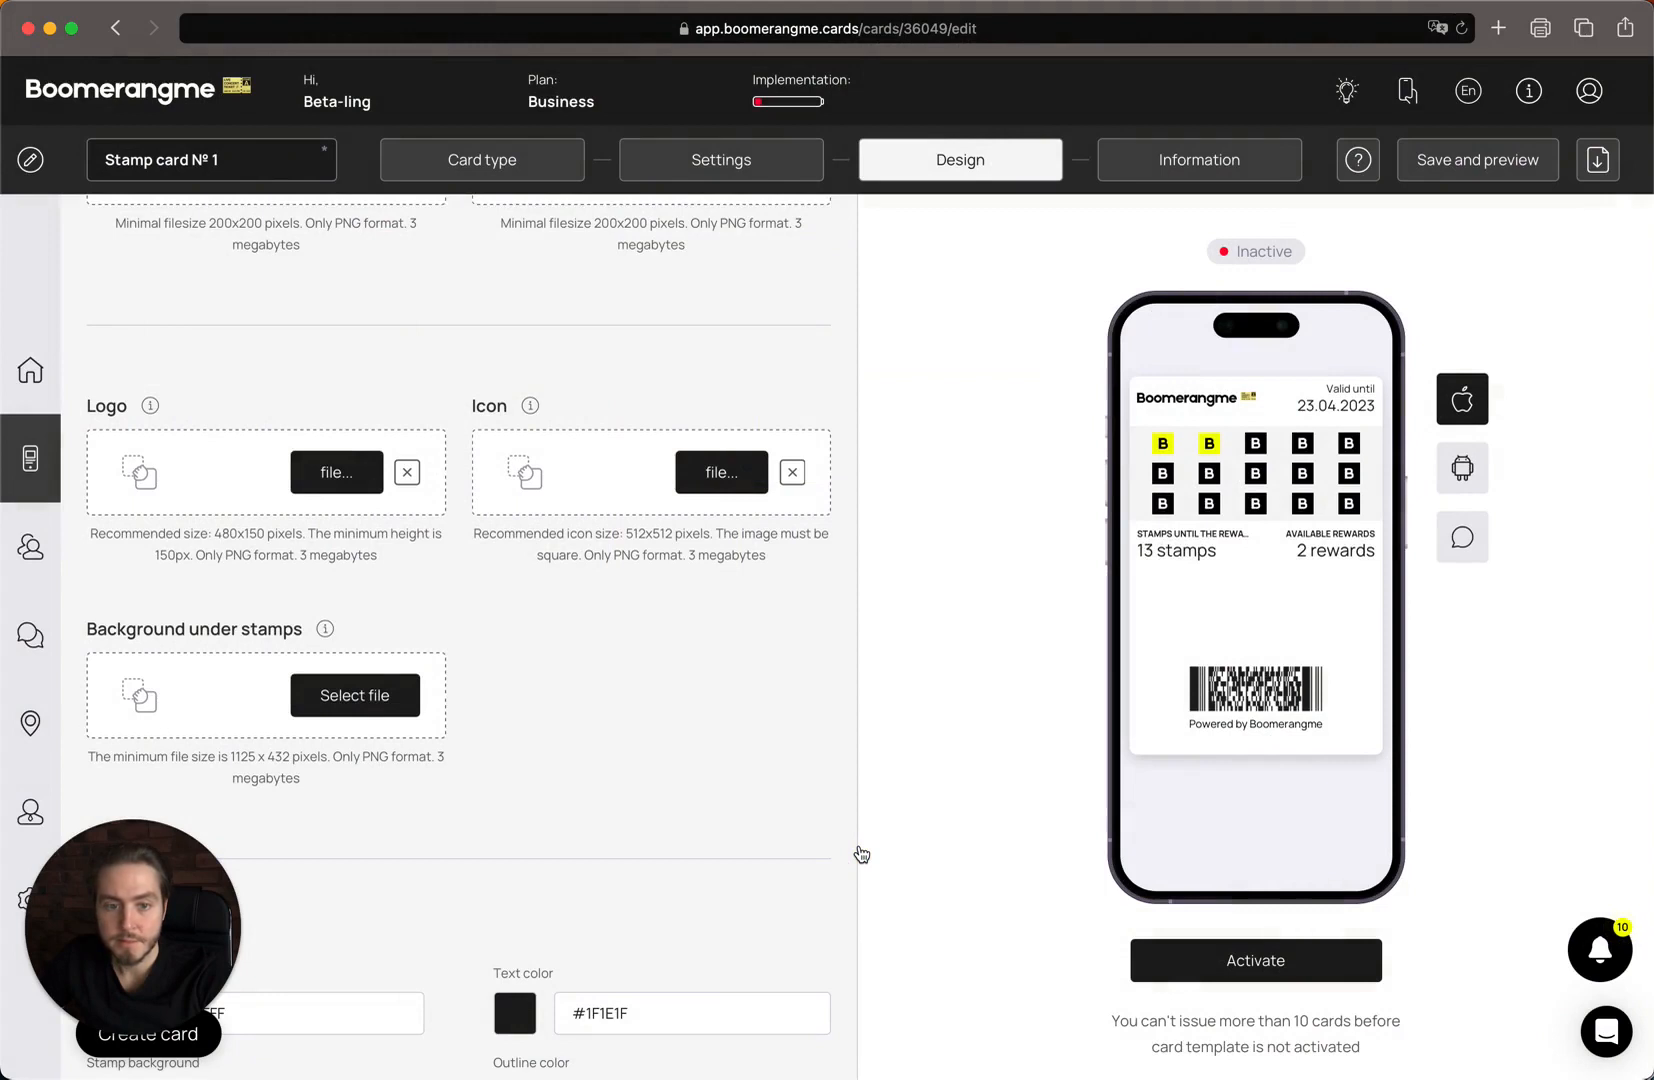
# Preview the push notification, then switch back to the stamp card preview.
pyautogui.click(1467, 542)
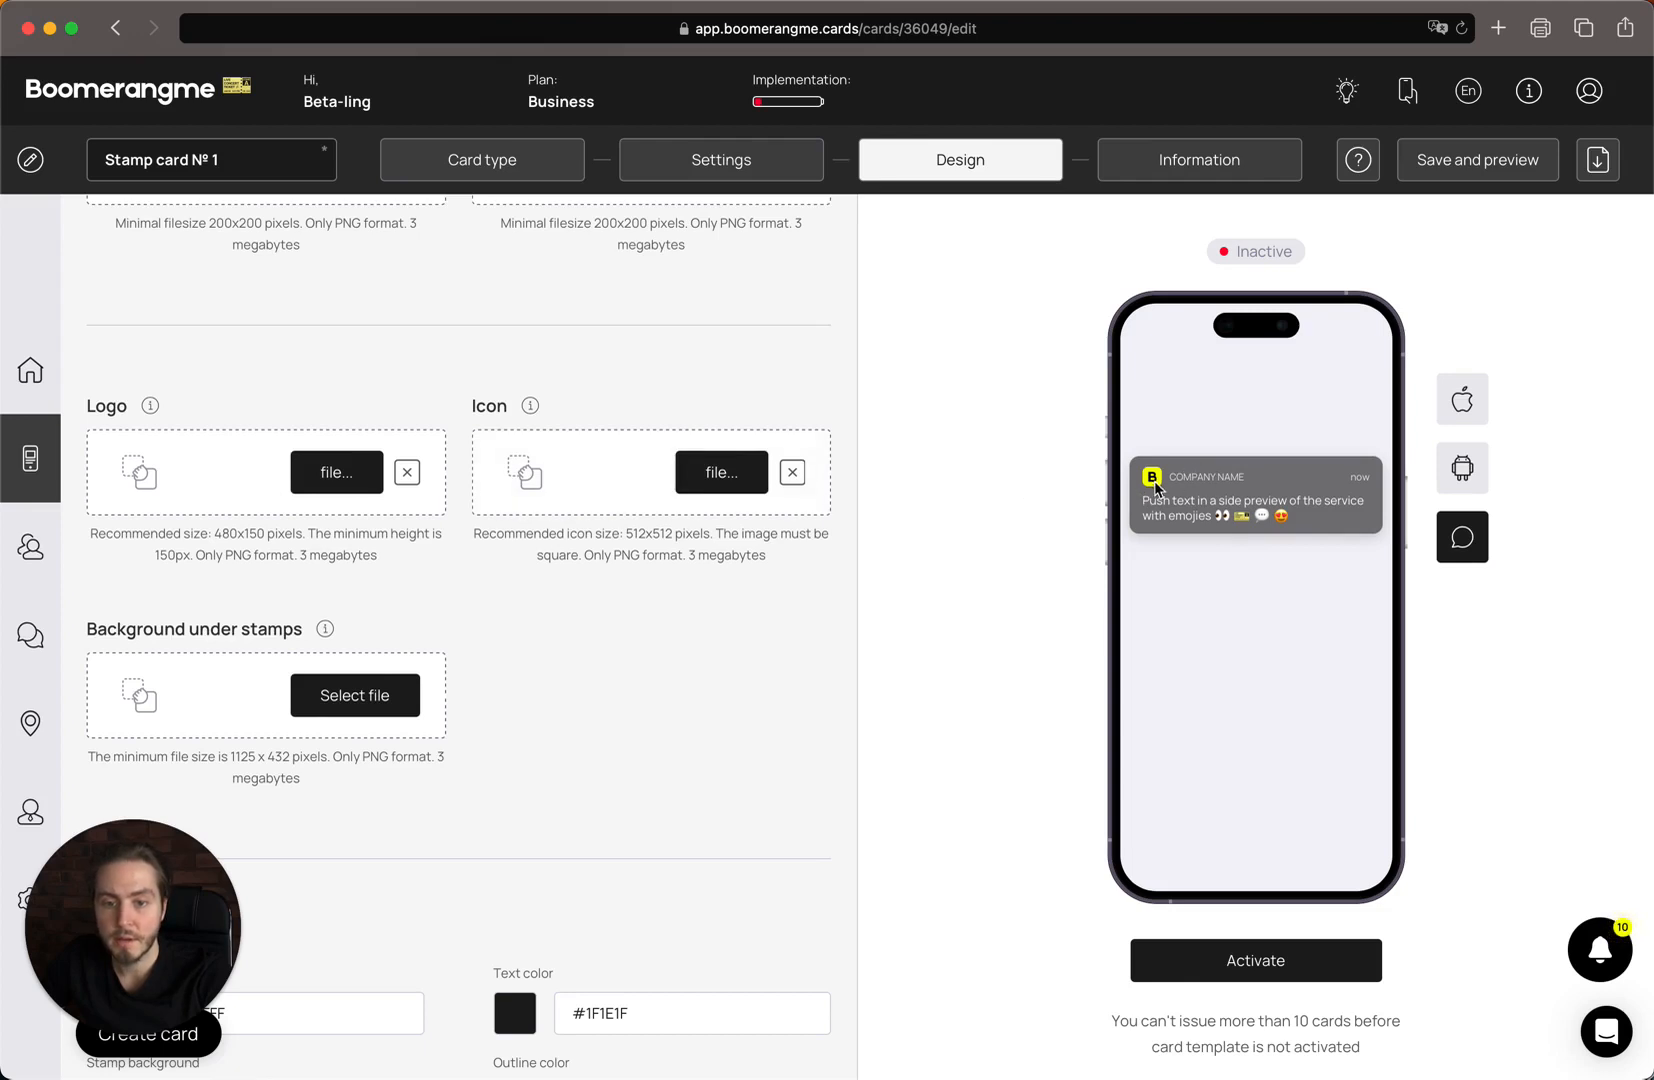
pyautogui.scroll(-2, 712, 563)
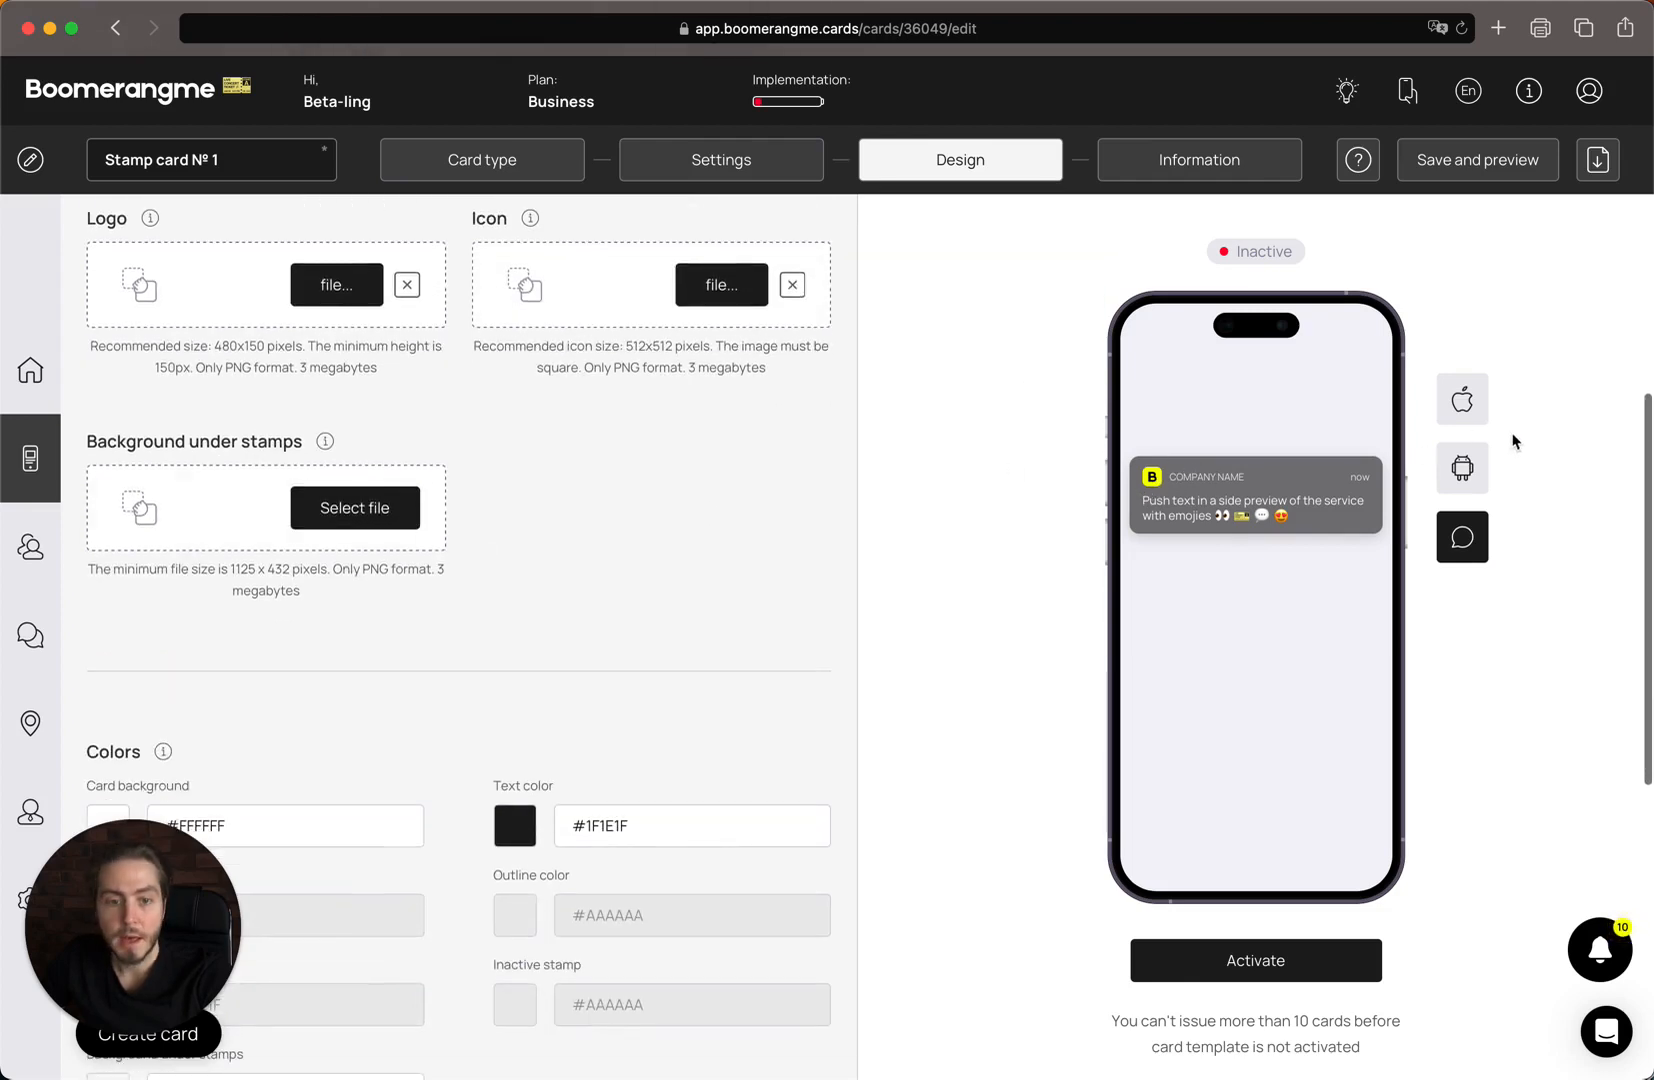
pyautogui.click(1478, 421)
pyautogui.scroll(1, 469, 527)
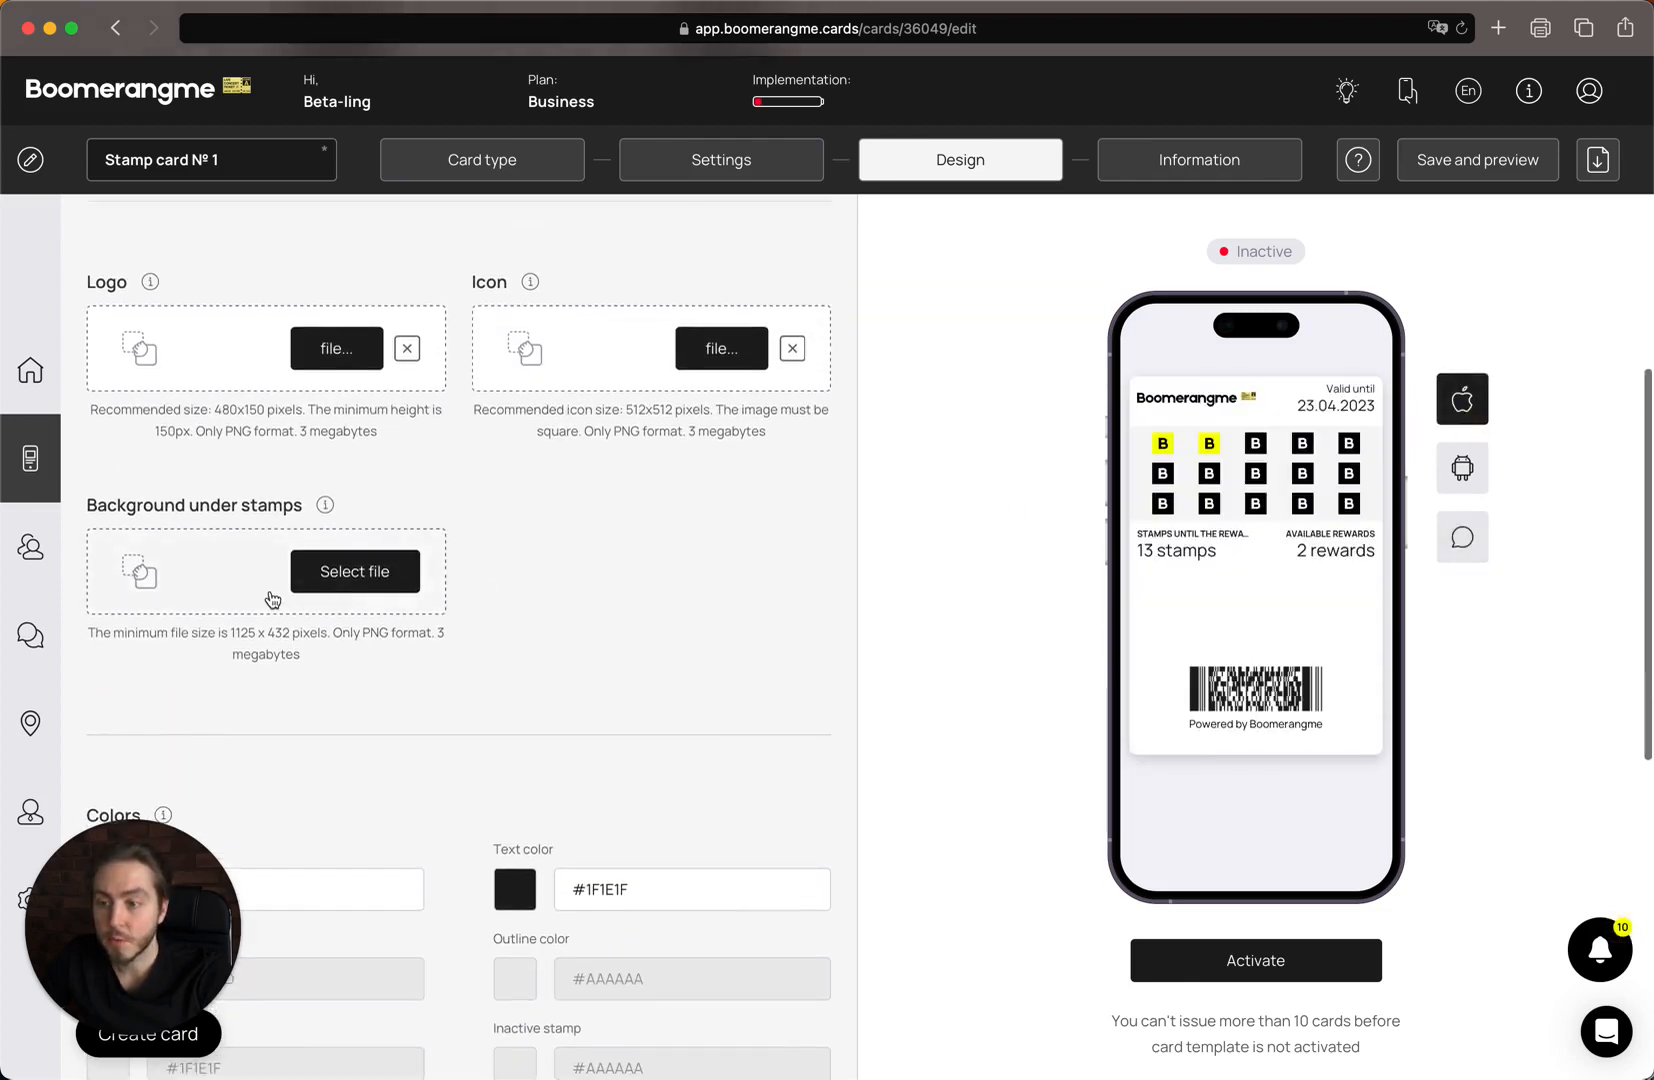
# Upload logo black.png as the background under stamps.
pyautogui.click(237, 583)
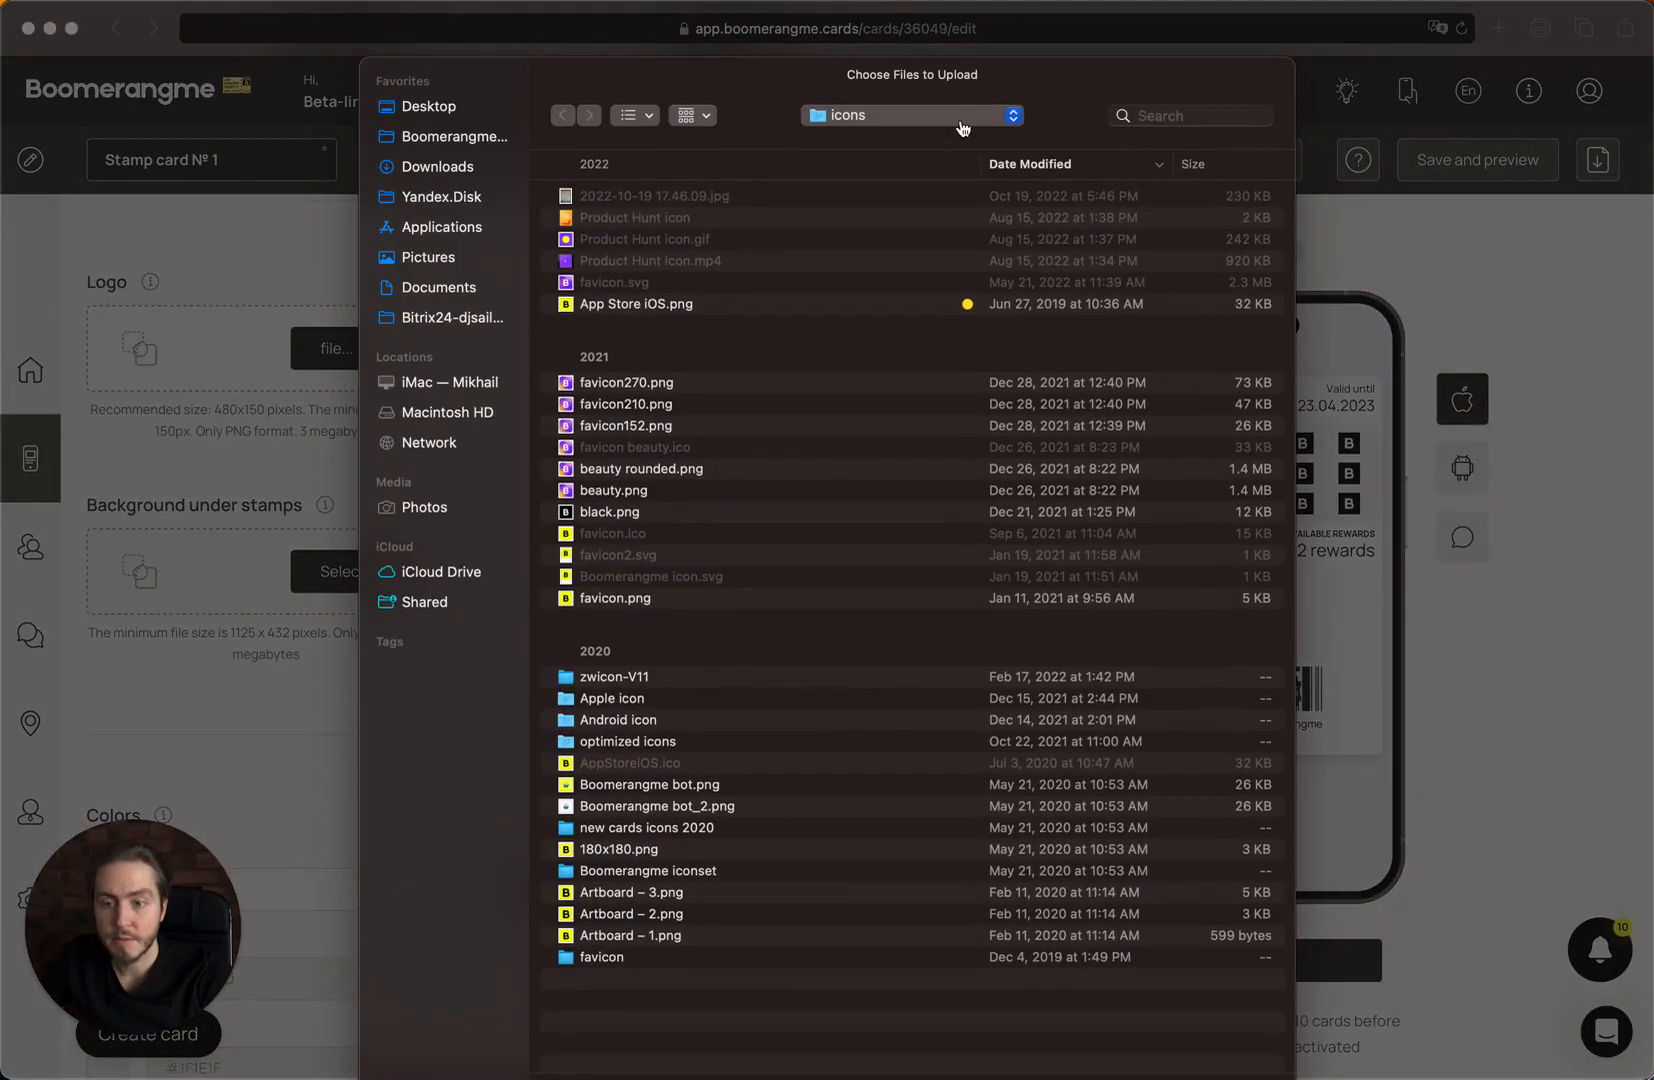
pyautogui.click(963, 125)
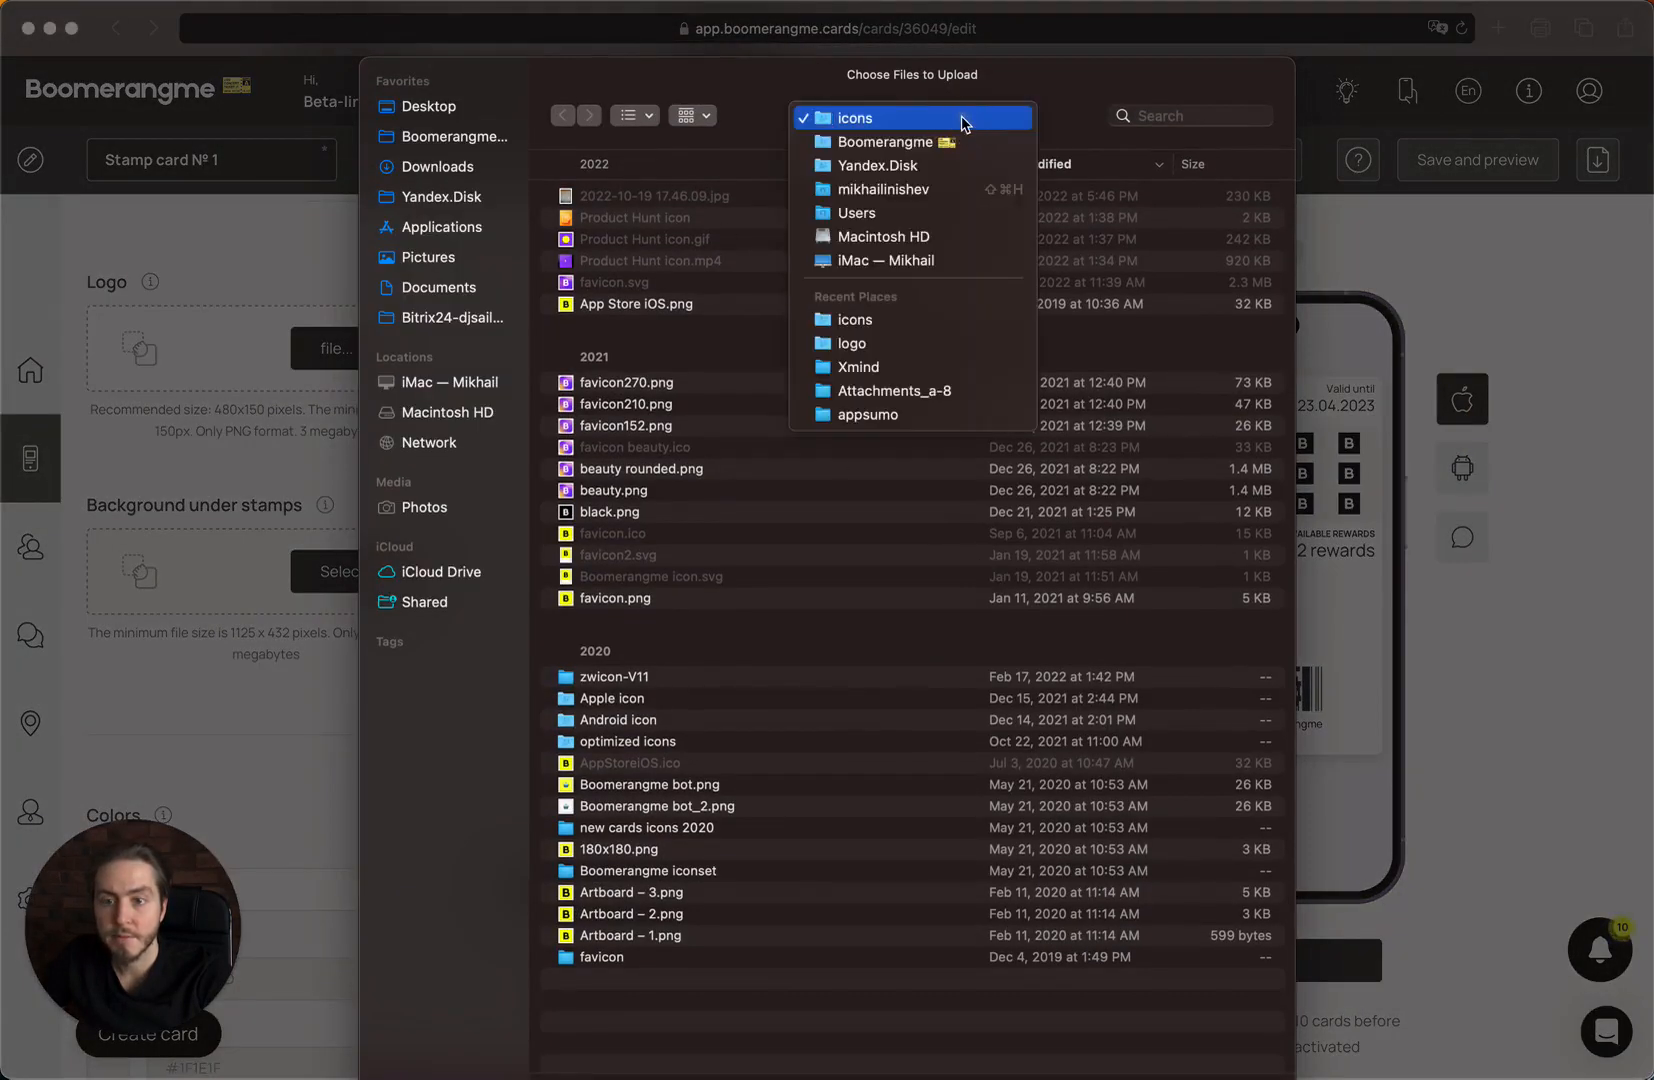
pyautogui.click(926, 352)
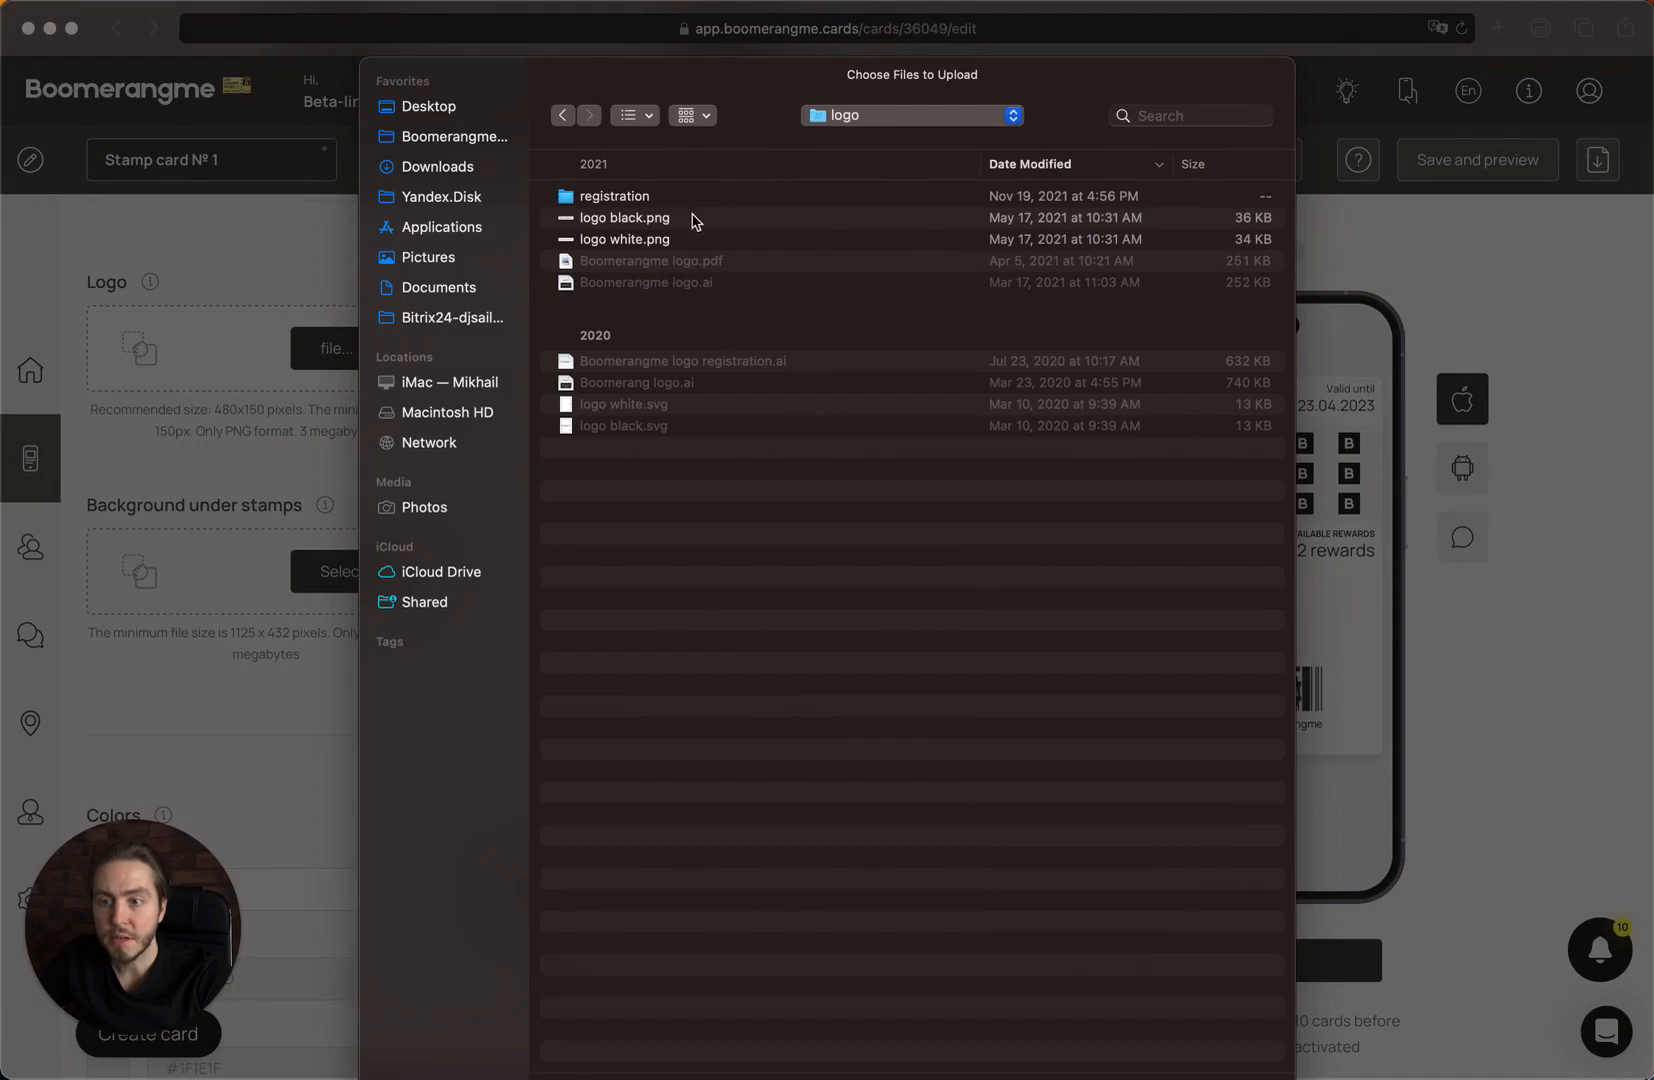
pyautogui.doubleClick(686, 219)
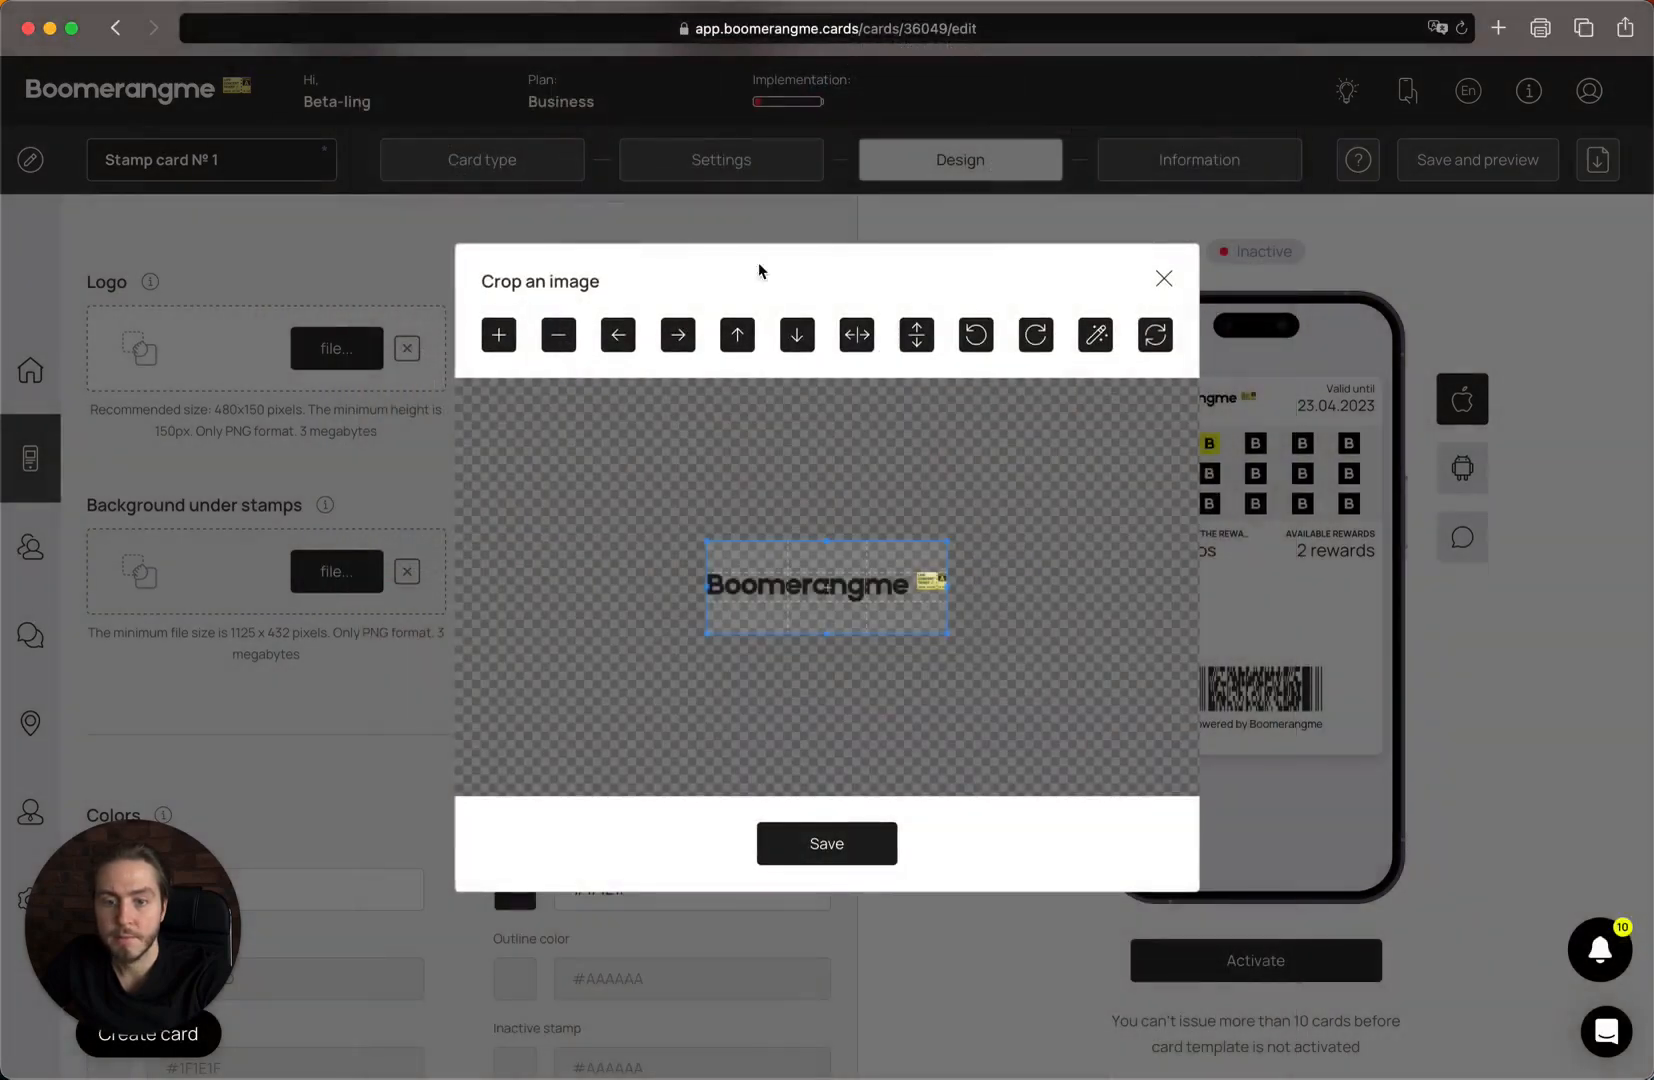
pyautogui.click(856, 860)
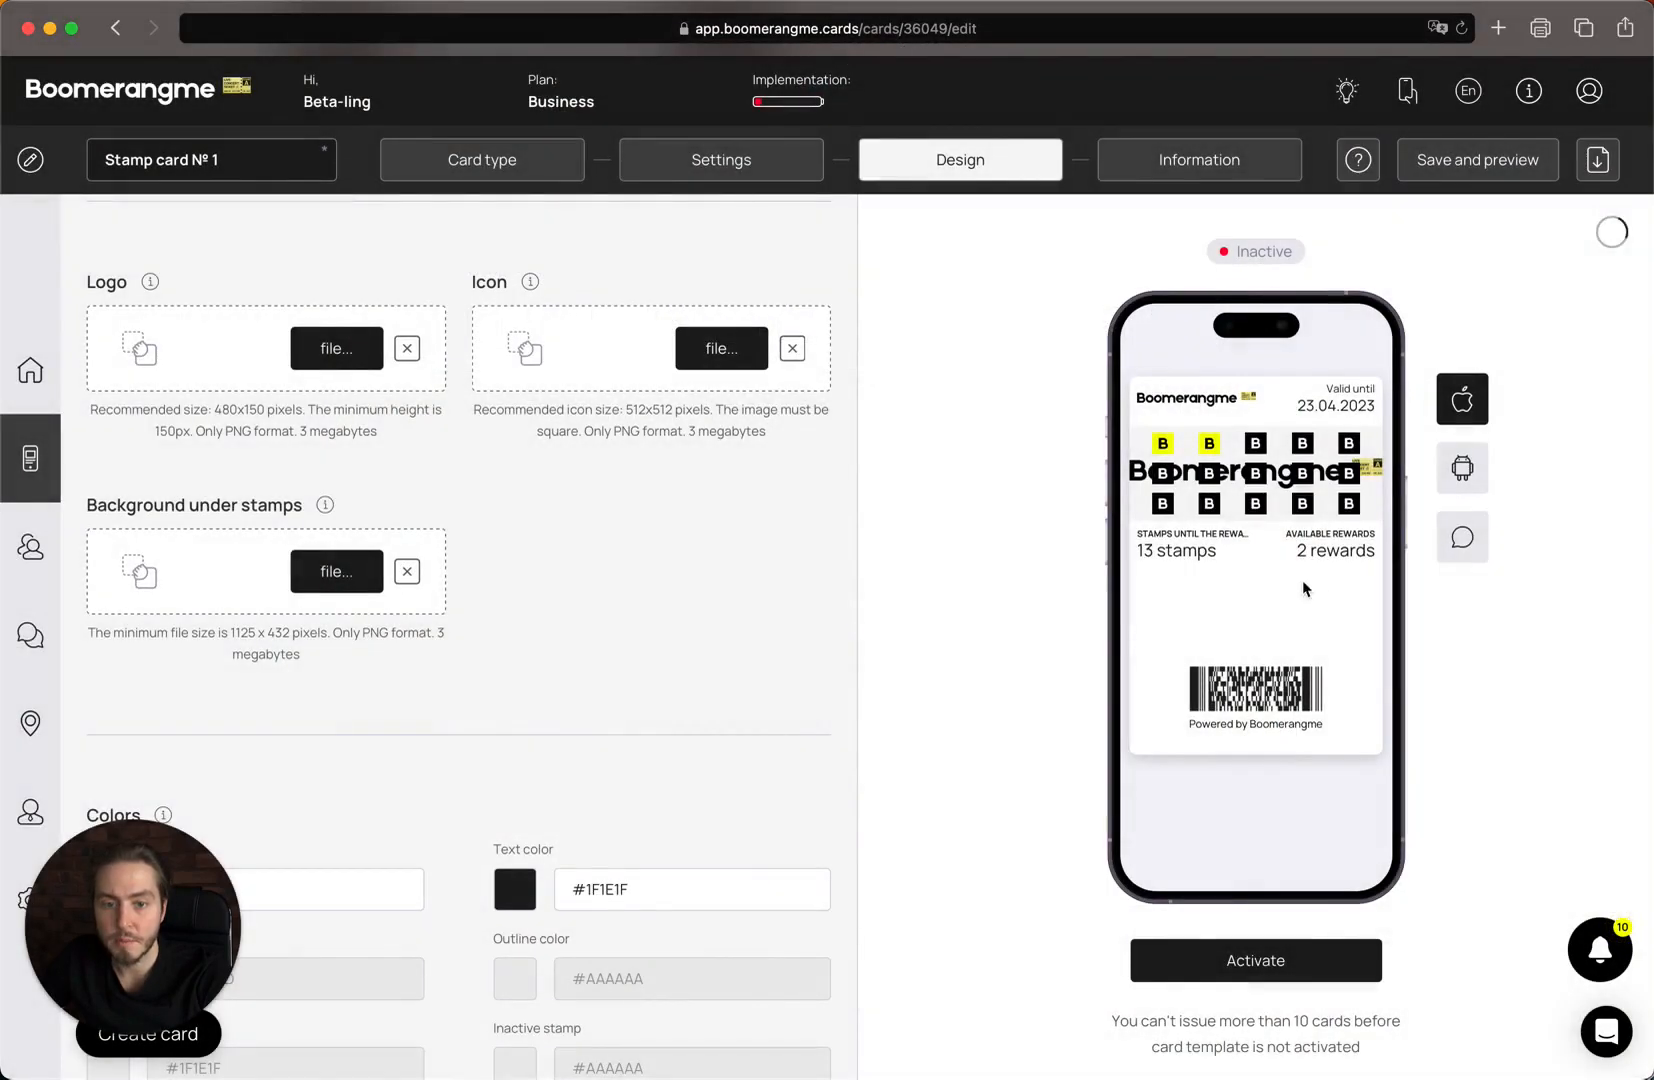
# Re-upload logo black.png as the stamps background, zoomed out slightly before saving.
pyautogui.scroll(-5, 1295, 582)
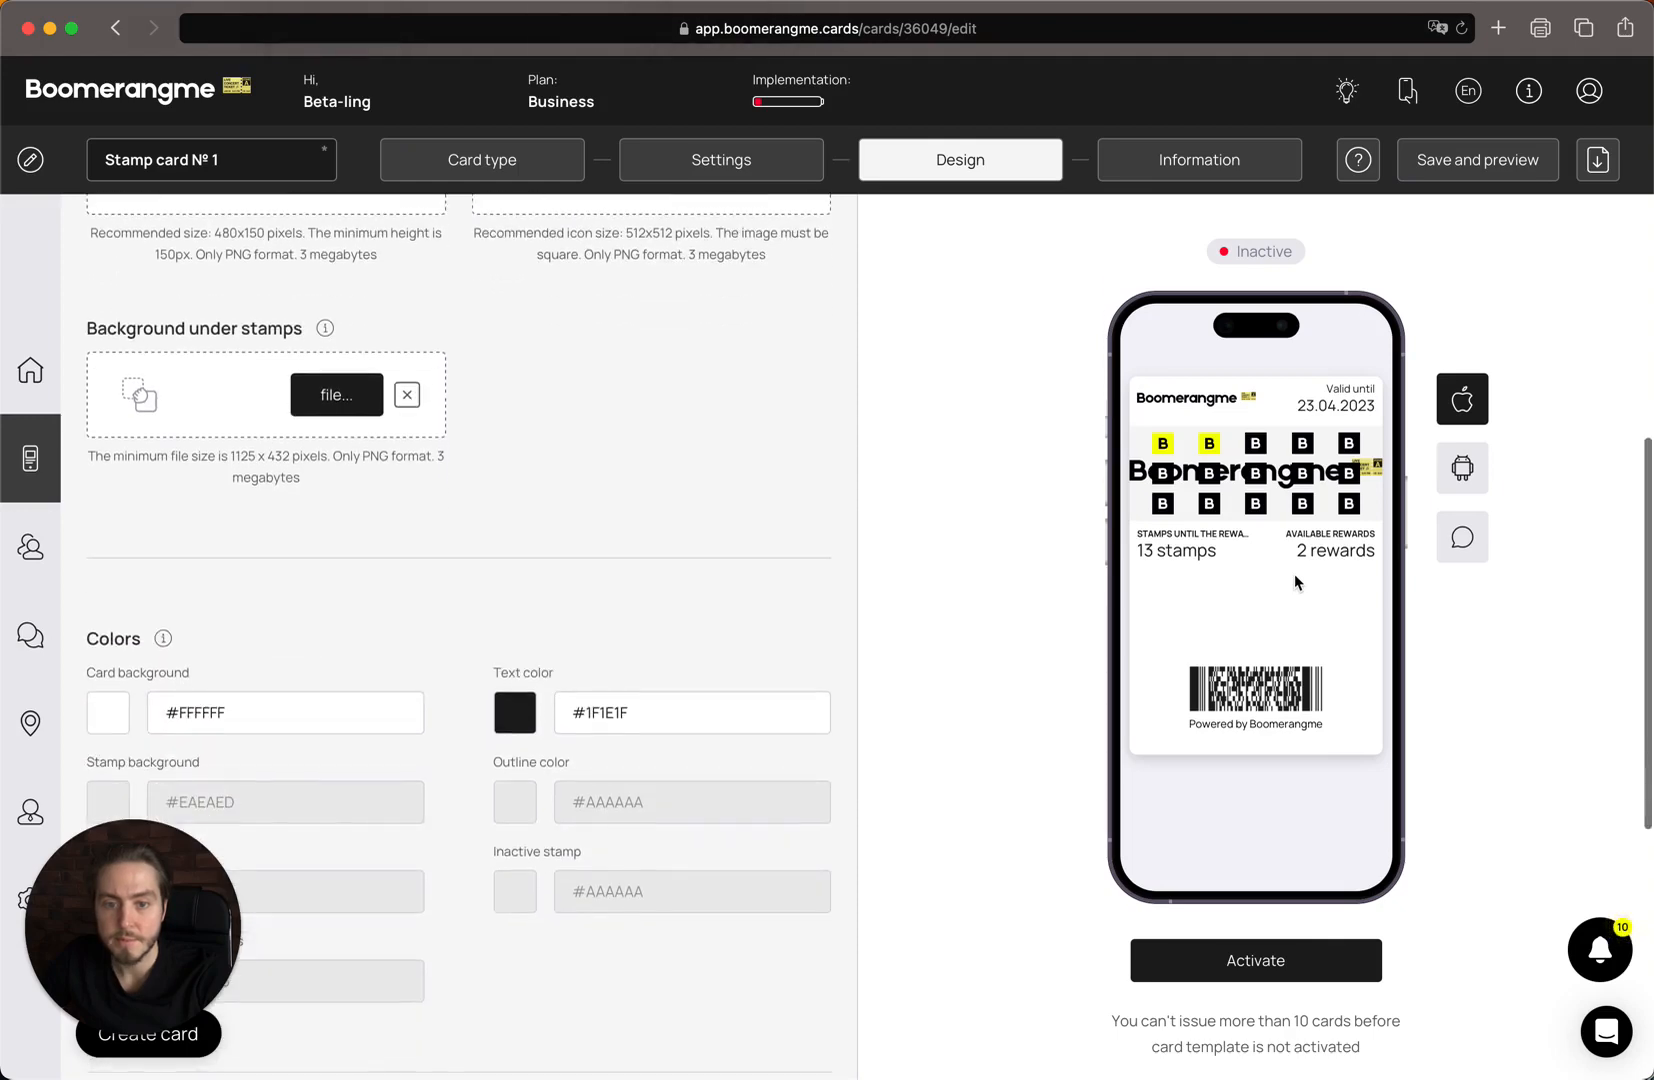
pyautogui.scroll(7, 653, 408)
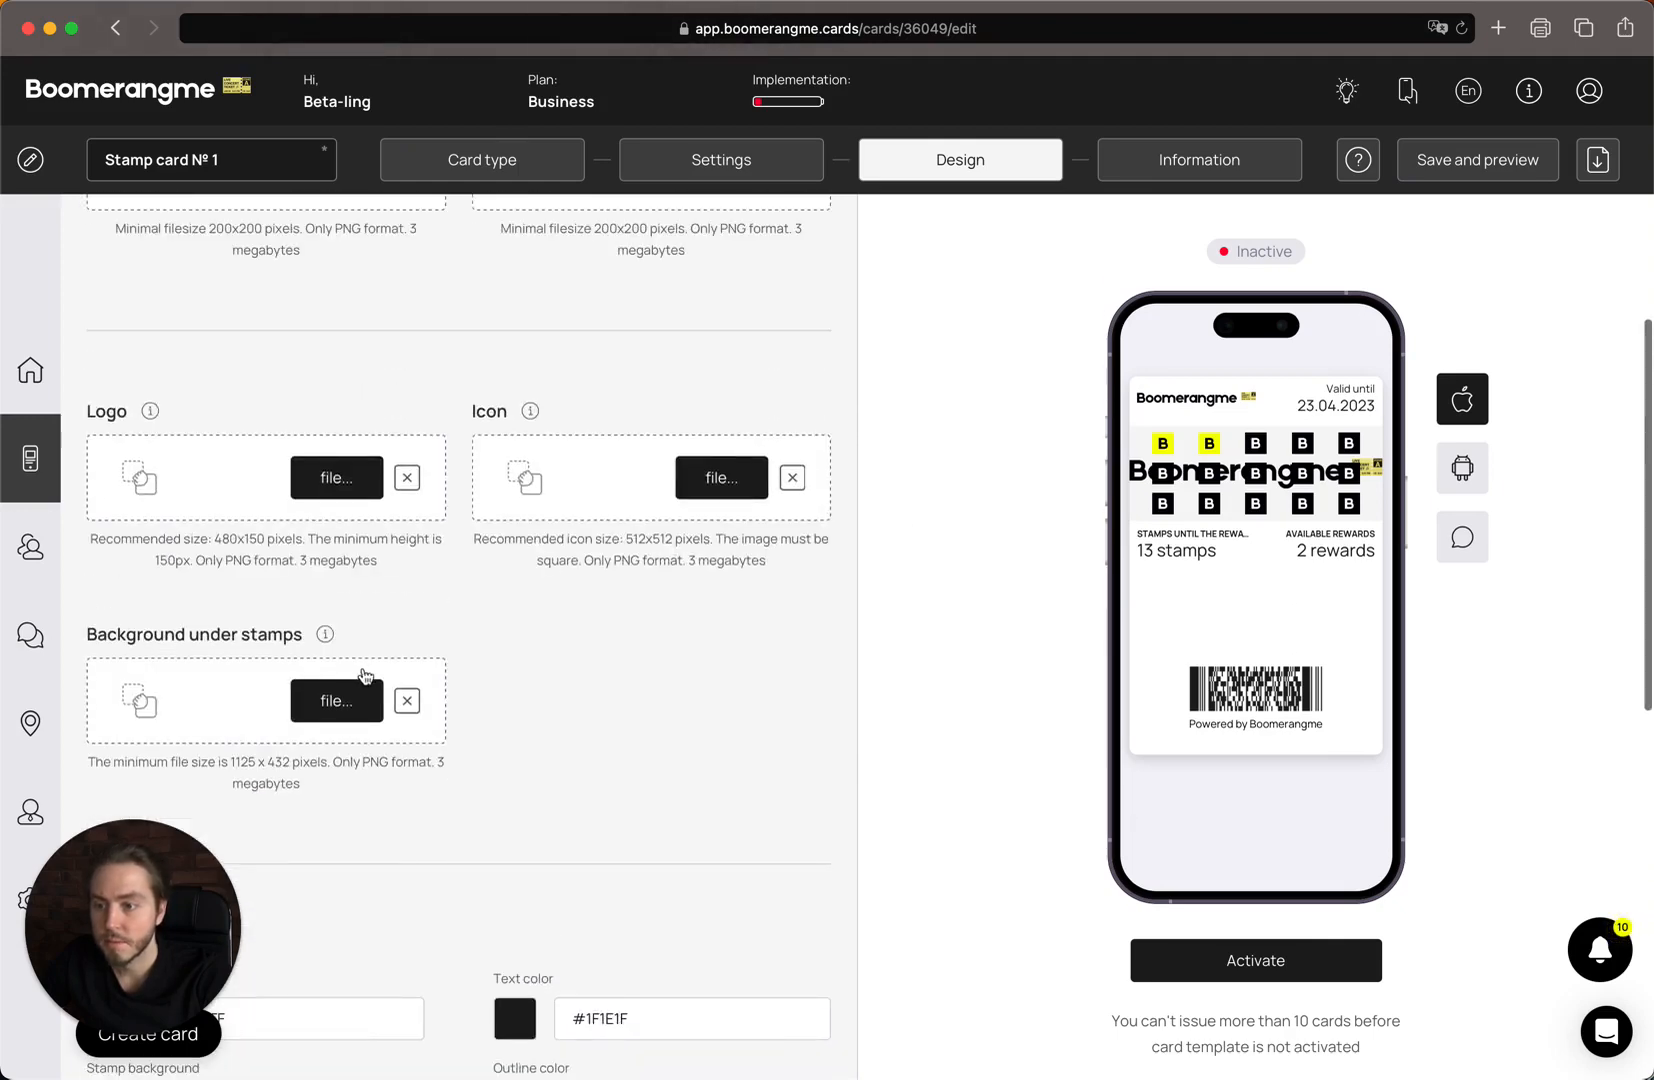
pyautogui.click(362, 700)
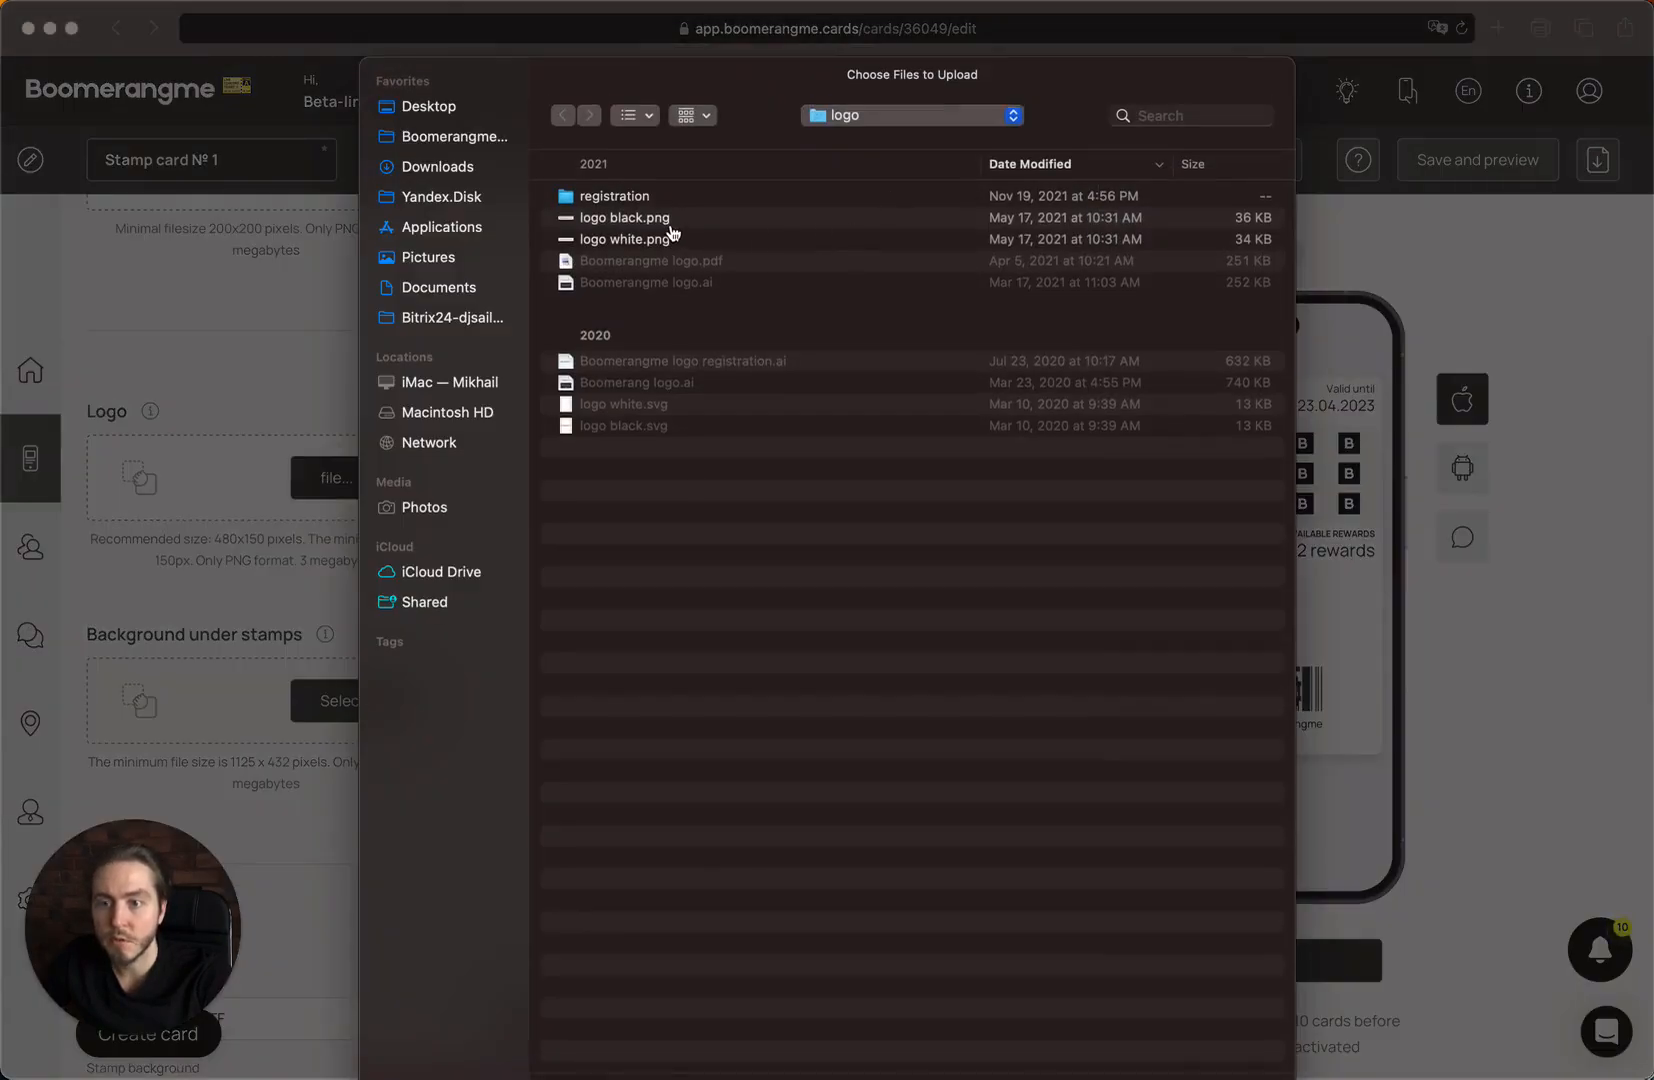
pyautogui.doubleClick(667, 222)
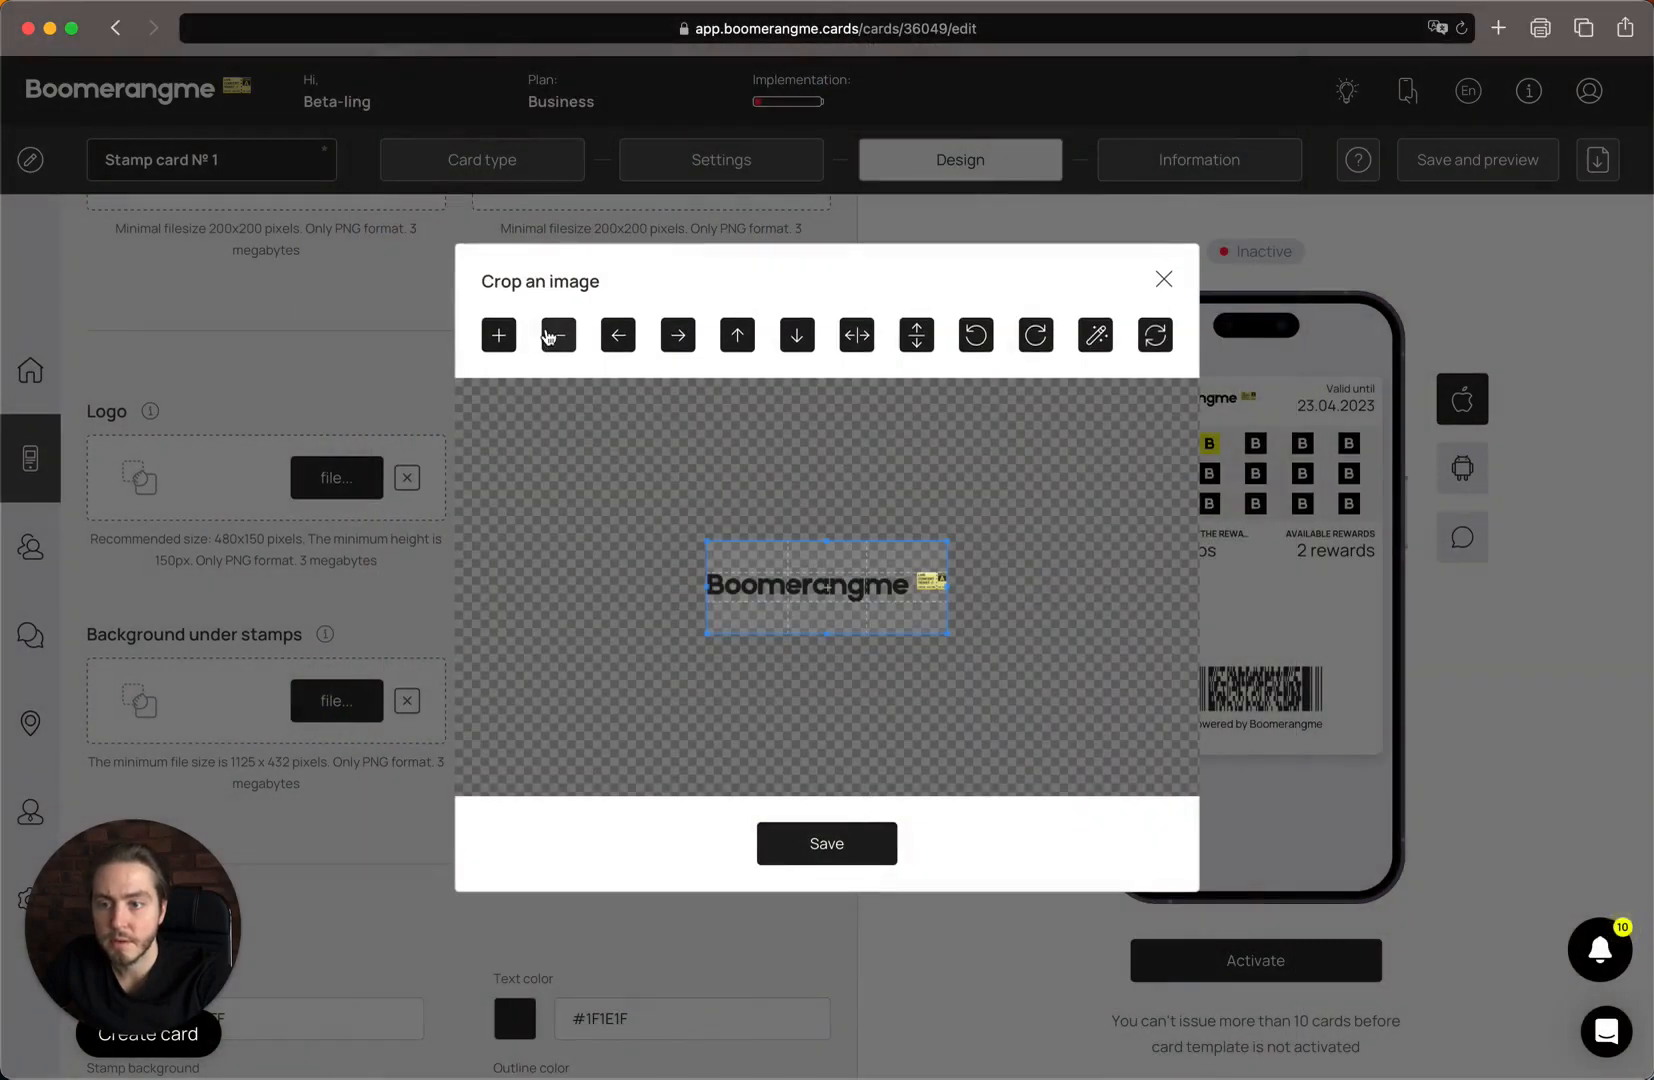
pyautogui.click(553, 336)
pyautogui.click(845, 835)
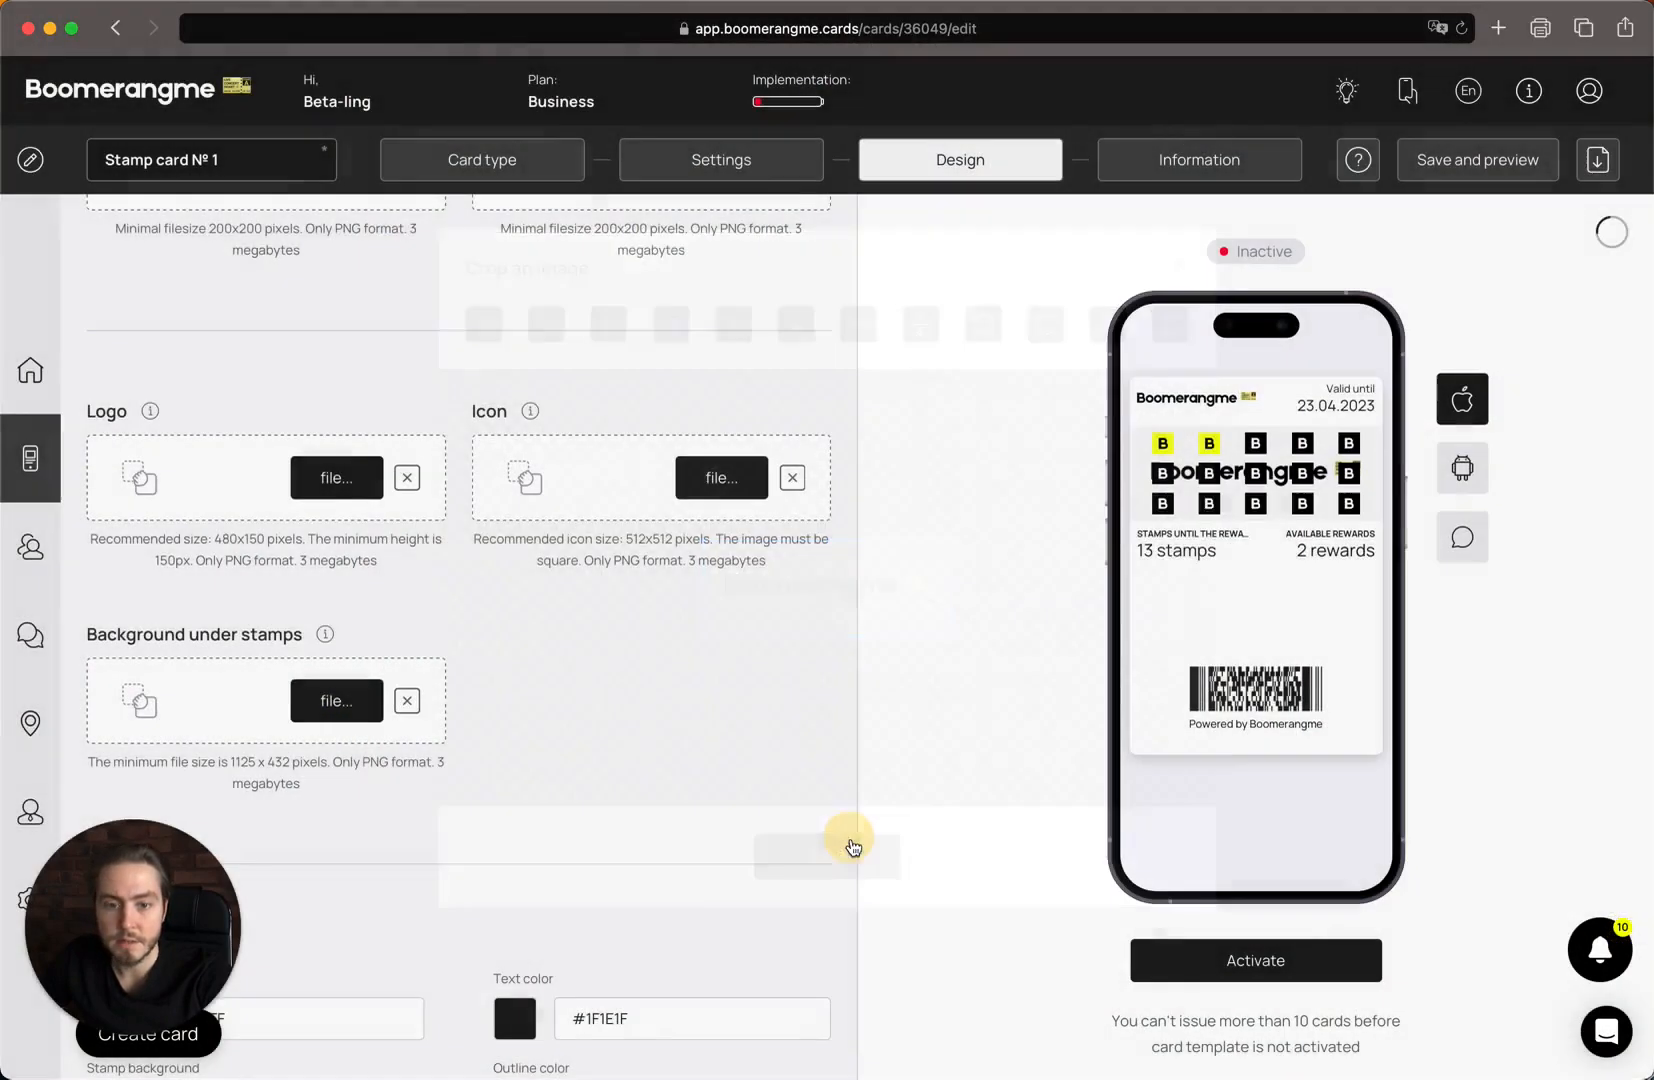
pyautogui.scroll(-3, 787, 612)
pyautogui.scroll(10, 787, 612)
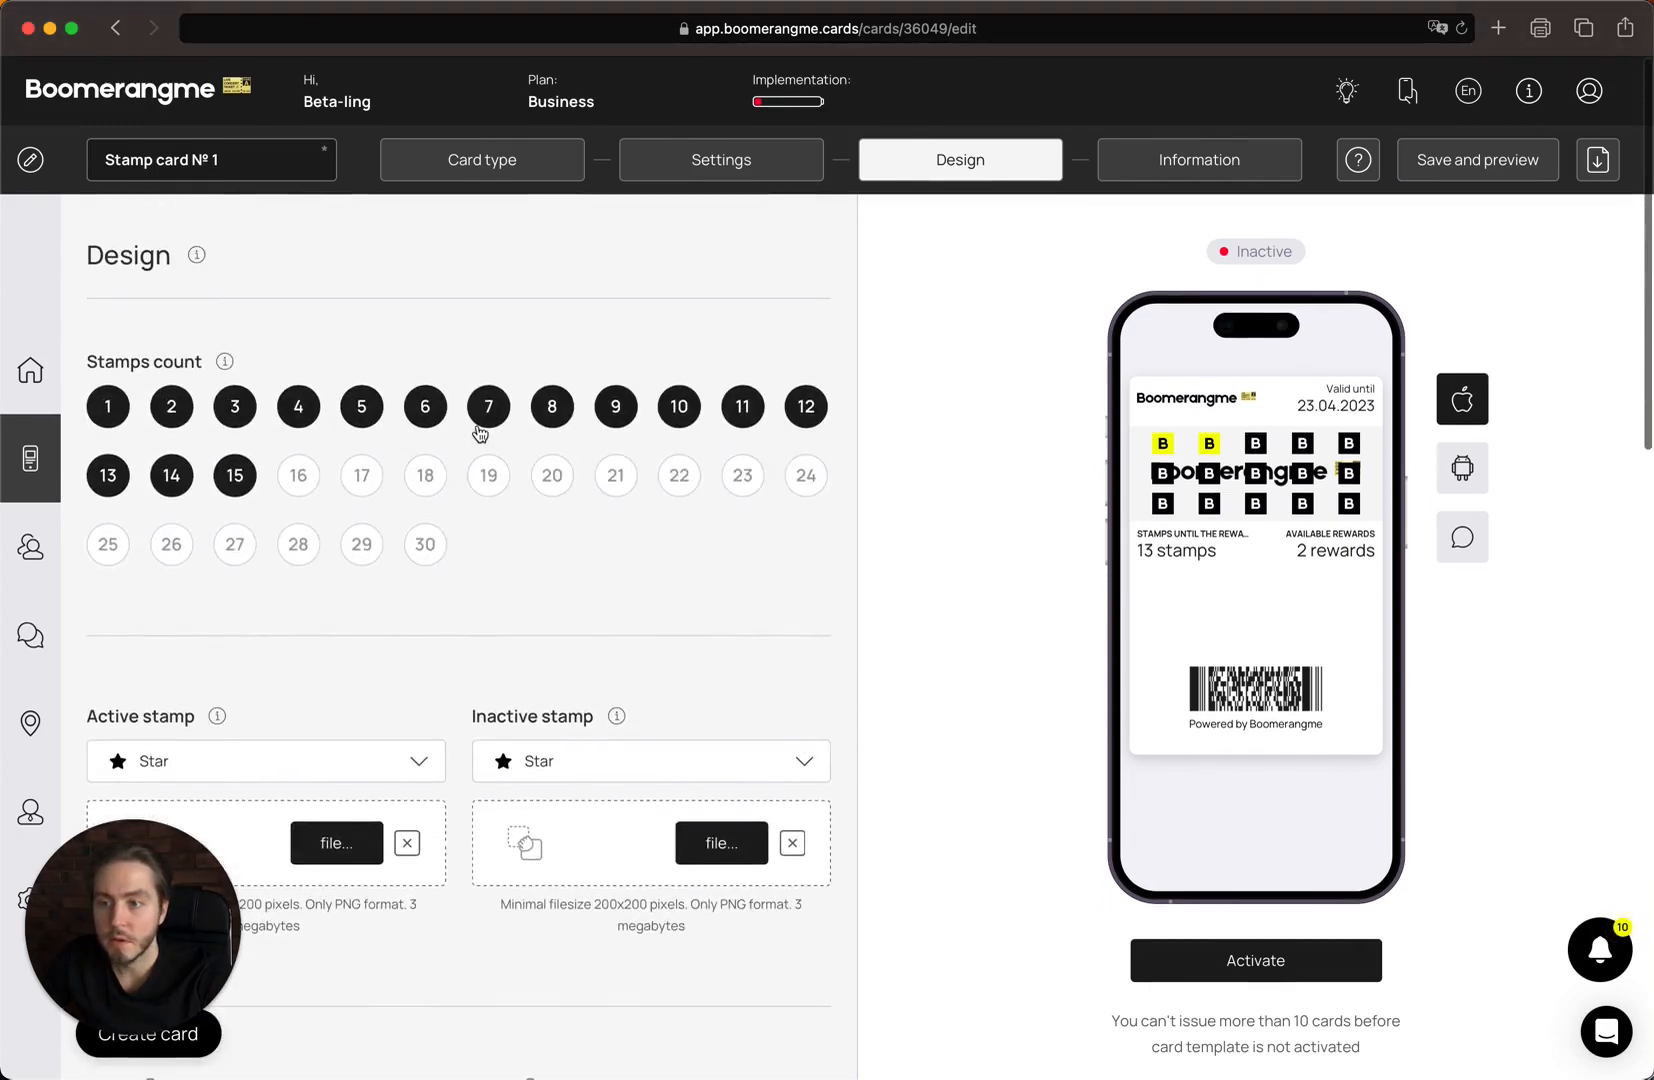
# Change the stamps count from 15 to 10.
pyautogui.click(662, 412)
pyautogui.scroll(-5, 796, 760)
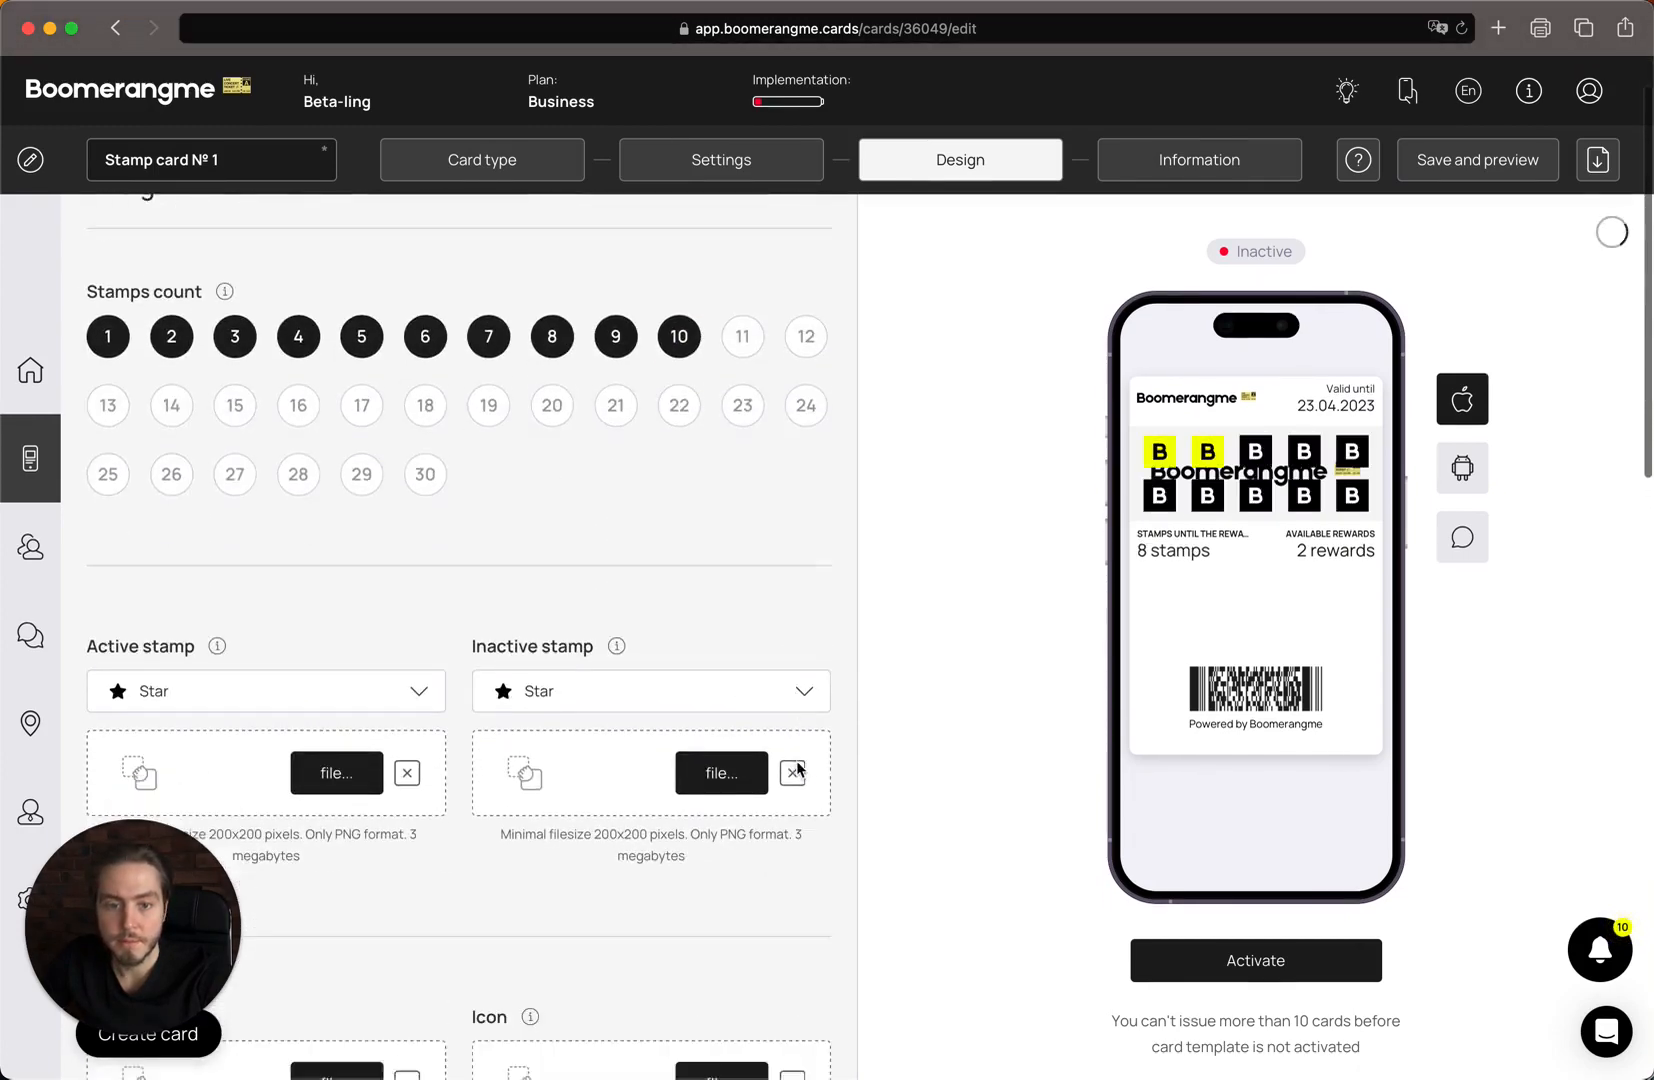
pyautogui.scroll(-6, 797, 768)
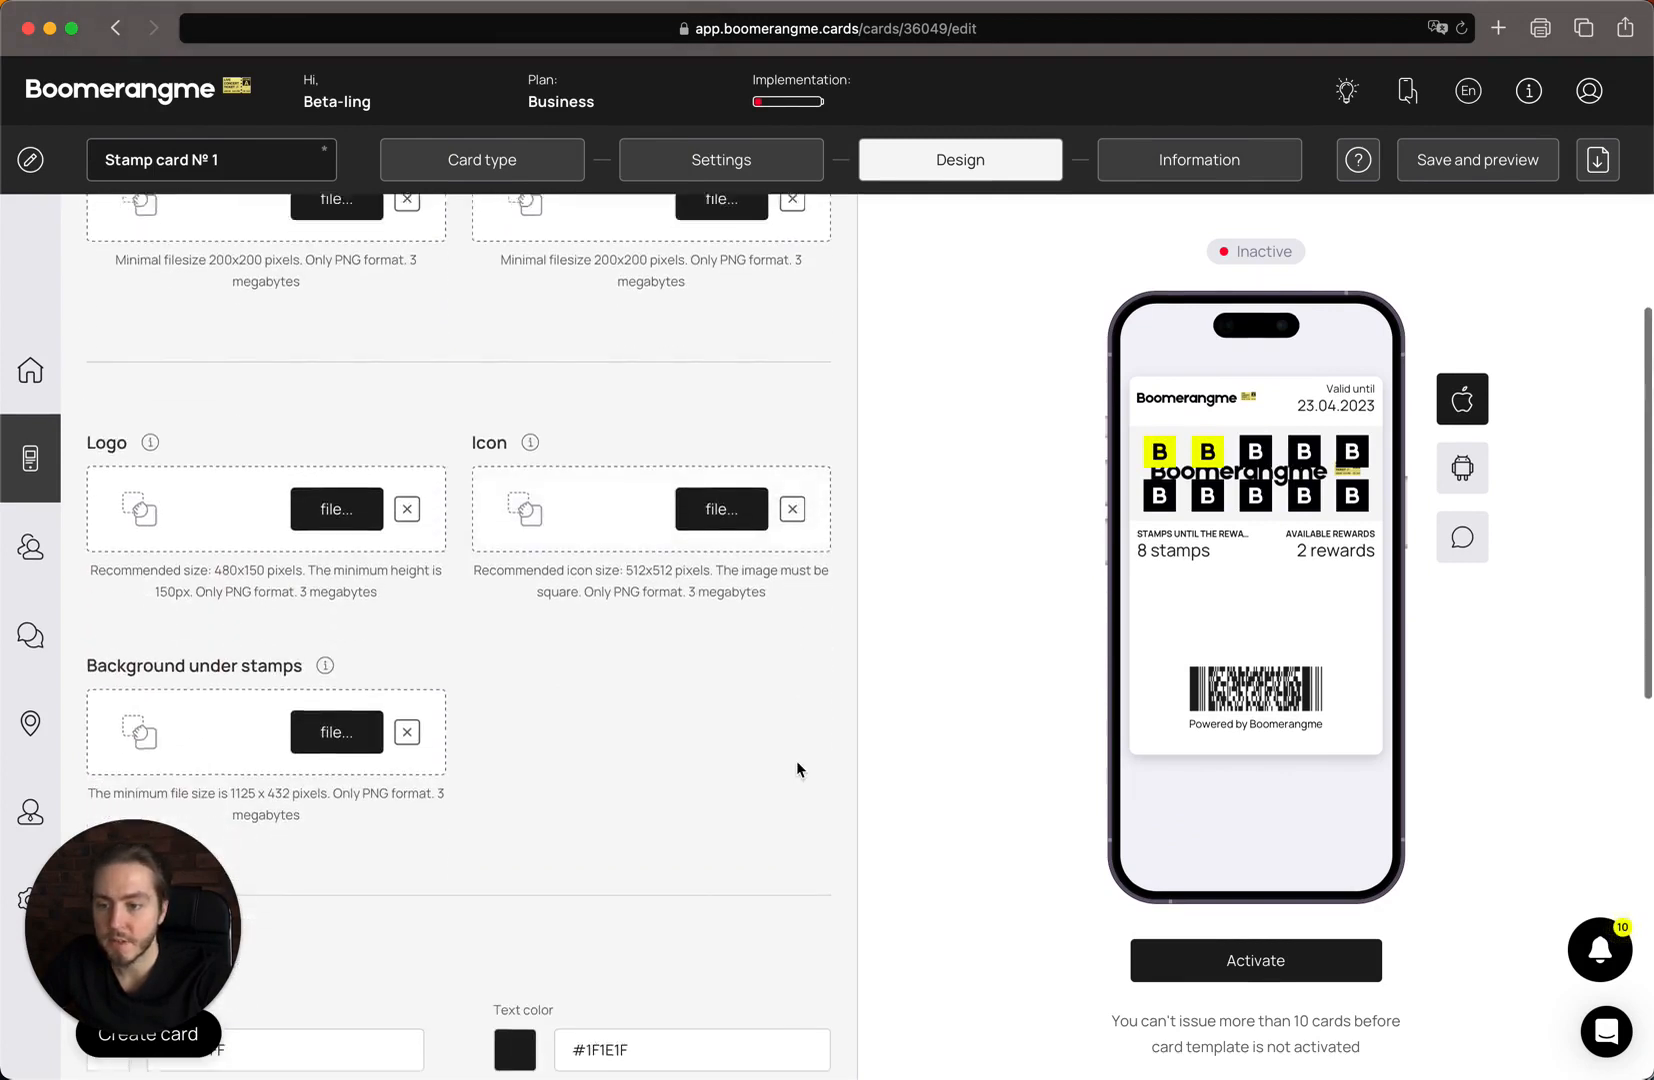
pyautogui.scroll(-3, 797, 768)
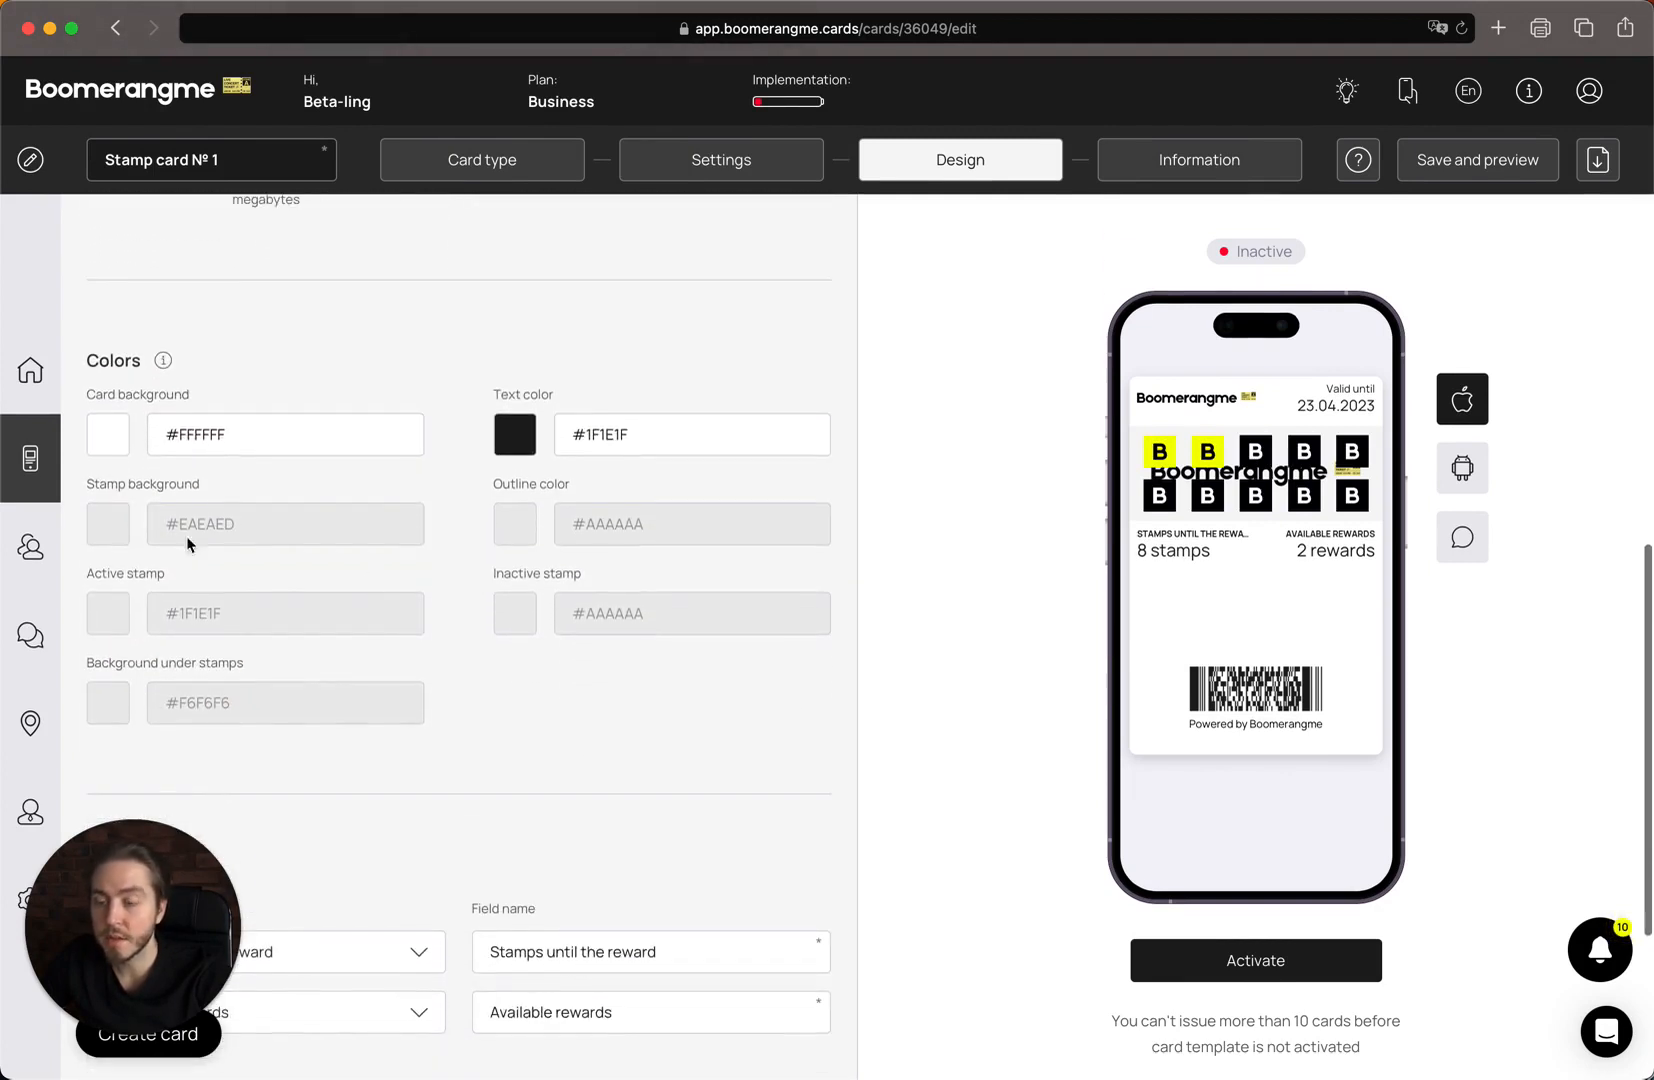
pyautogui.scroll(-1, 280, 447)
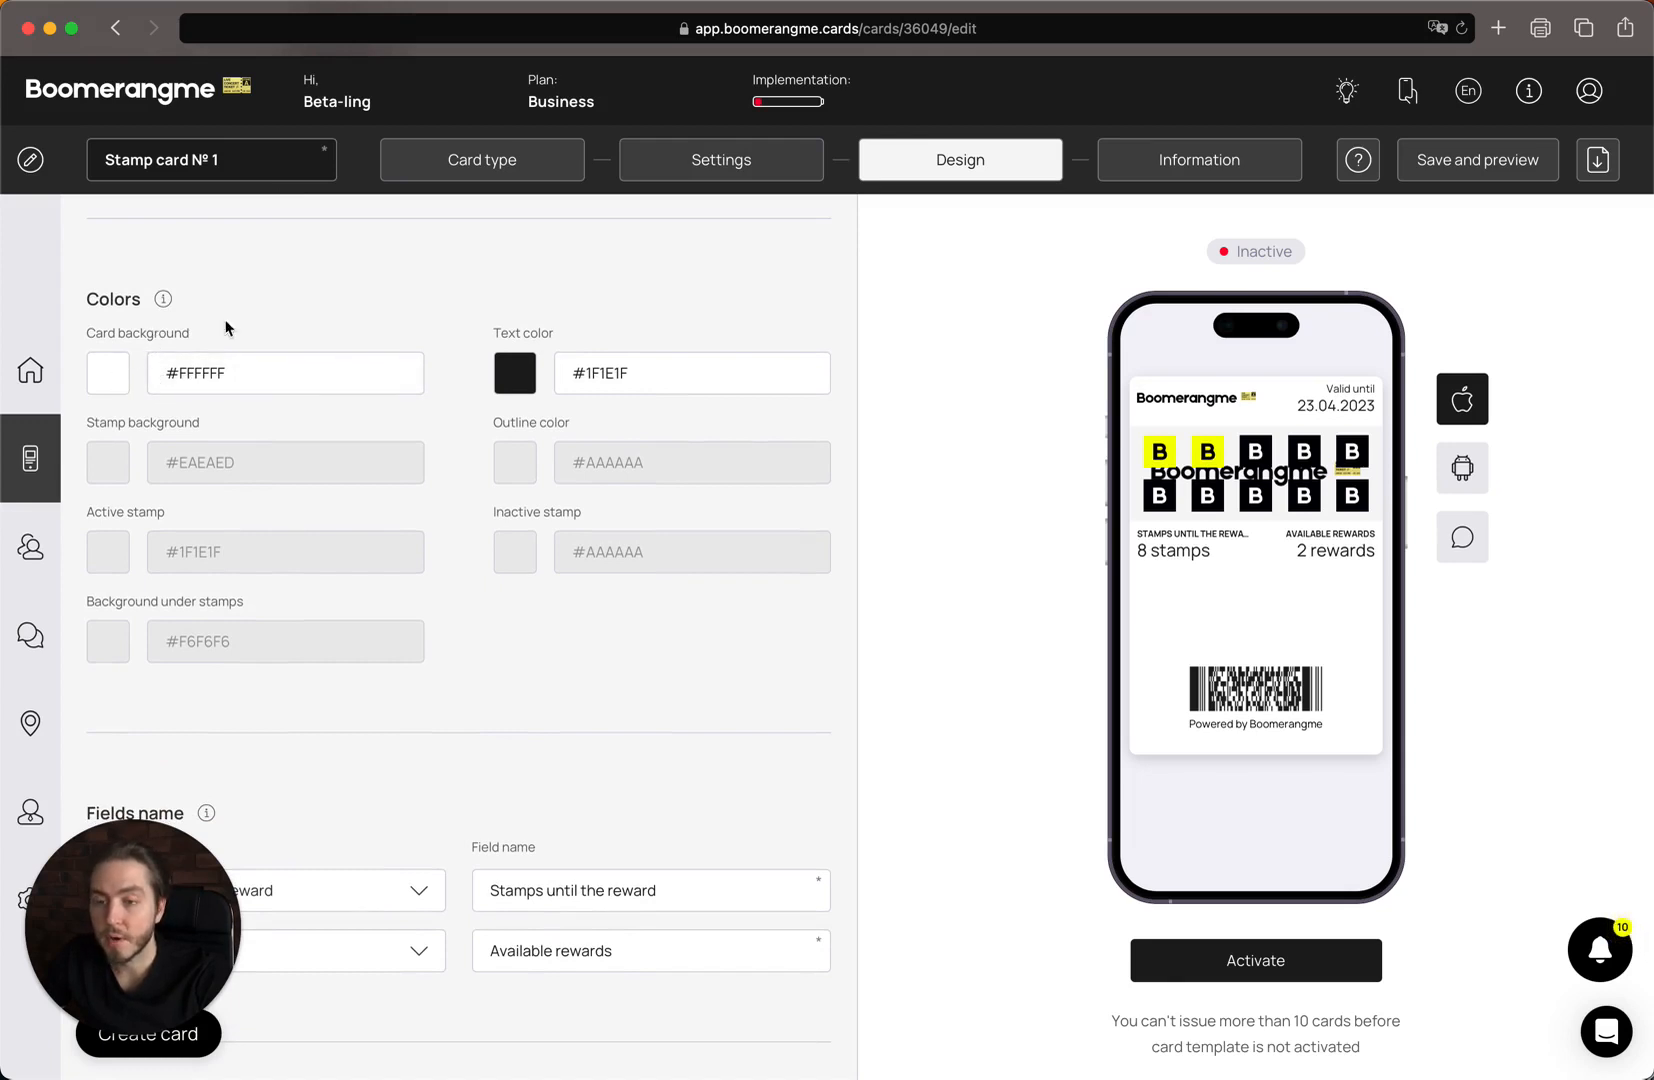
# Review the Stamp background and Outline color settings in the Colors section.
pyautogui.doubleClick(135, 422)
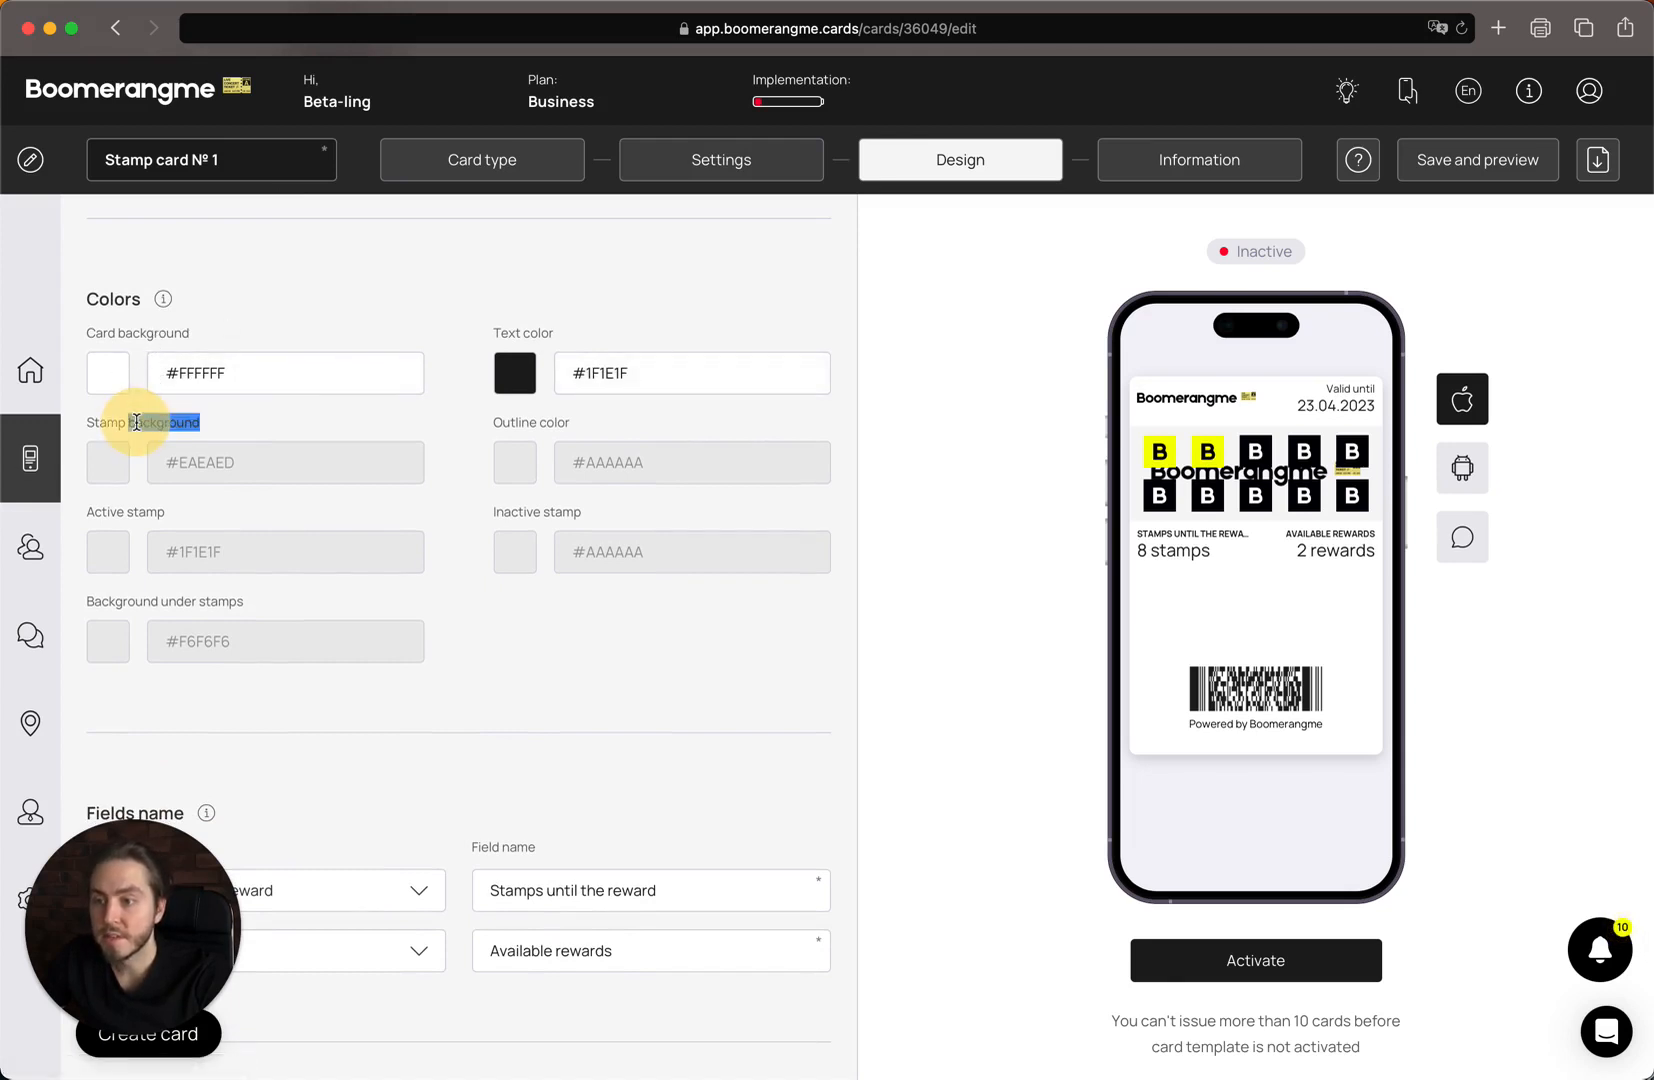
pyautogui.doubleClick(521, 422)
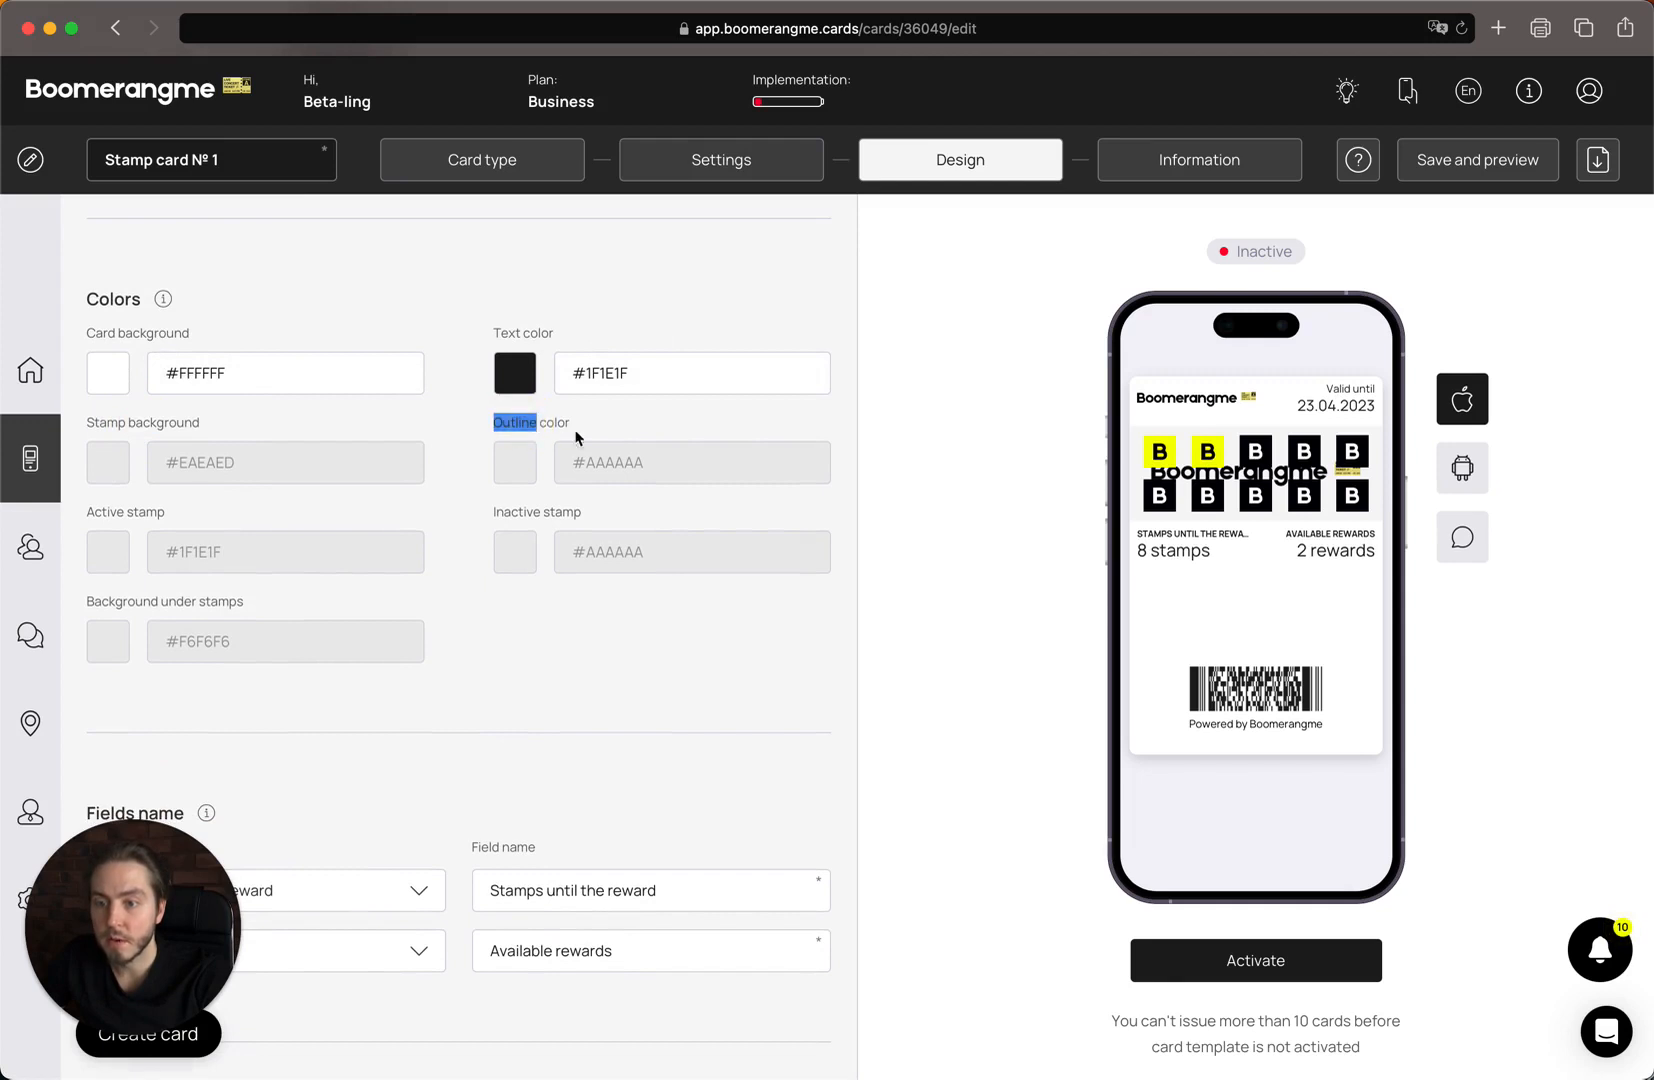
pyautogui.click(178, 530)
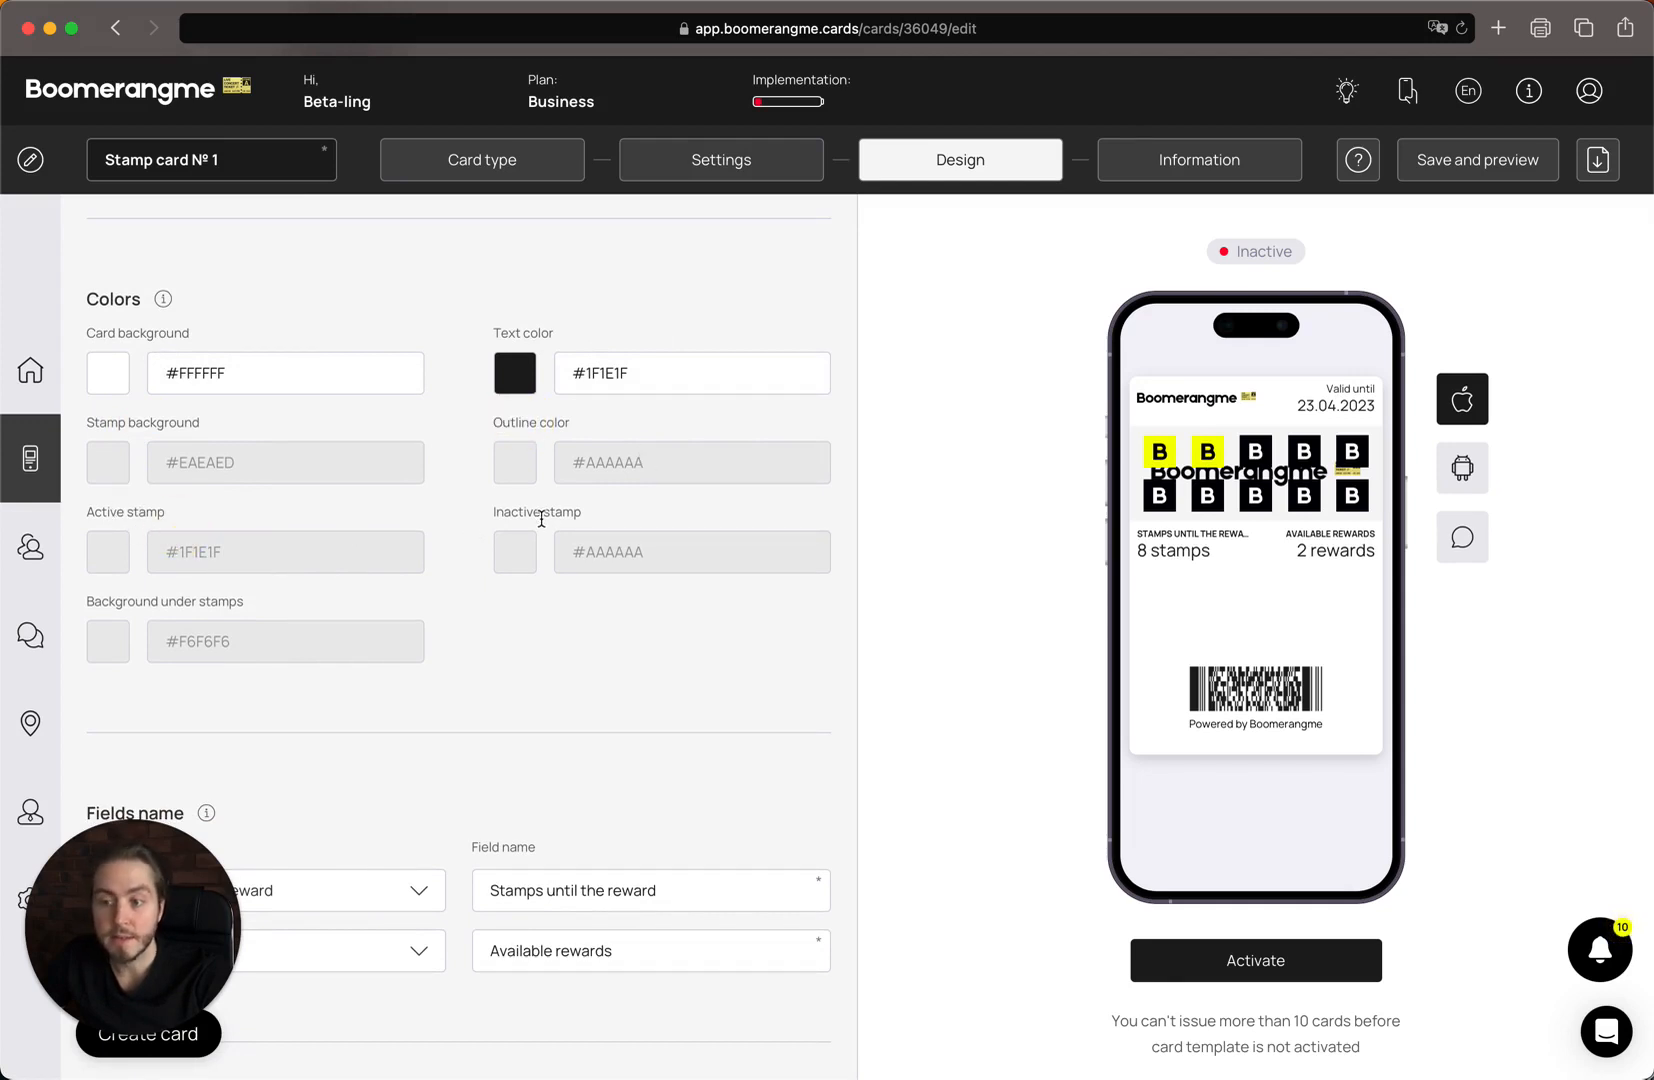
pyautogui.scroll(-2, 245, 605)
pyautogui.moveTo(90, 554); pyautogui.dragTo(240, 553)
pyautogui.click(137, 603)
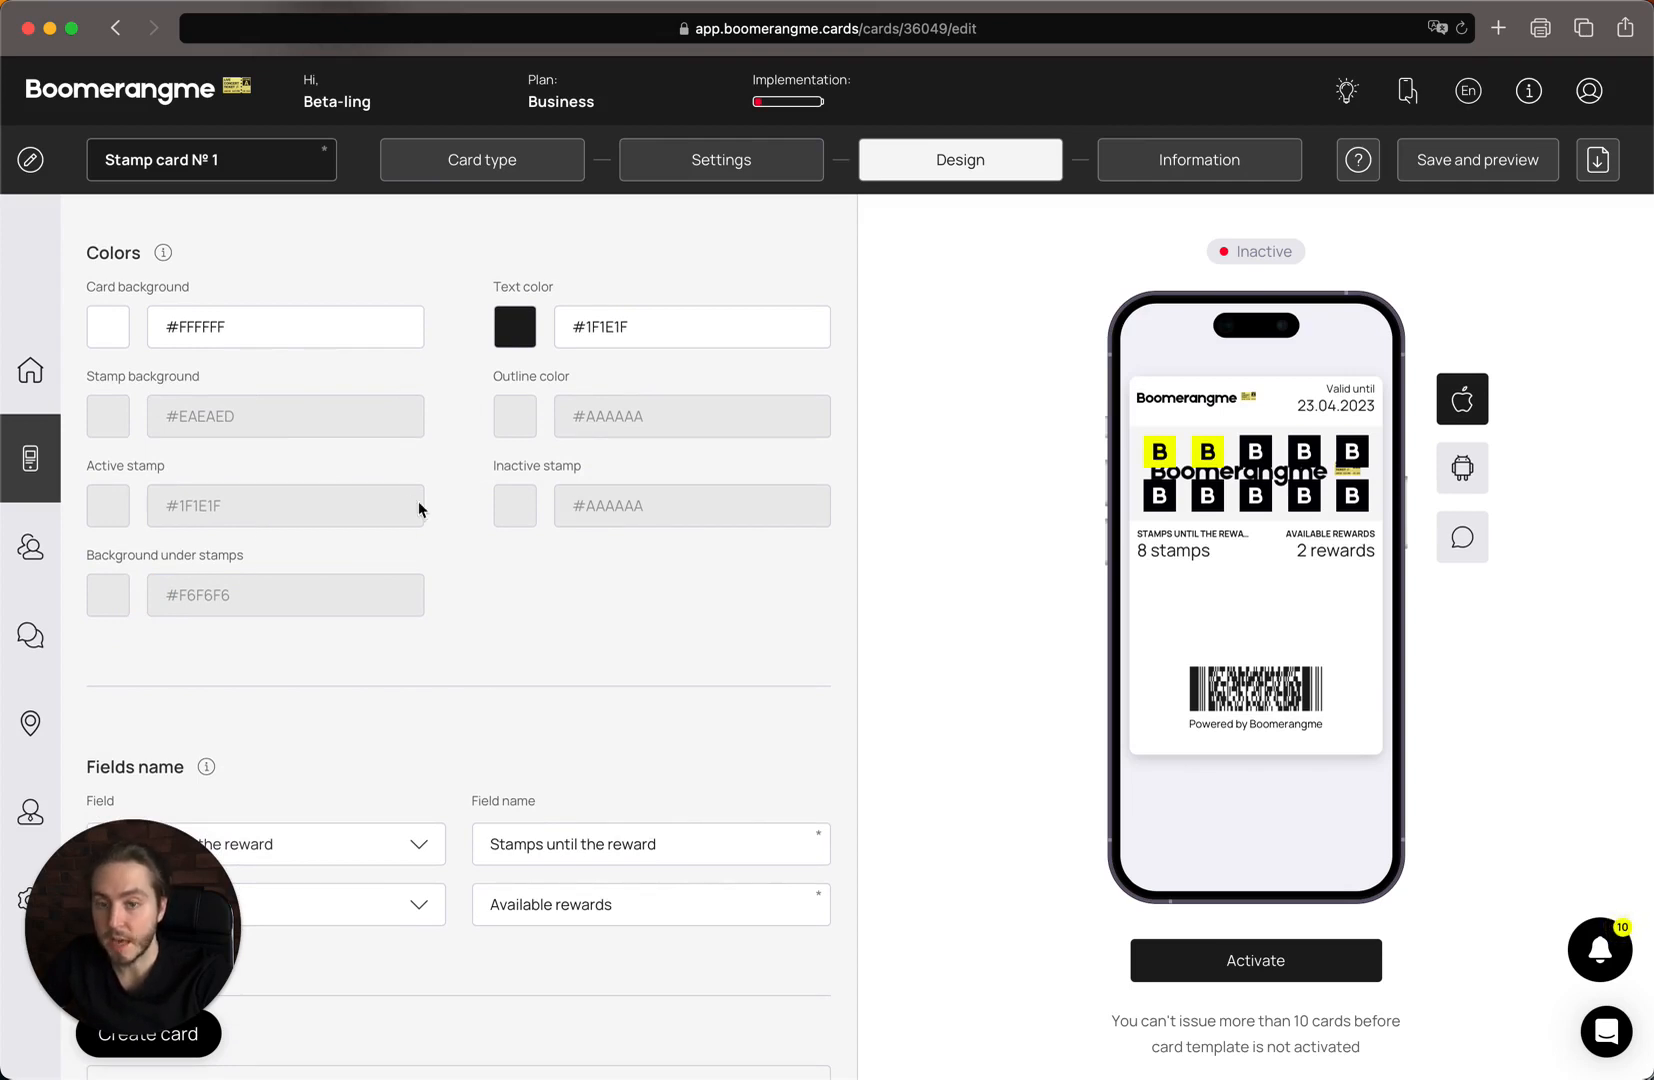
# Review the Fields name options and the Stamps until reward and Available rewards labels, leaving them unchanged.
pyautogui.scroll(-5, 276, 587)
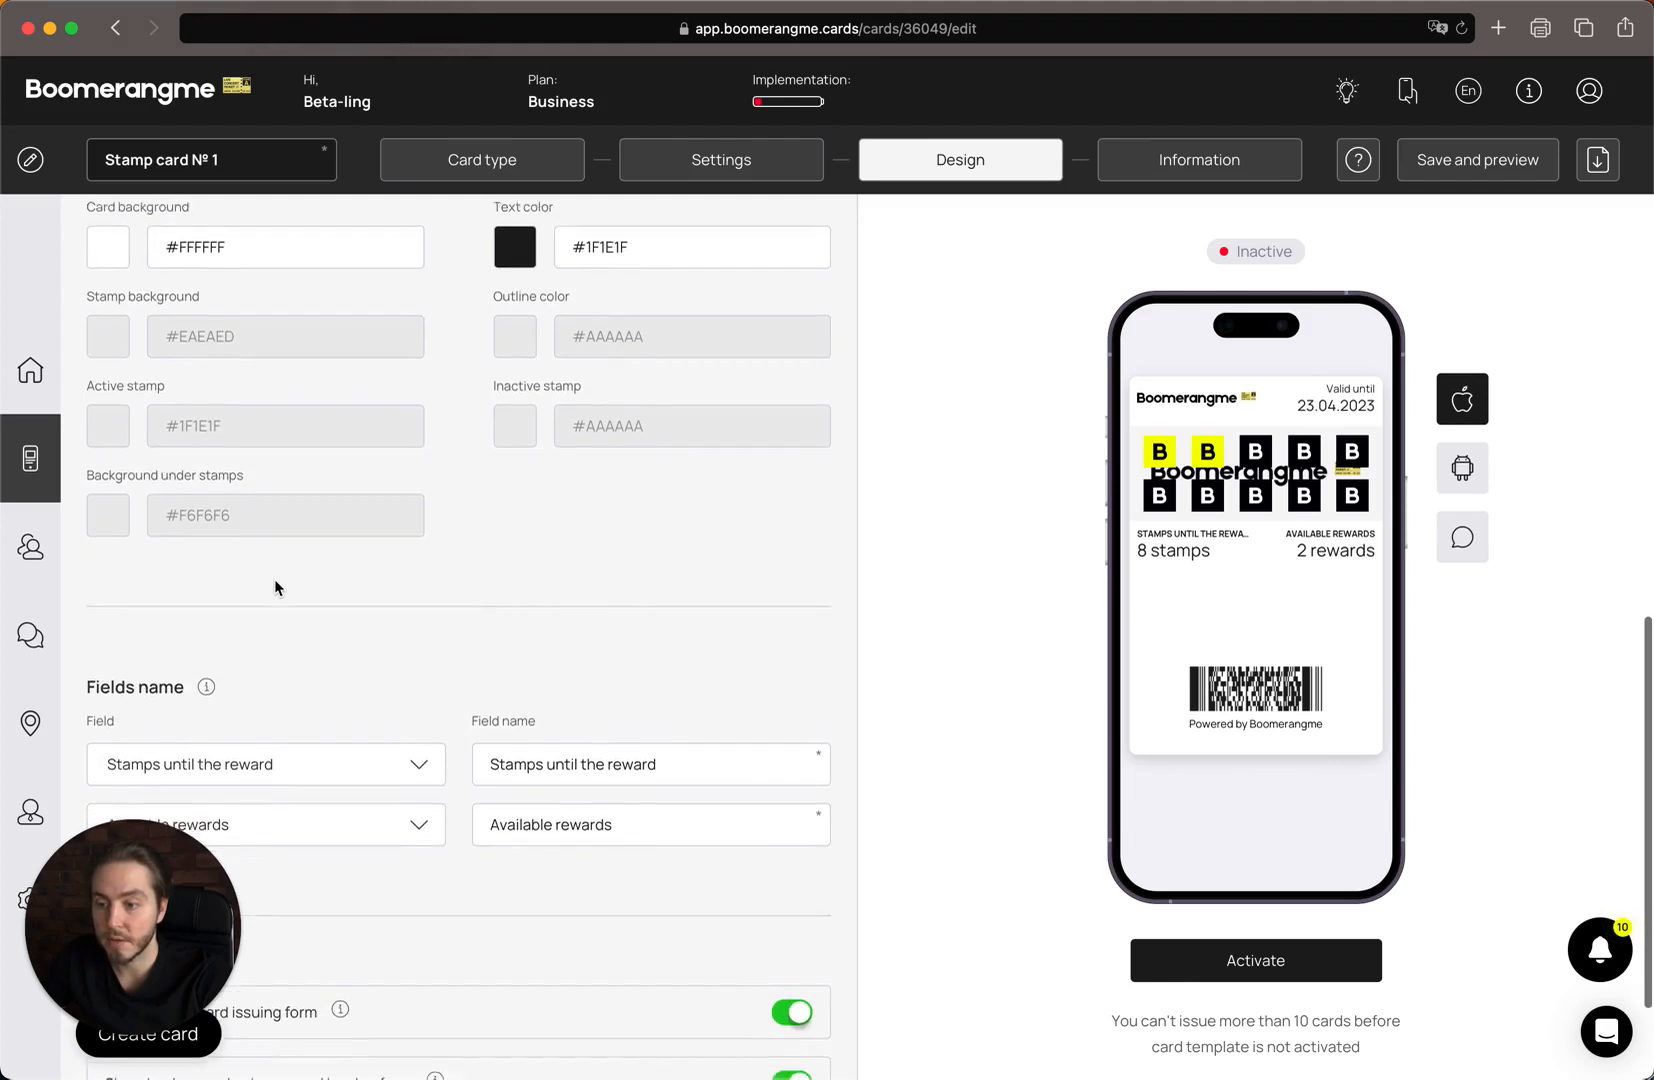
pyautogui.scroll(-1, 276, 587)
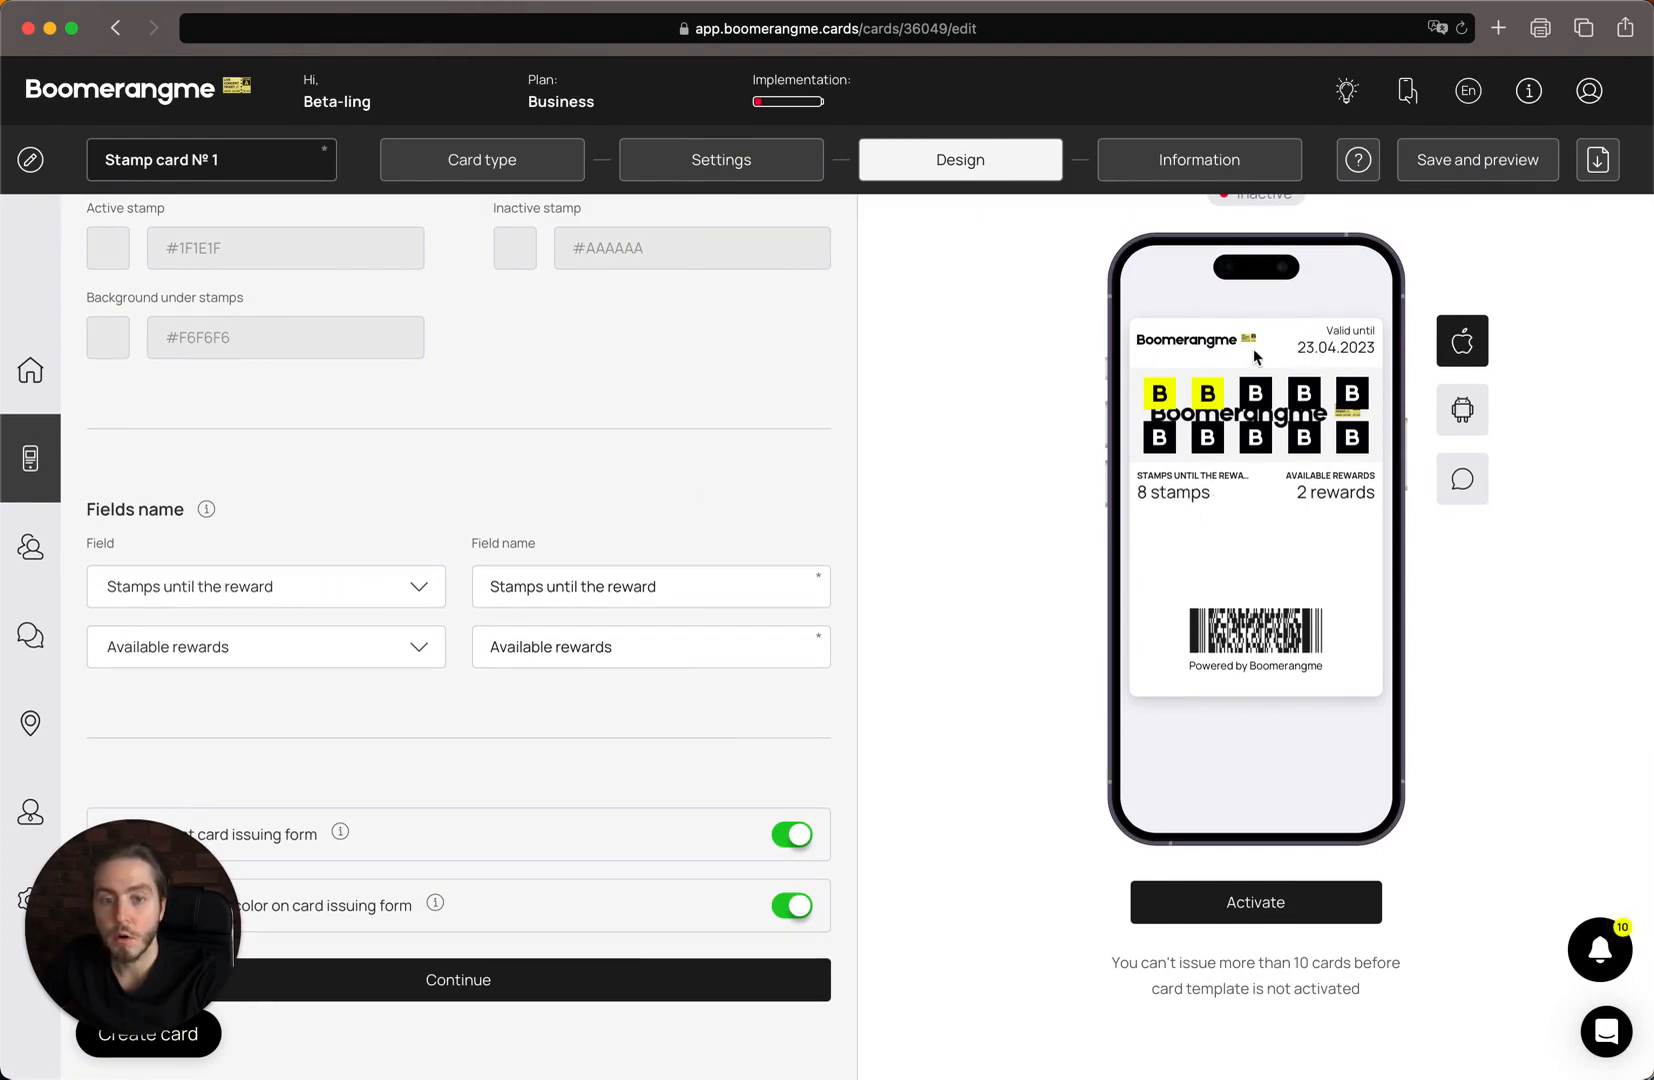
pyautogui.click(250, 587)
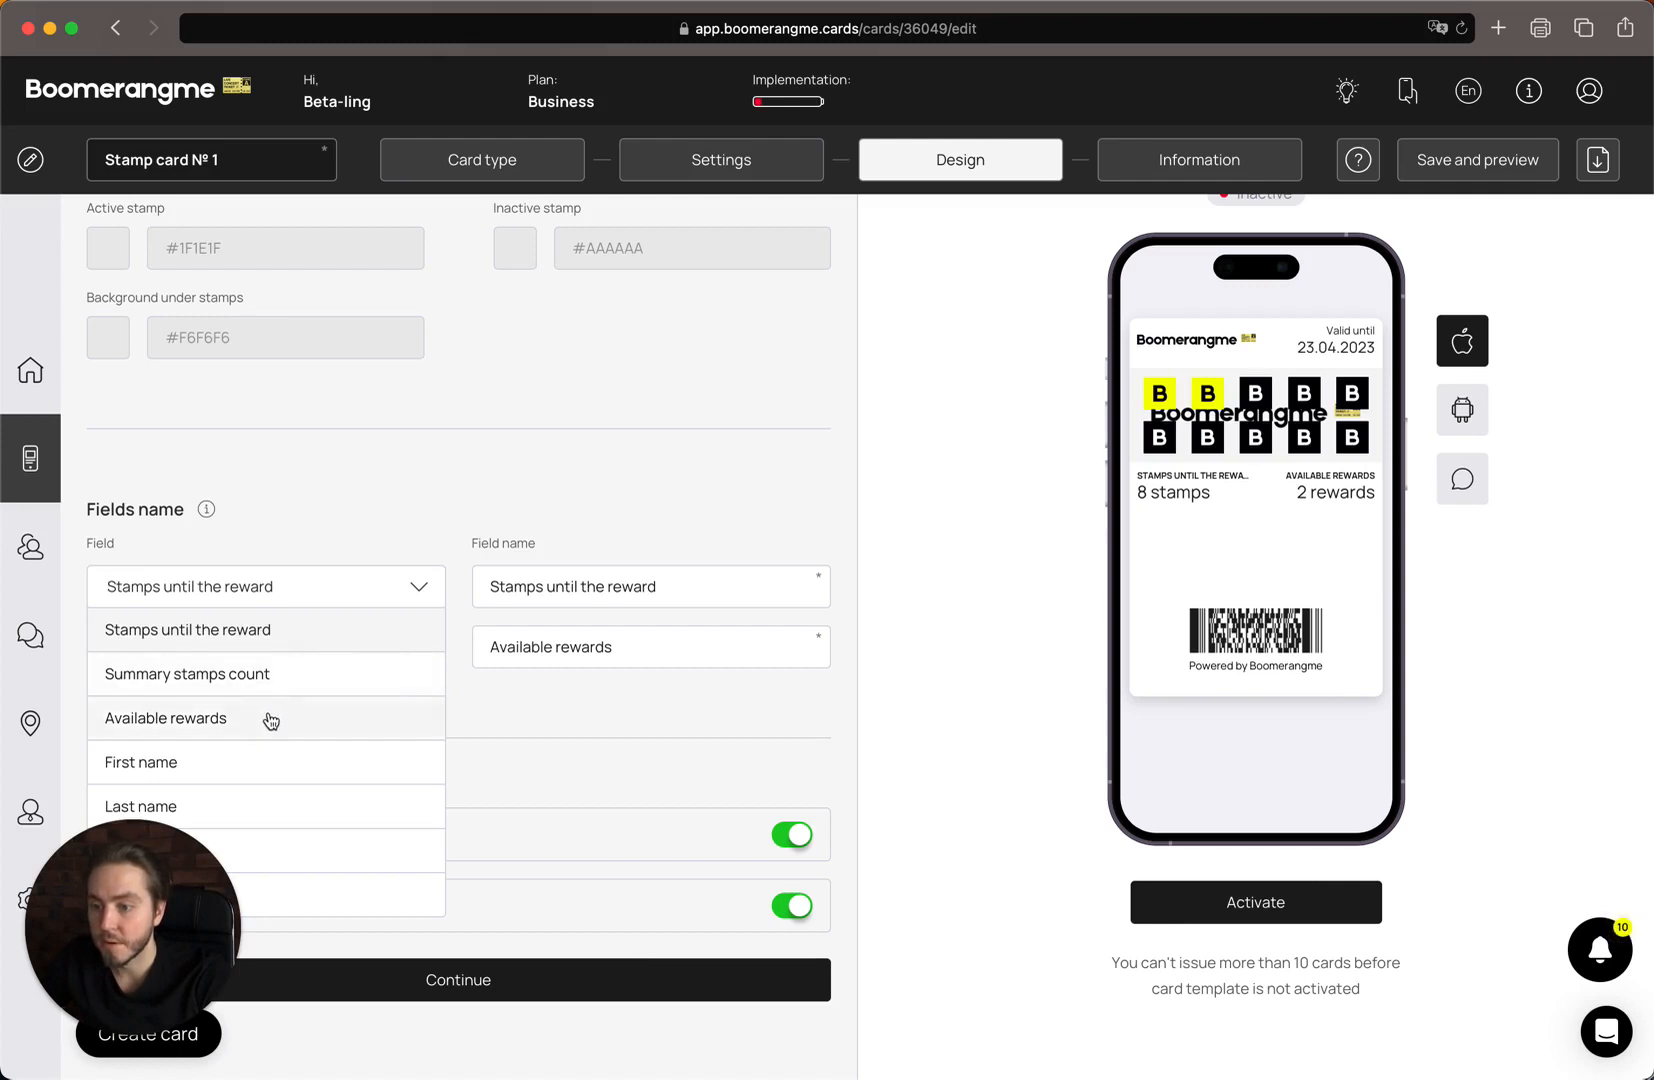
pyautogui.moveTo(185, 896)
pyautogui.mouseDown()
pyautogui.moveTo(919, 895)
pyautogui.moveTo(139, 898)
pyautogui.moveTo(193, 890)
pyautogui.mouseUp()
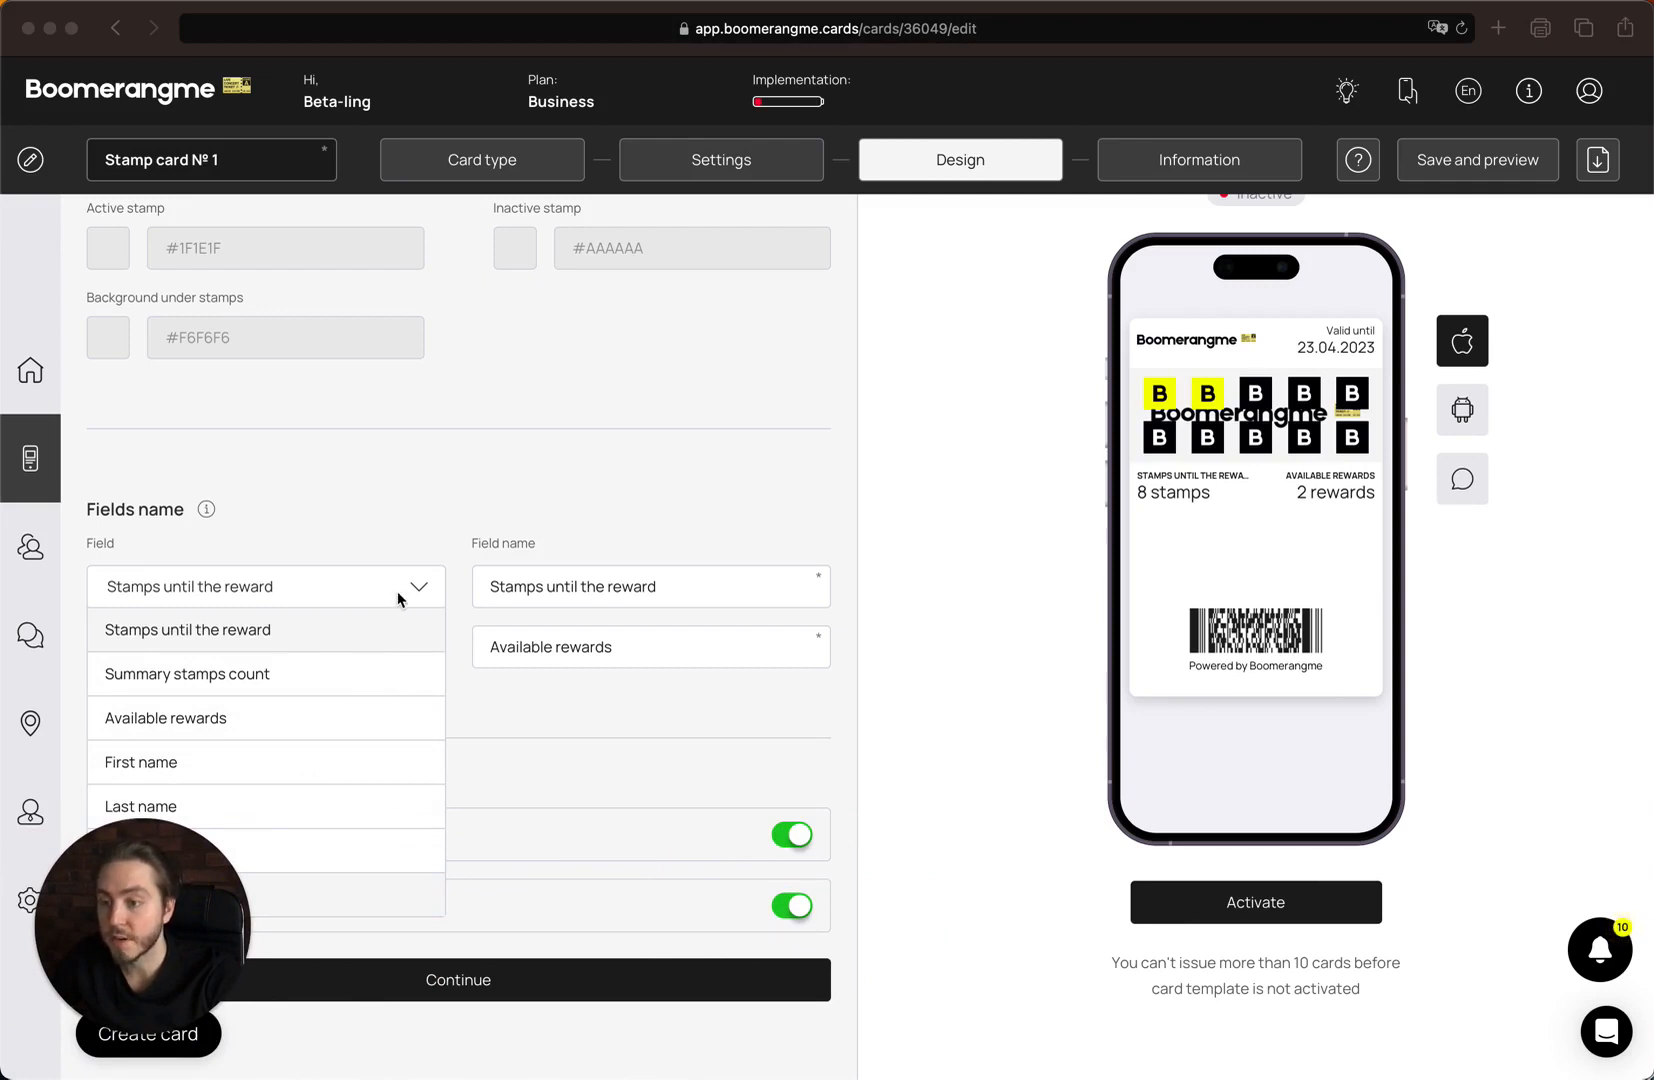
pyautogui.click(327, 591)
pyautogui.click(327, 591)
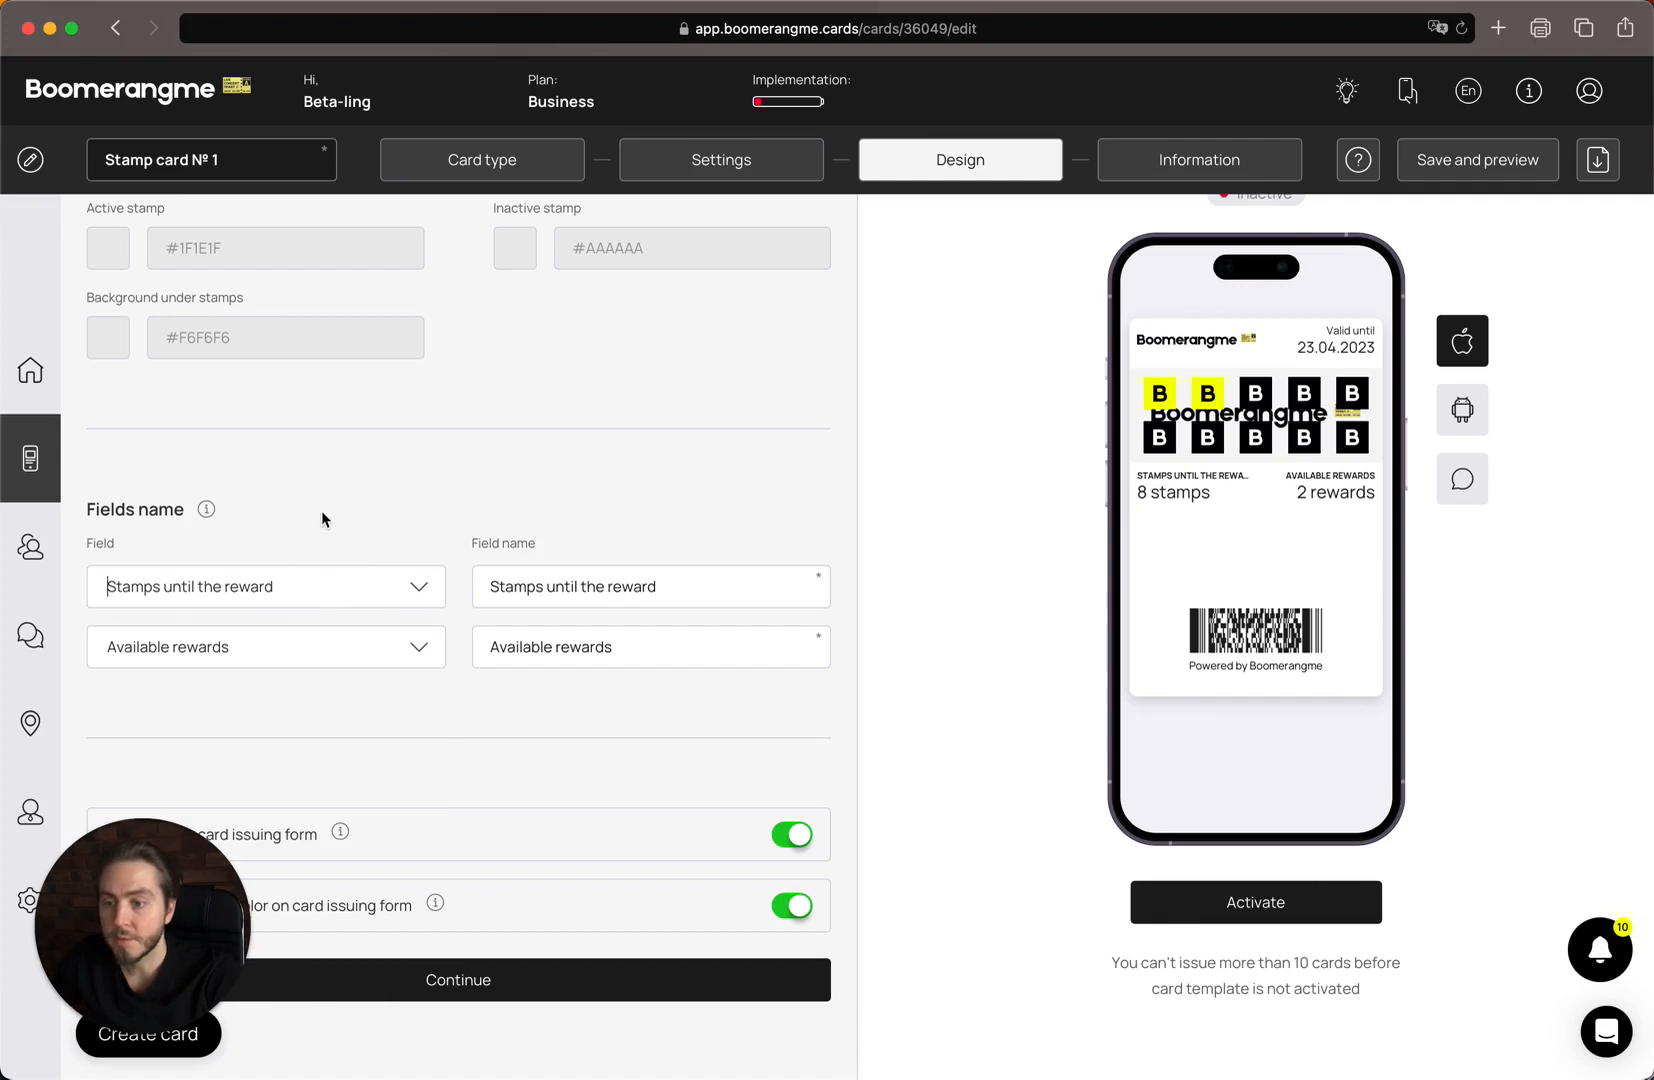
pyautogui.moveTo(500, 586); pyautogui.dragTo(716, 594)
pyautogui.moveTo(494, 647); pyautogui.dragTo(593, 650)
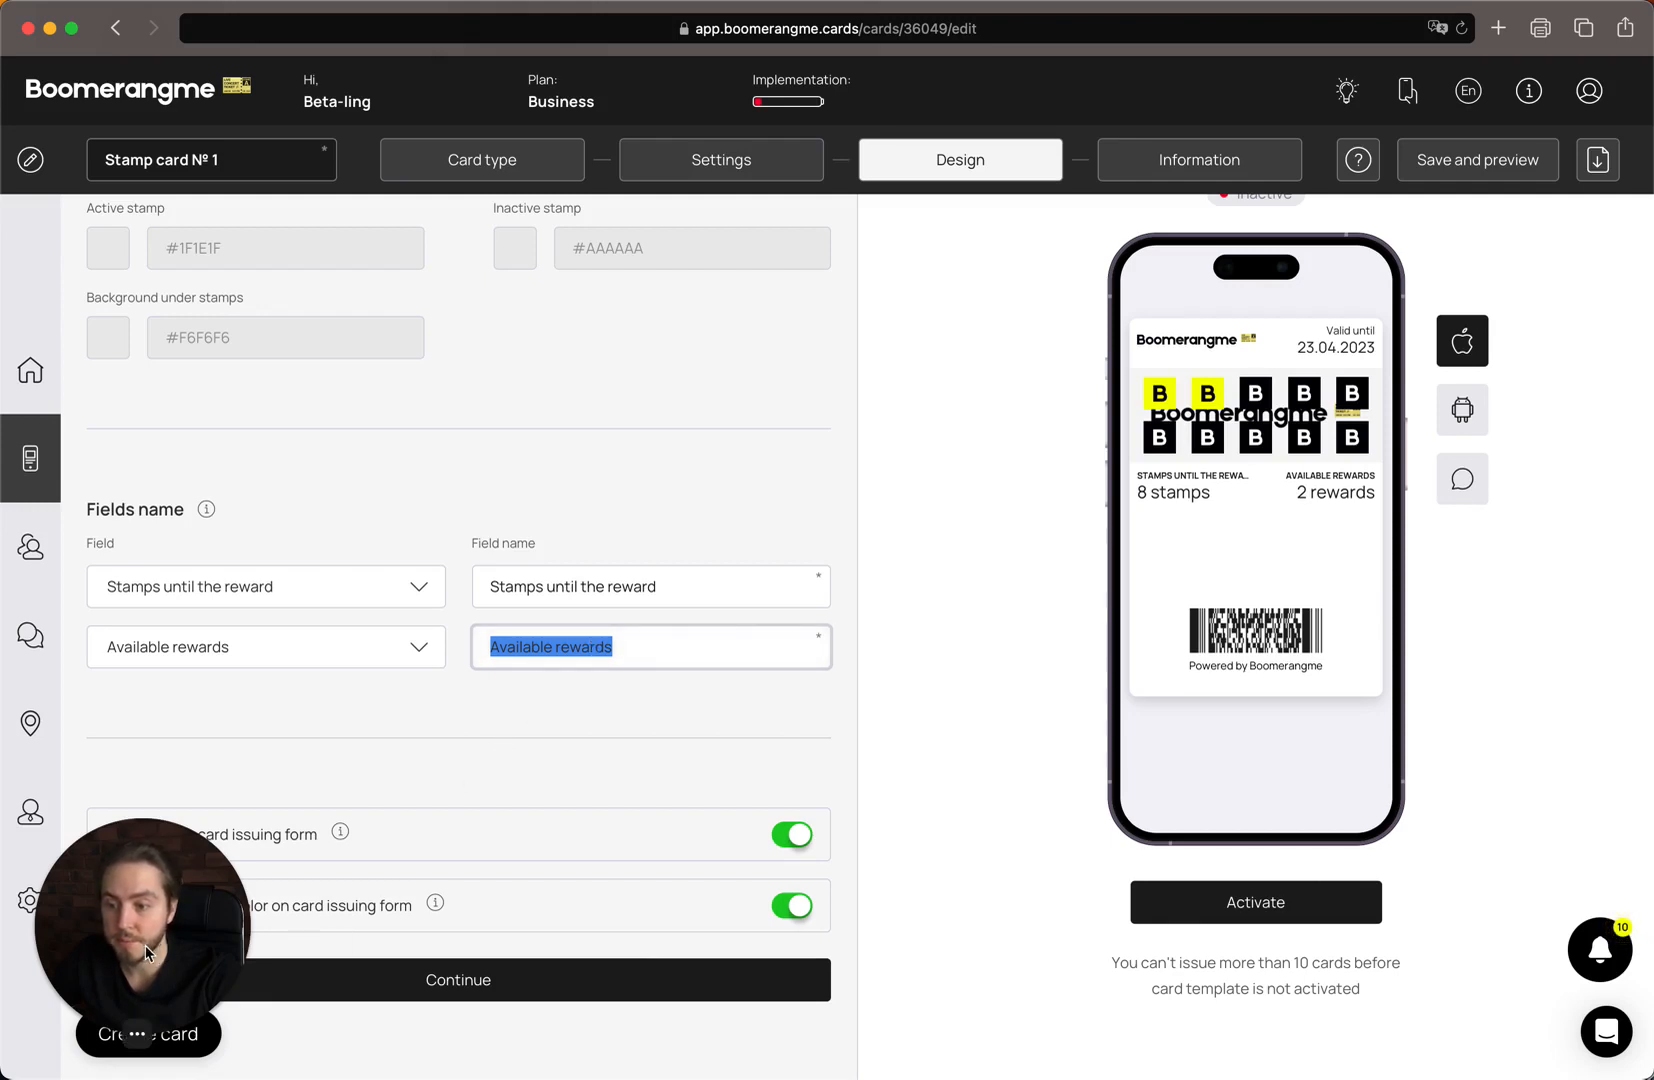
pyautogui.moveTo(145, 945); pyautogui.dragTo(1490, 935)
# Review the issuing-form logo and background-colour toggles, then continue to the Information step.
pyautogui.scroll(-1, 572, 862)
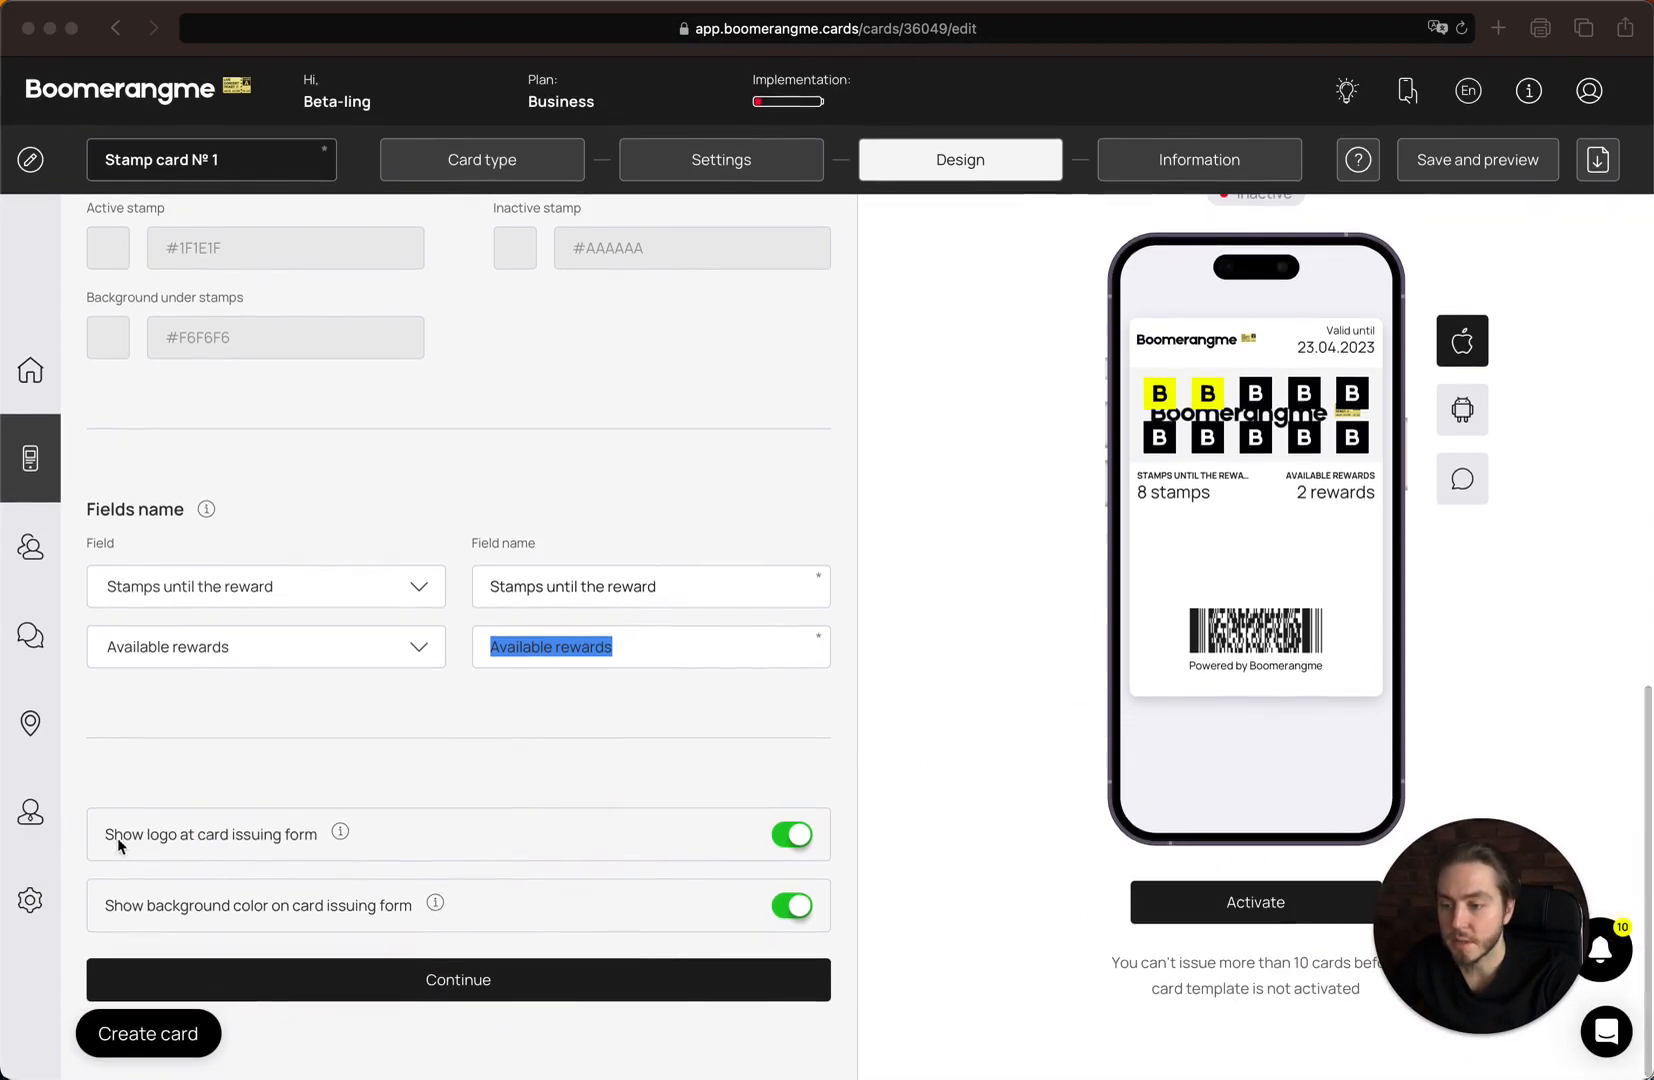
pyautogui.moveTo(108, 837); pyautogui.dragTo(279, 838)
pyautogui.click(281, 838)
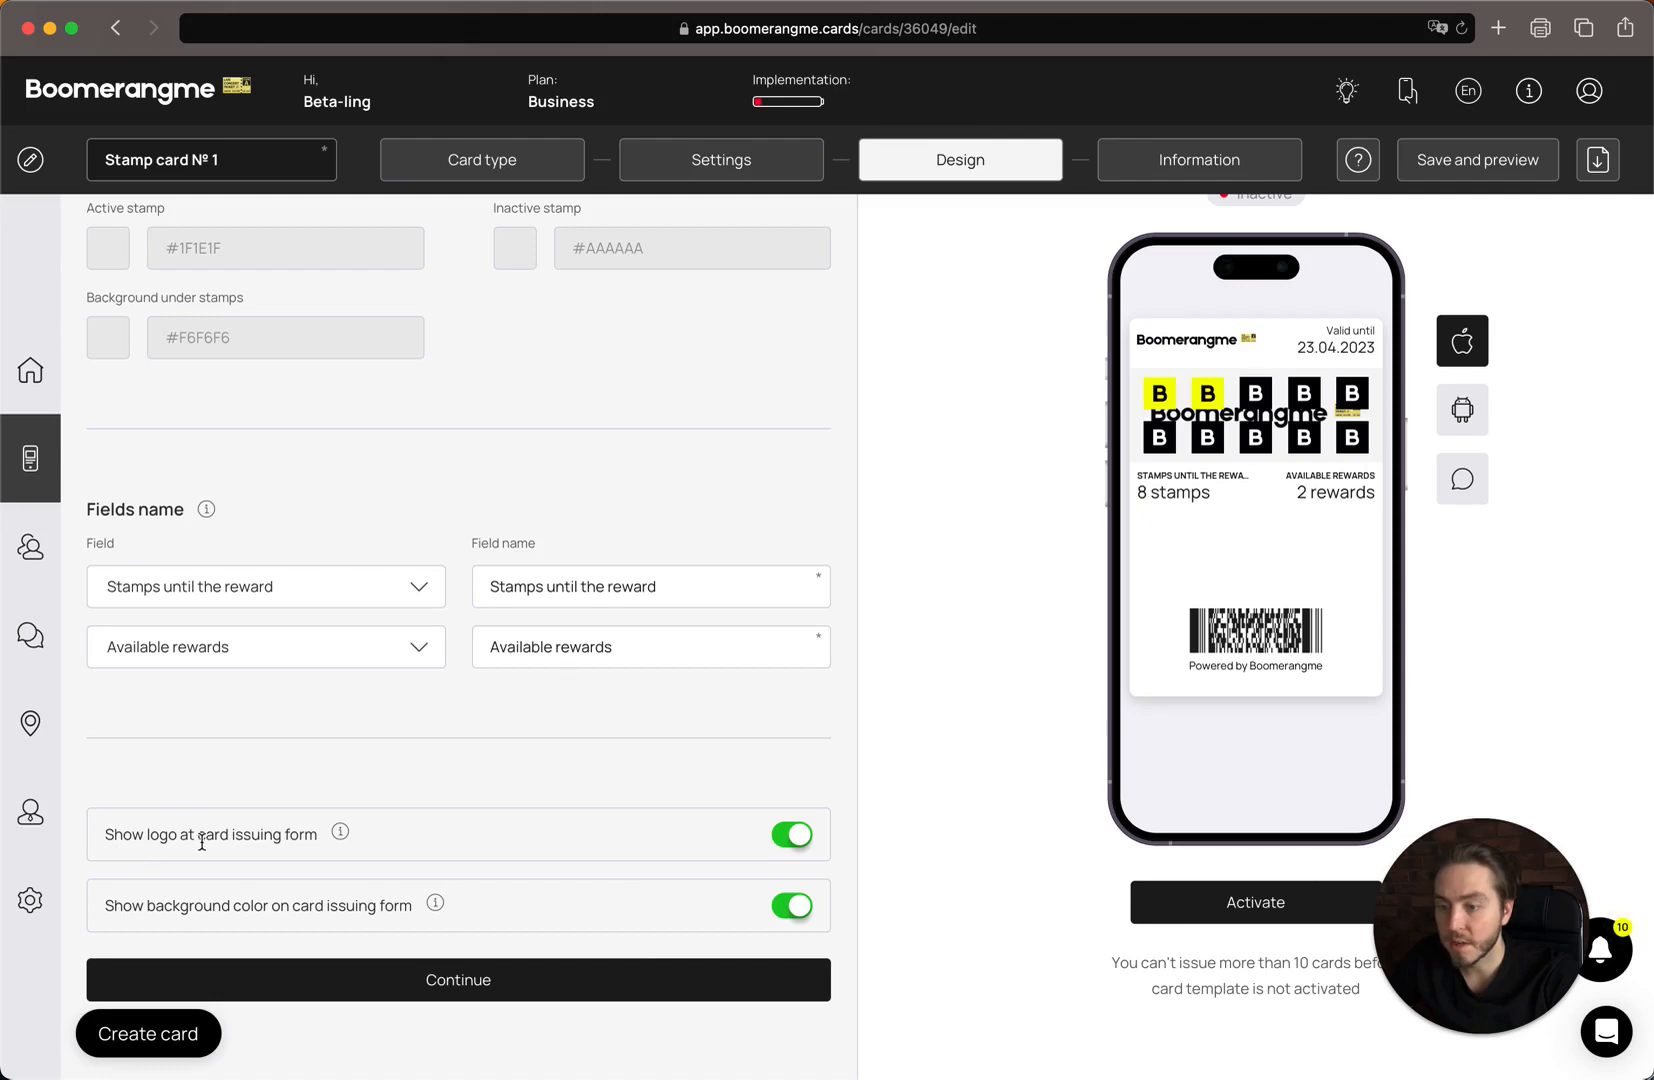
pyautogui.moveTo(110, 922); pyautogui.dragTo(370, 910)
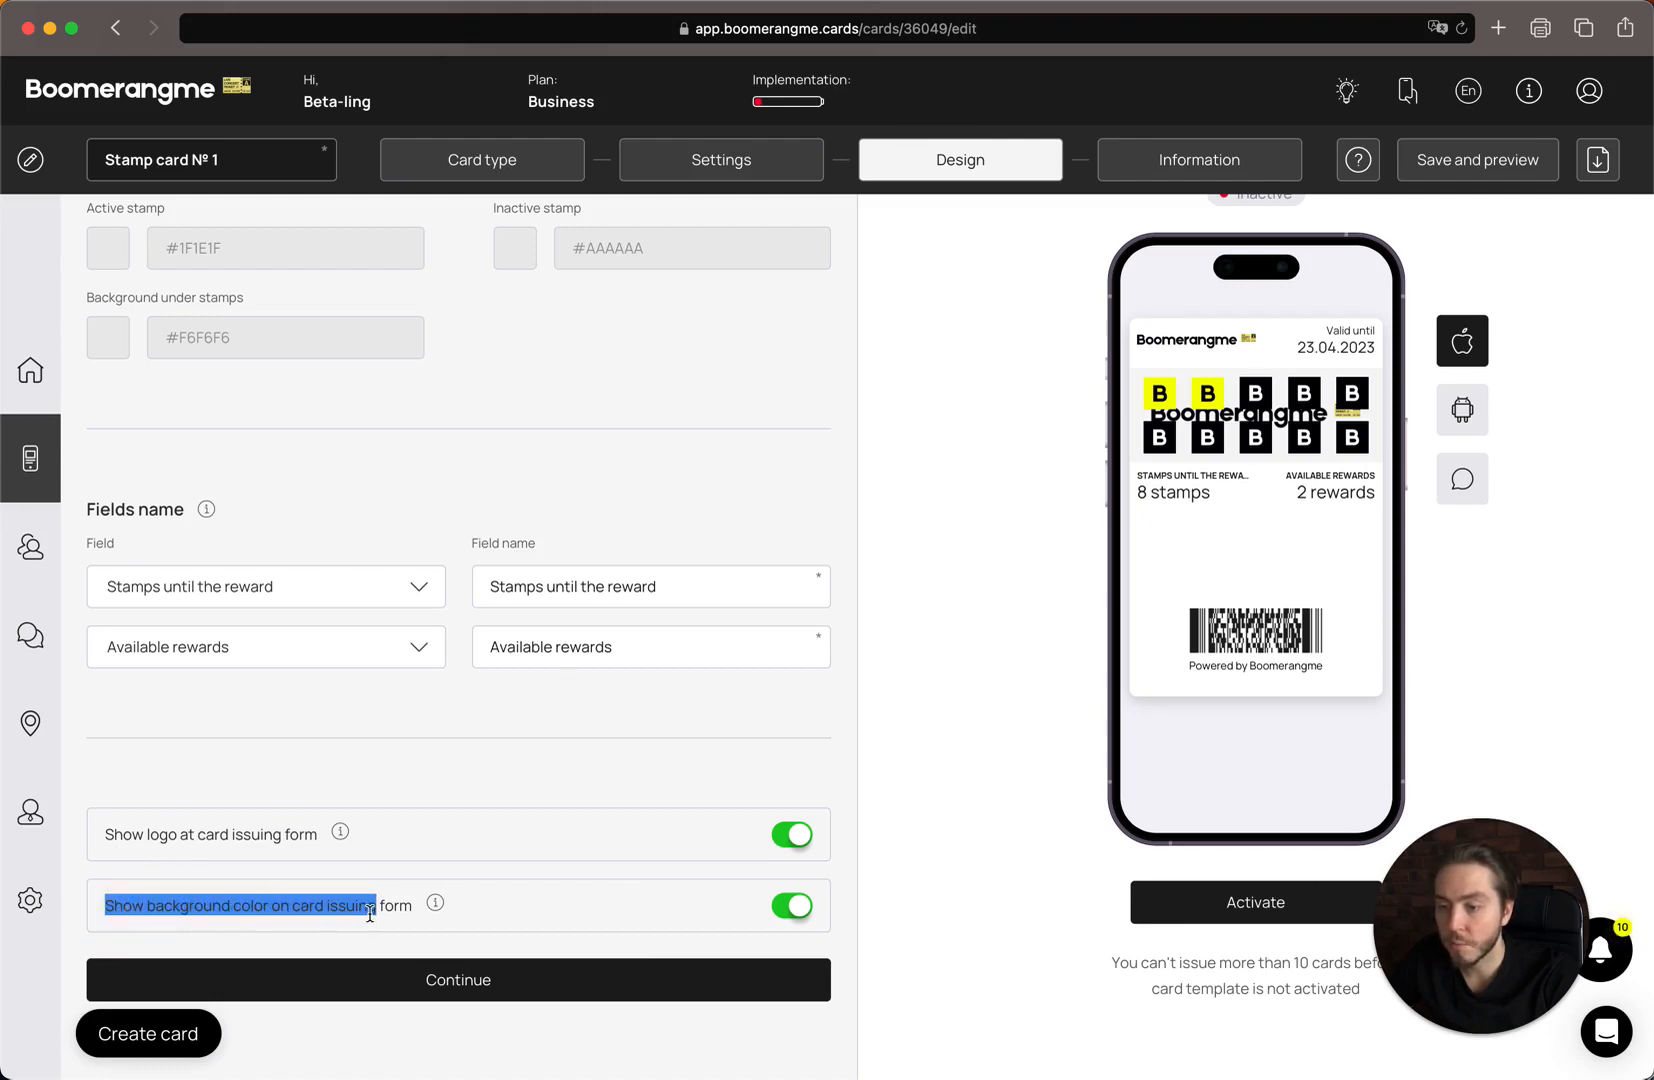
pyautogui.click(200, 925)
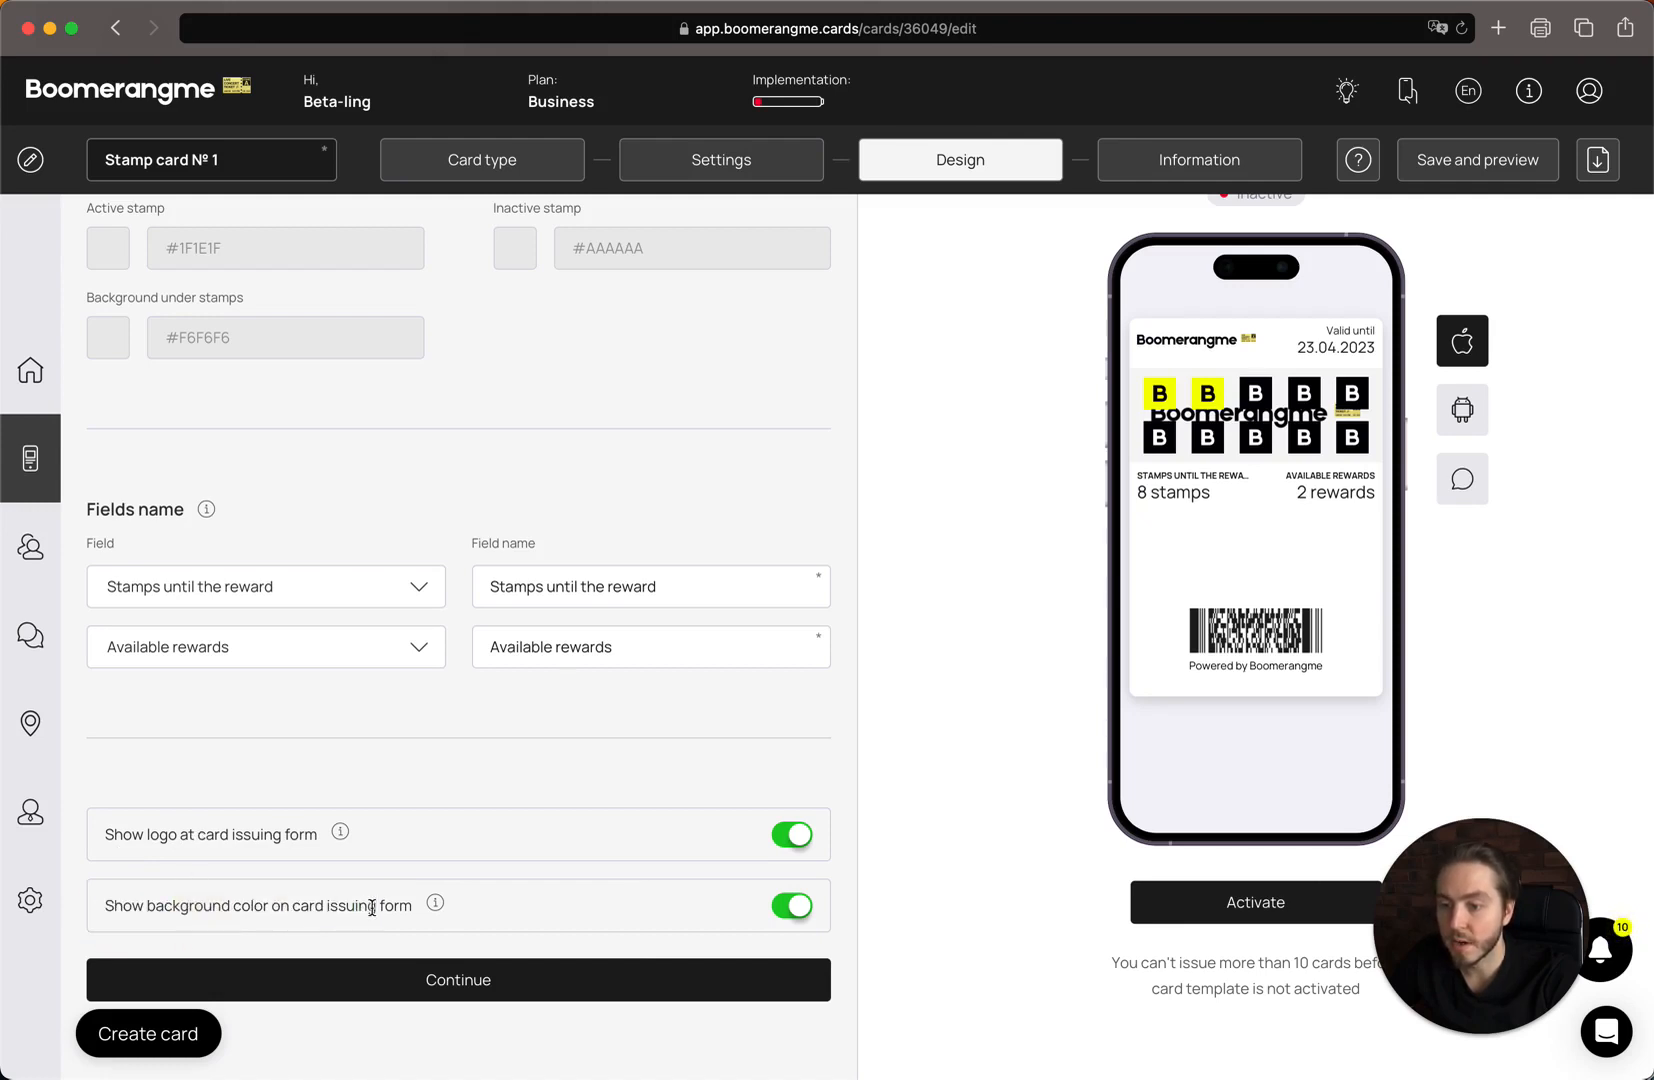
pyautogui.scroll(1, 387, 906)
pyautogui.scroll(-1, 387, 906)
pyautogui.click(459, 978)
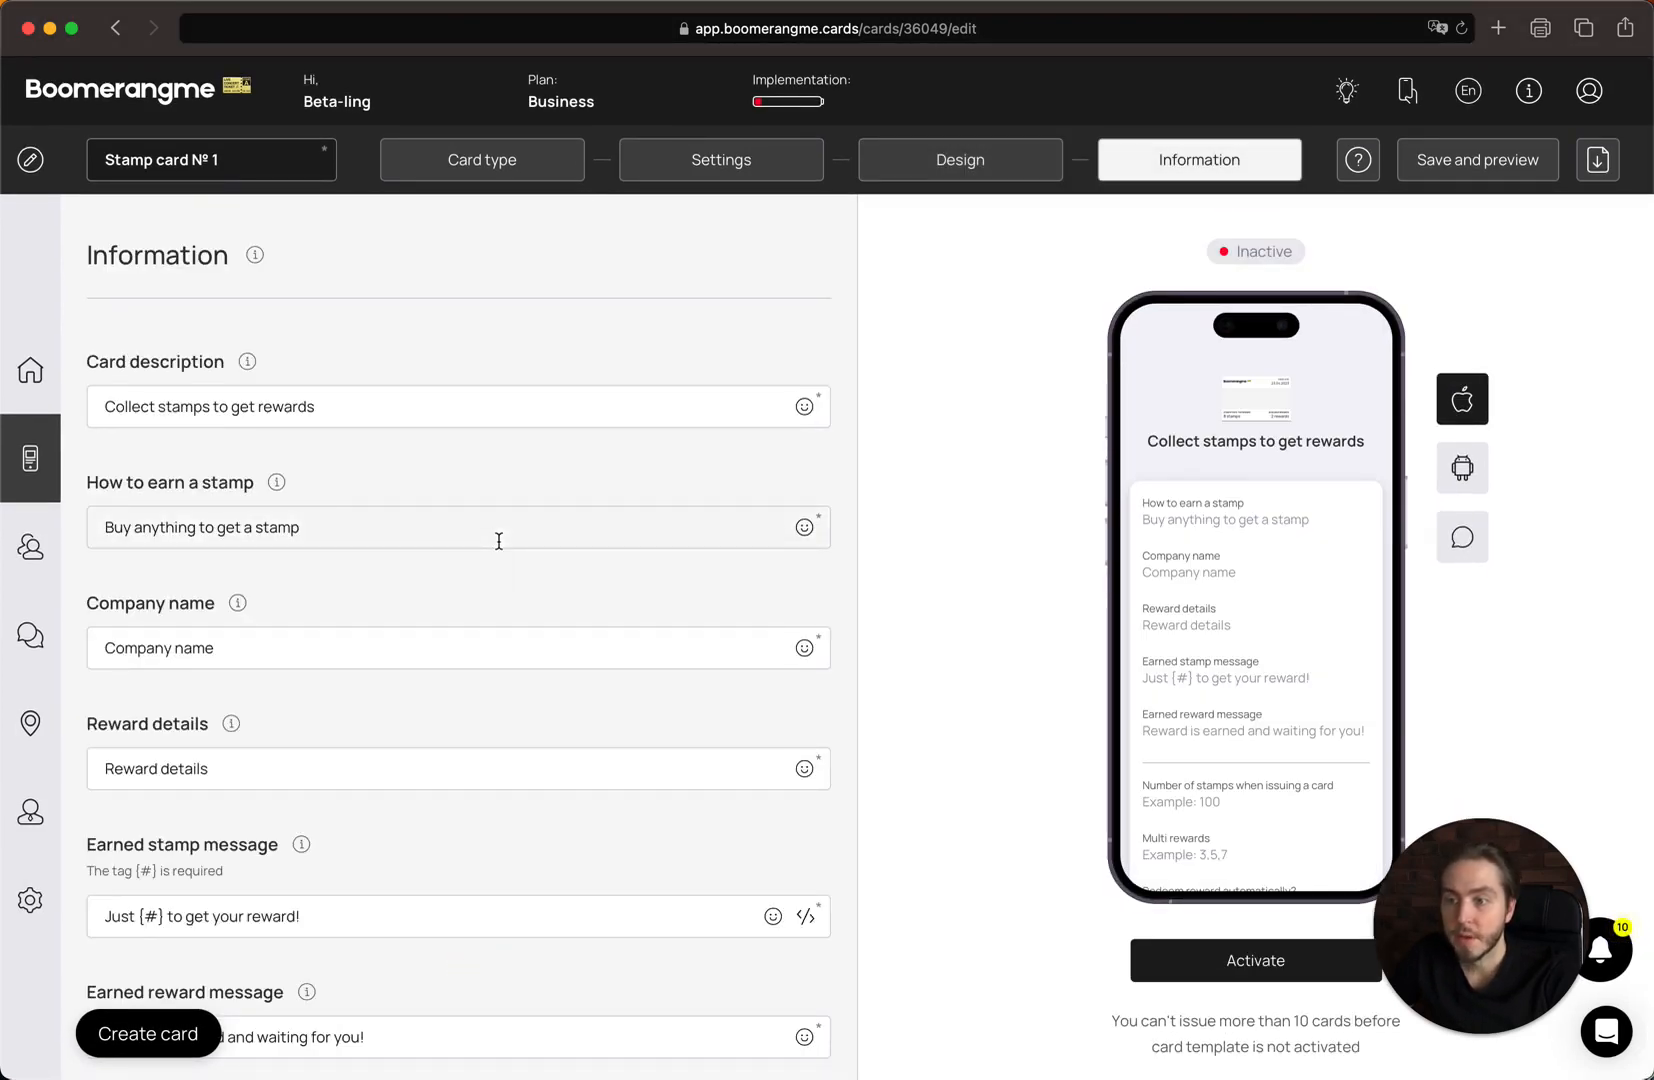
# Replace the card description text with 'Name of the promotion'.
pyautogui.doubleClick(395, 406)
pyautogui.moveTo(348, 406); pyautogui.dragTo(95, 406)
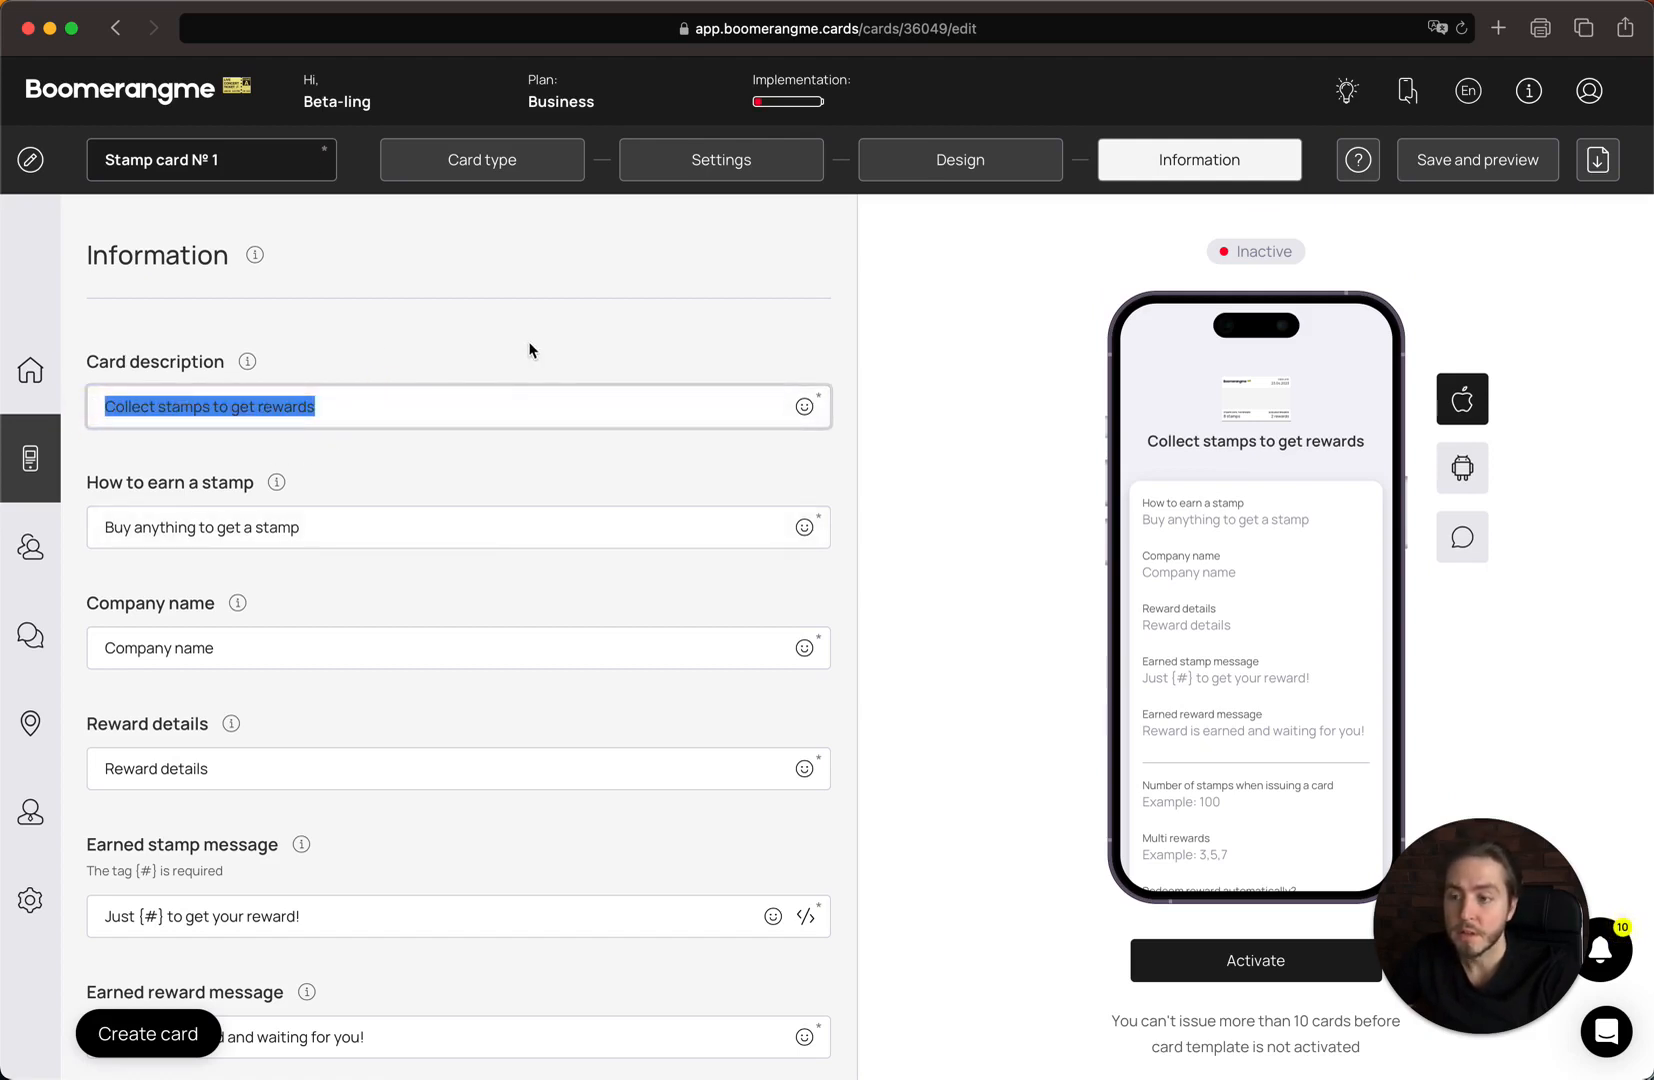
pyautogui.write('Name')
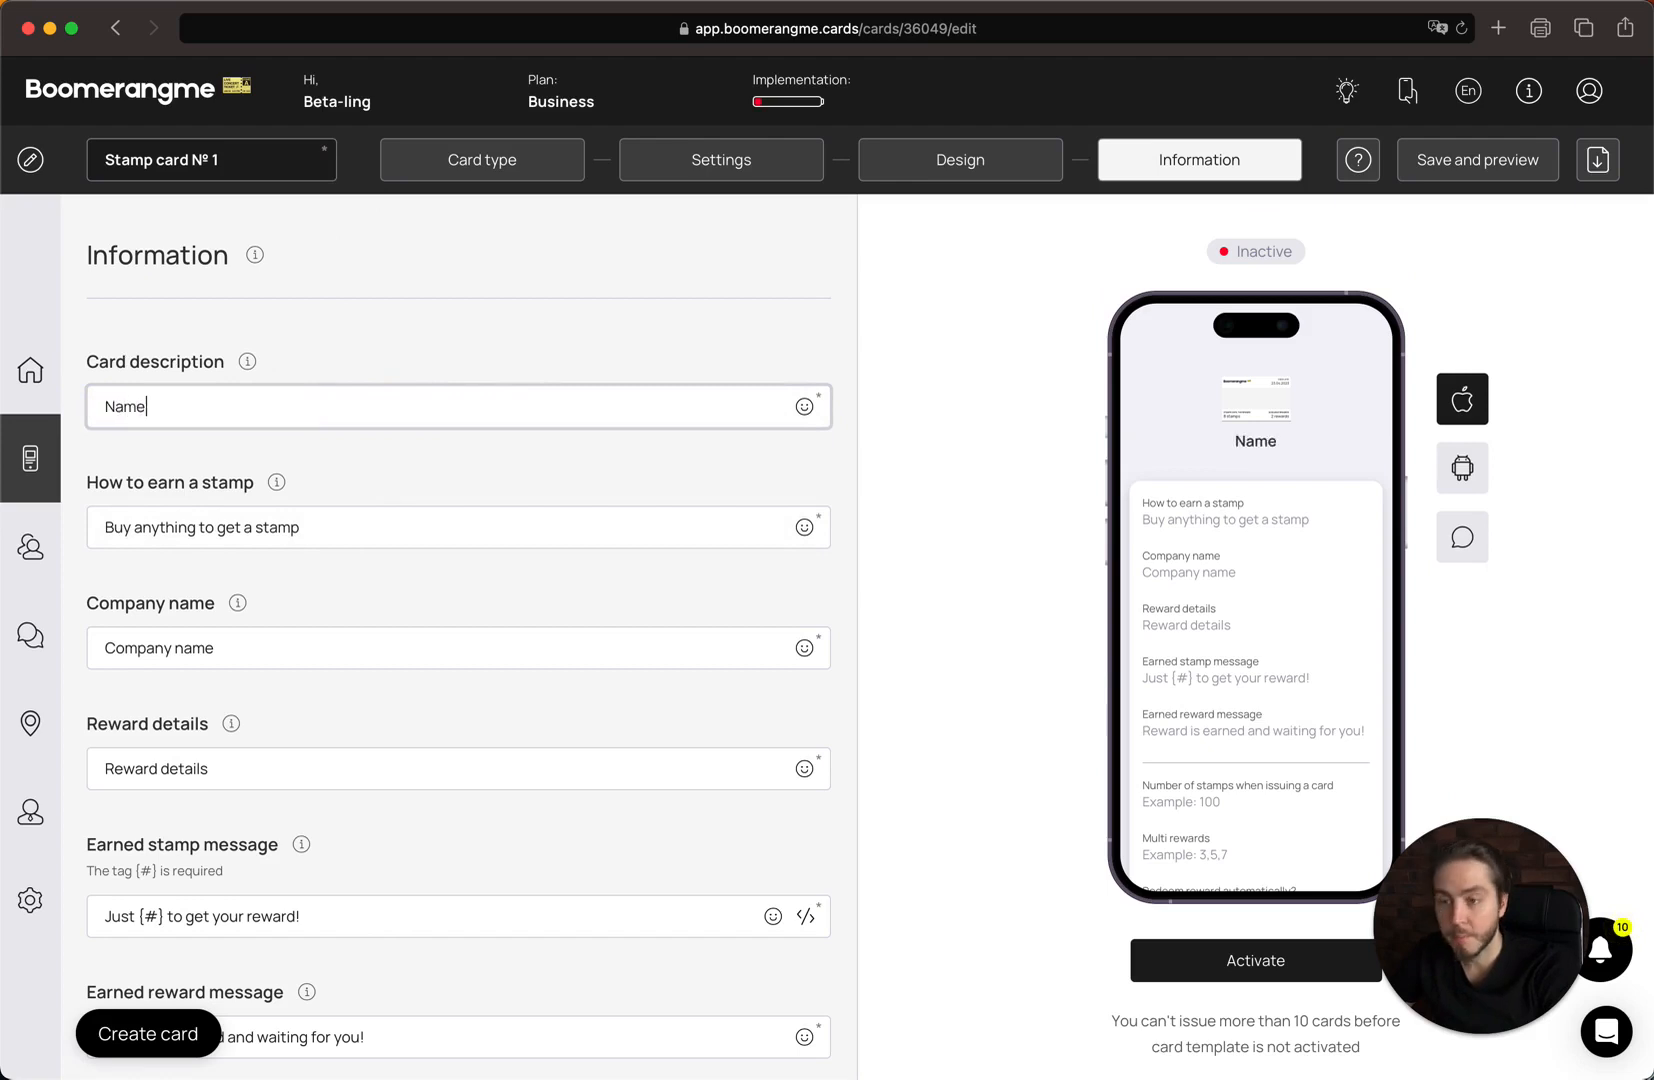
pyautogui.write(' of ')
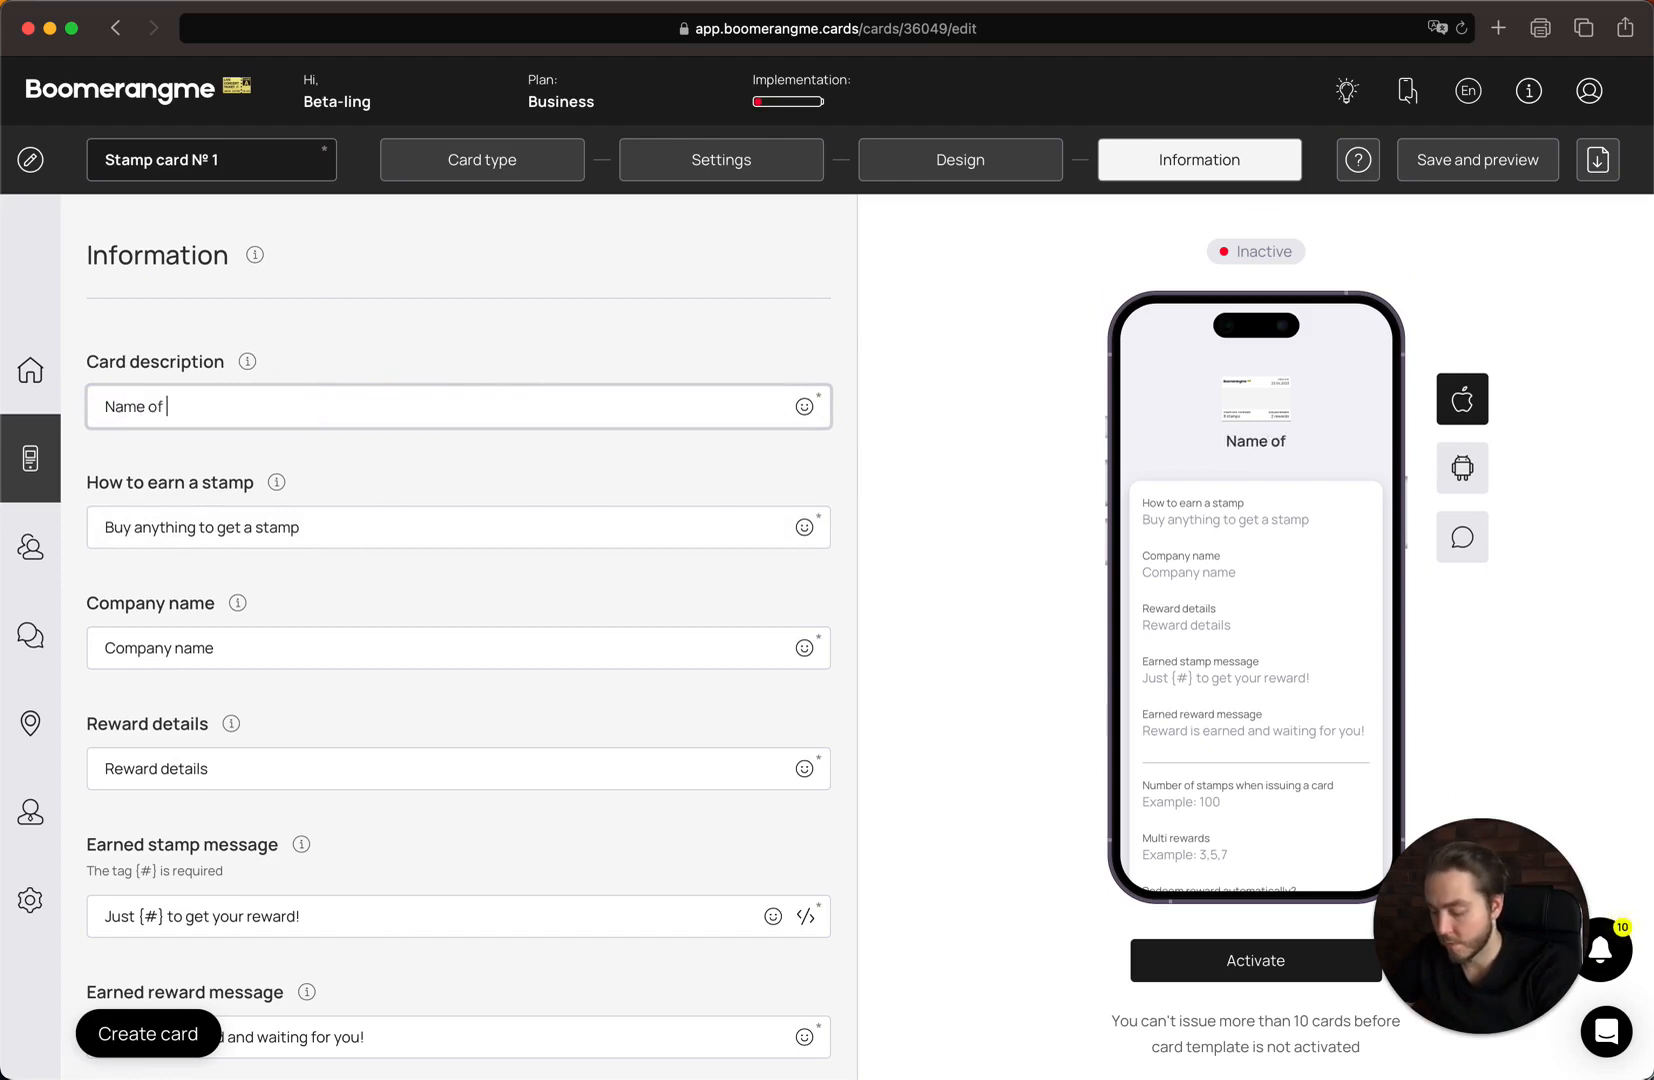
pyautogui.write('the promotion')
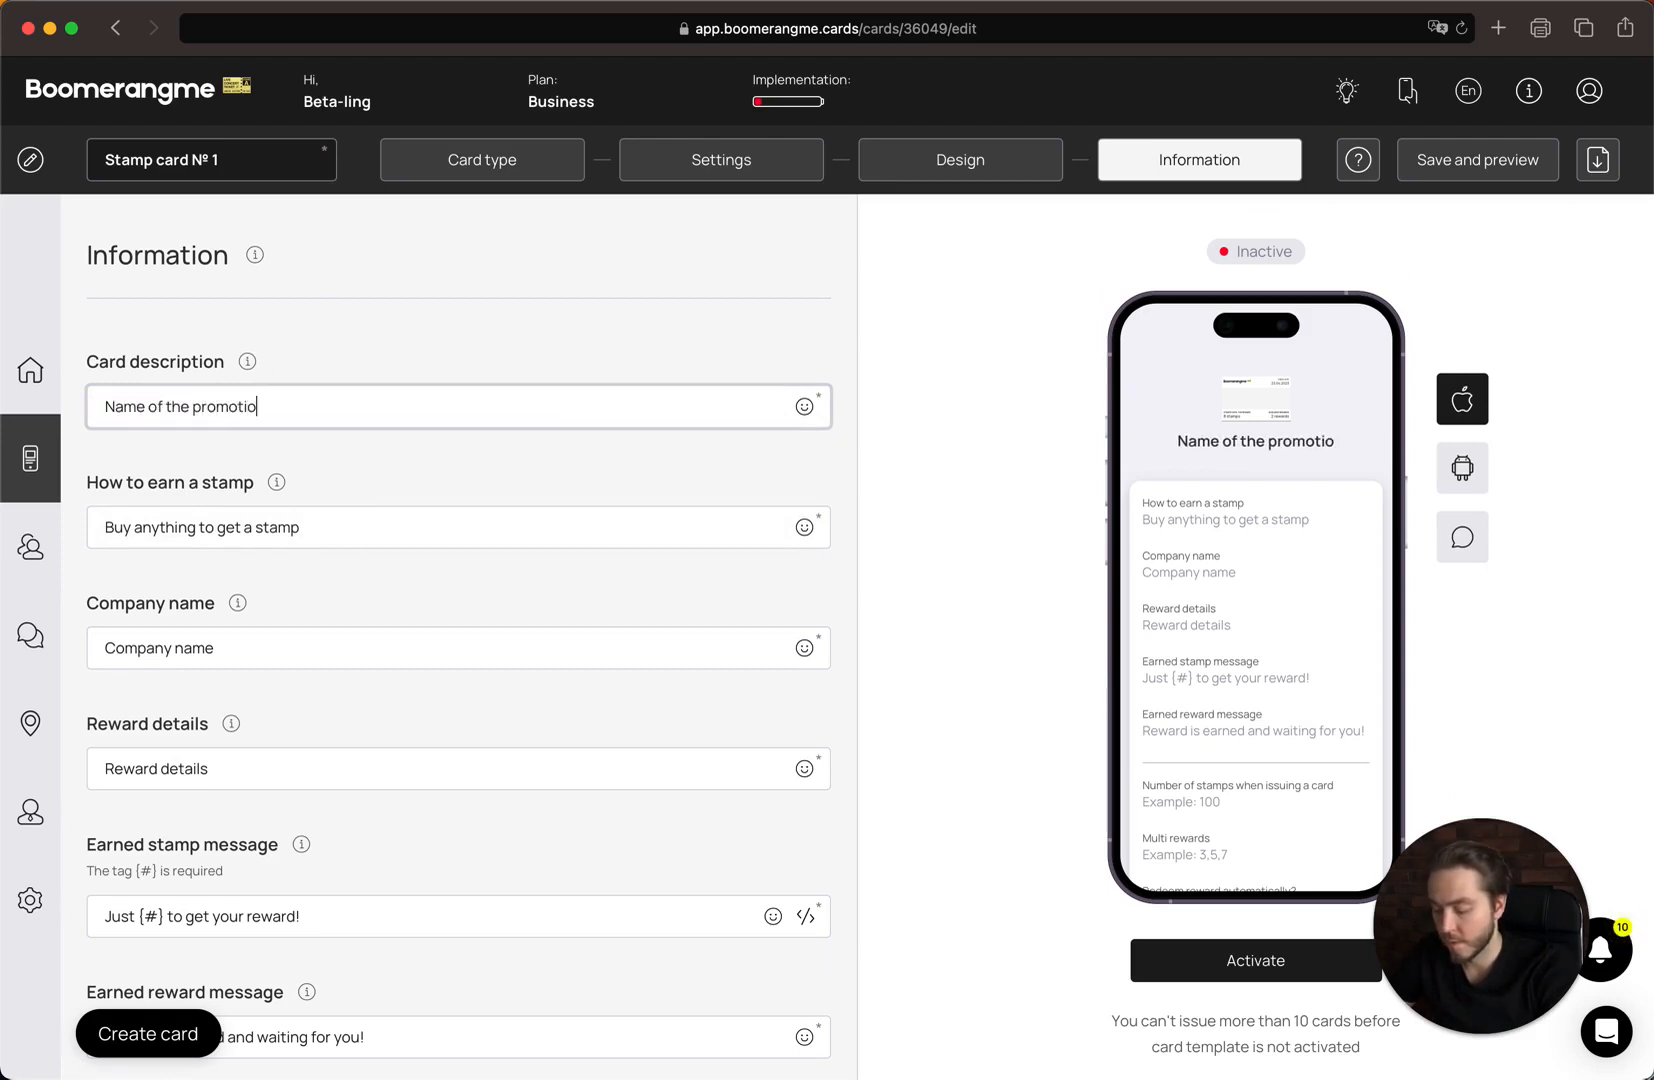
pyautogui.click(342, 518)
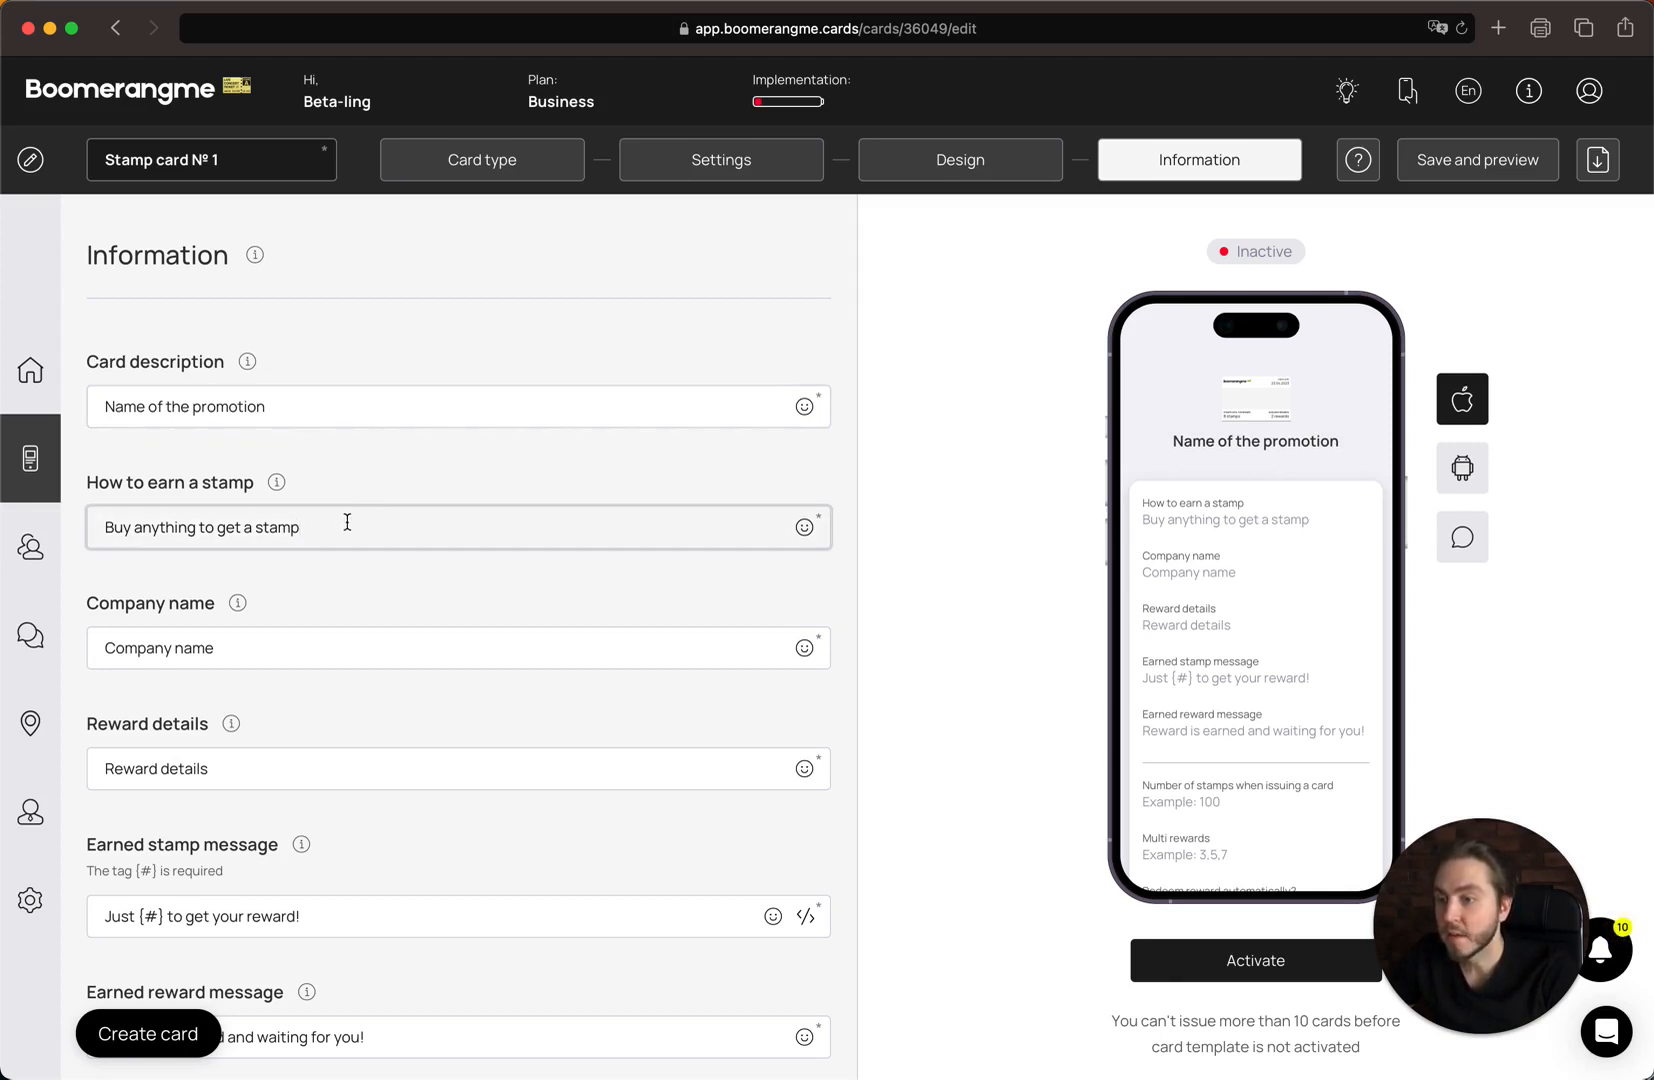
# Review the how-to-earn-a-stamp text and the Company name field.
pyautogui.scroll(-2, 347, 522)
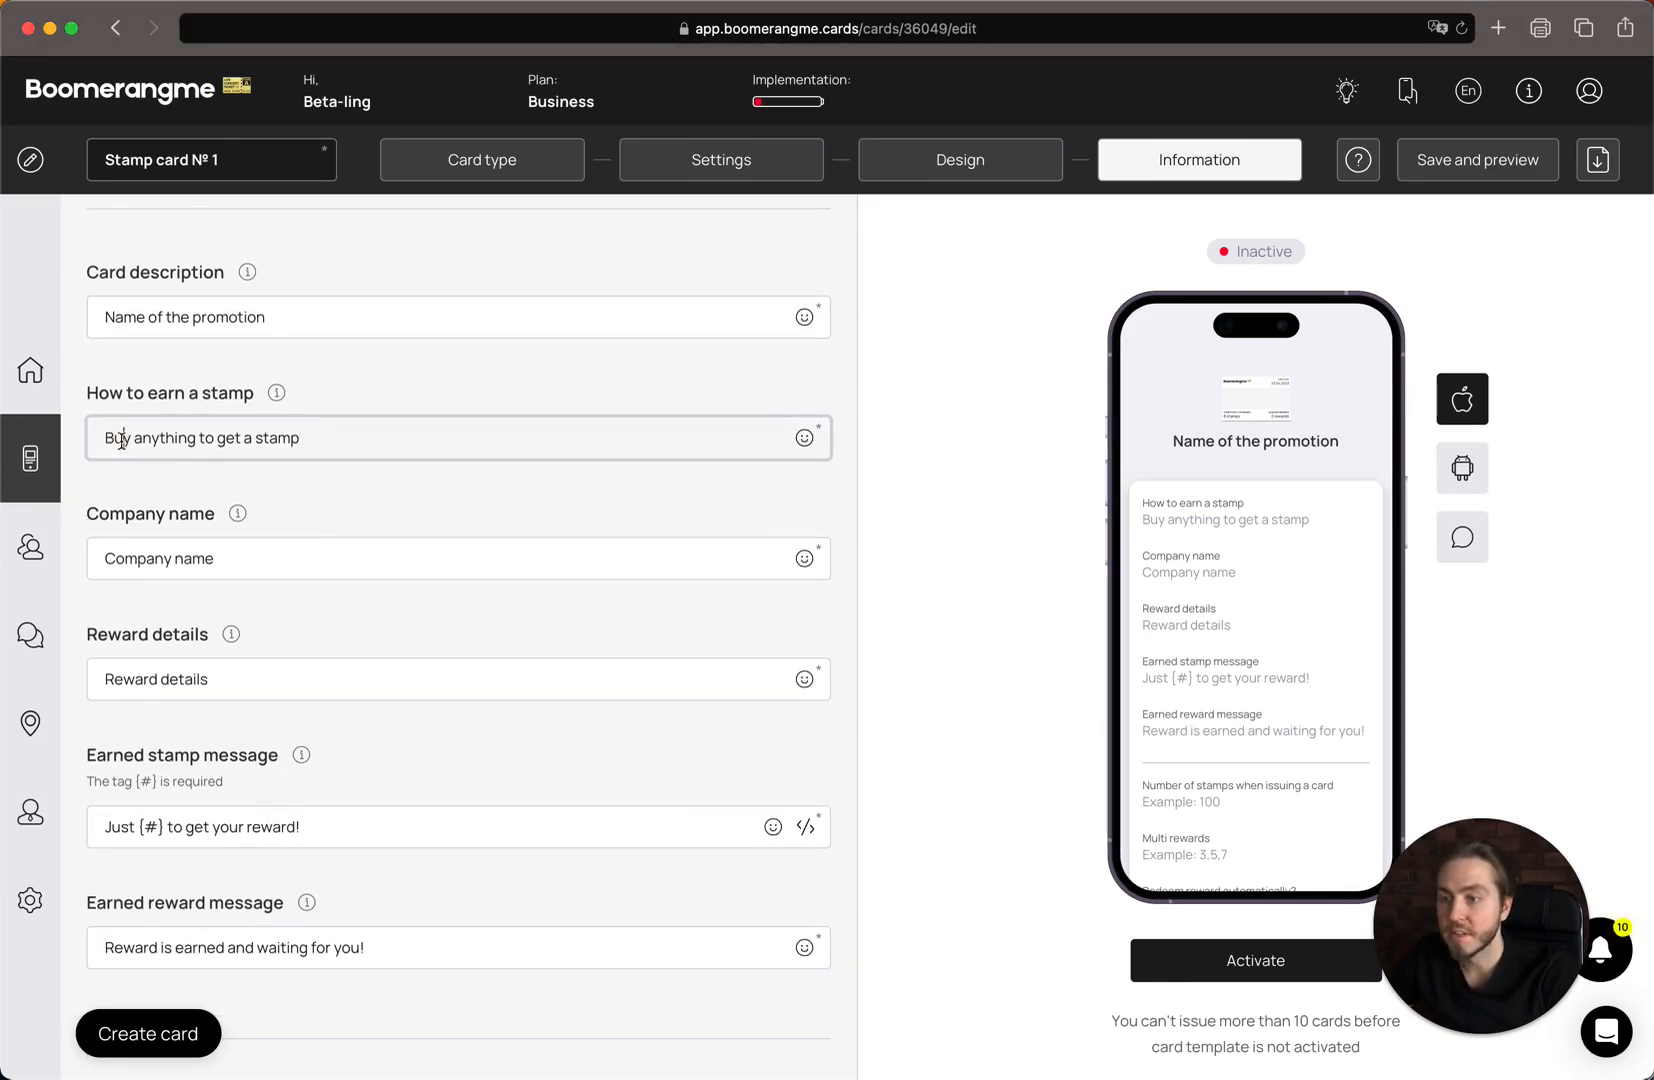
pyautogui.moveTo(121, 440); pyautogui.dragTo(343, 439)
pyautogui.click(343, 439)
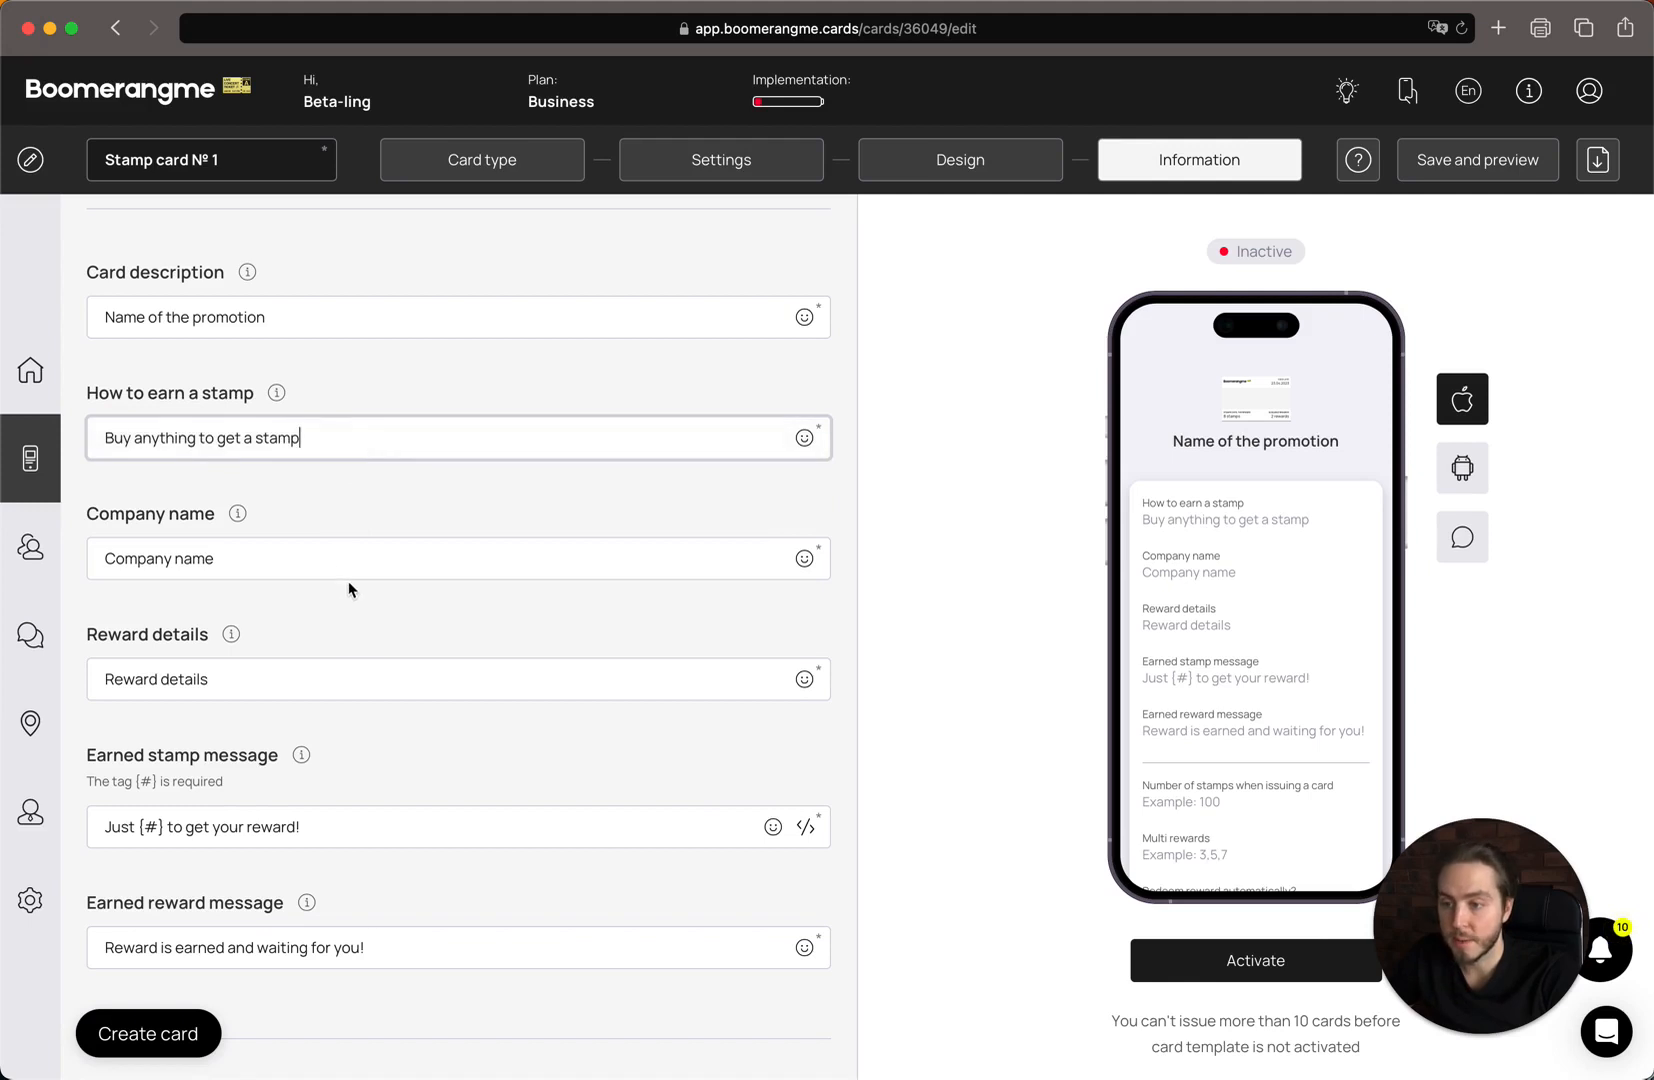
pyautogui.click(336, 556)
# Replace the Reward details placeholder with 'Free coffee'.
pyautogui.scroll(-3, 336, 550)
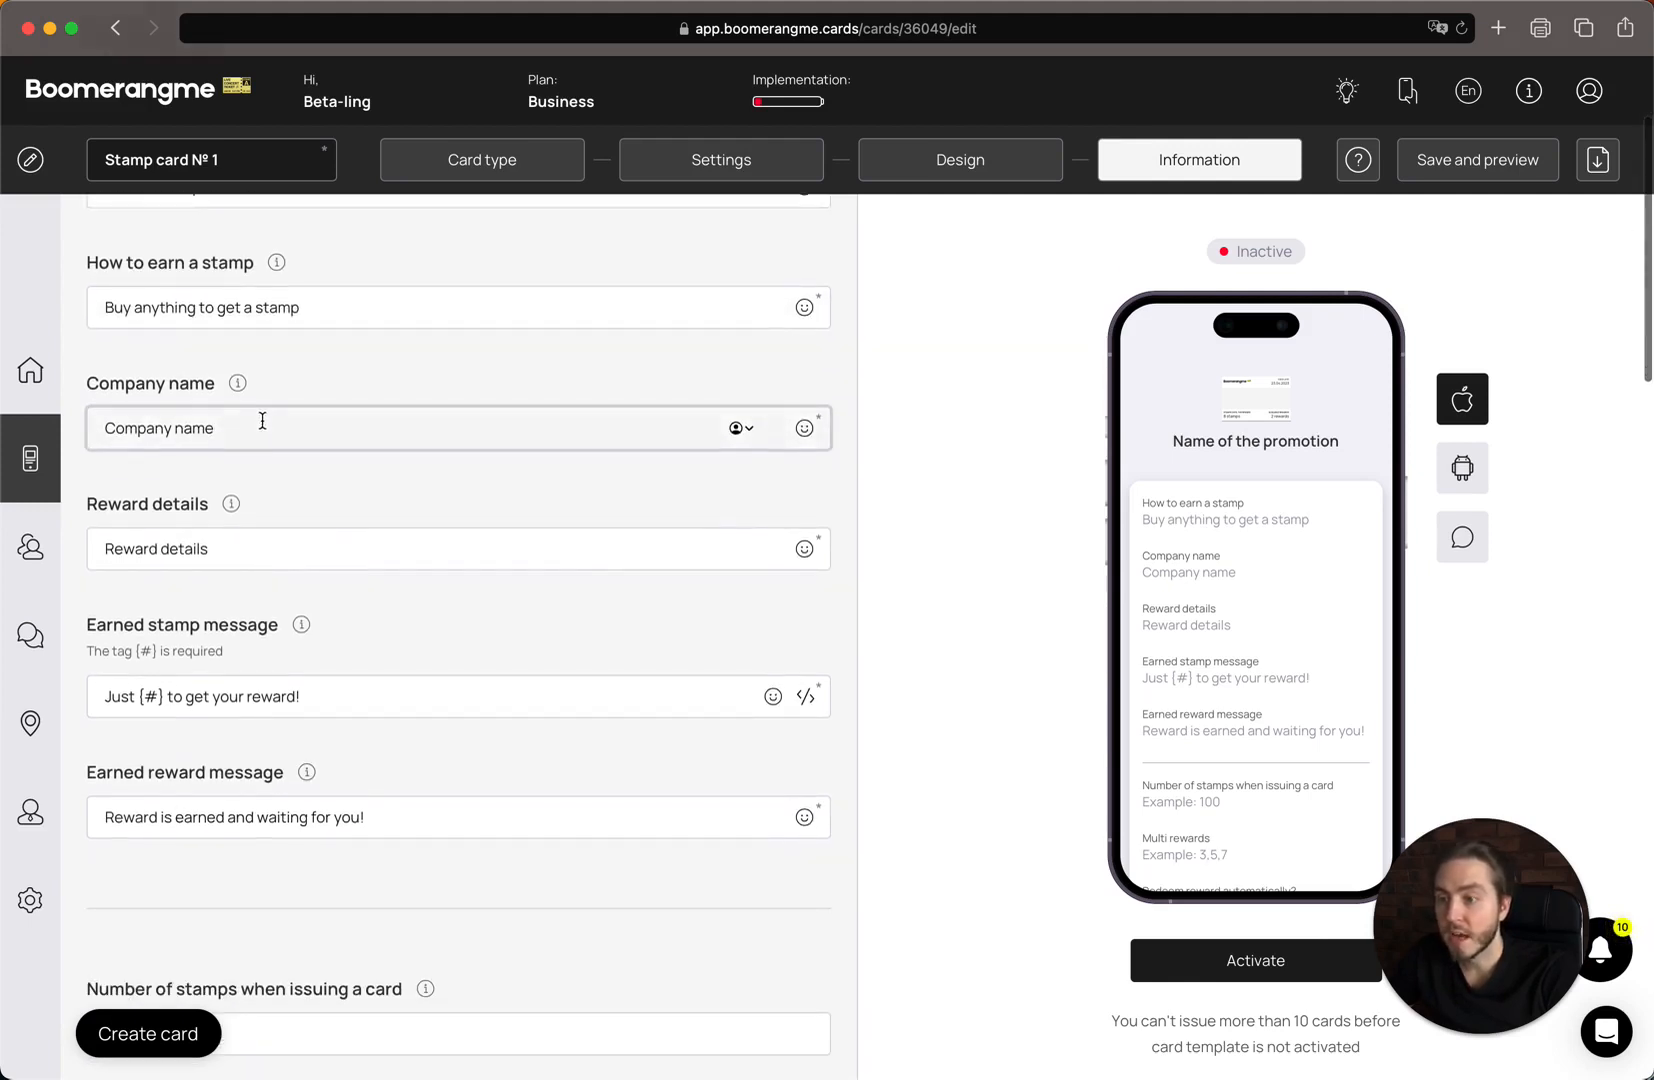
pyautogui.scroll(-2, 275, 430)
pyautogui.click(290, 477)
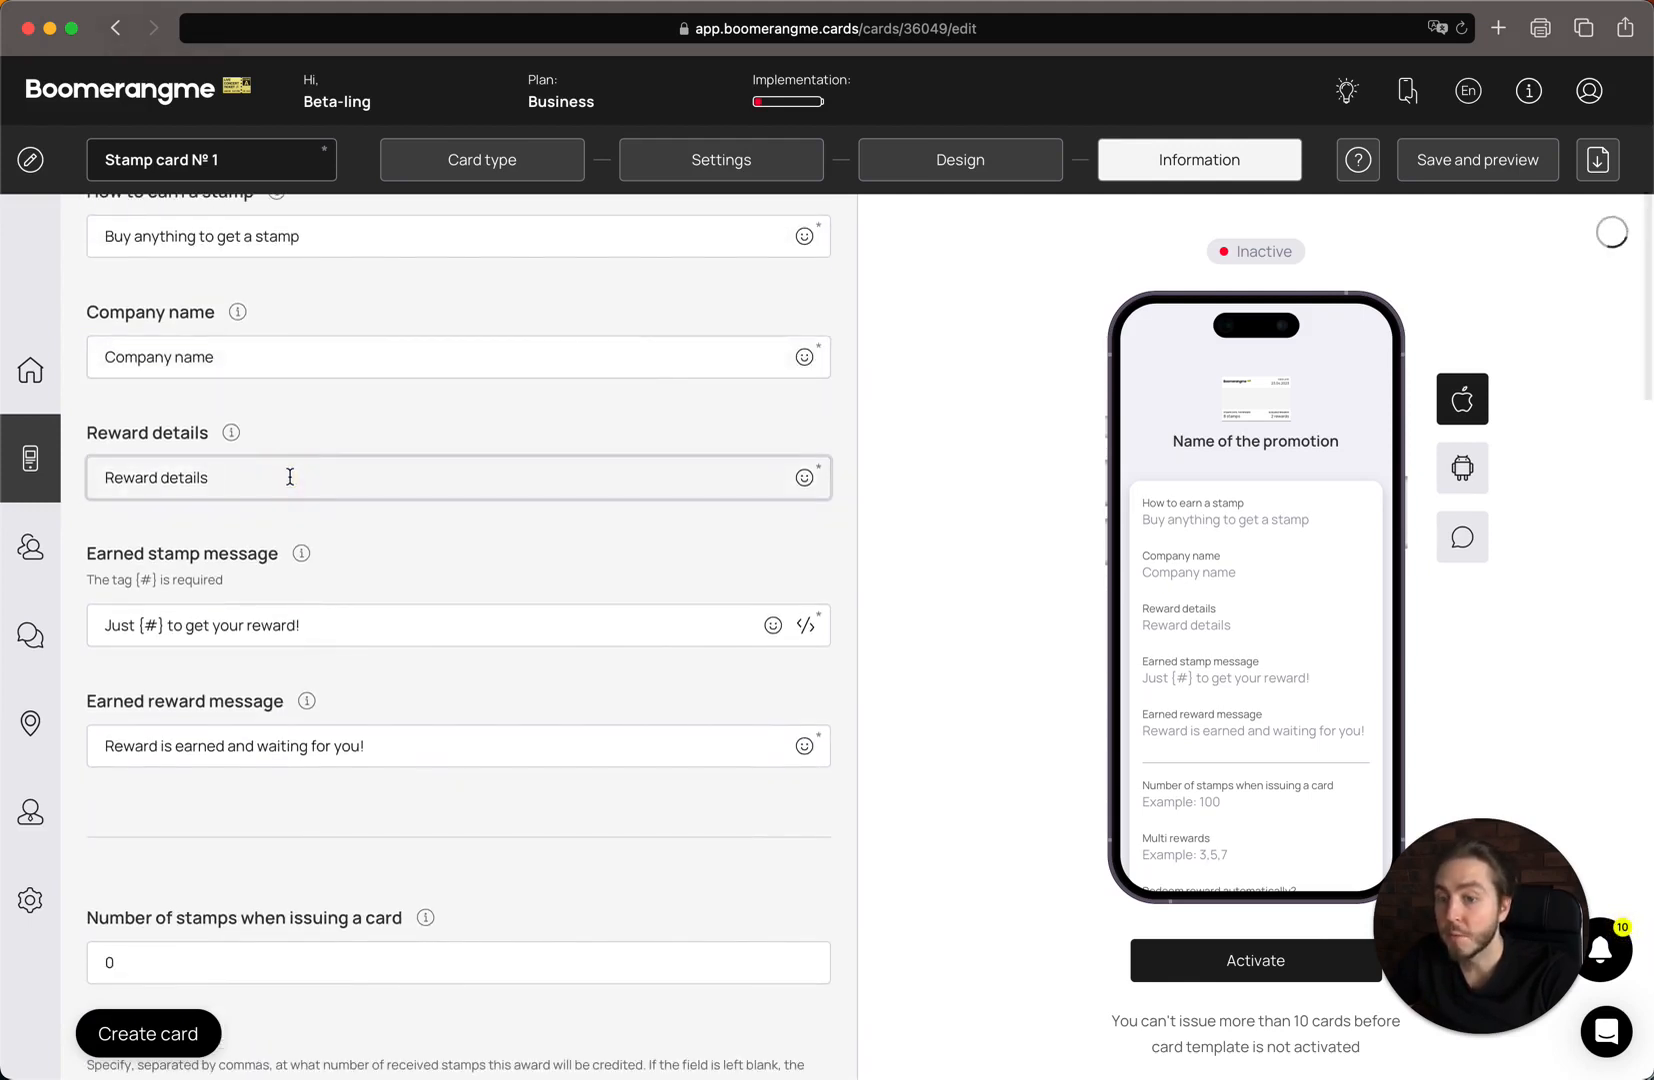
pyautogui.press('super+a')
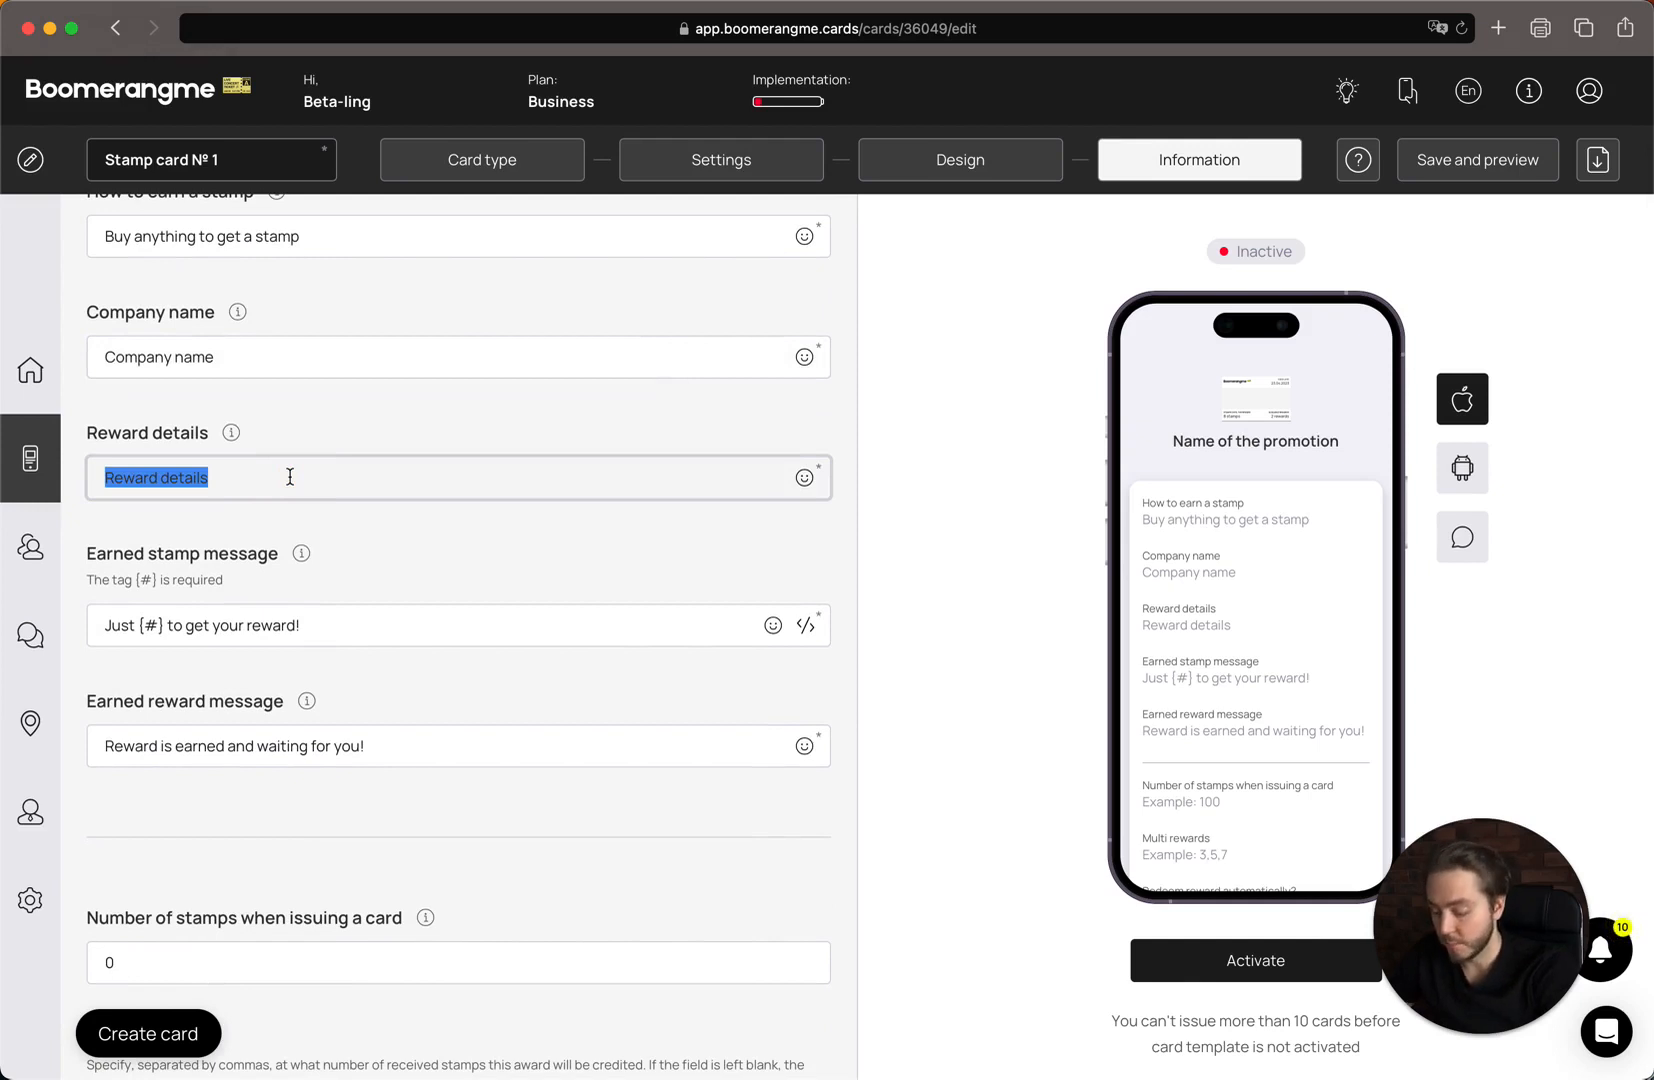
pyautogui.write('Free coffee')
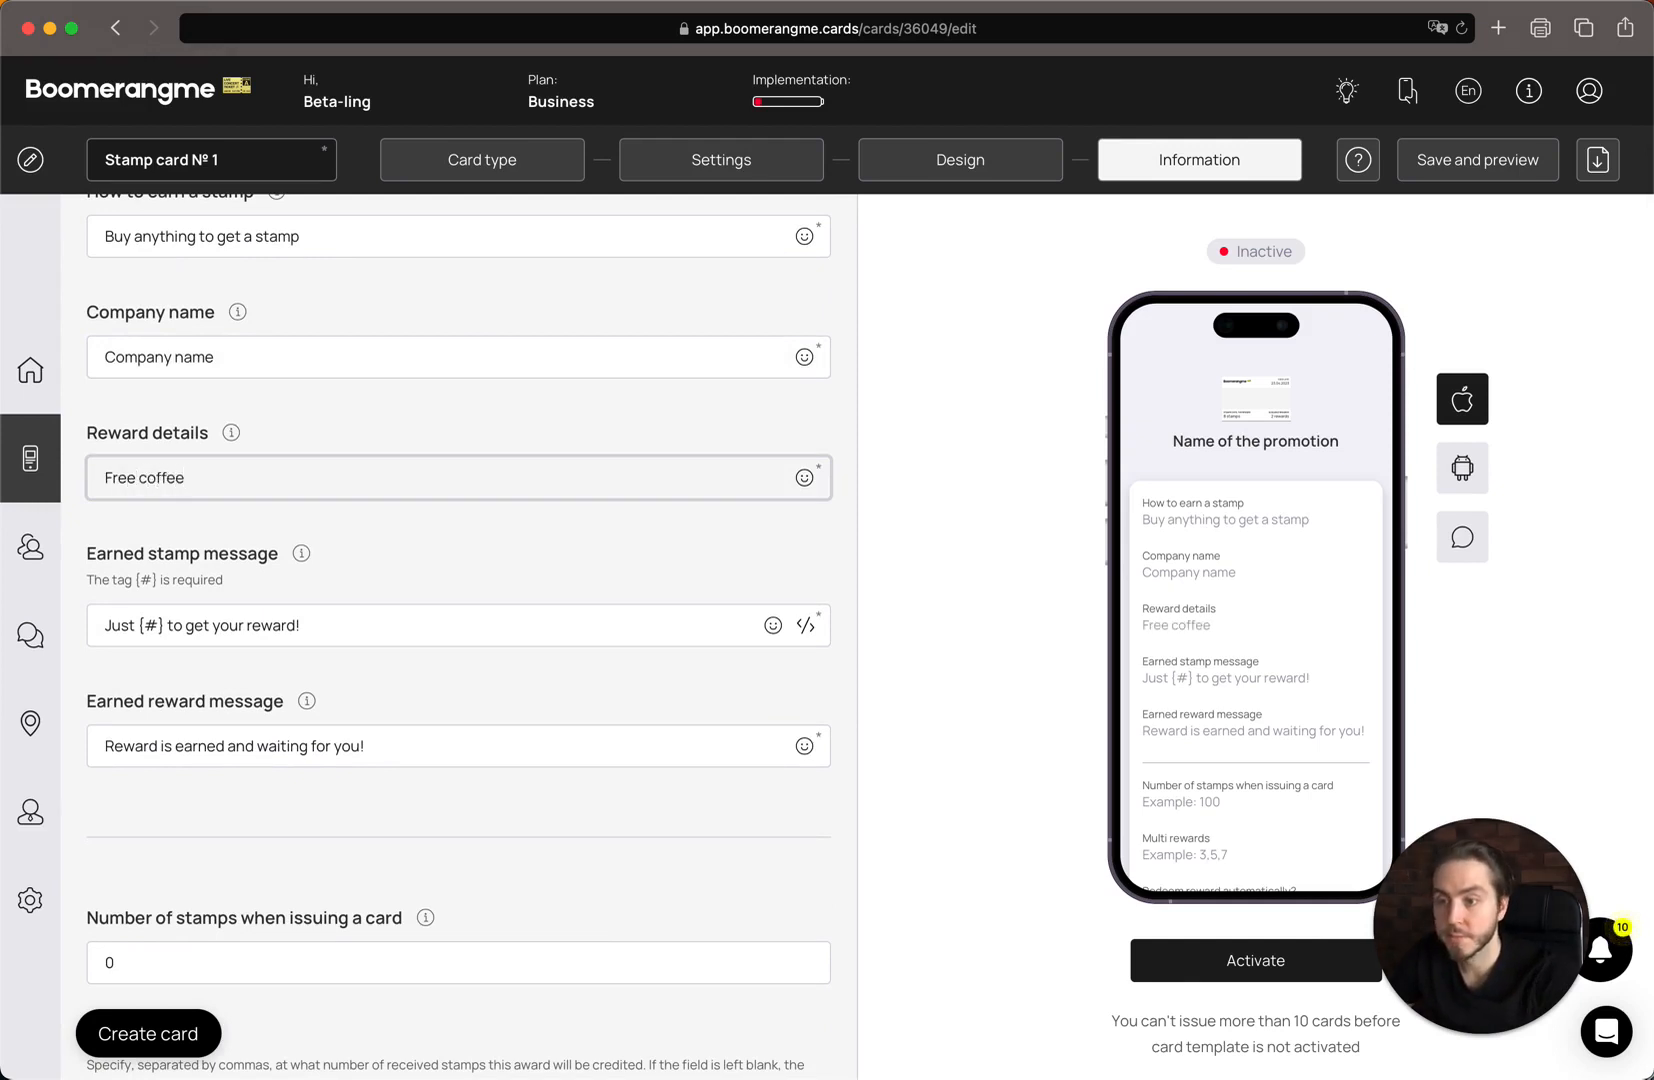
pyautogui.scroll(-3, 143, 472)
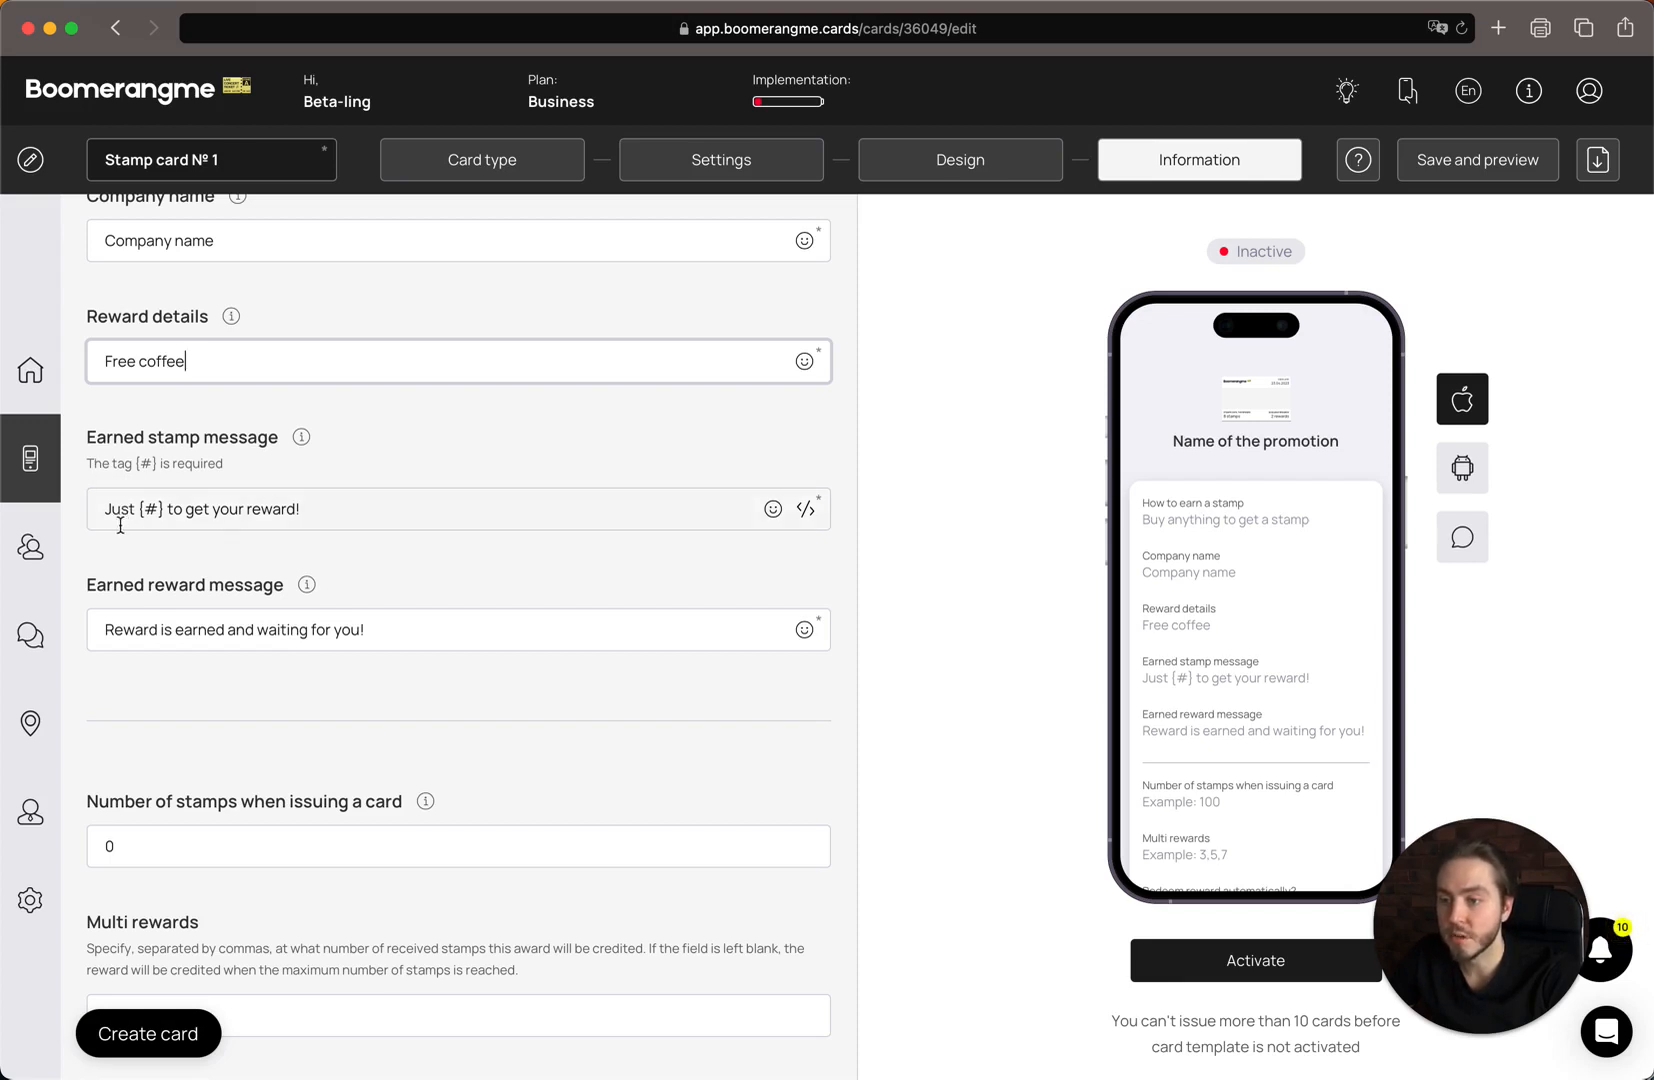
# Inspect the earned stamp message and its {#} tag without changing it.
pyautogui.doubleClick(113, 514)
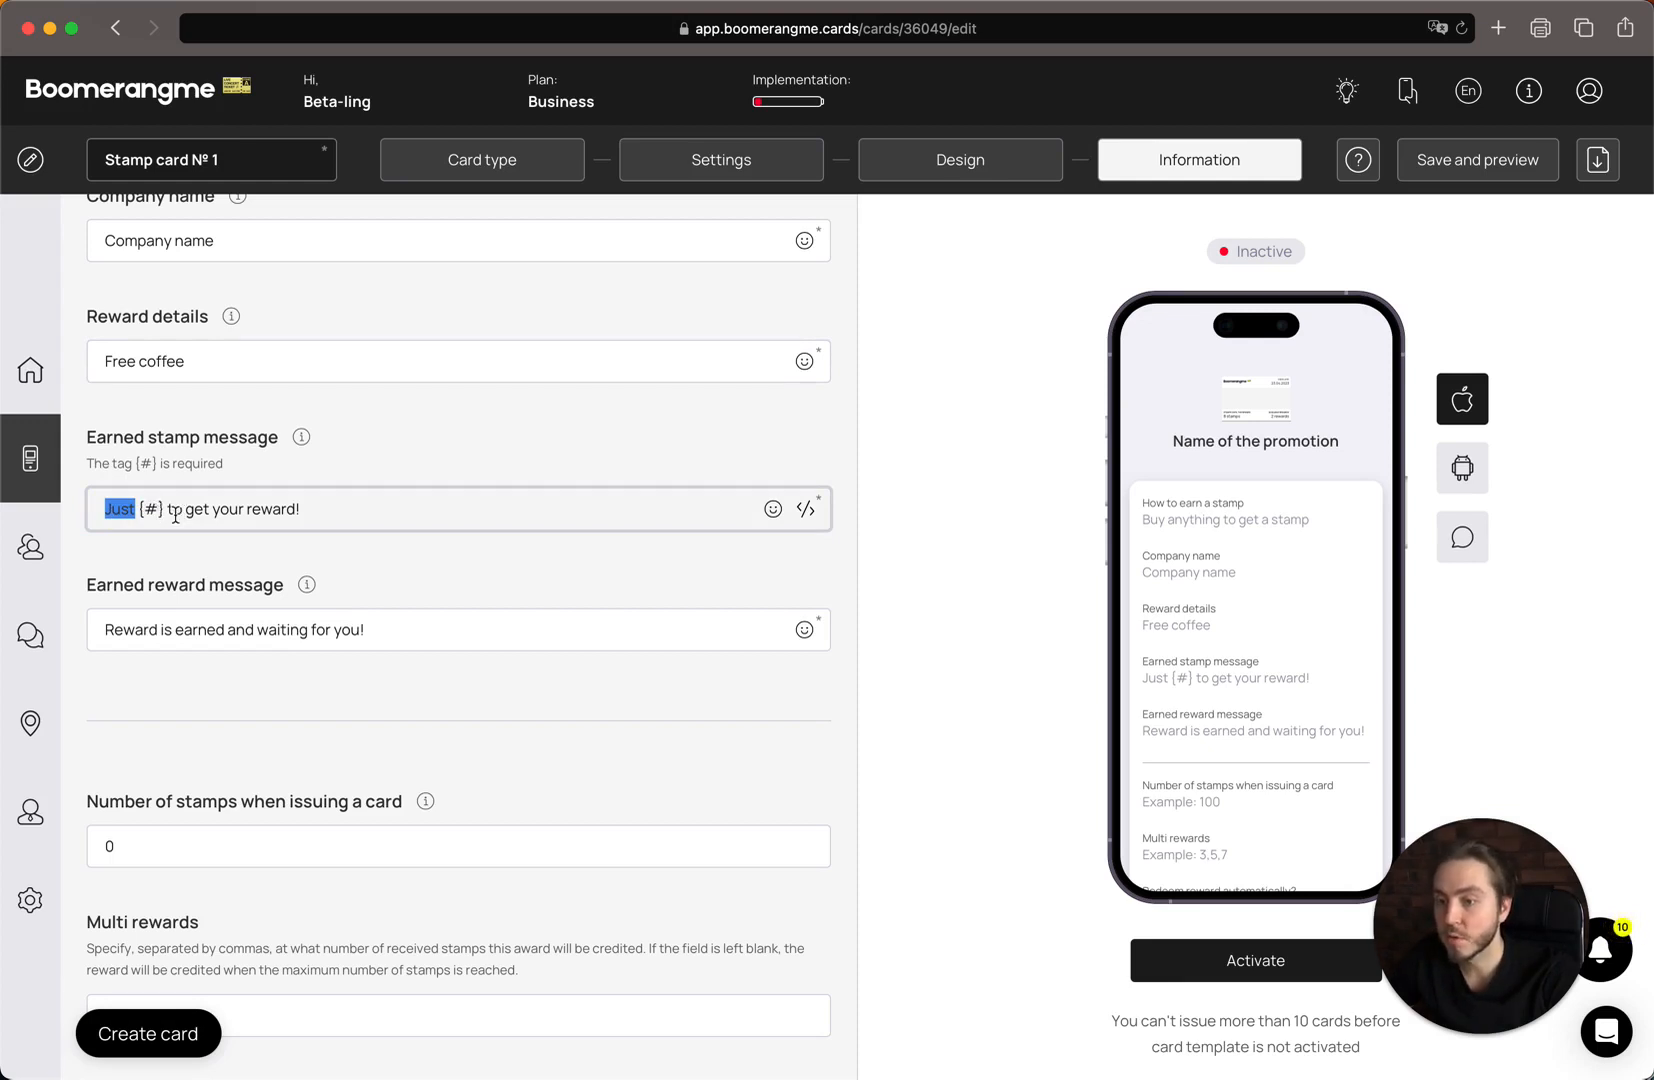
pyautogui.scroll(-2, 402, 500)
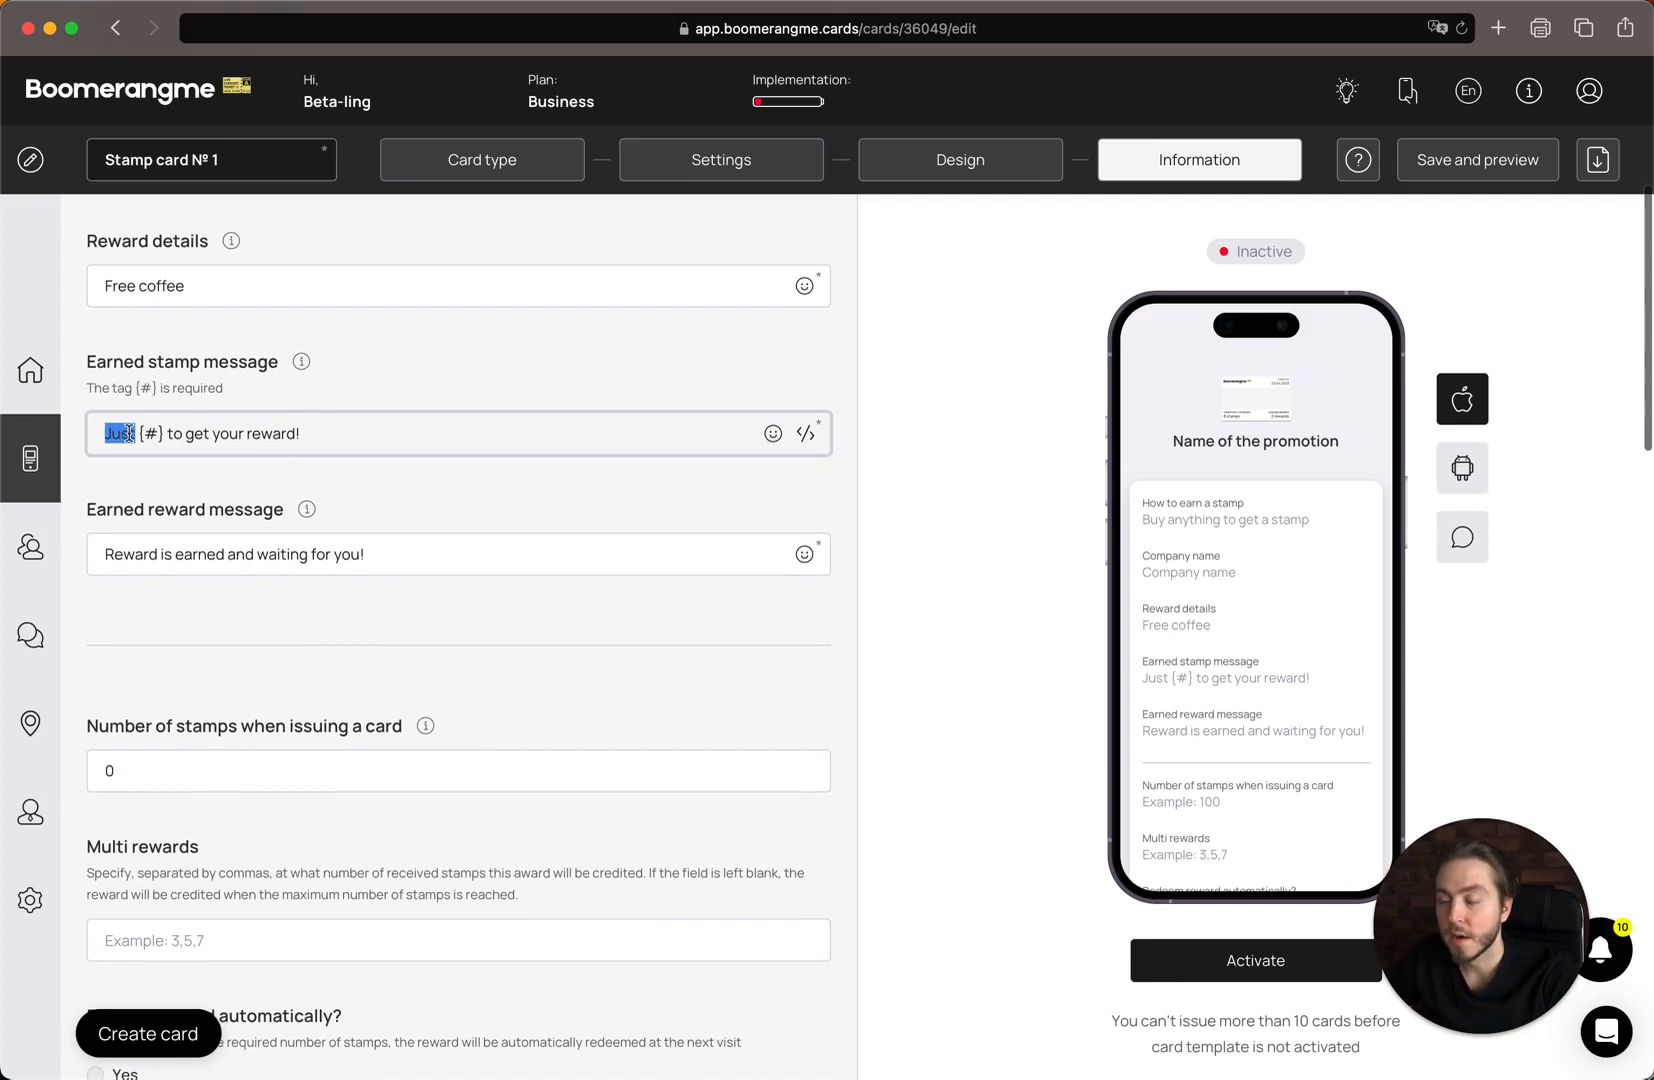
pyautogui.click(129, 433)
pyautogui.moveTo(135, 437); pyautogui.dragTo(168, 434)
pyautogui.click(178, 434)
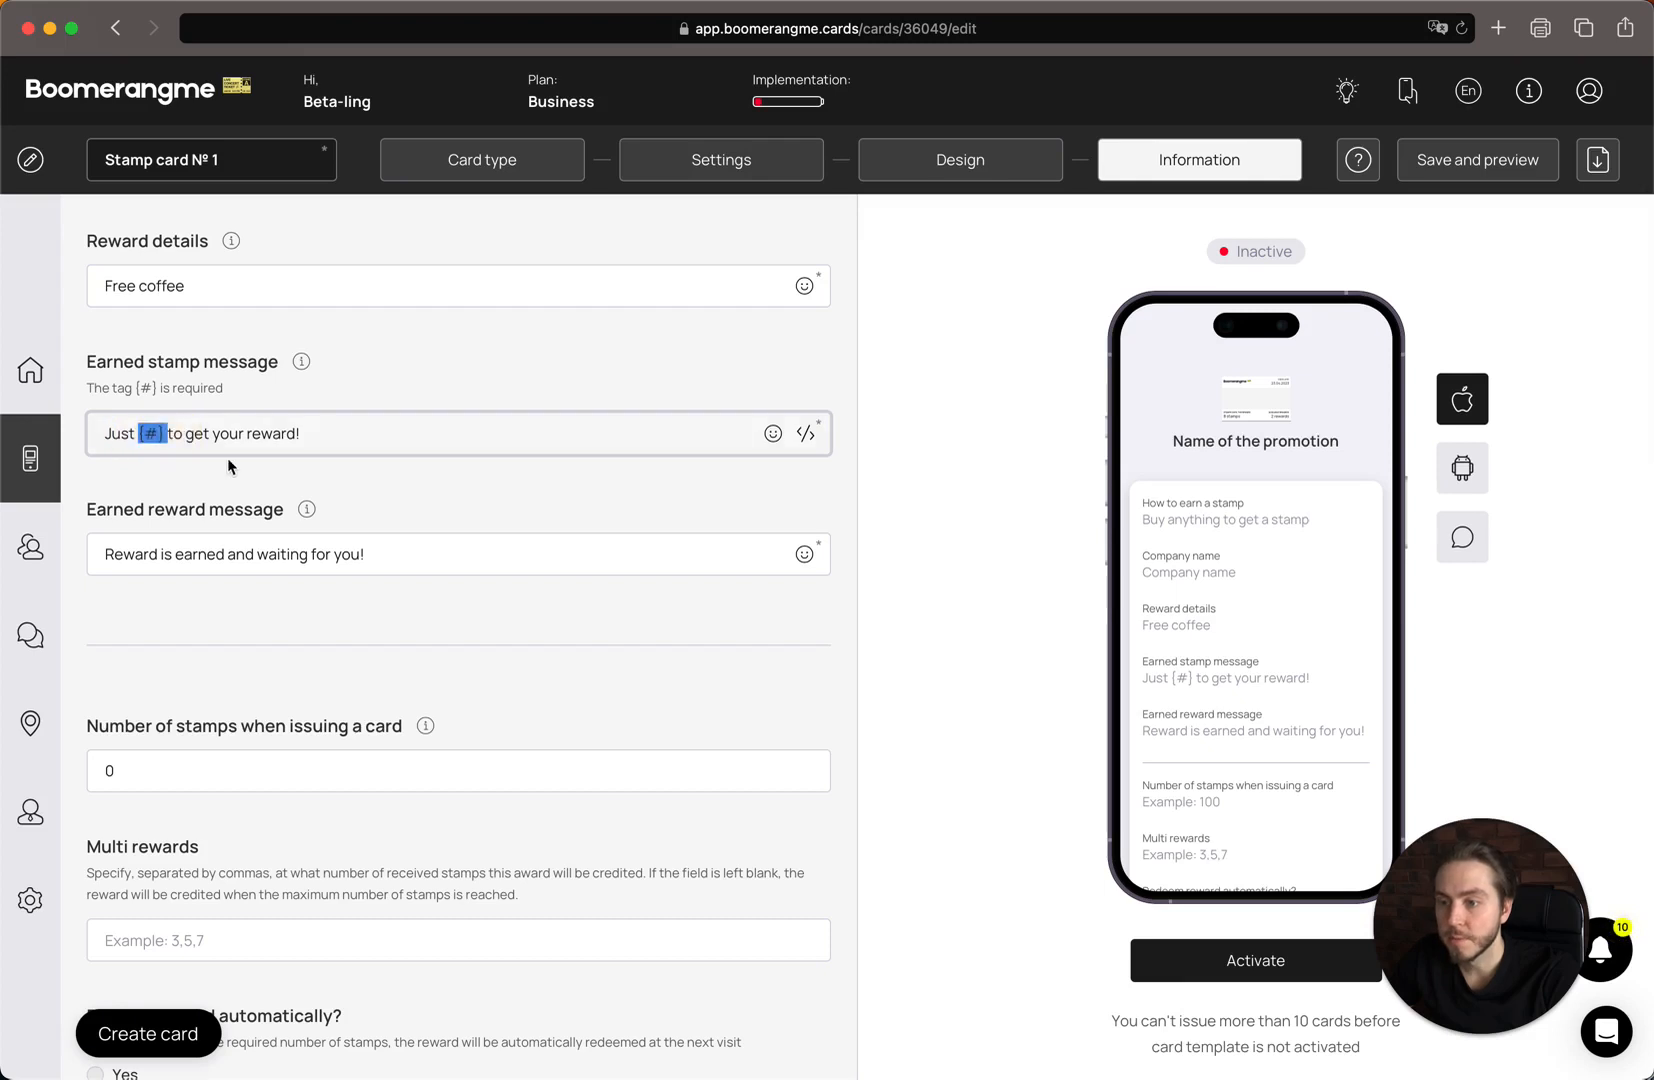
pyautogui.click(163, 433)
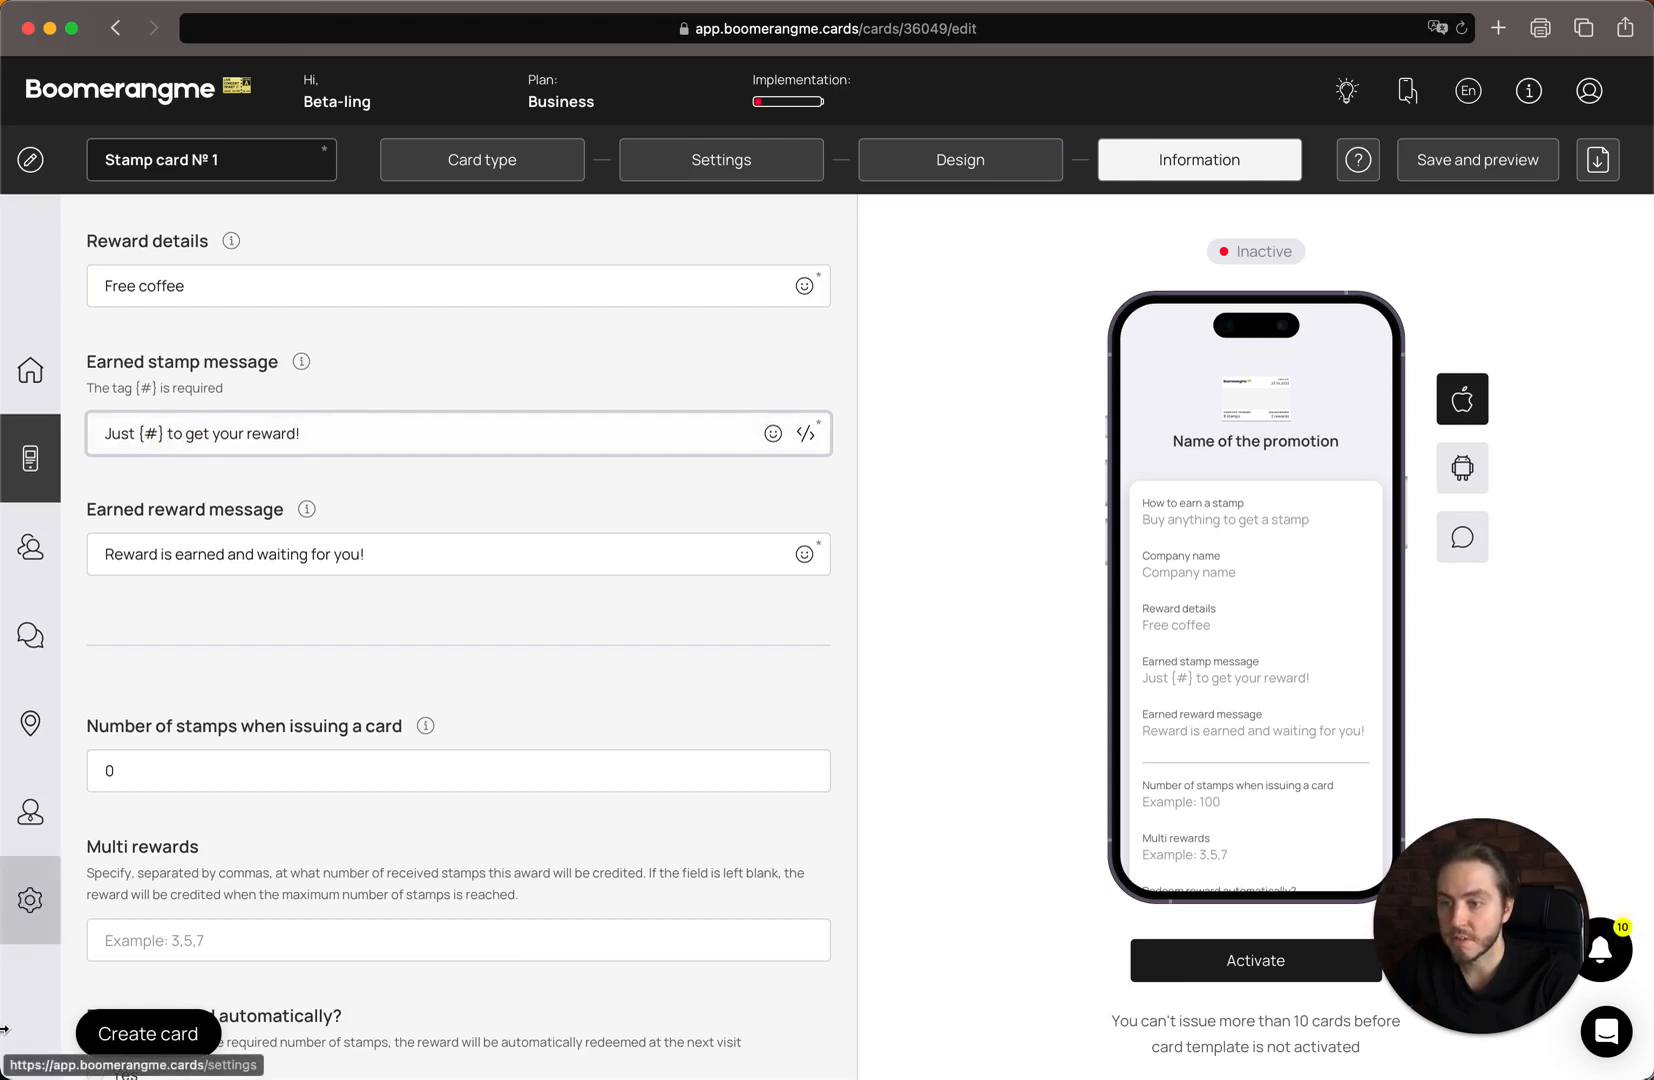
# Place the caret at the end of the Earned reward message.
pyautogui.scroll(-1, 178, 555)
pyautogui.click(246, 494)
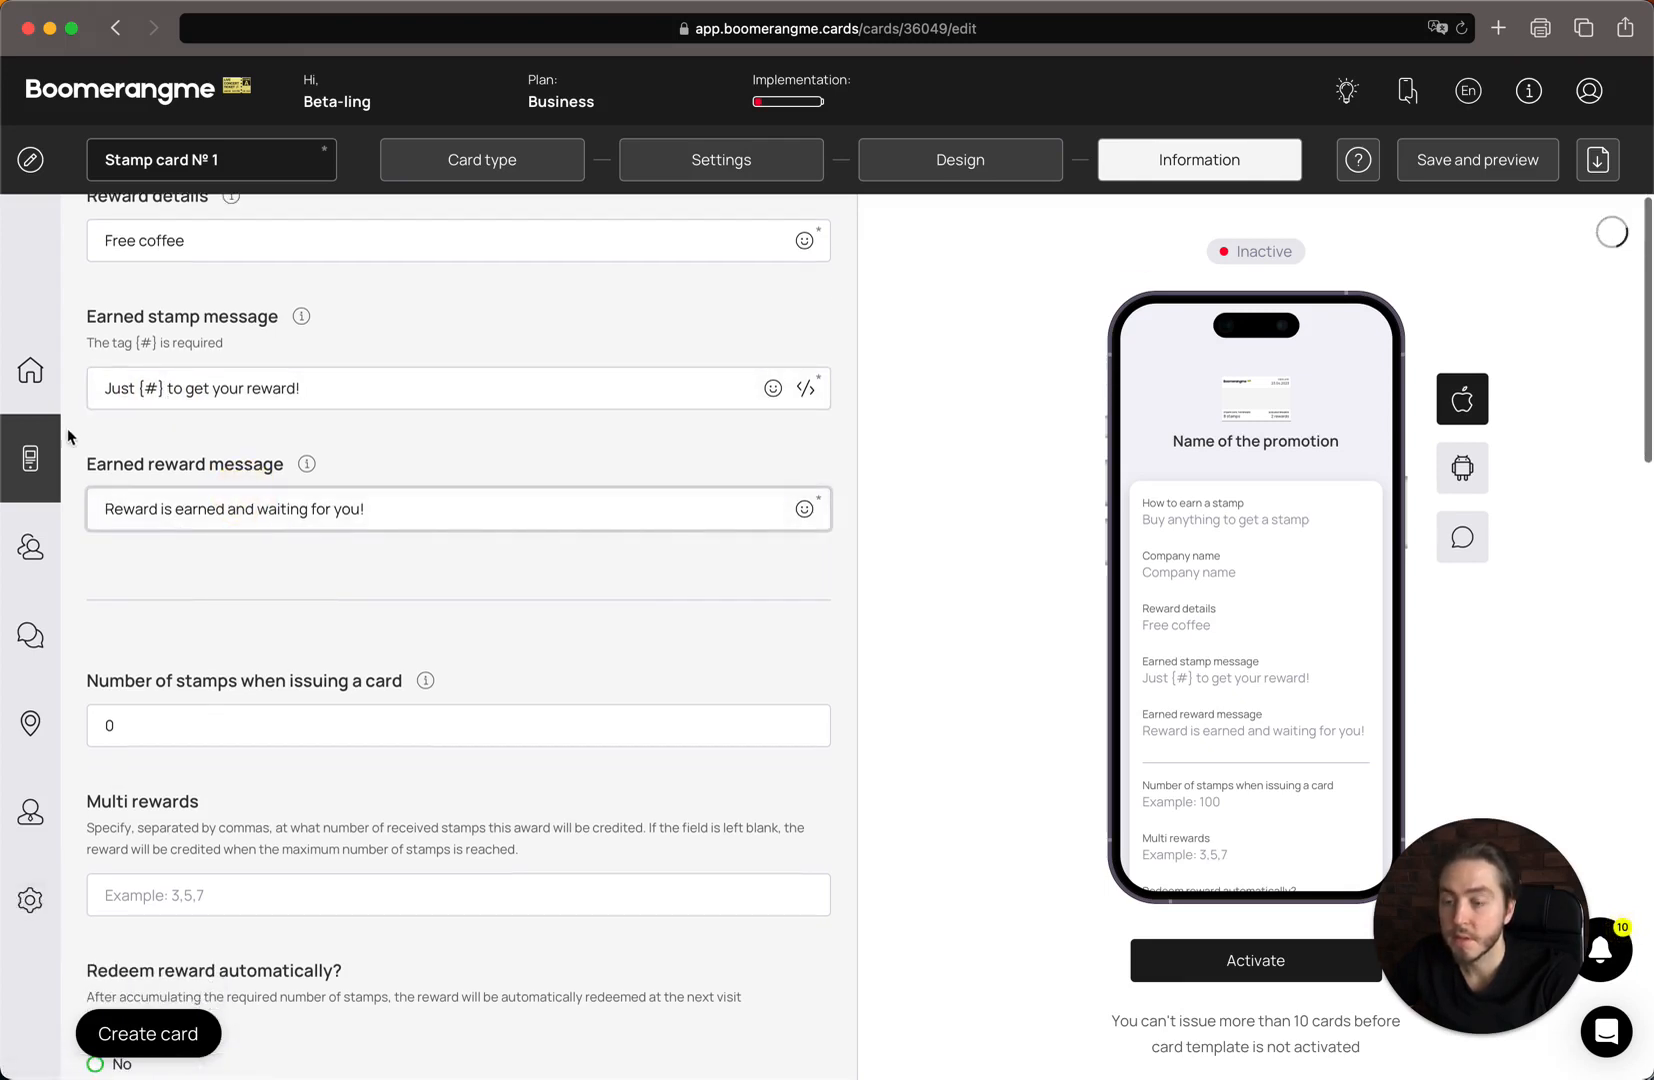
pyautogui.click(121, 470)
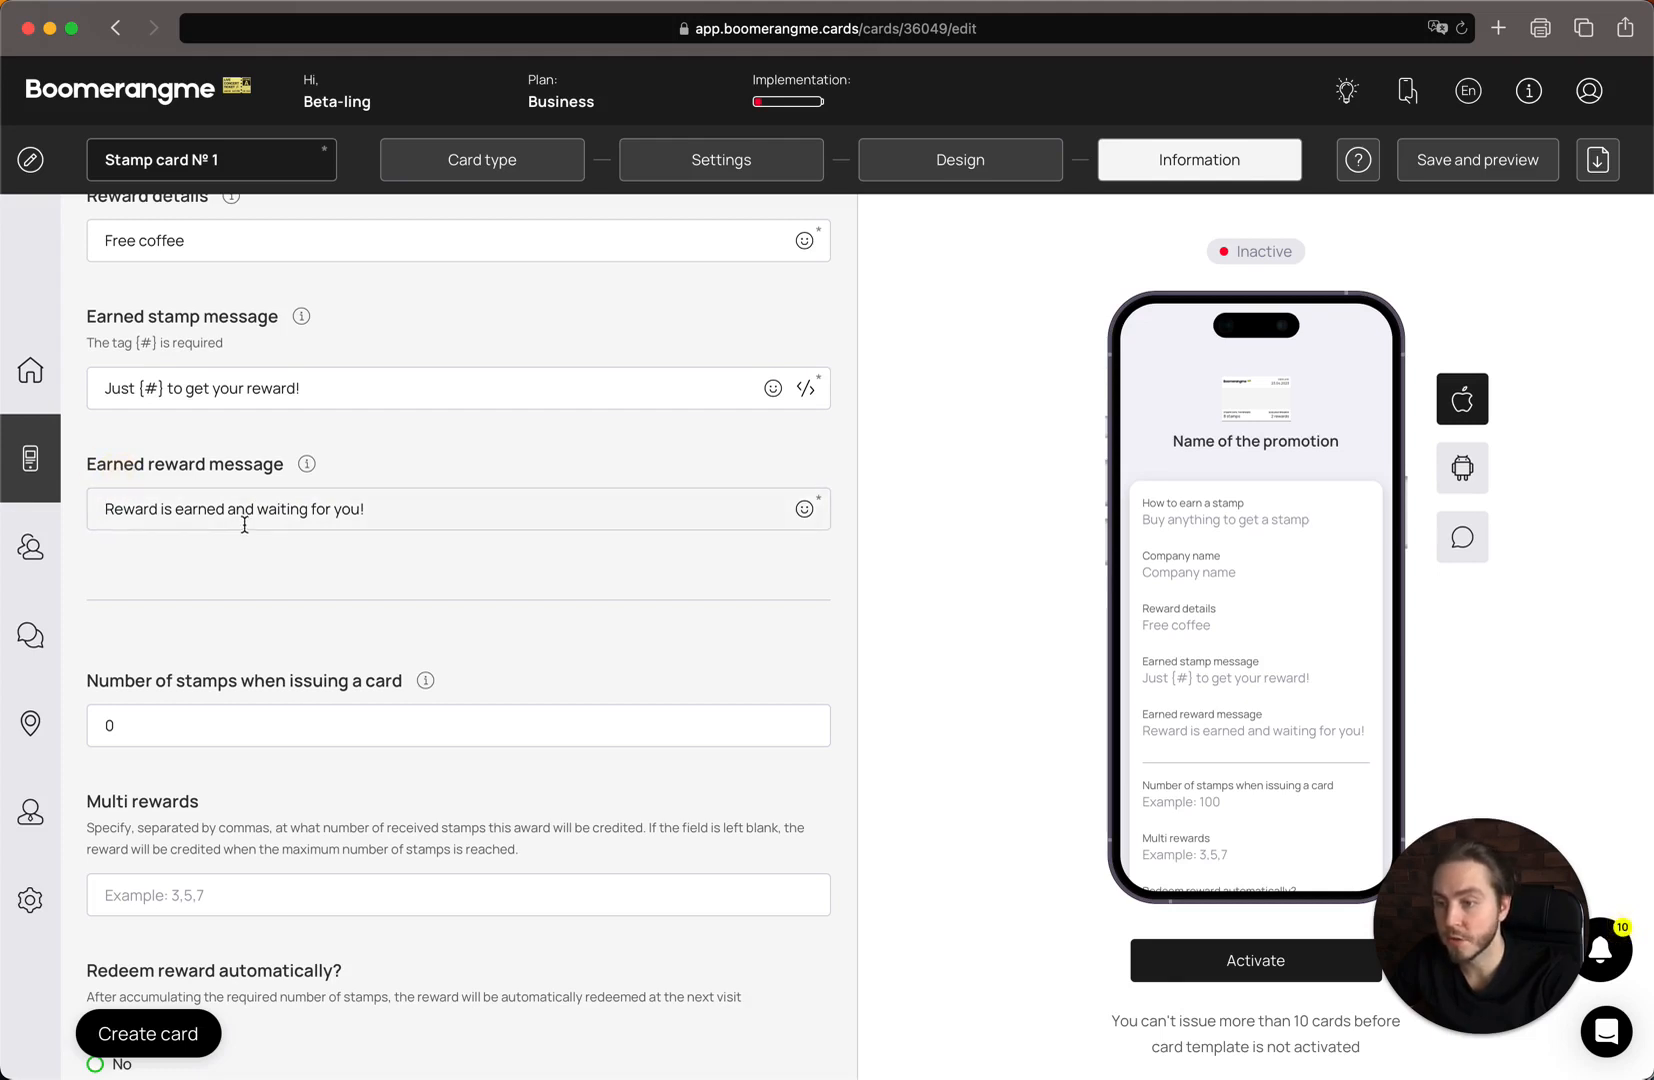
pyautogui.scroll(-1, 244, 524)
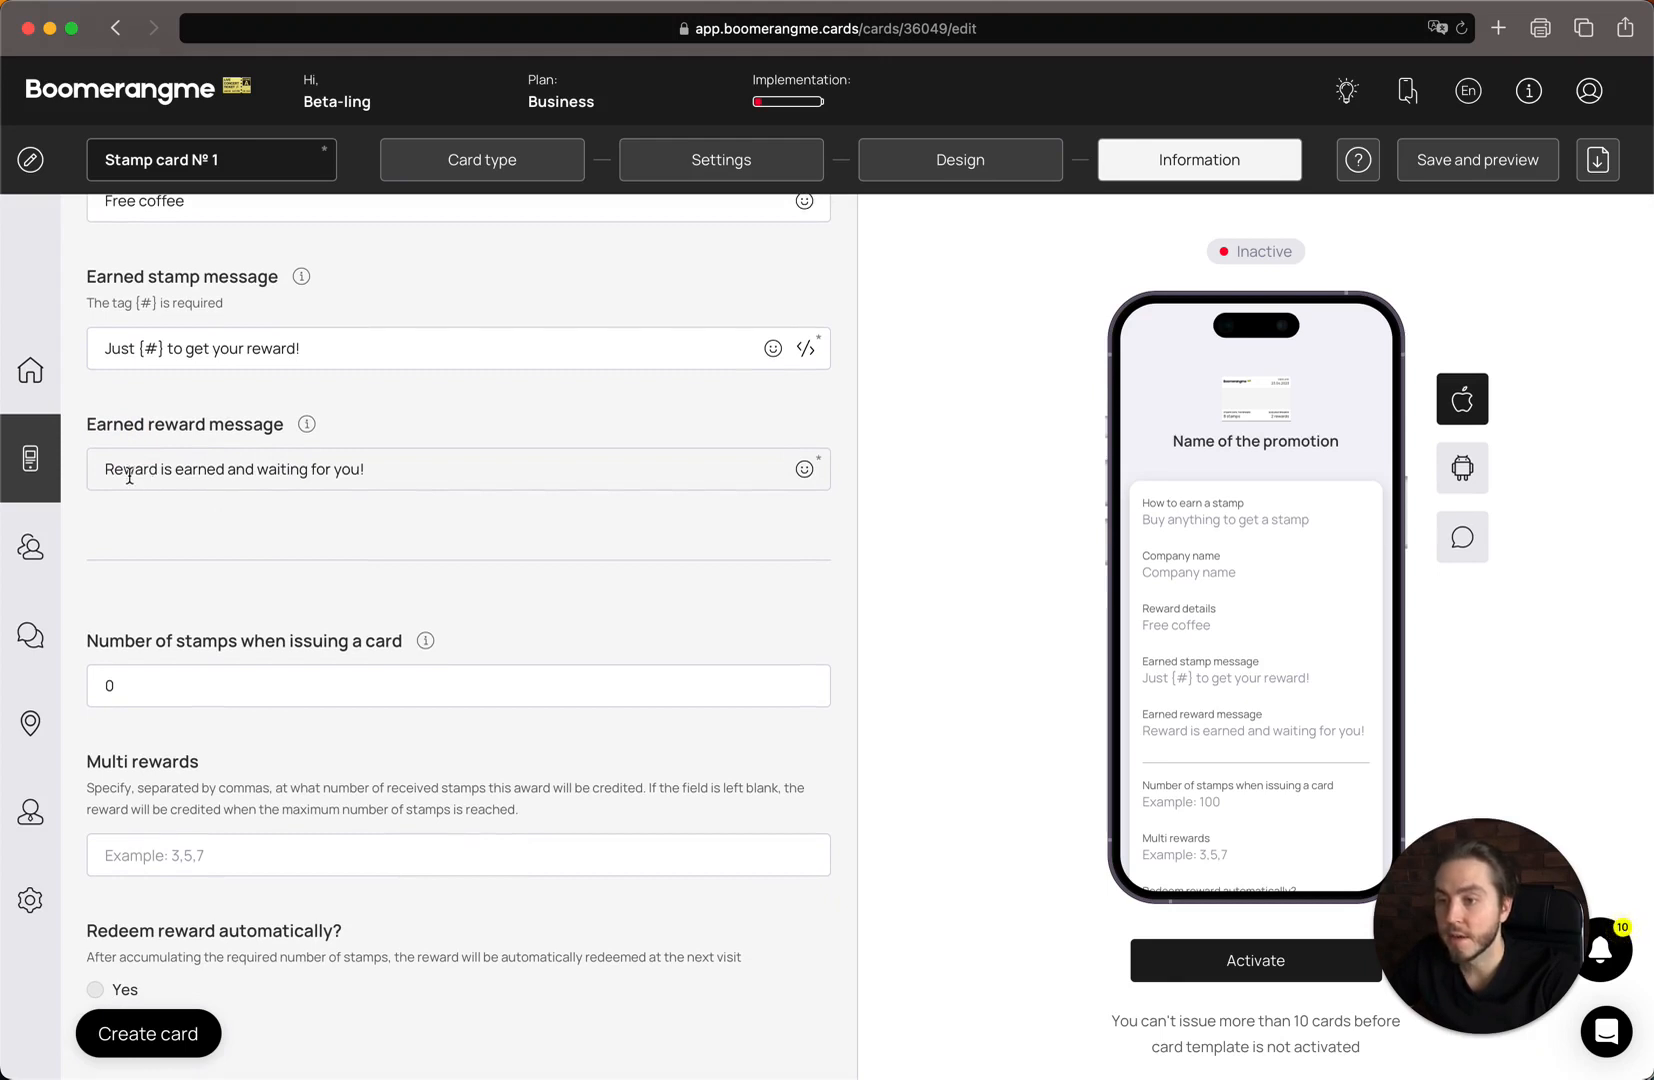
pyautogui.scroll(-2, 129, 476)
pyautogui.scroll(-1, 129, 474)
pyautogui.scroll(2, 129, 474)
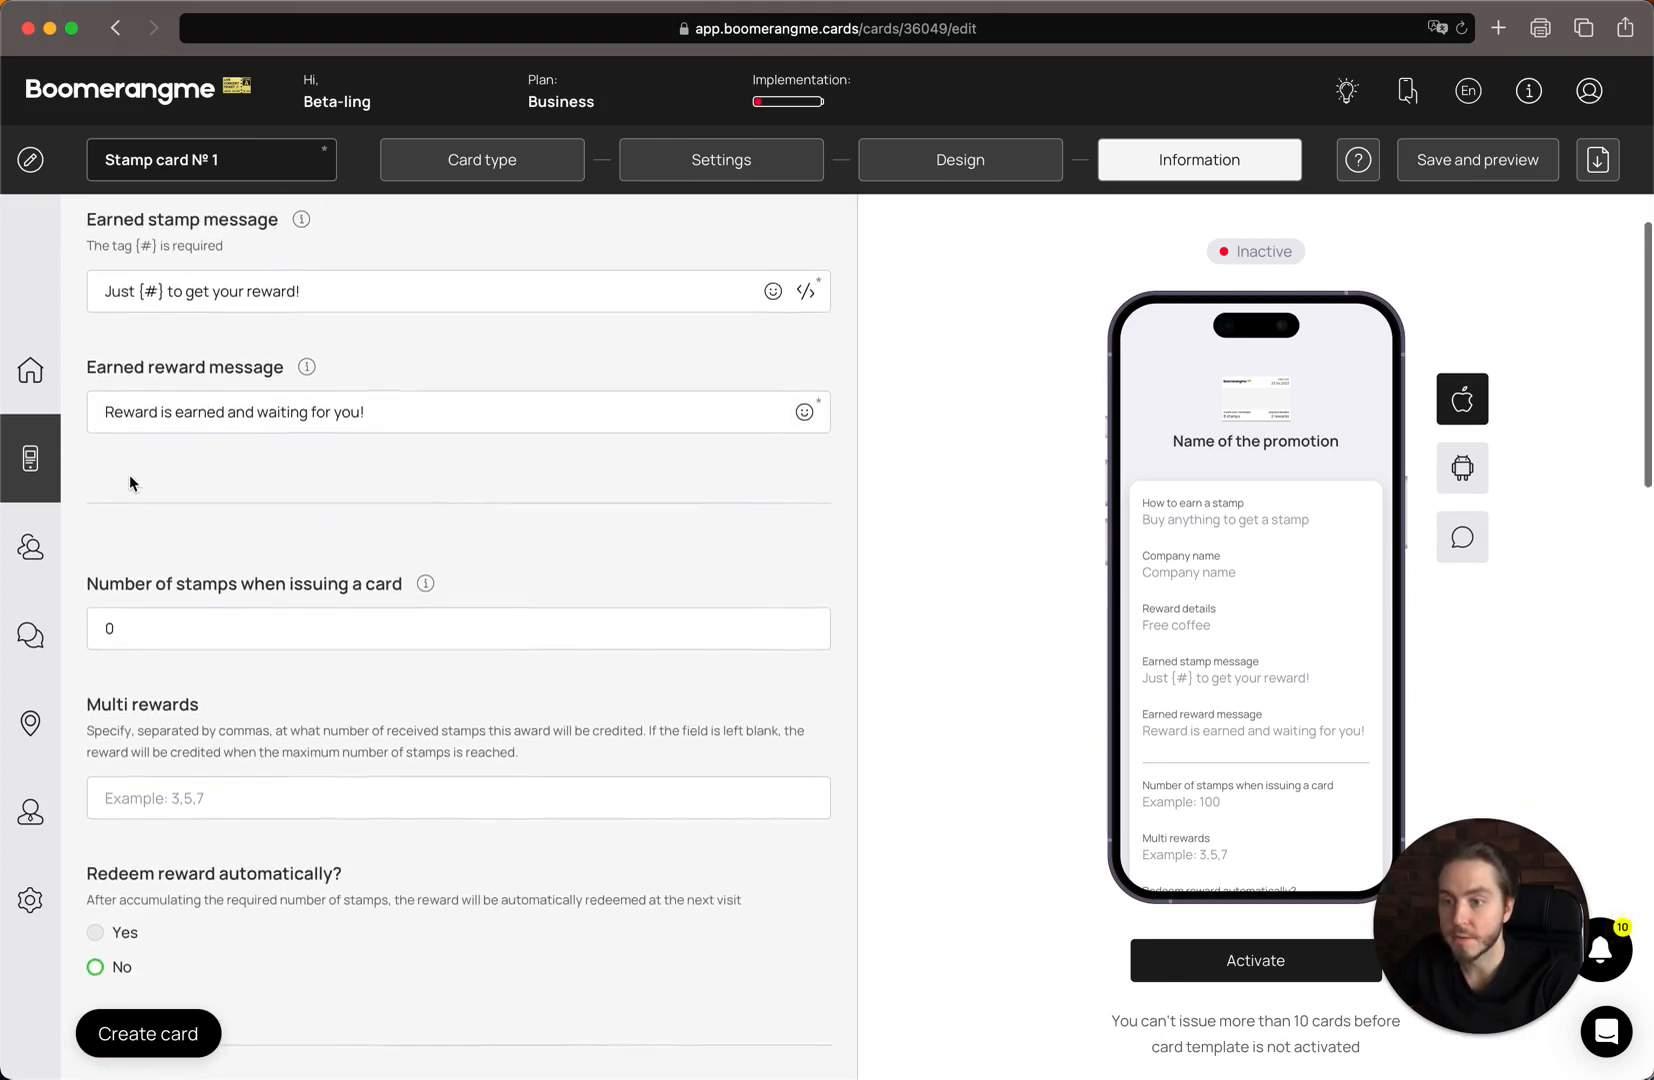
pyautogui.click(474, 442)
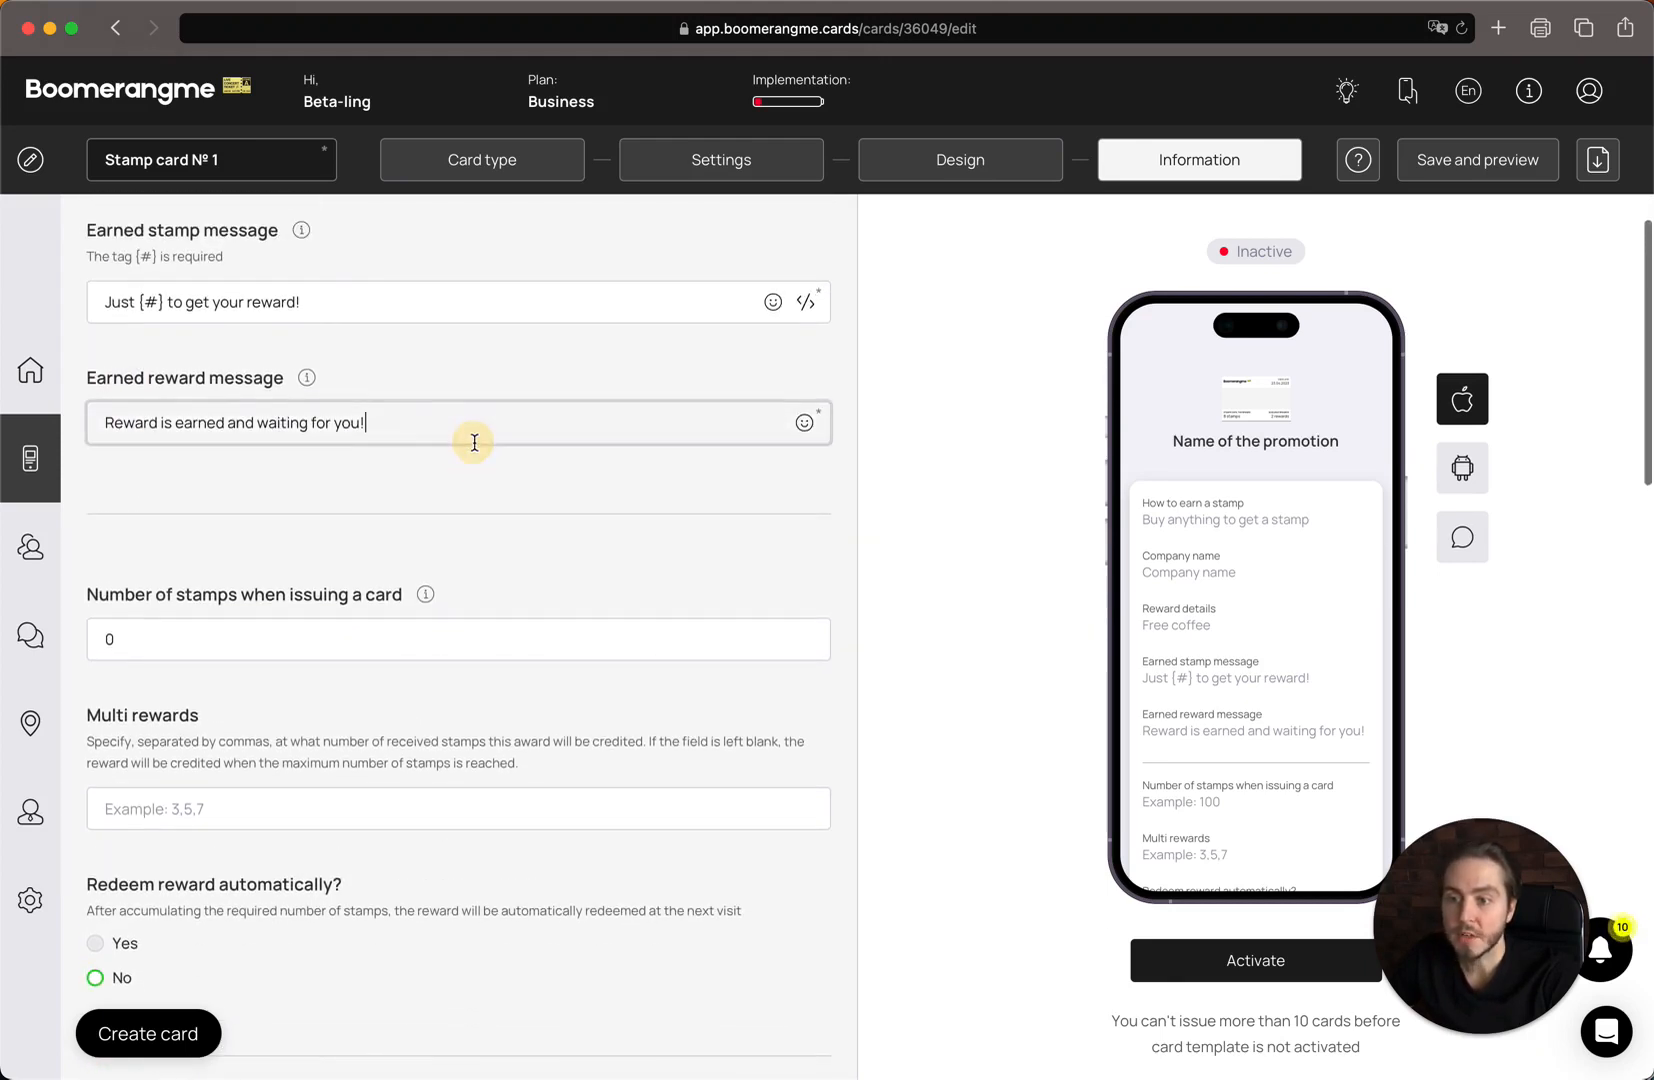
# Append the 😍 emoji to the Earned reward message.
pyautogui.click(805, 428)
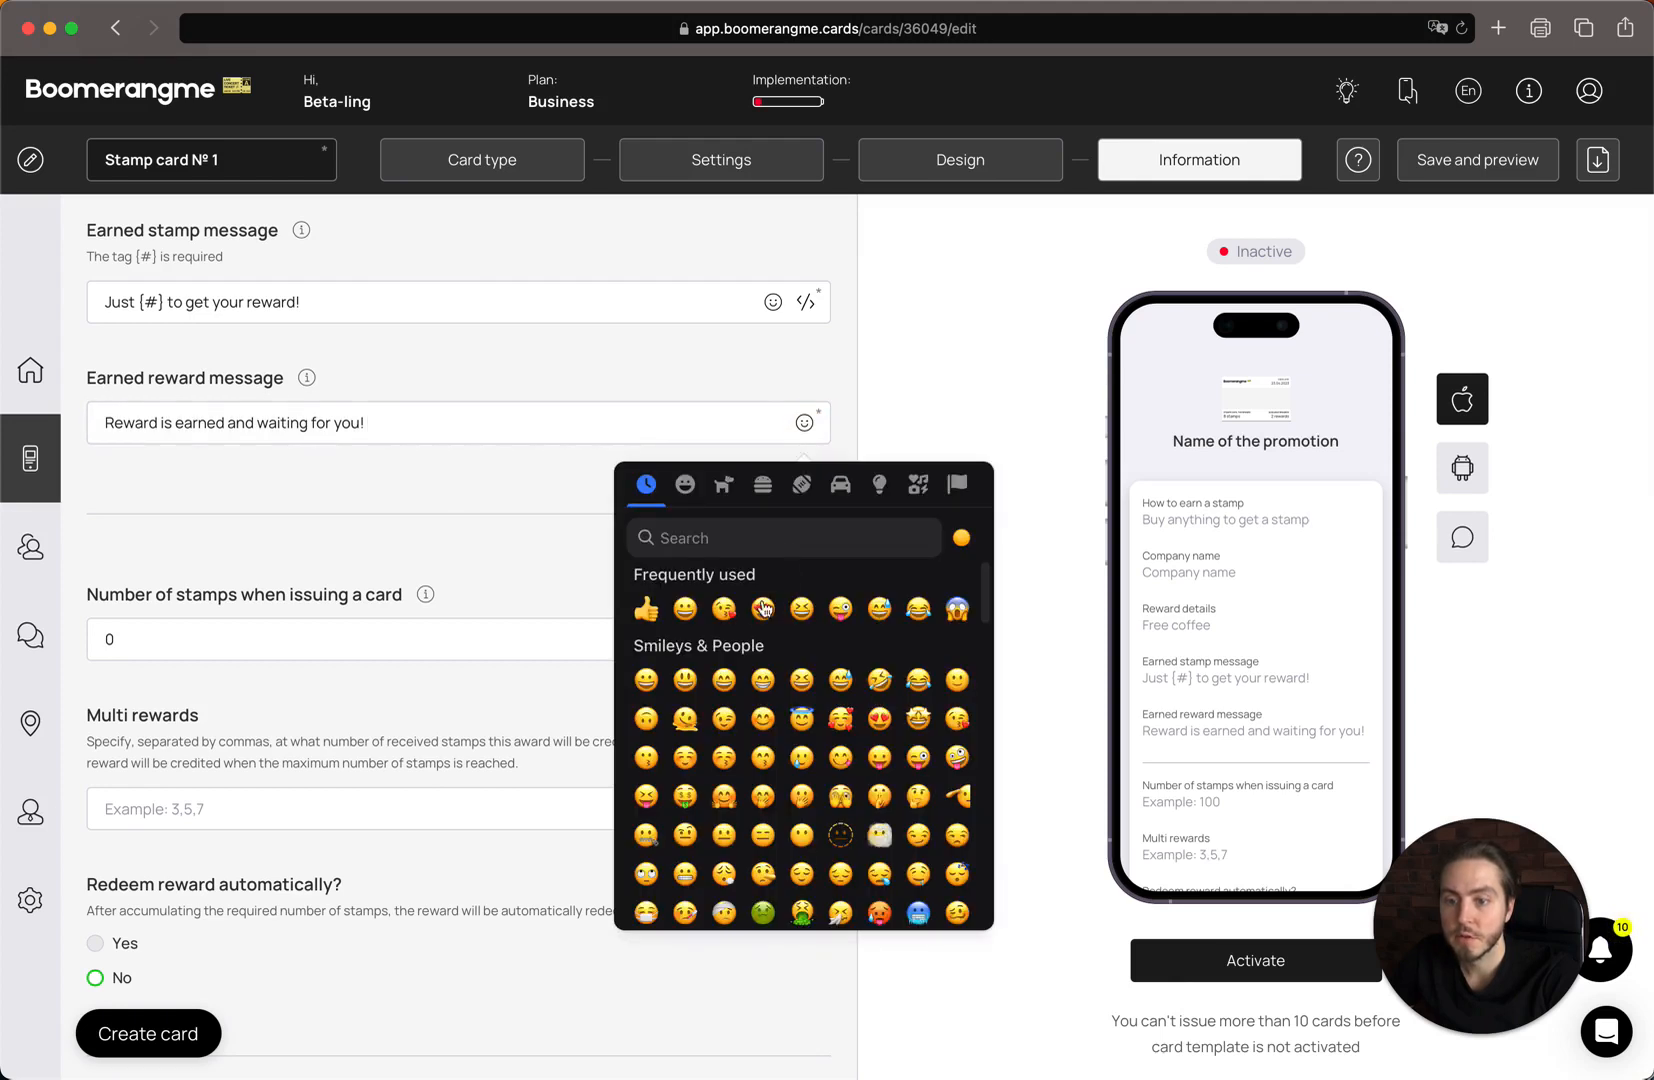
pyautogui.click(763, 608)
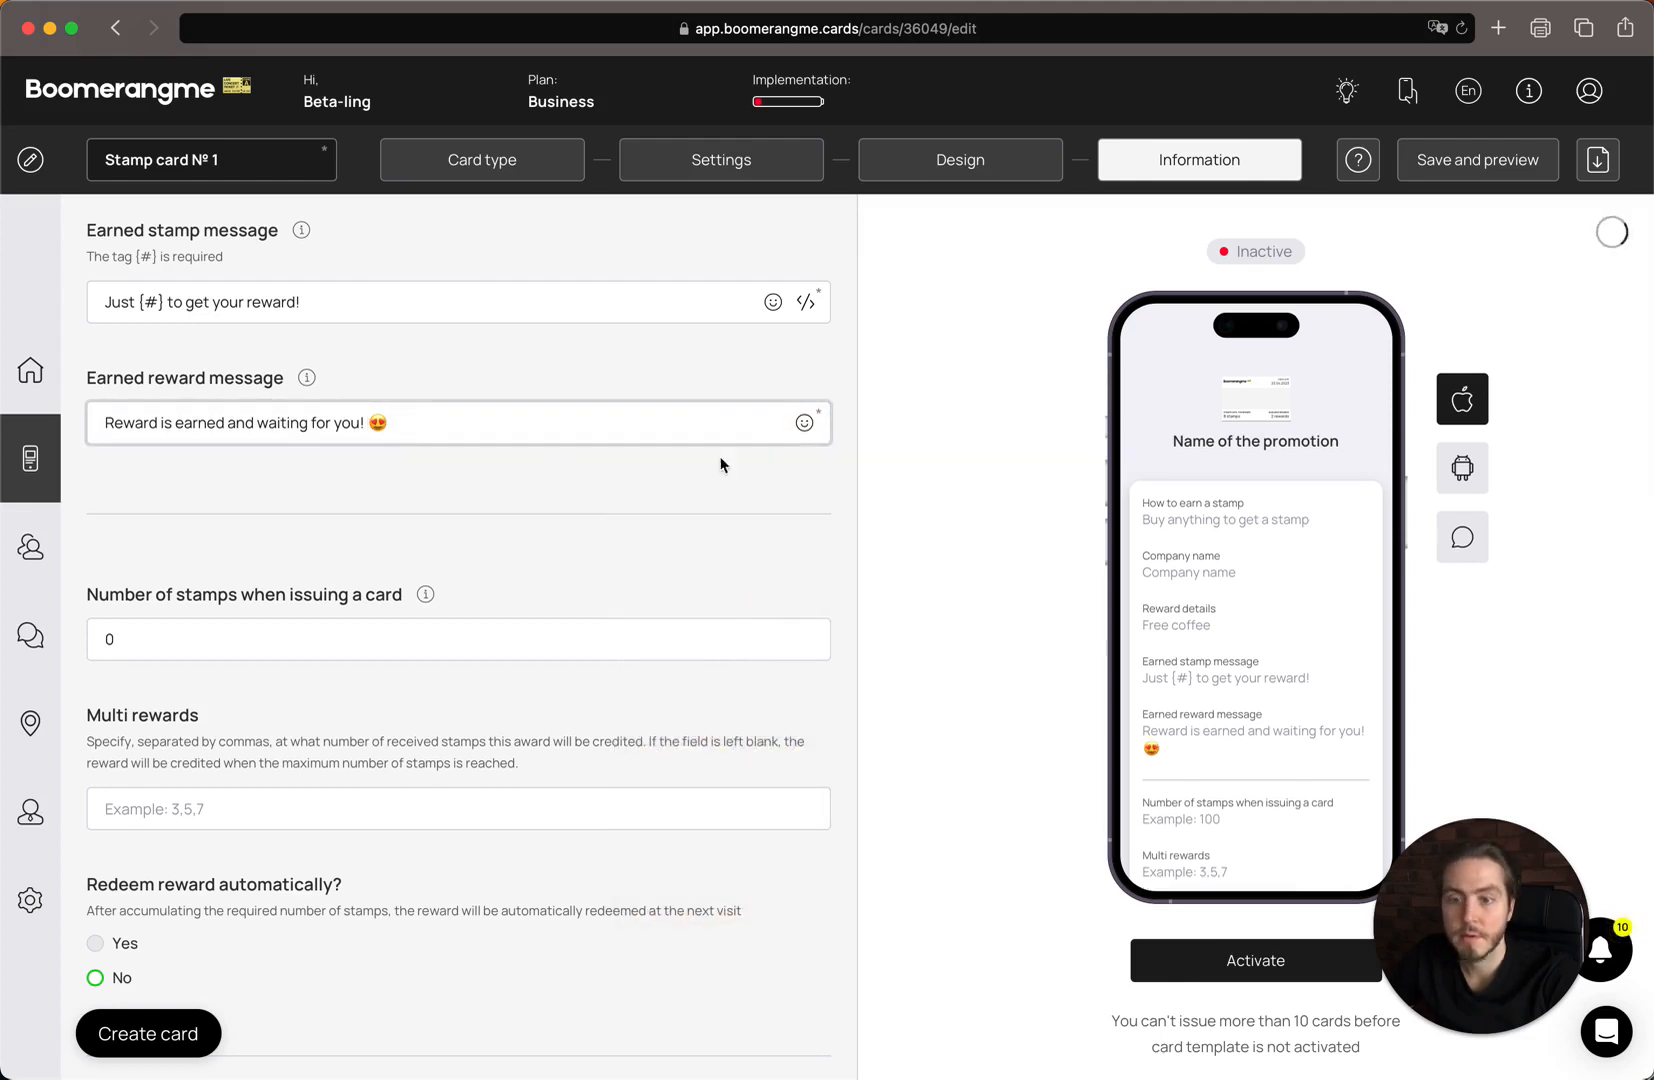
pyautogui.scroll(-5, 595, 415)
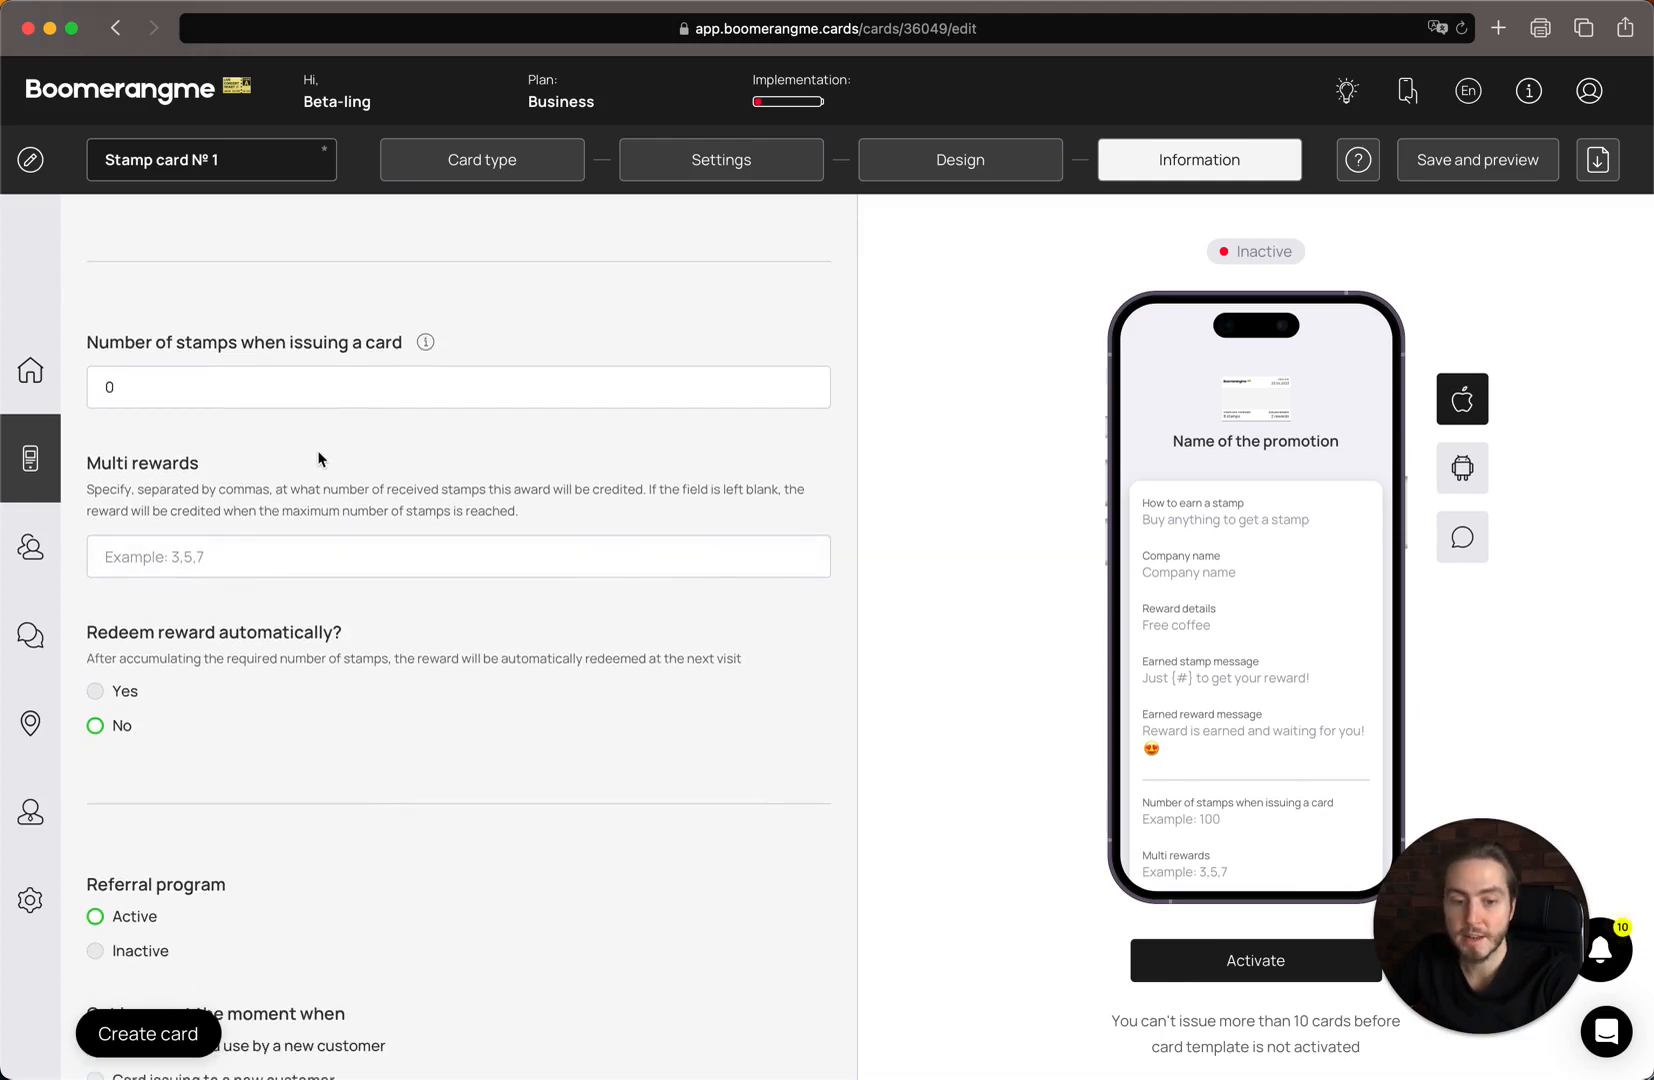
pyautogui.scroll(1, 318, 459)
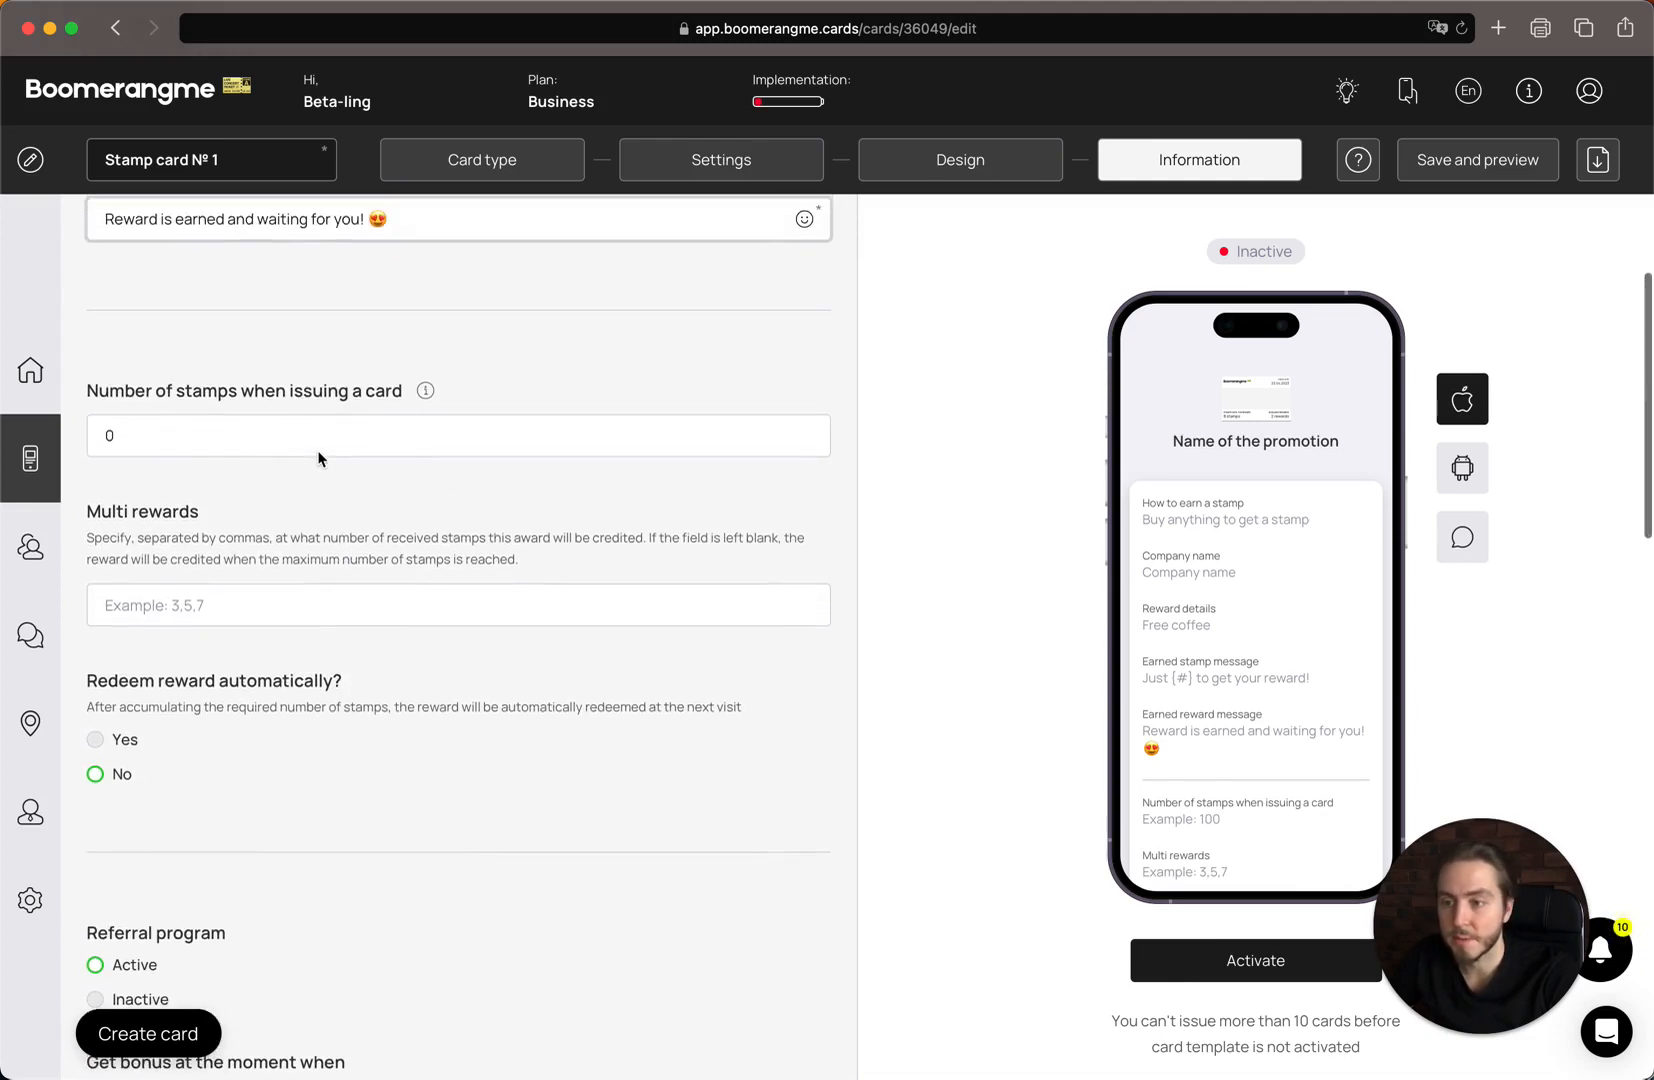
pyautogui.scroll(2, 318, 451)
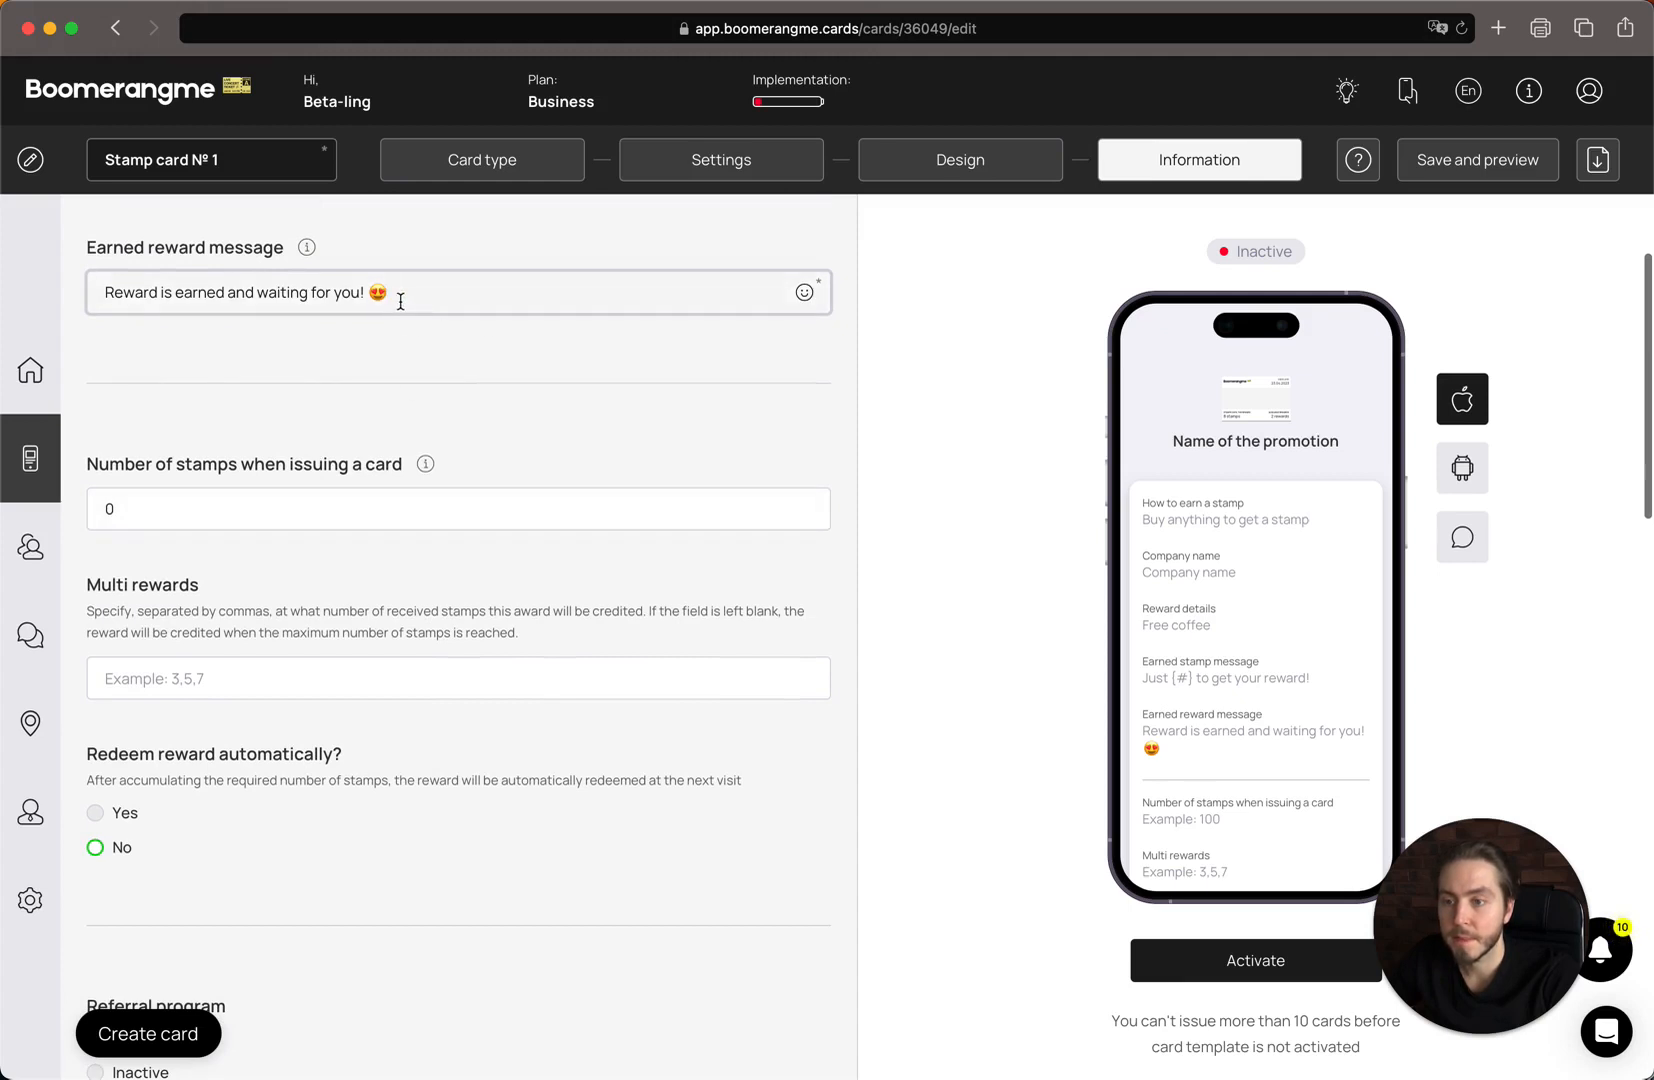
pyautogui.scroll(-1, 308, 371)
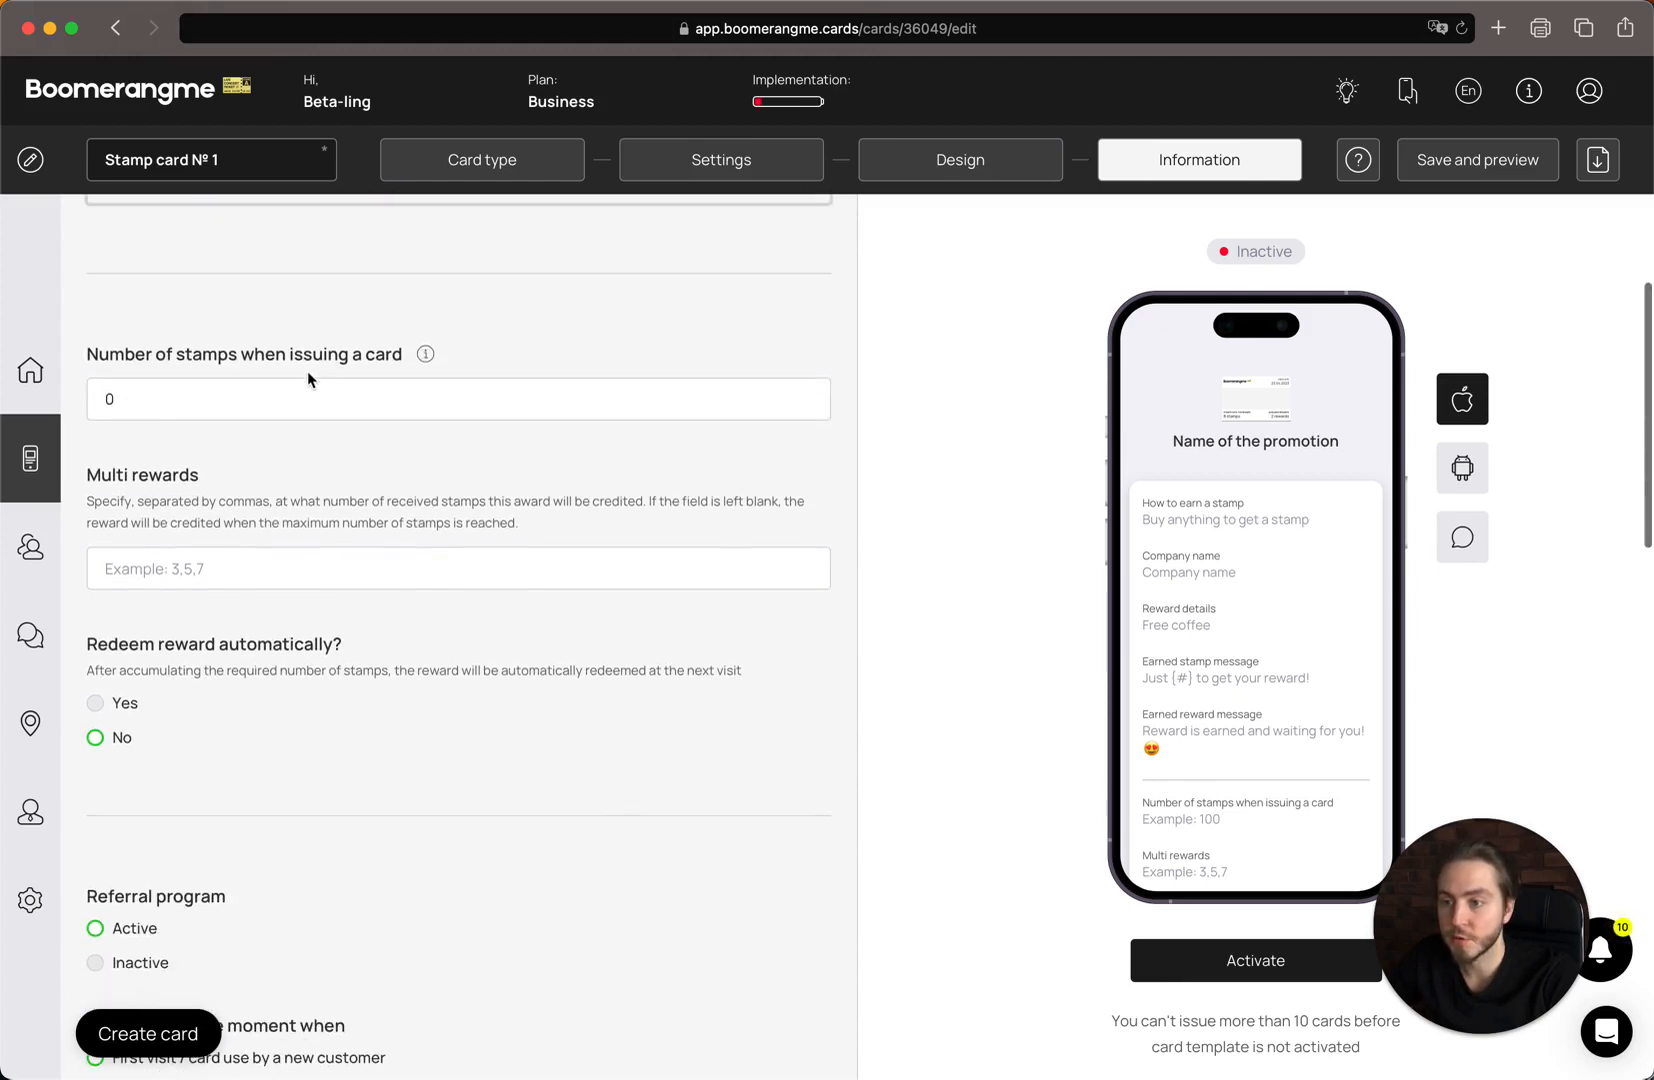
pyautogui.scroll(-1, 343, 524)
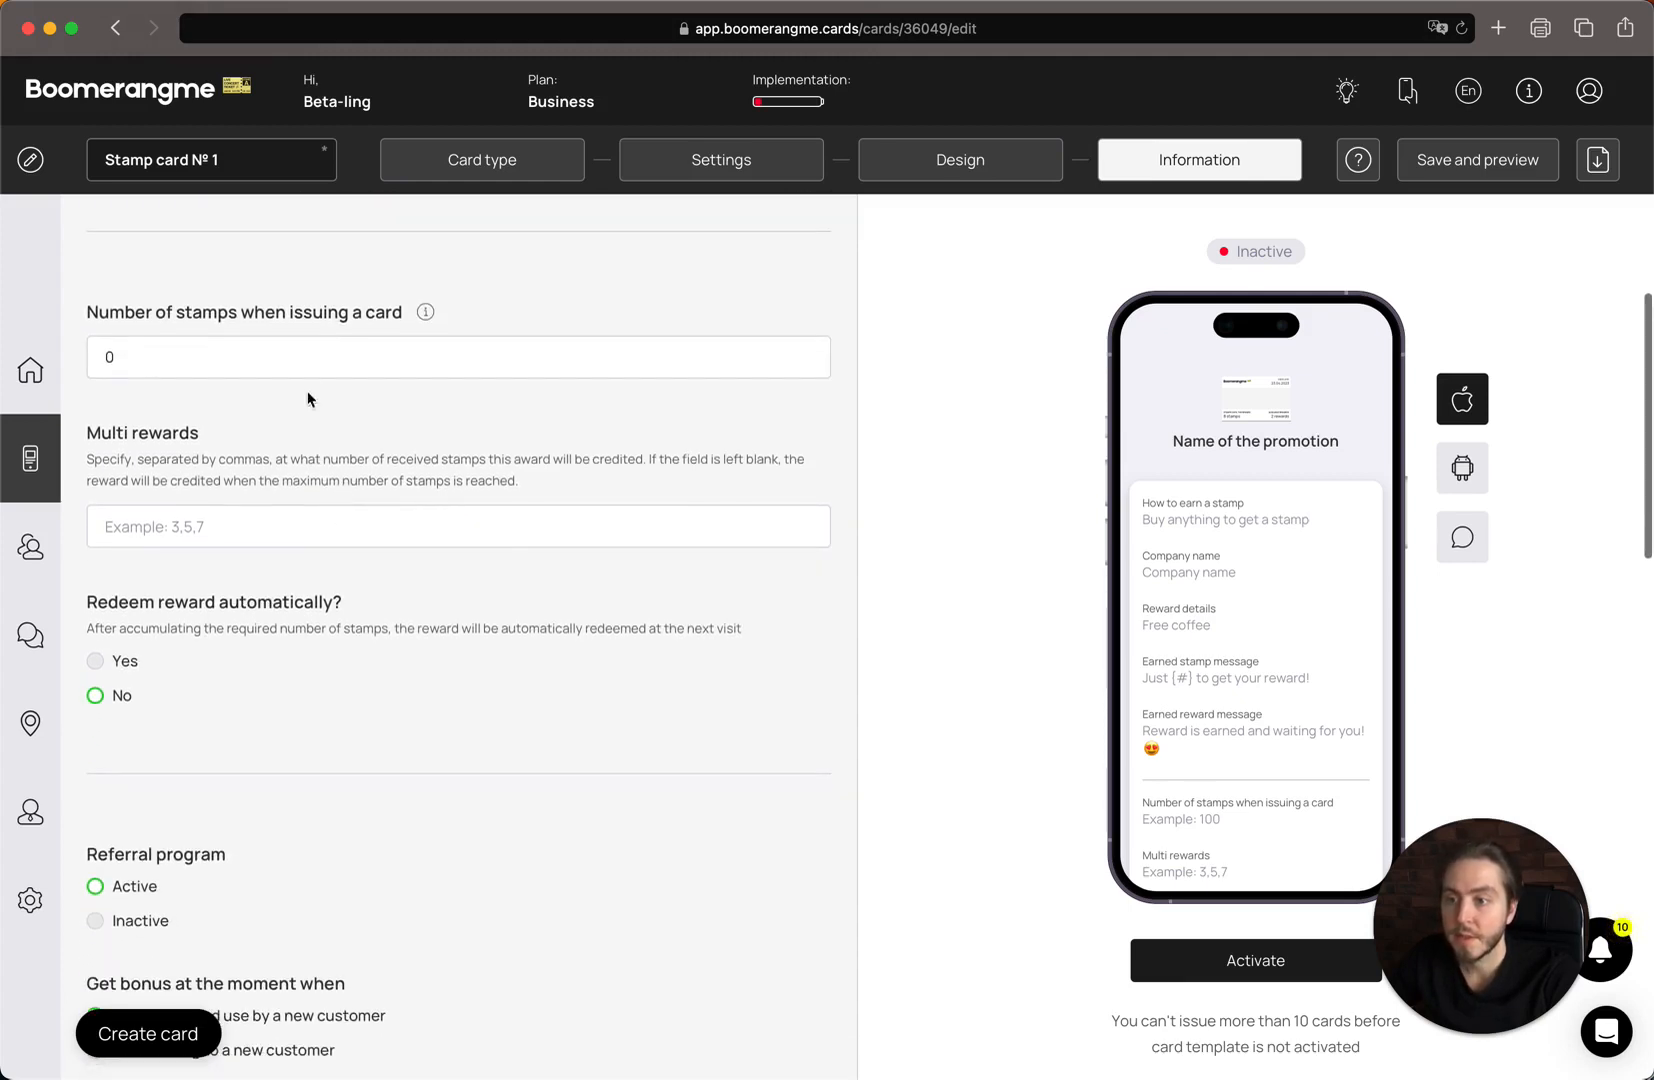
pyautogui.click(307, 364)
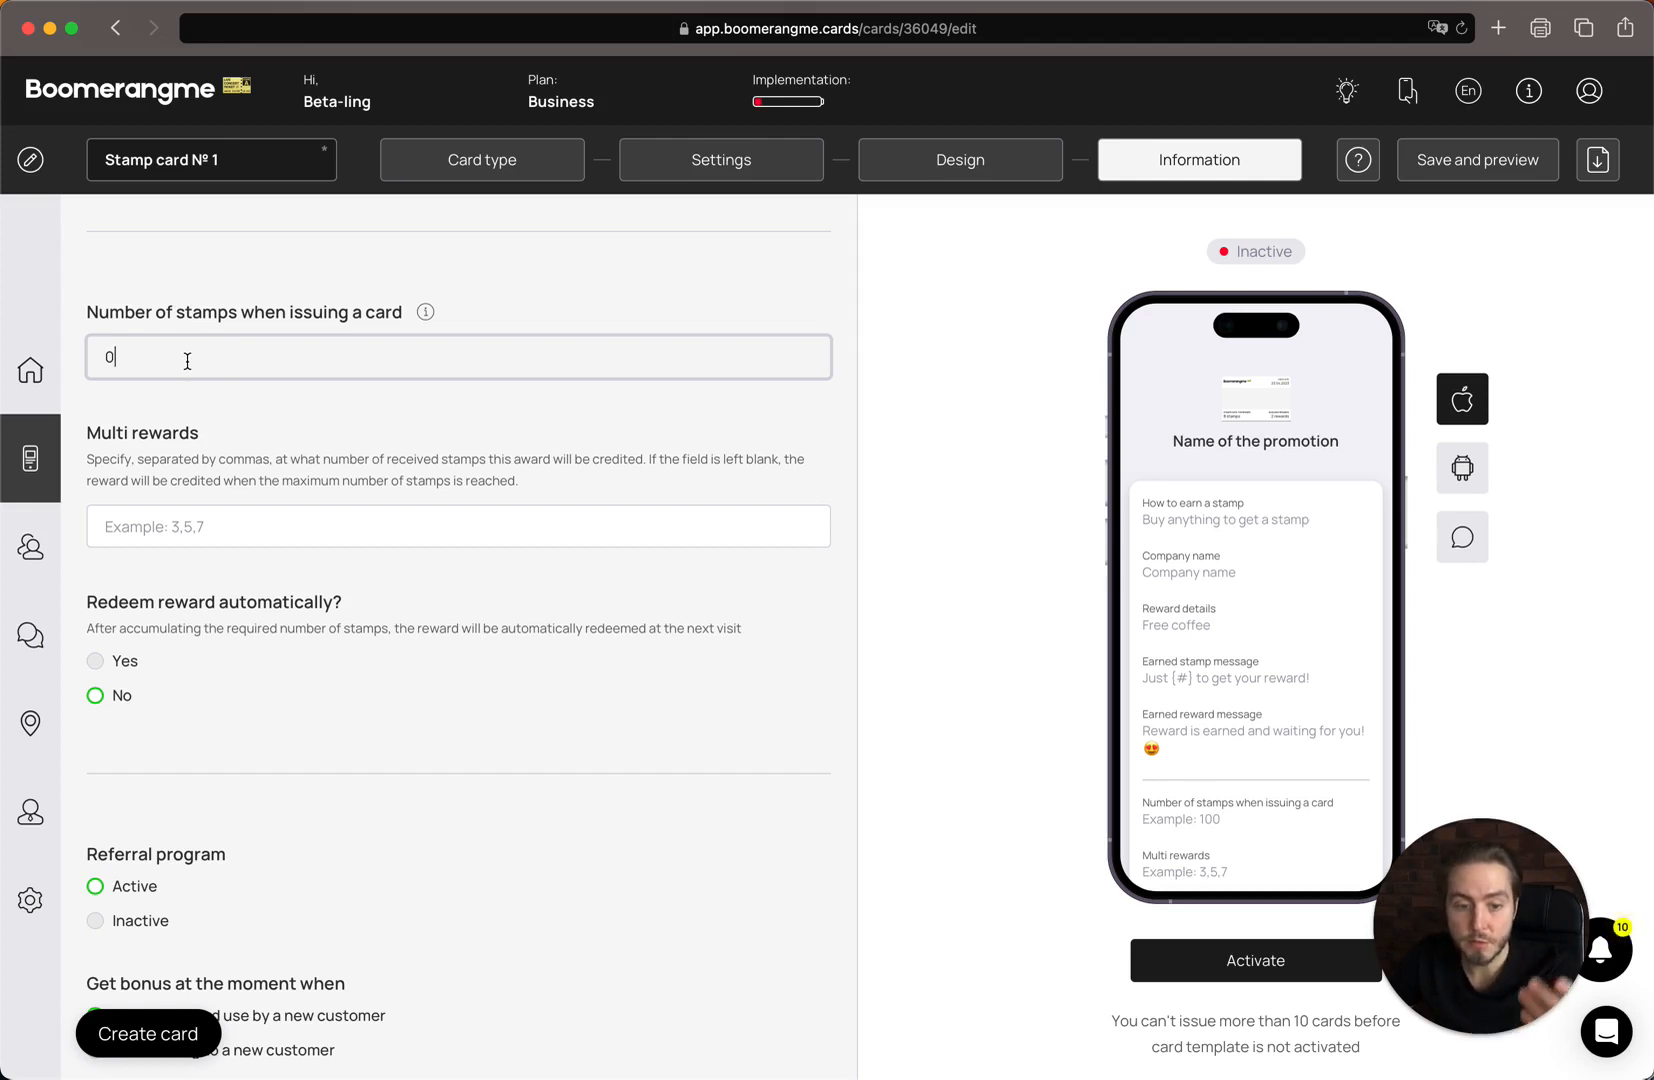
# Issue new cards with 1 stamp instead of 0.
pyautogui.moveTo(147, 366); pyautogui.dragTo(18, 360)
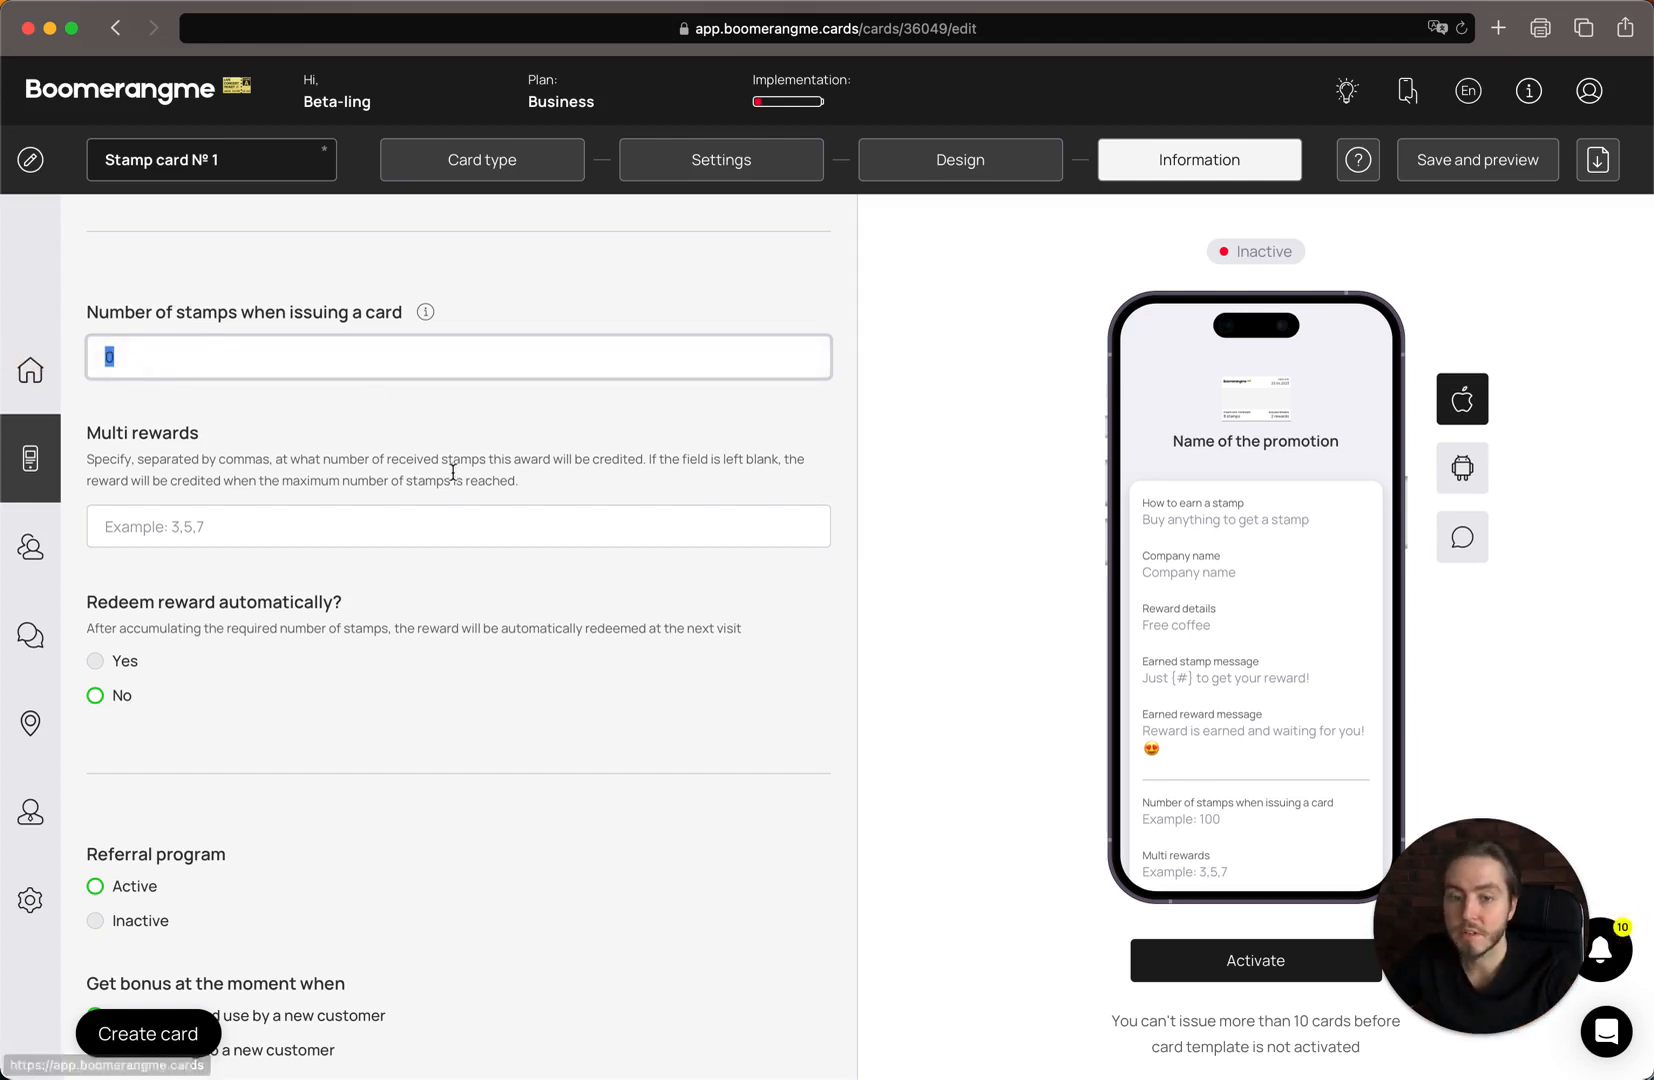
pyautogui.write('1')
pyautogui.click(317, 501)
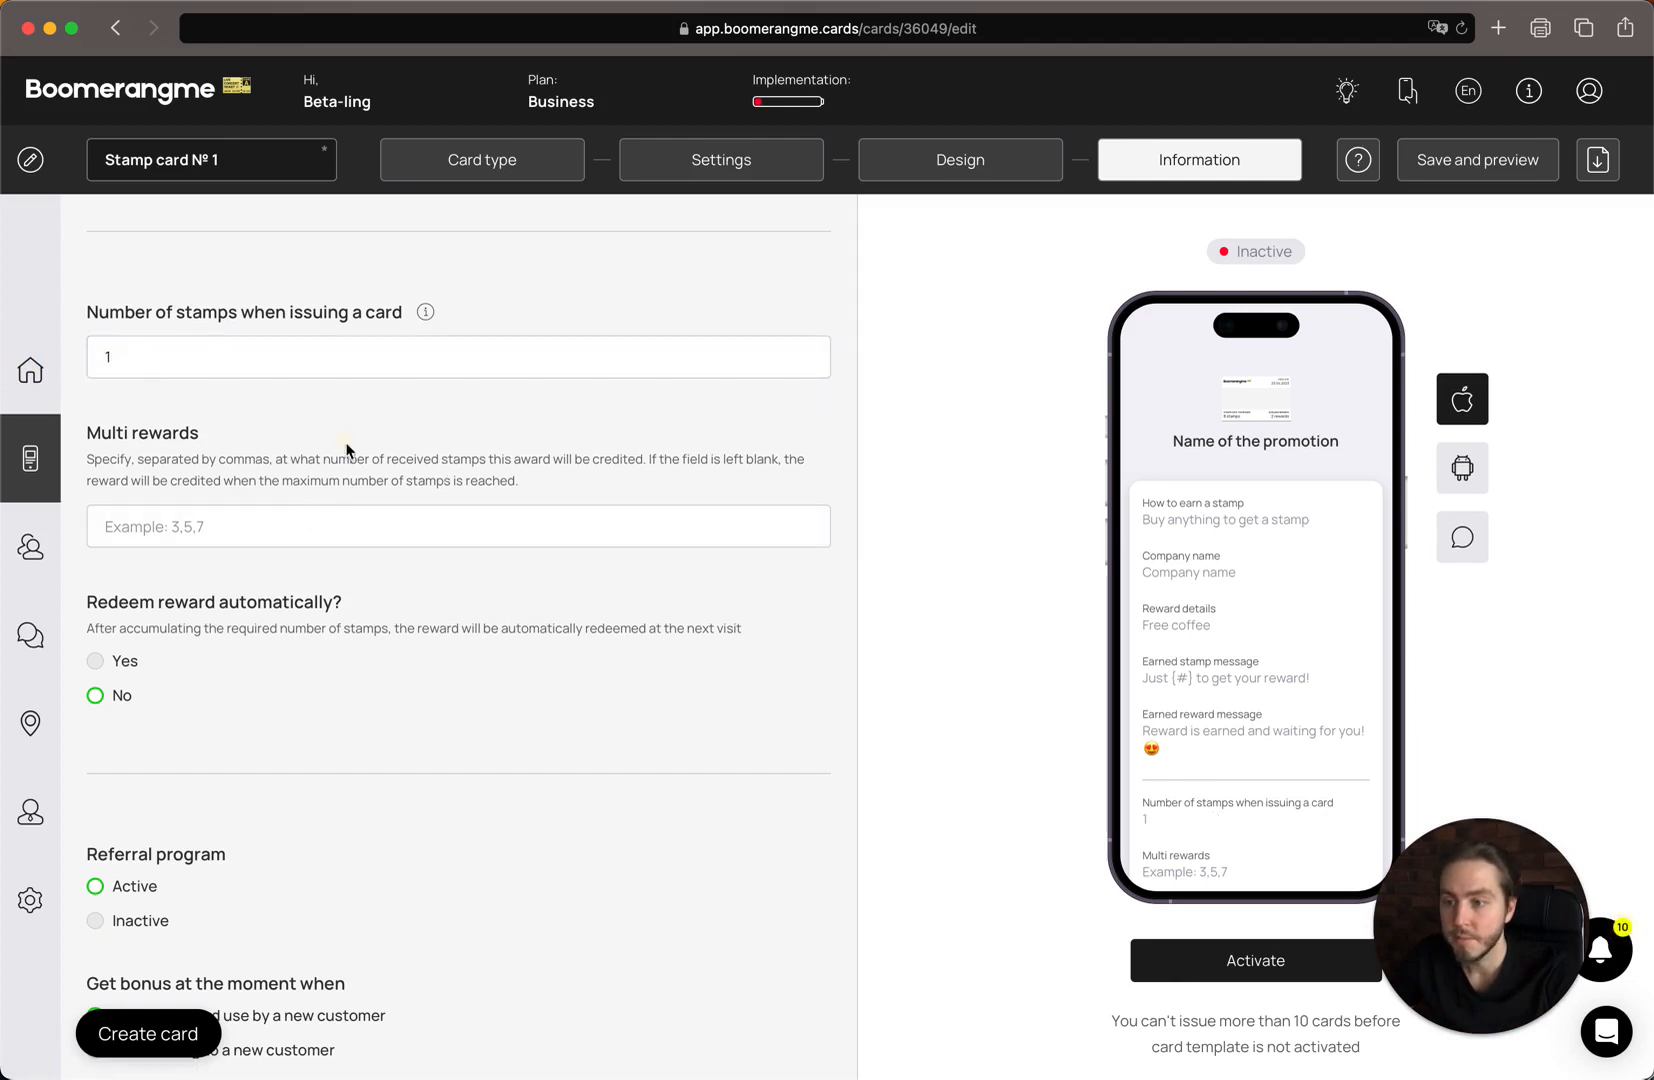
pyautogui.scroll(-2, 340, 460)
pyautogui.scroll(2, 346, 452)
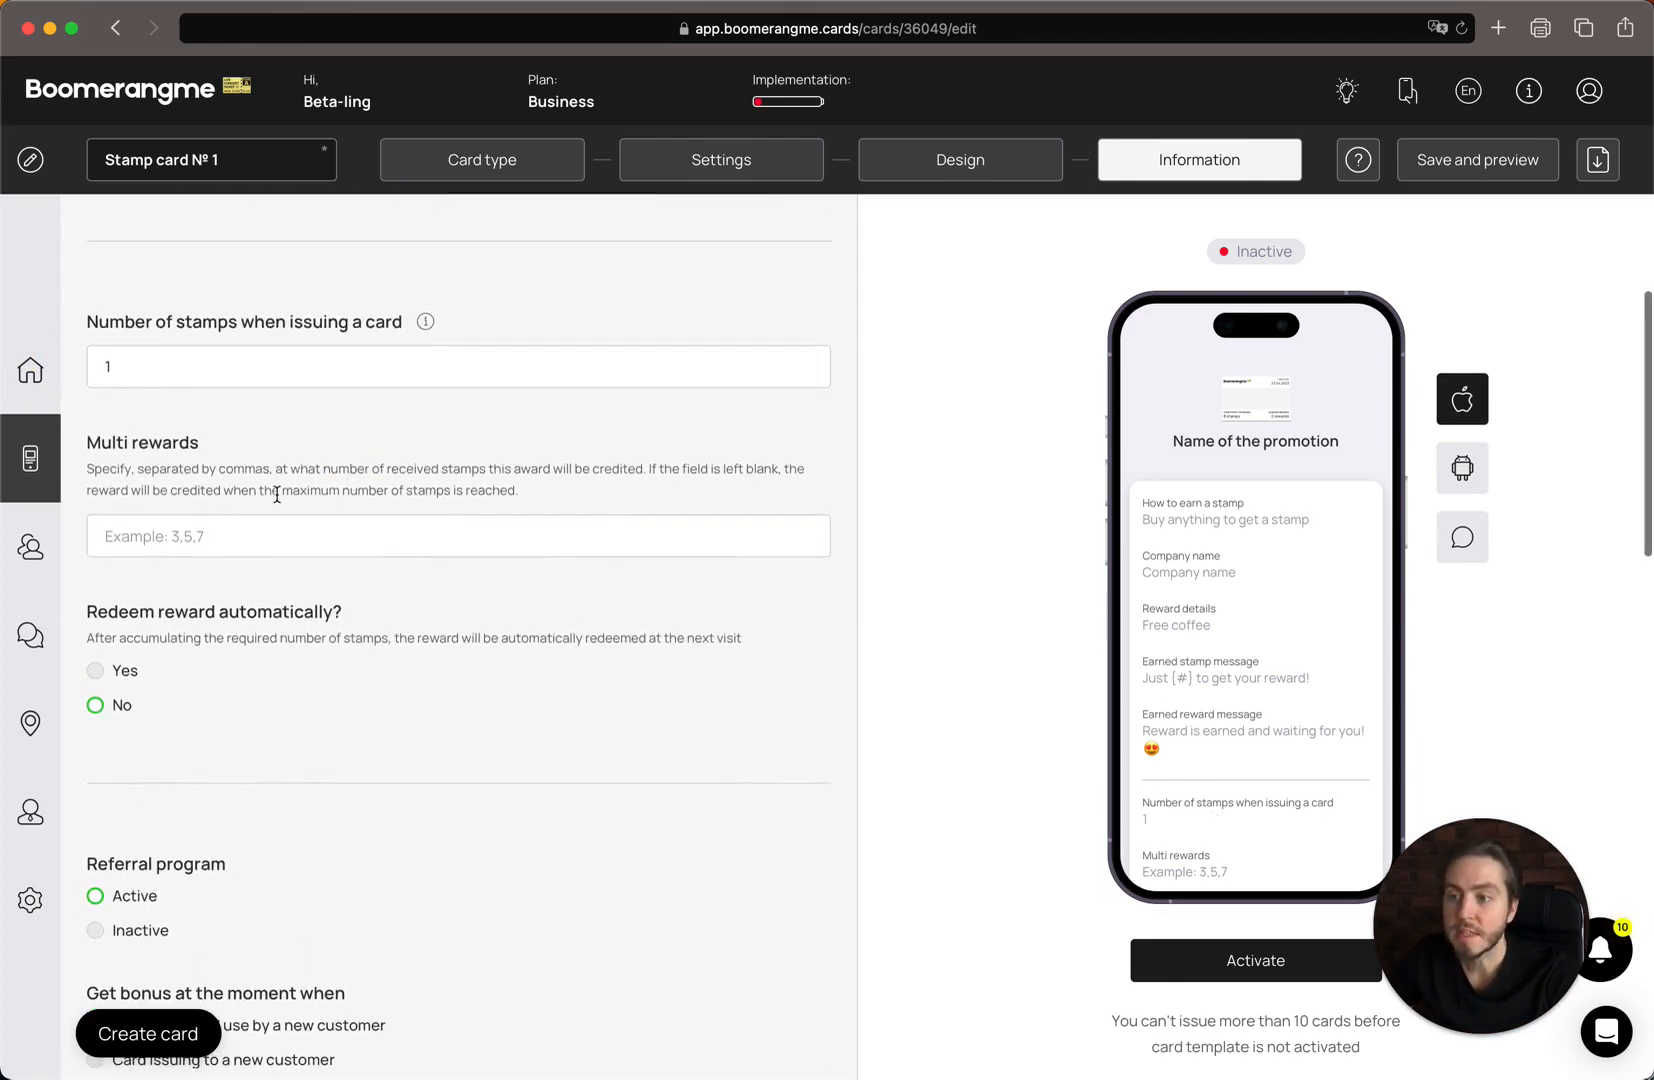
pyautogui.scroll(3, 277, 494)
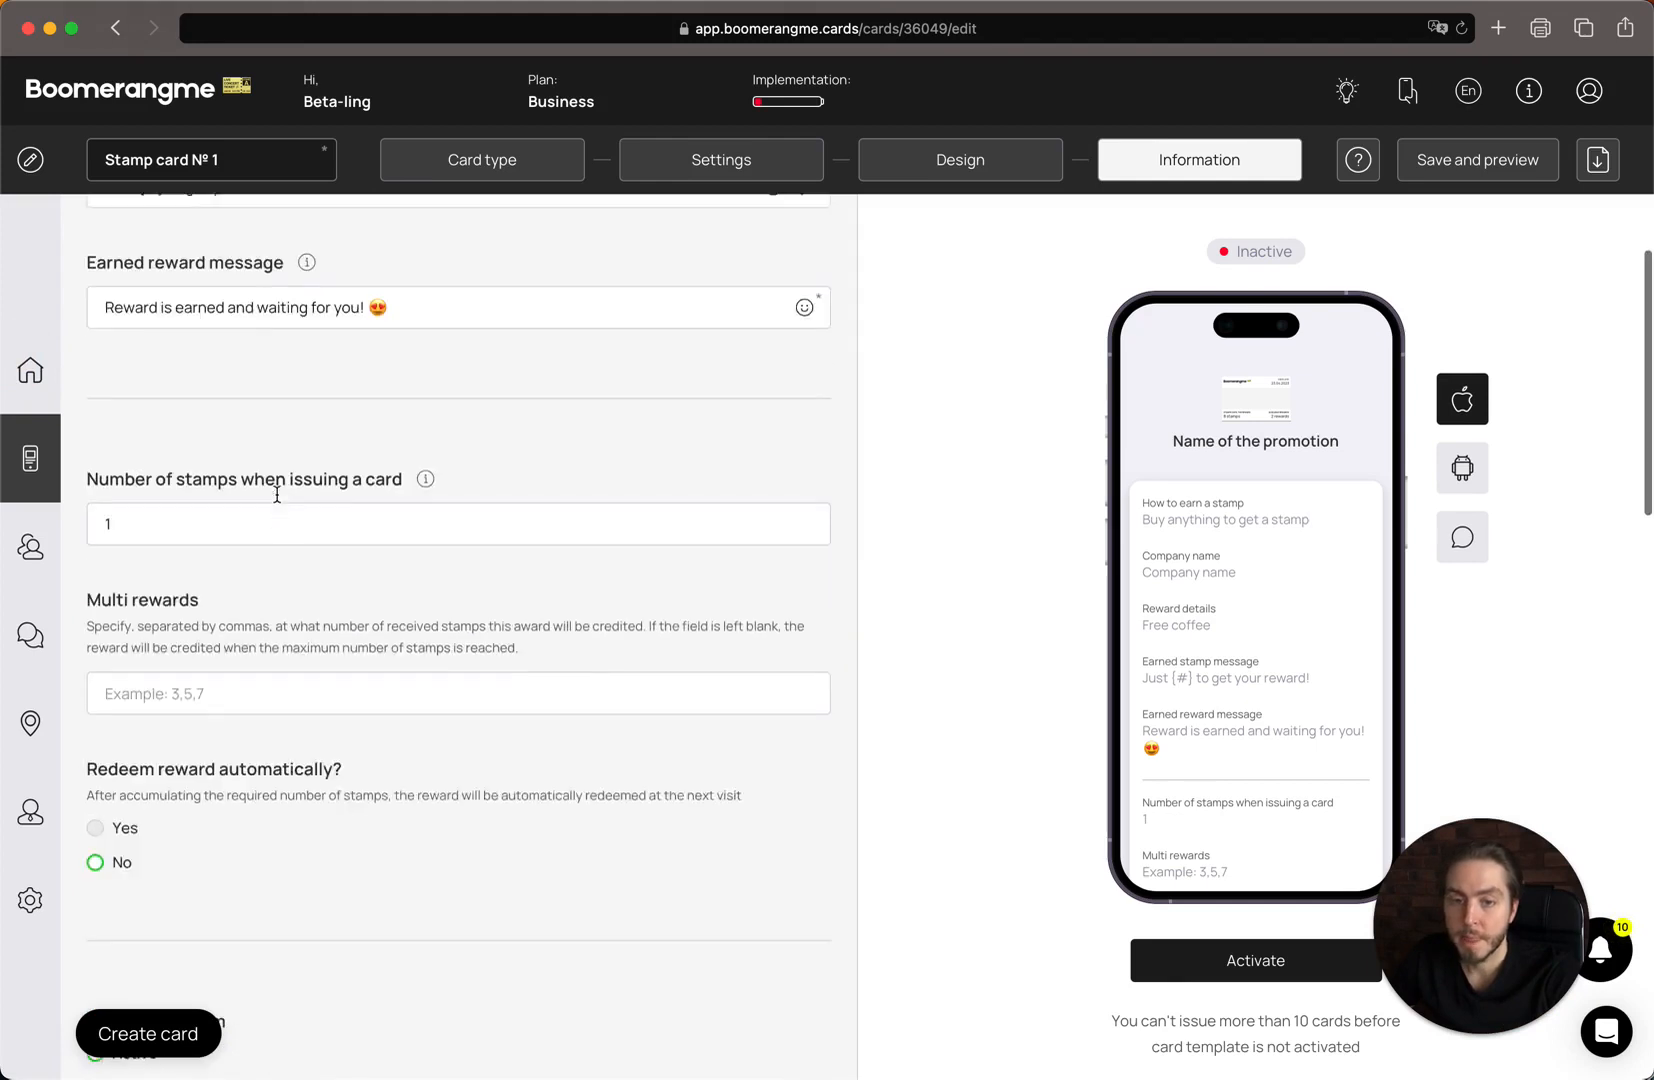
# Glance at the Design settings, then return to the Information settings.
pyautogui.click(919, 161)
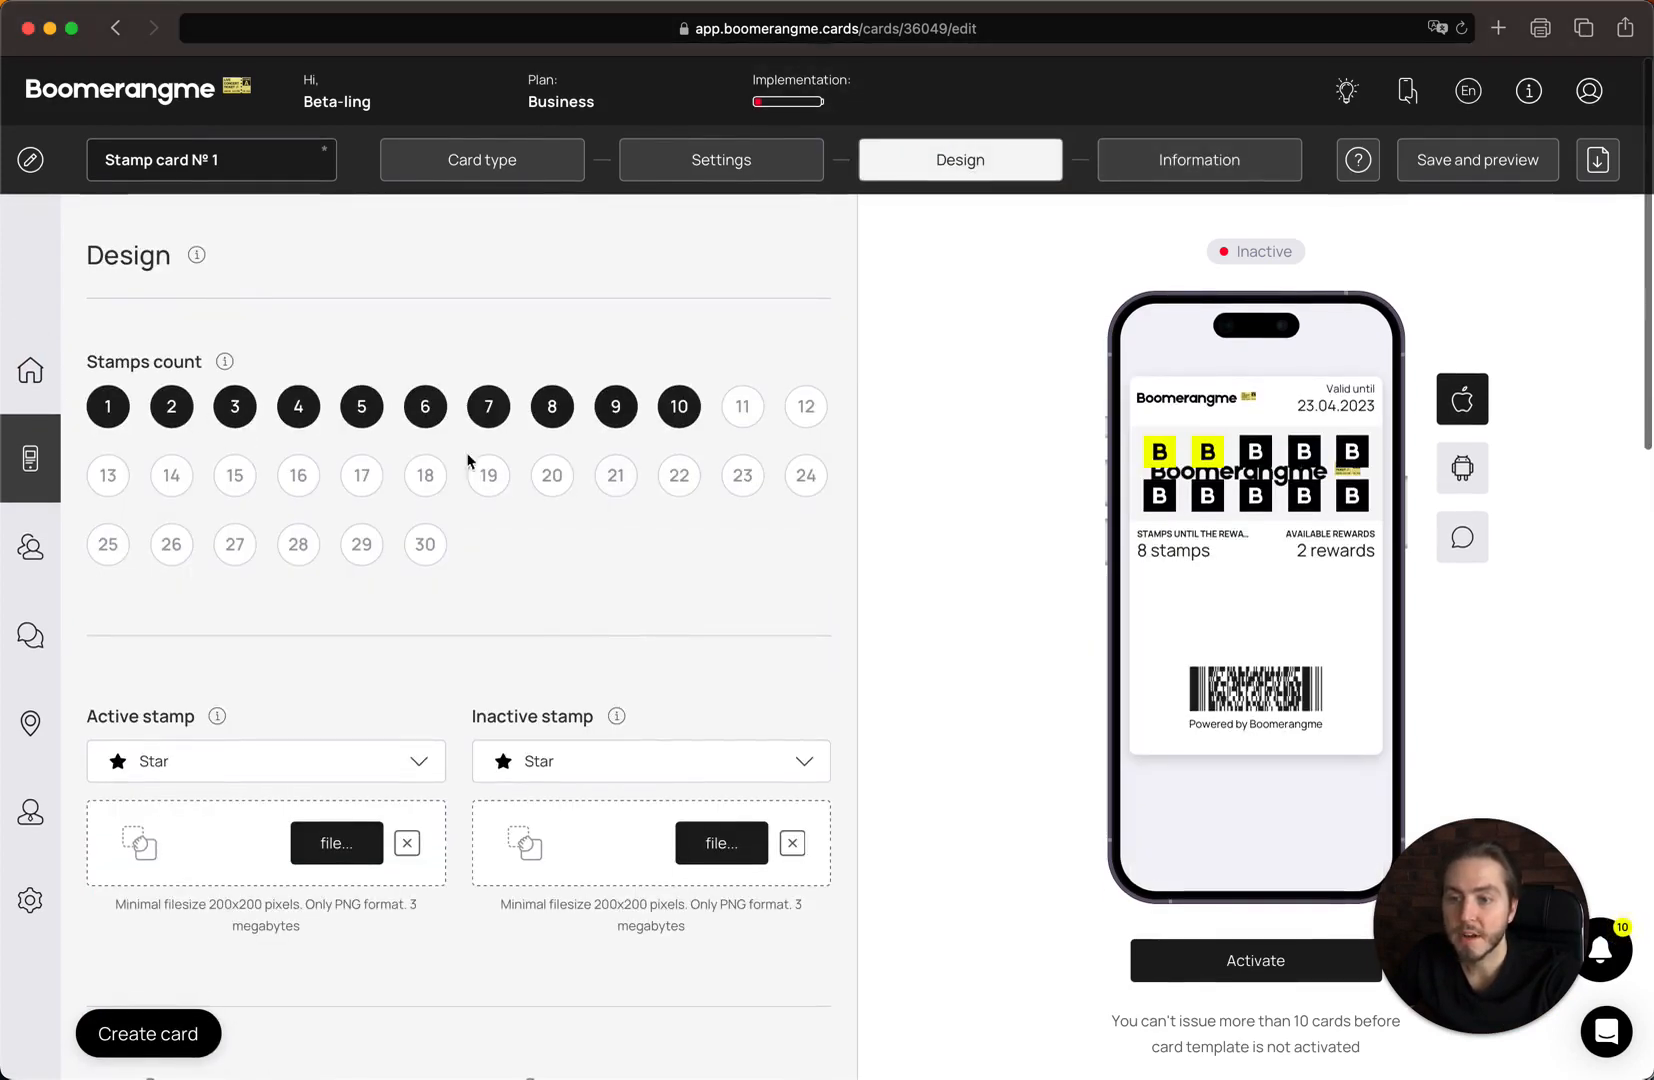
pyautogui.click(1158, 176)
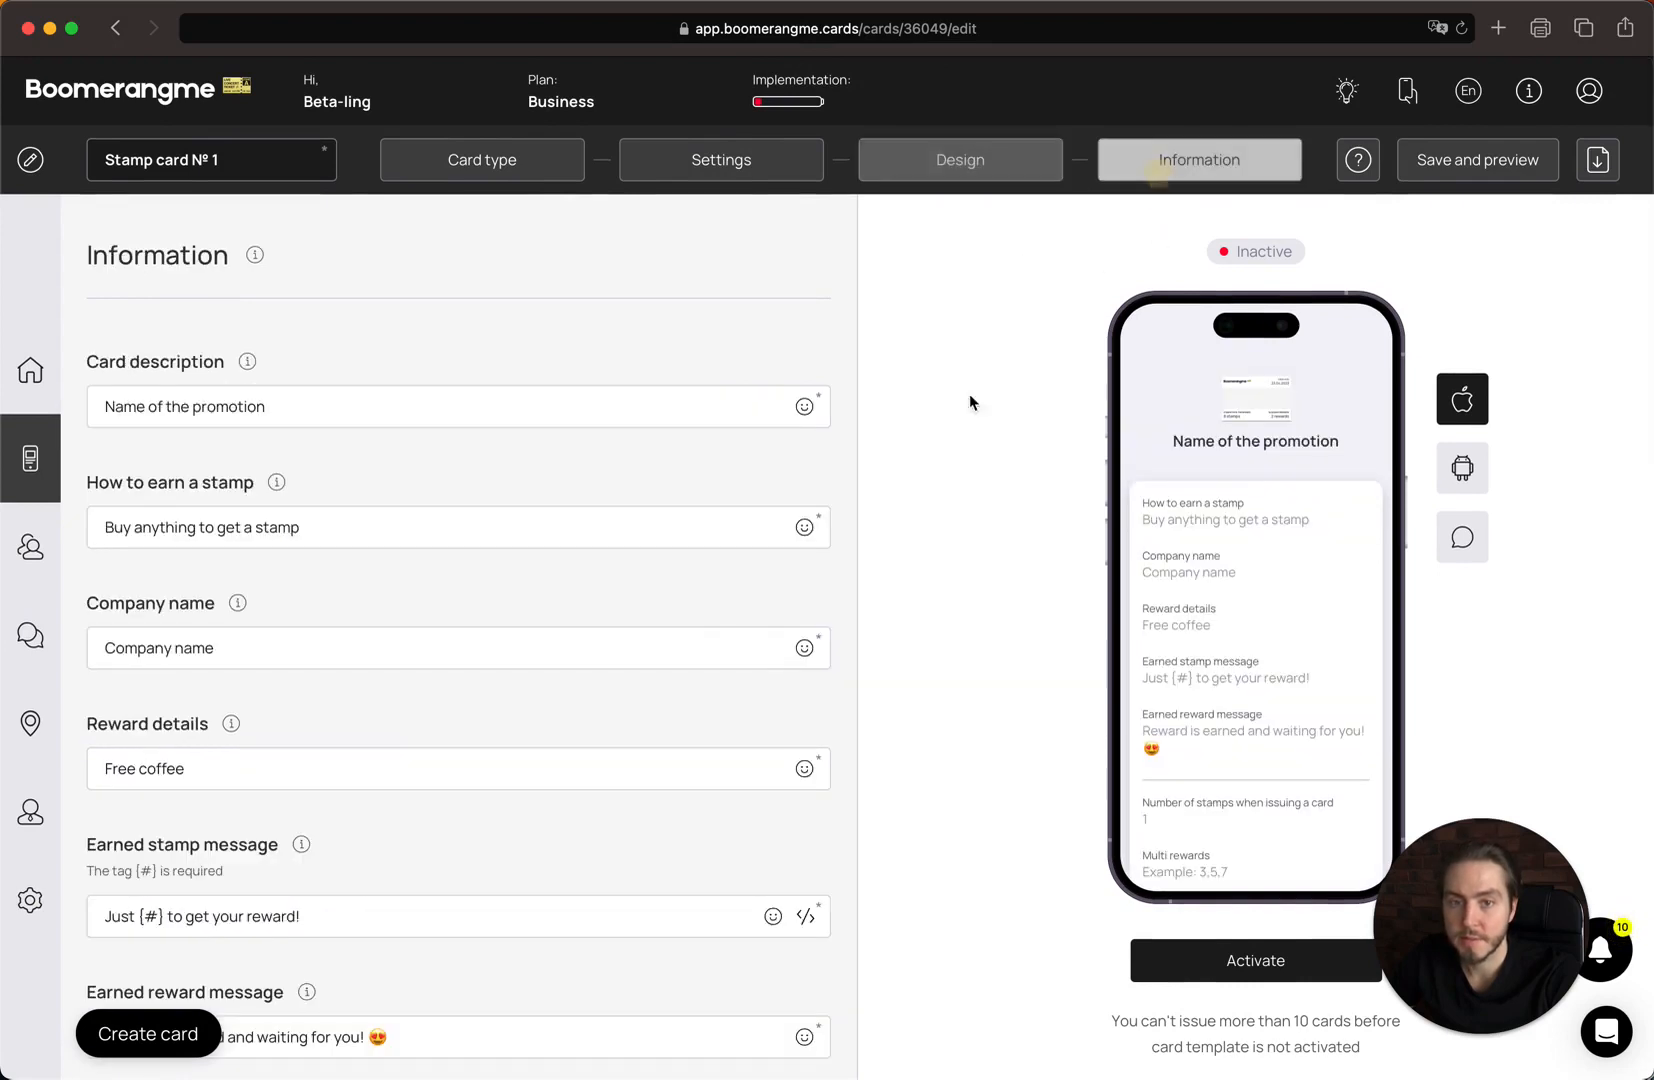
pyautogui.scroll(-5, 668, 752)
pyautogui.scroll(-3, 668, 750)
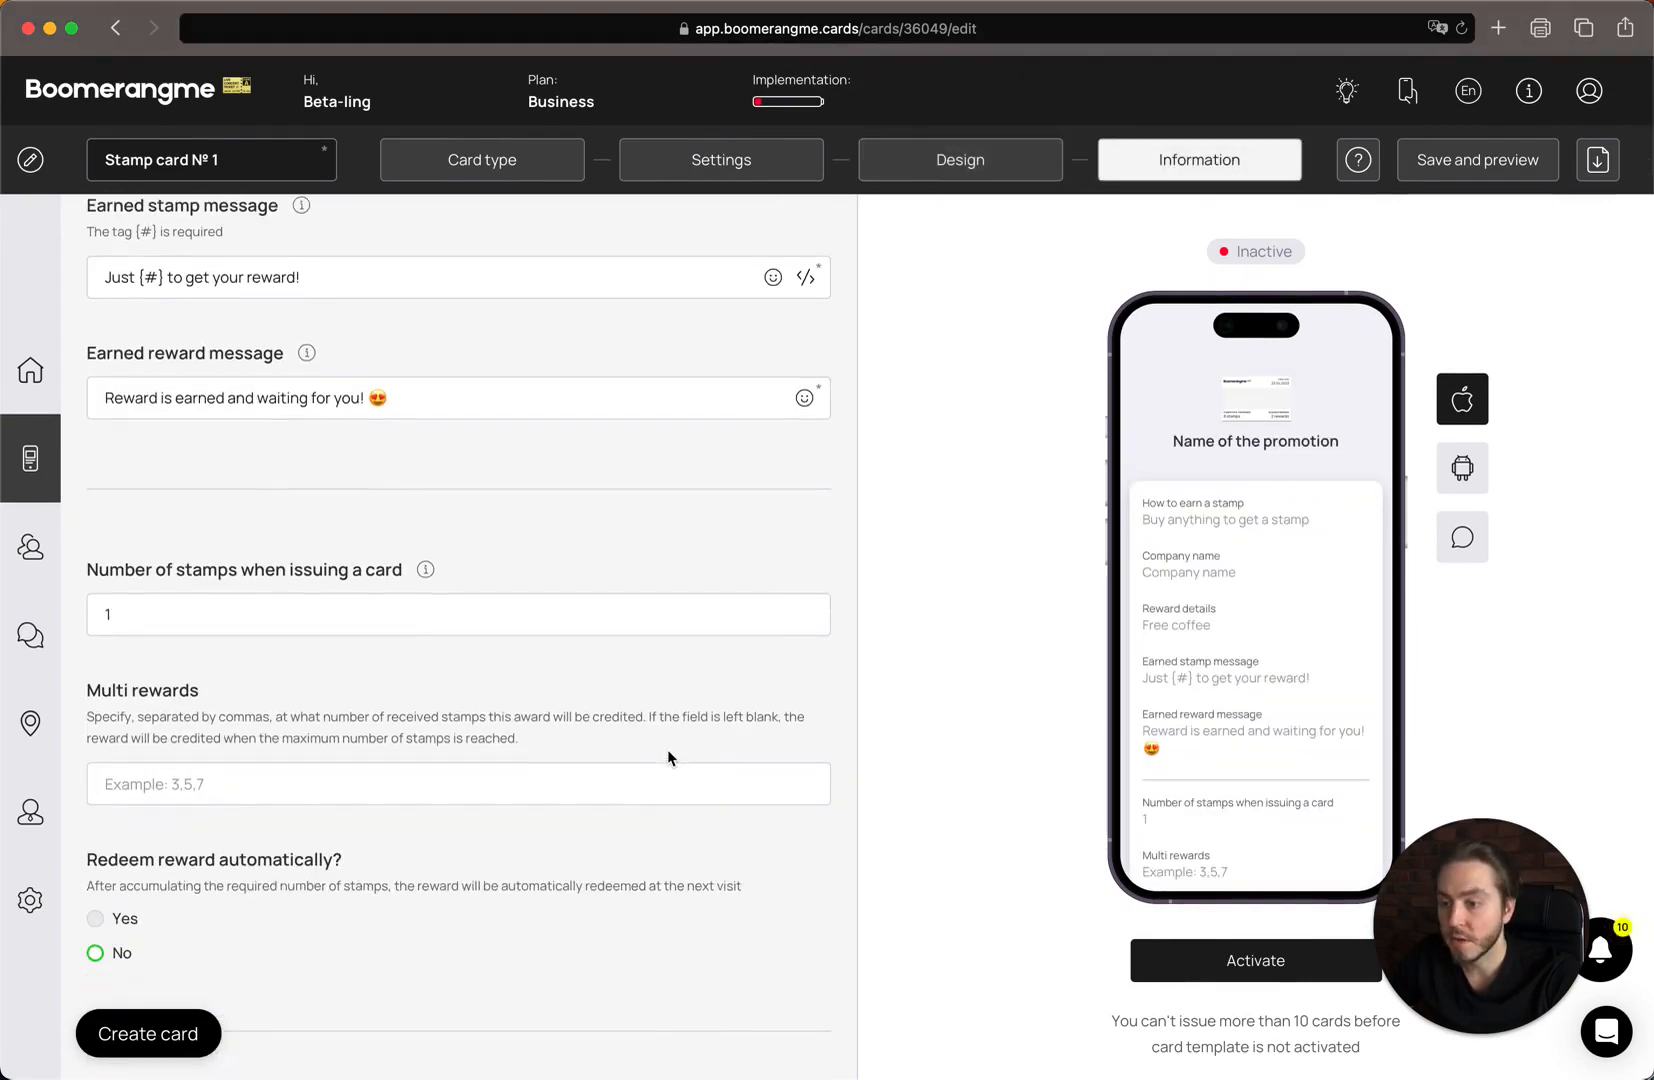
pyautogui.scroll(-1, 507, 759)
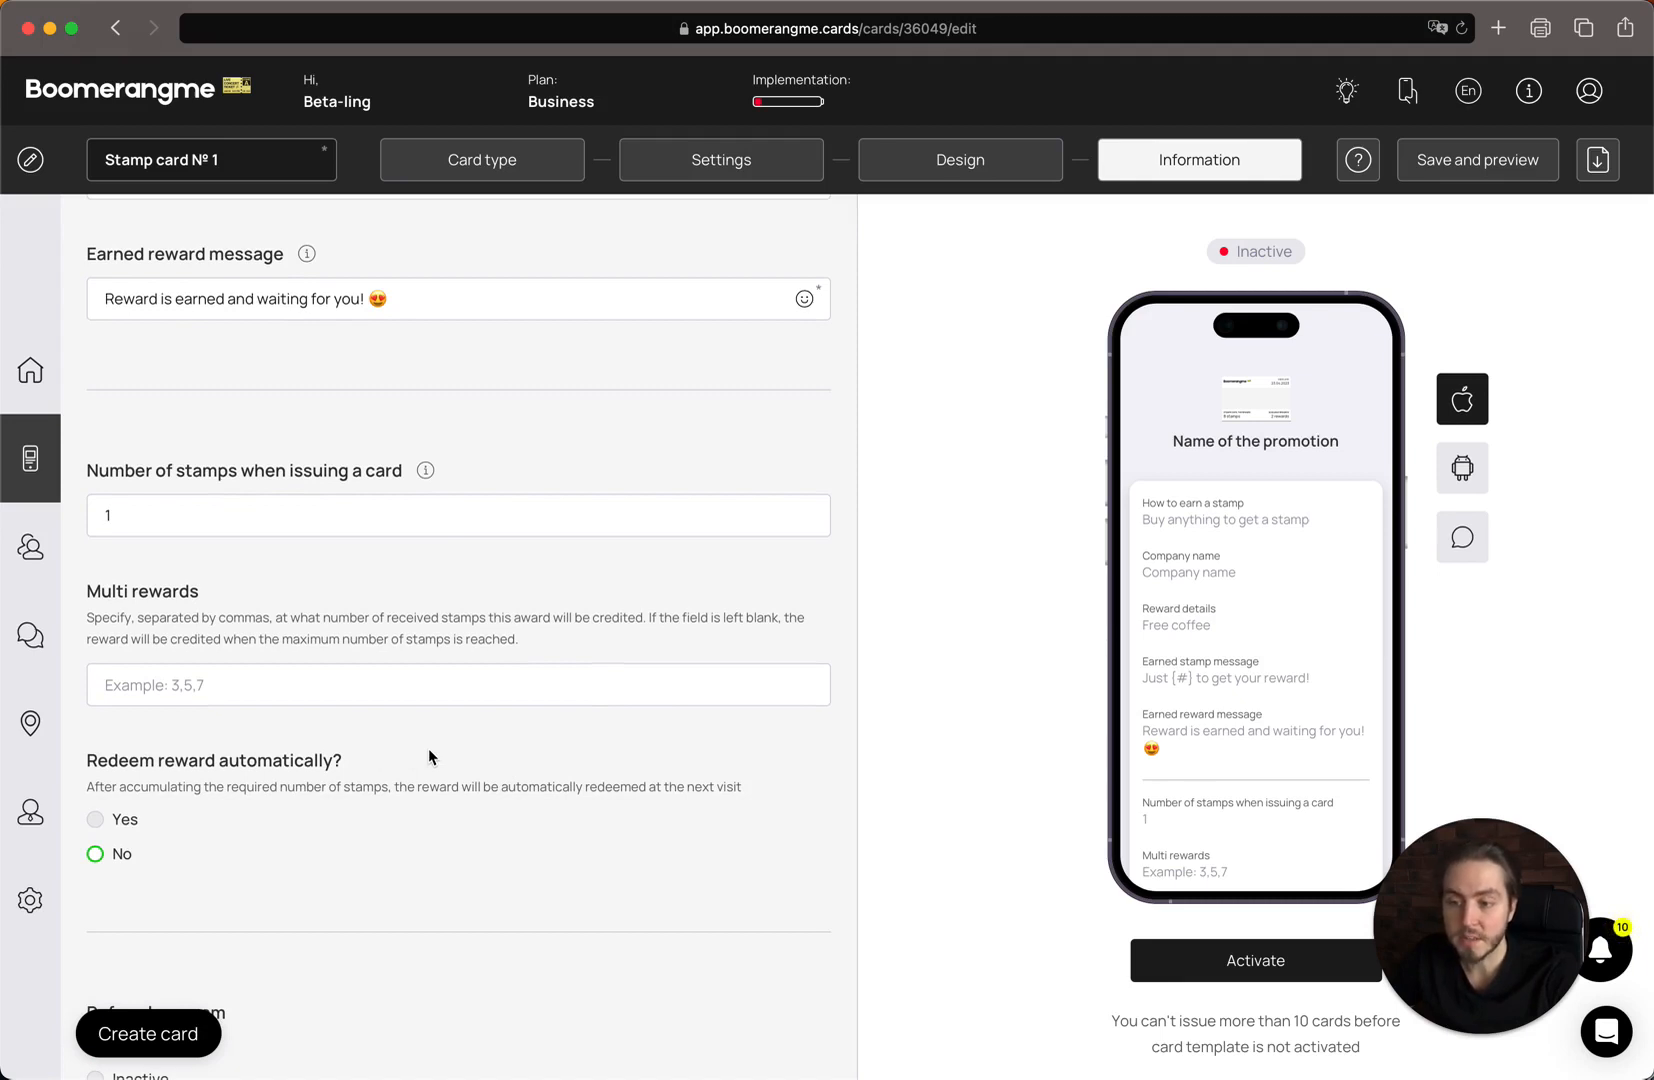
# Enter 3,6,8 as the Multi rewards stamp thresholds.
pyautogui.scroll(-1, 274, 630)
pyautogui.click(274, 625)
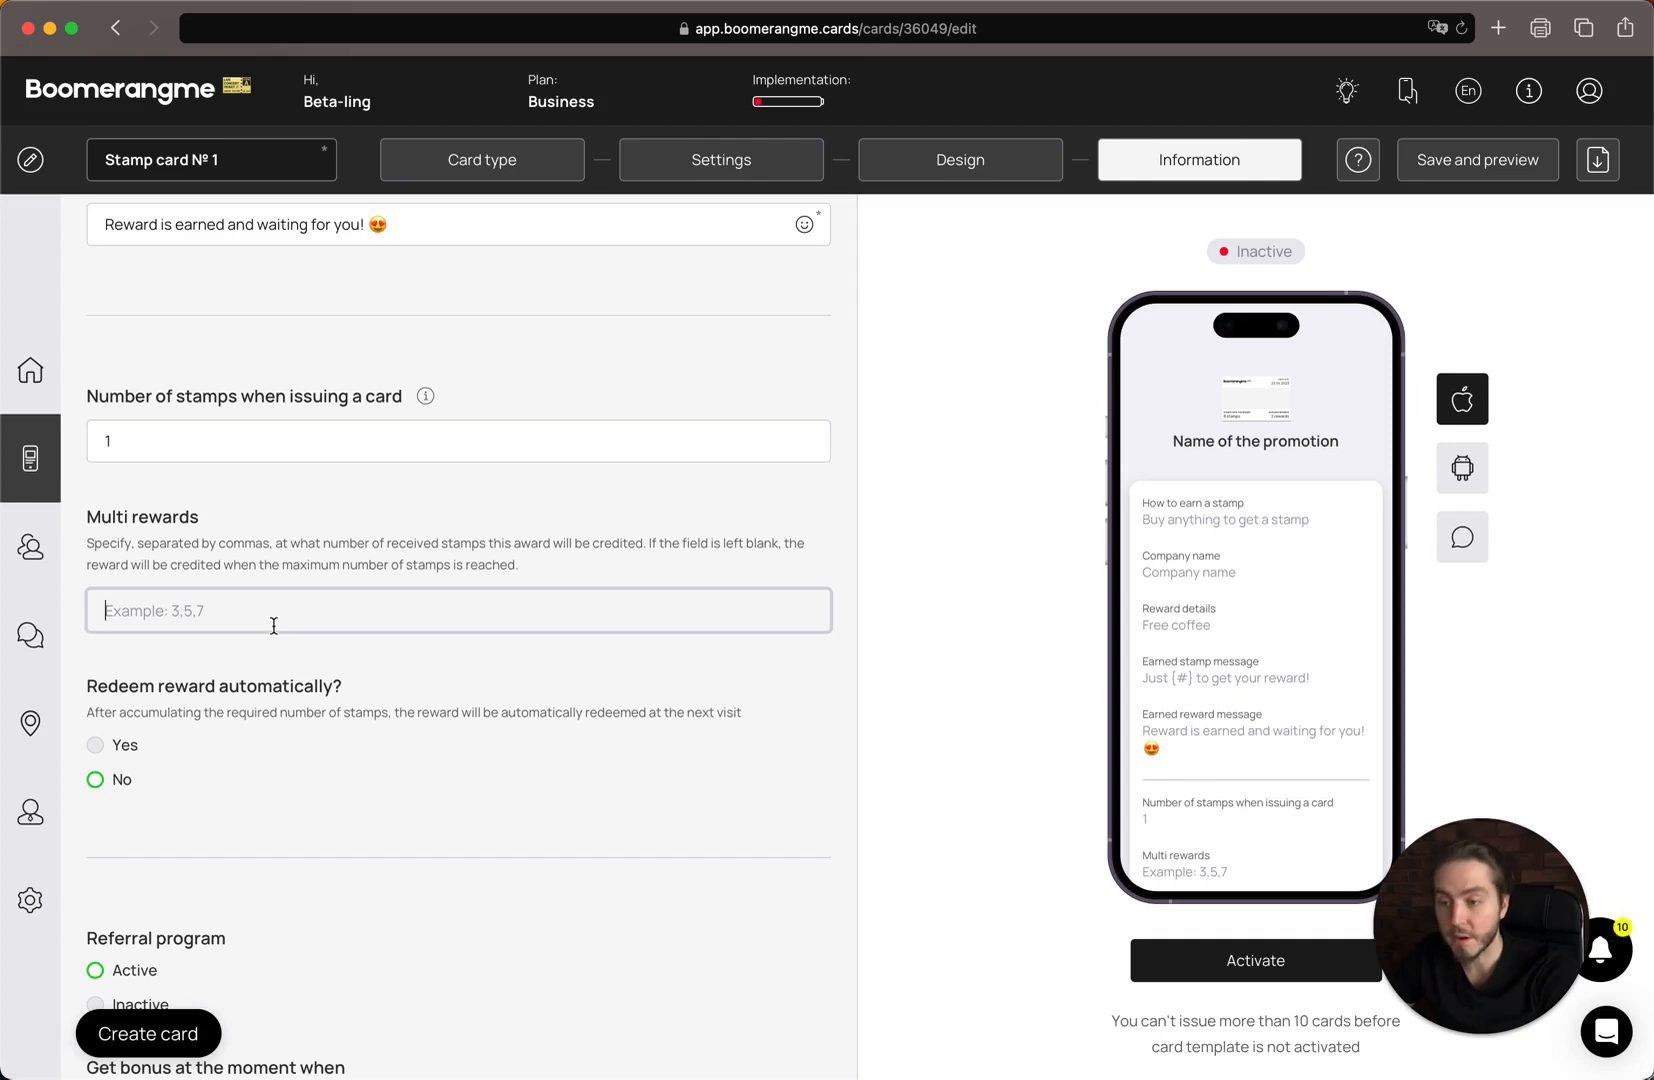
pyautogui.write('3,6')
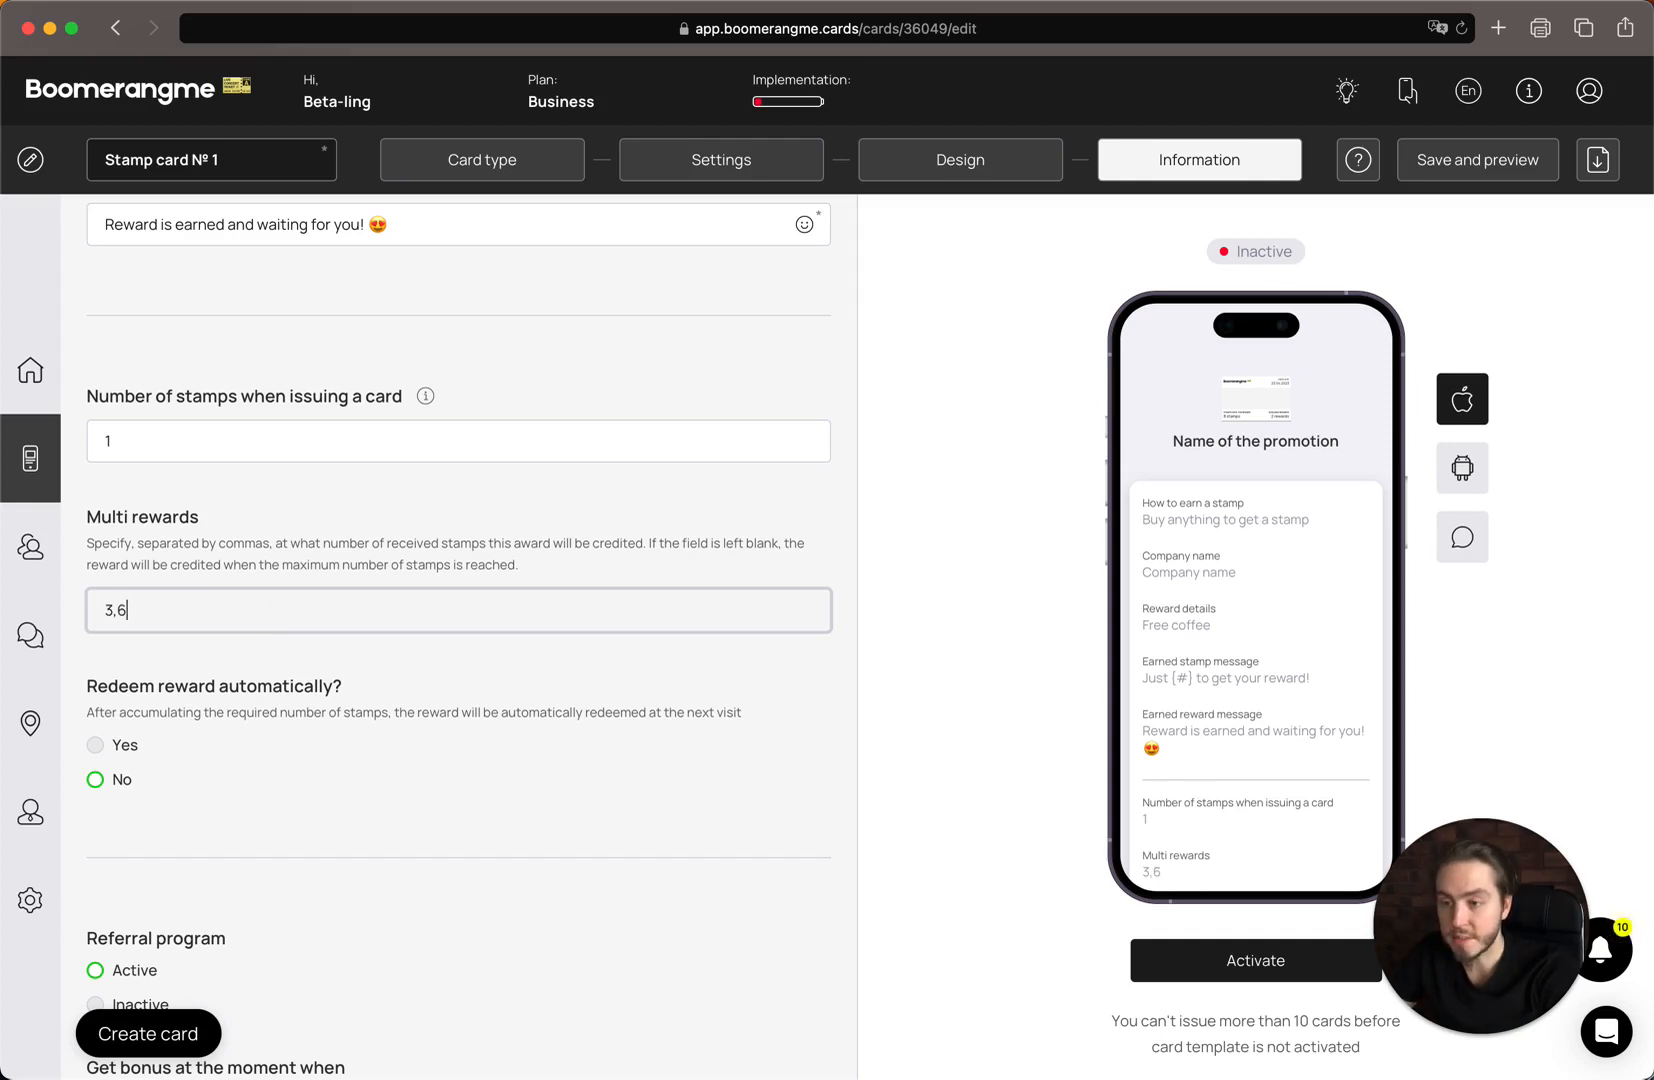
pyautogui.write(',')
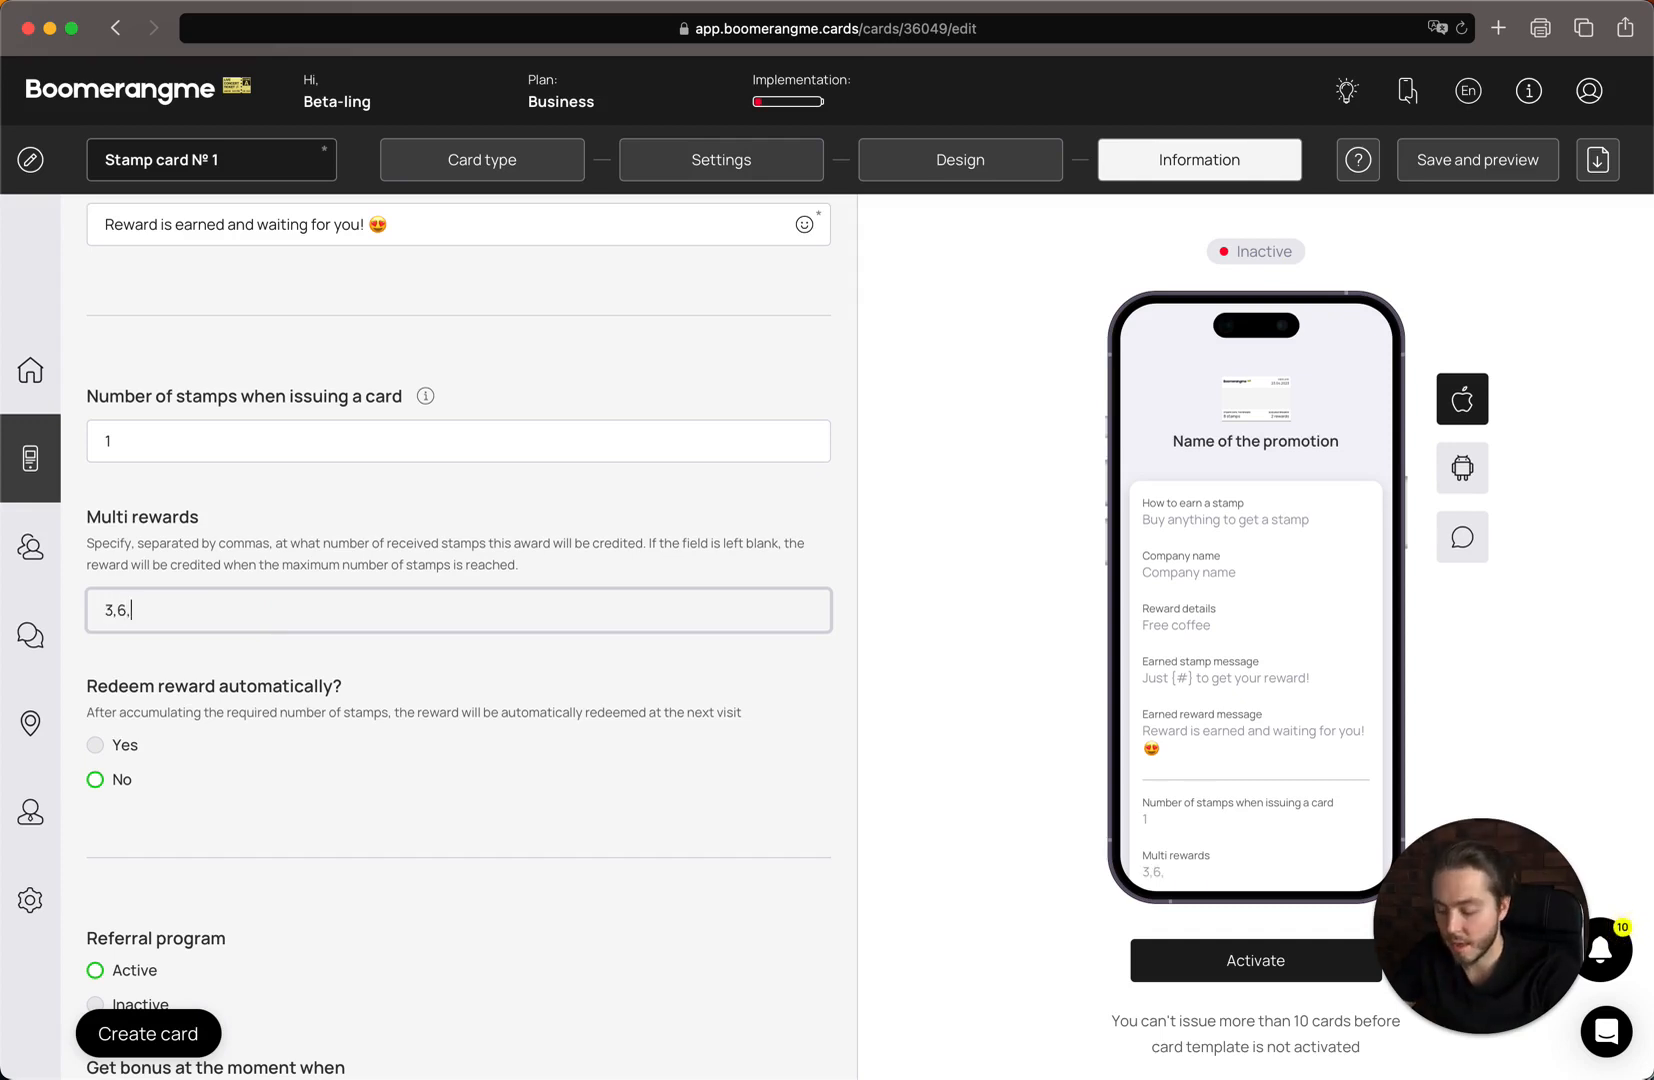
pyautogui.write('8')
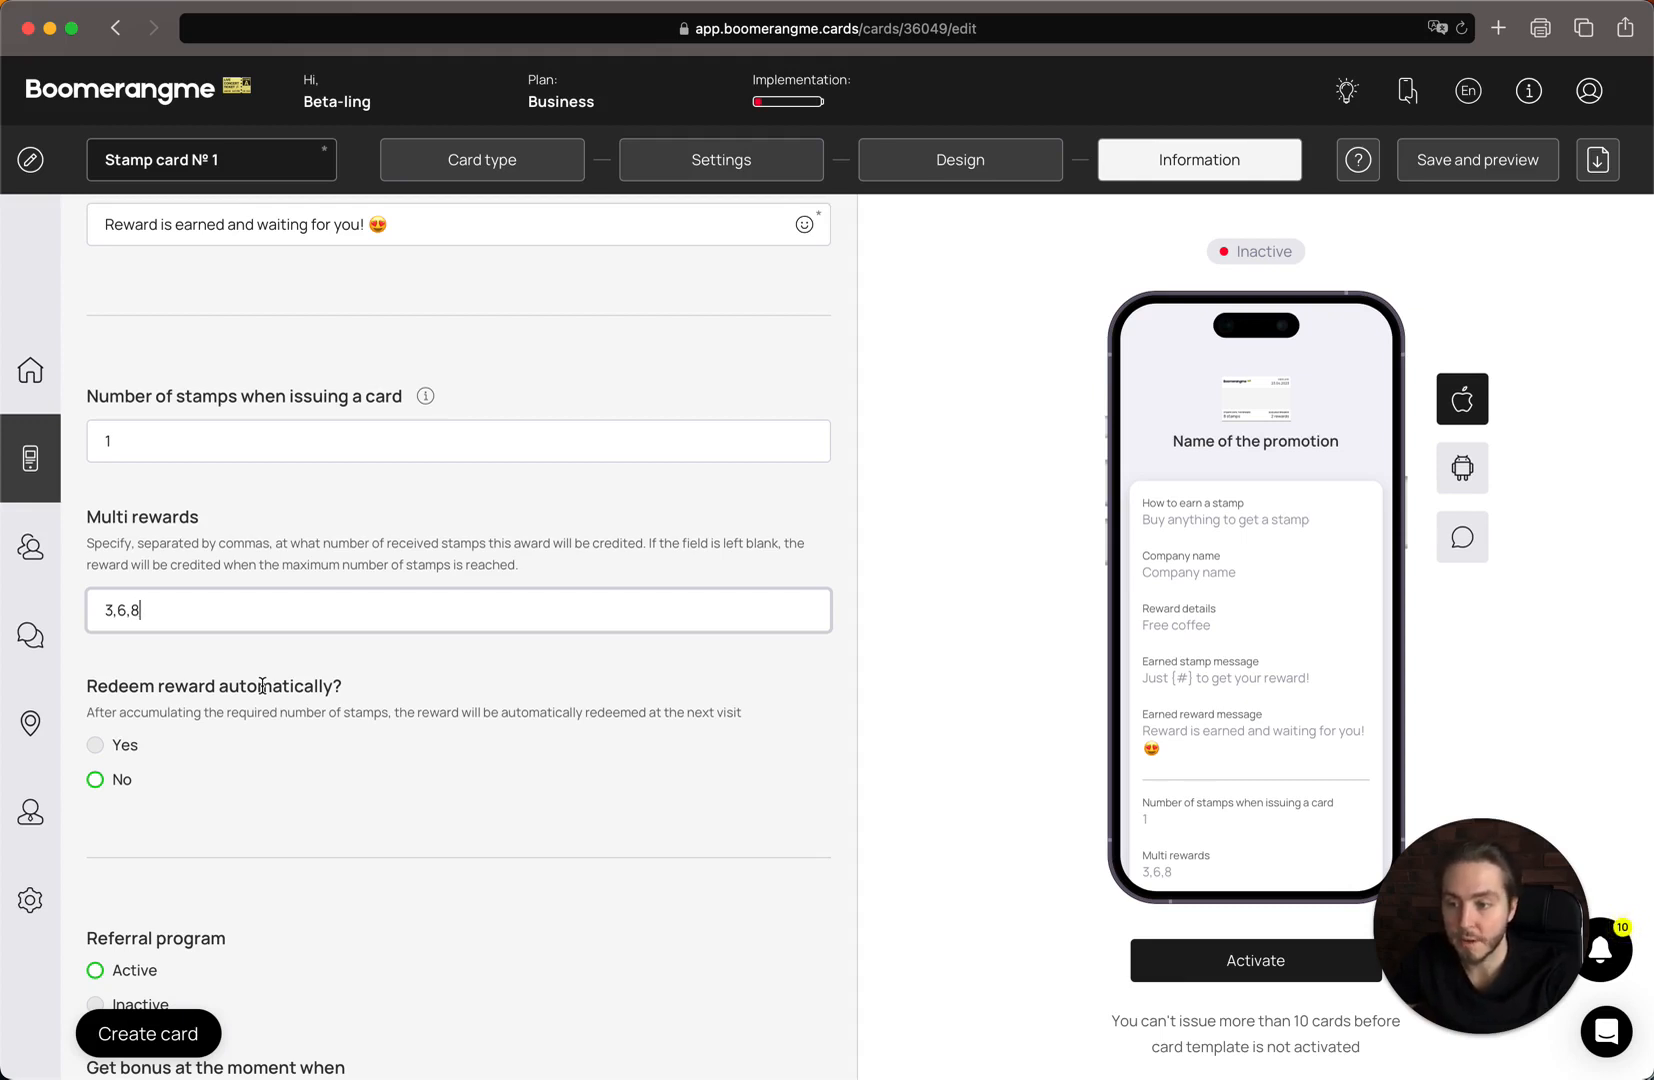
pyautogui.scroll(-1, 262, 686)
pyautogui.click(361, 549)
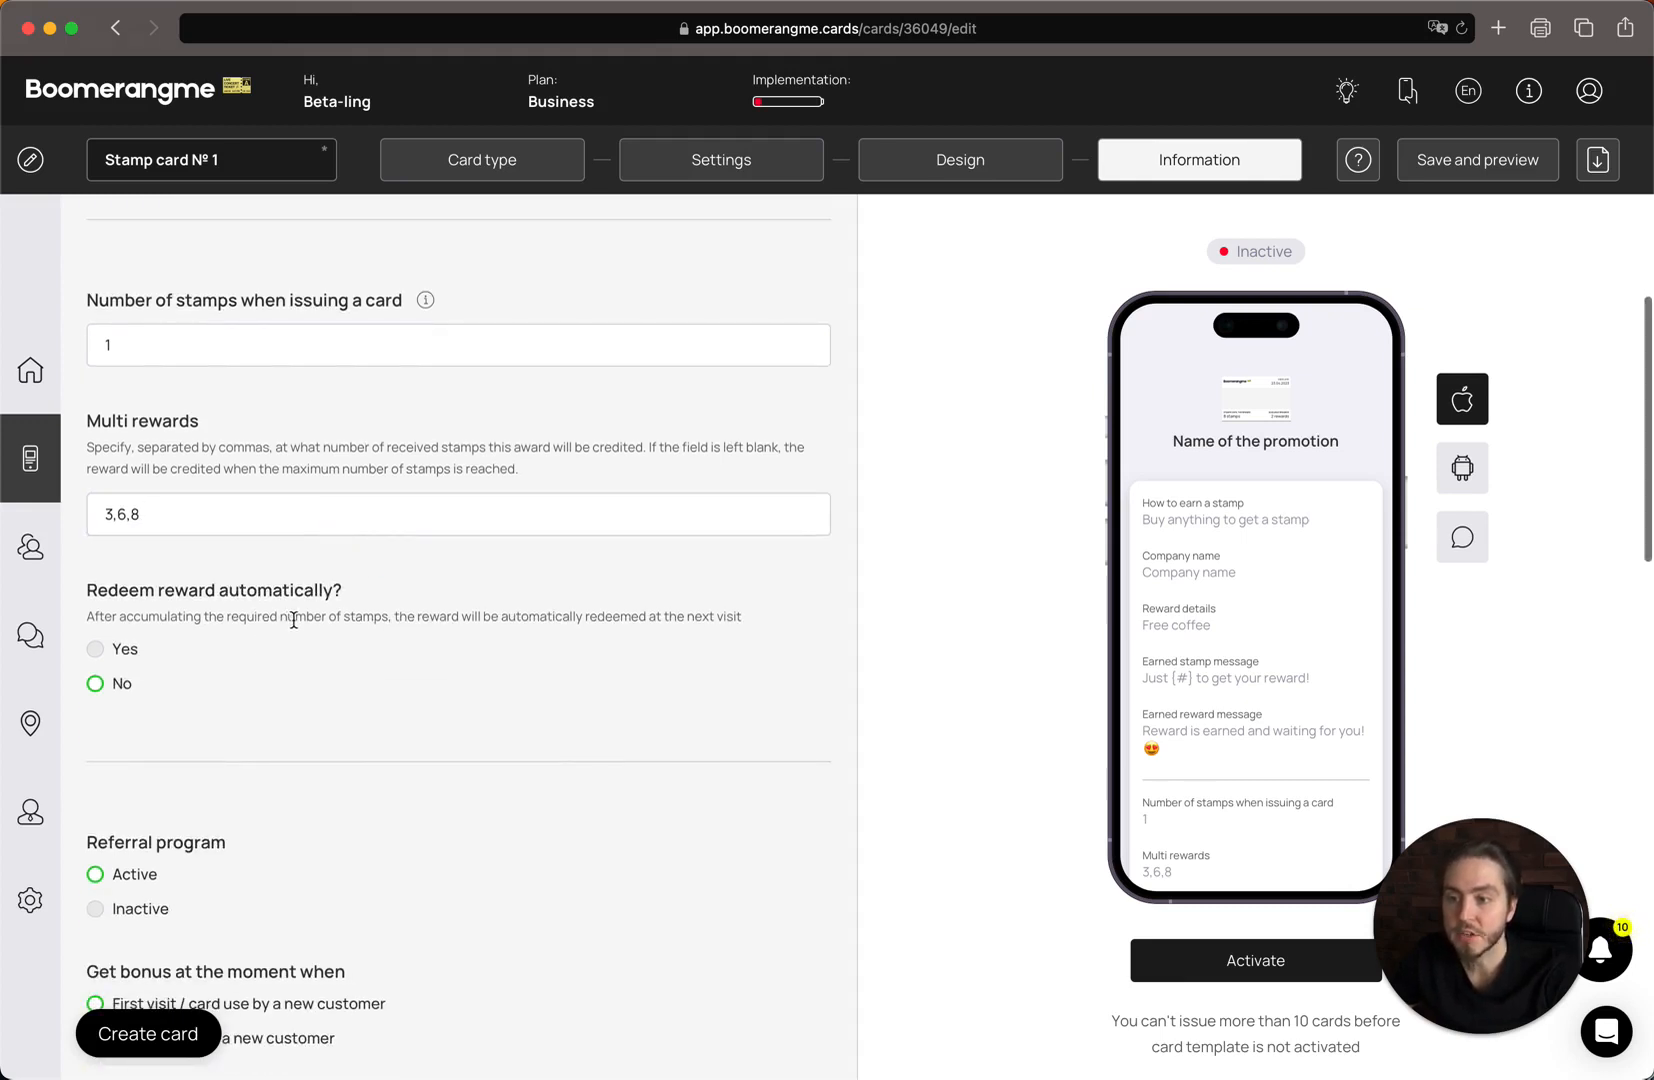
pyautogui.scroll(-1, 293, 619)
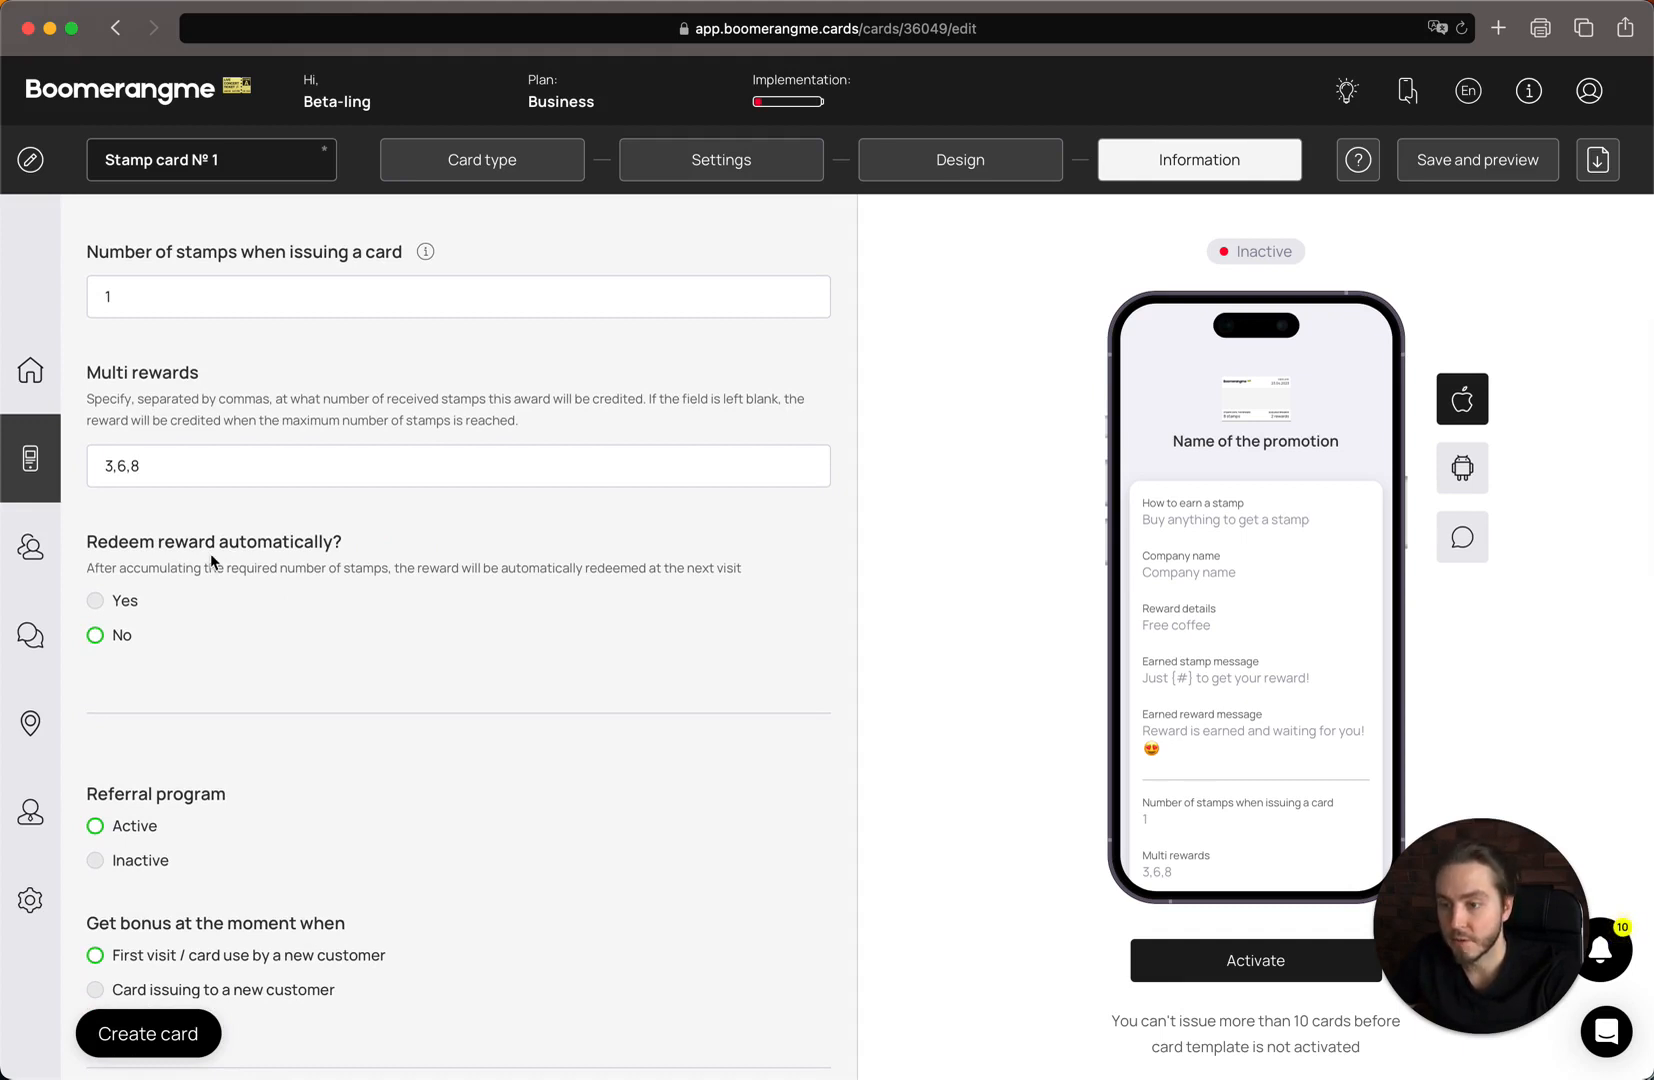
pyautogui.scroll(-1, 211, 560)
pyautogui.scroll(1, 318, 711)
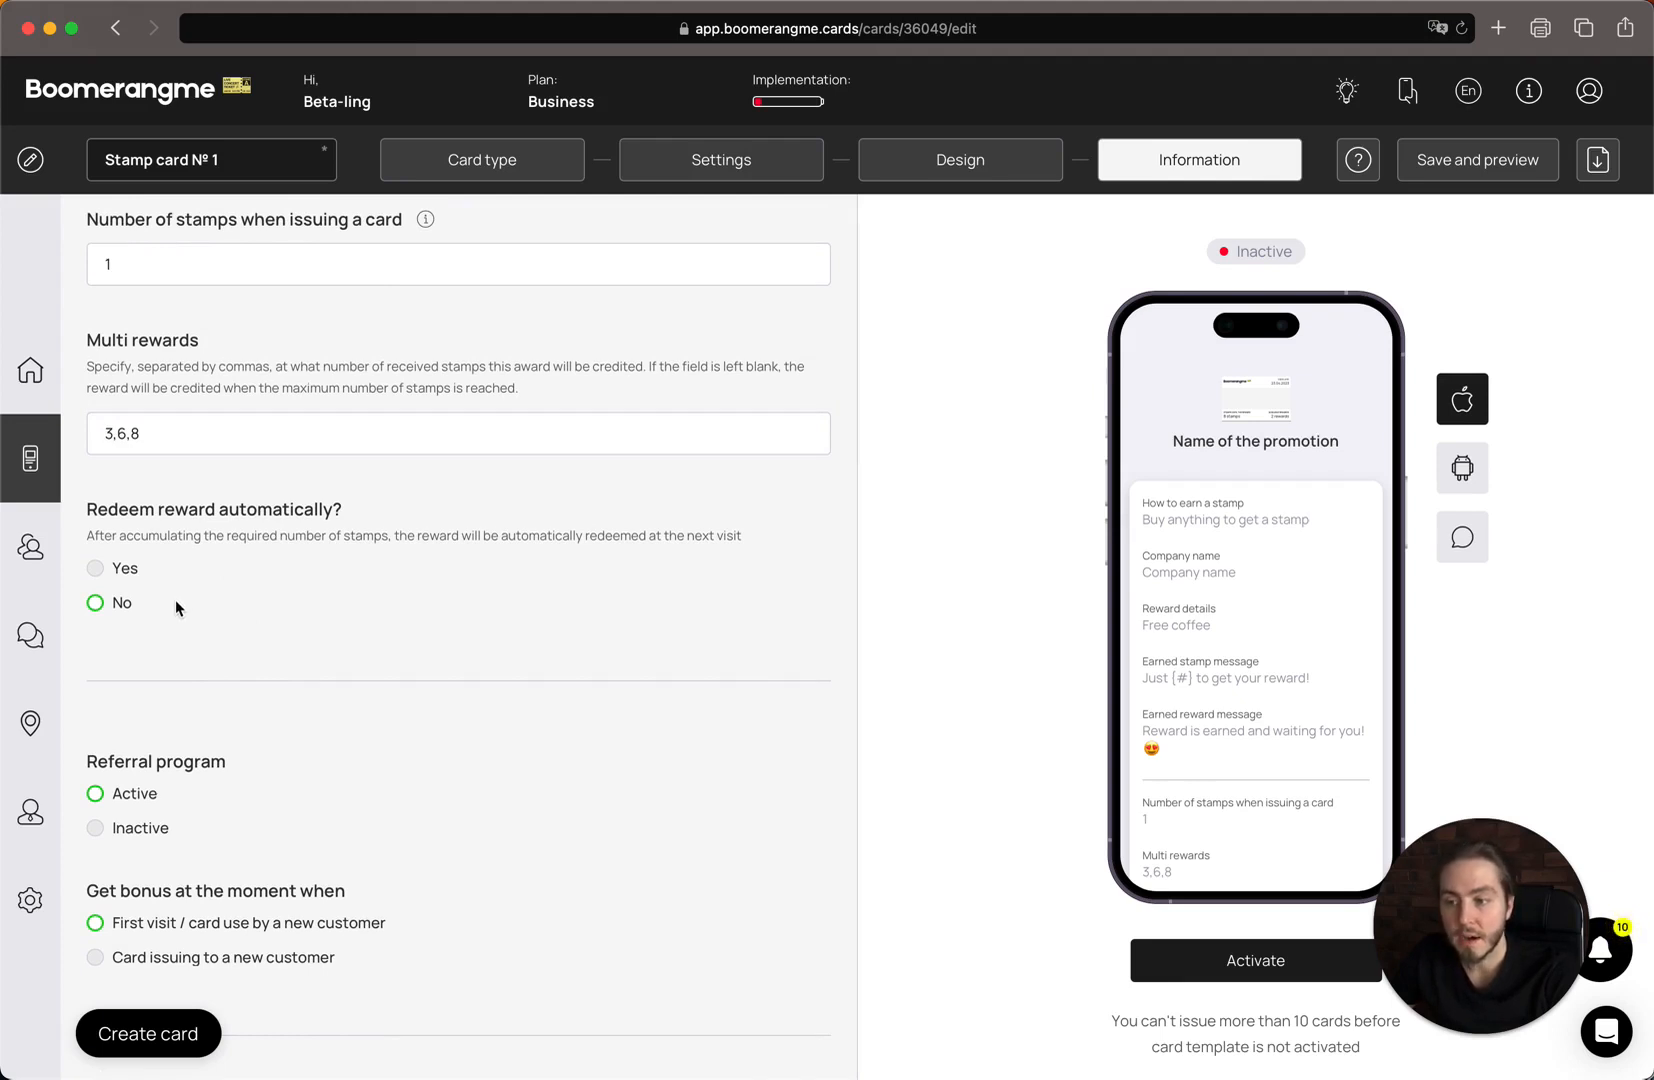
pyautogui.click(129, 604)
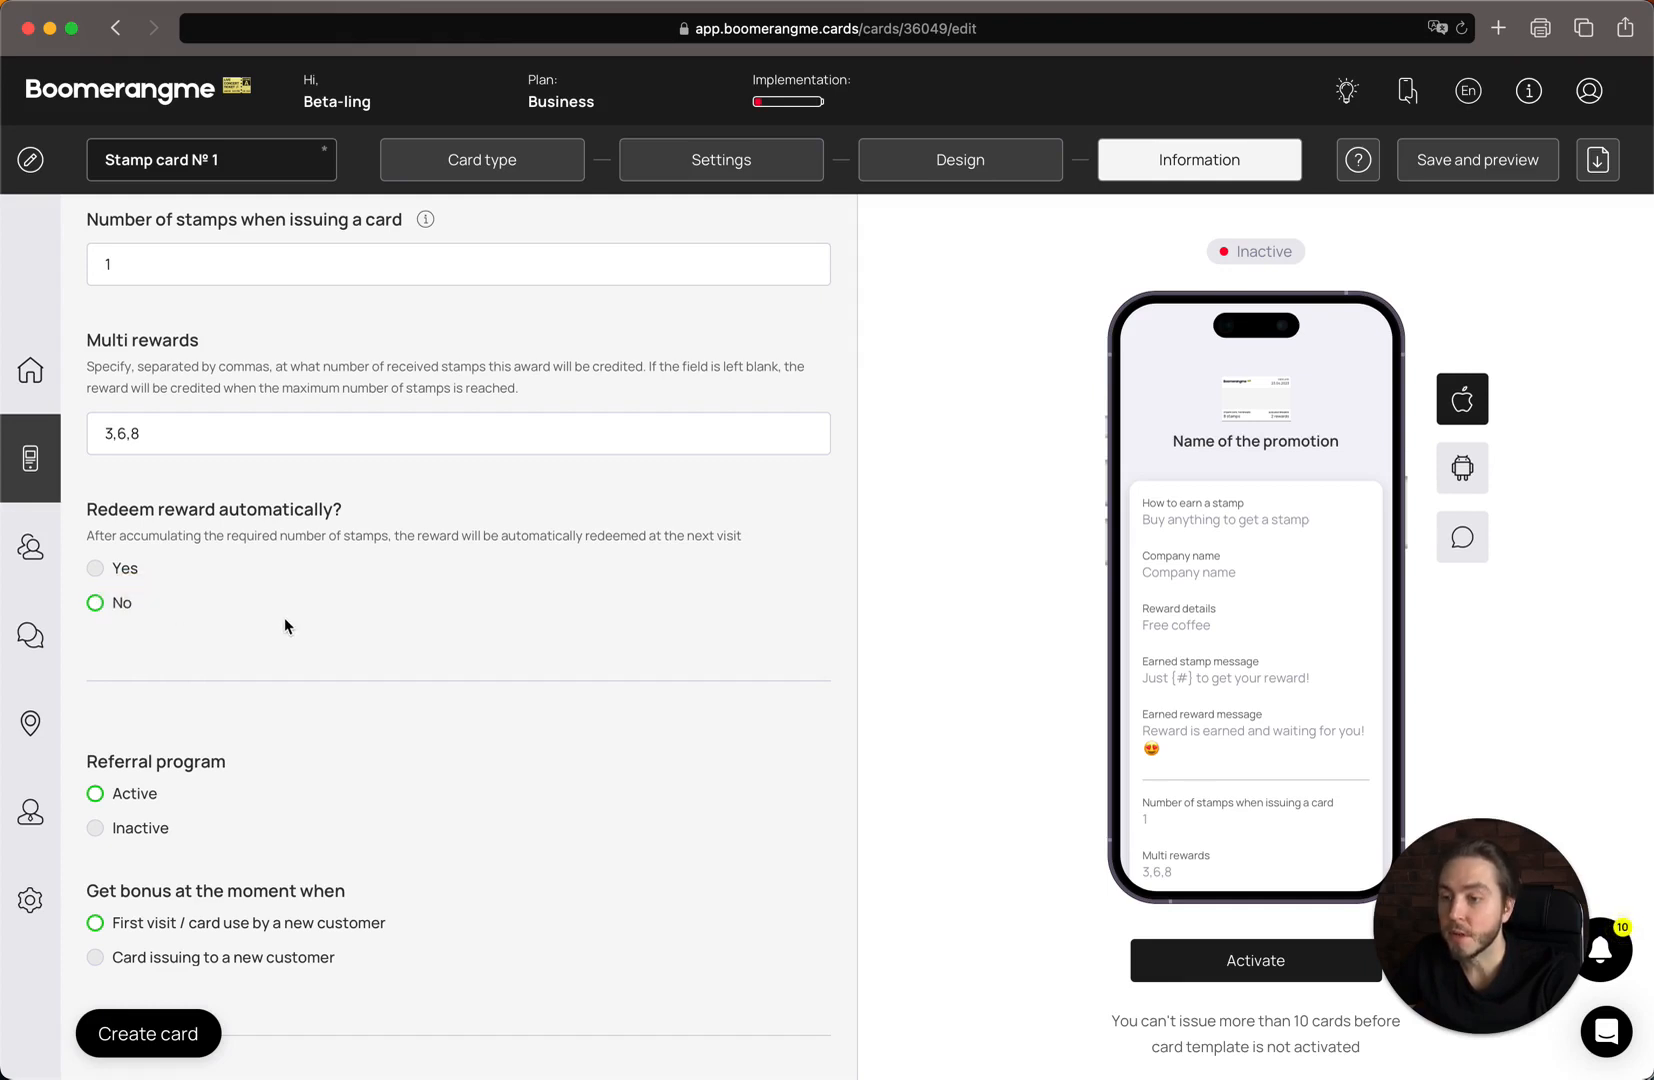
pyautogui.scroll(-3, 280, 635)
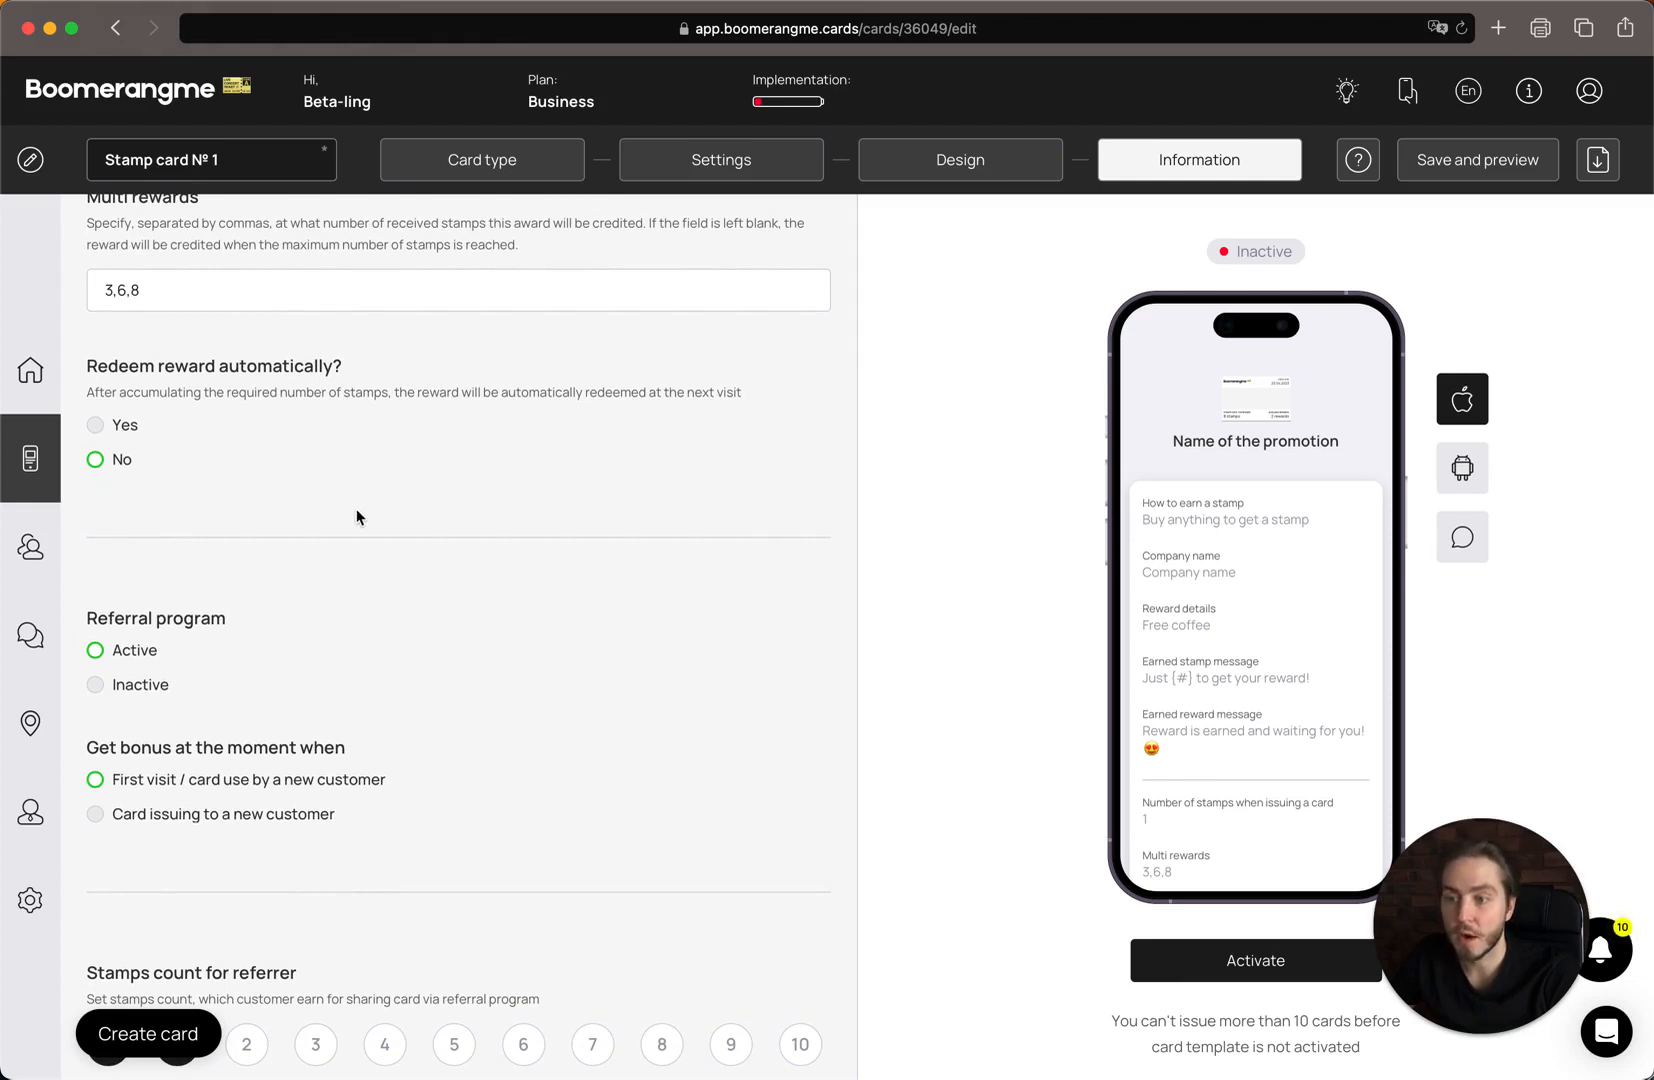
pyautogui.scroll(-5, 357, 517)
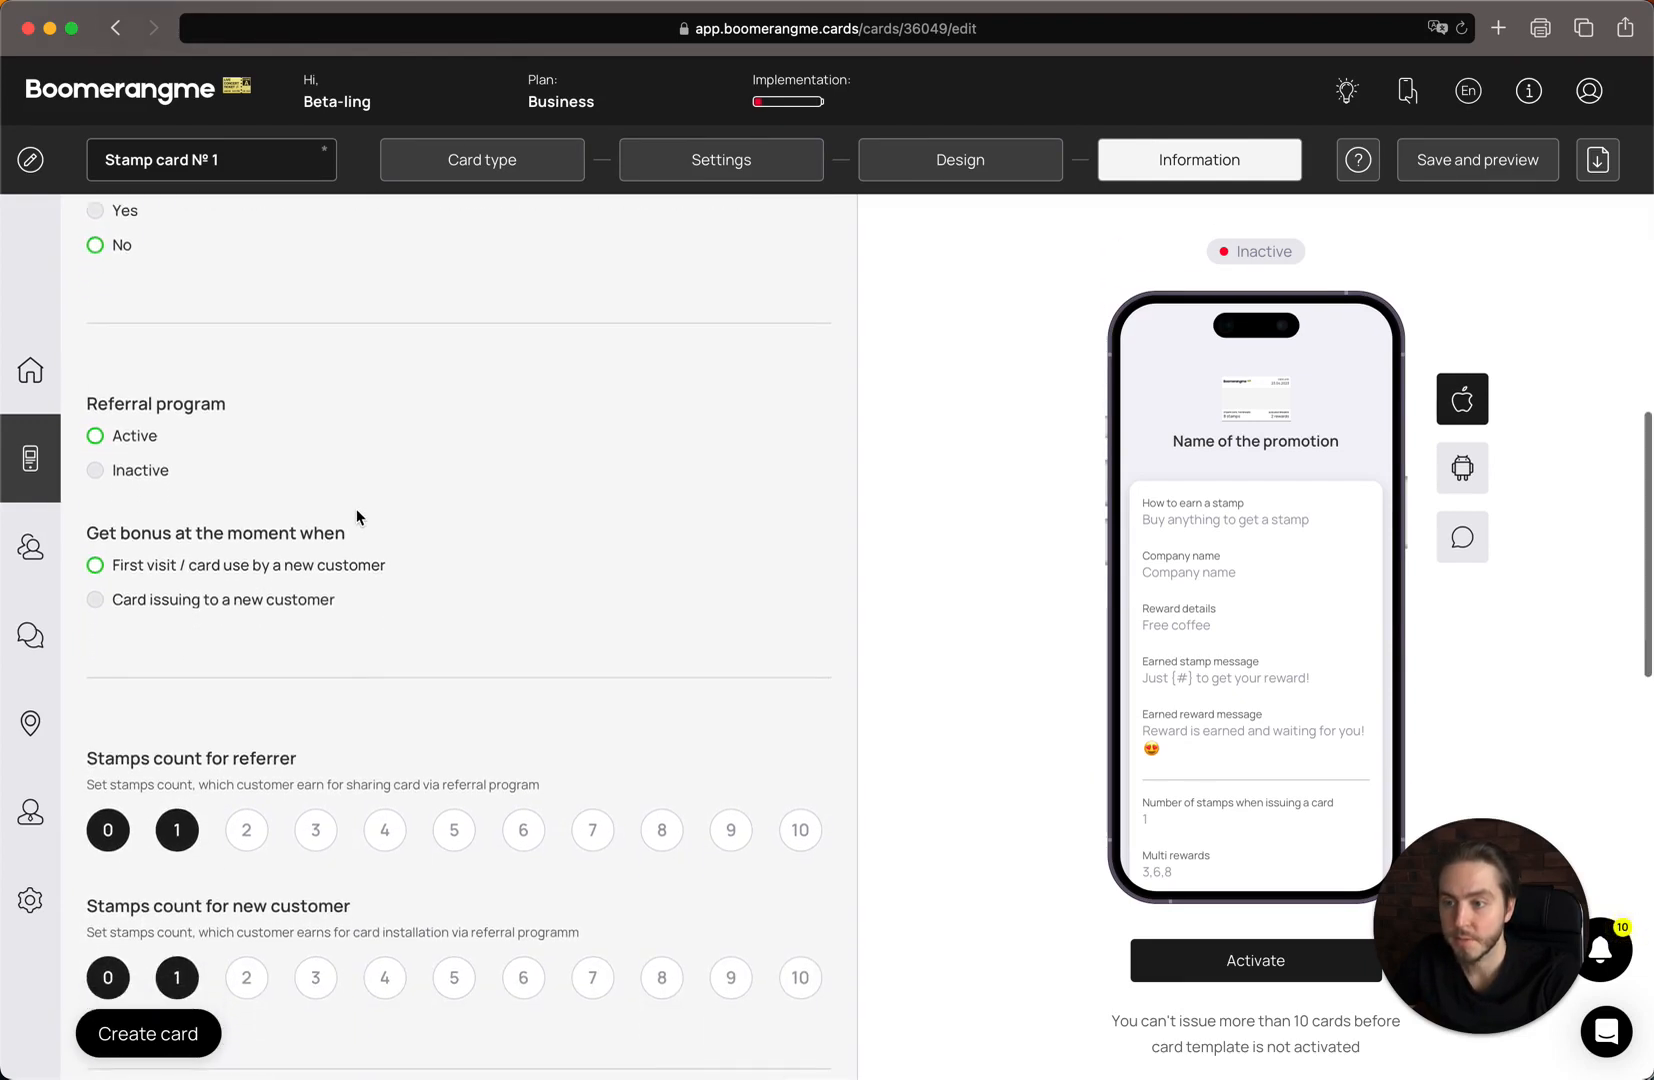
pyautogui.scroll(-2, 182, 381)
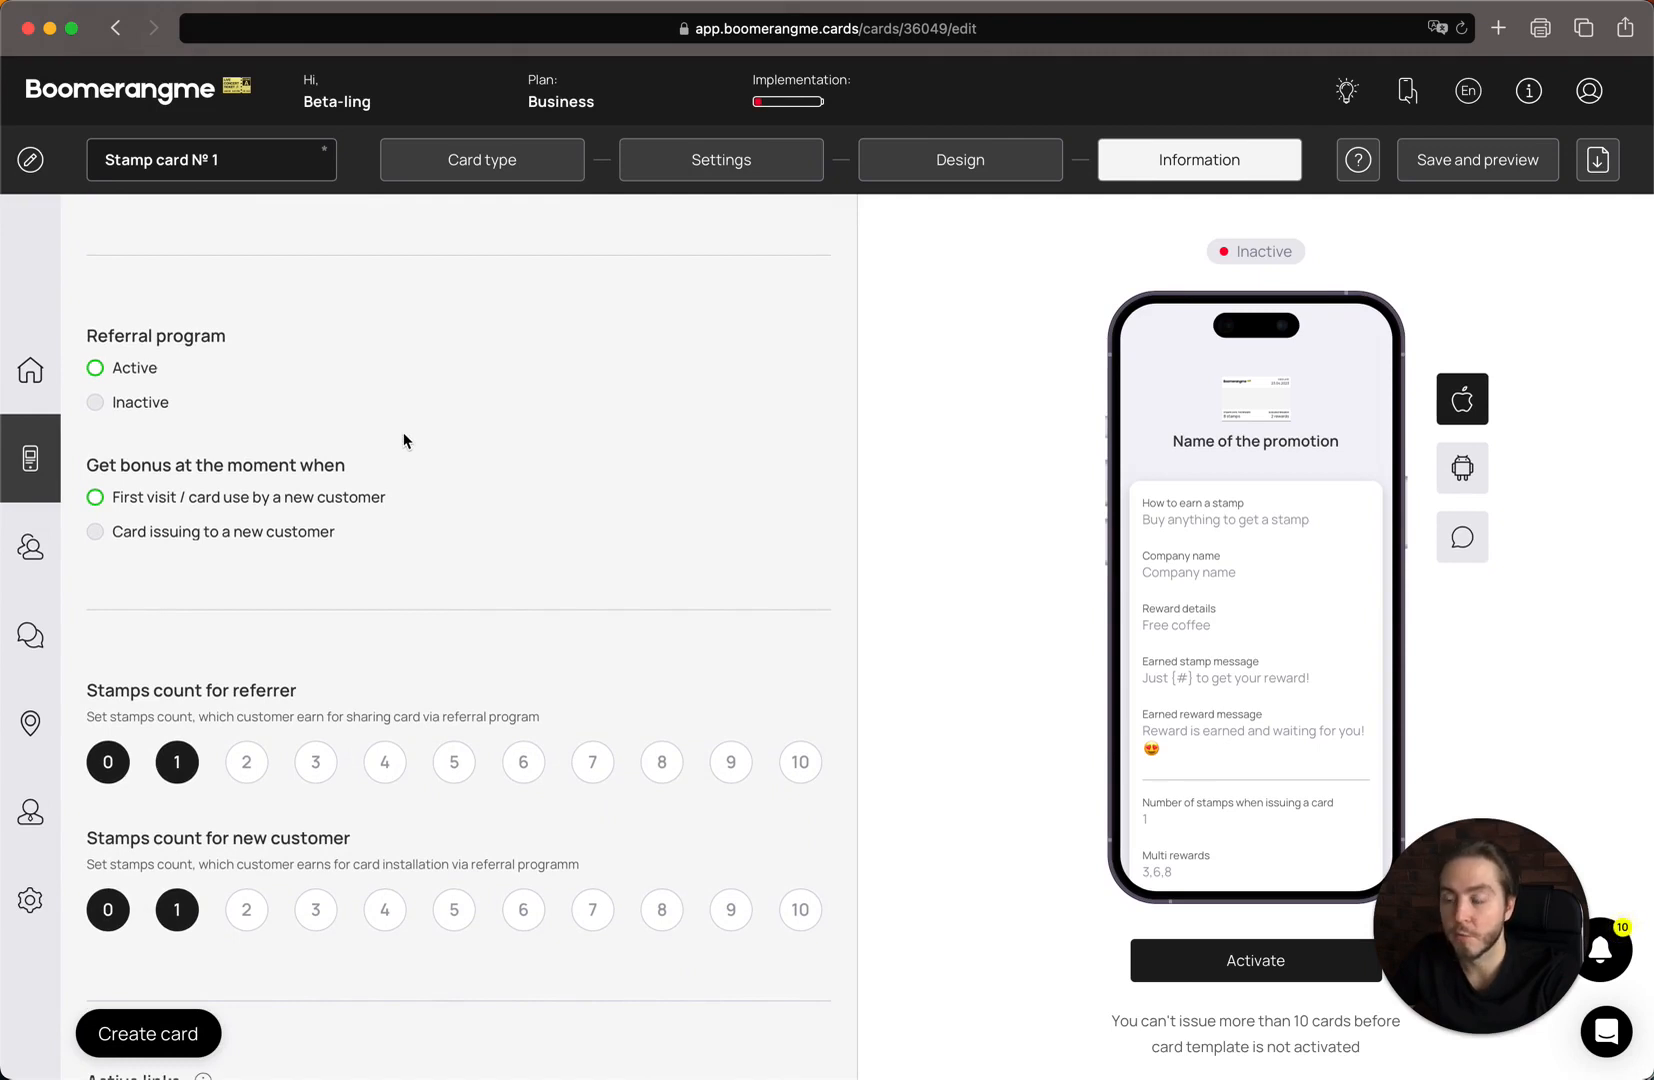
pyautogui.scroll(-1, 403, 441)
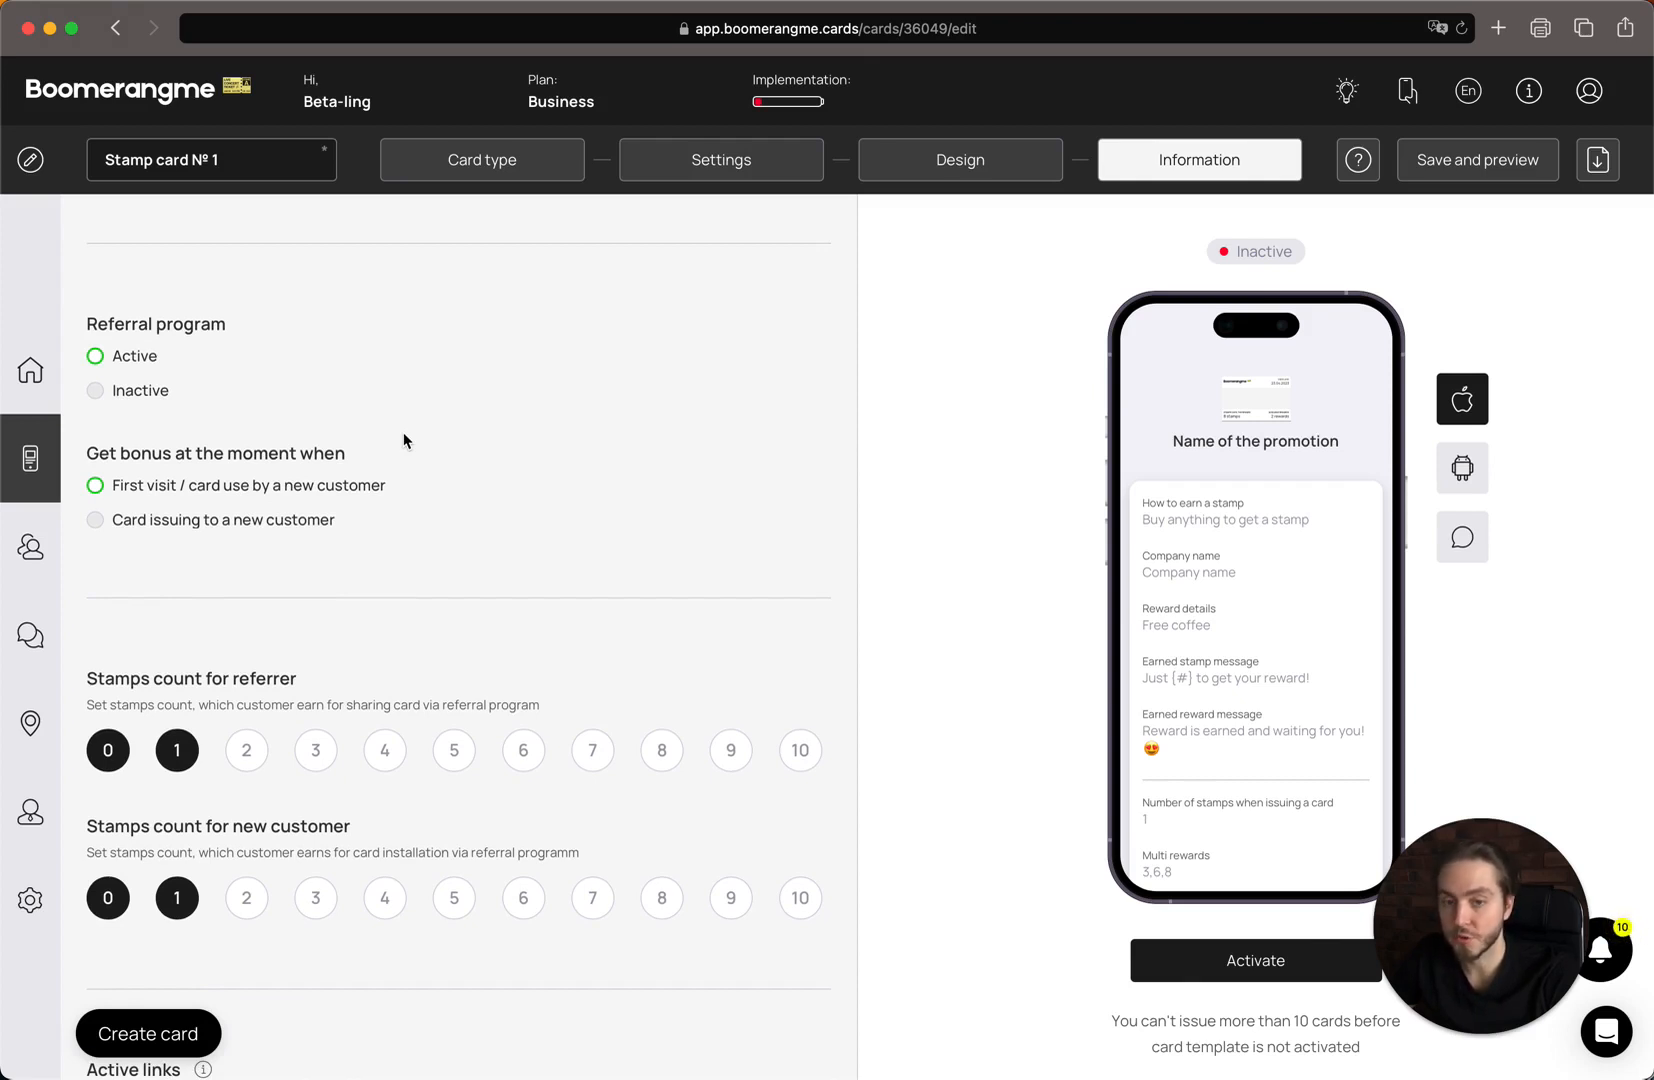
pyautogui.scroll(-4, 403, 441)
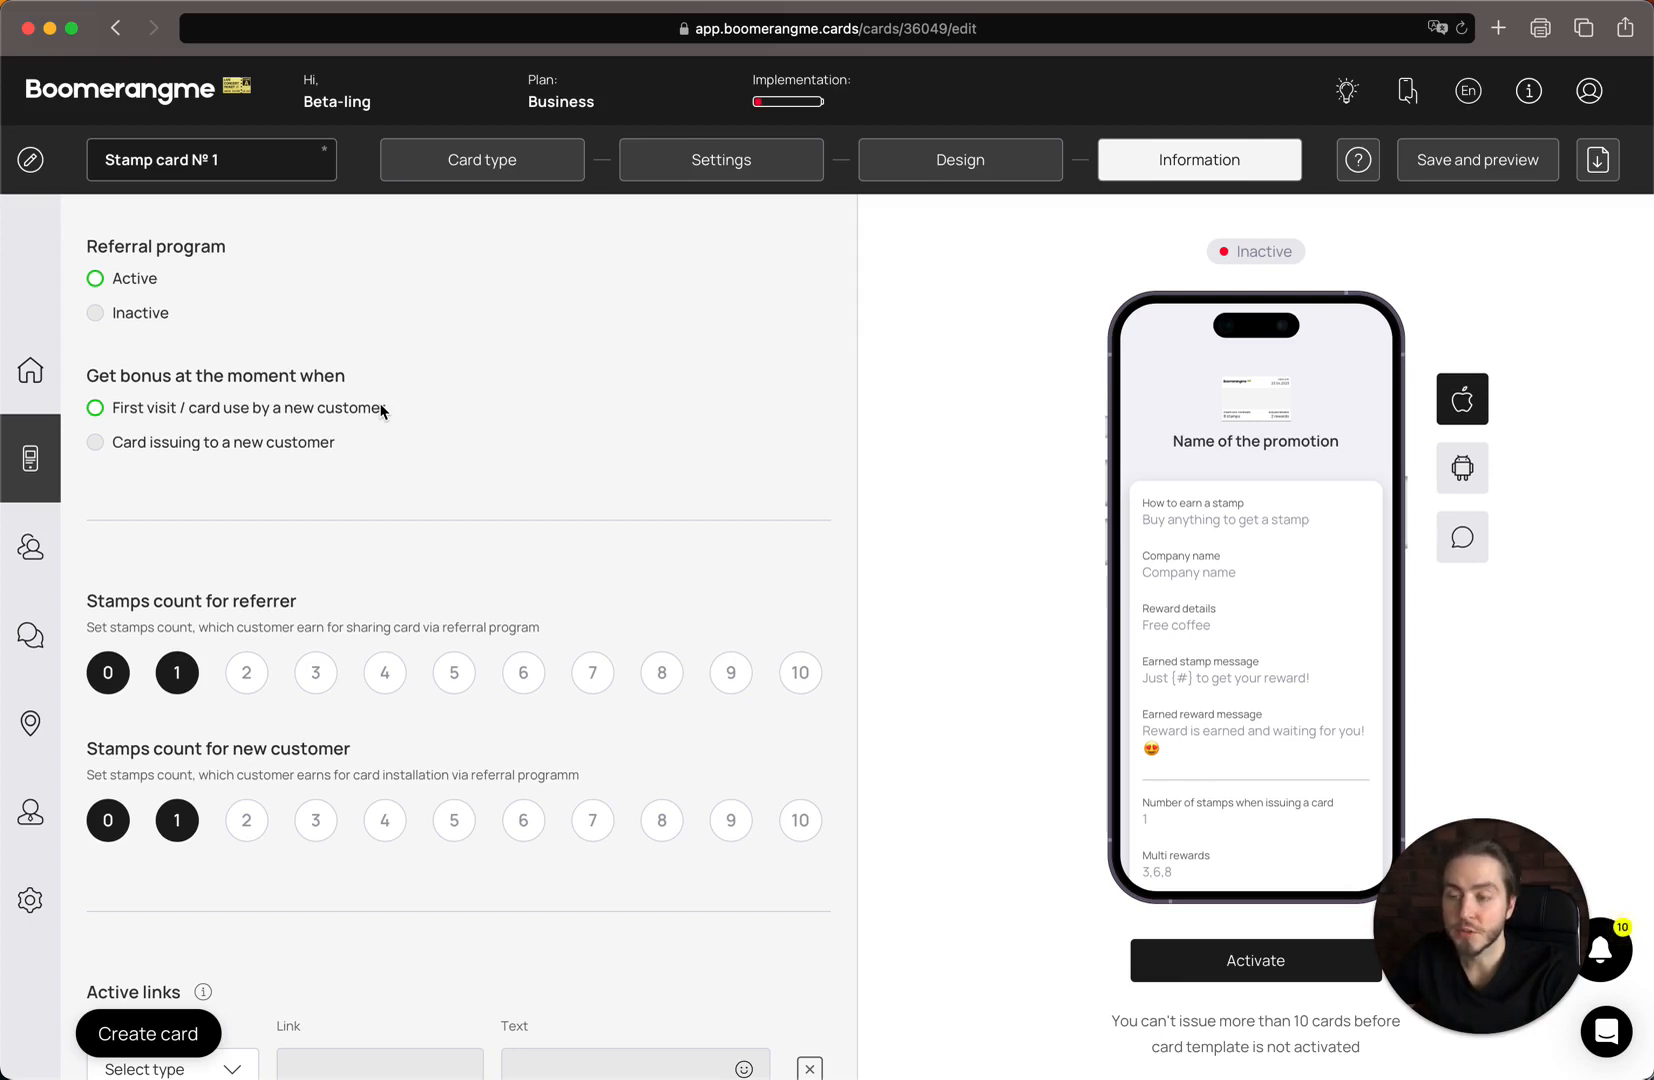
pyautogui.scroll(-1, 400, 395)
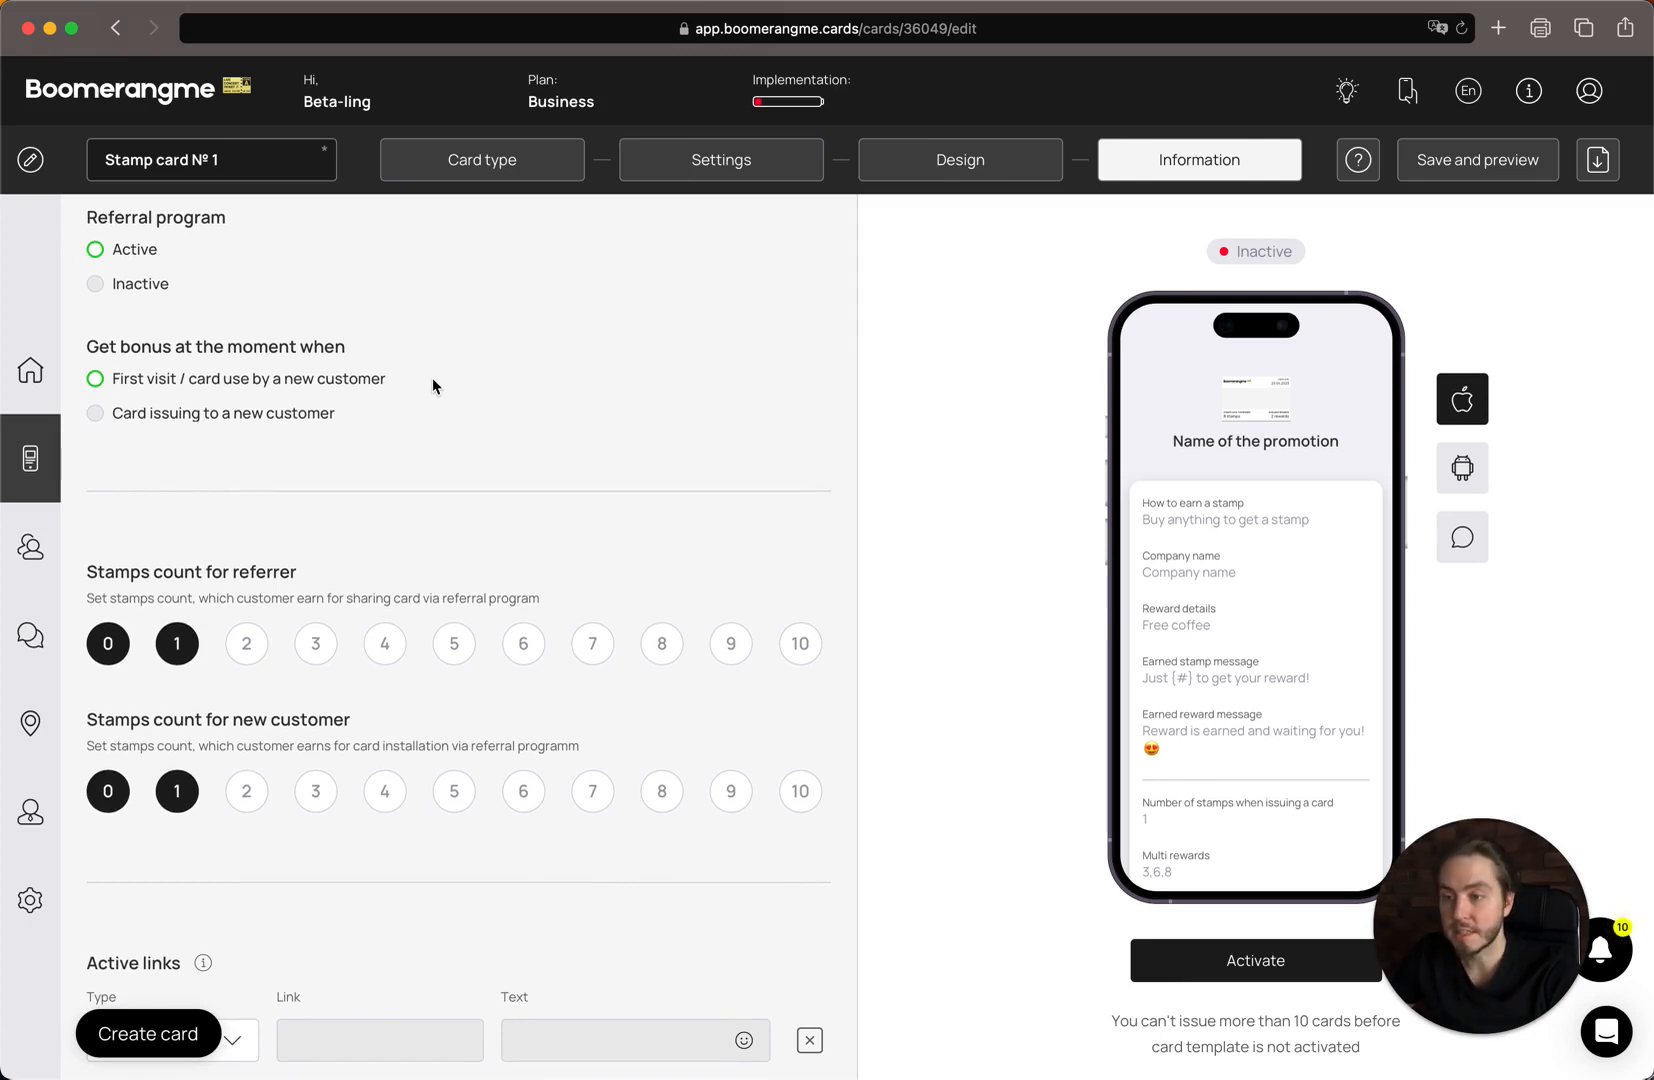
# Deselect 1 under new-customer referral stamps so only 0 remains.
pyautogui.scroll(-5, 432, 377)
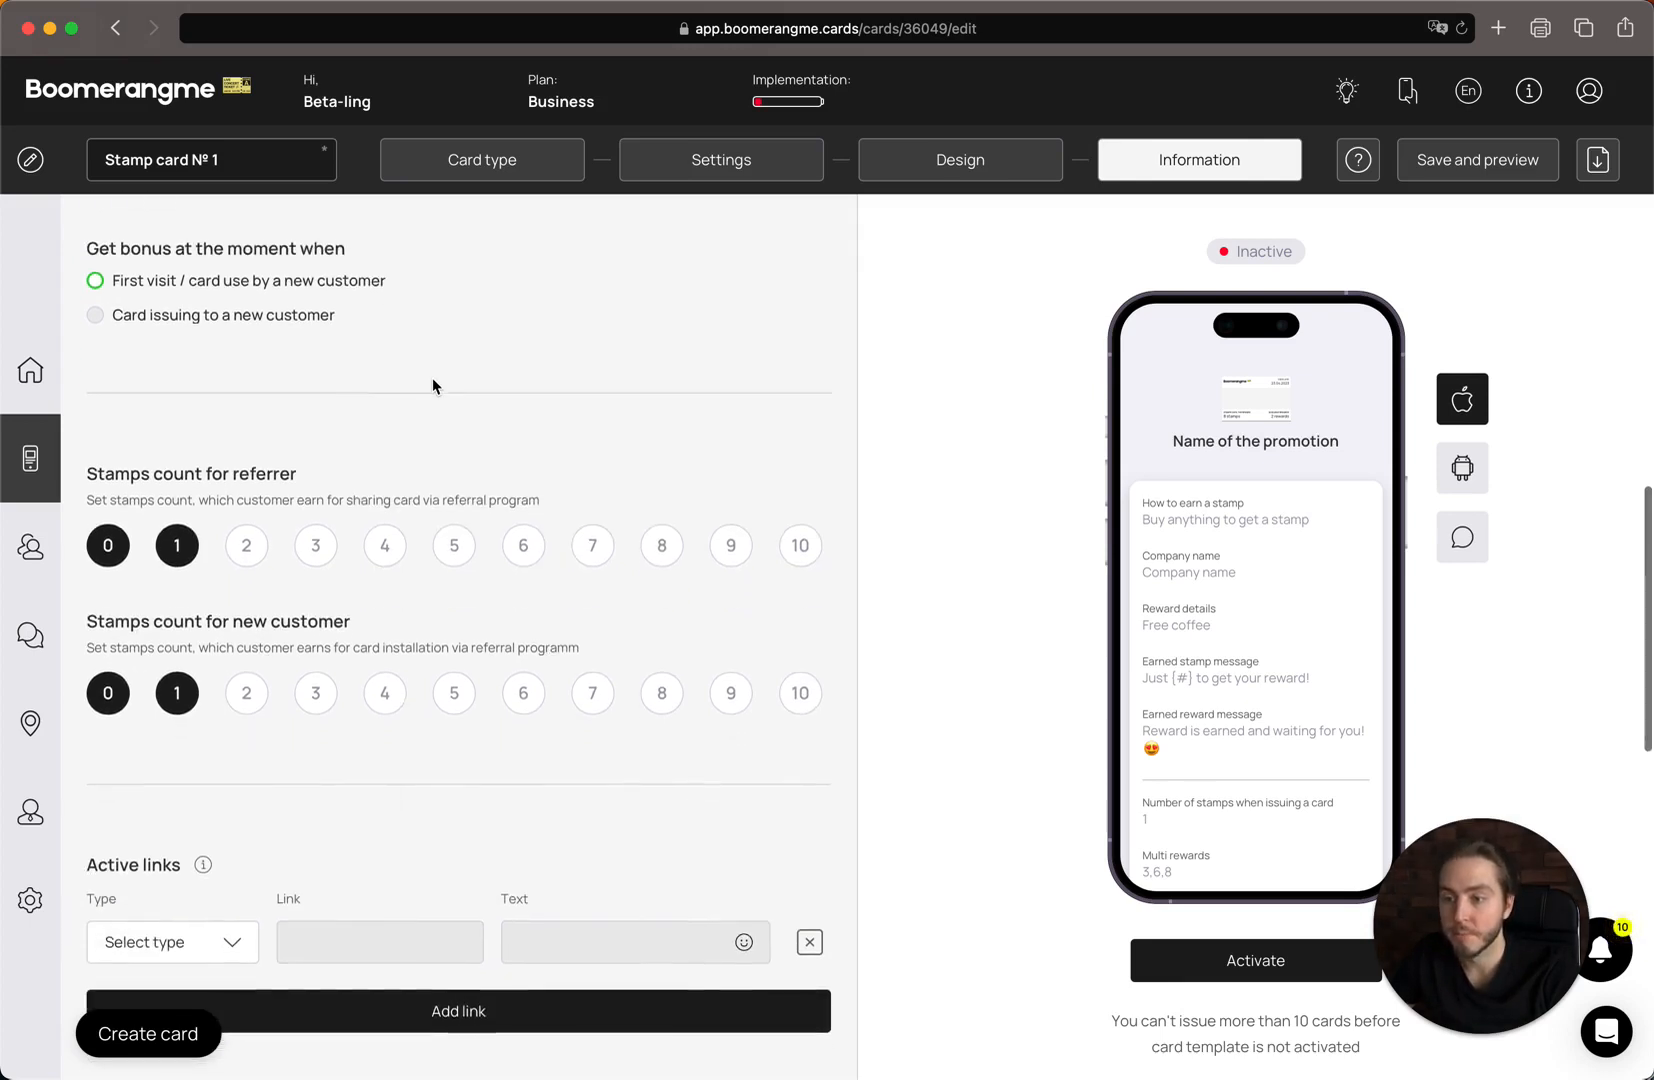
pyautogui.scroll(3, 408, 427)
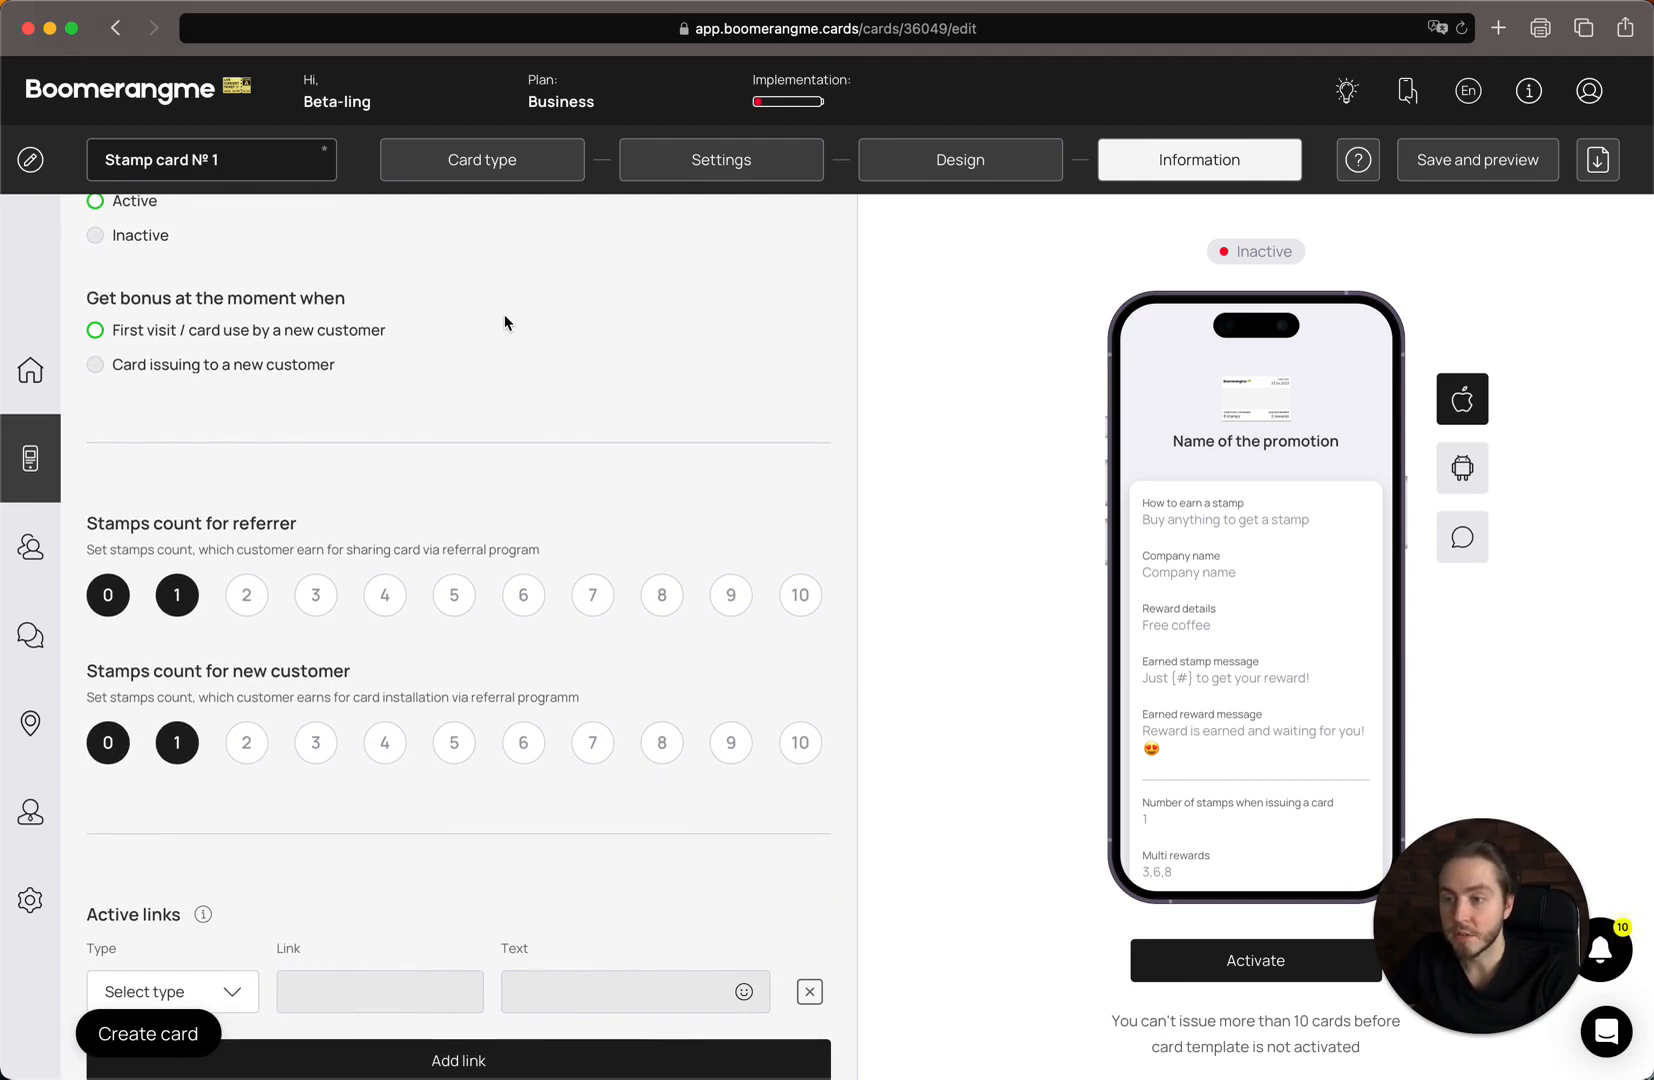
pyautogui.scroll(-3, 377, 469)
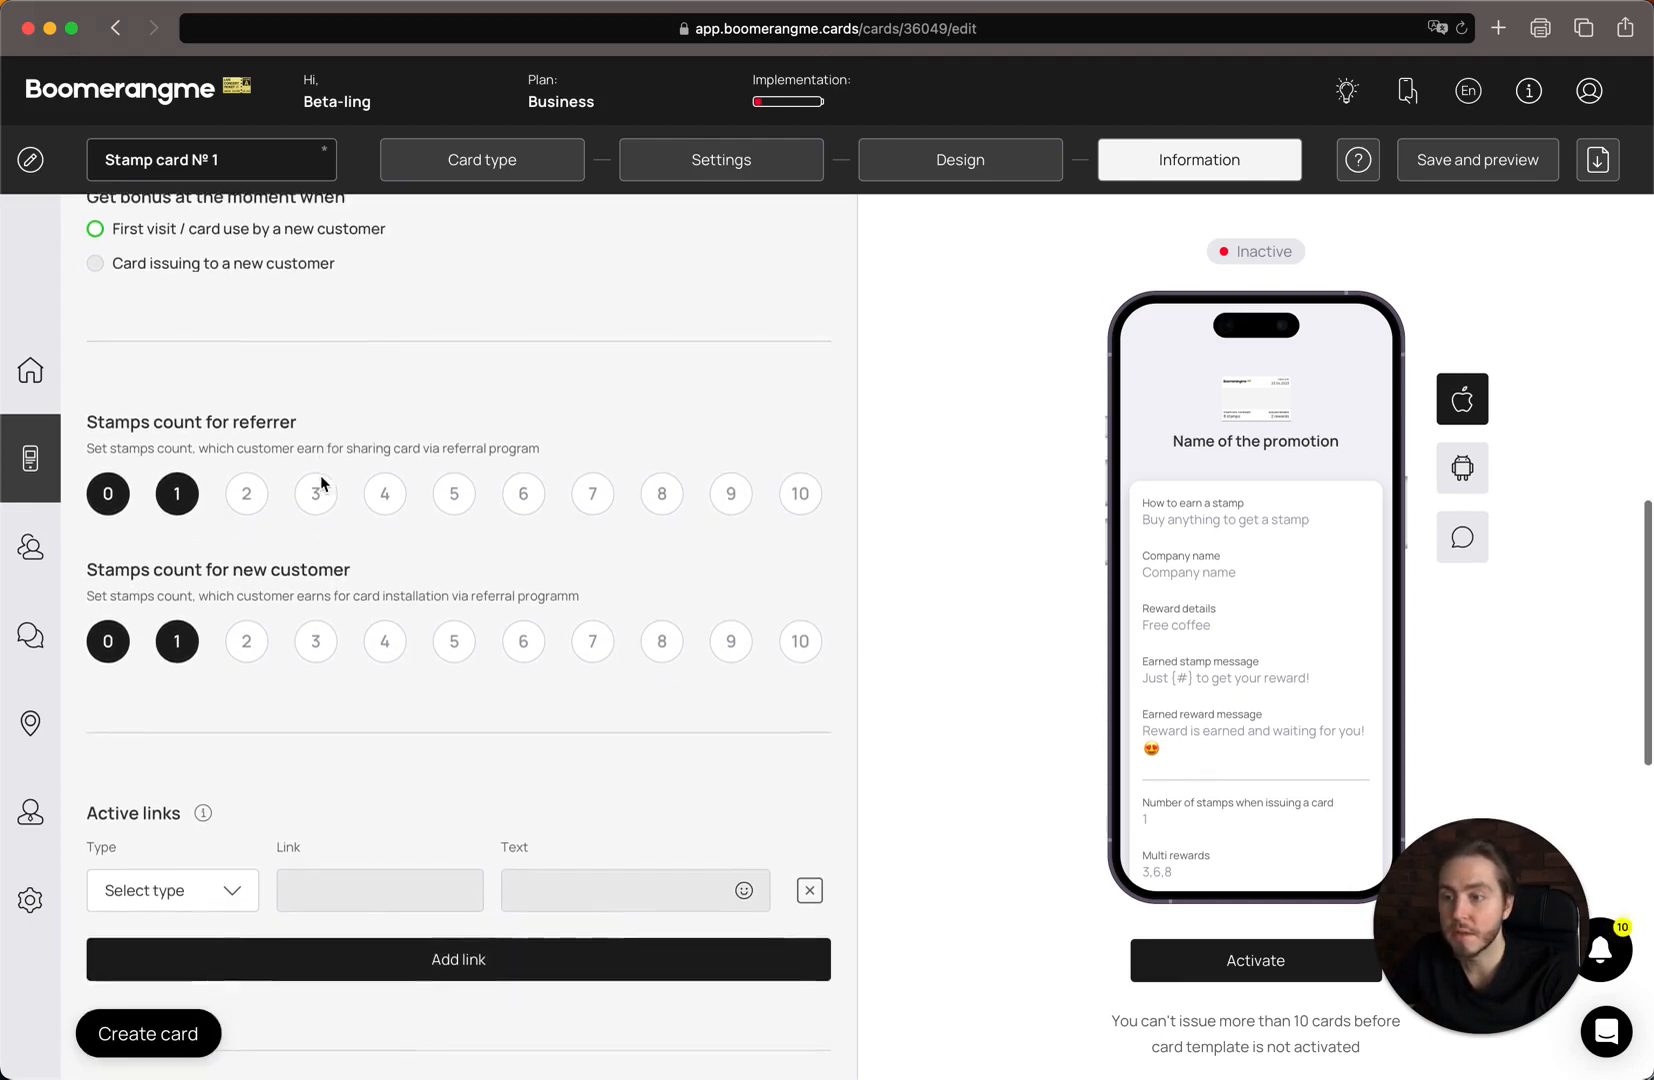
pyautogui.scroll(-2, 321, 484)
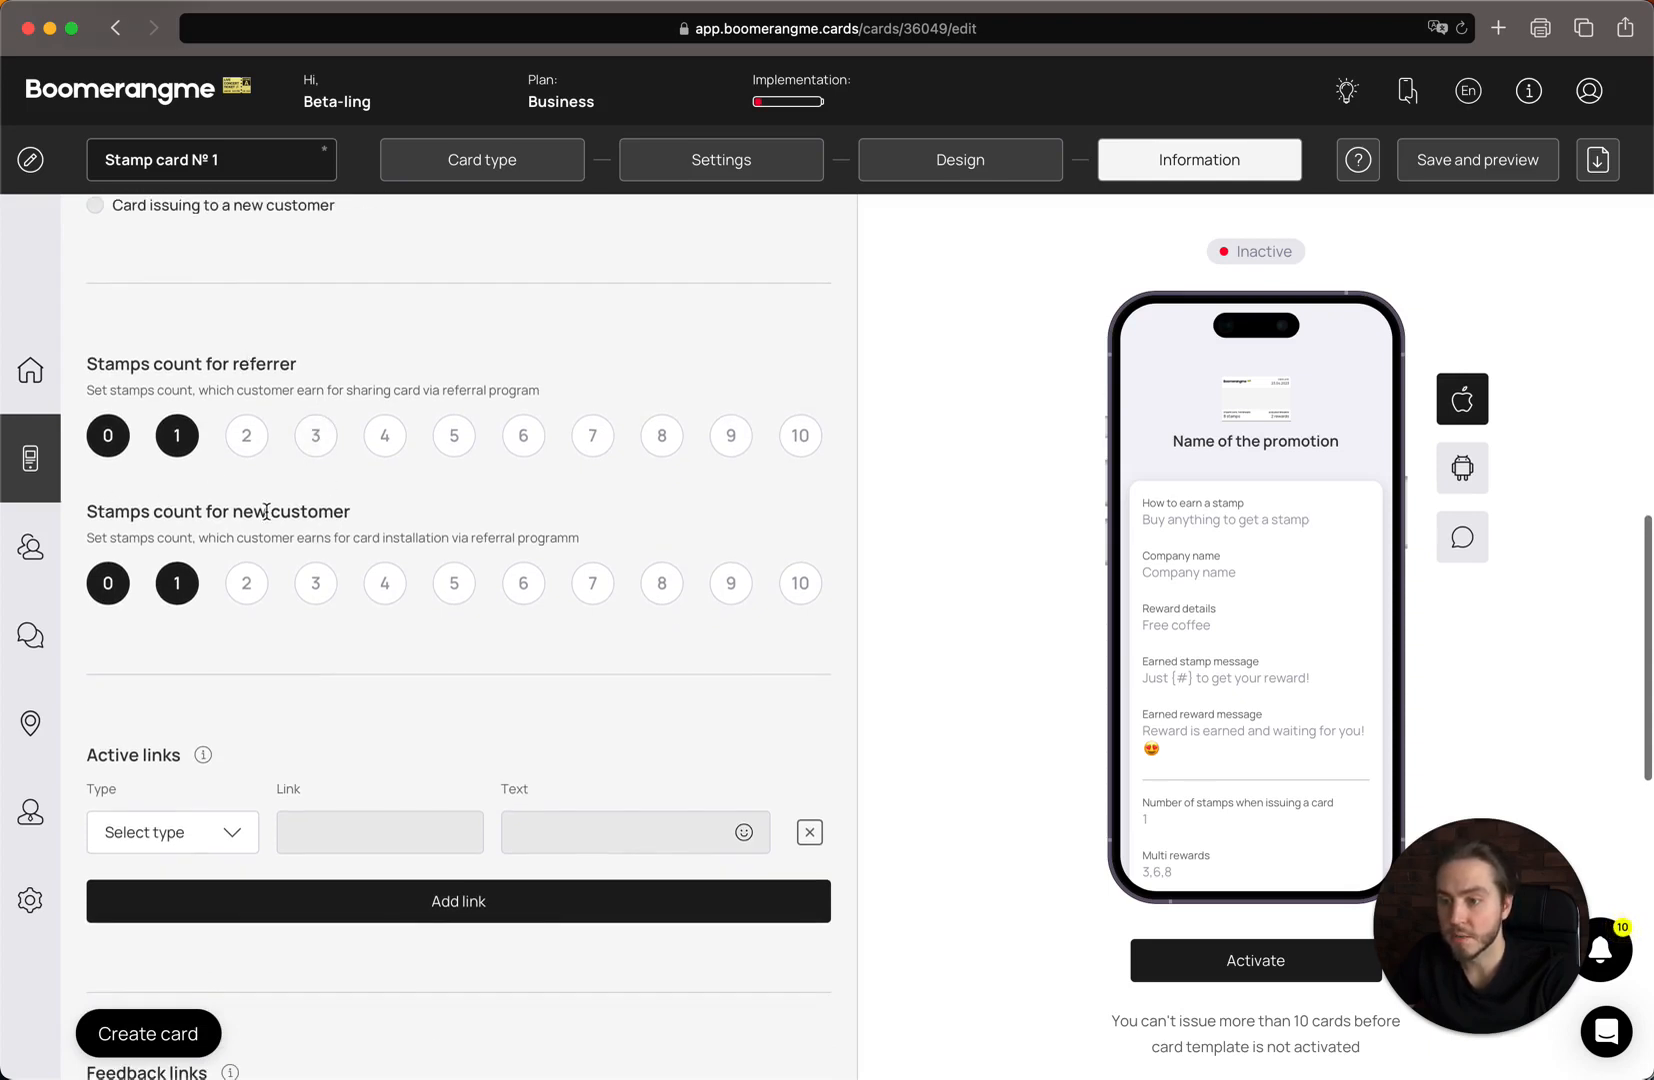
pyautogui.scroll(5, 266, 511)
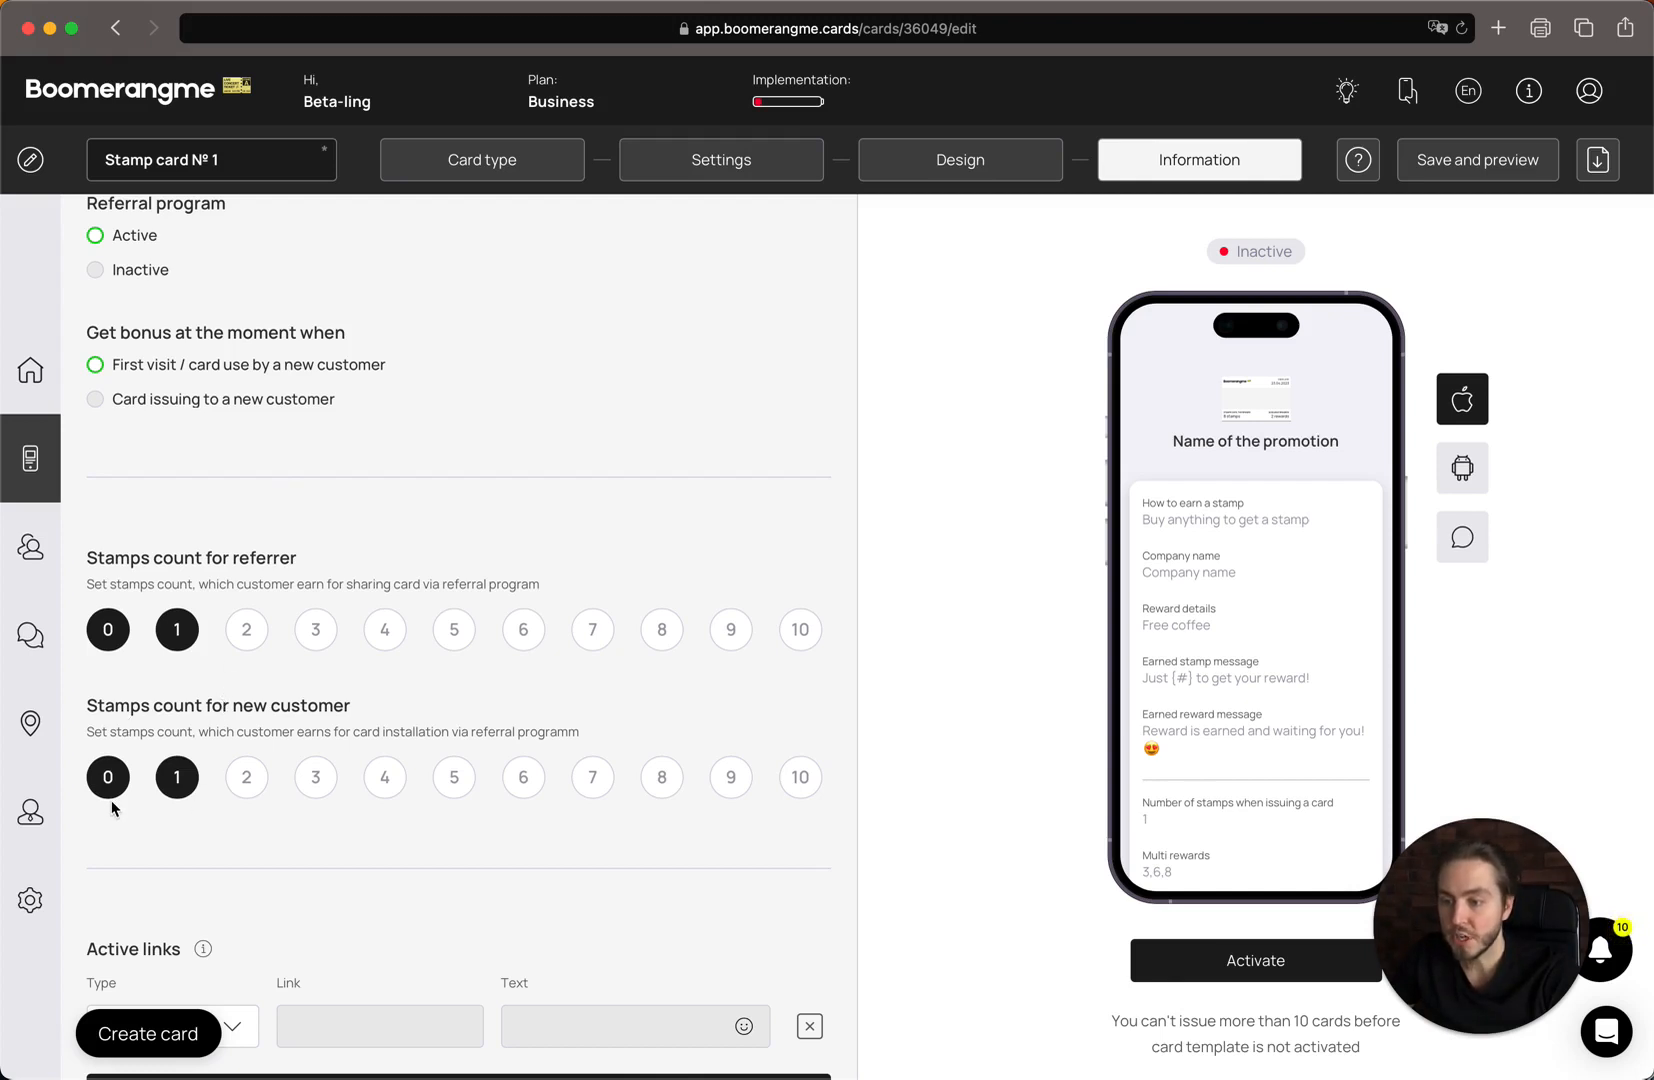
pyautogui.scroll(-1, 258, 650)
pyautogui.scroll(-1, 267, 638)
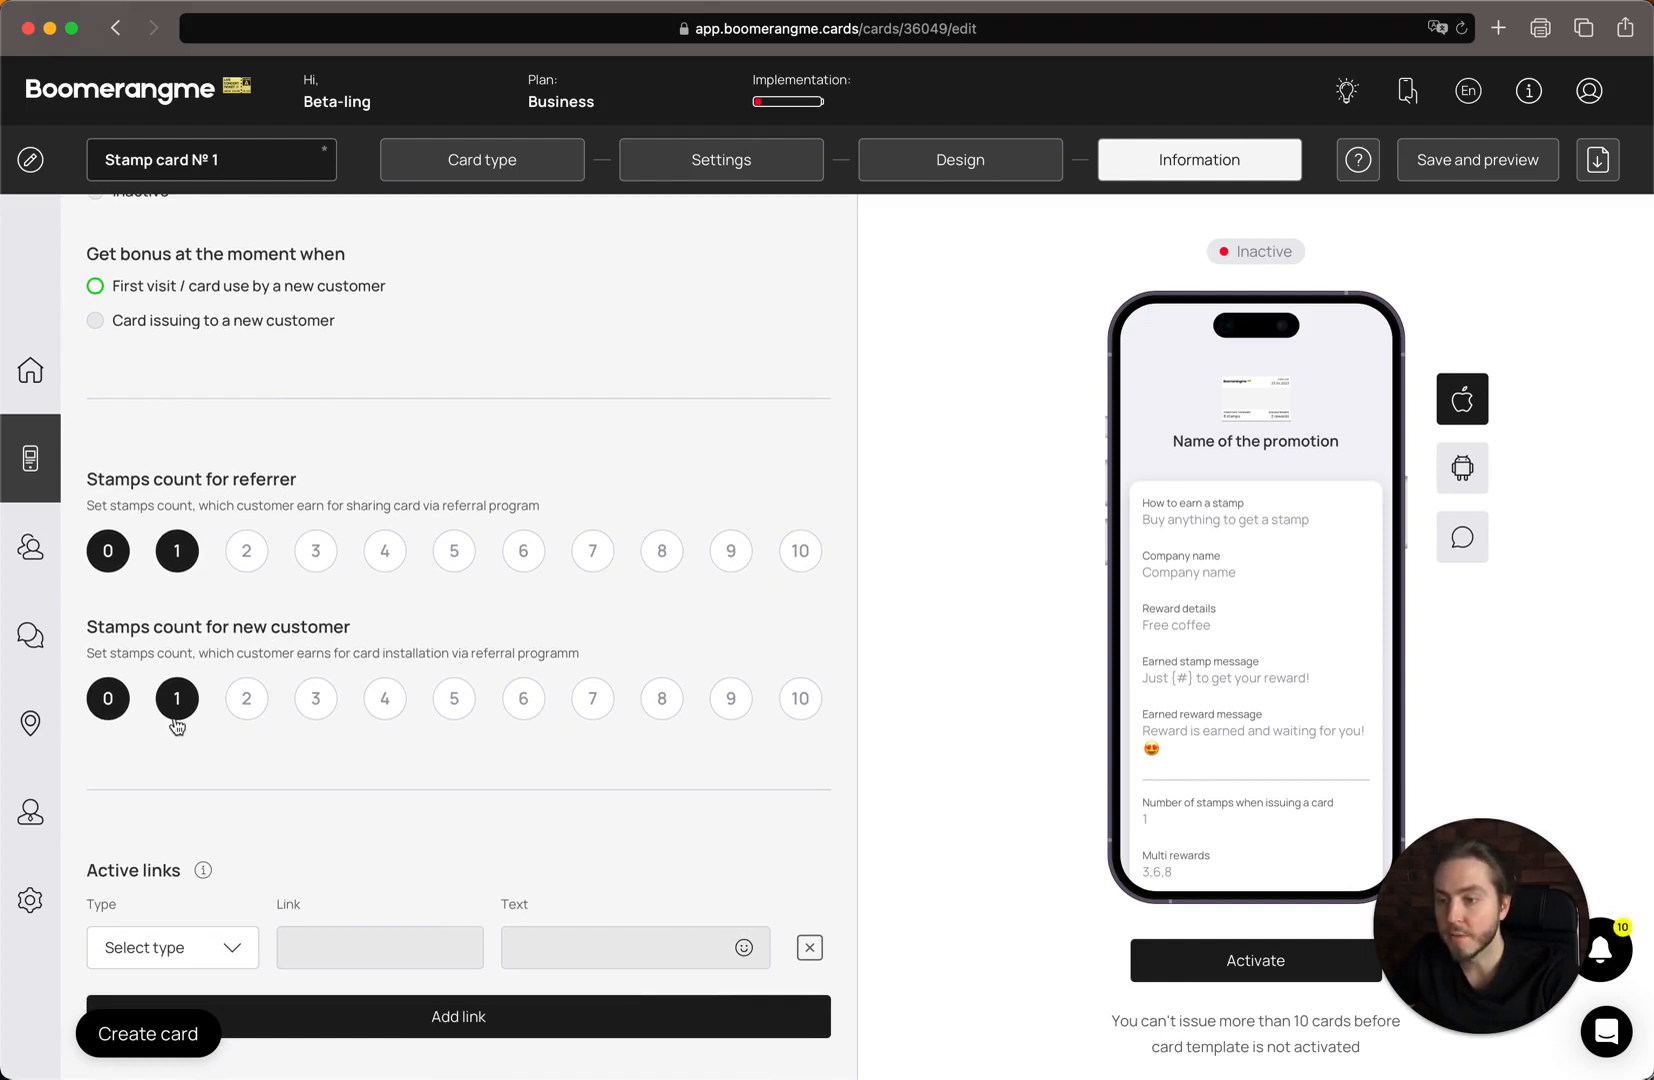
pyautogui.click(108, 700)
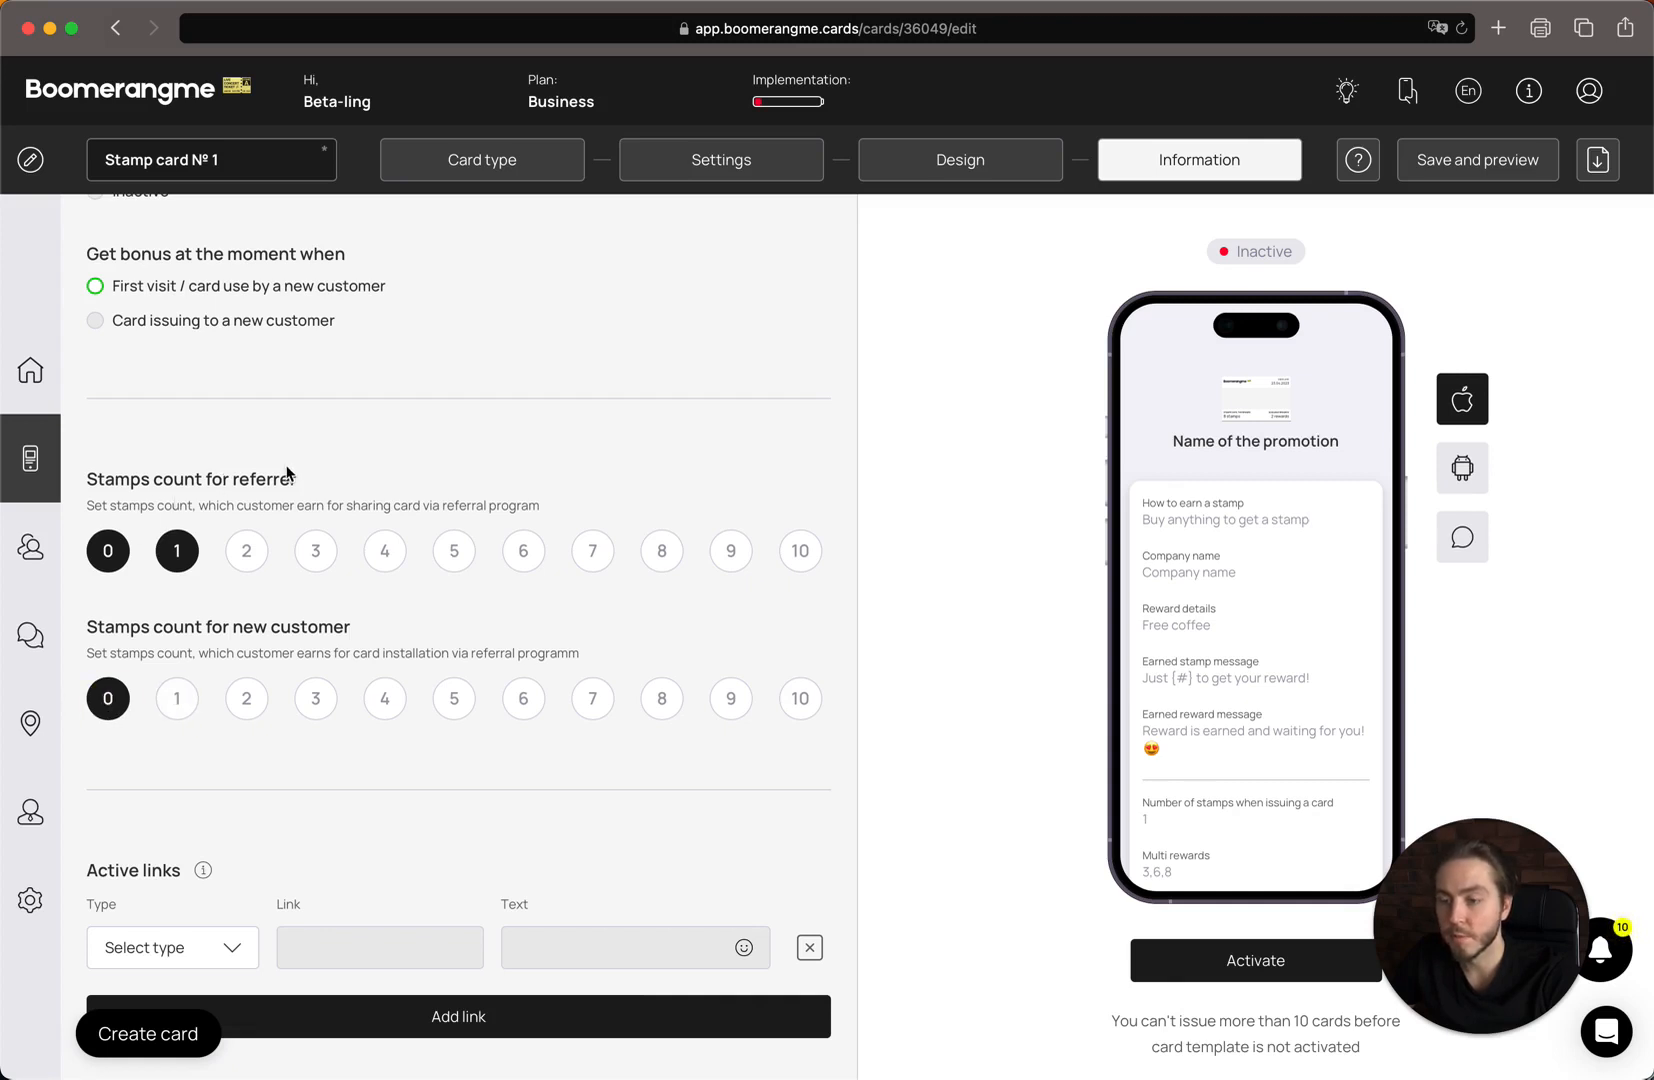
pyautogui.scroll(-5, 286, 470)
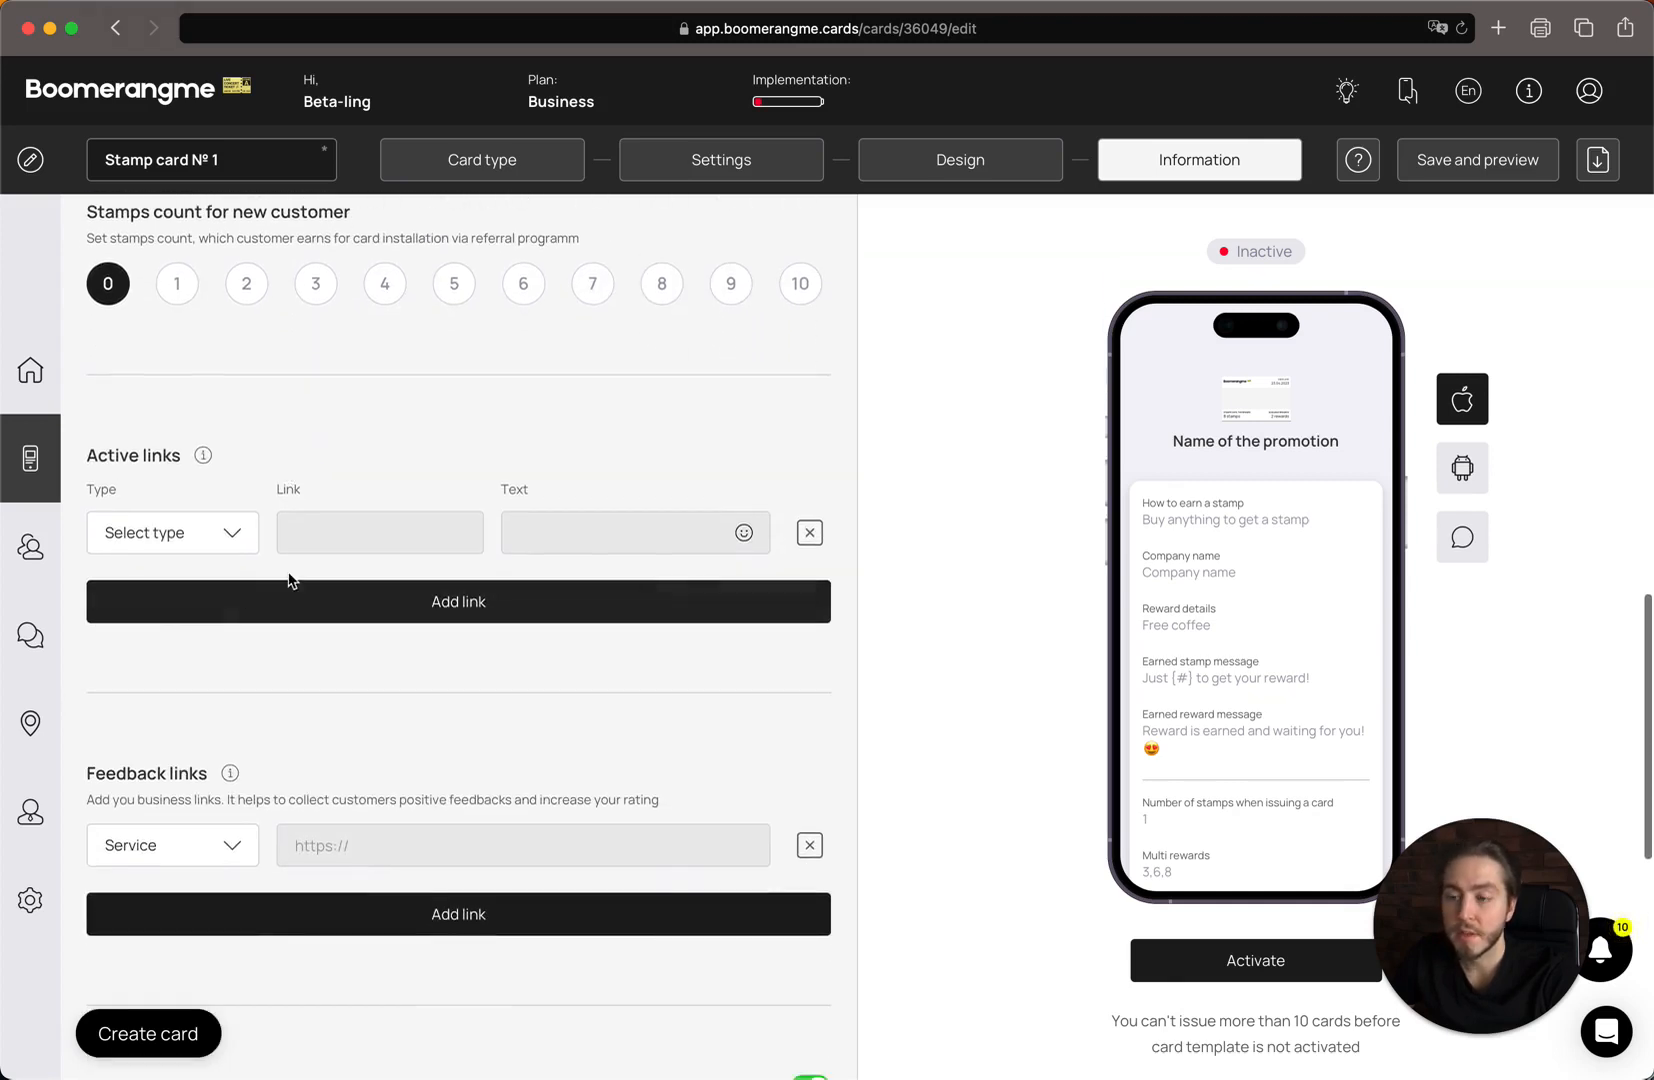
pyautogui.click(225, 537)
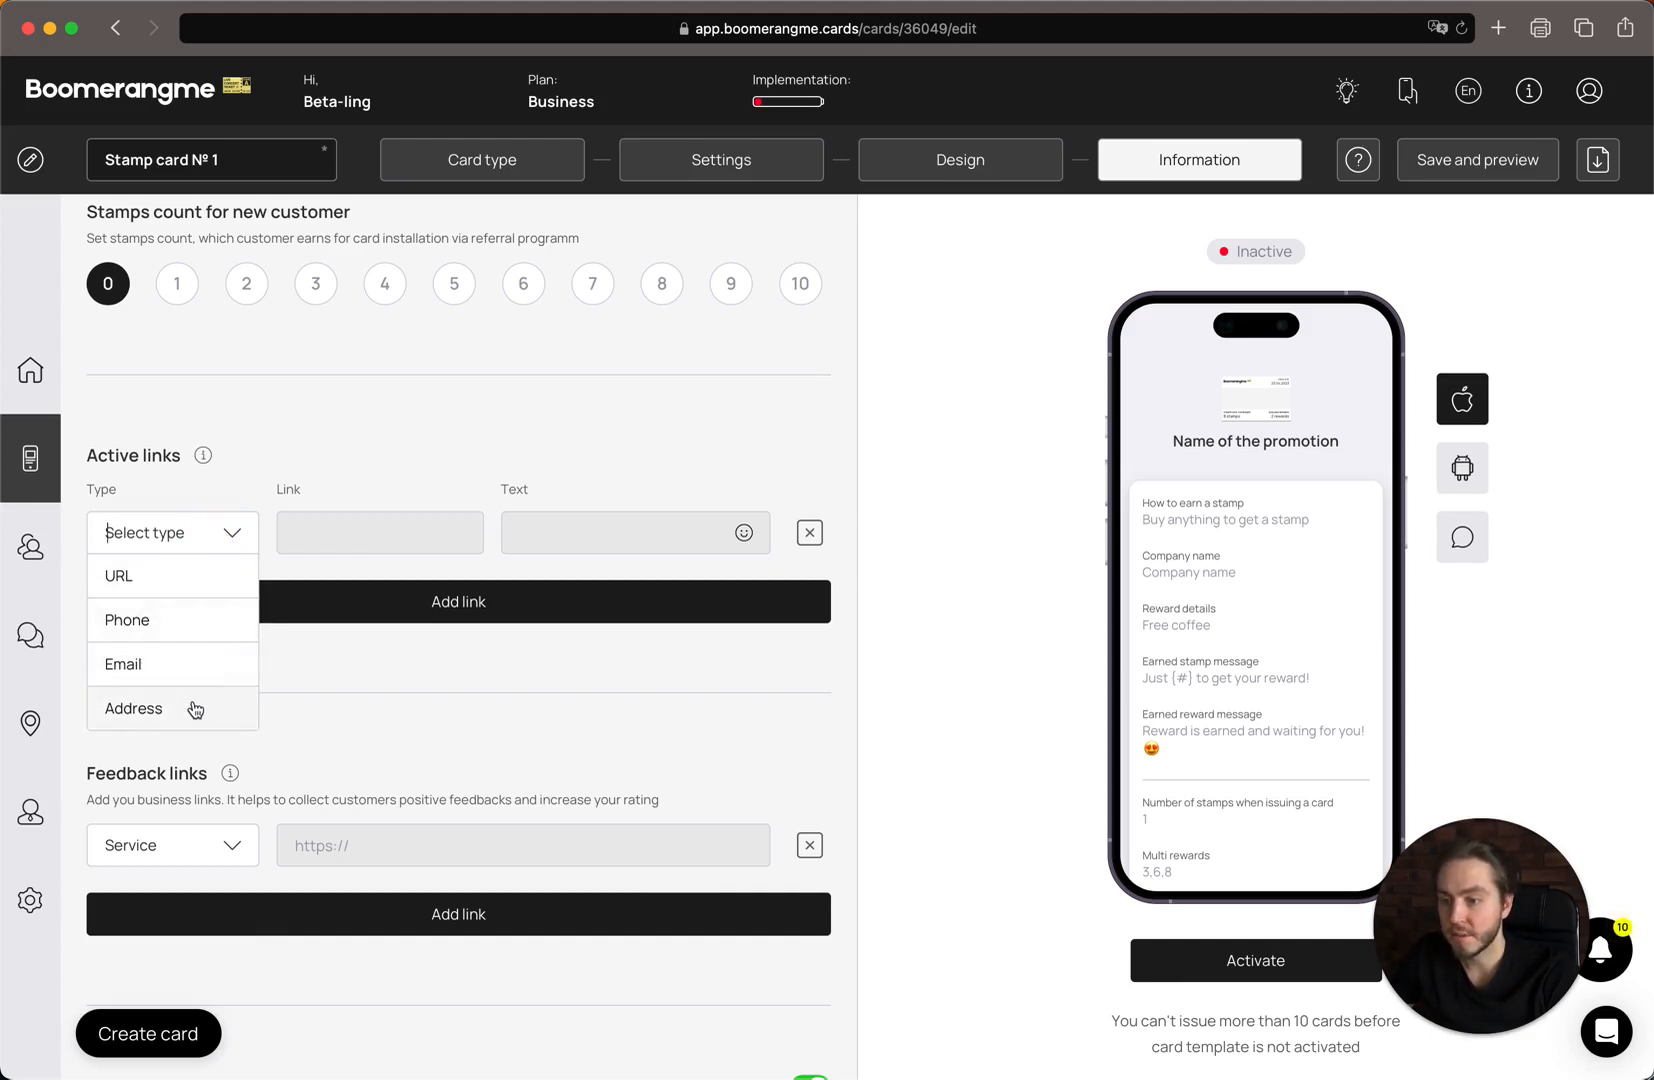
pyautogui.click(176, 578)
pyautogui.click(346, 541)
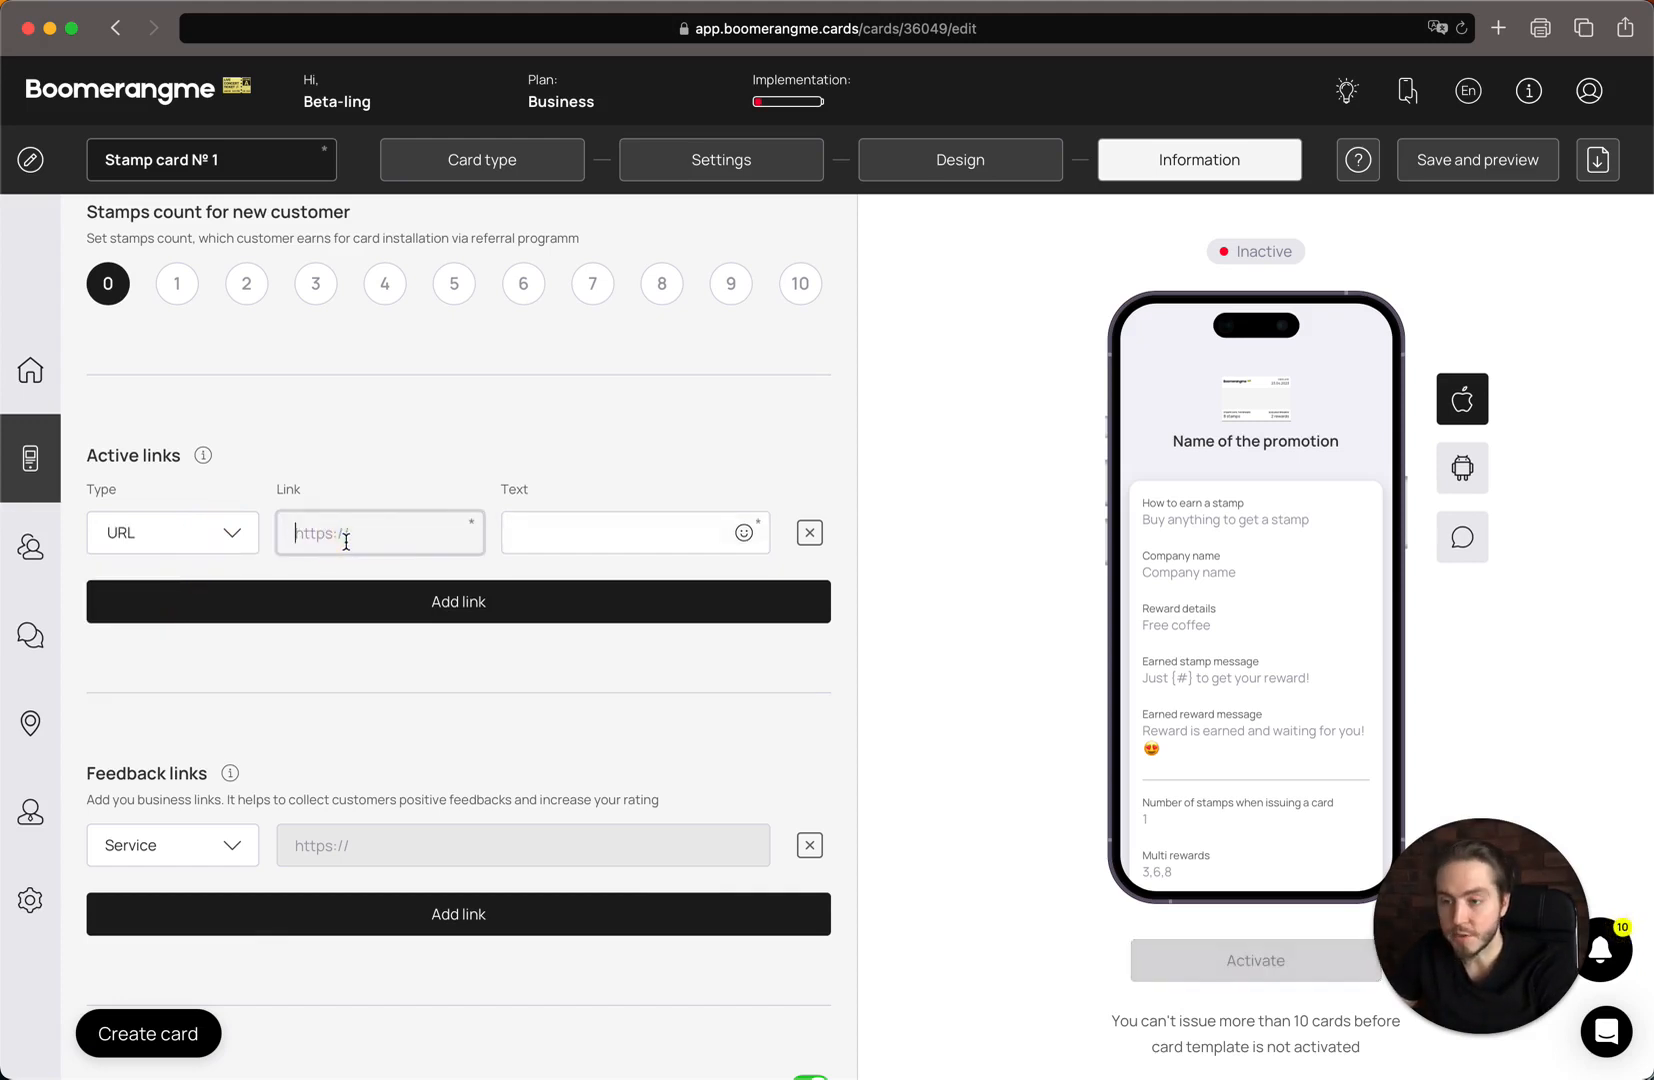
pyautogui.write('ht')
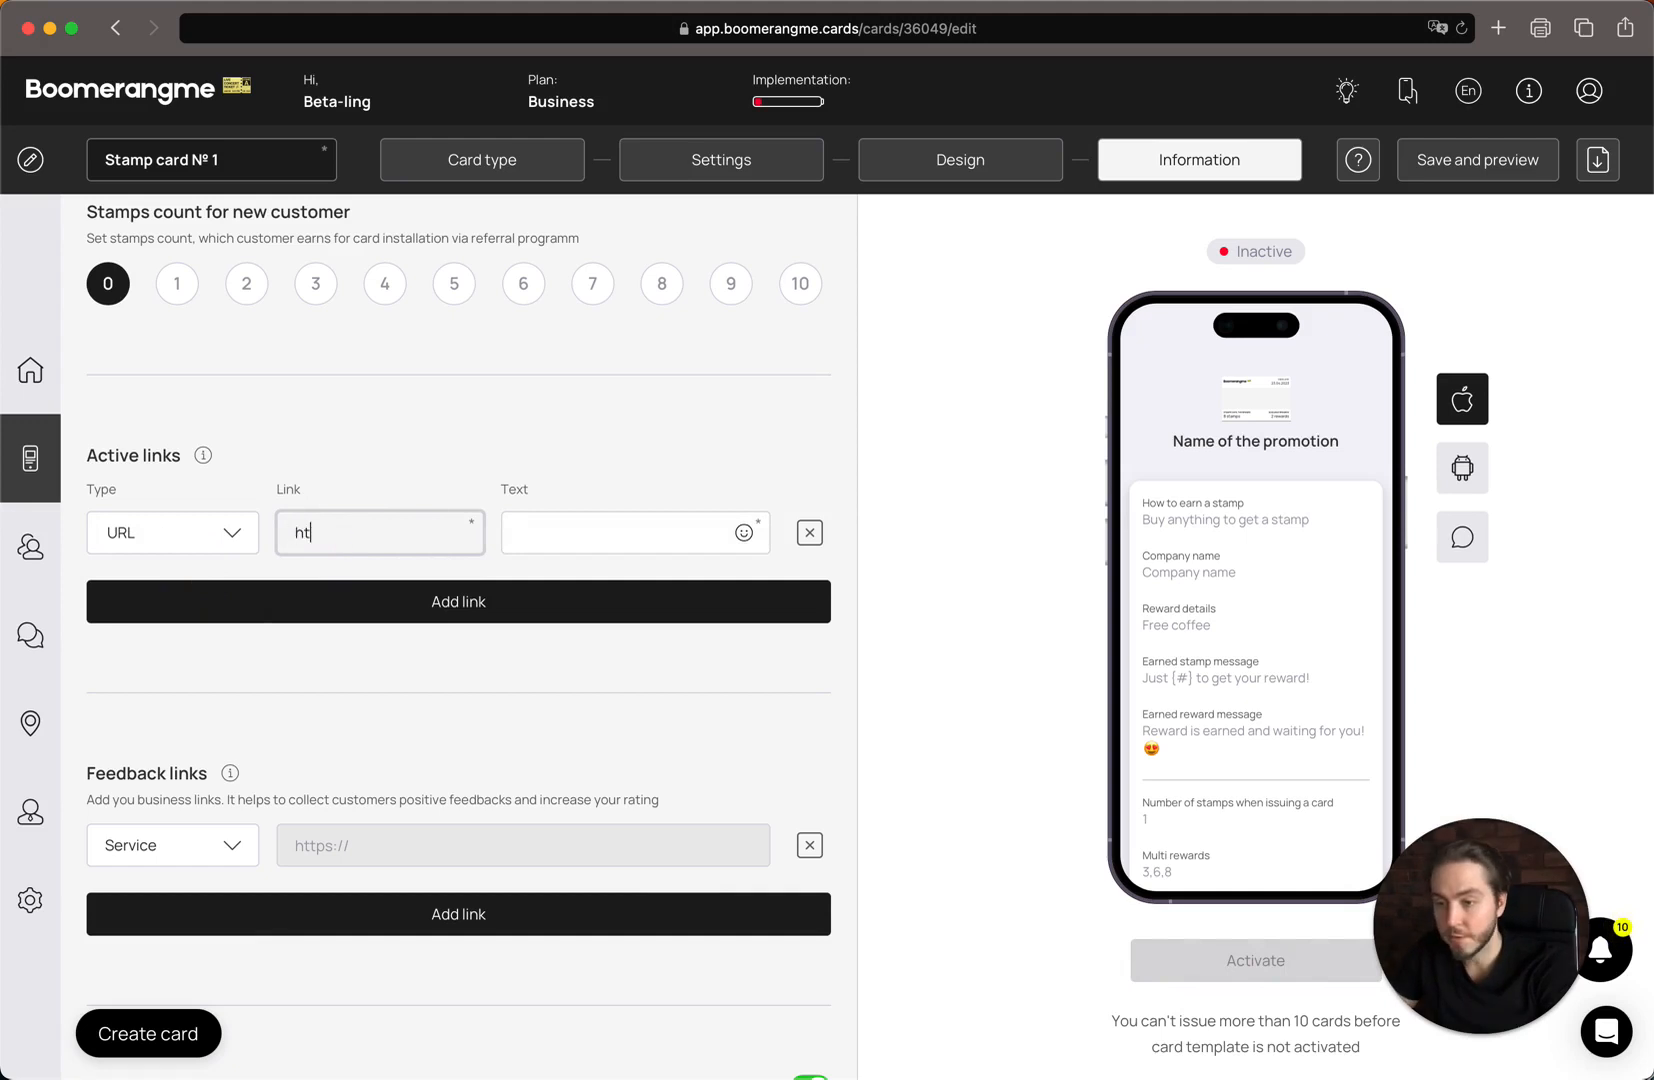
pyautogui.write('tps')
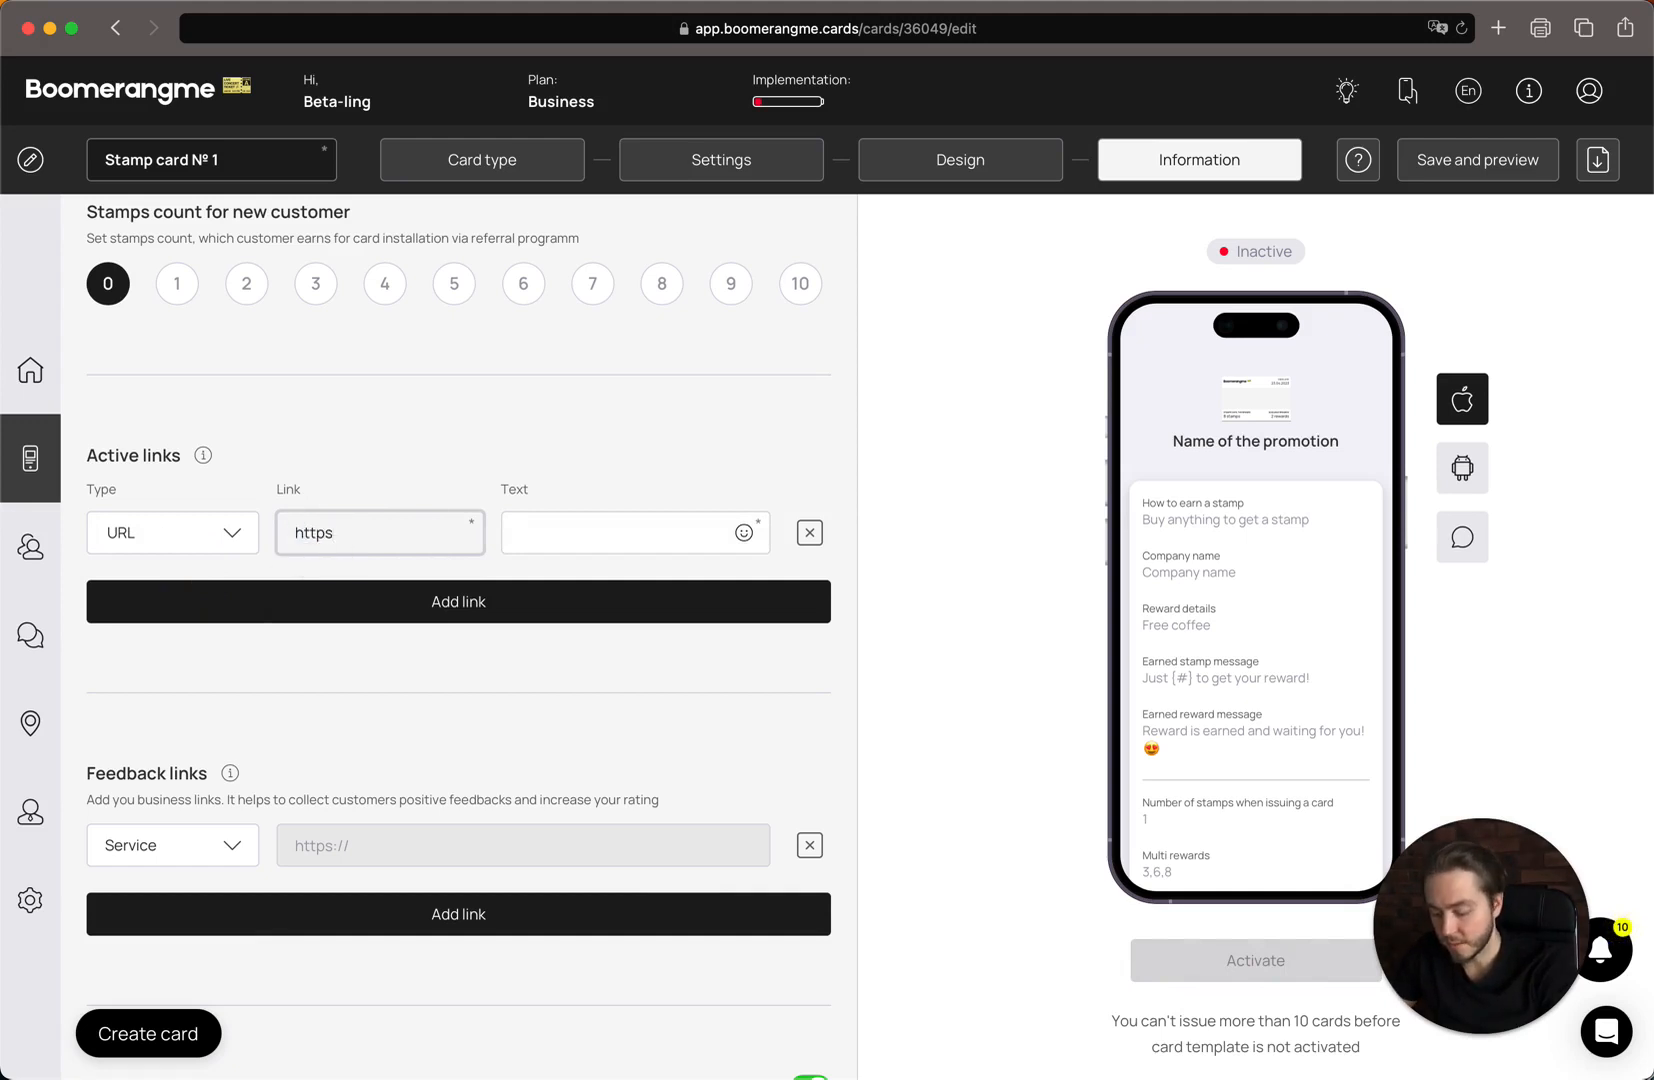
pyautogui.write('://boomera')
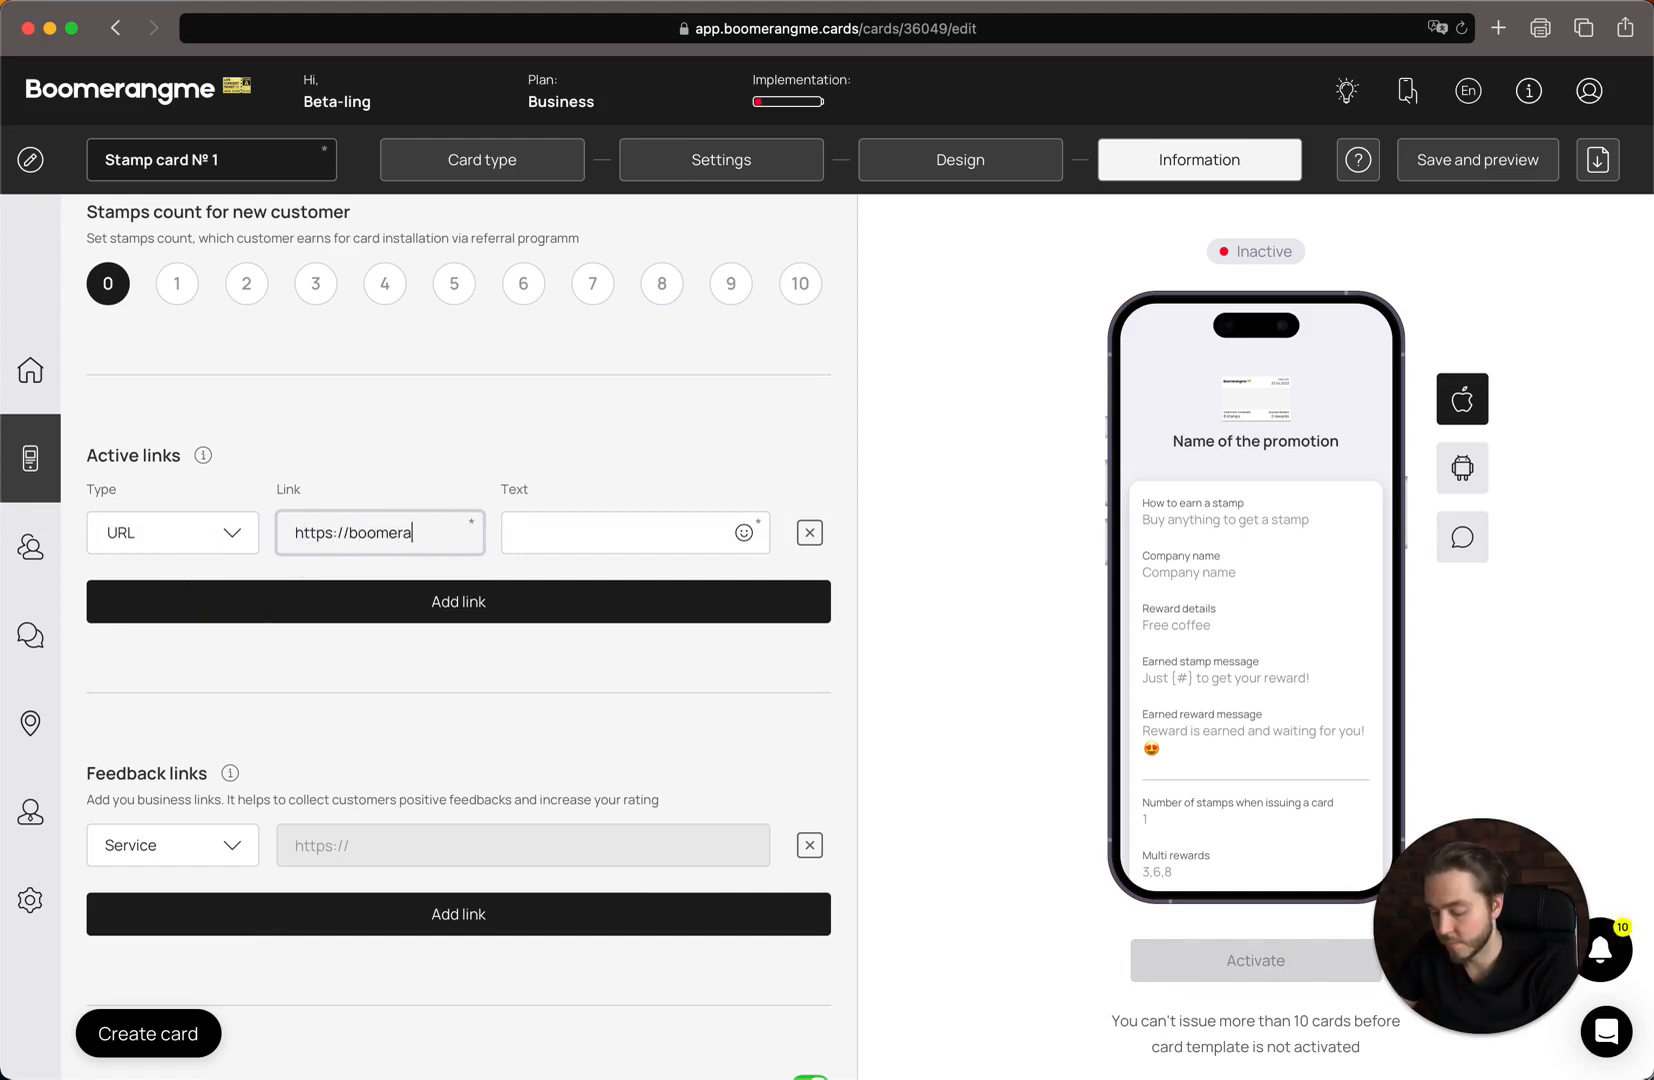
pyautogui.write('ngme.cards')
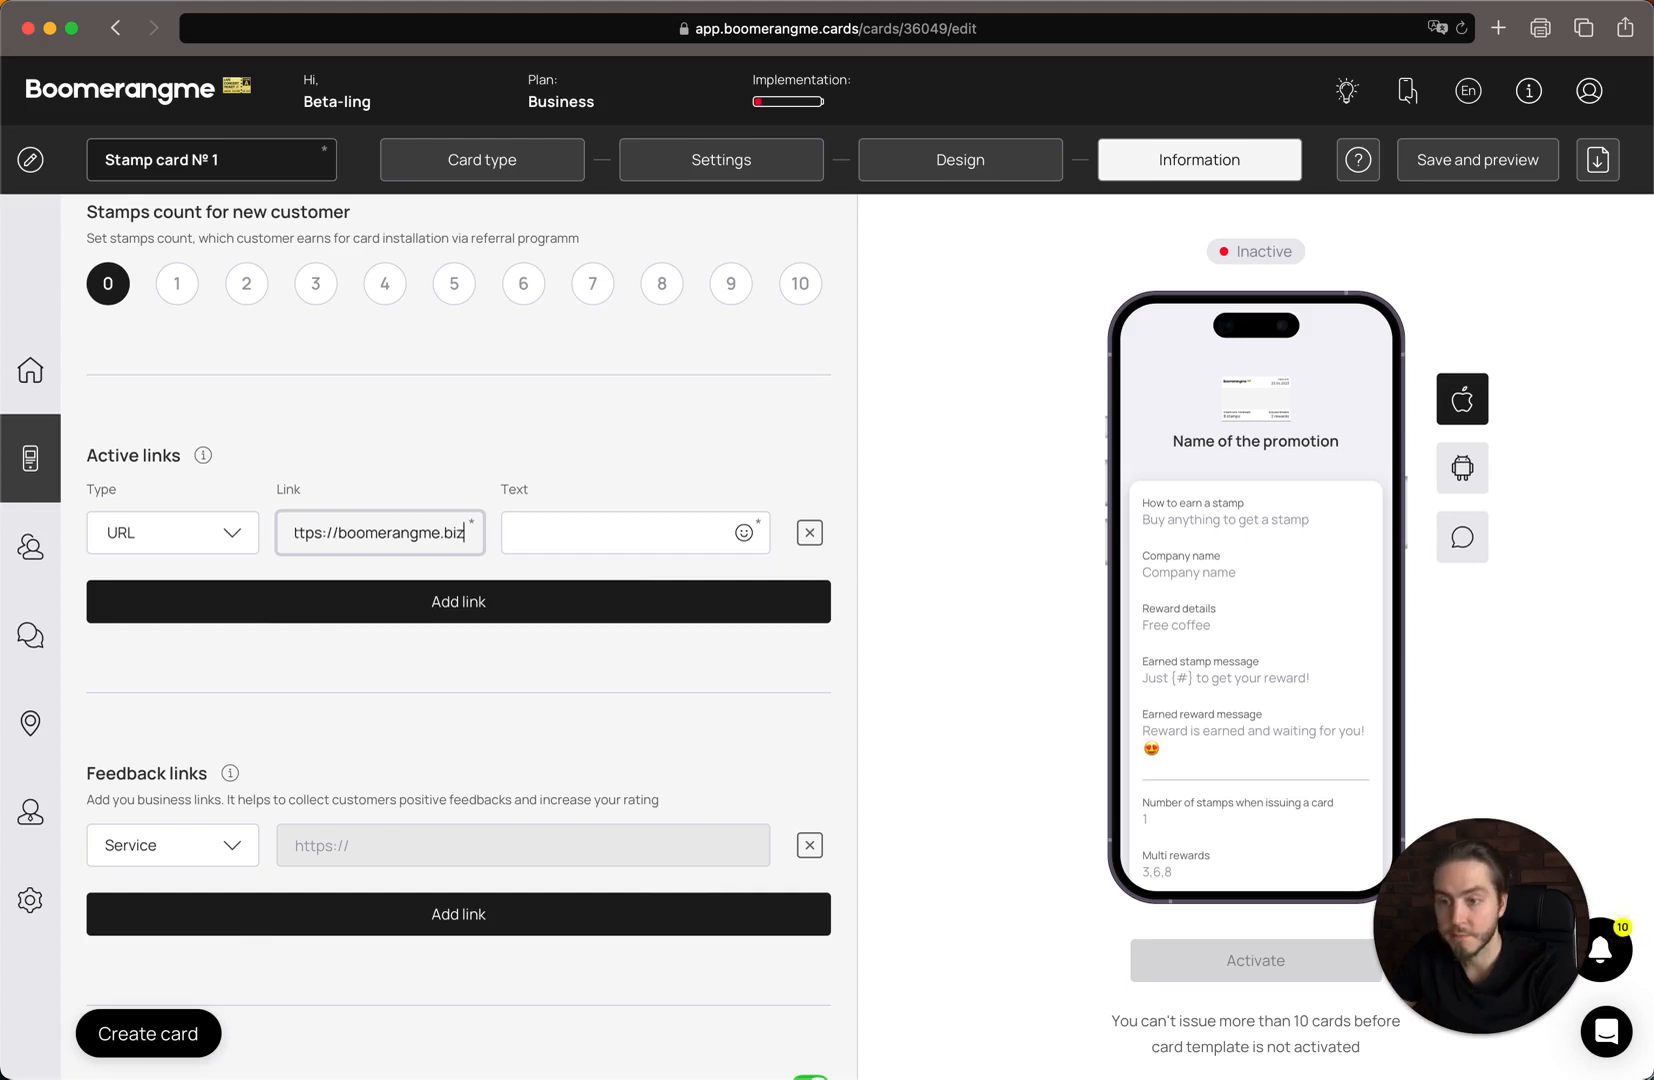
pyautogui.press('Tab')
pyautogui.write('Webs')
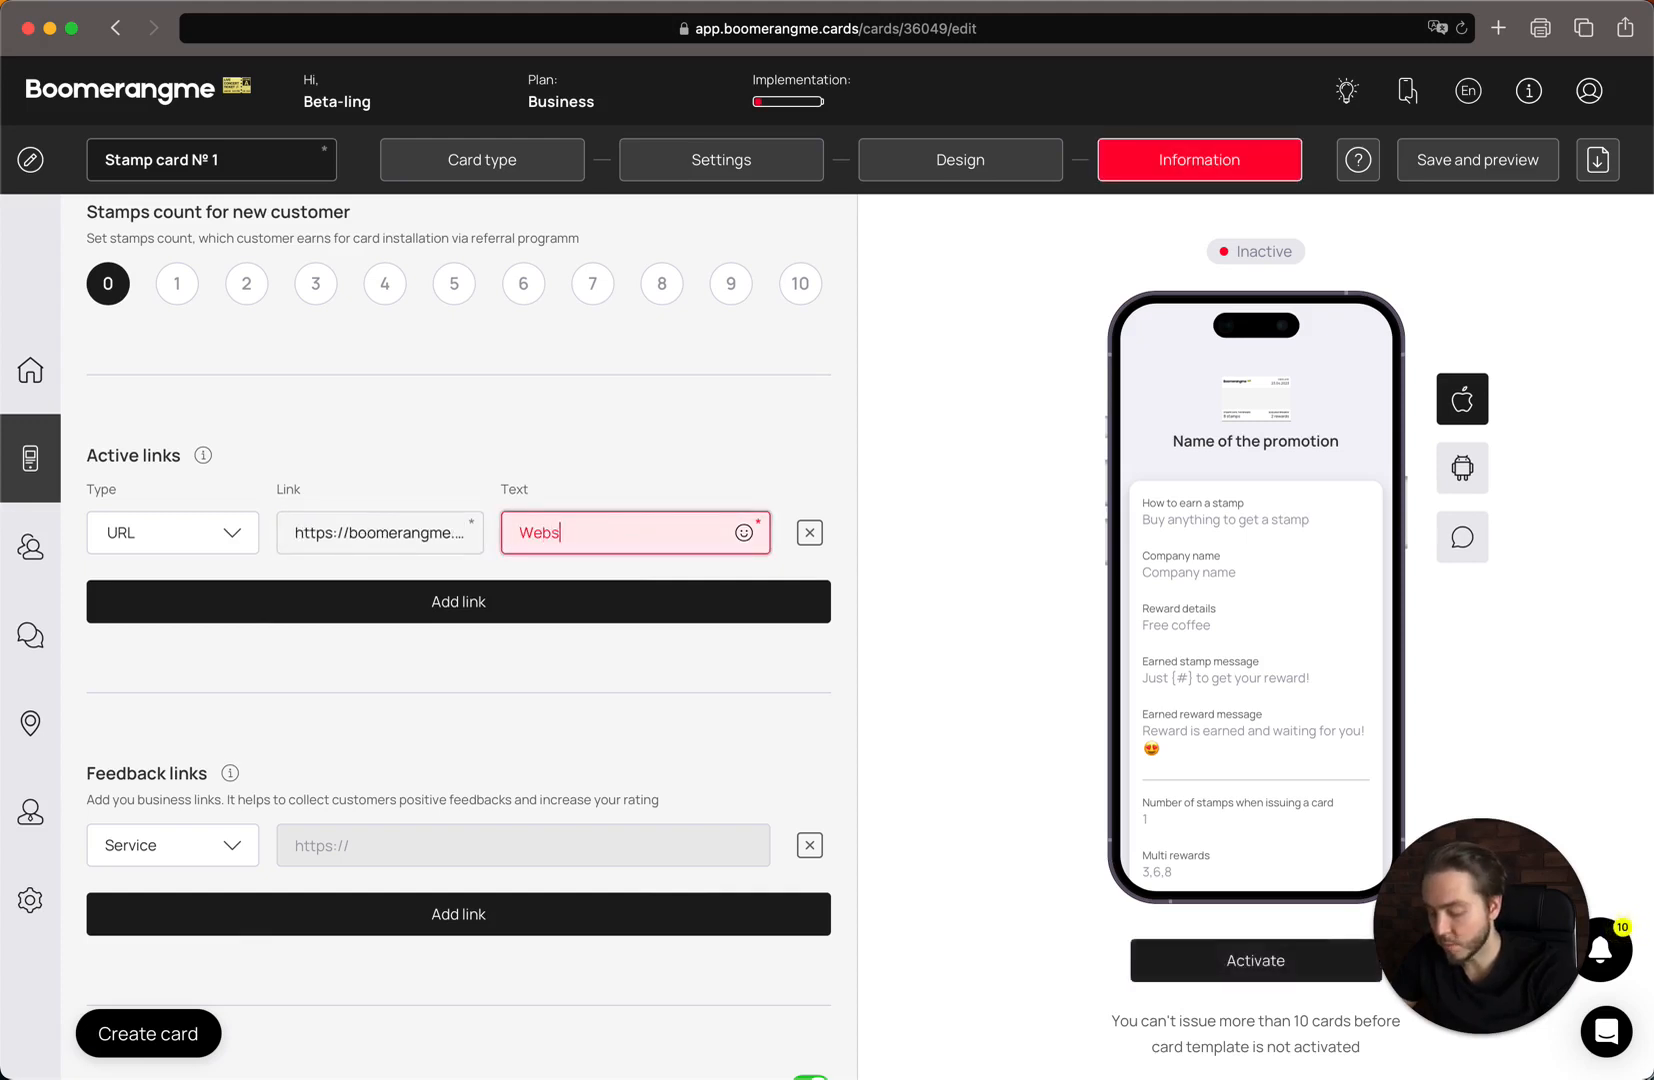
pyautogui.write('ite')
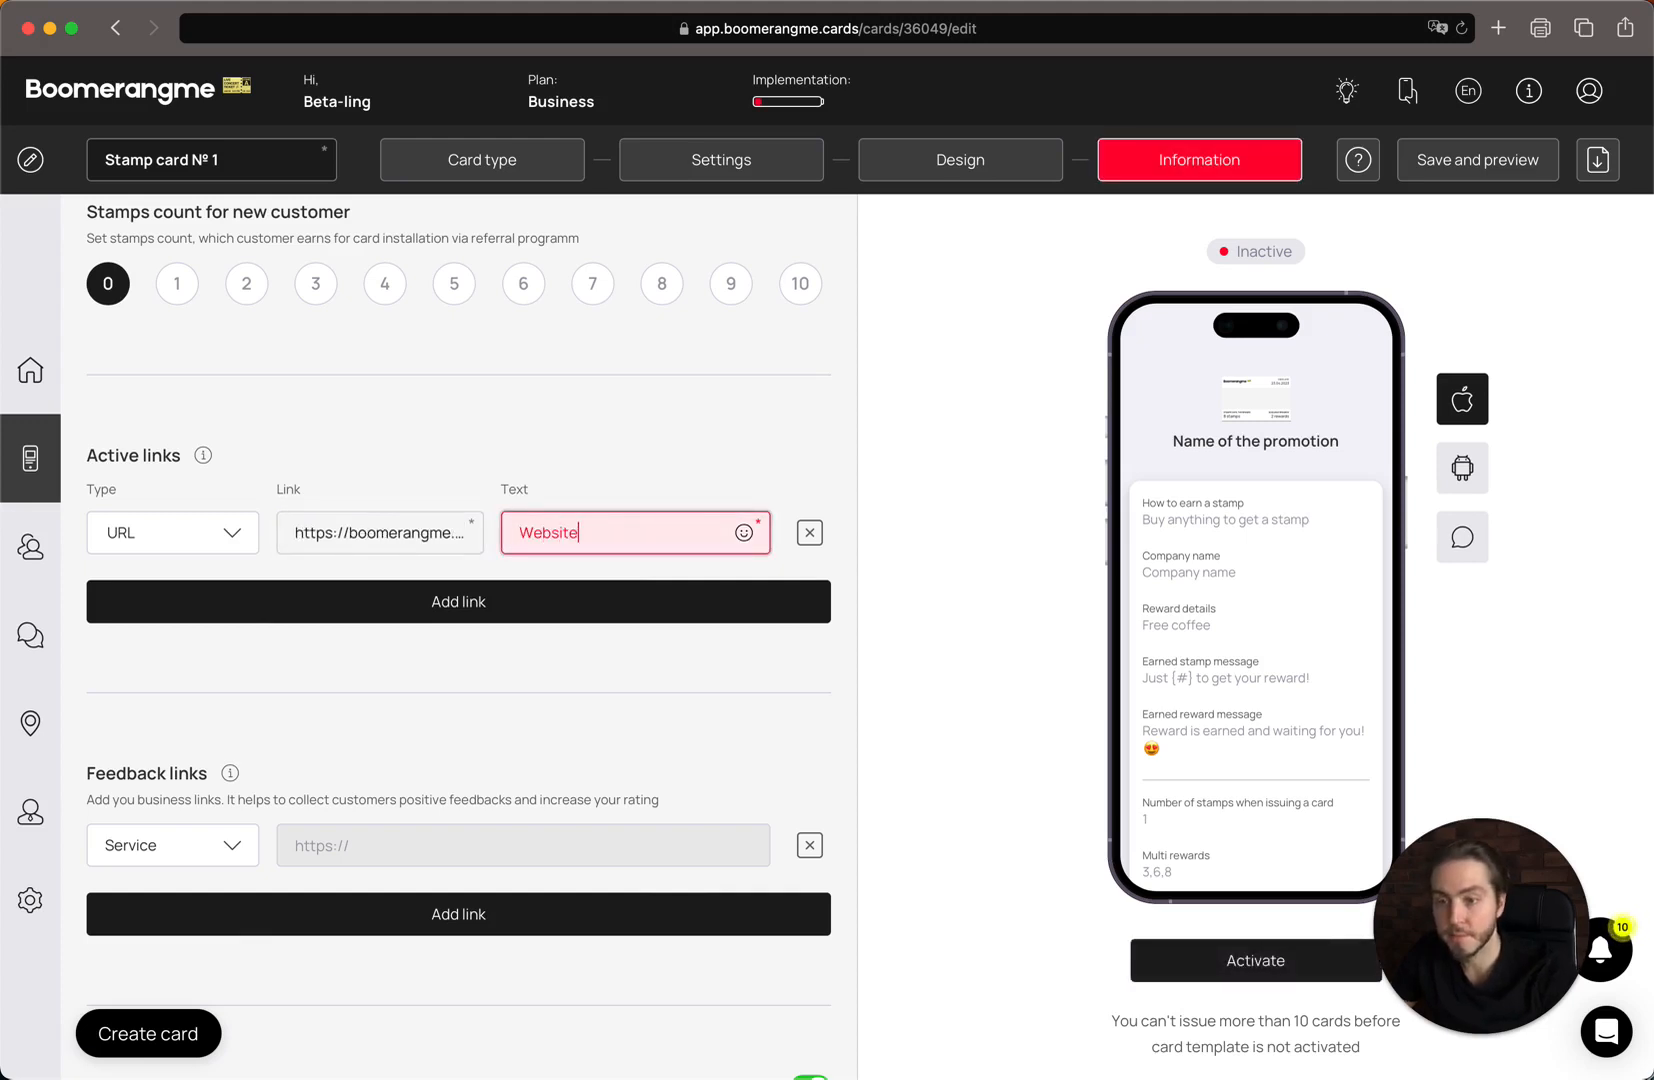
pyautogui.click(173, 605)
pyautogui.click(204, 611)
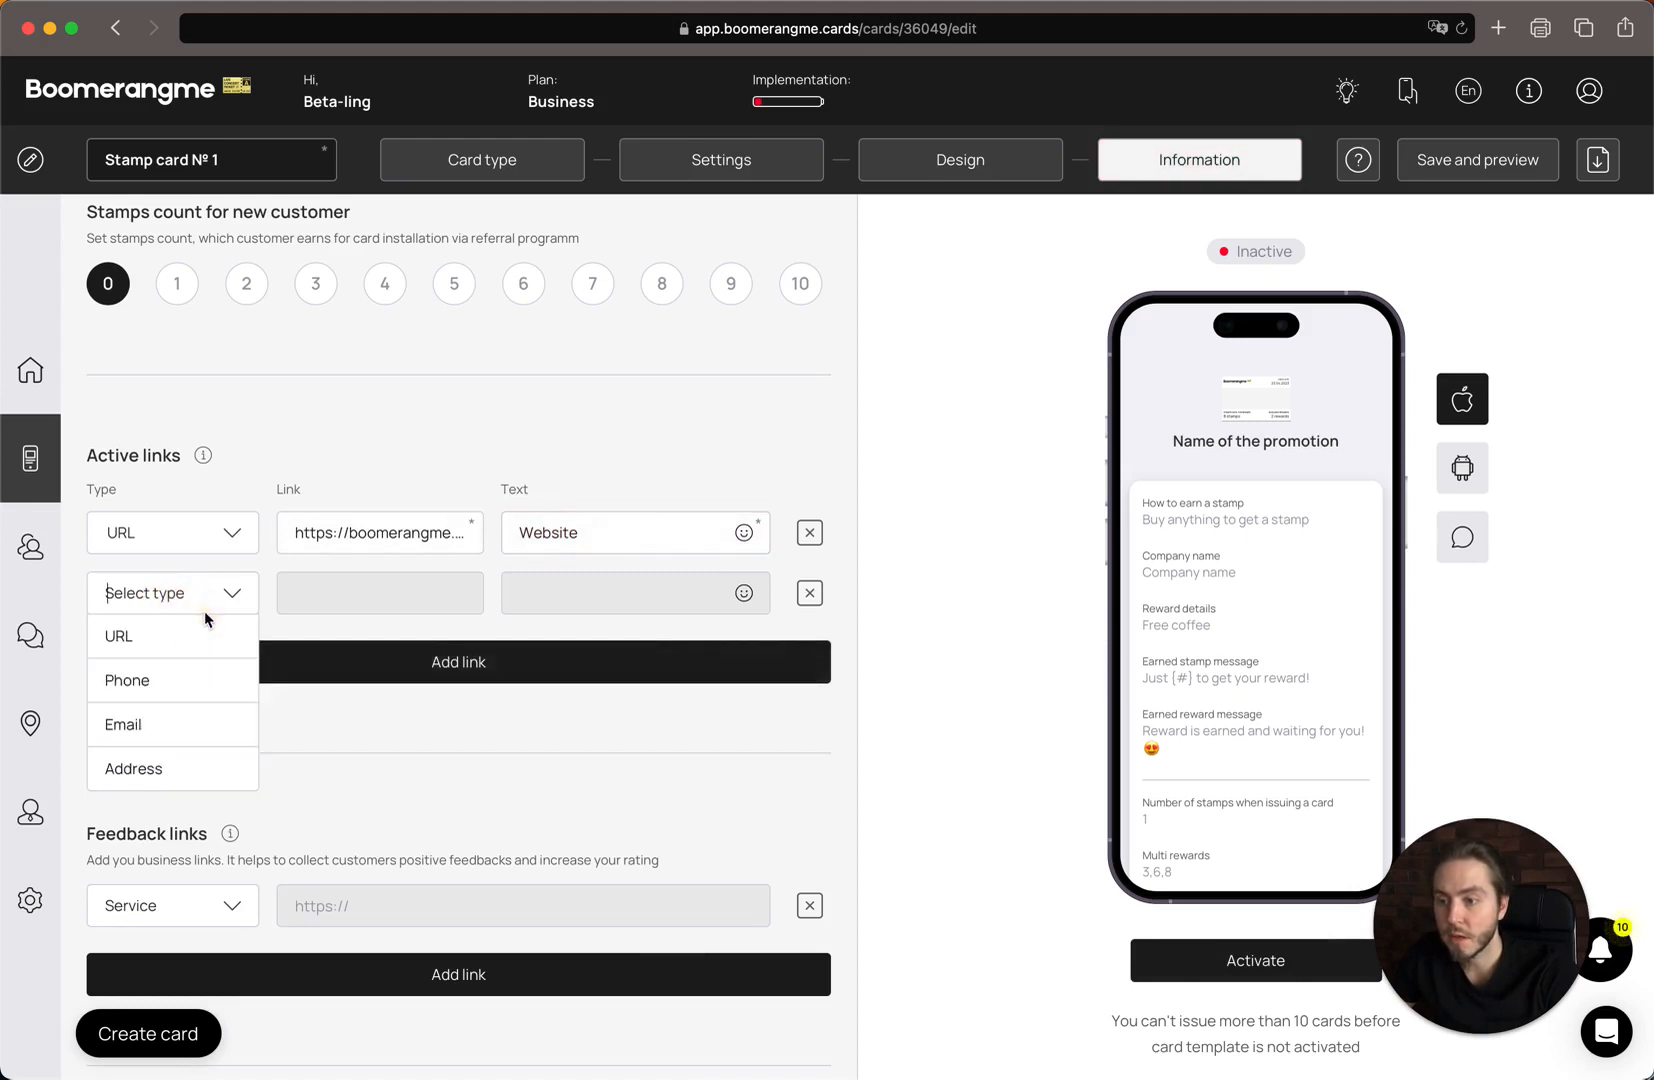
# Make the second active link a Phone link using the business phone number as link and text, and add an empty row.
pyautogui.click(207, 669)
pyautogui.click(309, 596)
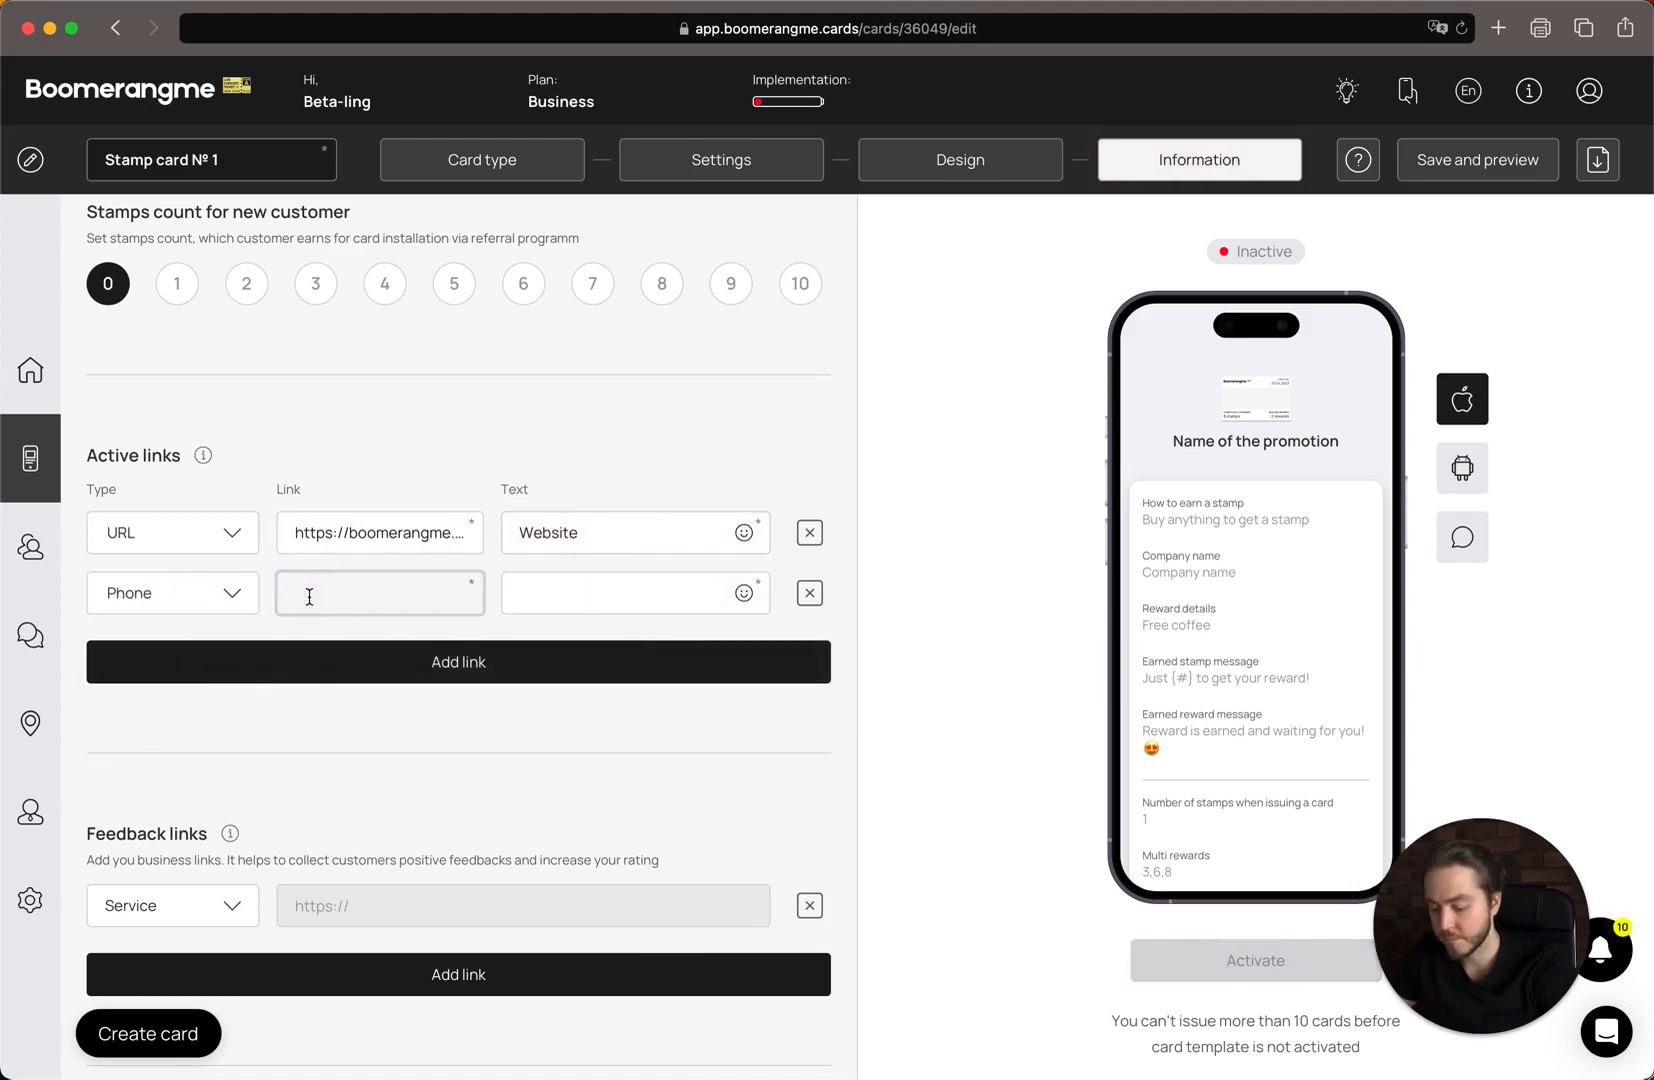
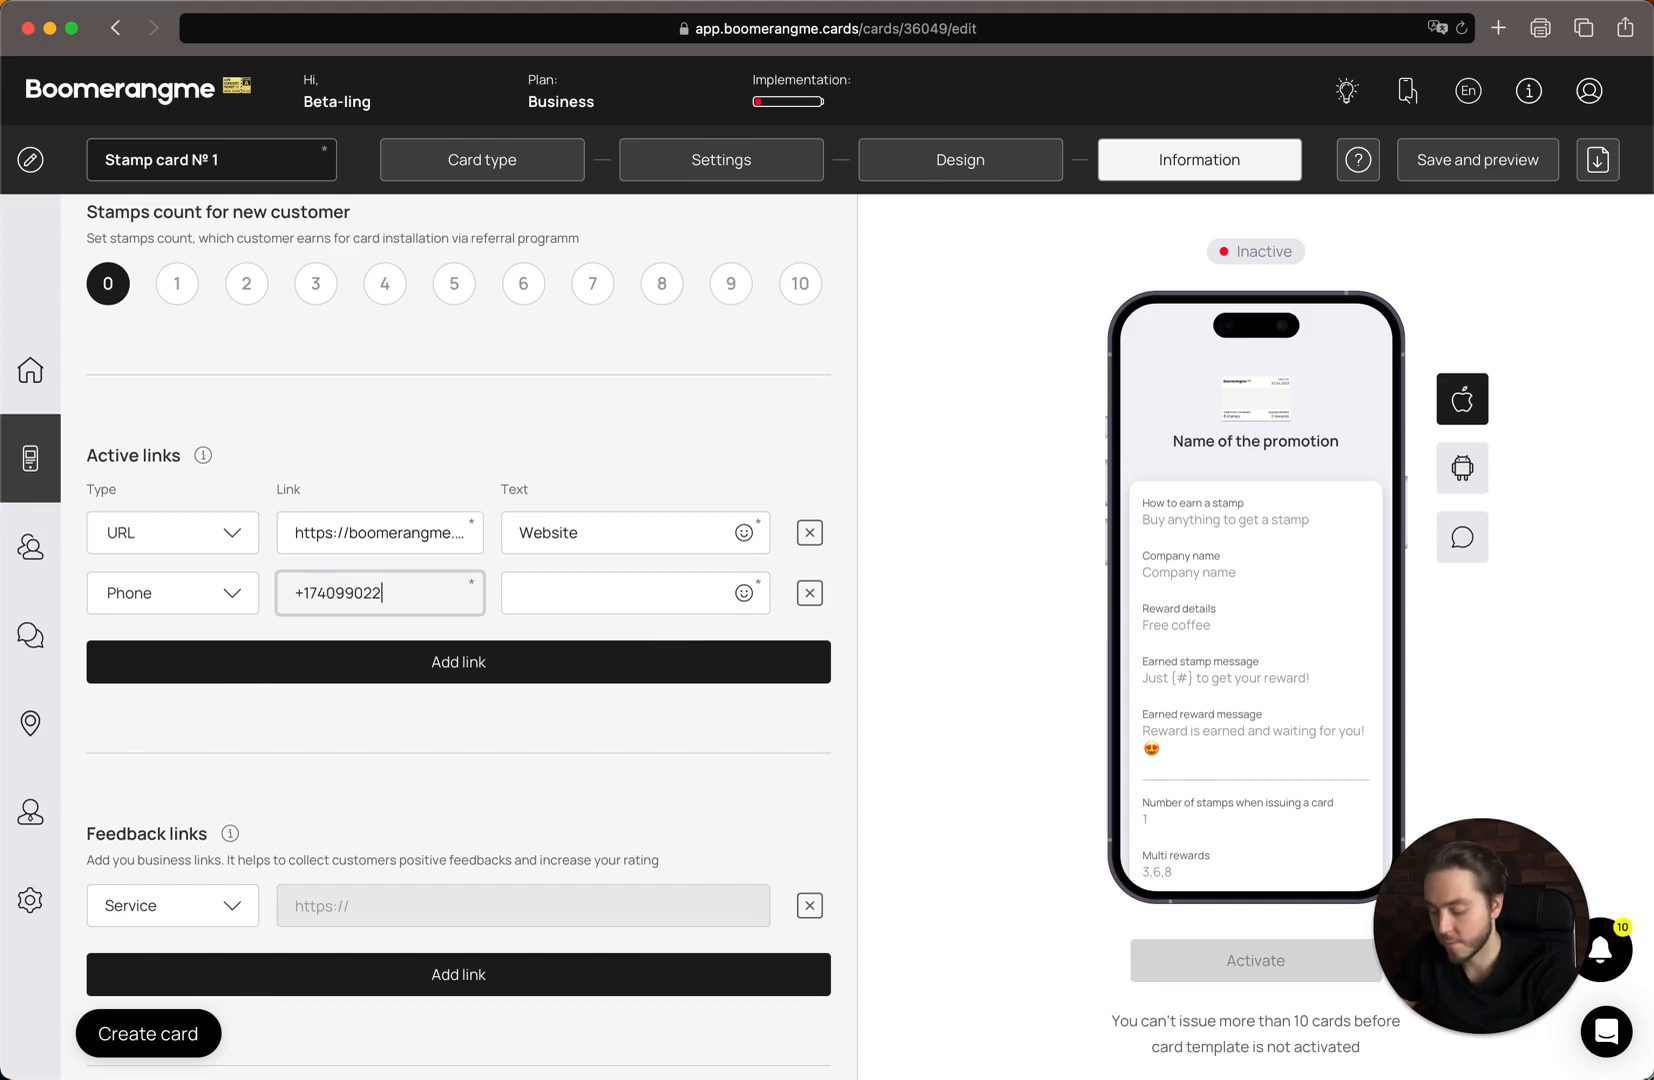
pyautogui.press('Tab')
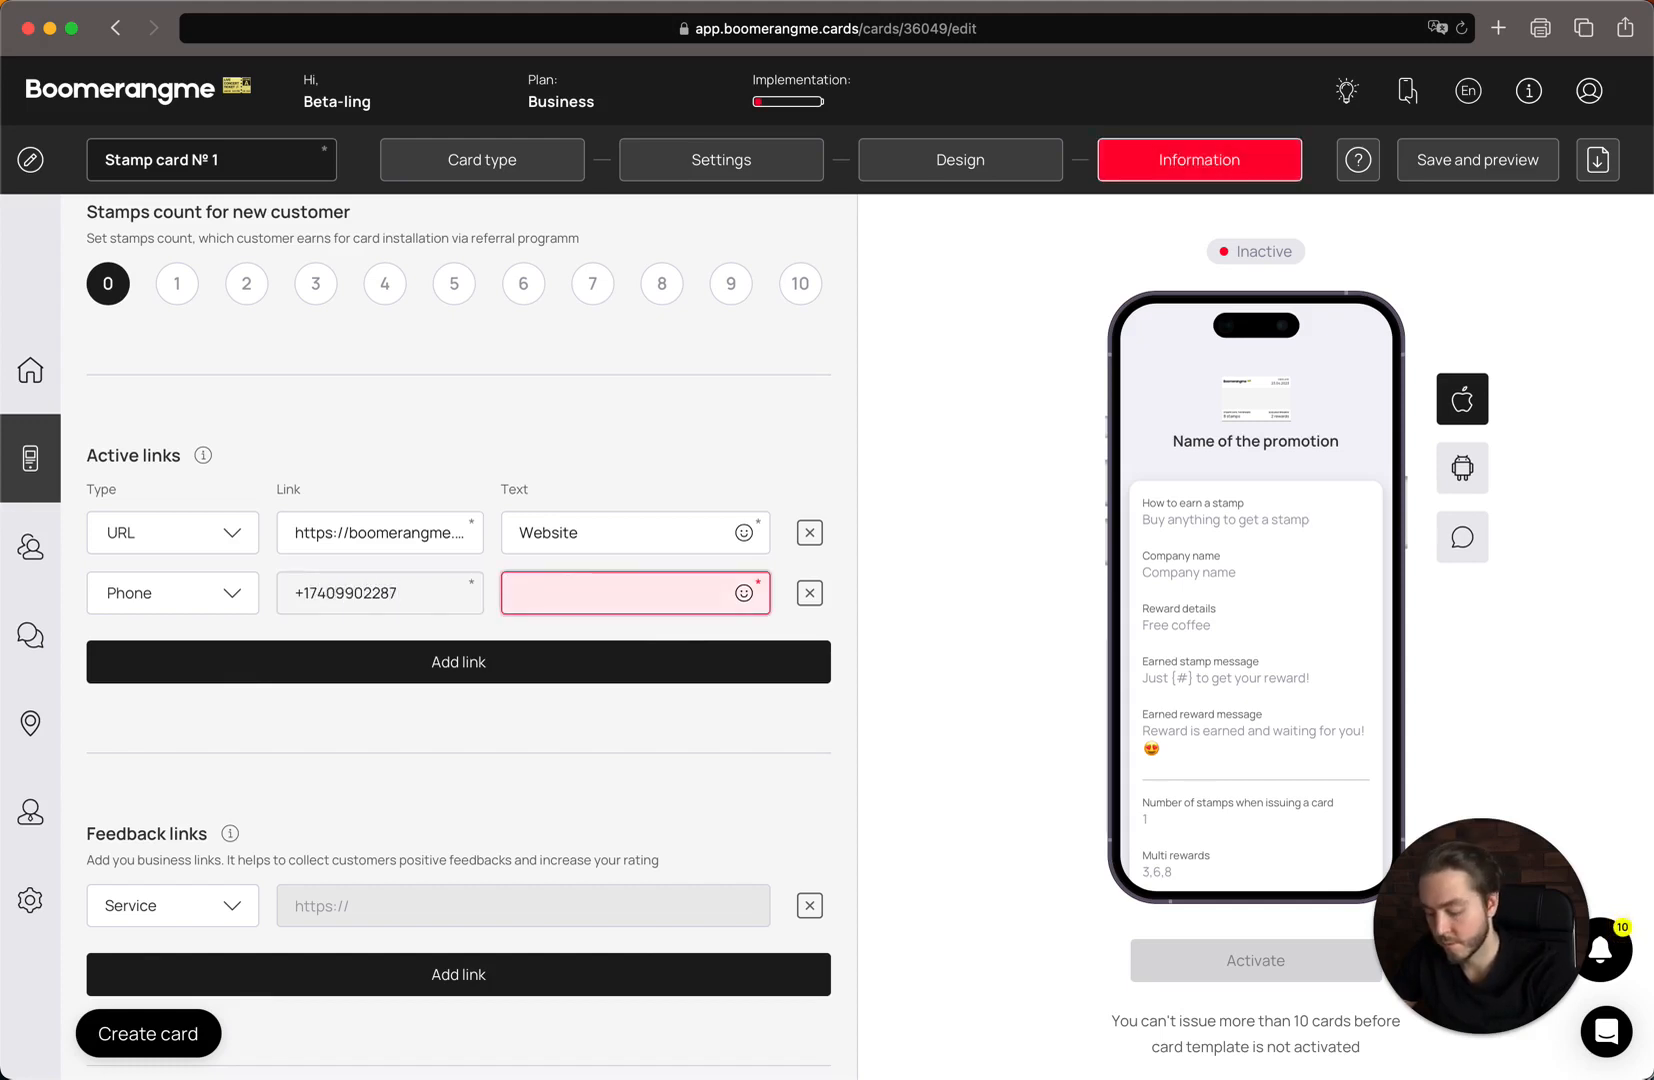
pyautogui.tripleClick(325, 591)
pyautogui.press('super+c')
pyautogui.click(606, 595)
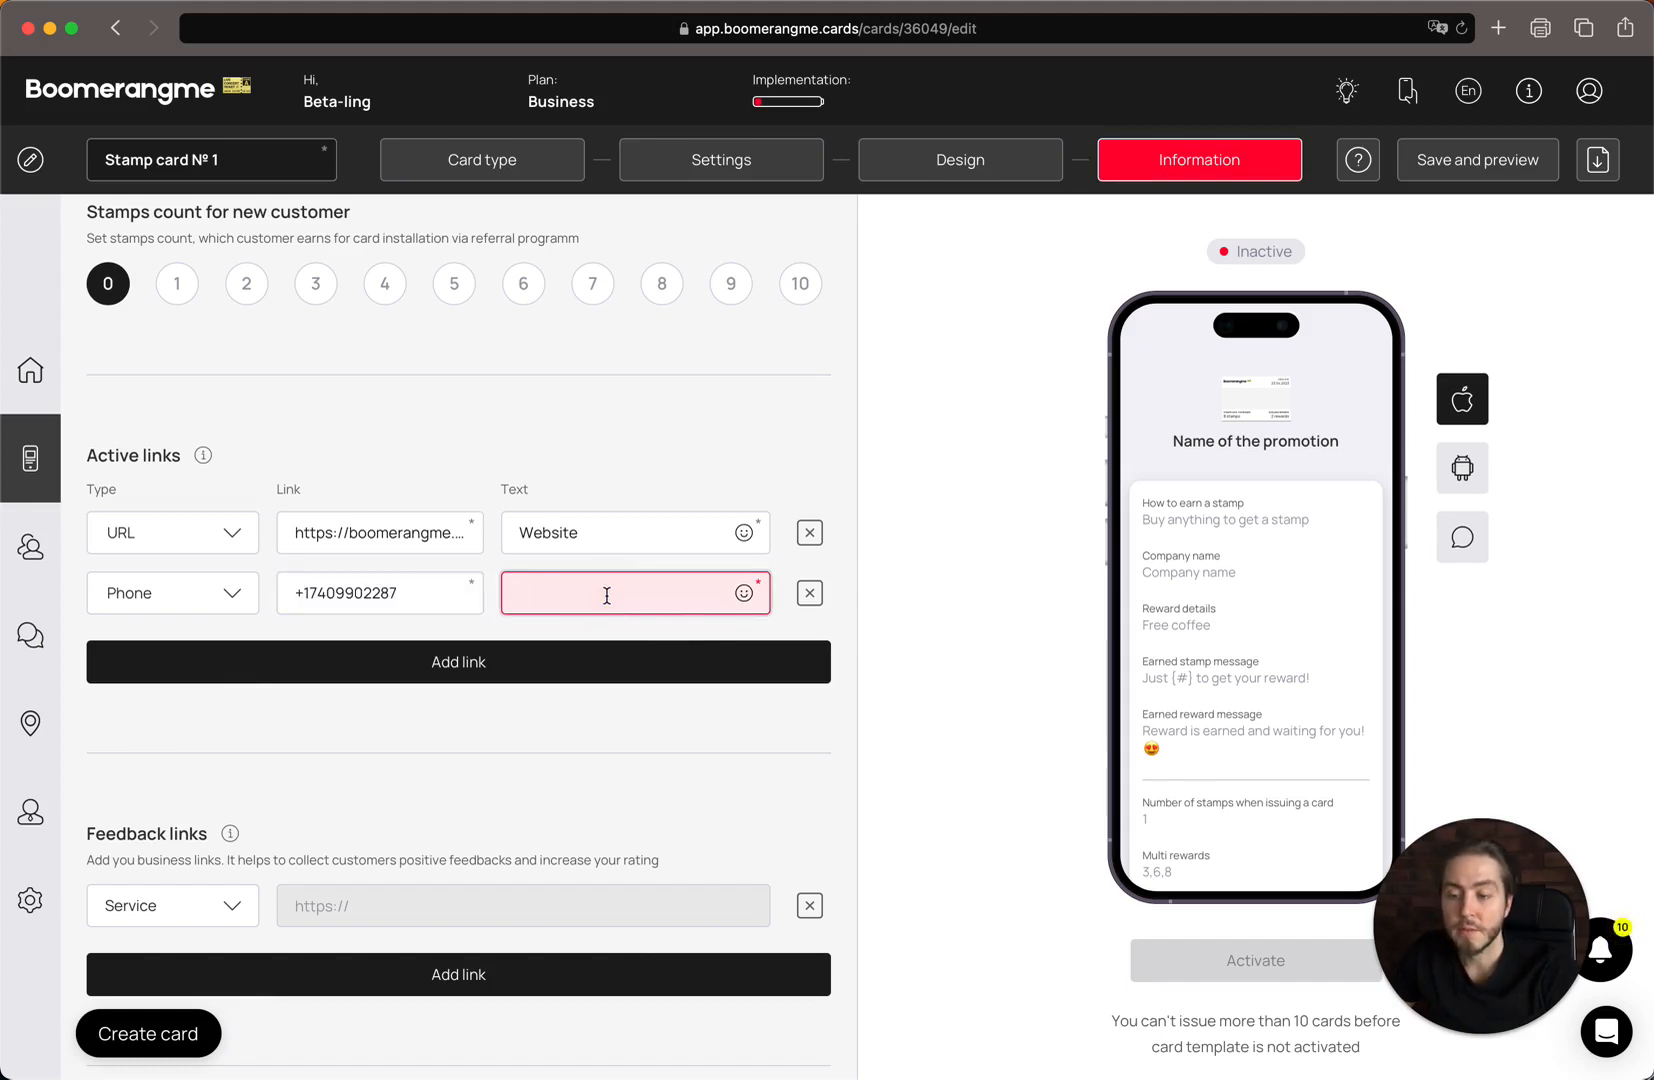
pyautogui.press('super+v')
pyautogui.click(510, 663)
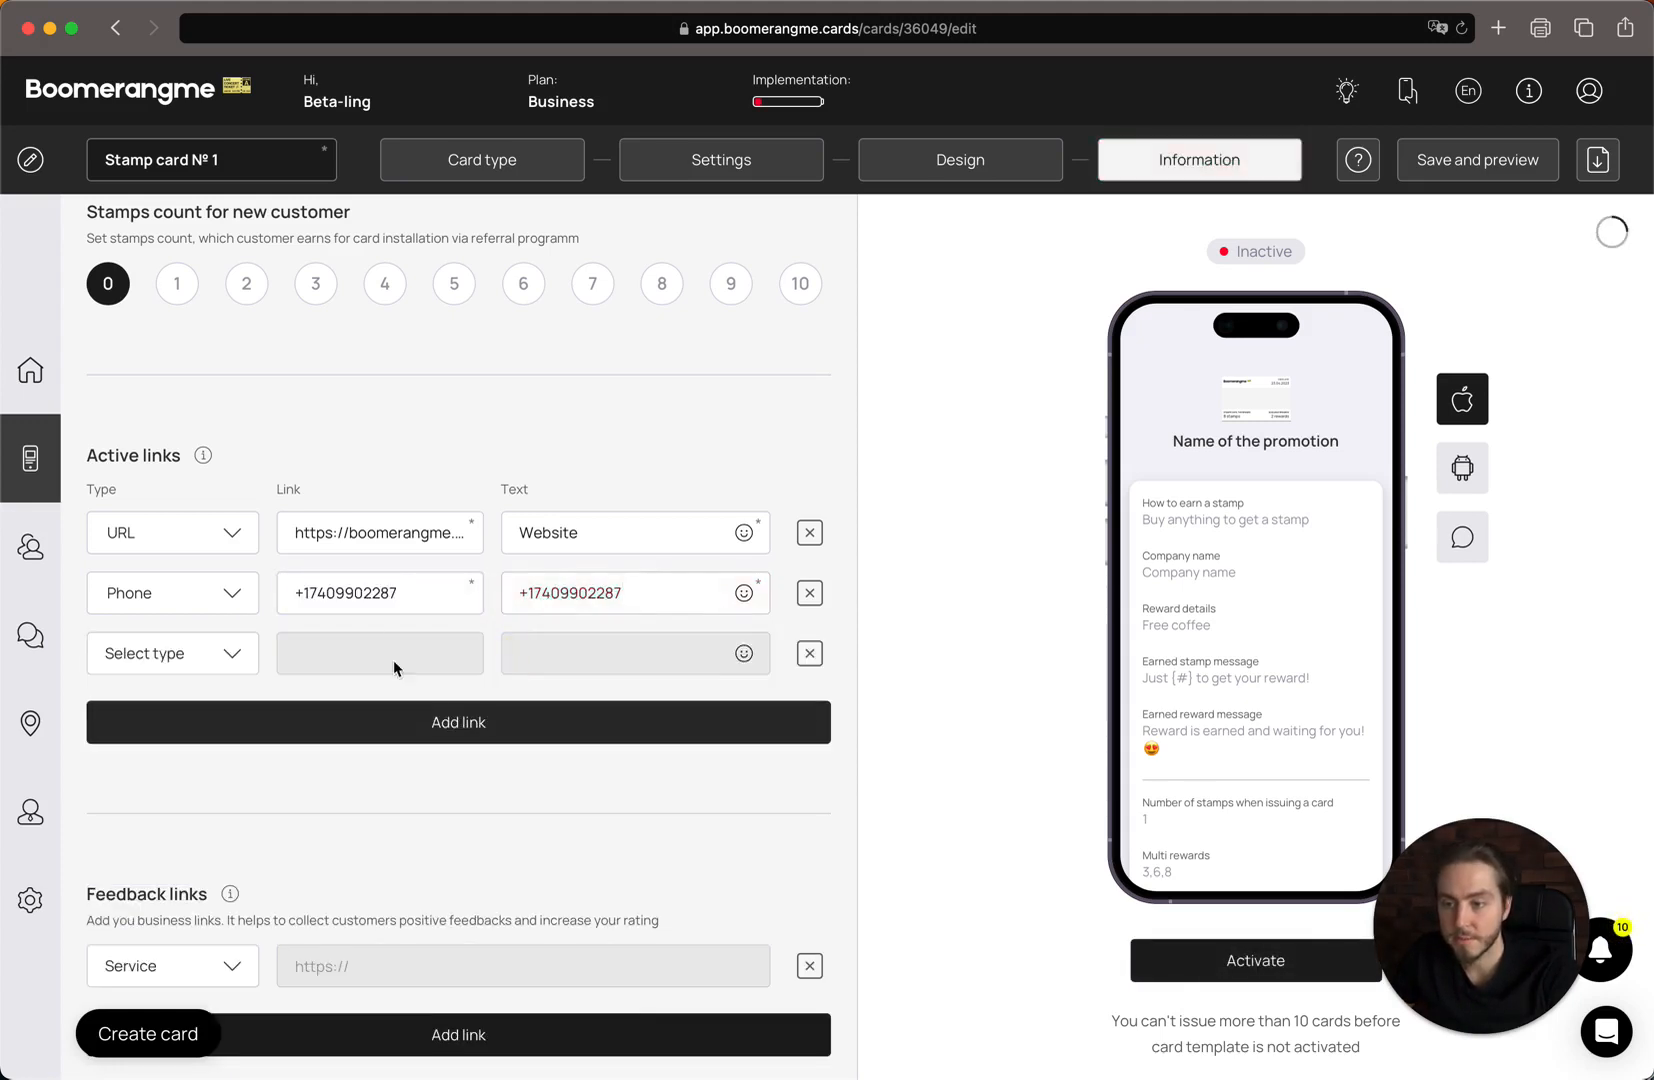
pyautogui.scroll(-2, 393, 660)
# Make the third active link an Email link with the business e-mail address as link and text.
pyautogui.rightClick(218, 575)
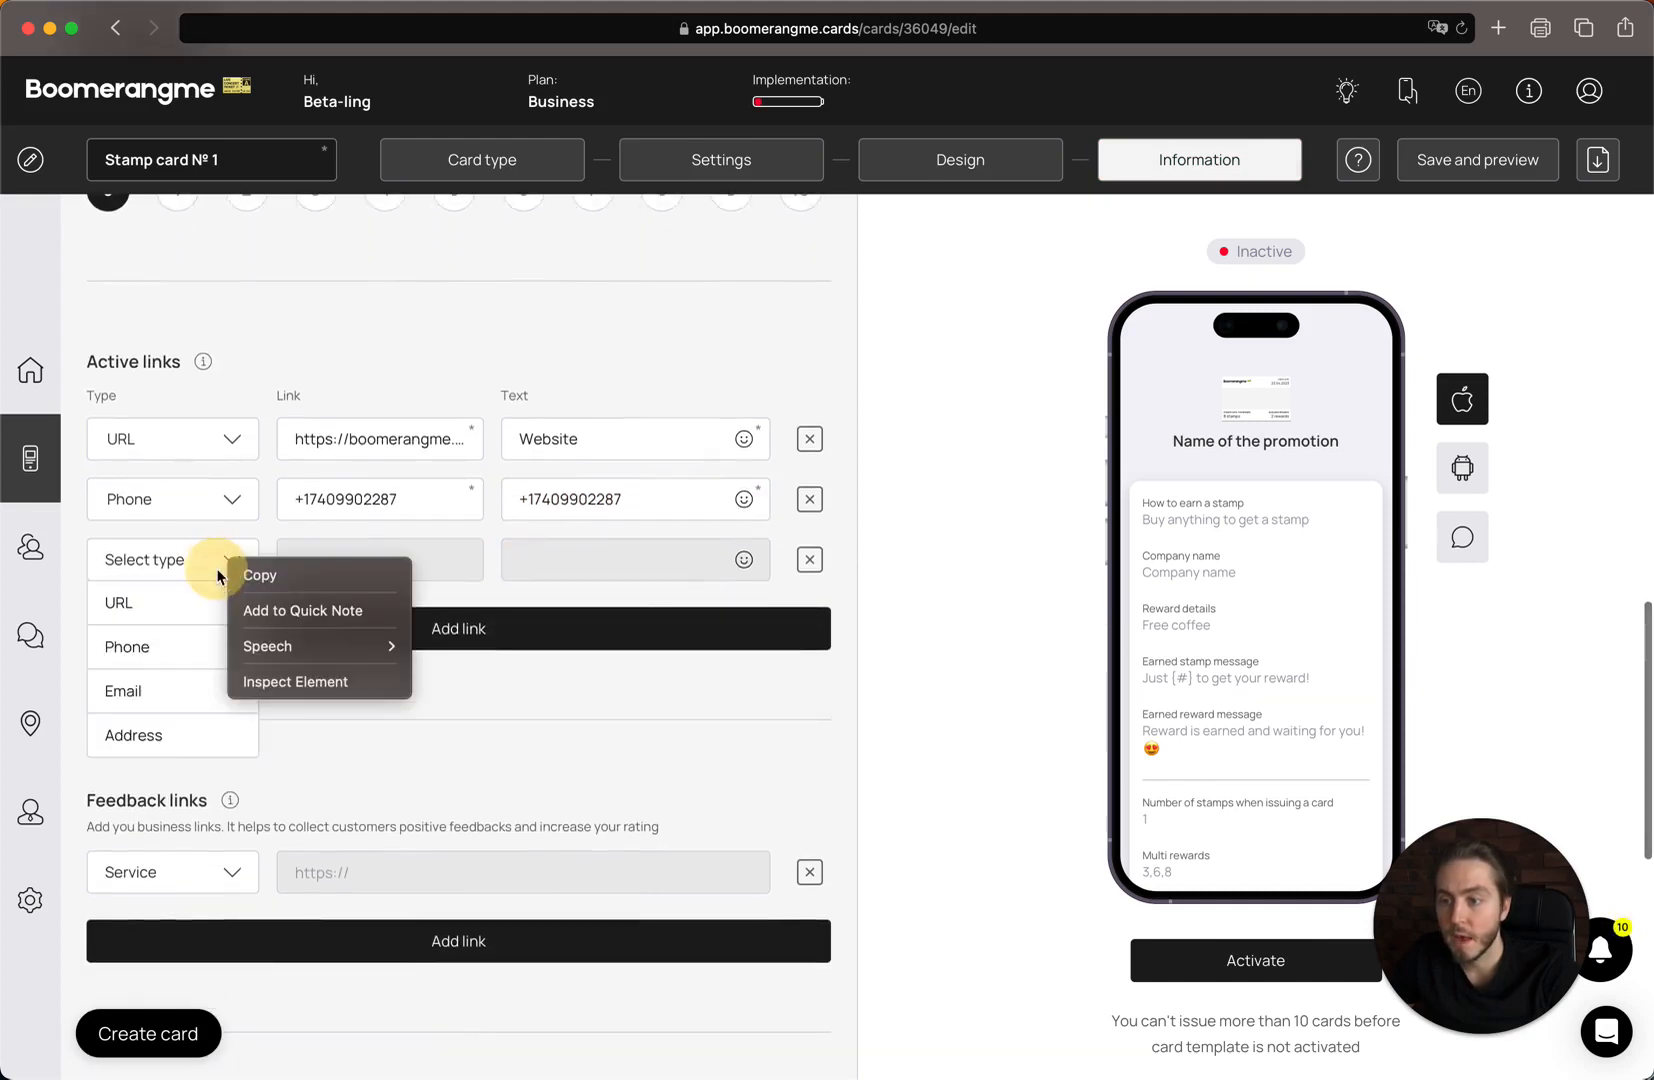
pyautogui.click(329, 757)
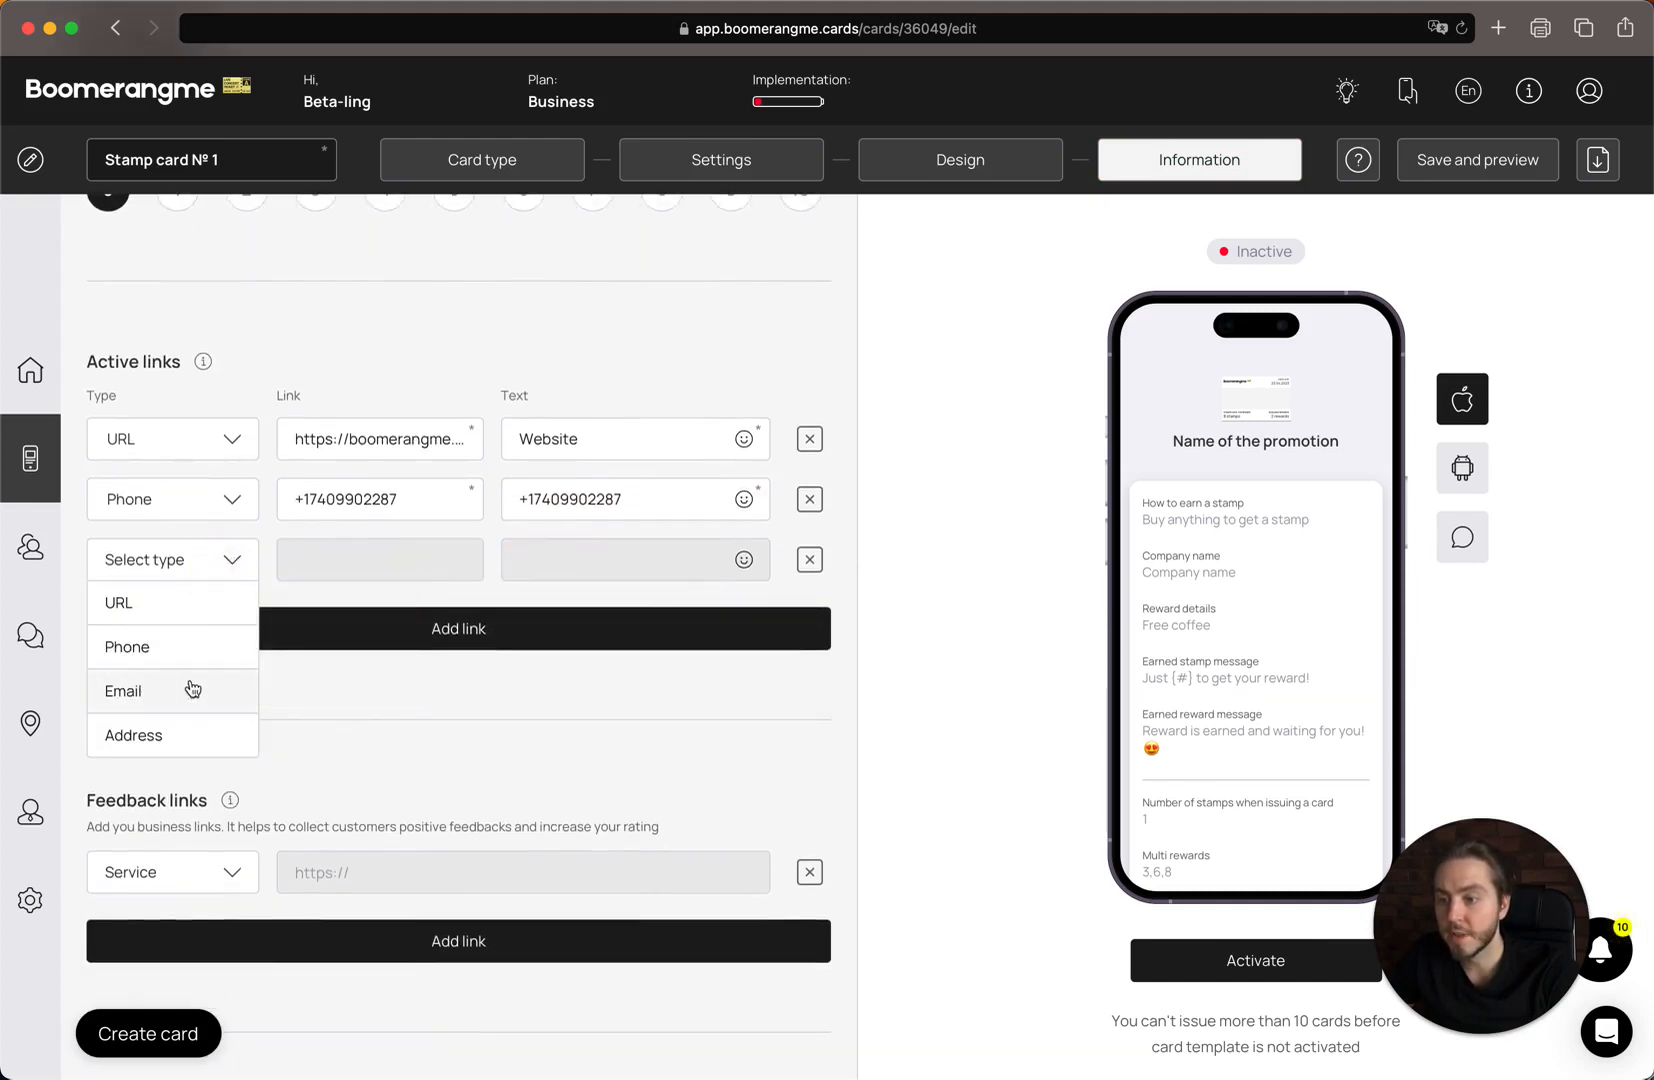
pyautogui.click(202, 690)
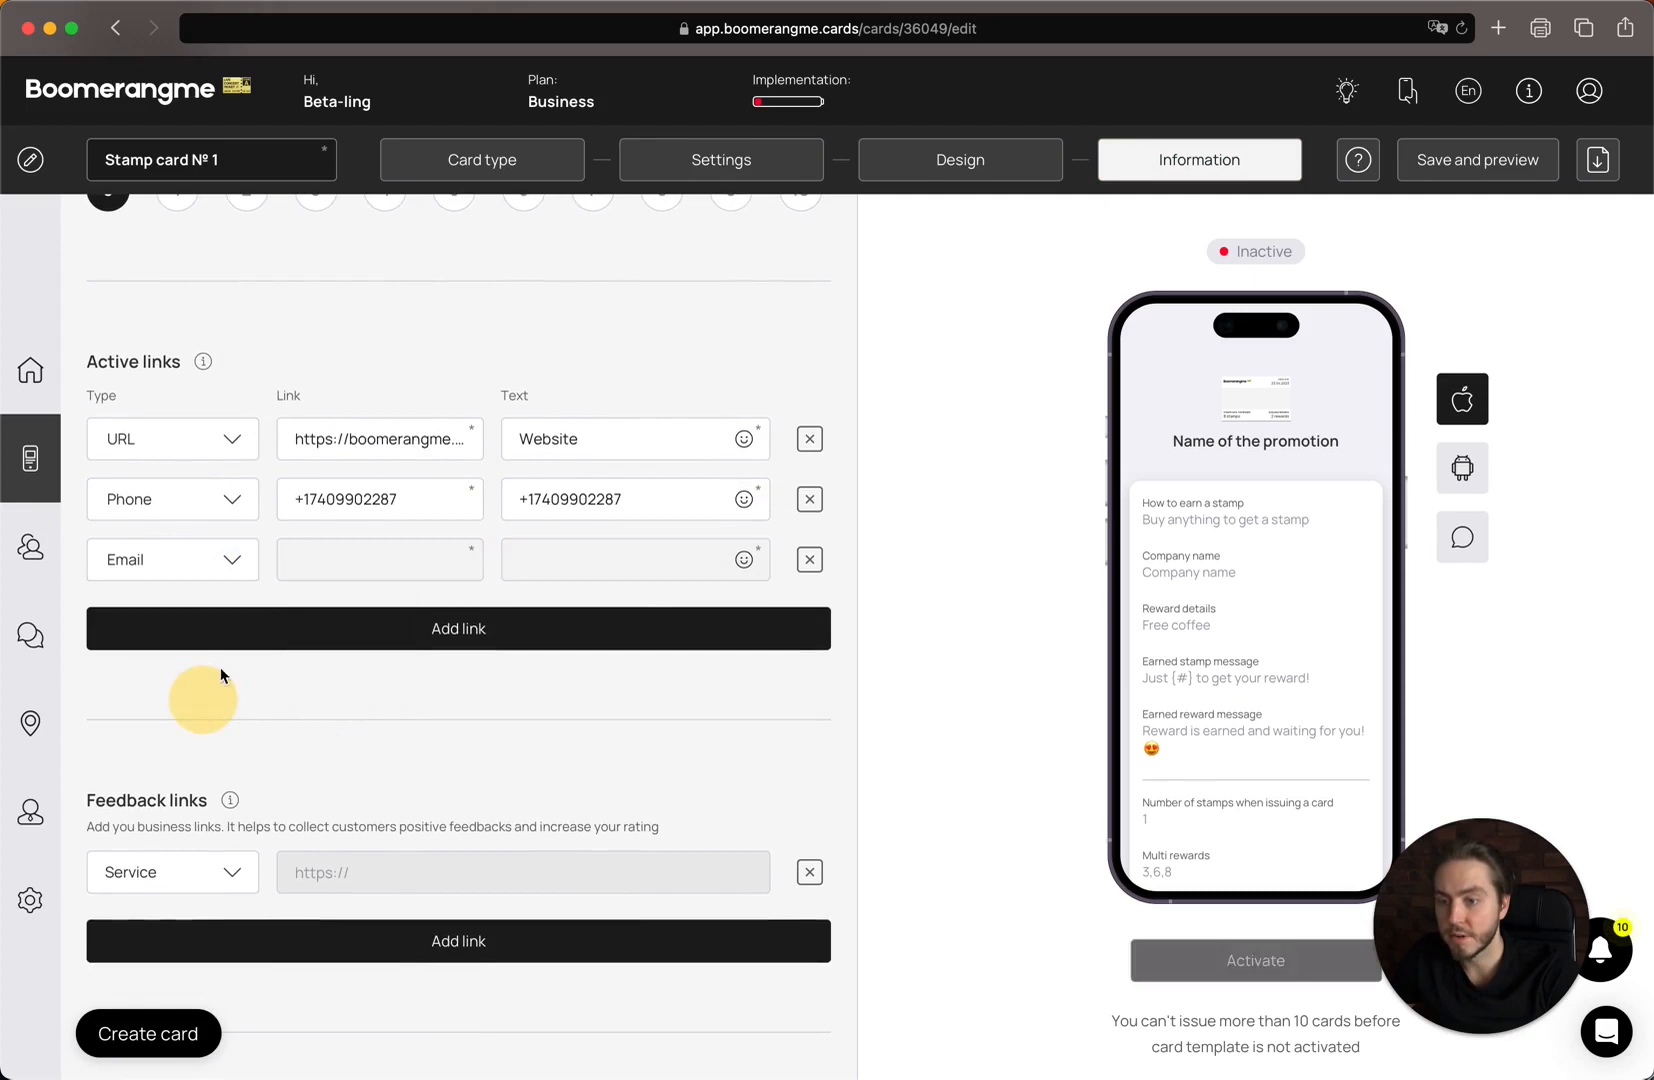
pyautogui.click(366, 561)
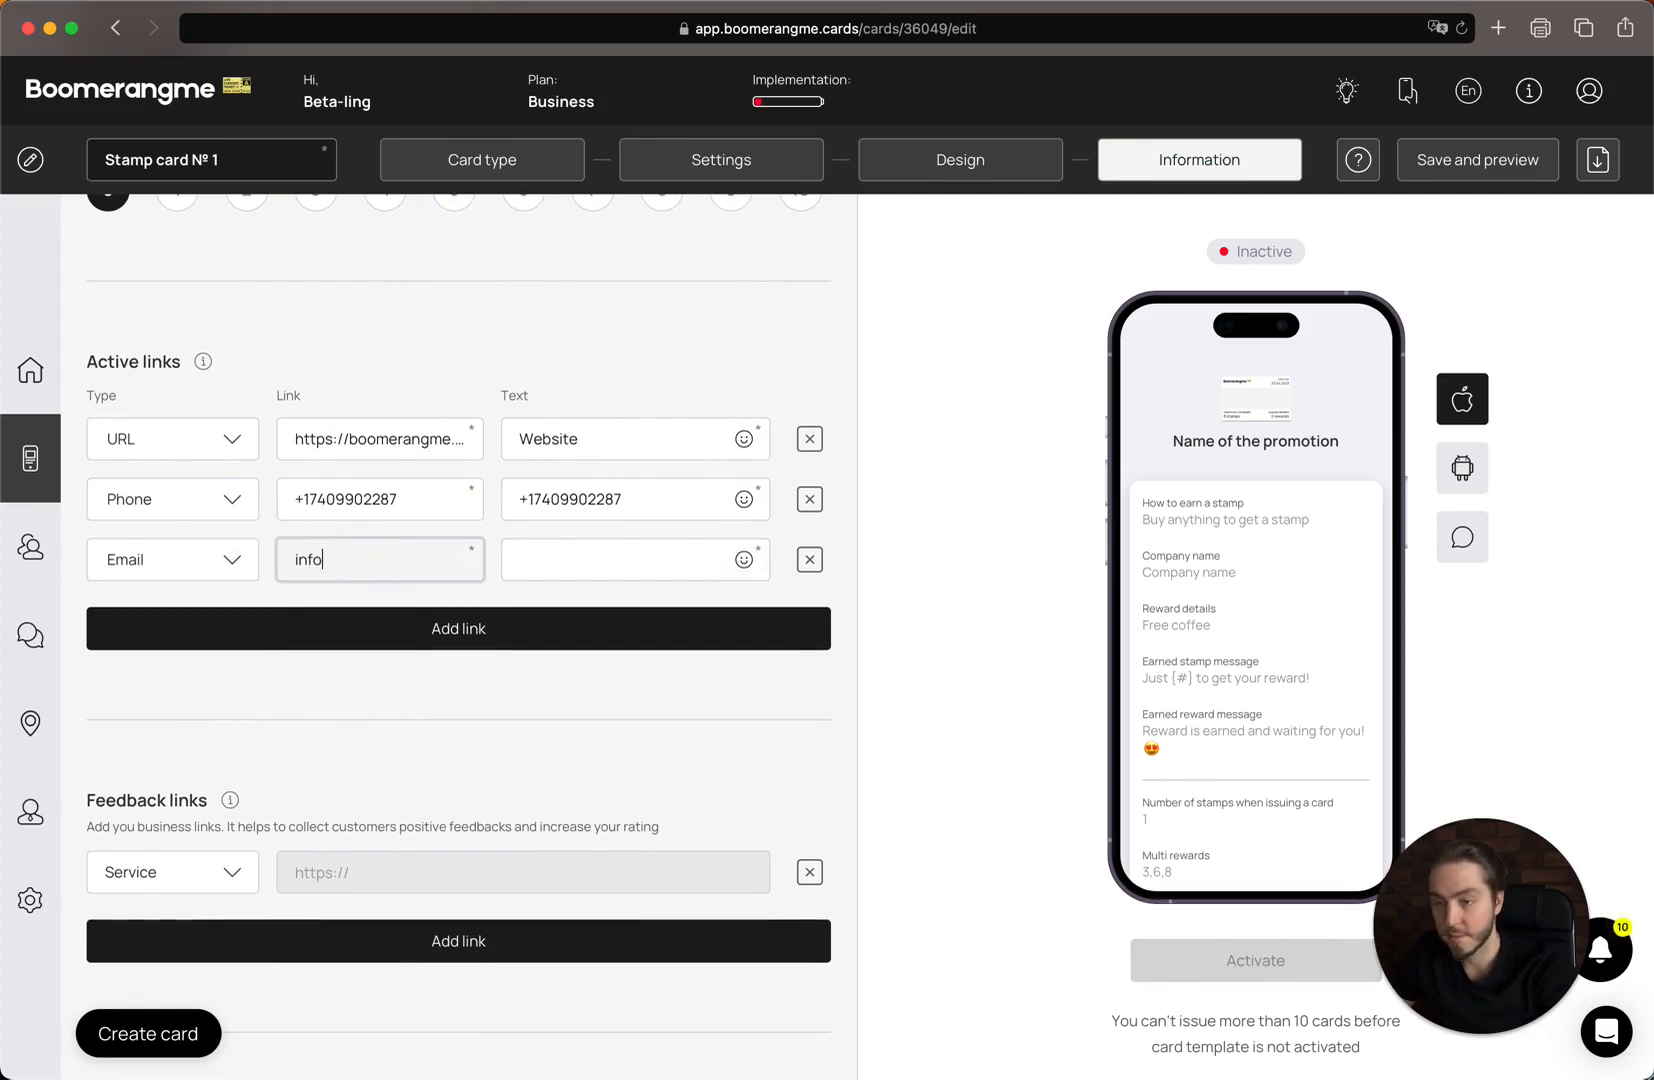
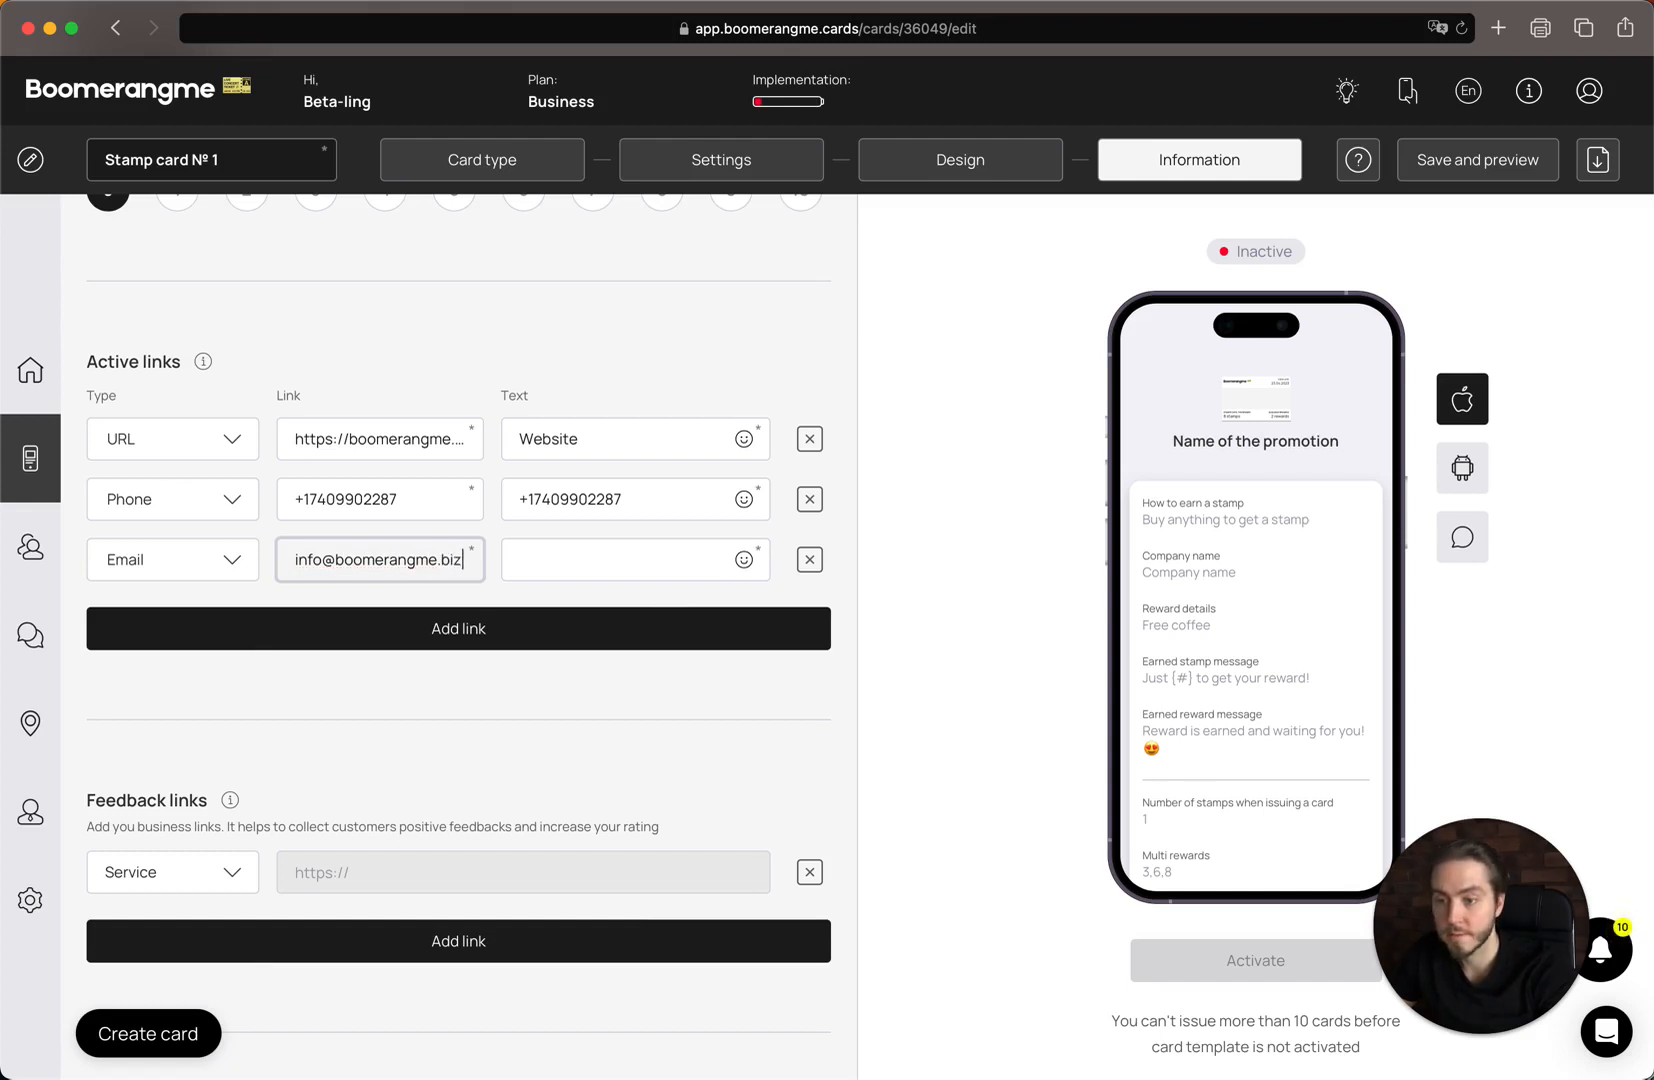
pyautogui.press('super+a')
pyautogui.press('super+c')
pyautogui.click(580, 559)
pyautogui.press('super+v')
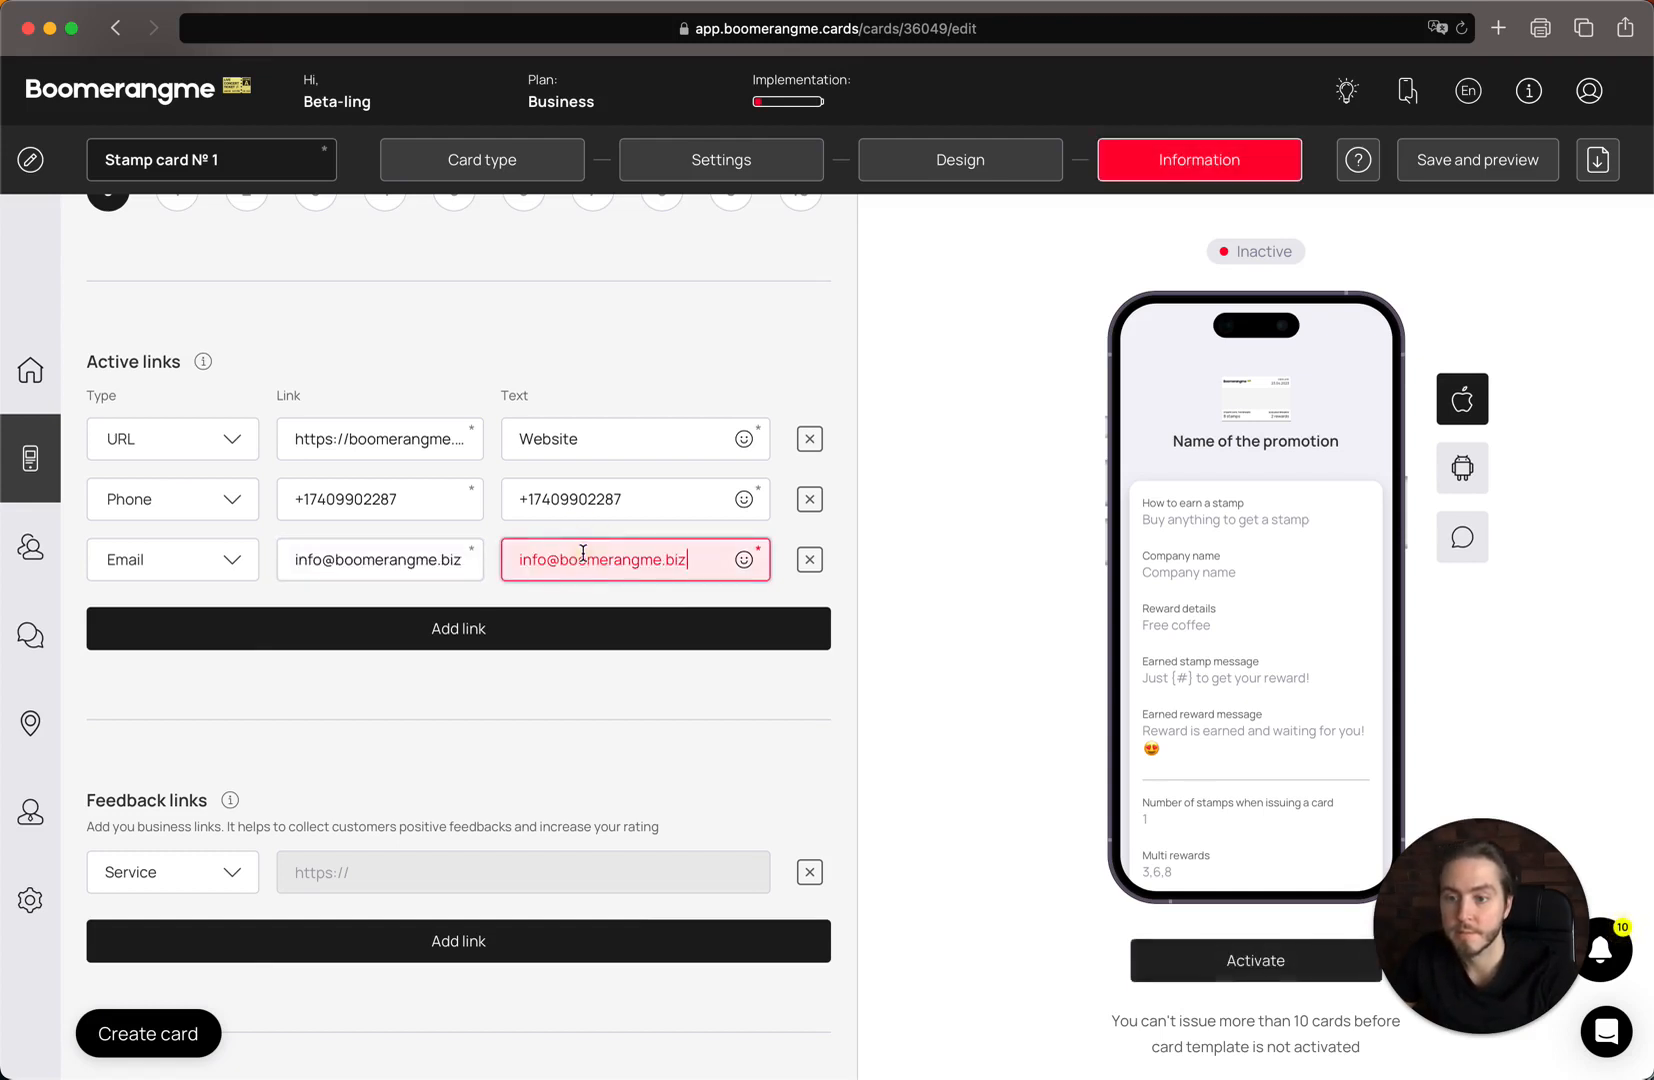
pyautogui.scroll(-2, 583, 553)
pyautogui.scroll(-5, 1308, 721)
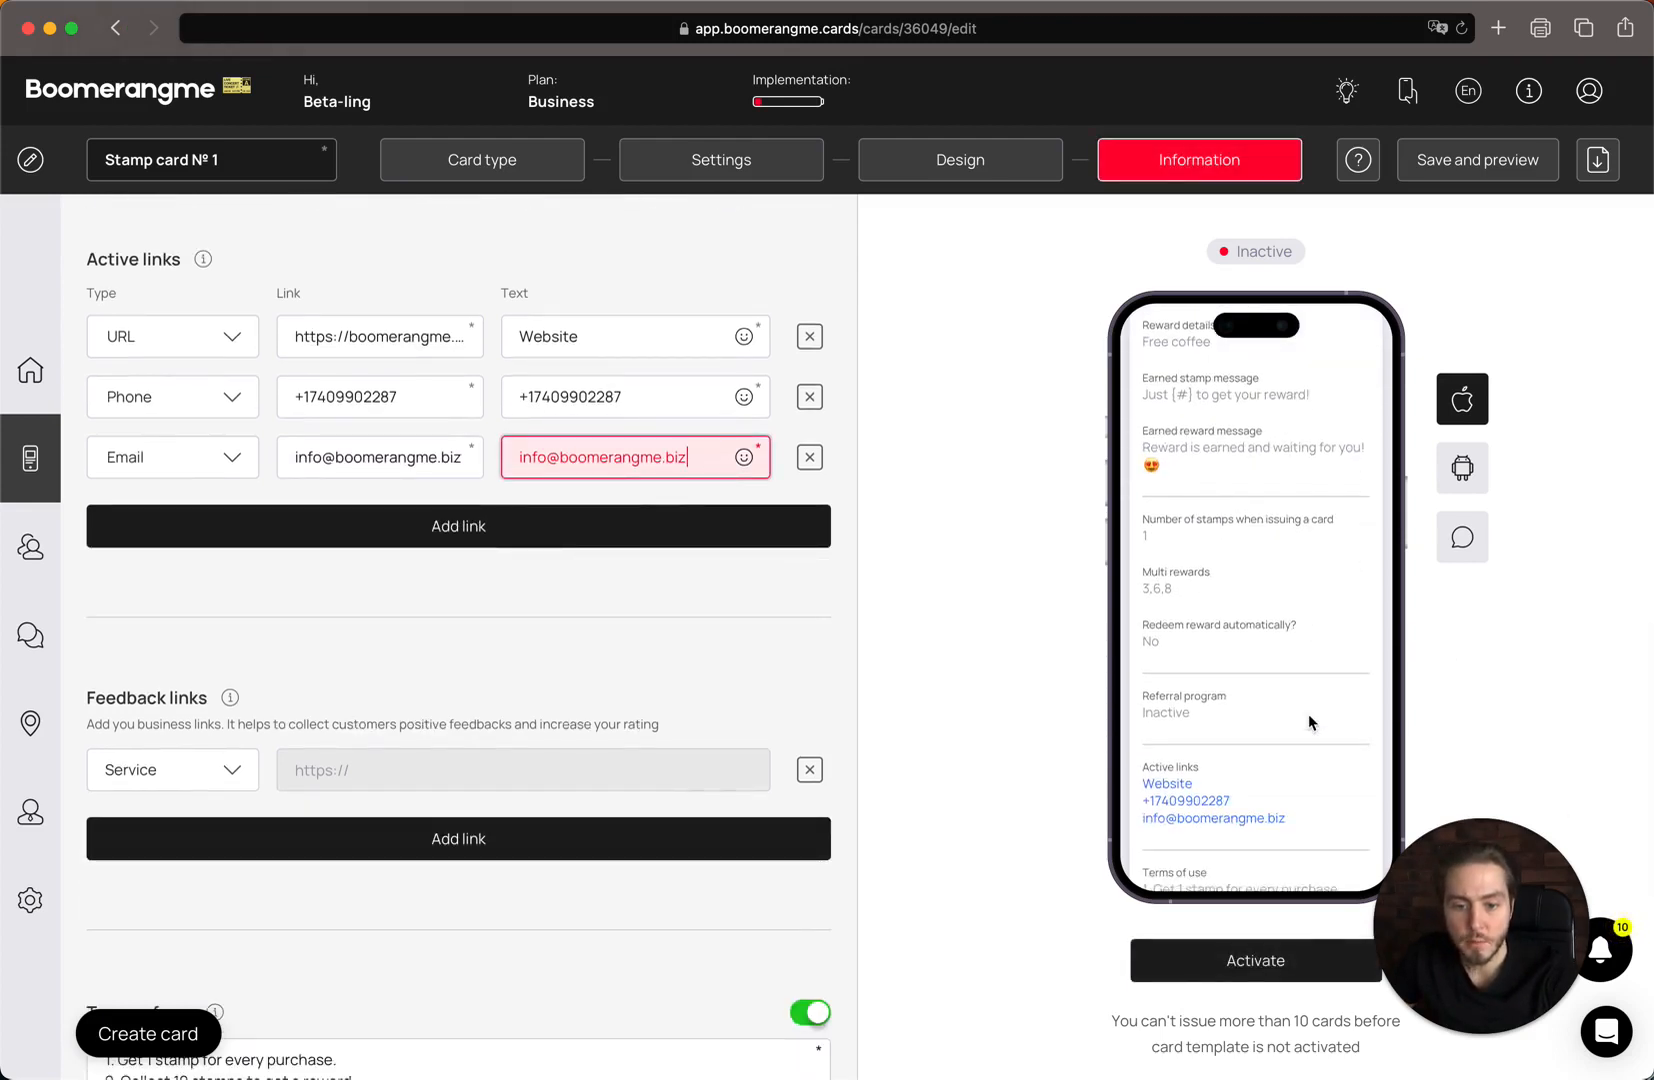
pyautogui.scroll(-1, 1310, 722)
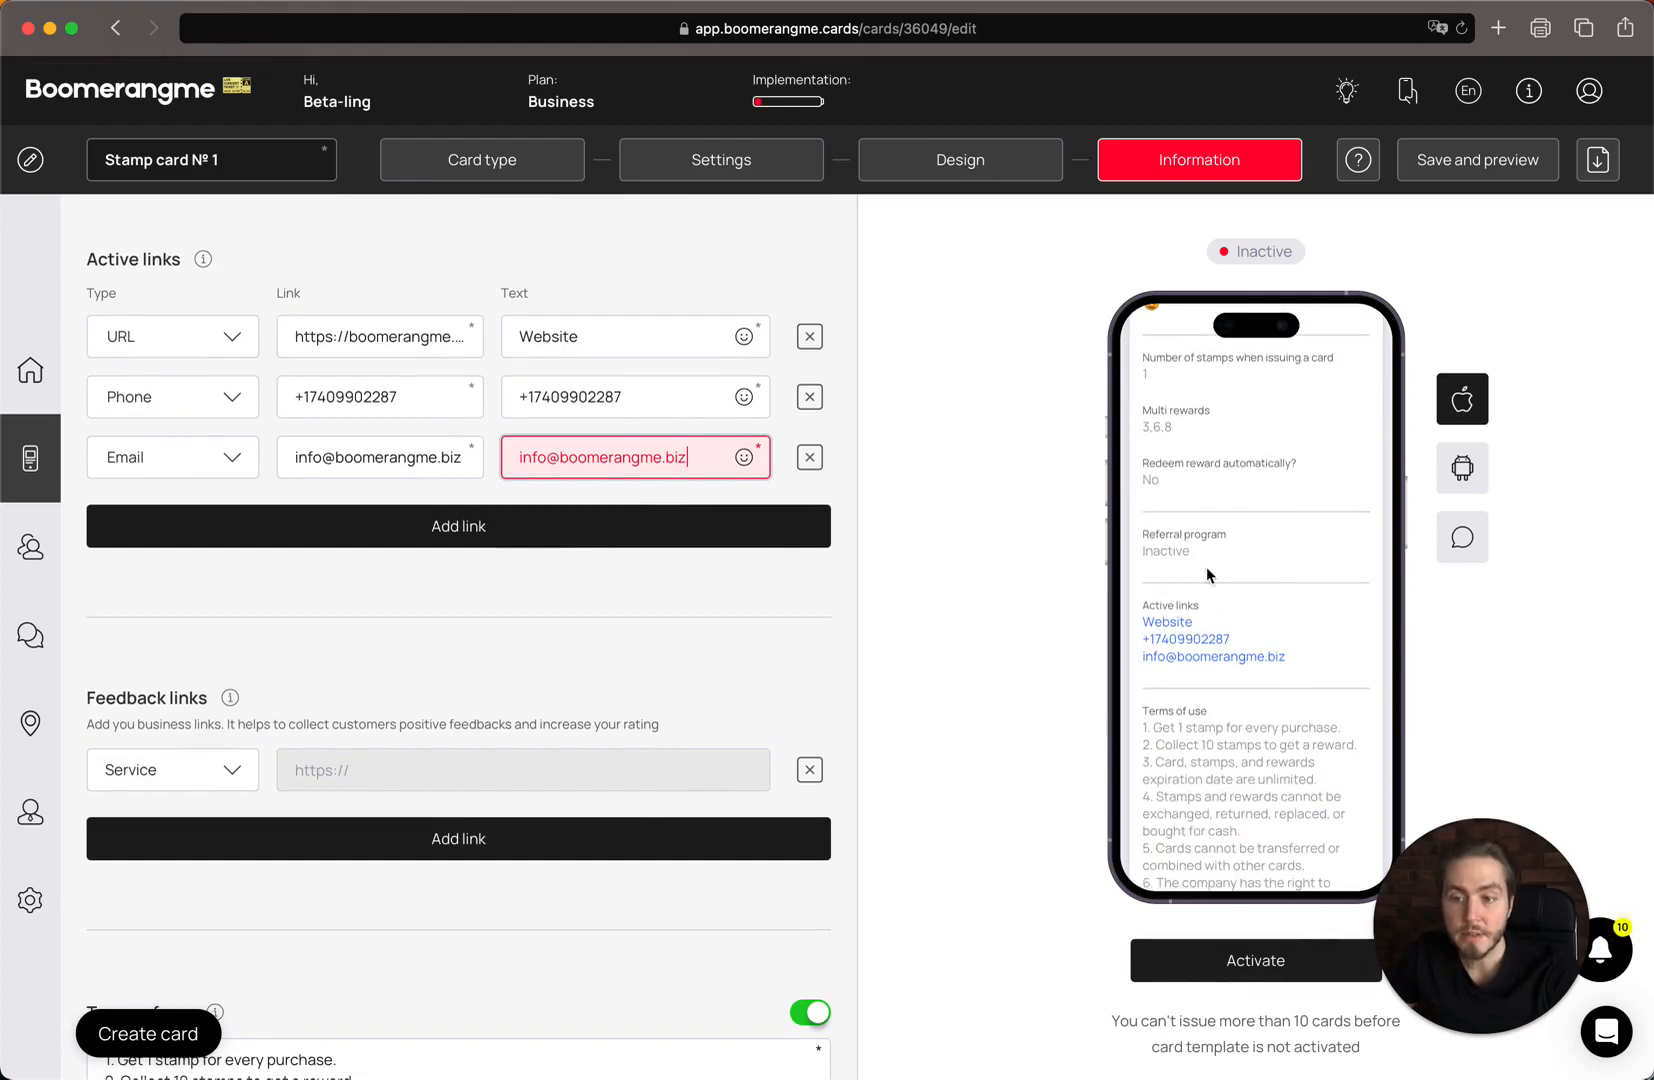
# Commit the Email link entry and move down to the Feedback links section.
pyautogui.click(1202, 607)
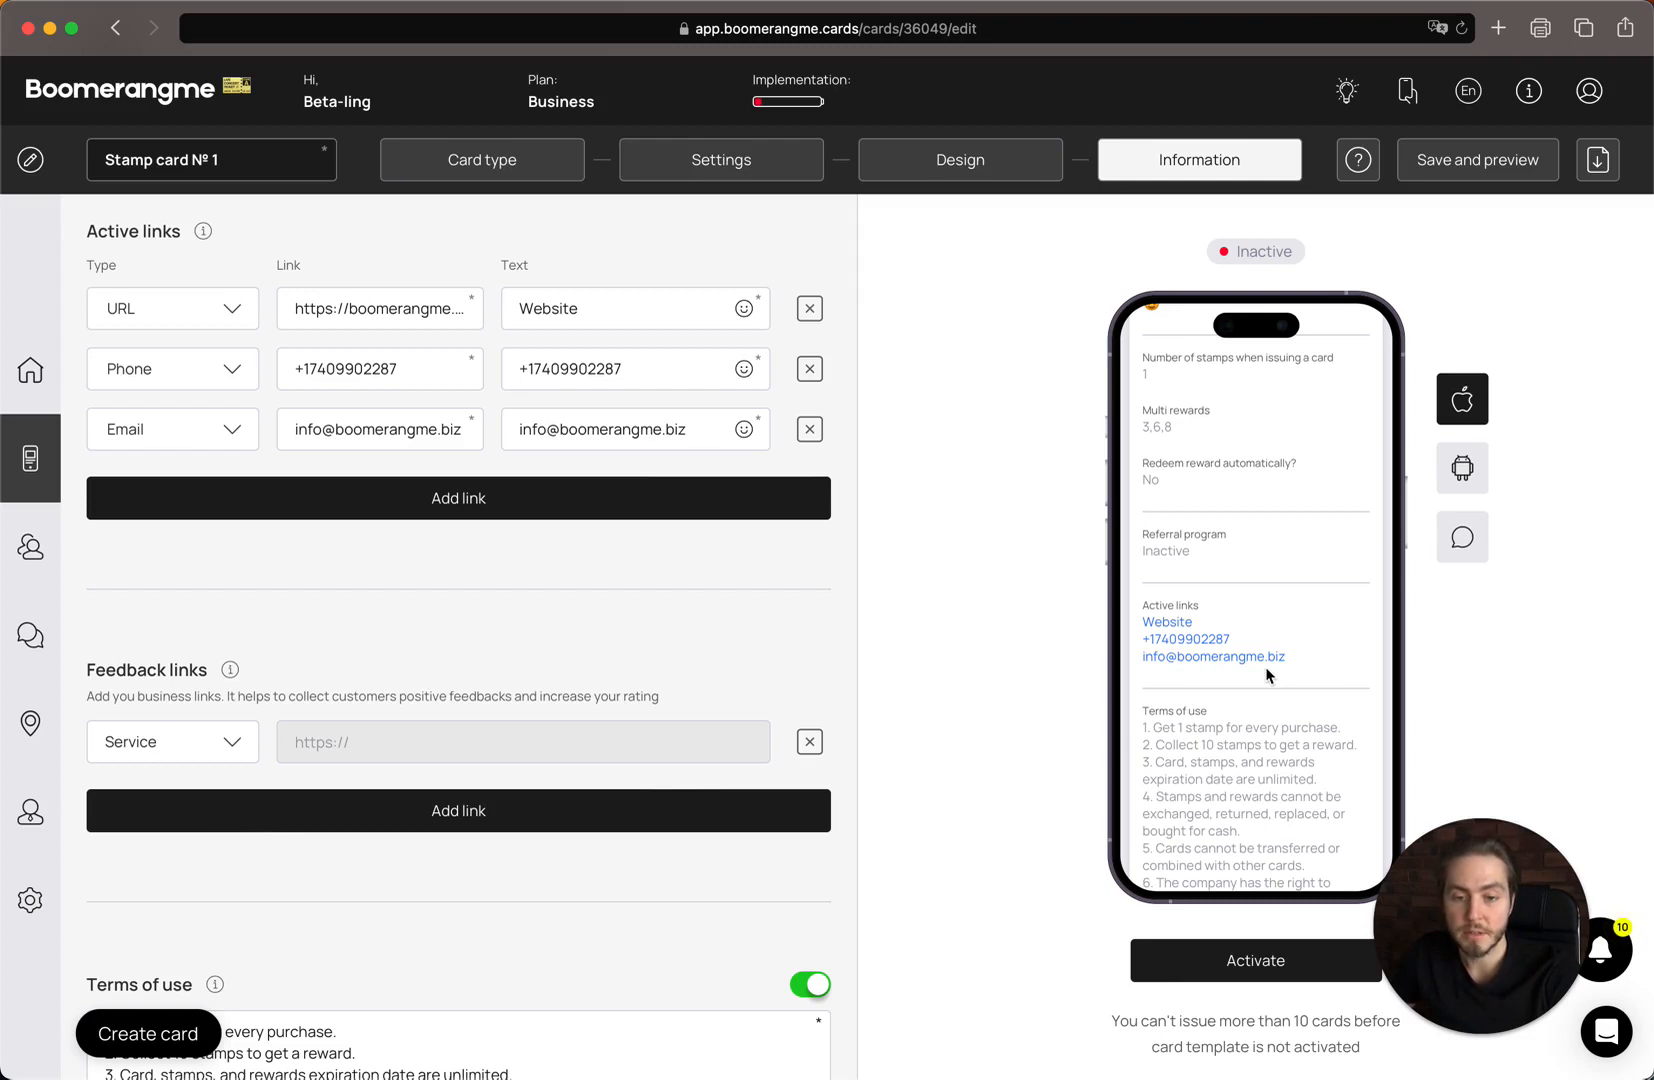
pyautogui.scroll(-1, 1267, 676)
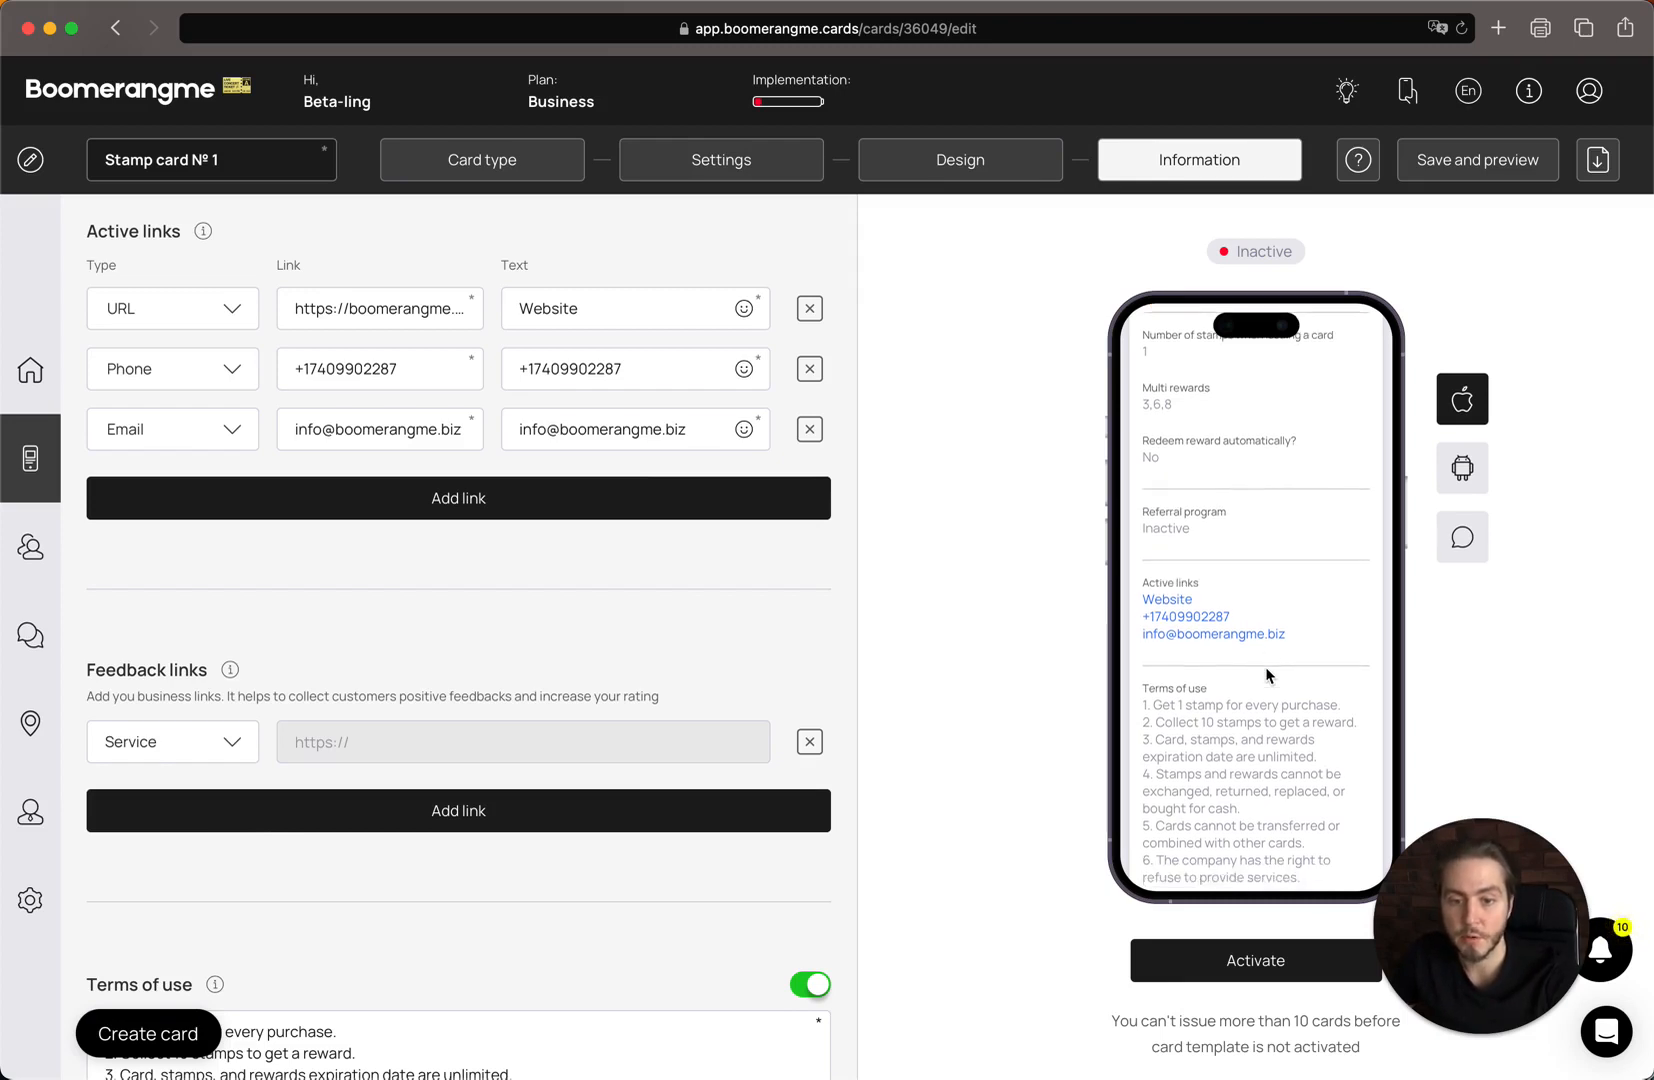
pyautogui.scroll(-4, 948, 656)
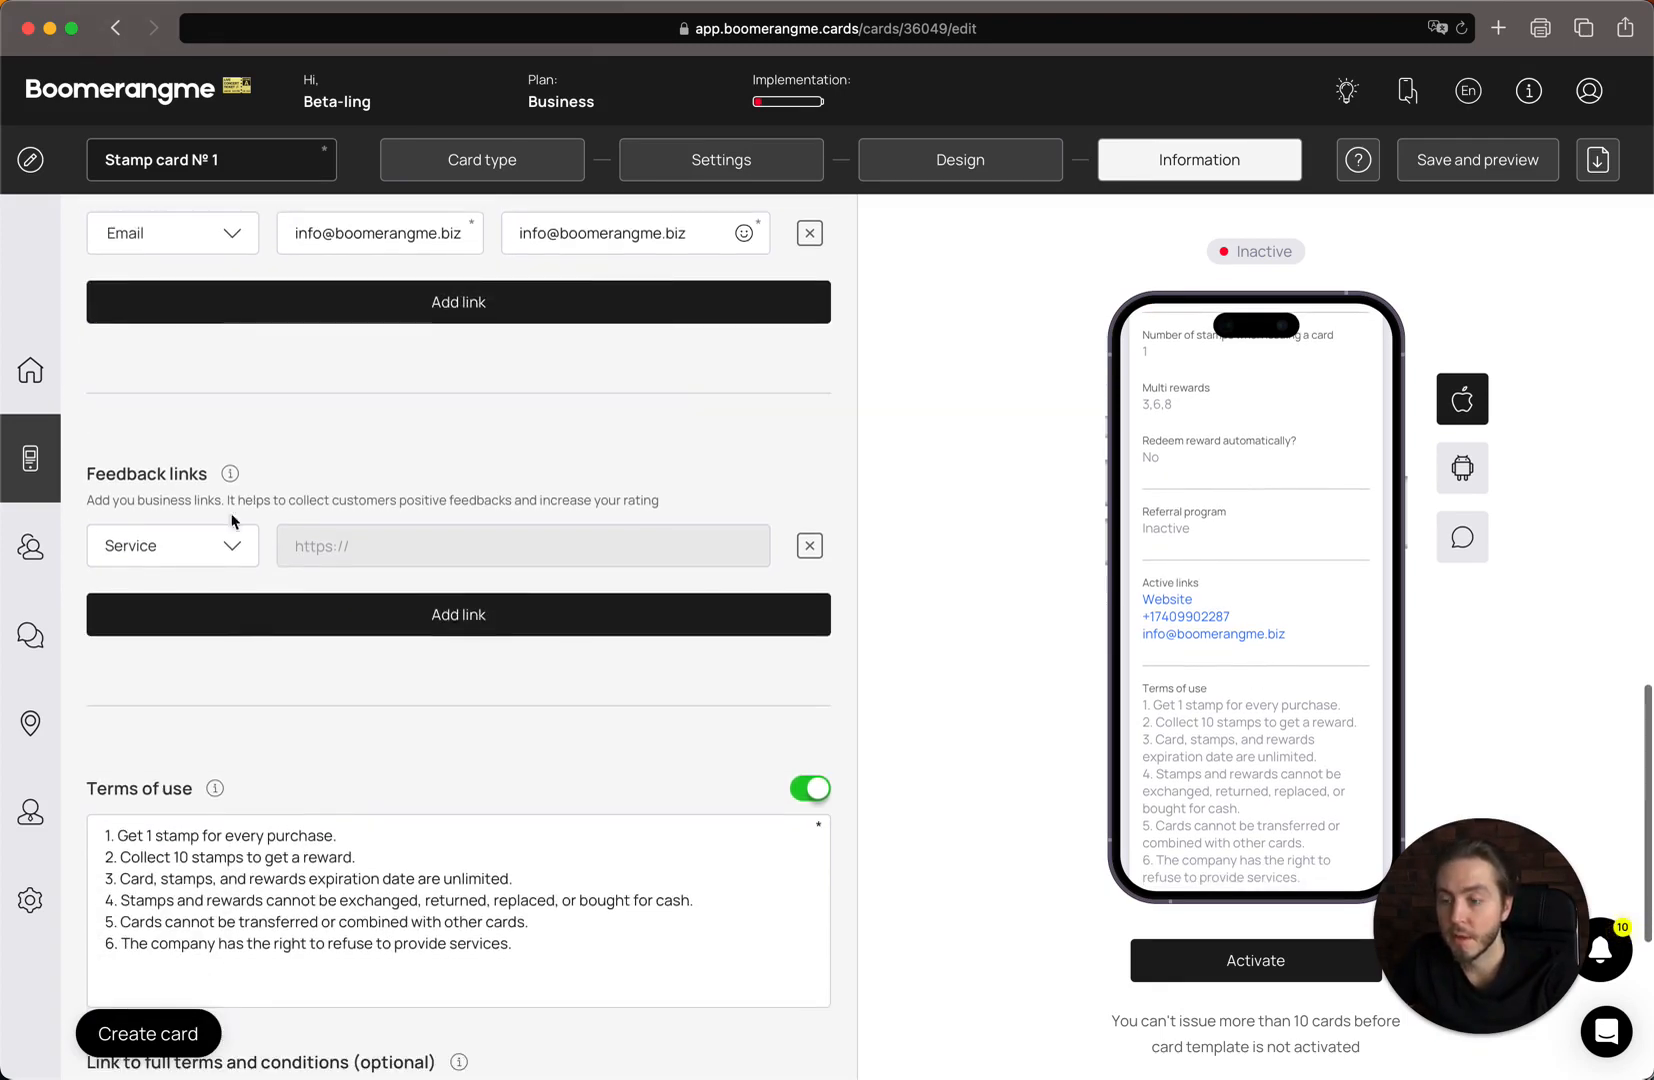
pyautogui.click(205, 548)
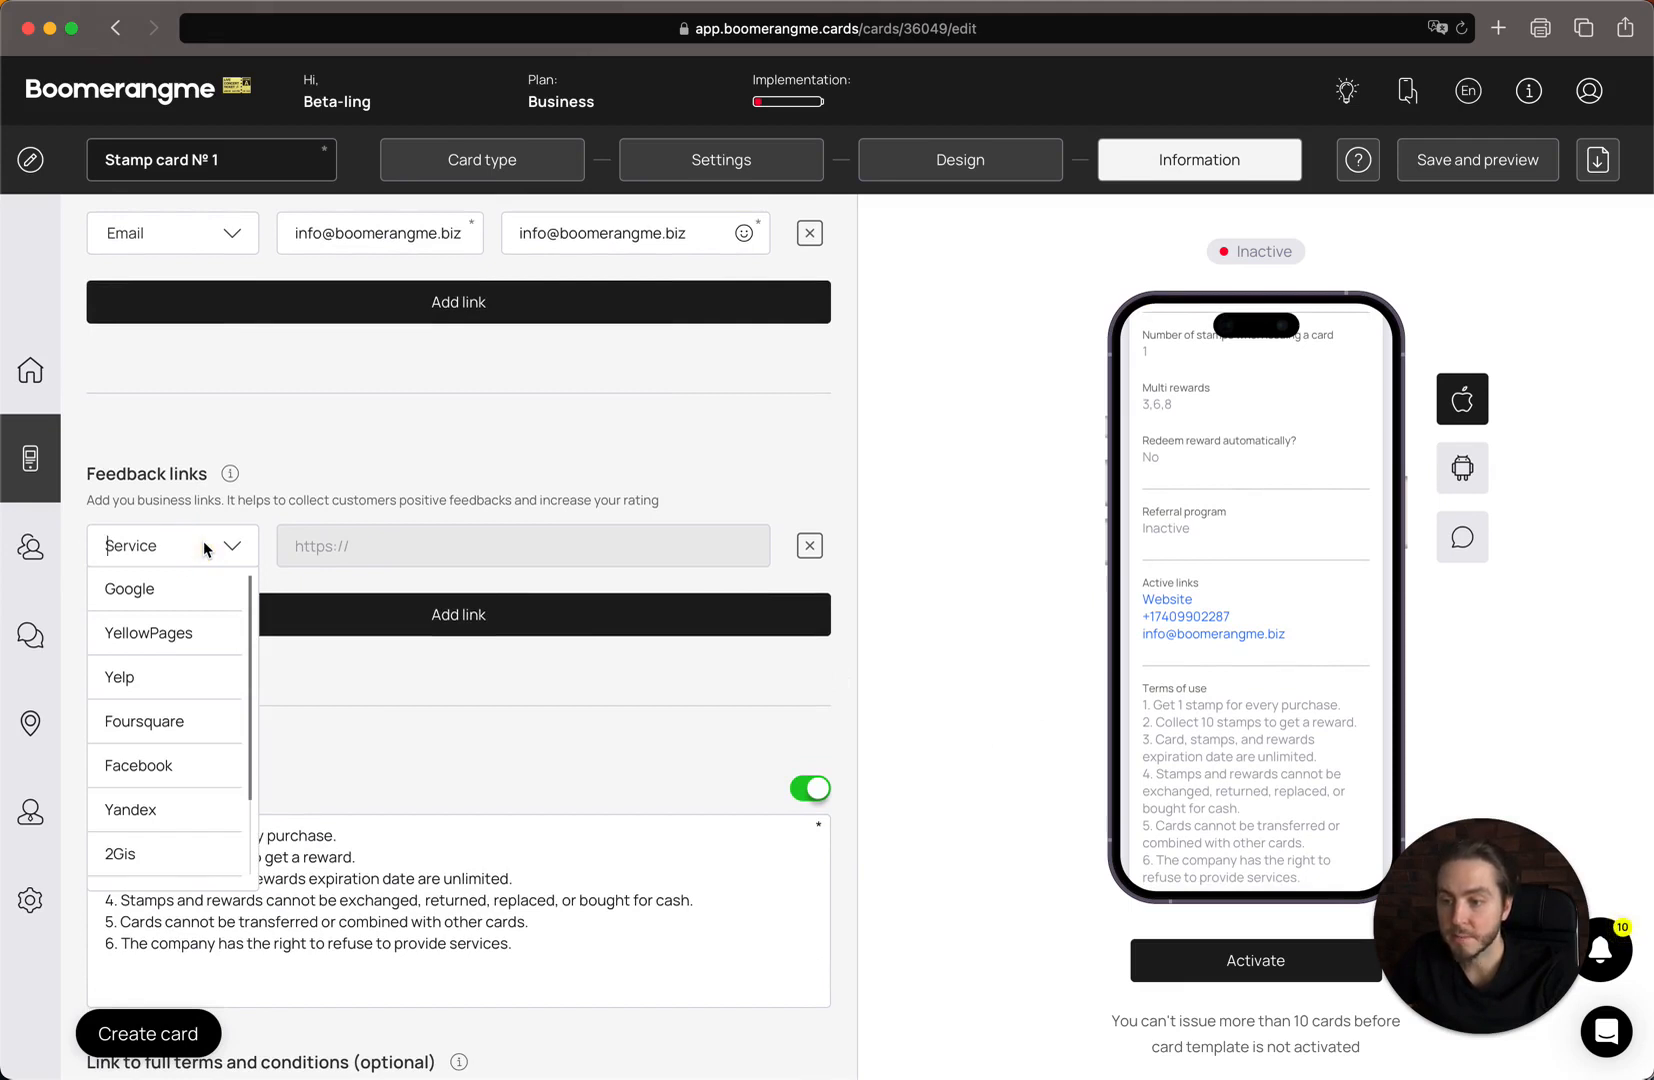
pyautogui.click(205, 548)
pyautogui.click(205, 548)
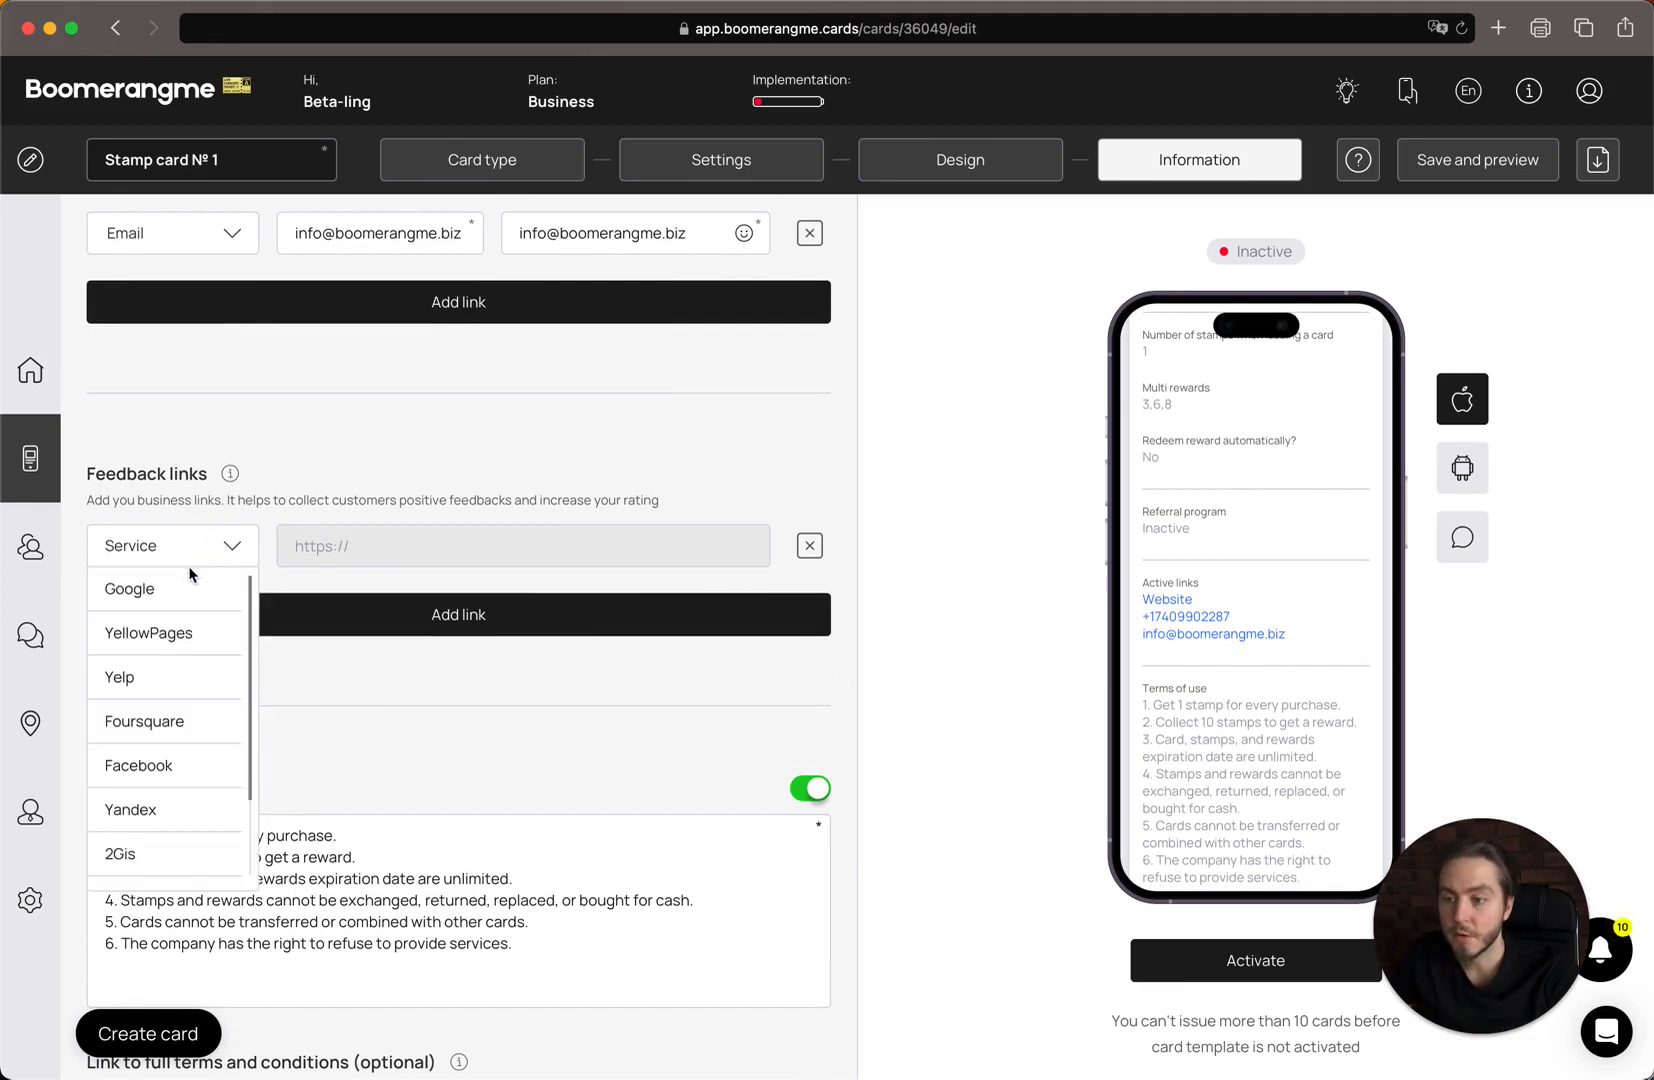
pyautogui.click(194, 588)
pyautogui.click(350, 550)
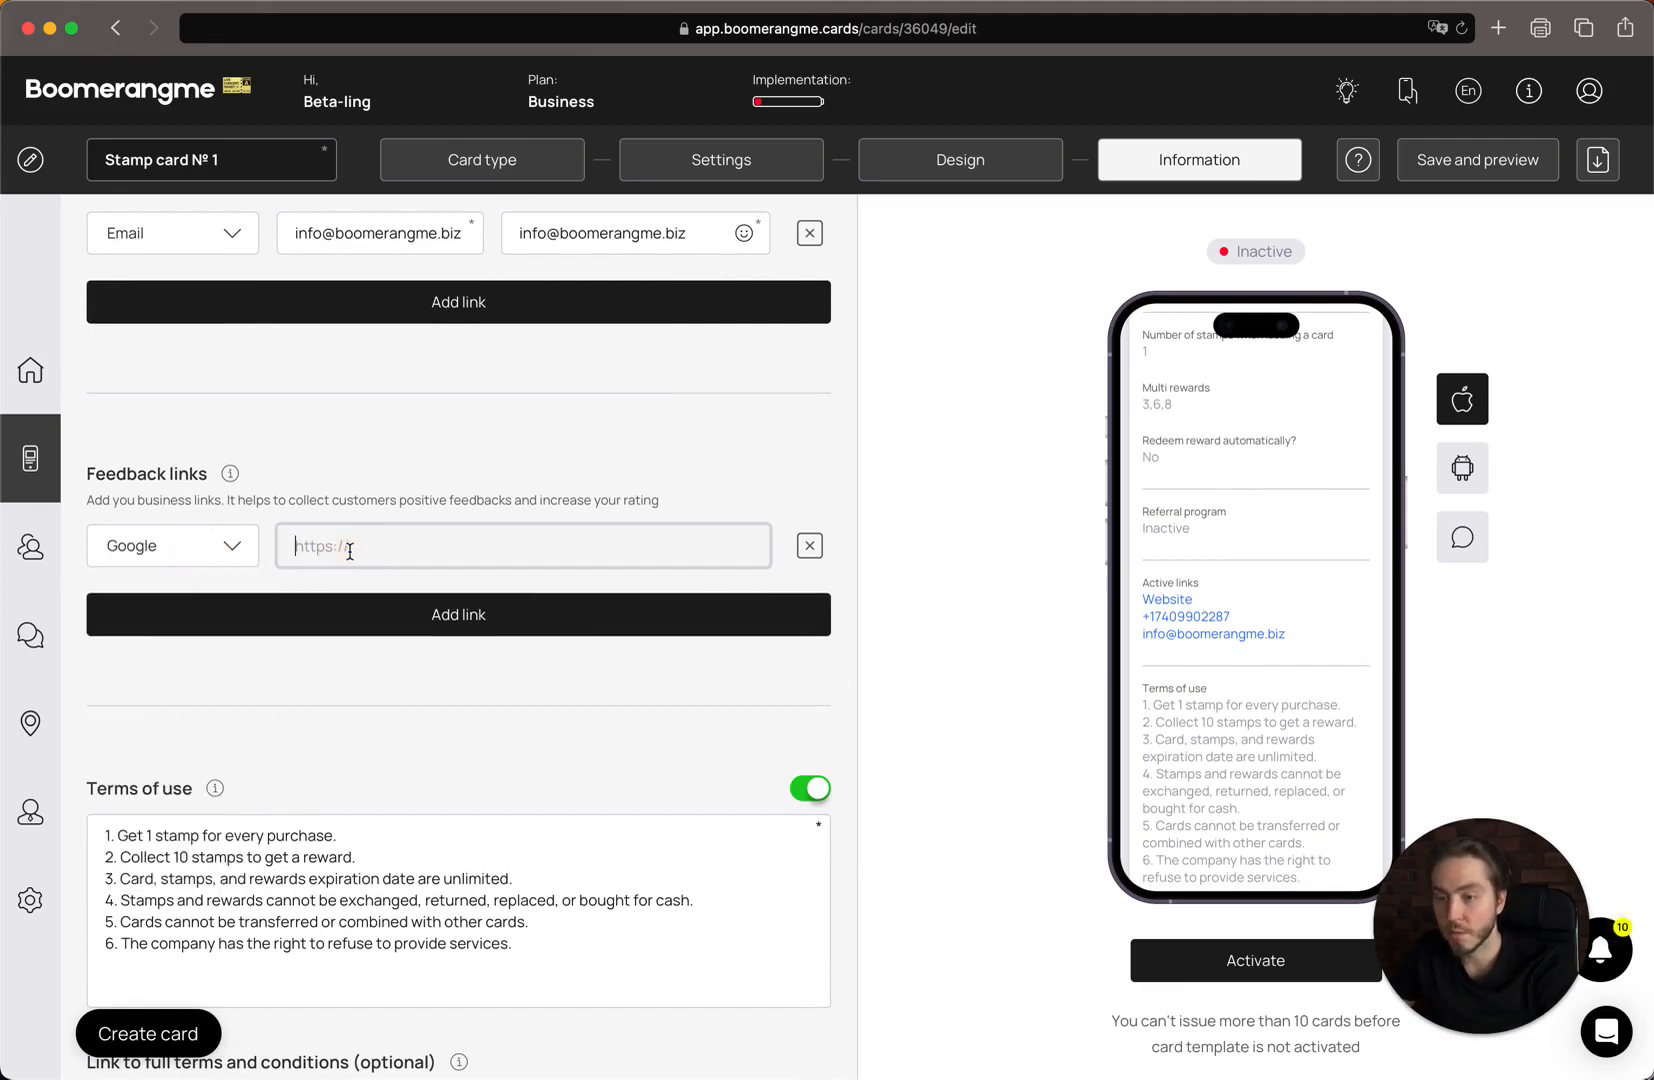
pyautogui.write('https:/')
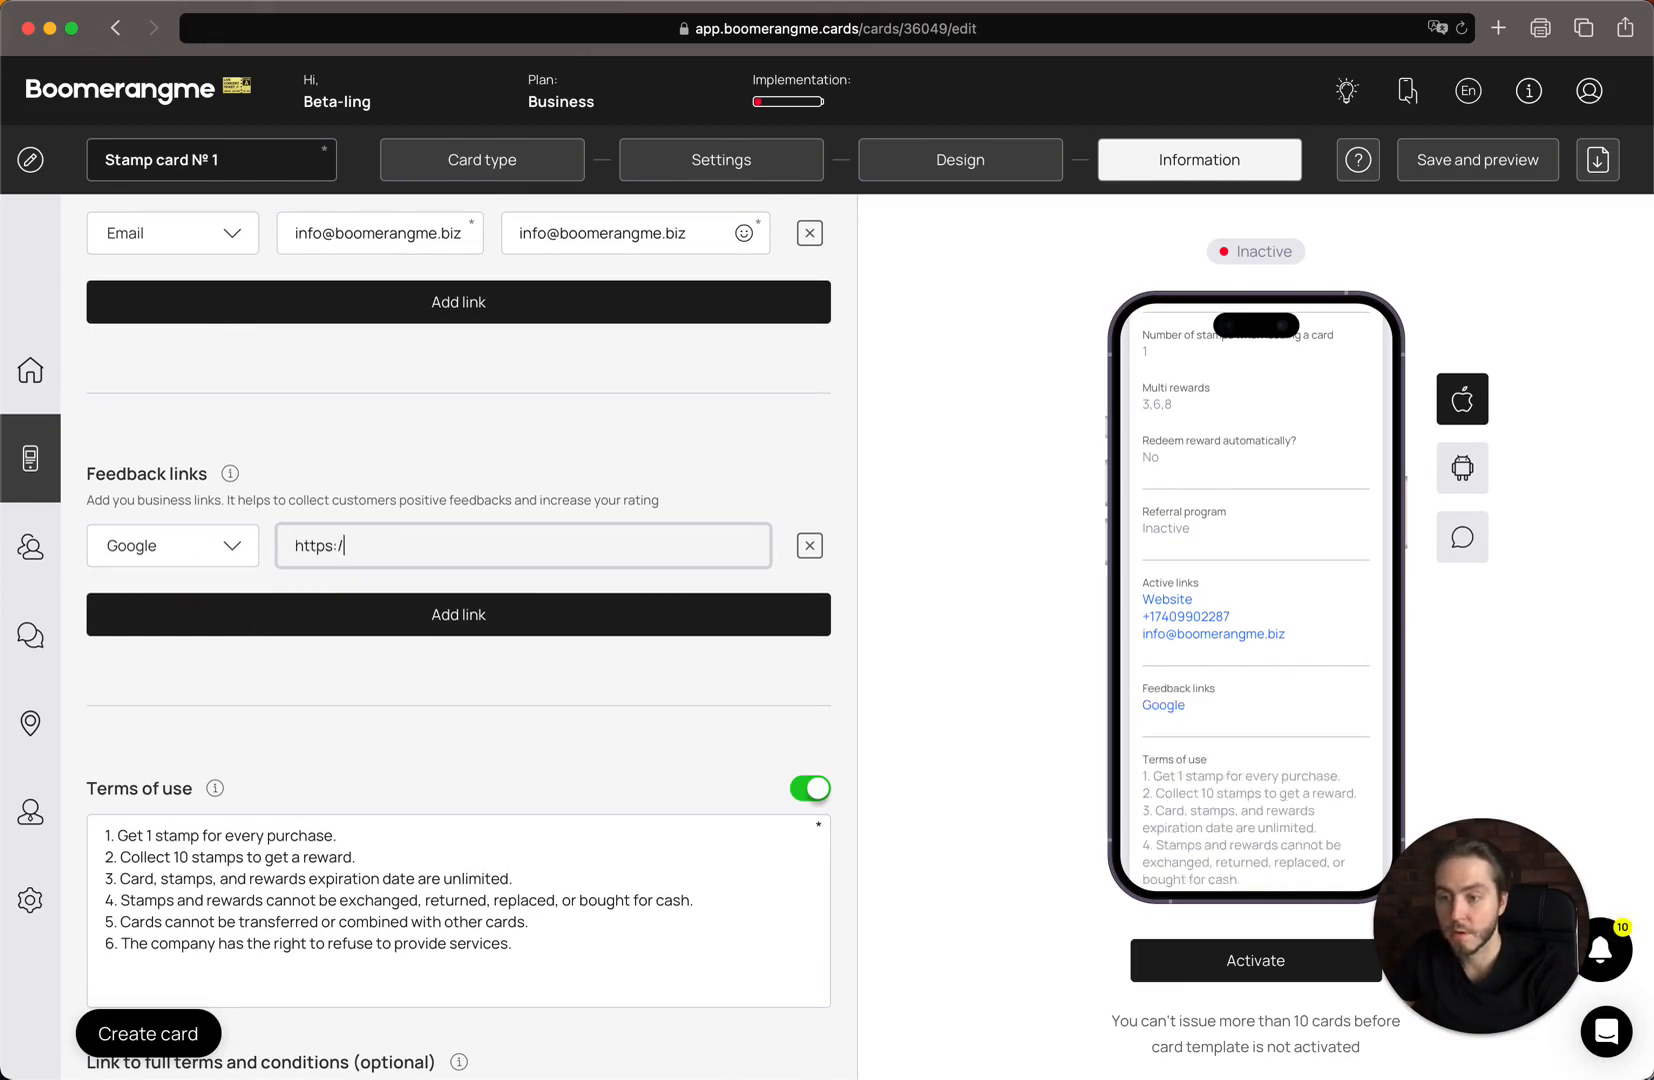
pyautogui.write('/maps')
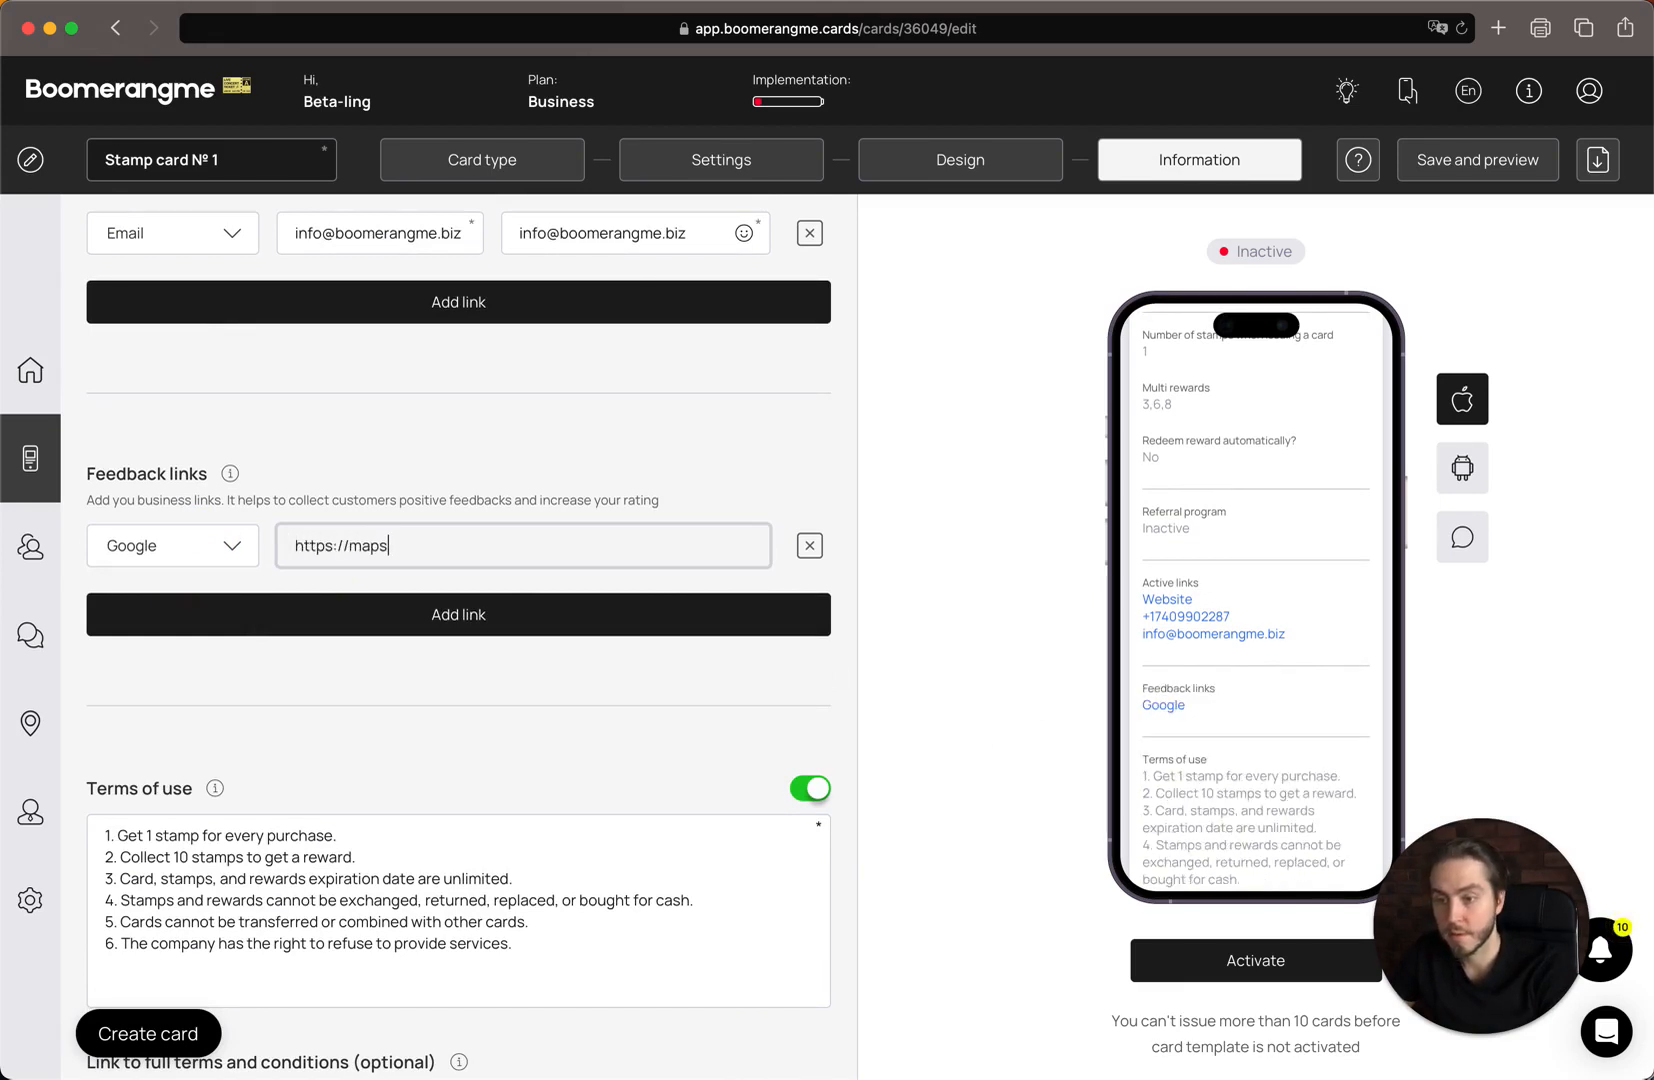
pyautogui.write('.google.com')
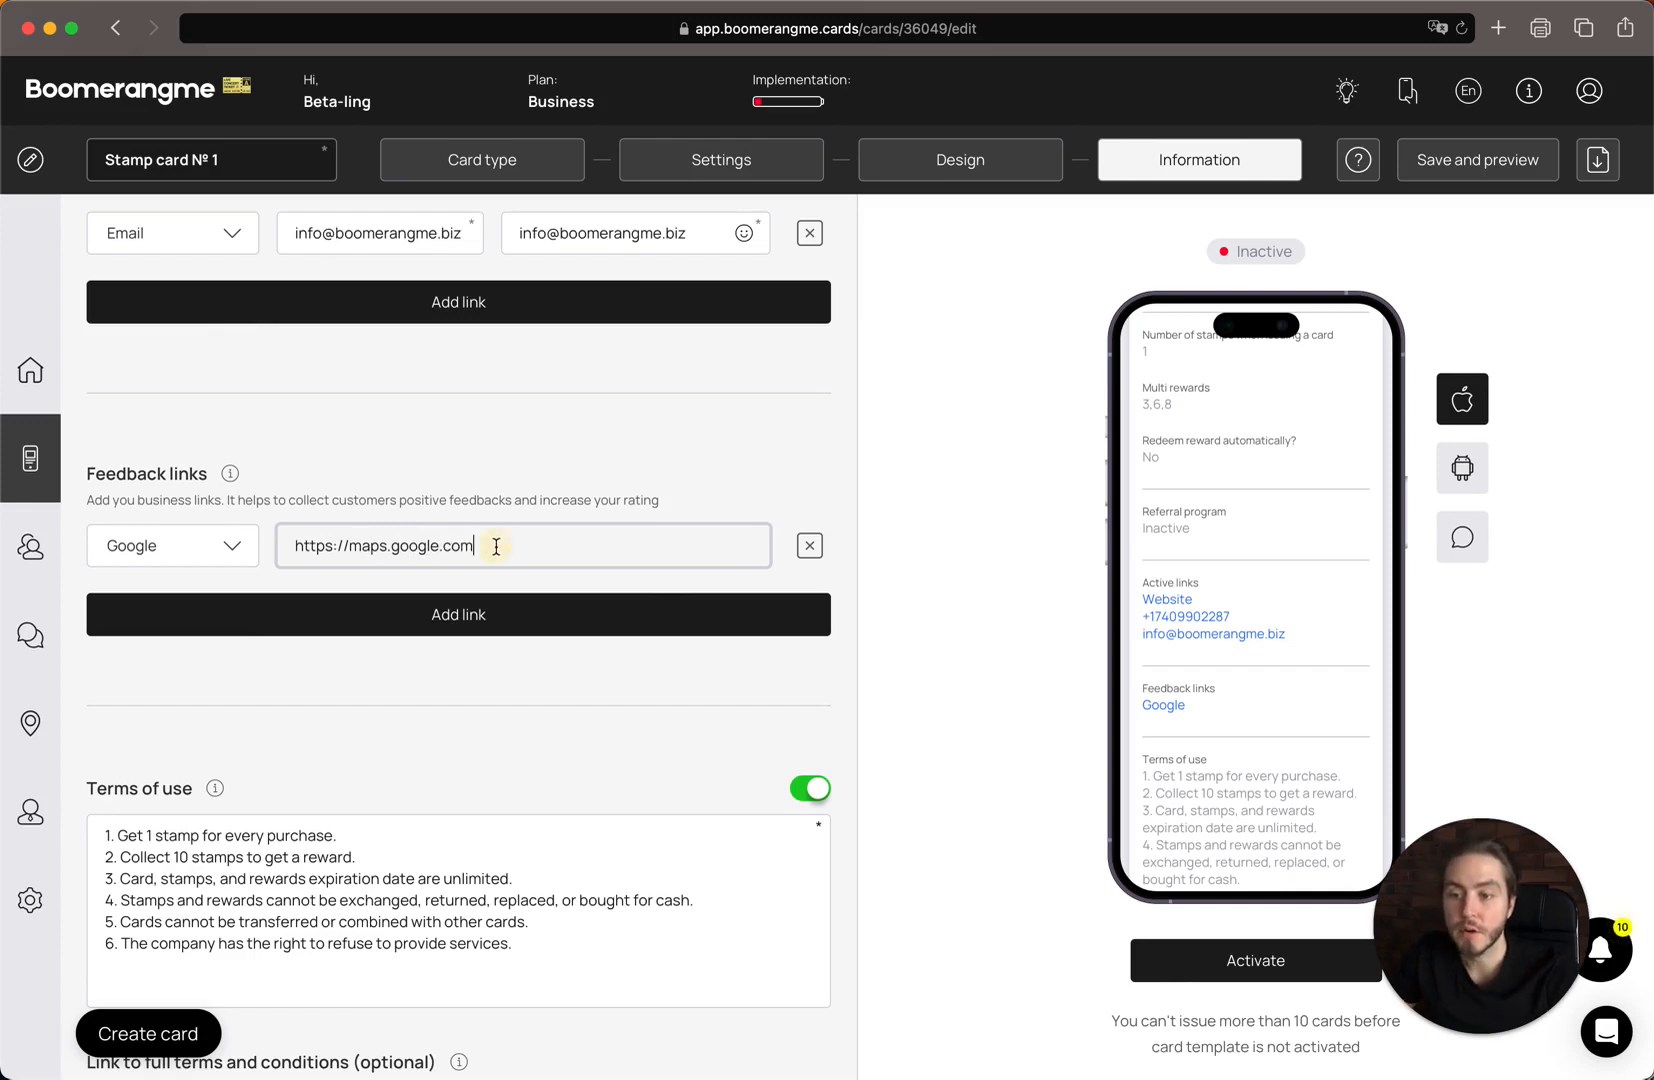
pyautogui.click(901, 634)
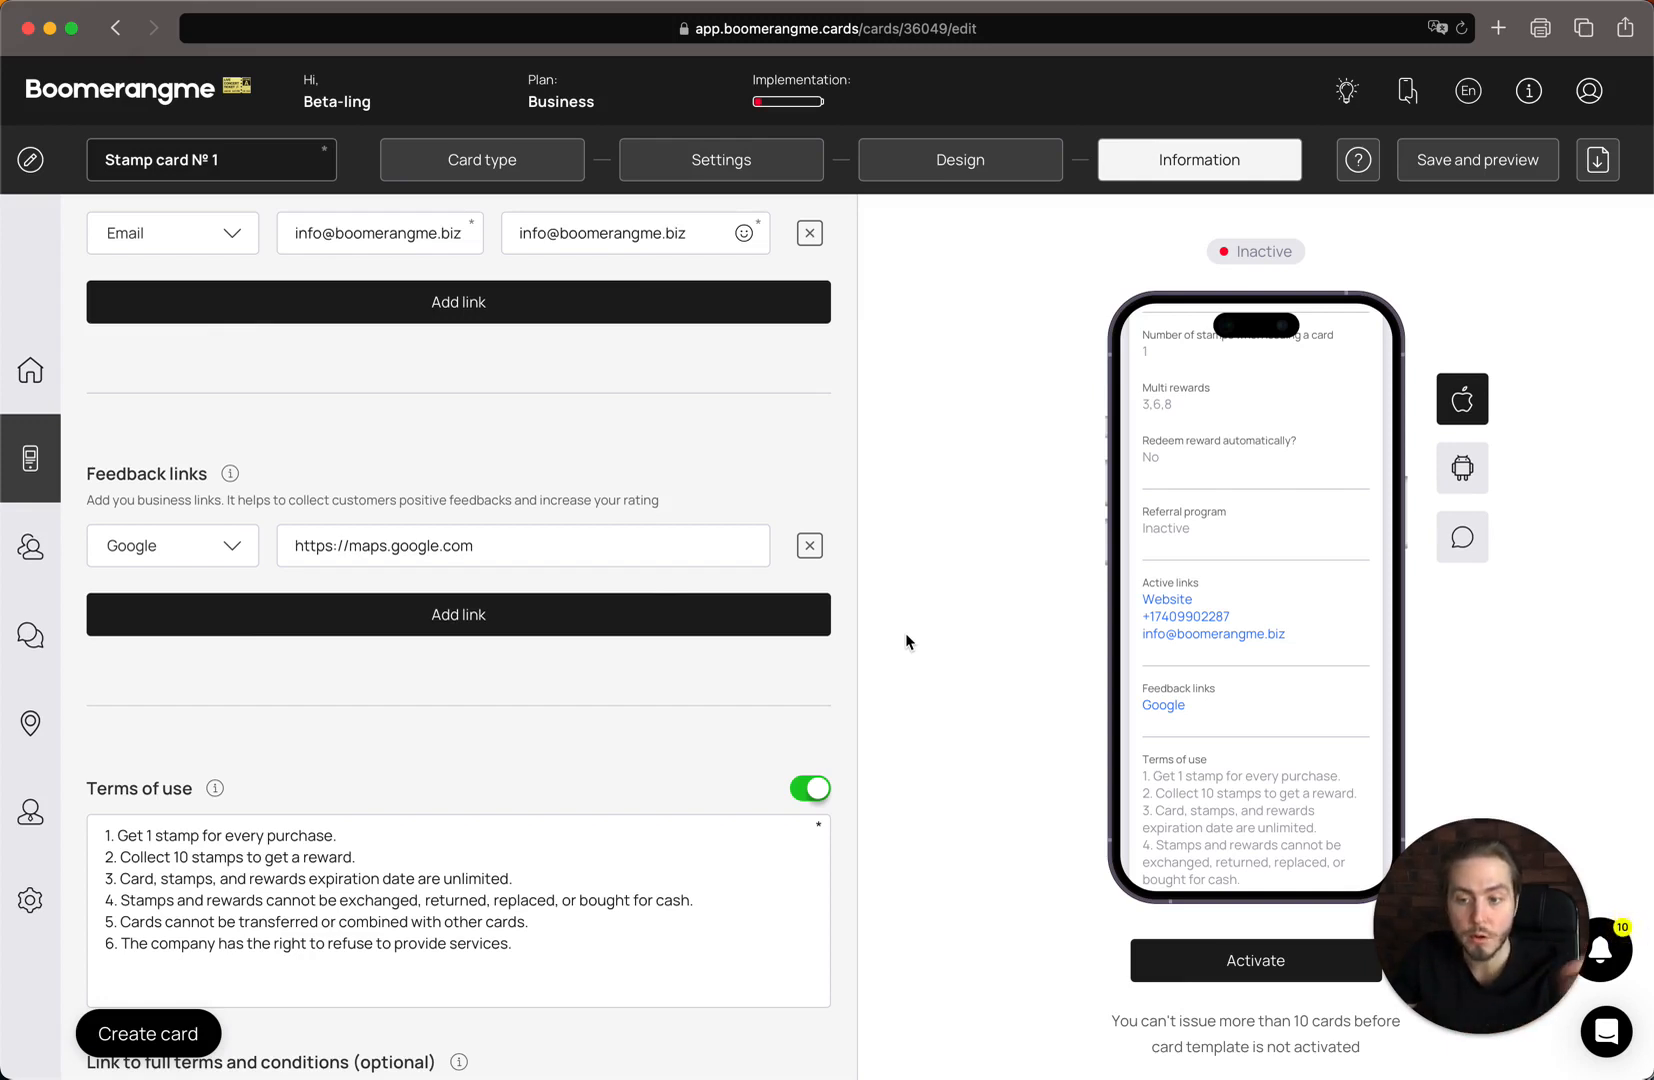
# Reconfirm Google as the feedback service and scroll further down the form.
pyautogui.click(121, 546)
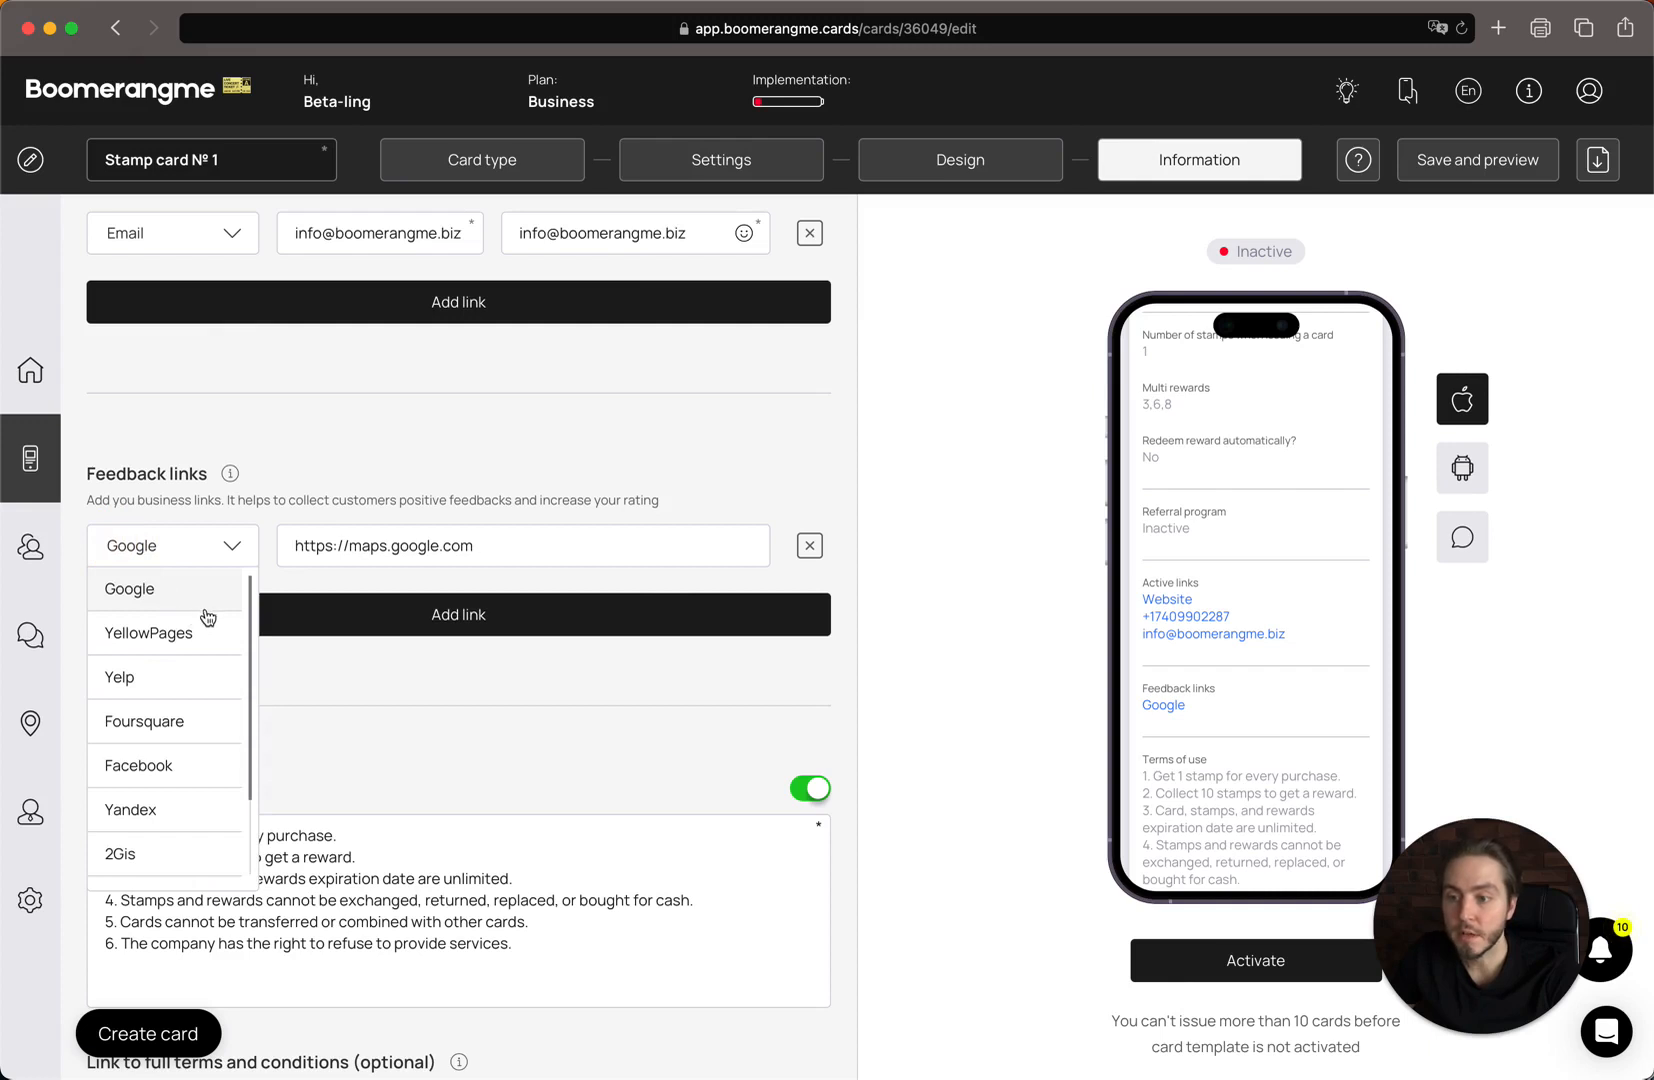
pyautogui.click(175, 586)
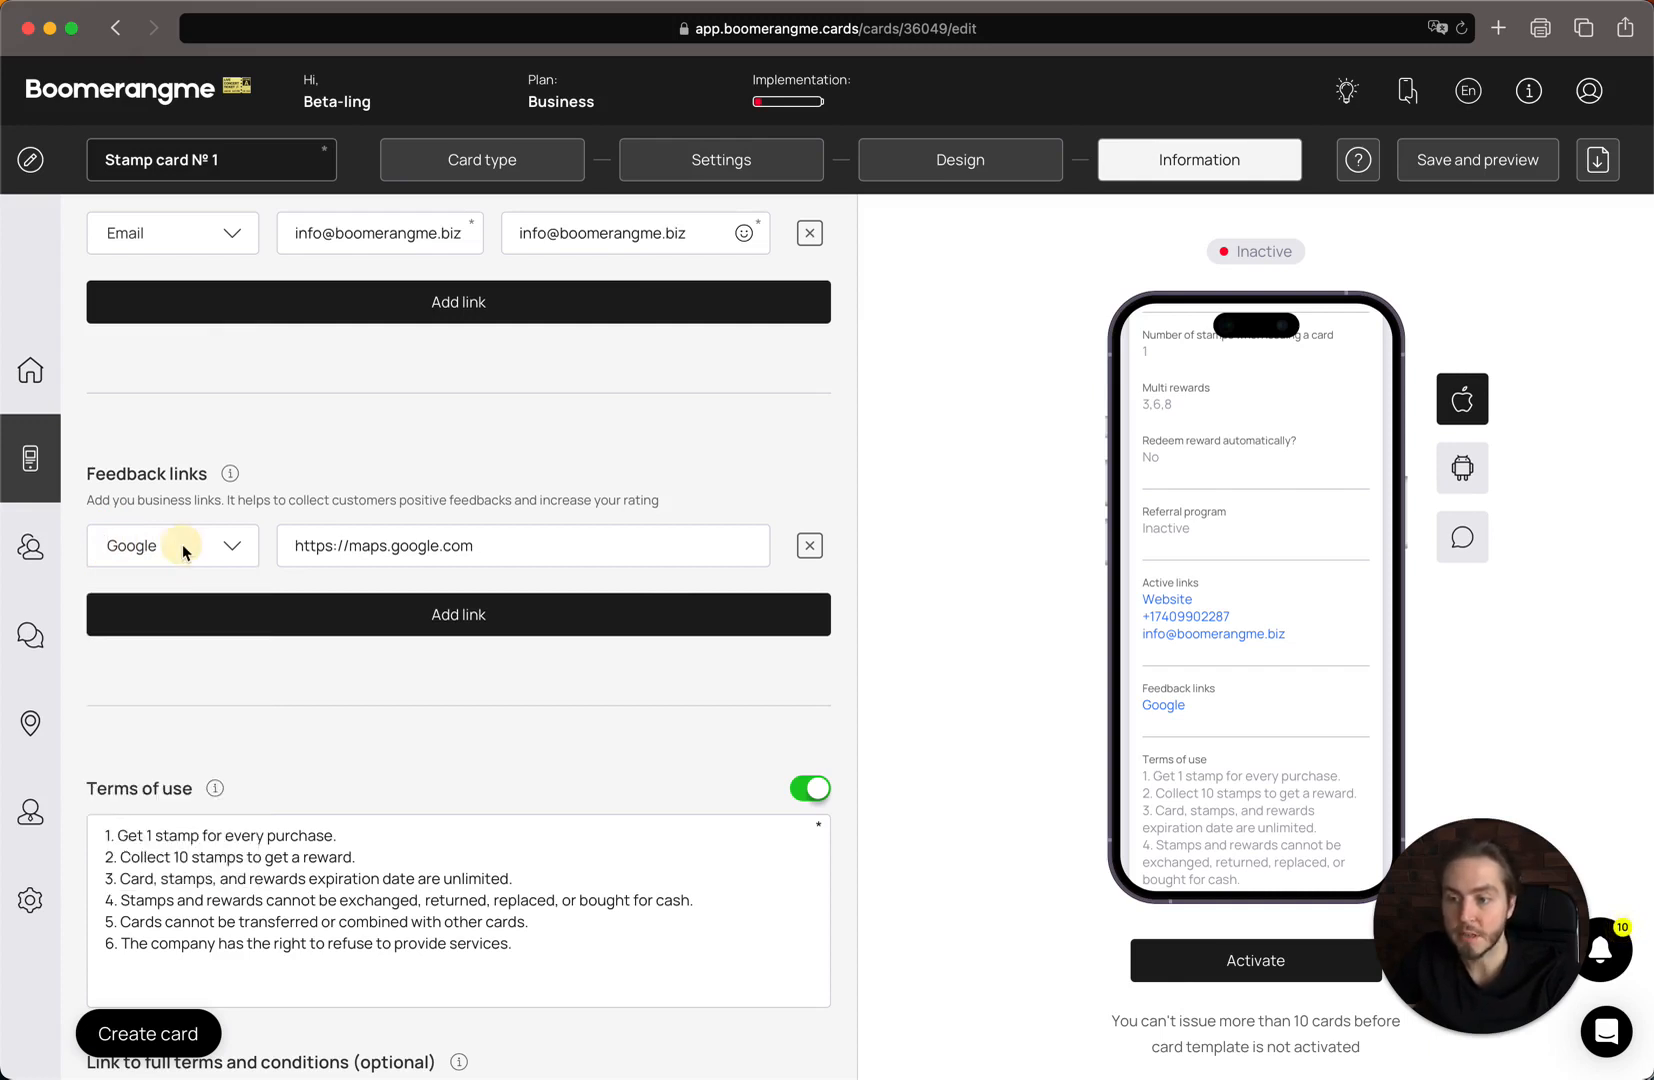
pyautogui.scroll(-3, 438, 745)
pyautogui.scroll(-1, 438, 748)
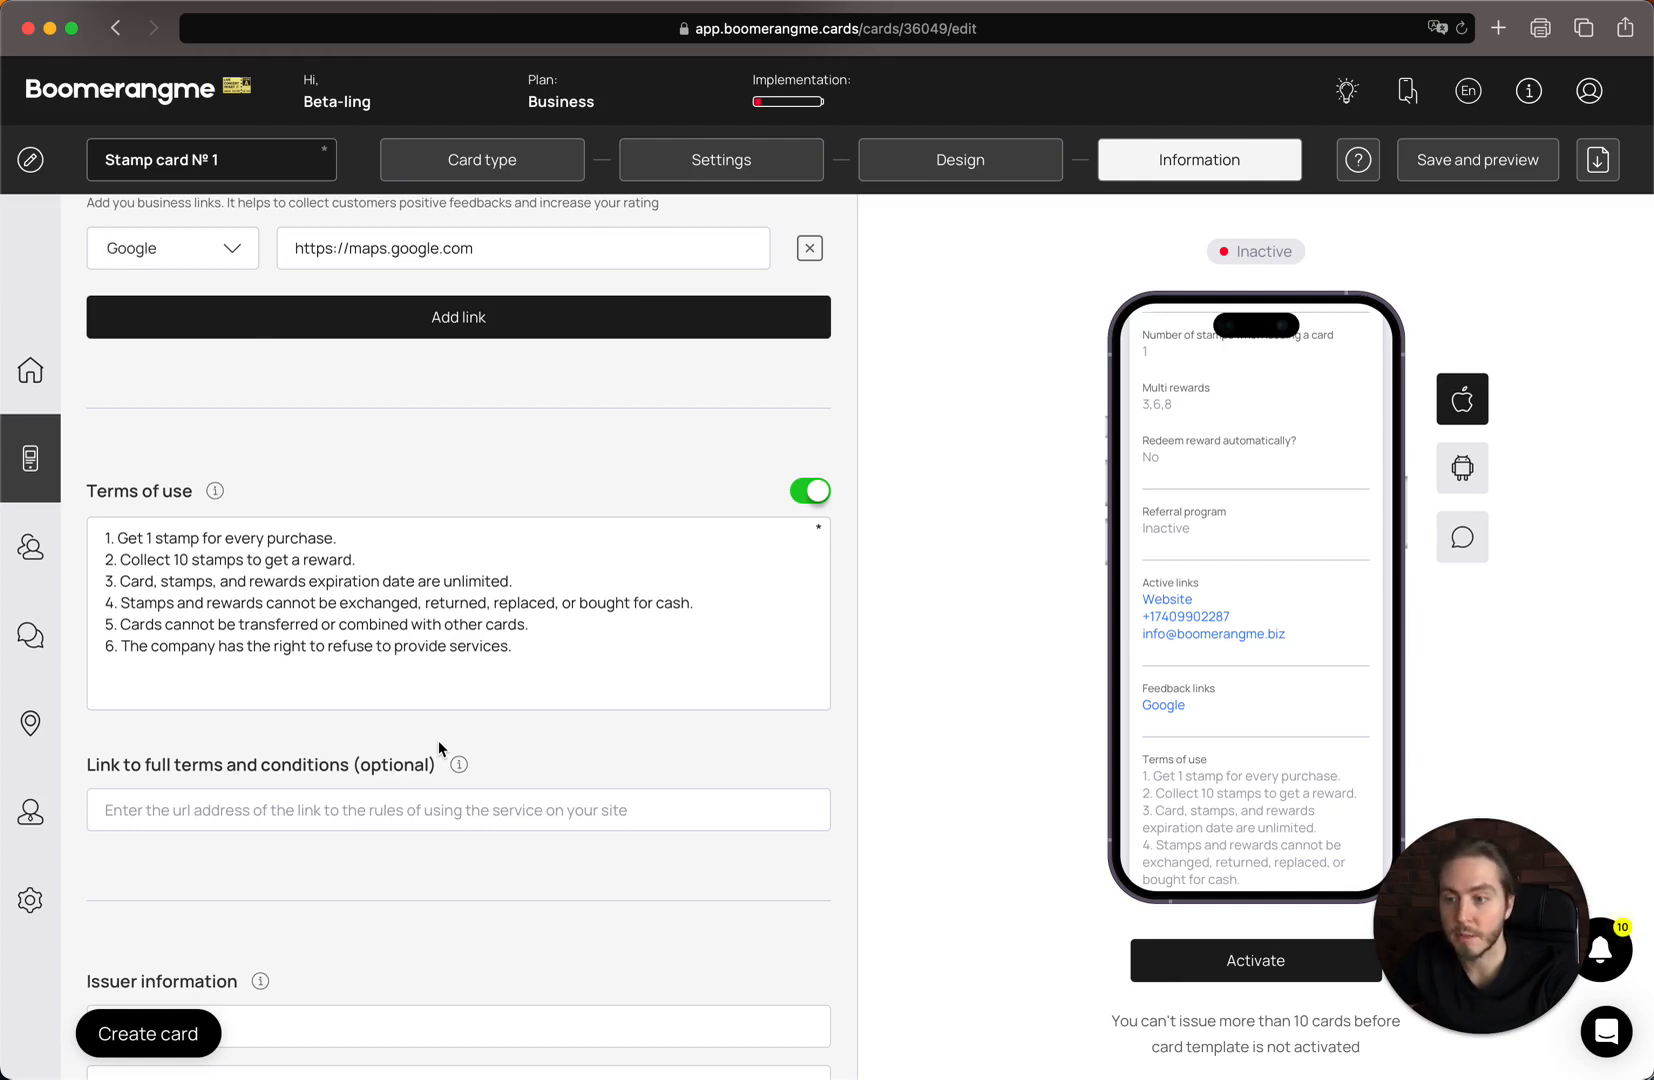
# Enter 'Boomerangme, Inc' as the issuer company name.
pyautogui.scroll(-2, 479, 660)
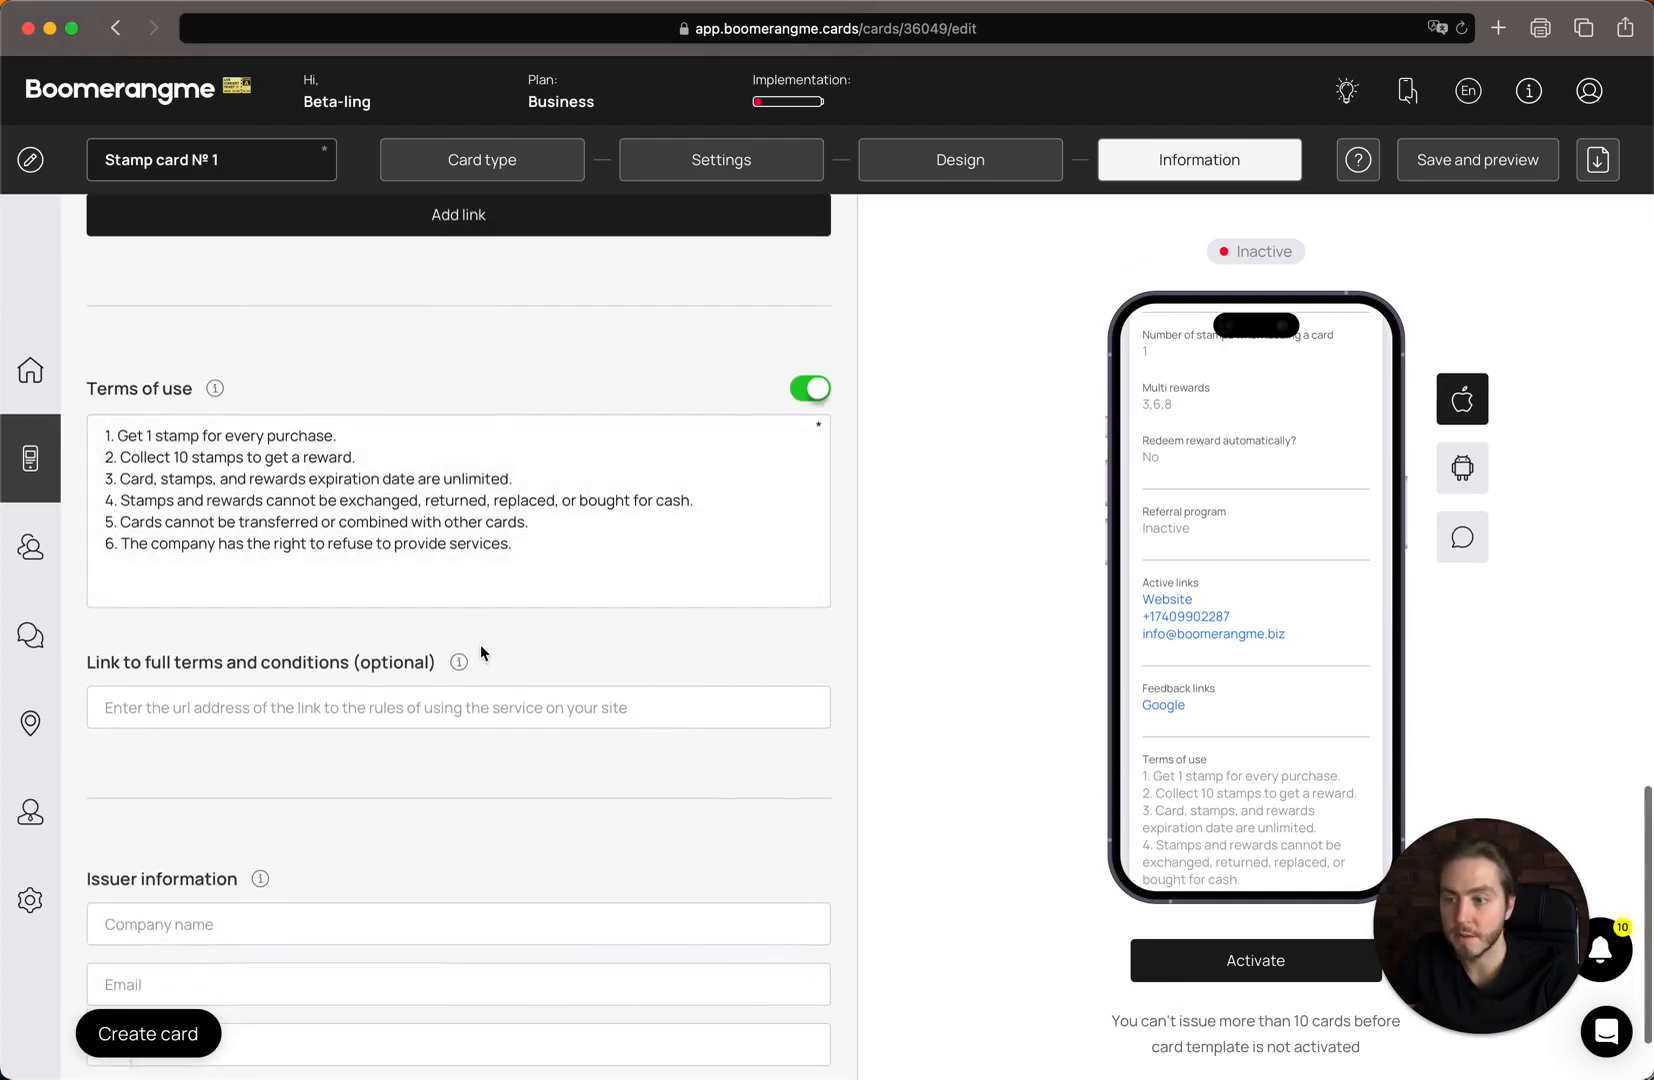
pyautogui.scroll(-1, 480, 652)
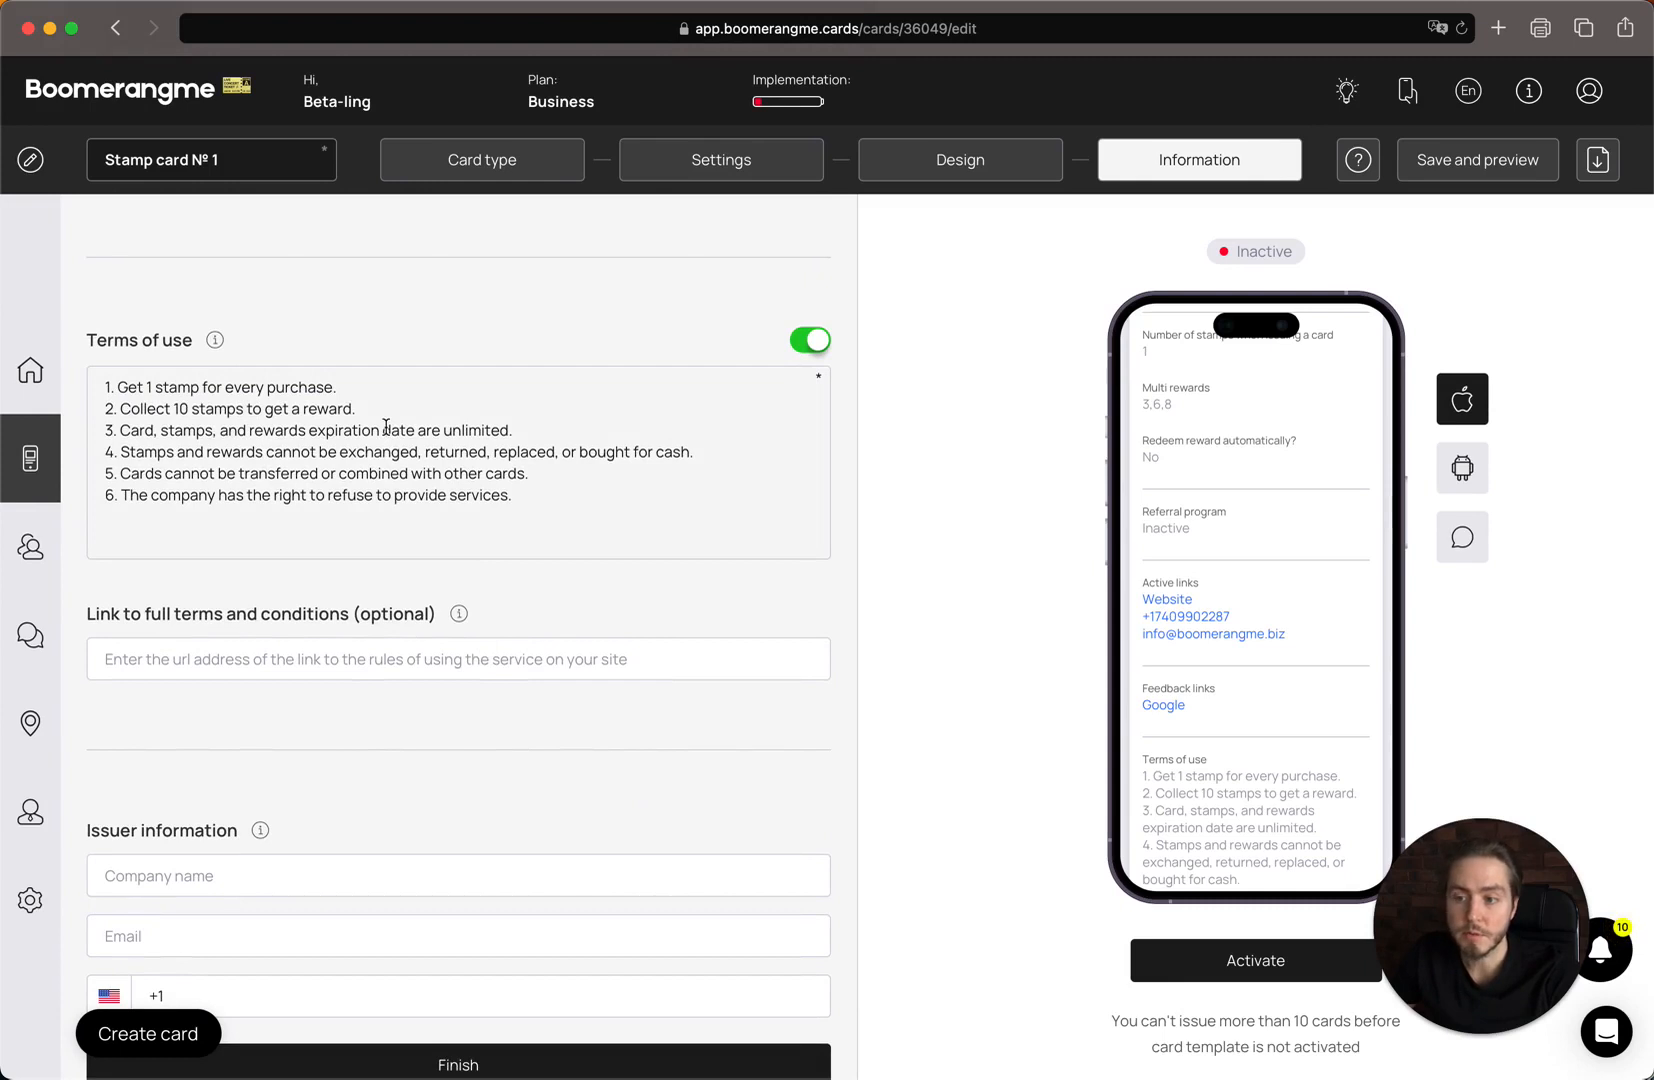
pyautogui.scroll(-1, 386, 426)
pyautogui.scroll(-1, 258, 547)
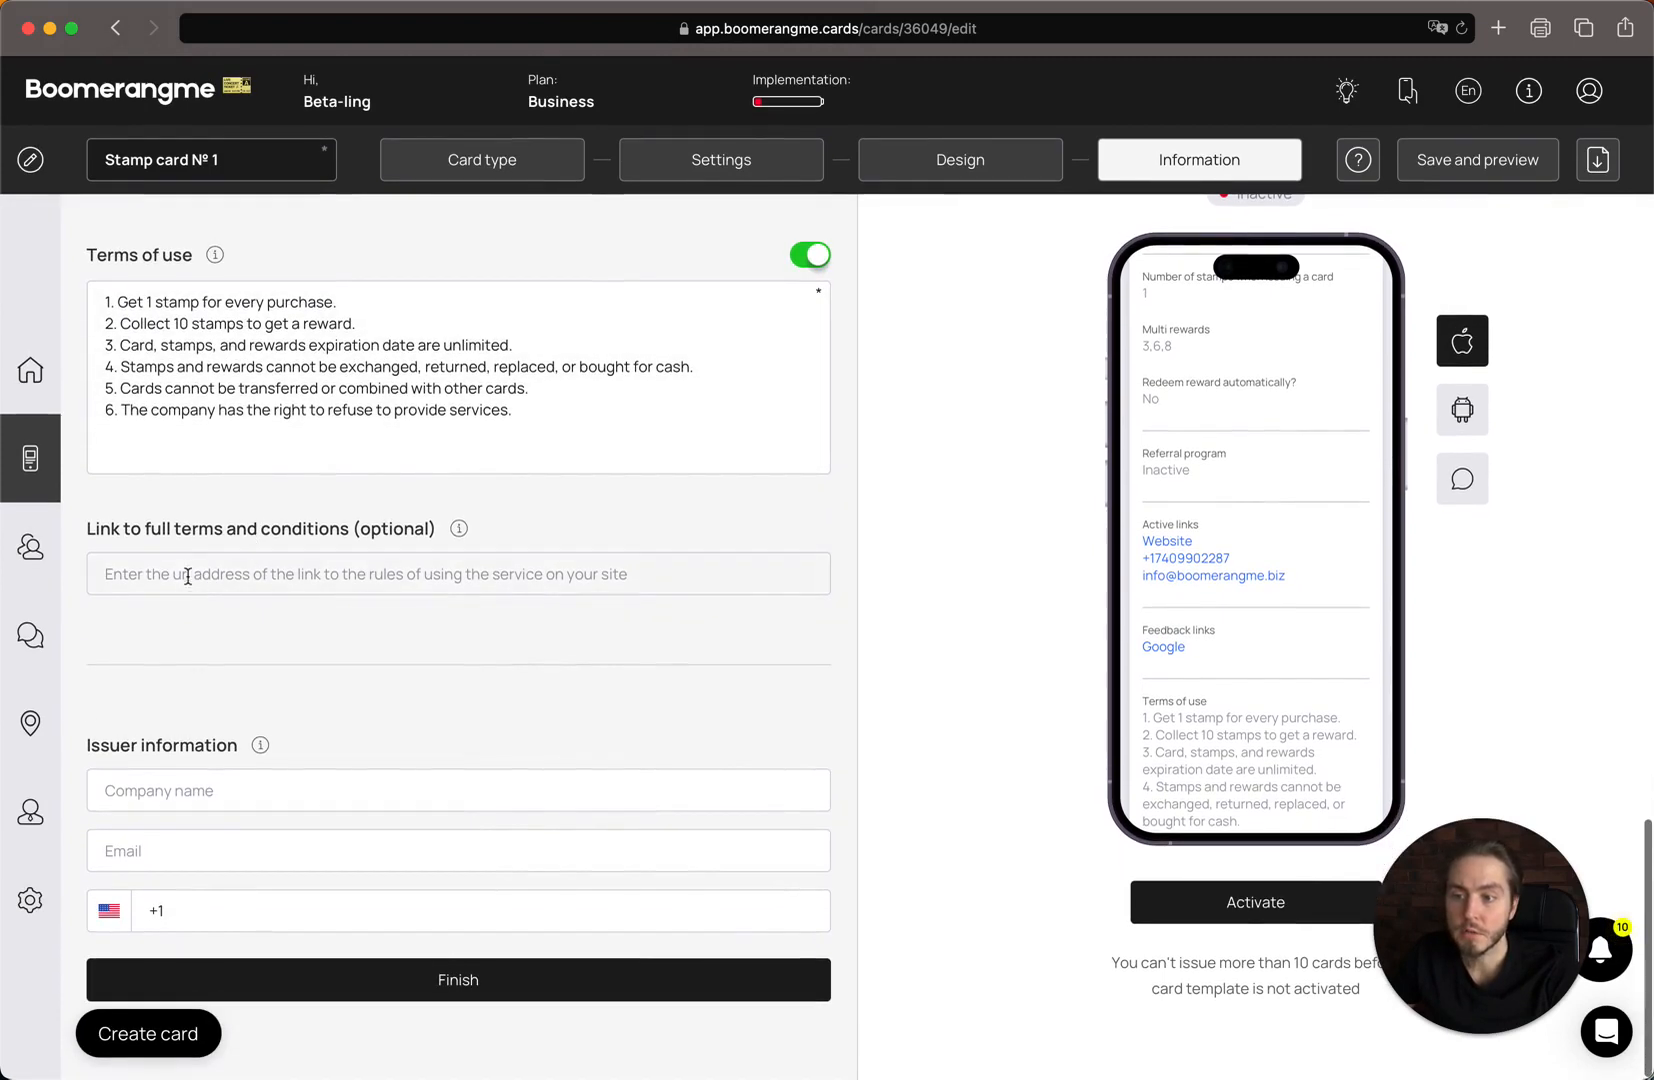
pyautogui.doubleClick(205, 531)
pyautogui.moveTo(205, 531); pyautogui.dragTo(432, 530)
pyautogui.click(371, 531)
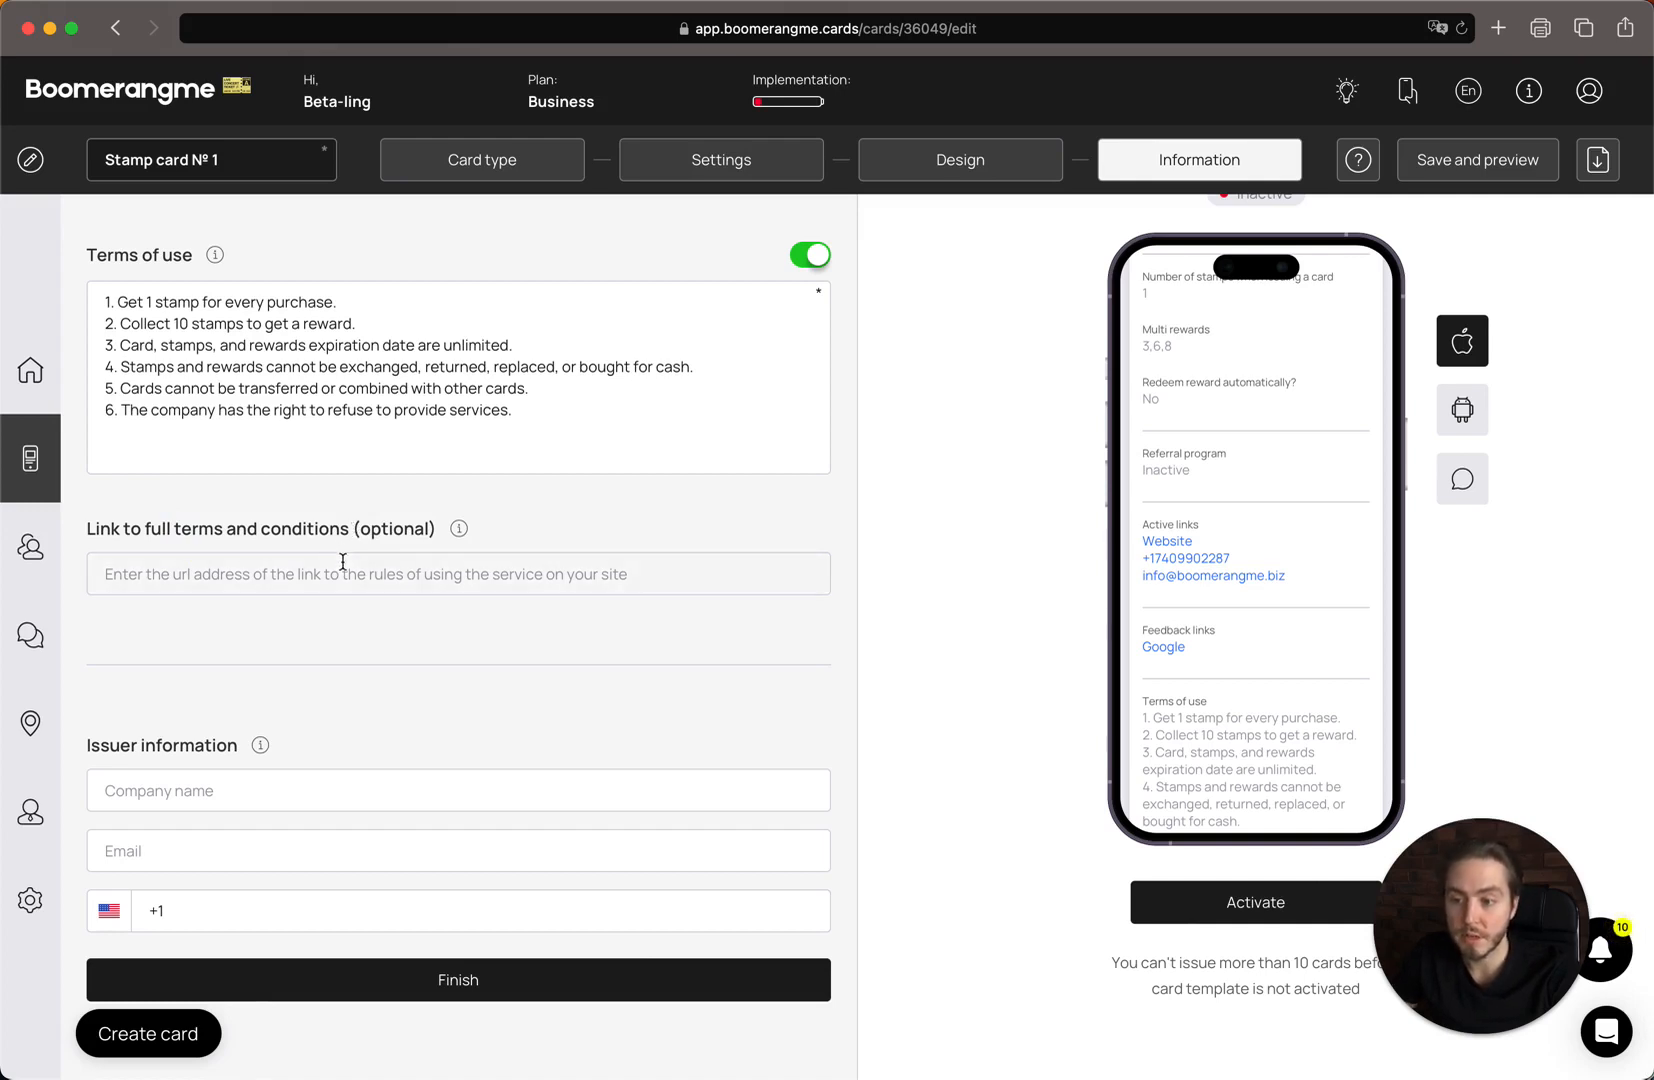
pyautogui.moveTo(90, 748); pyautogui.dragTo(285, 749)
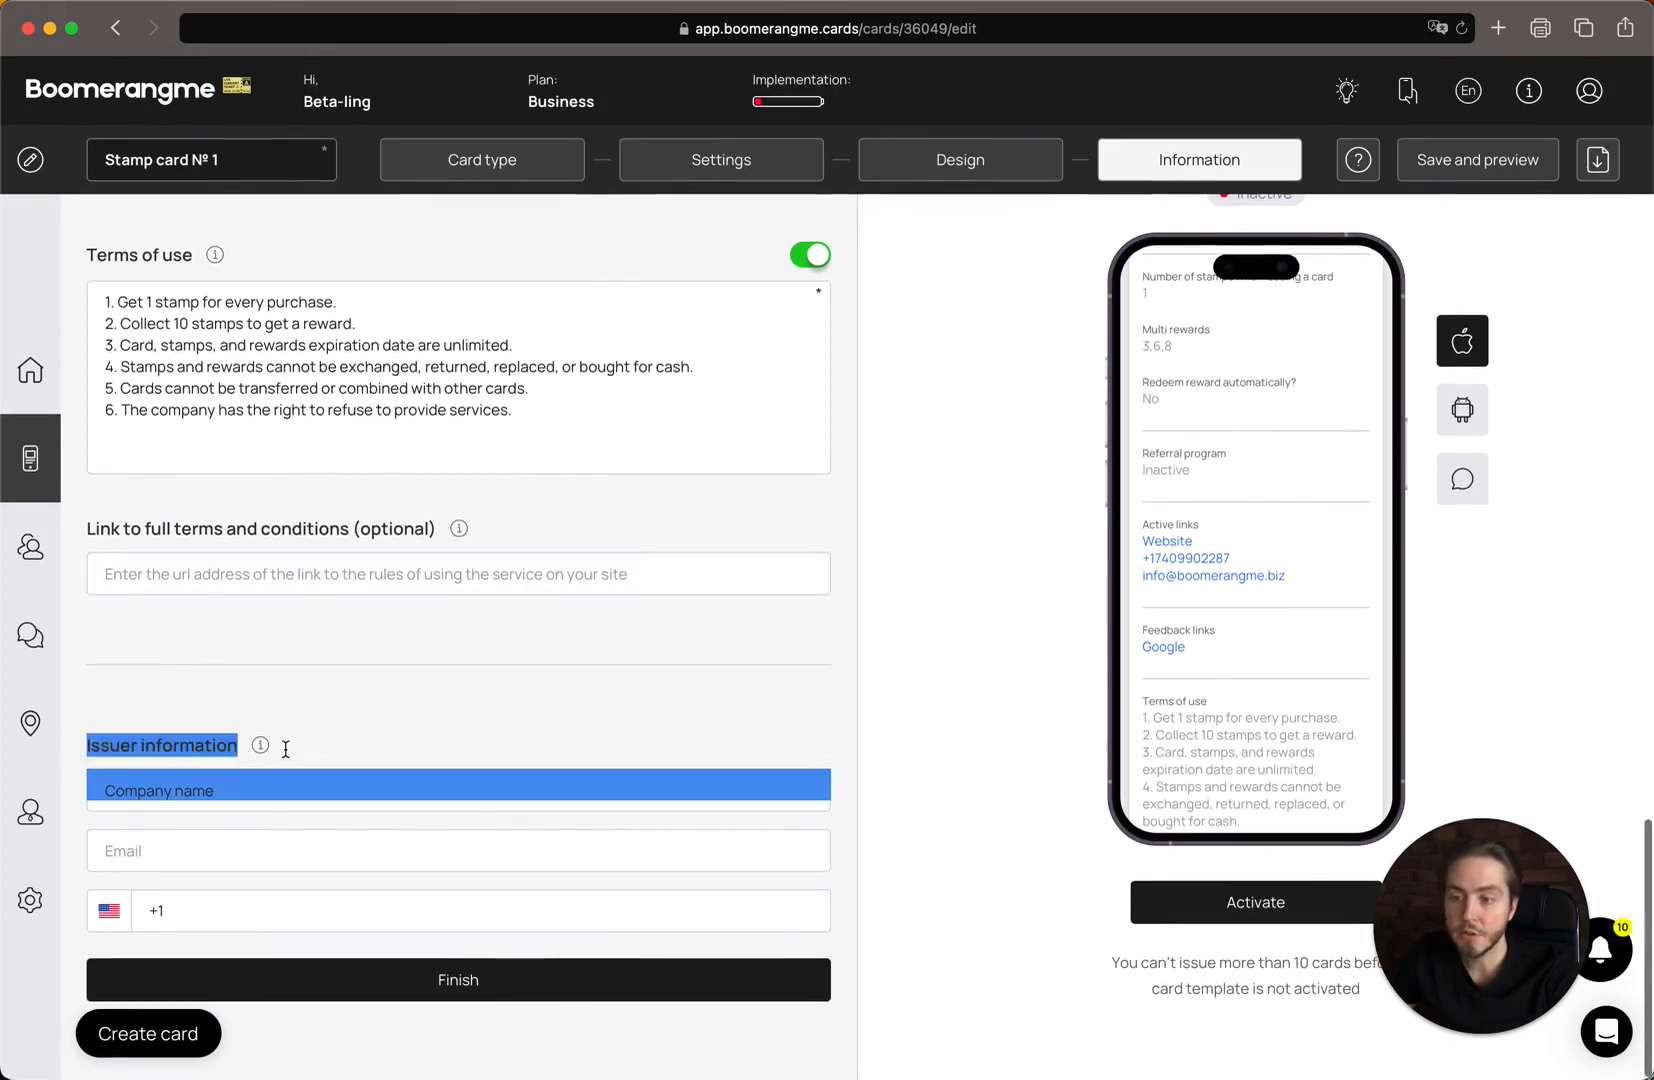
pyautogui.click(277, 743)
pyautogui.click(240, 800)
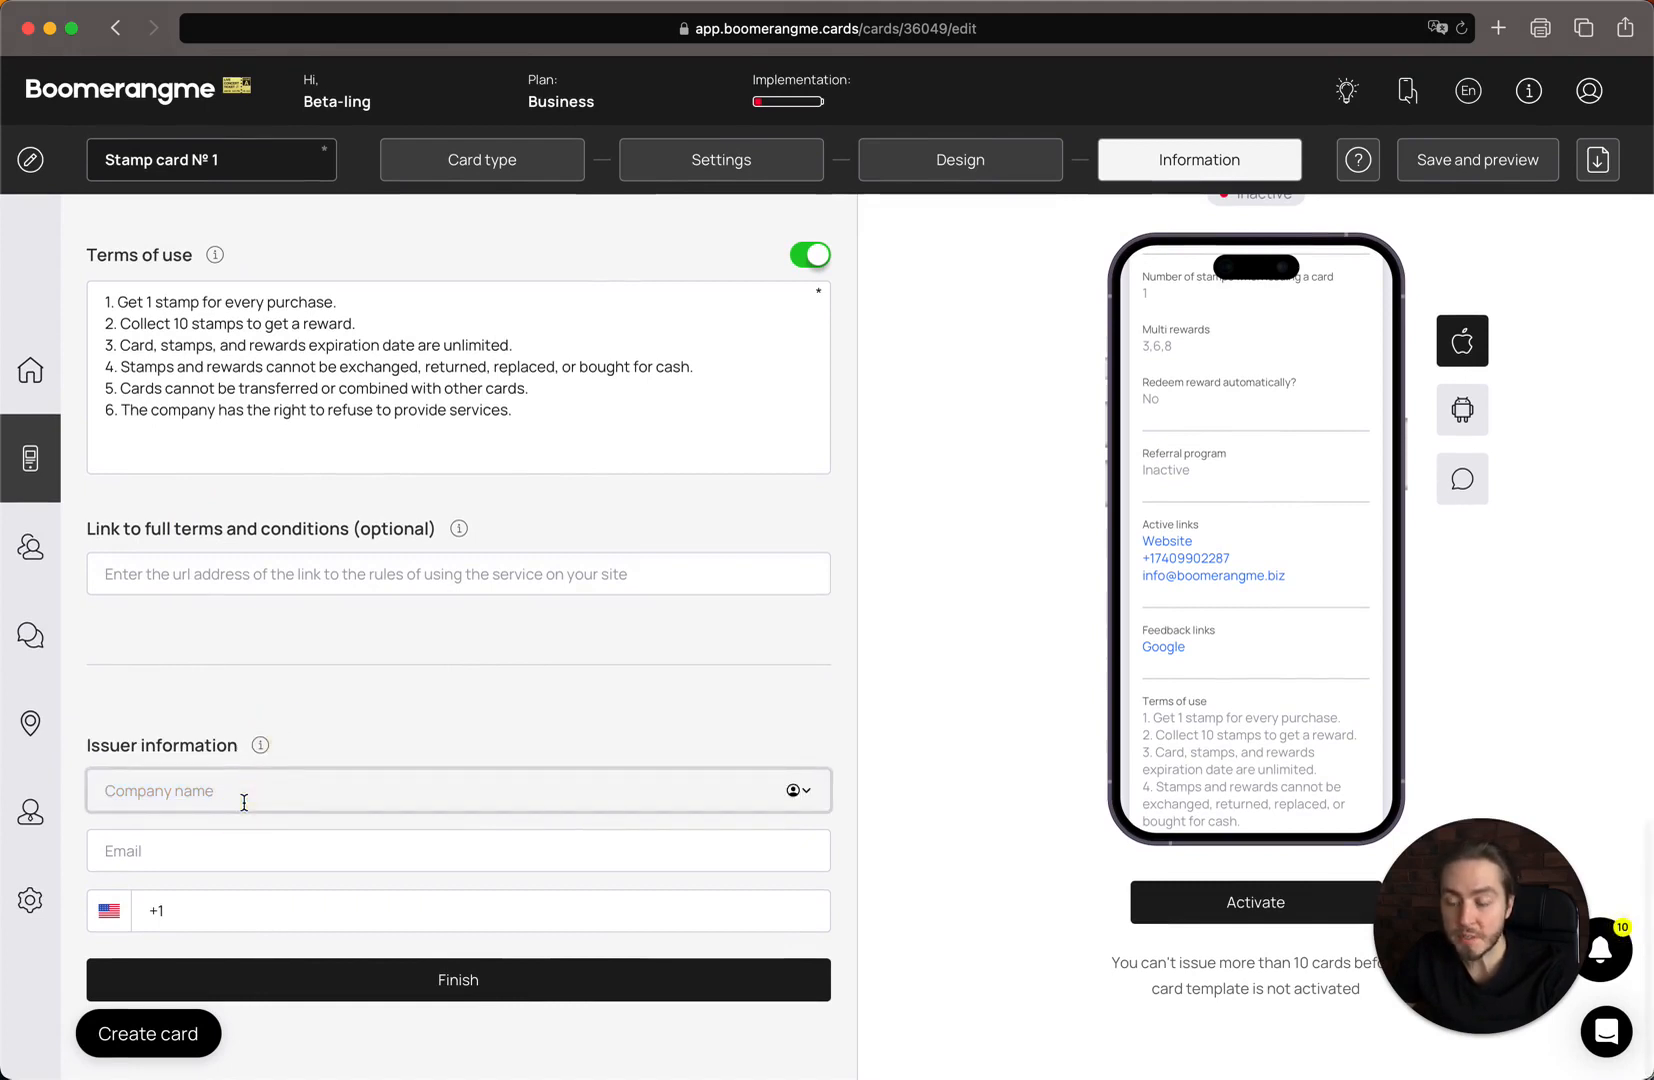
pyautogui.write('Boomerang')
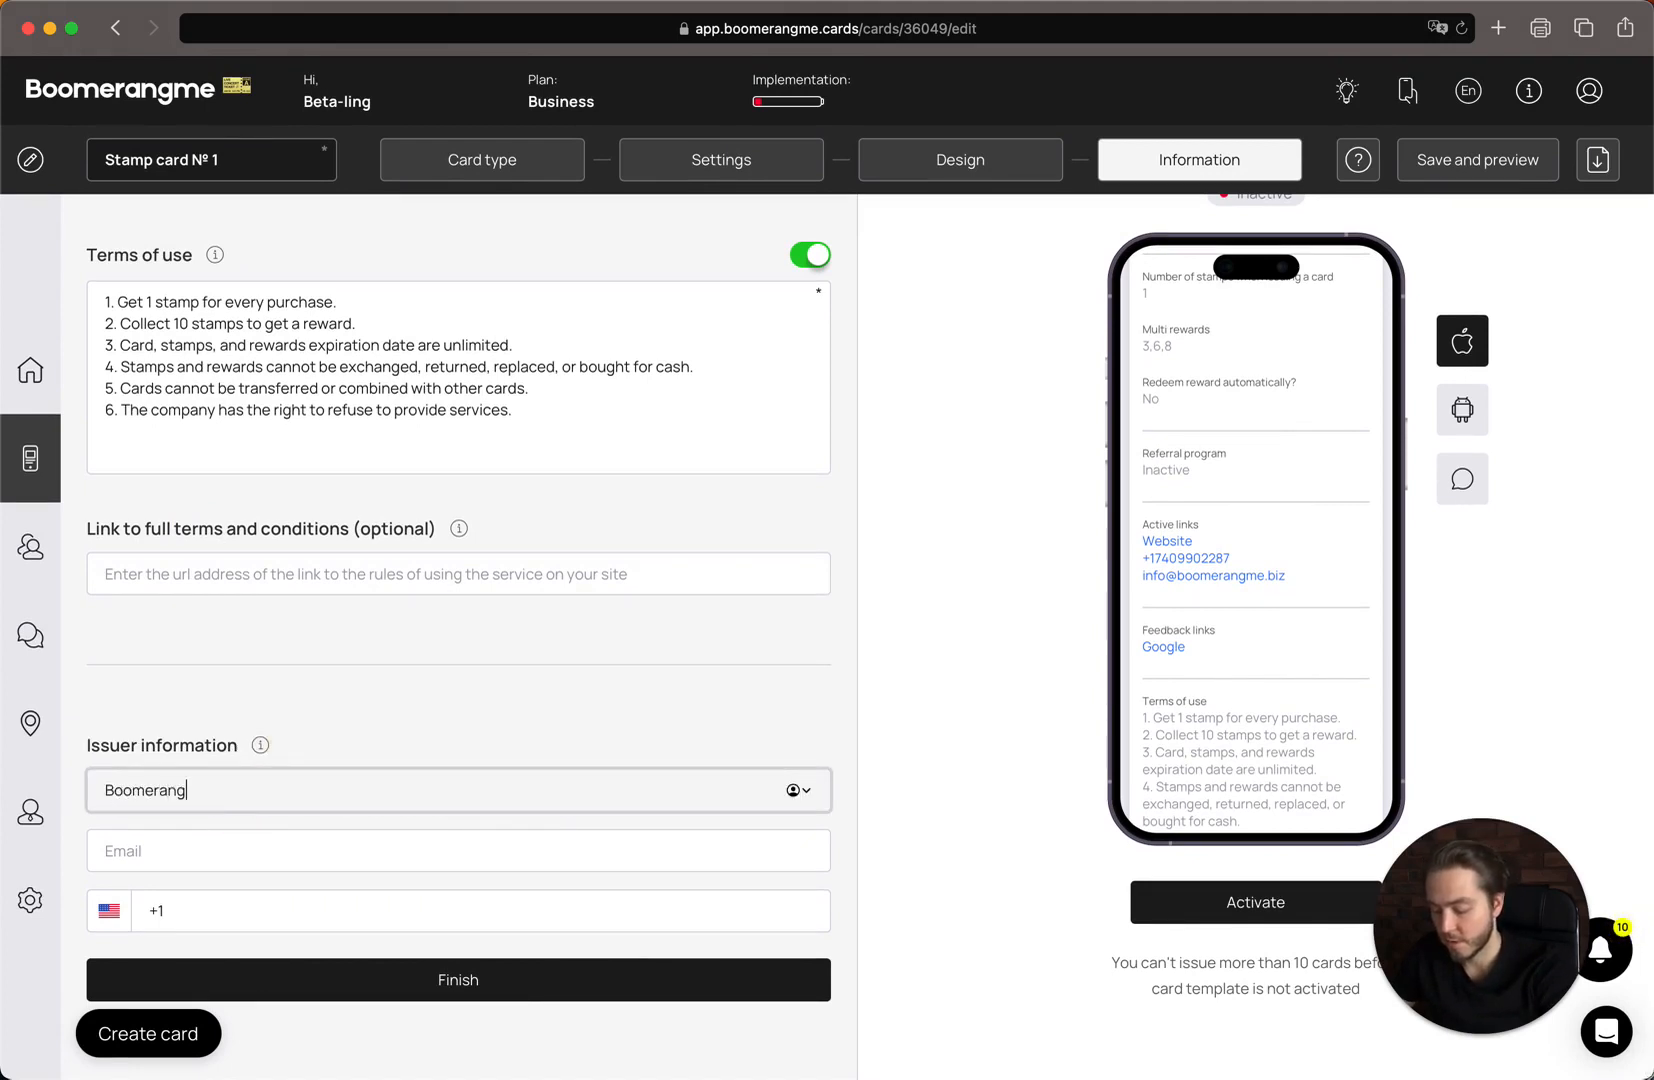
pyautogui.write('me, Inc')
# Fill in the issuer's company e-mail address and phone number.
pyautogui.scroll(-2, 1202, 587)
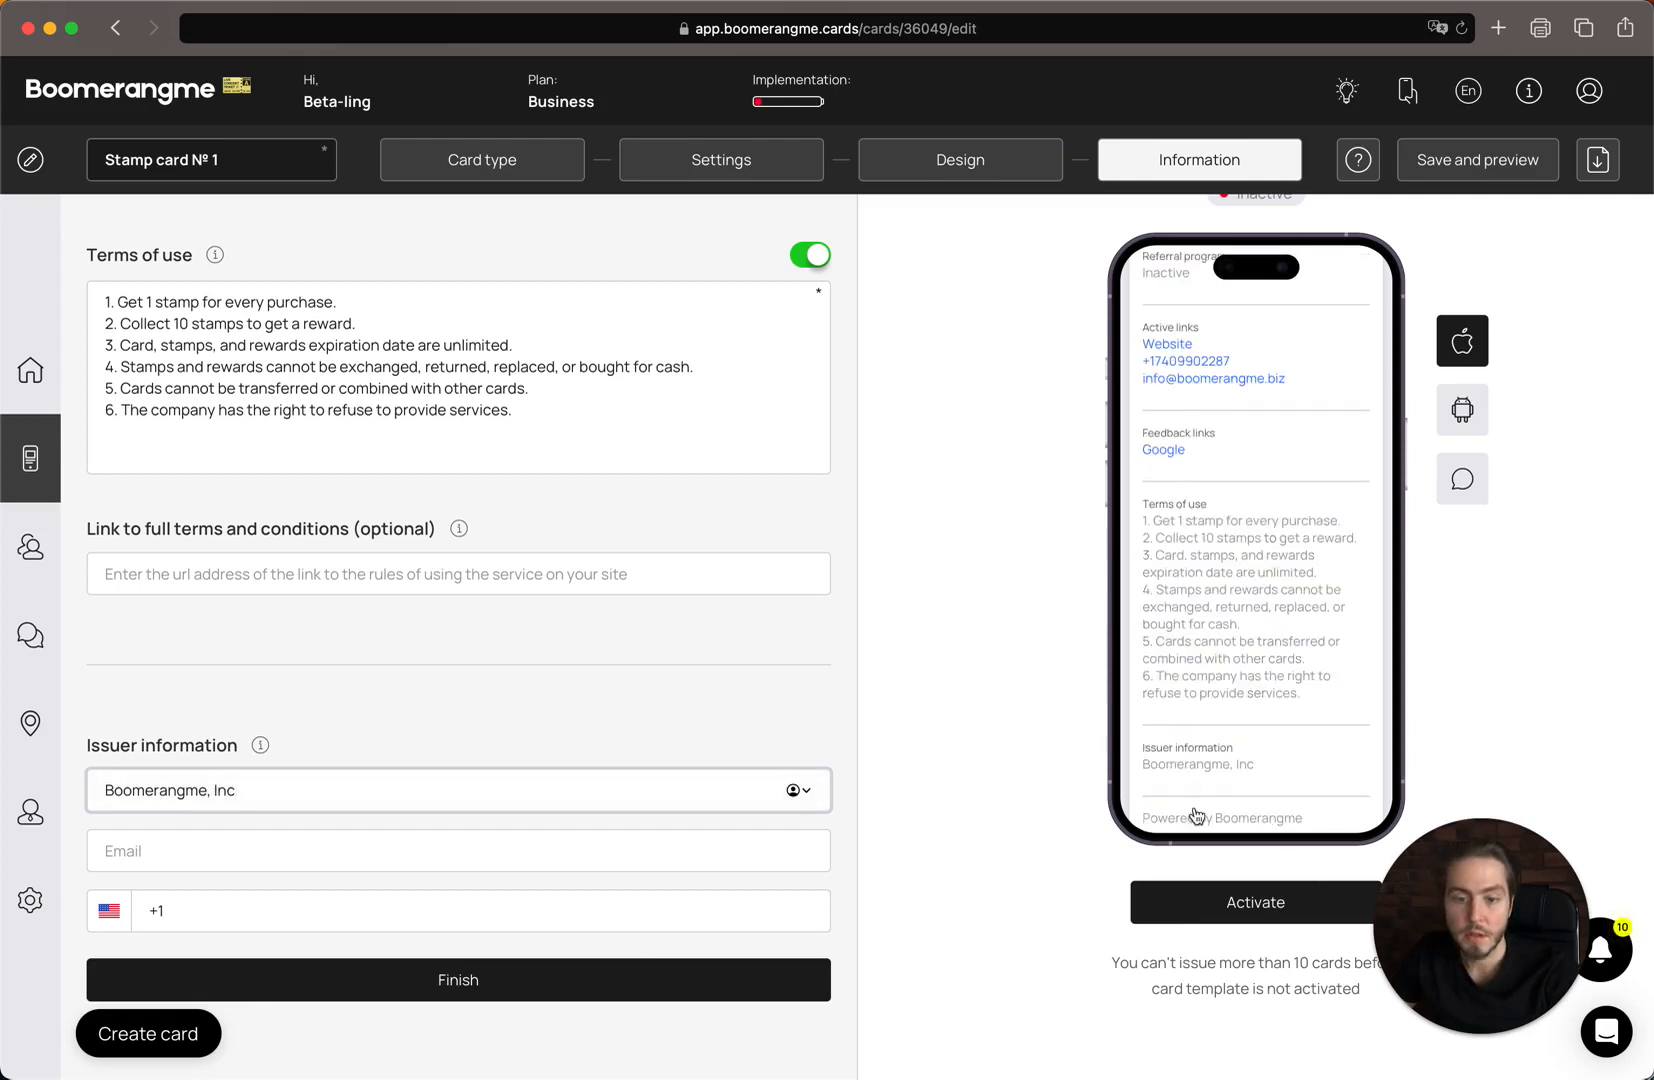
pyautogui.scroll(-1, 1344, 757)
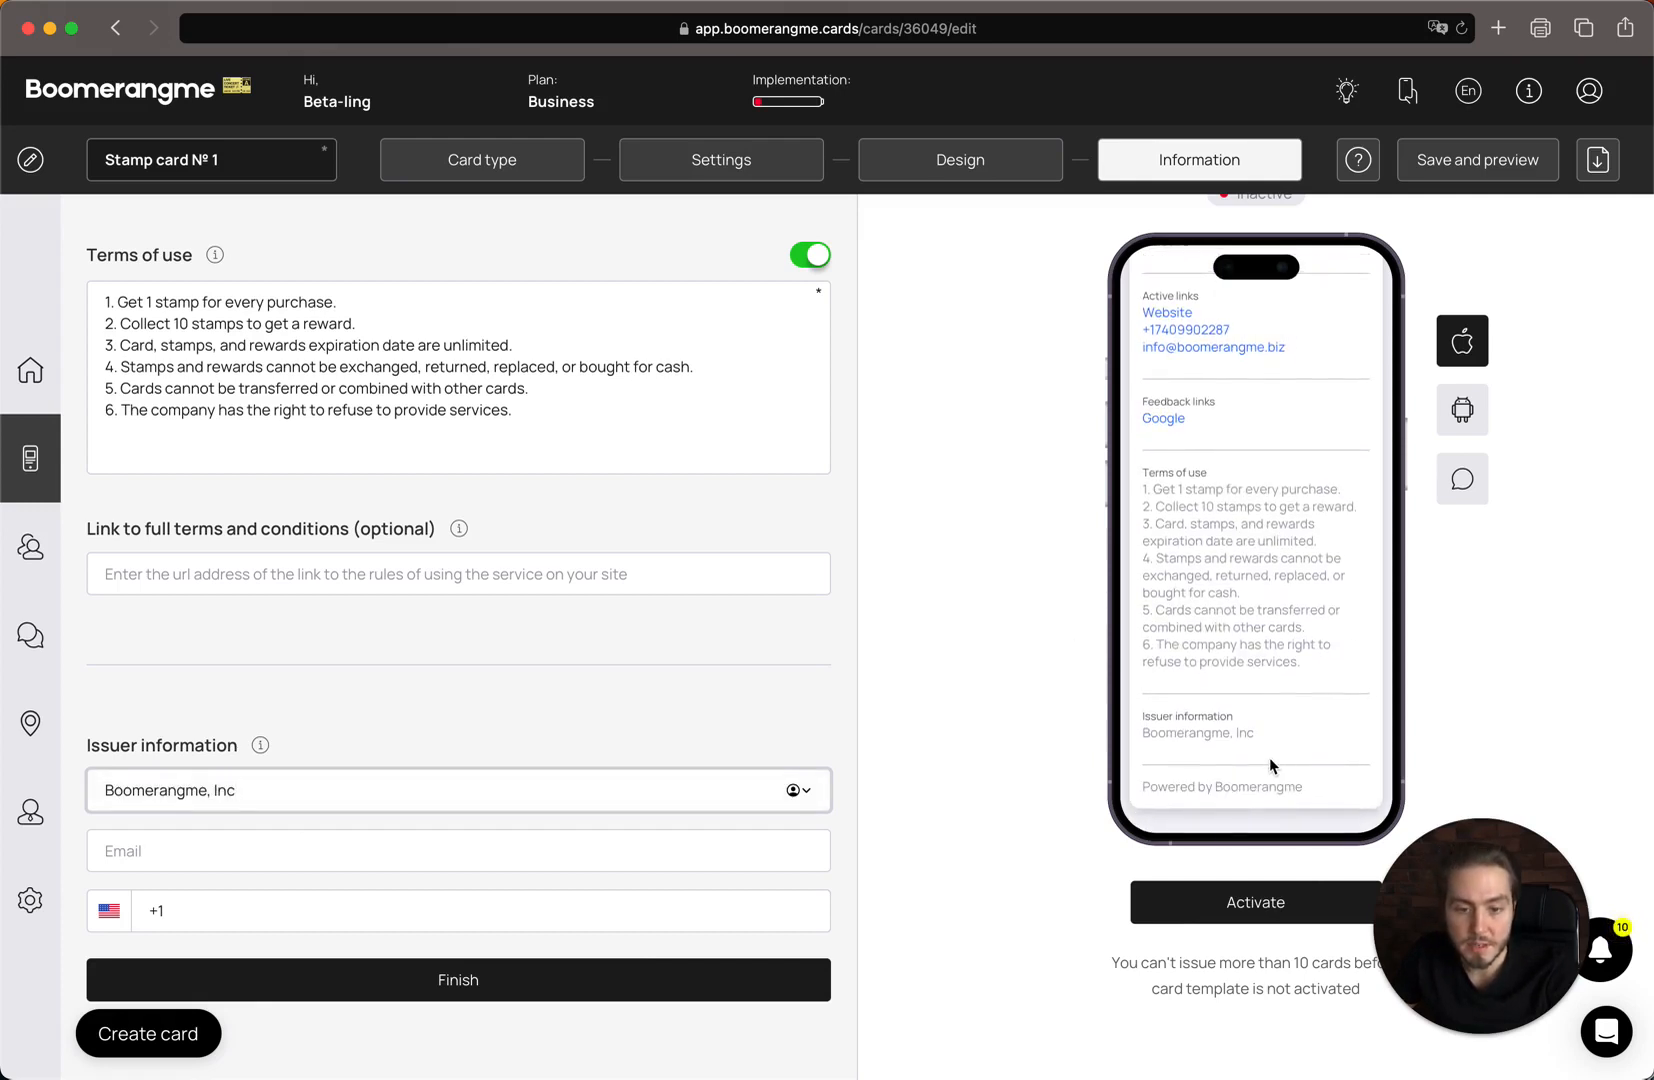
pyautogui.click(330, 840)
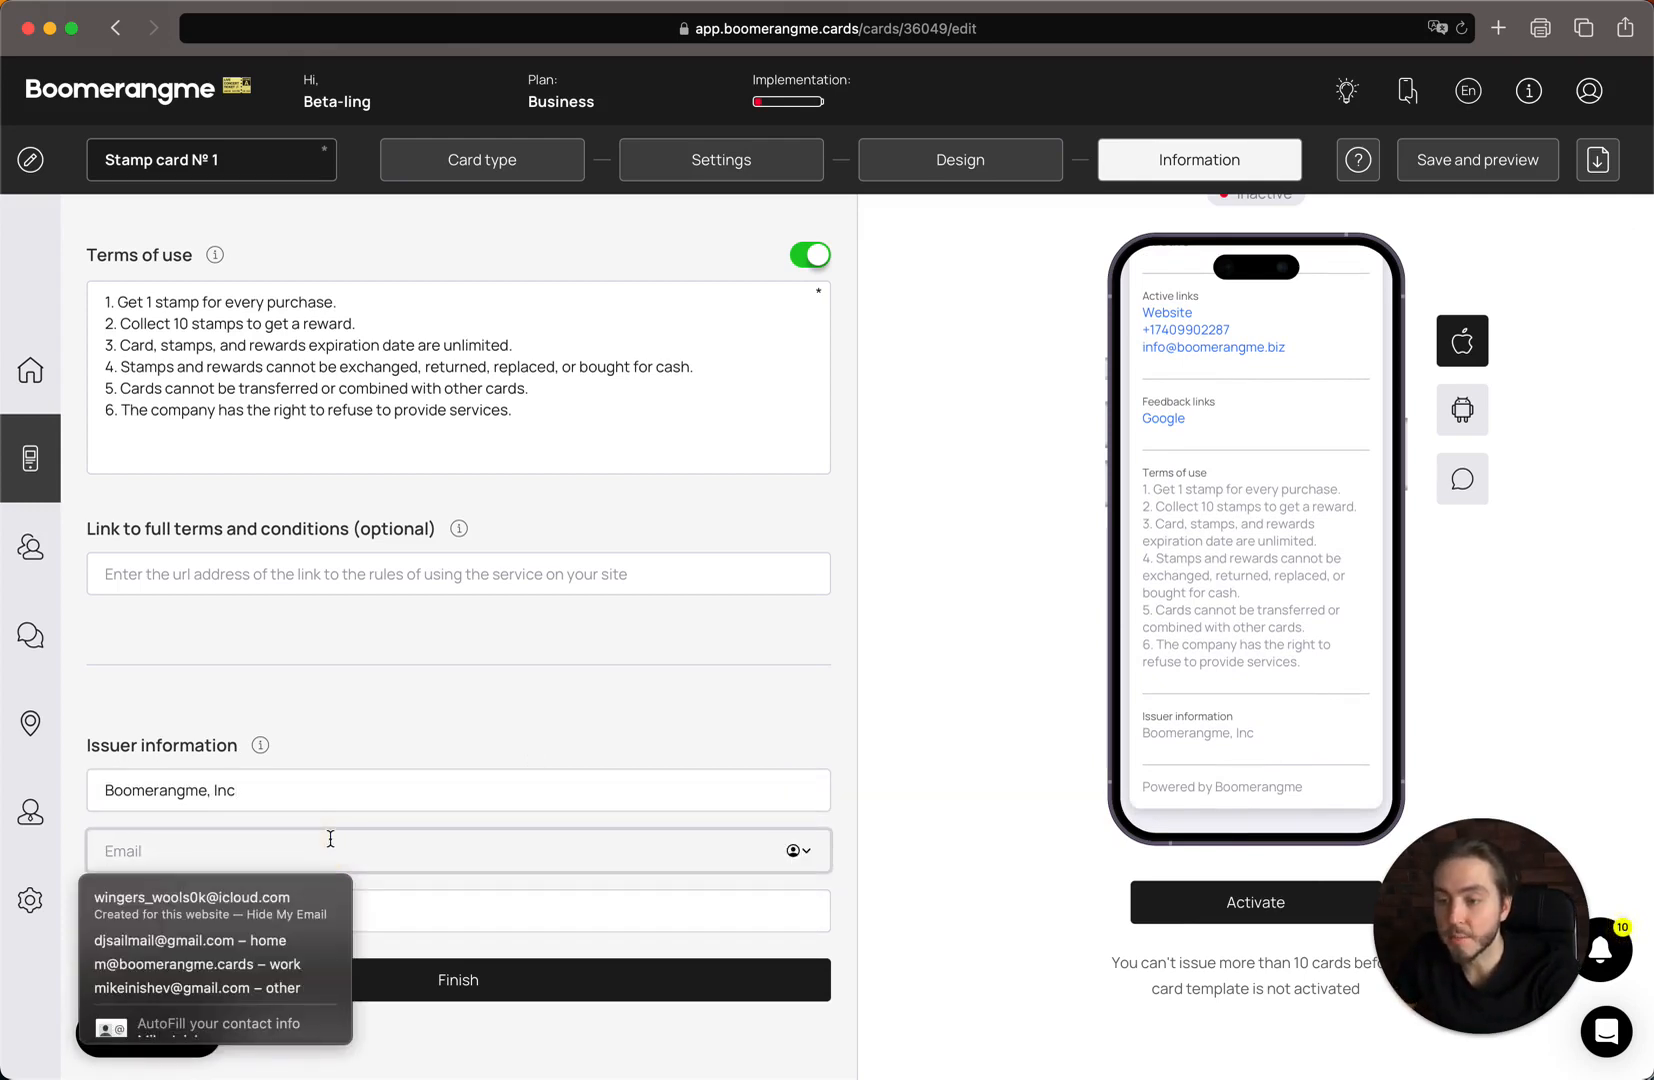
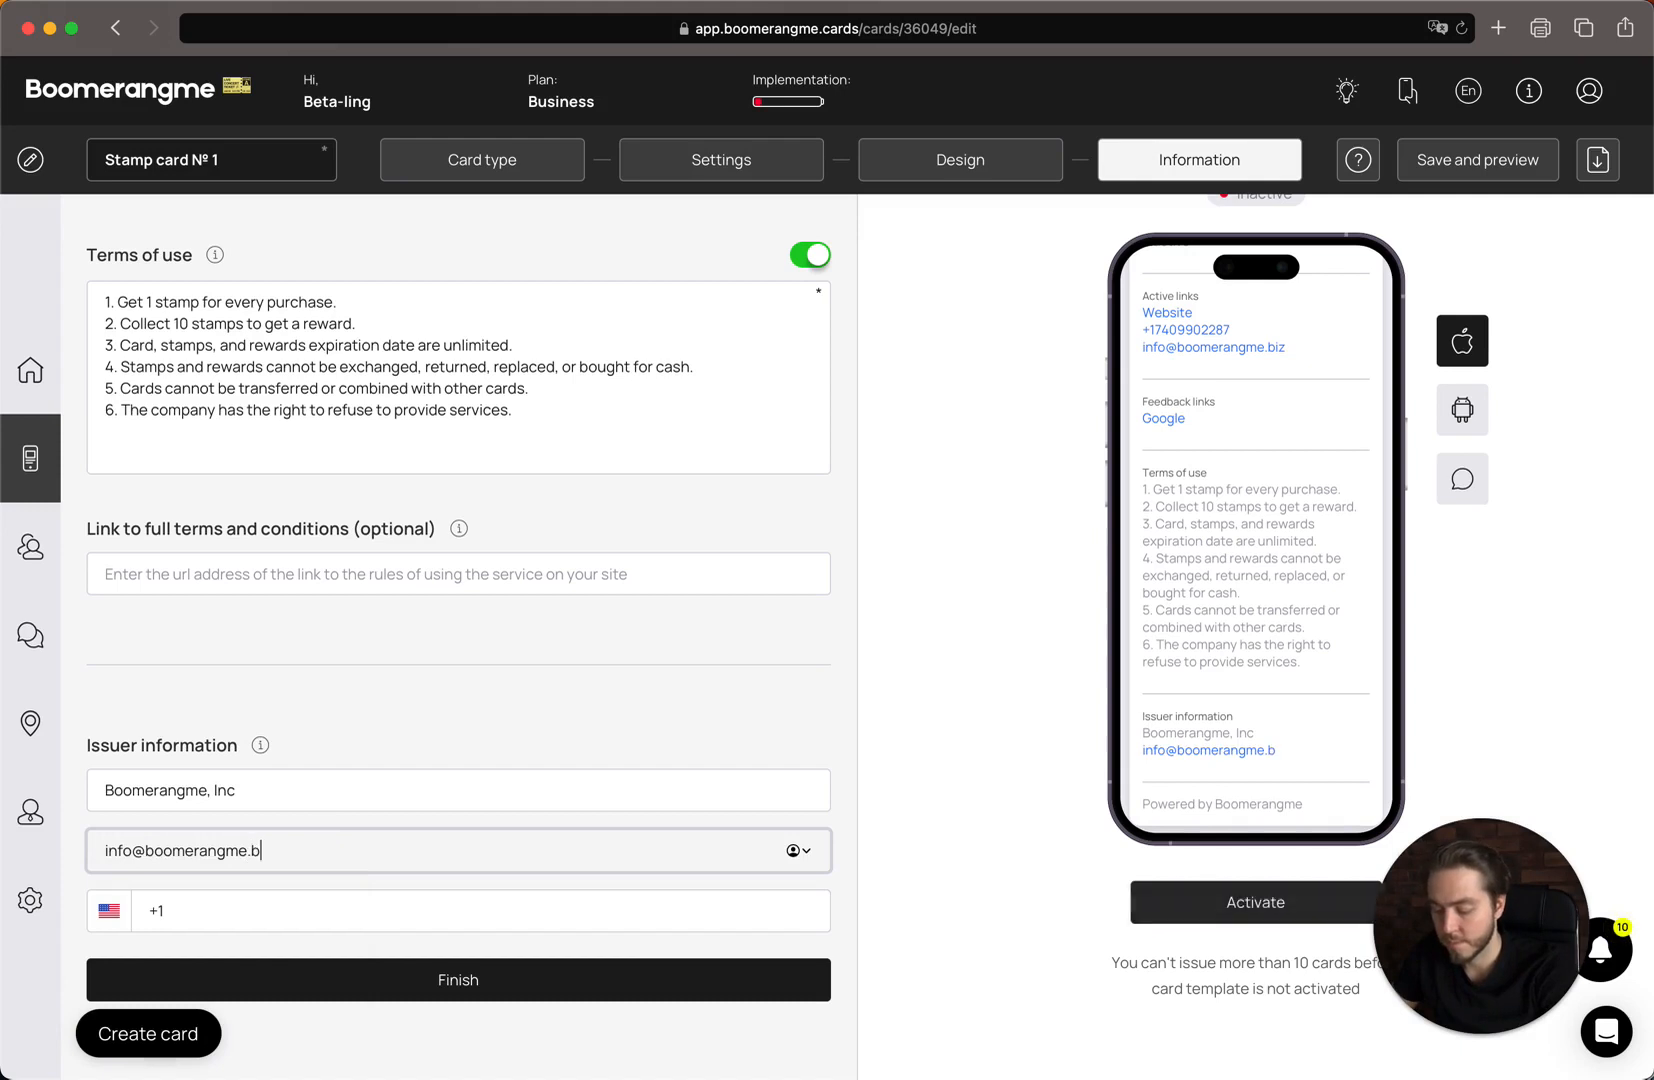
pyautogui.press('Tab')
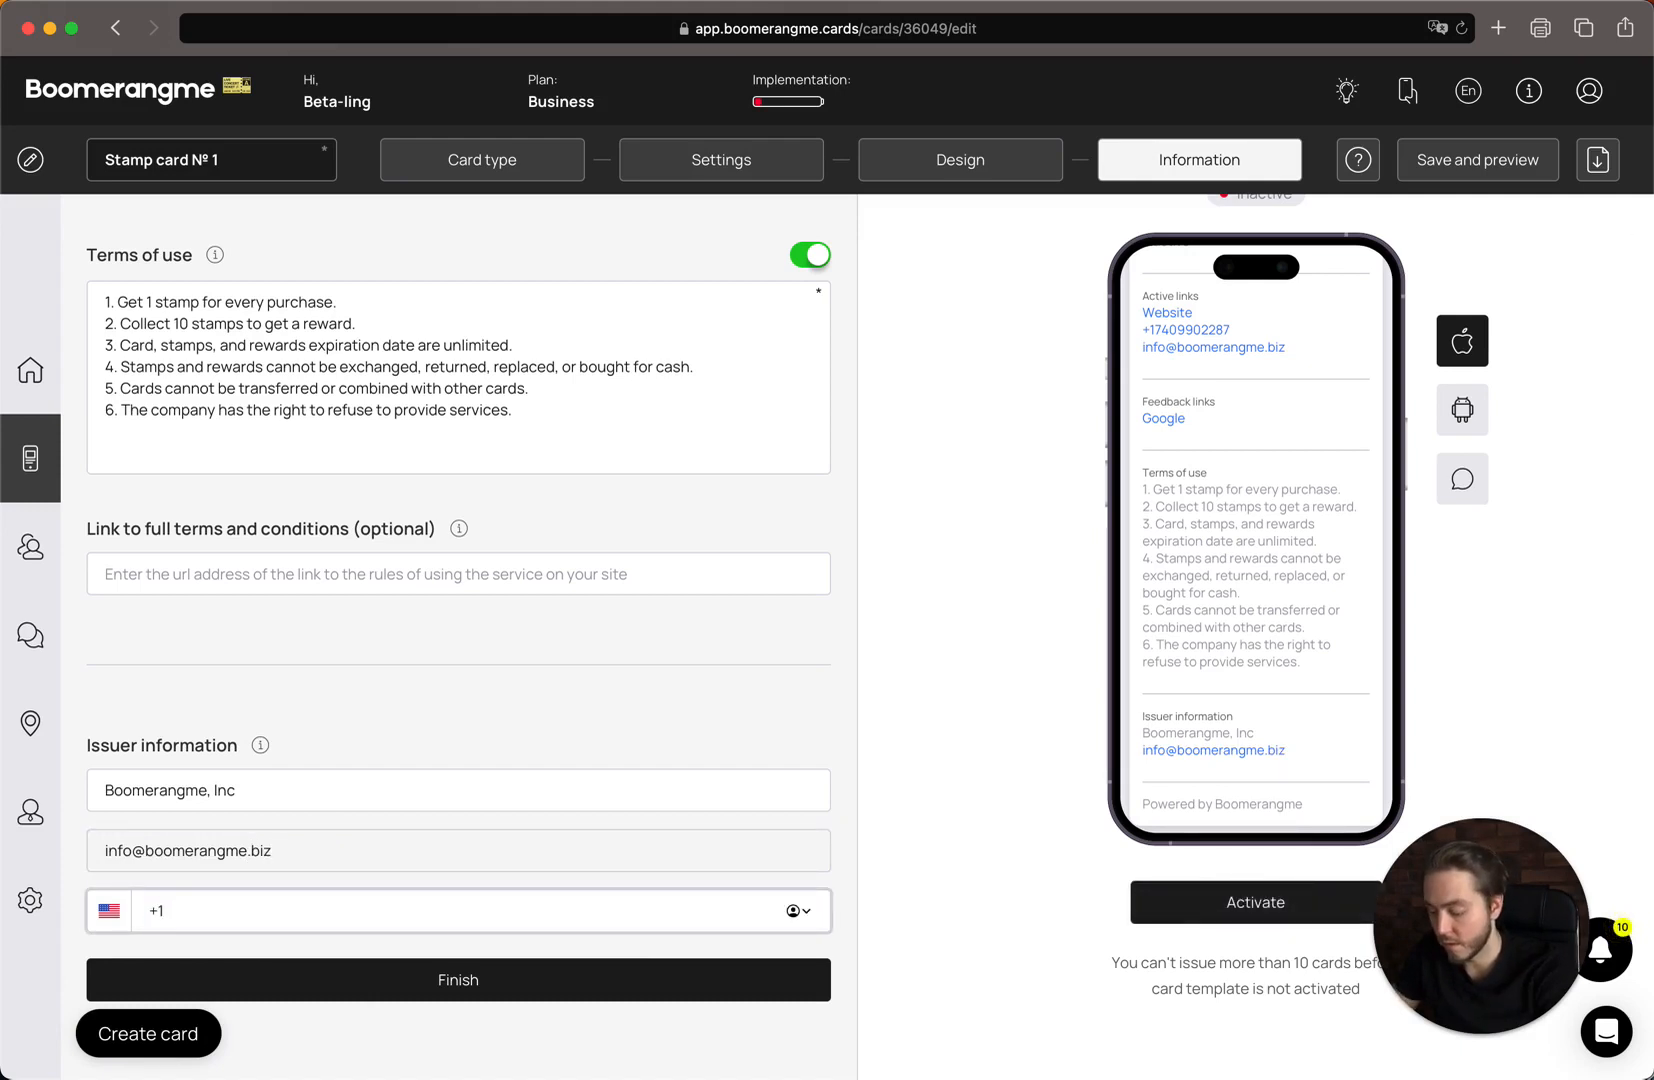
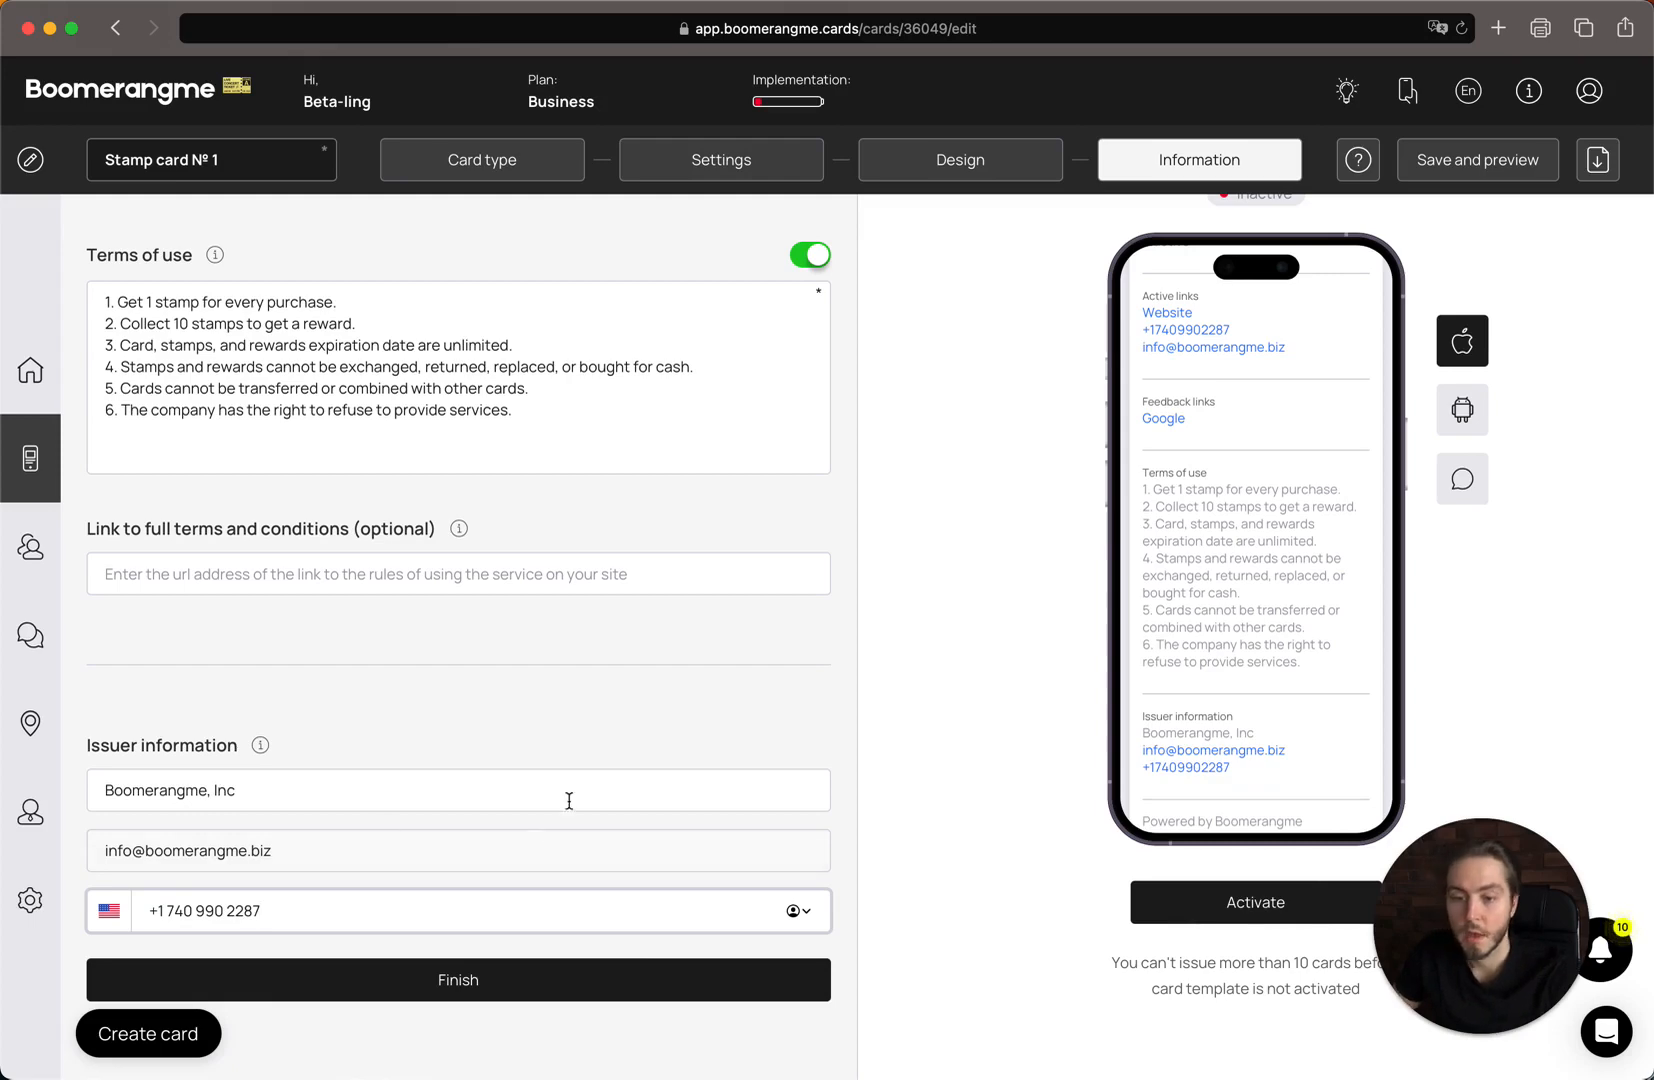
pyautogui.click(837, 634)
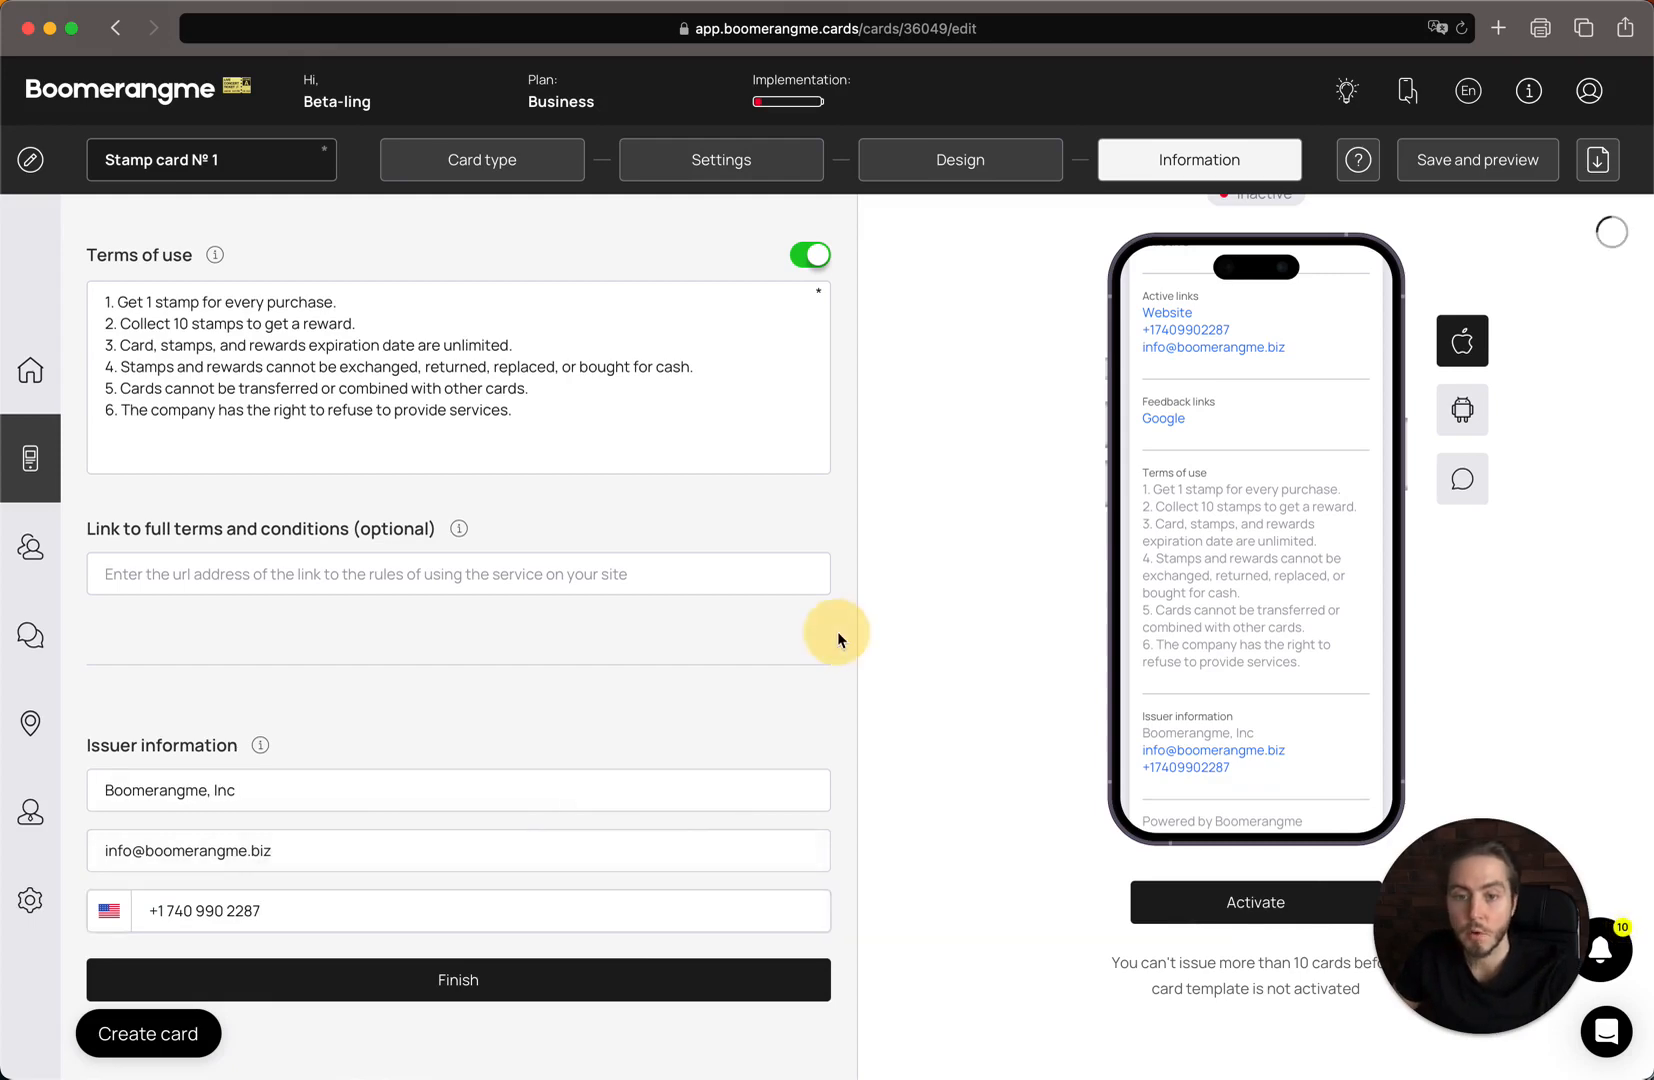
# Save the card with Finish to reach its QR-code Preview.
pyautogui.scroll(10, 837, 631)
pyautogui.scroll(-10, 837, 631)
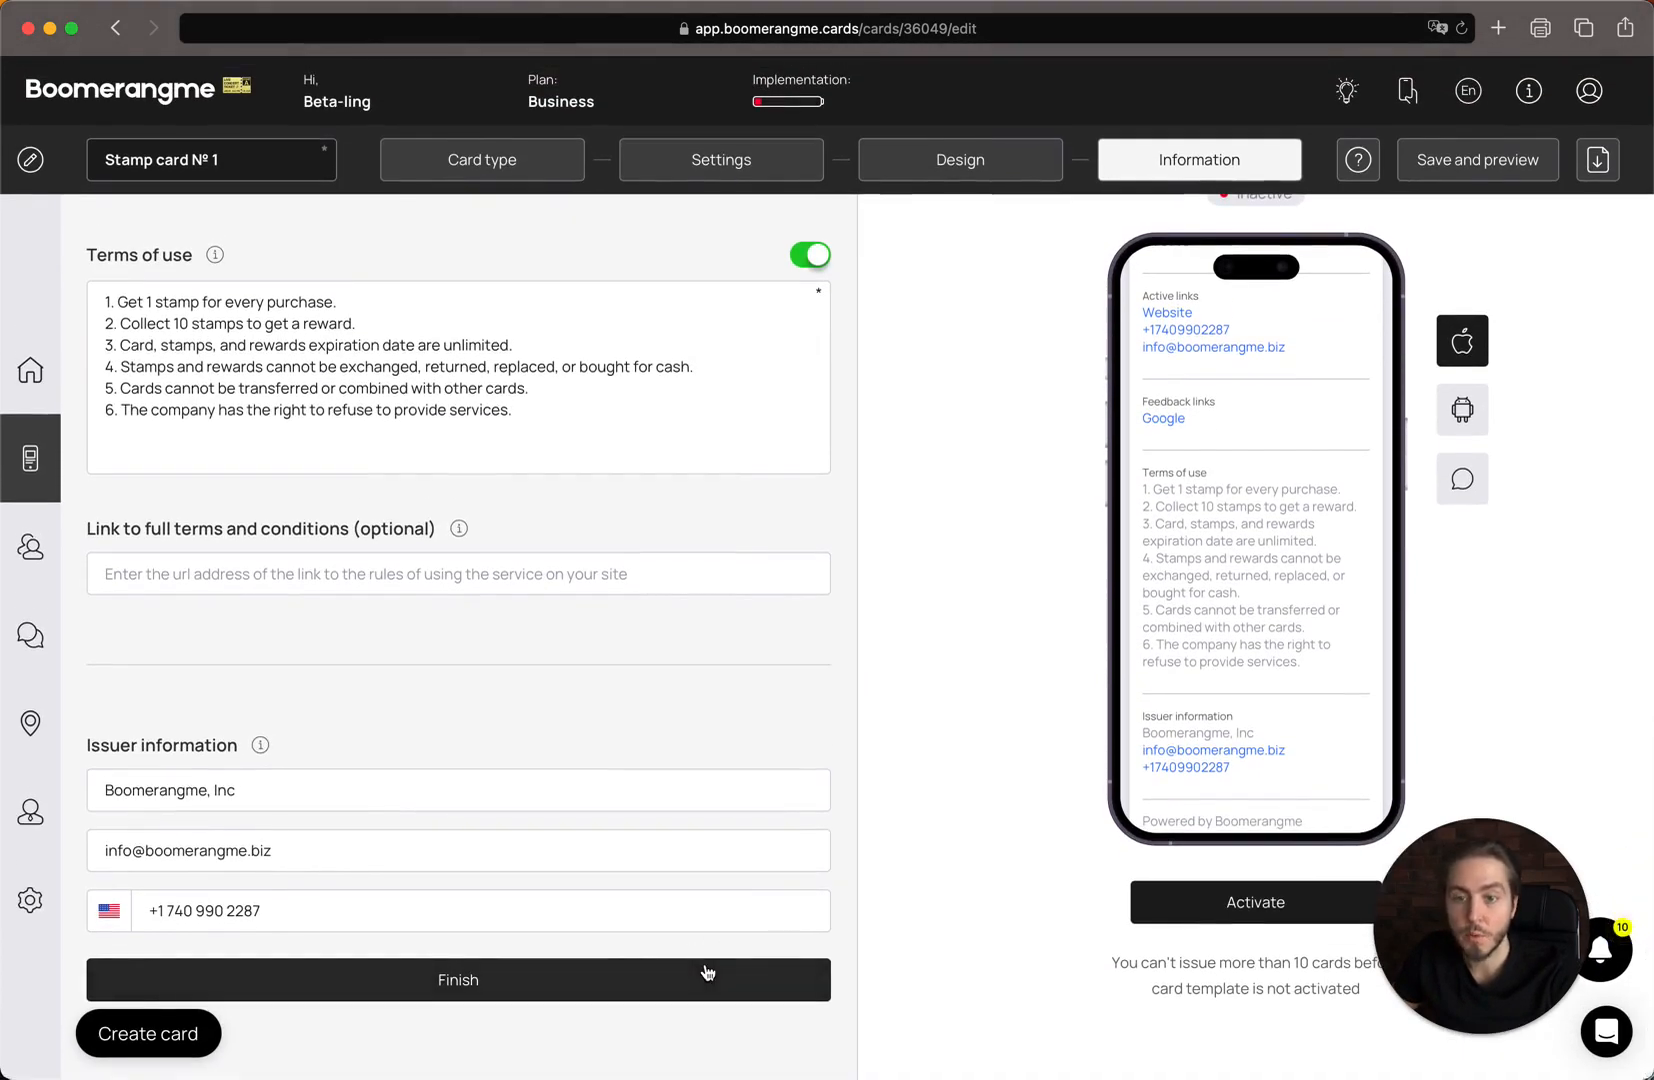
pyautogui.click(706, 972)
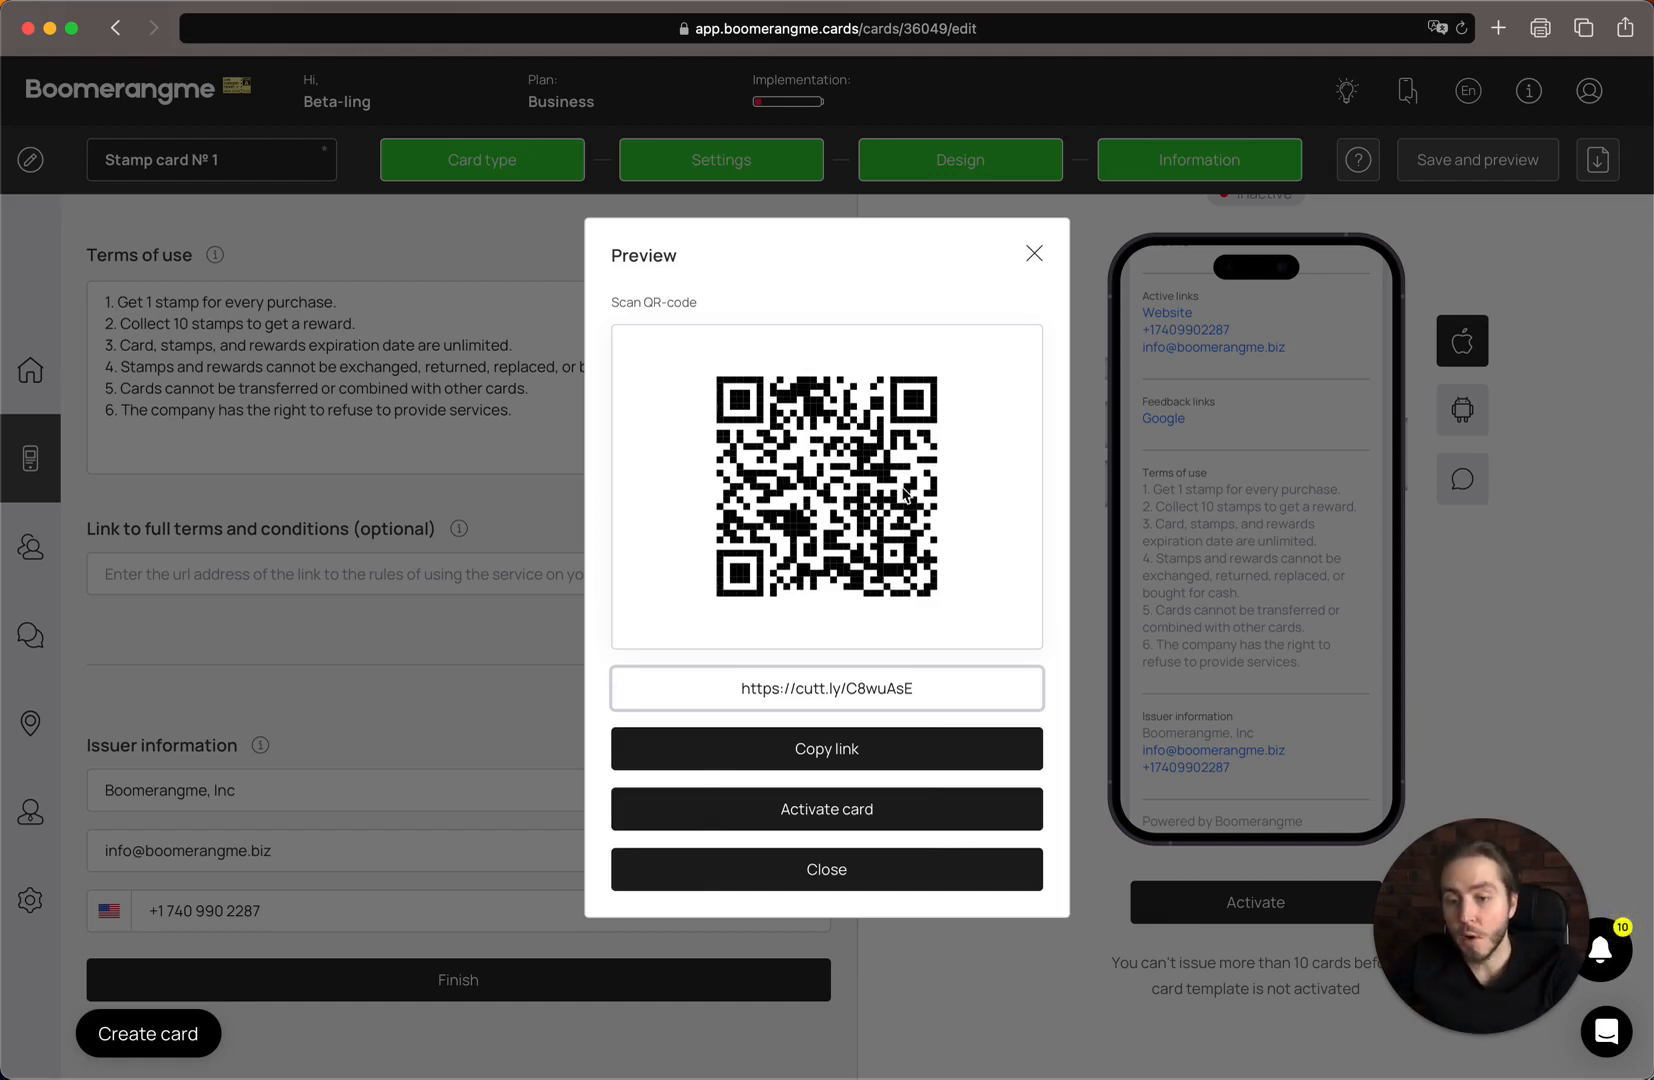
# Close the QR preview, review the Design, Settings and Information steps, then save and preview again.
pyautogui.click(845, 878)
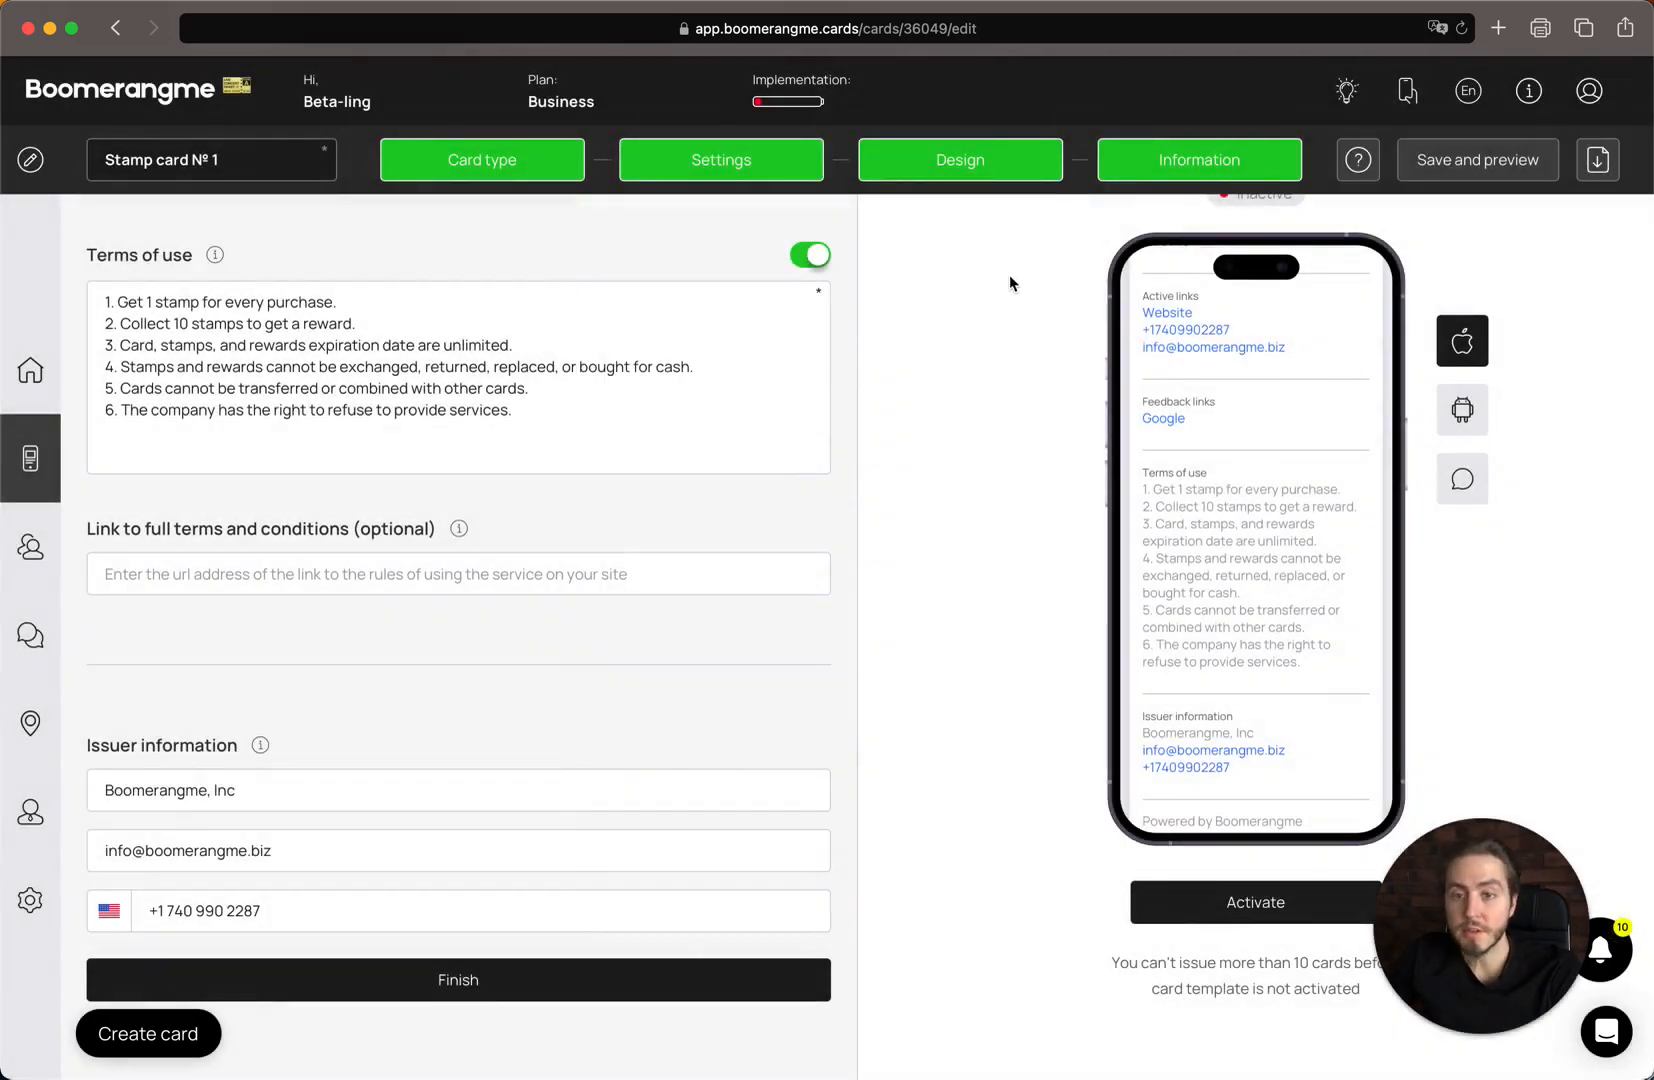
pyautogui.click(983, 181)
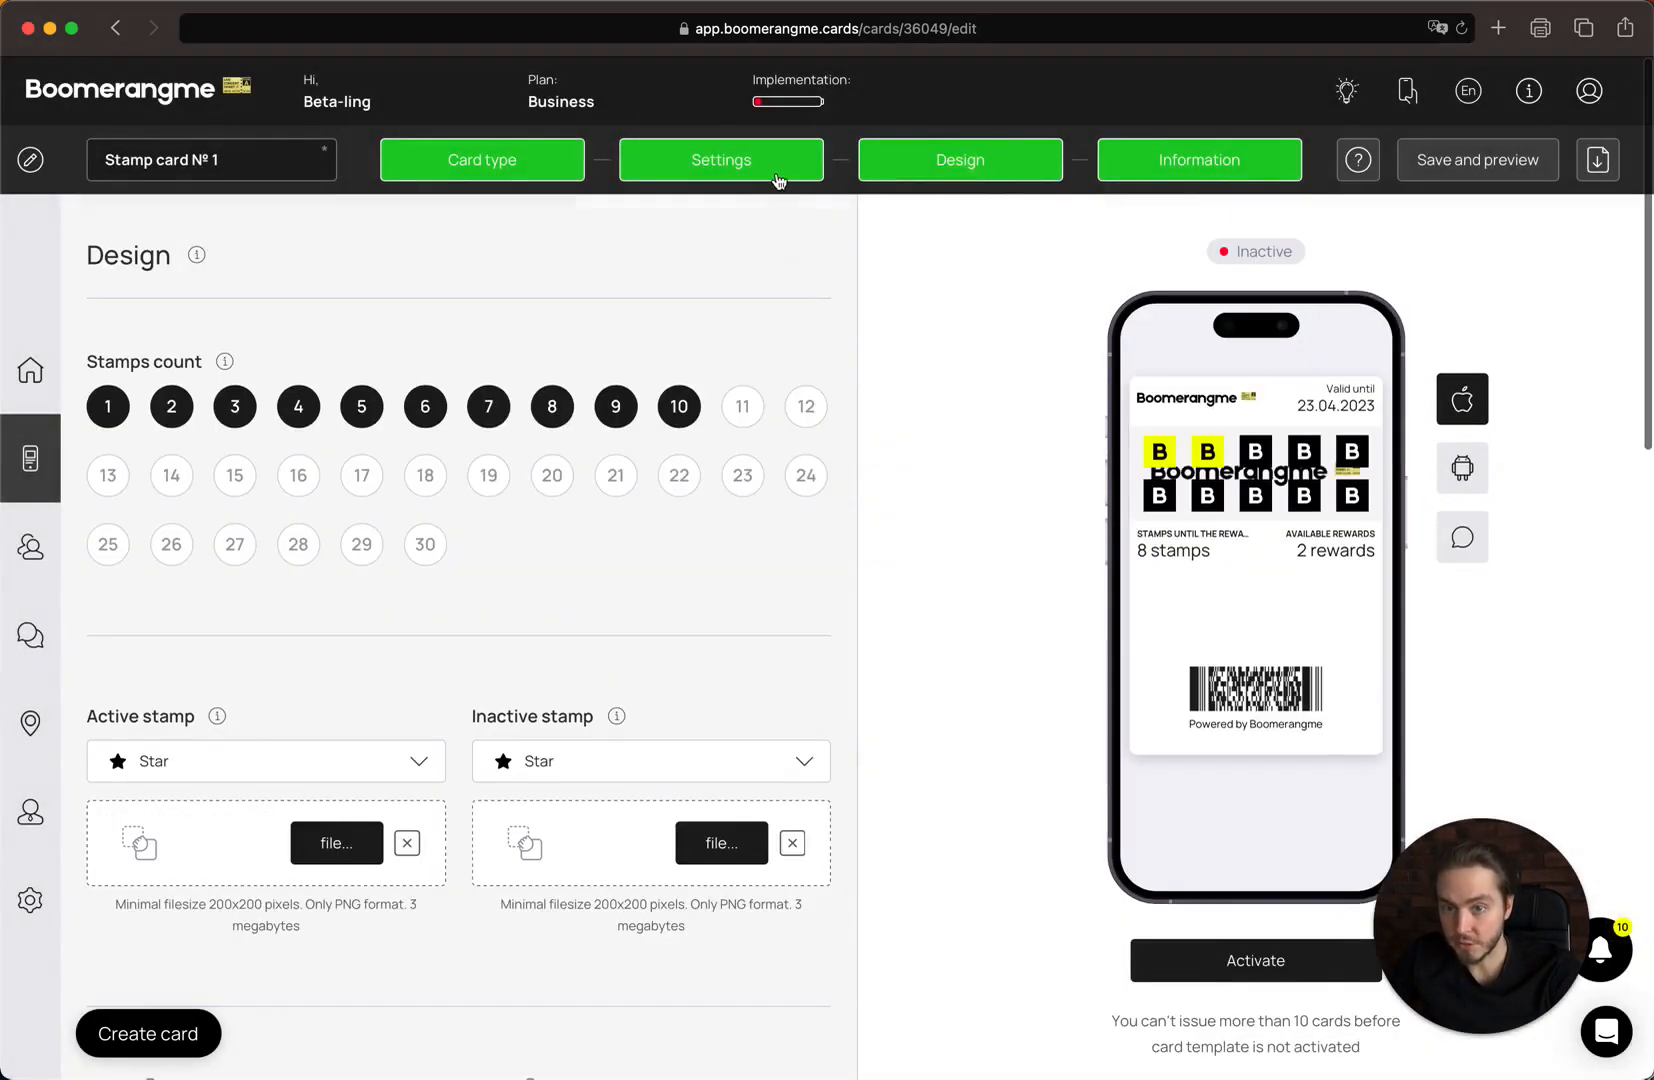
pyautogui.click(768, 172)
pyautogui.click(1154, 152)
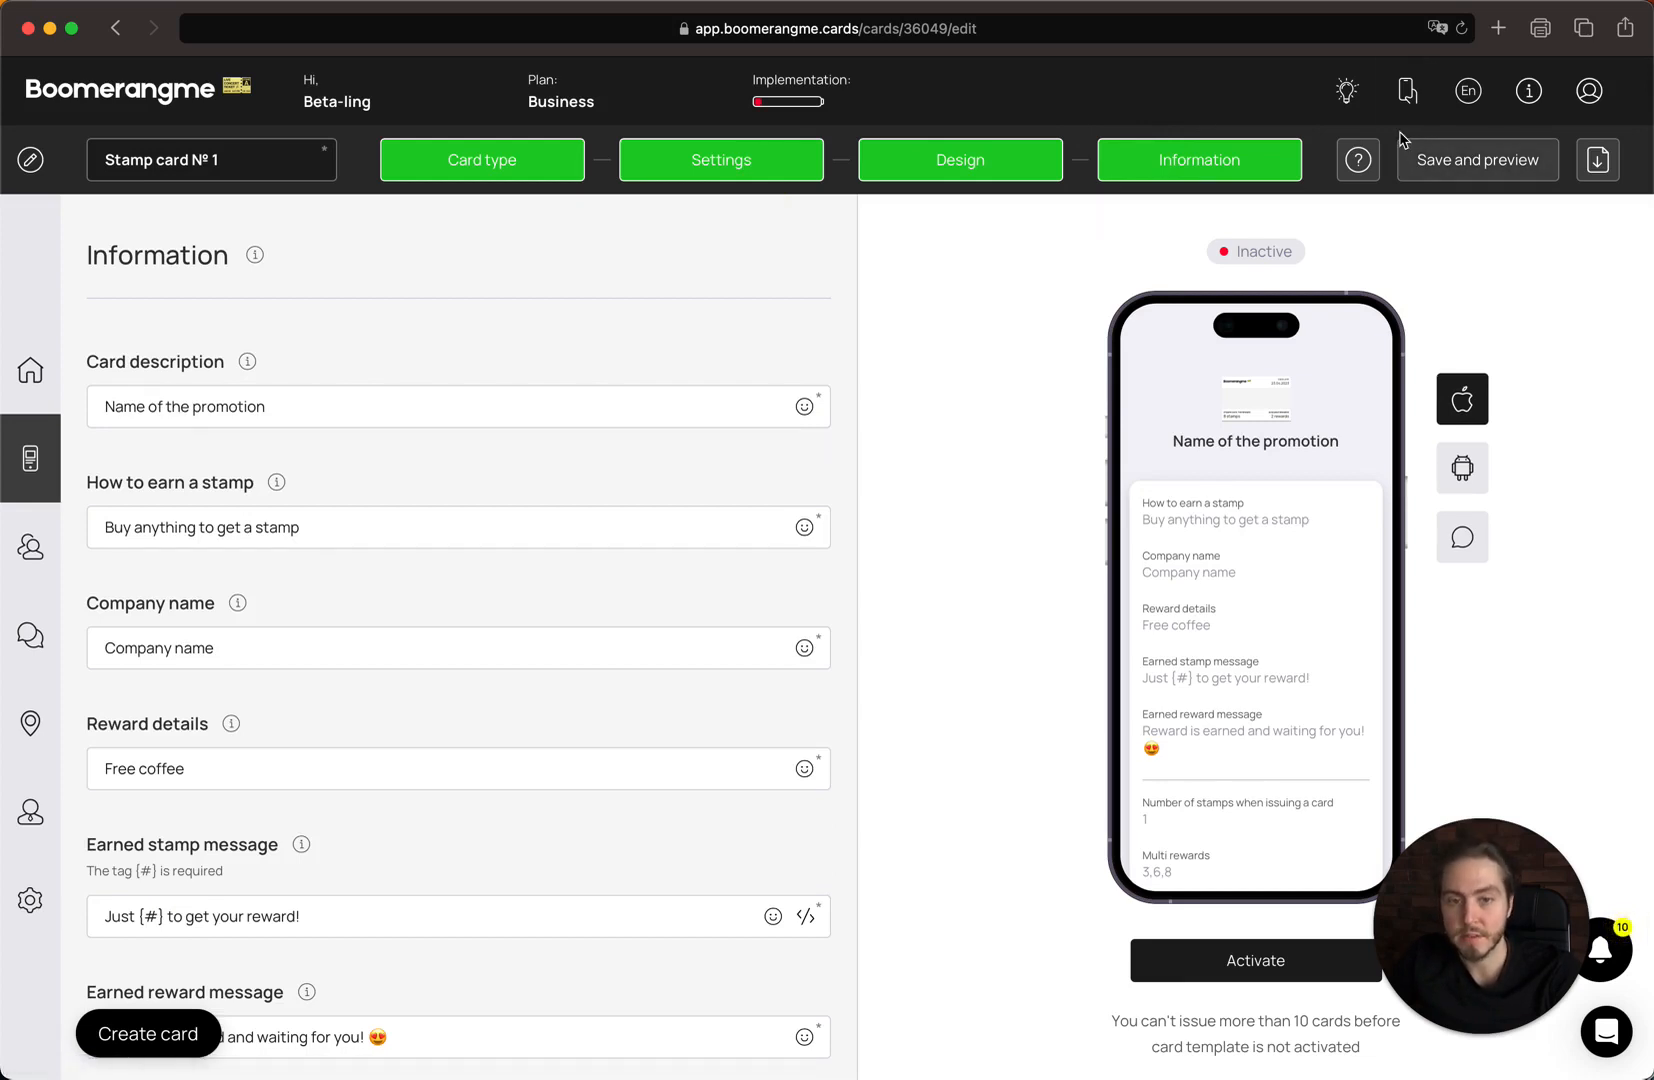
pyautogui.click(1424, 152)
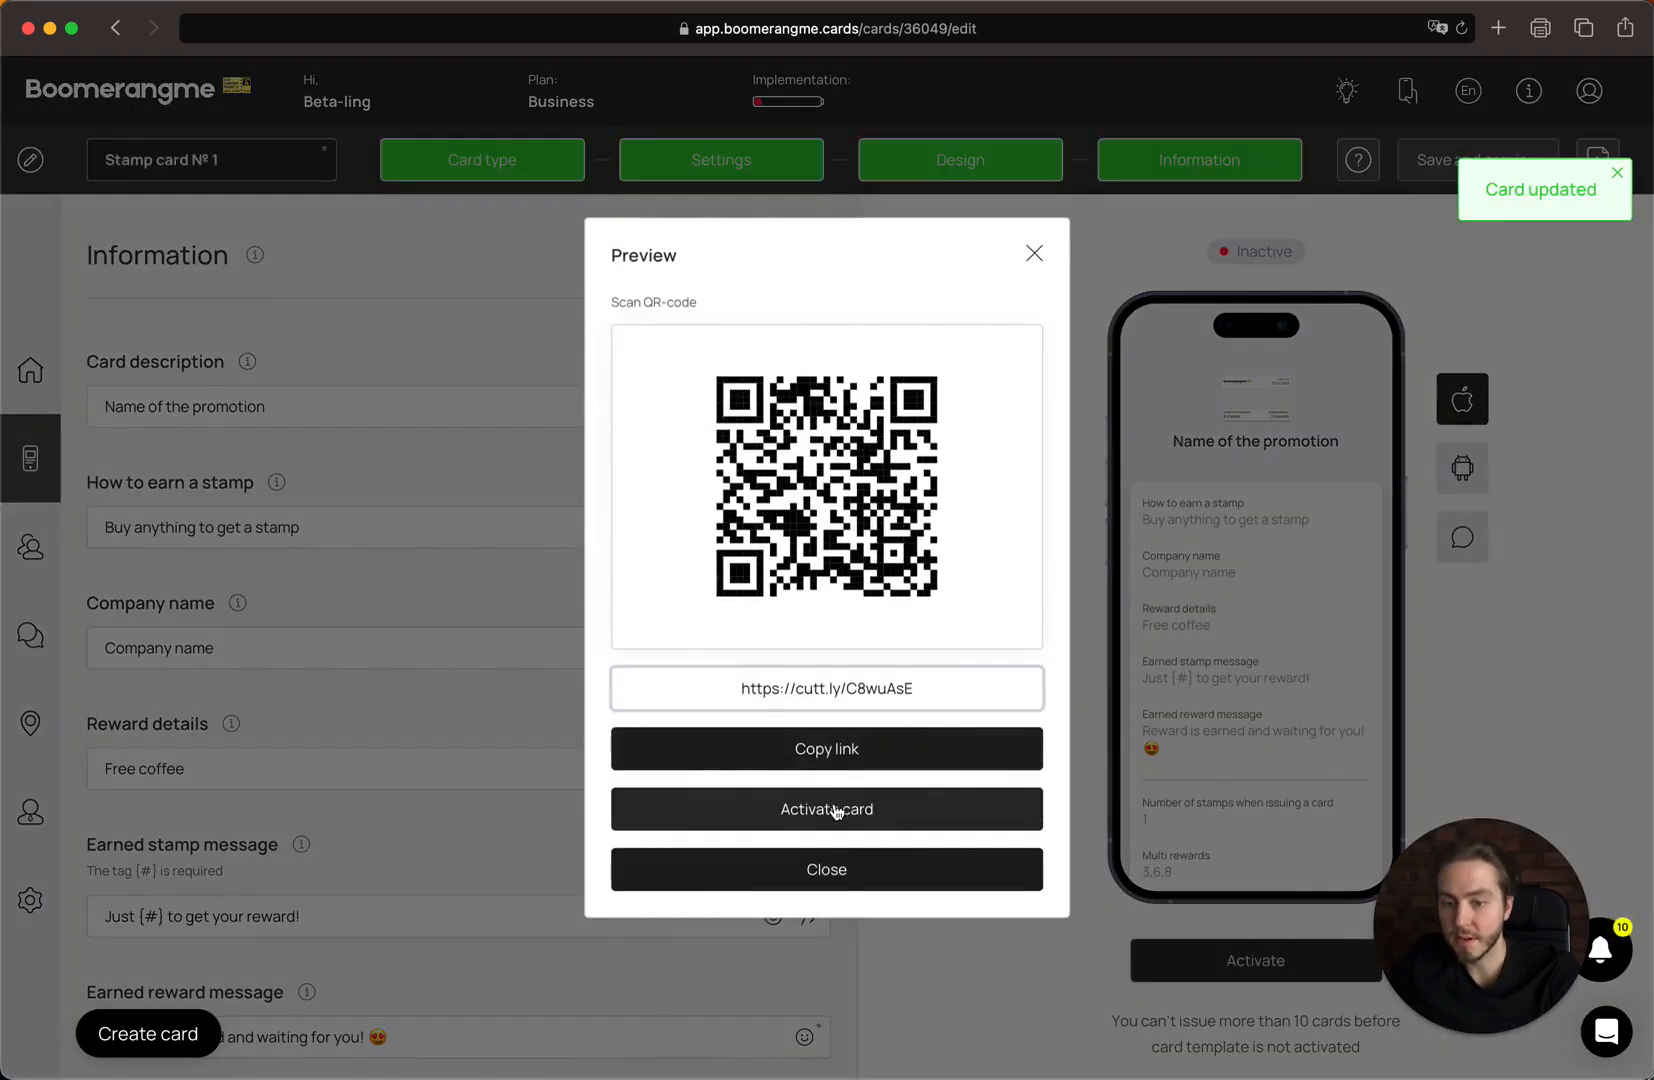
# Activate the stamp card from the Preview dialog and confirm, so its status reads Active.
pyautogui.click(849, 872)
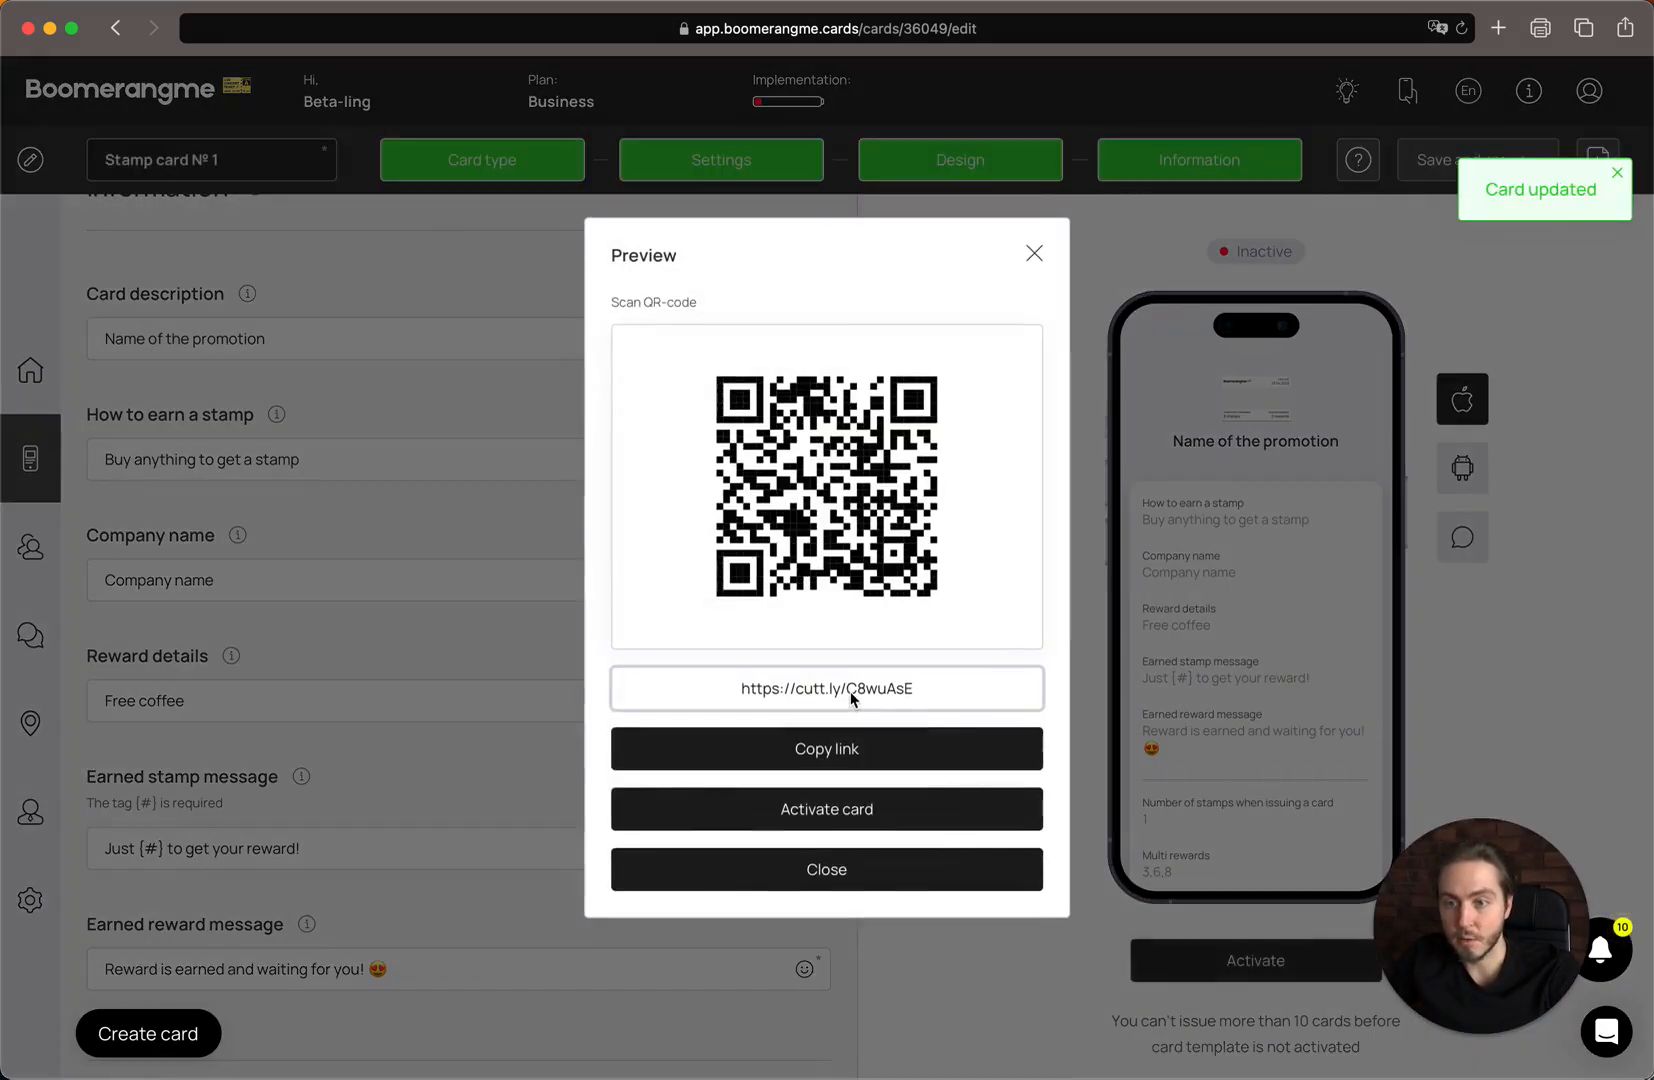
pyautogui.click(842, 809)
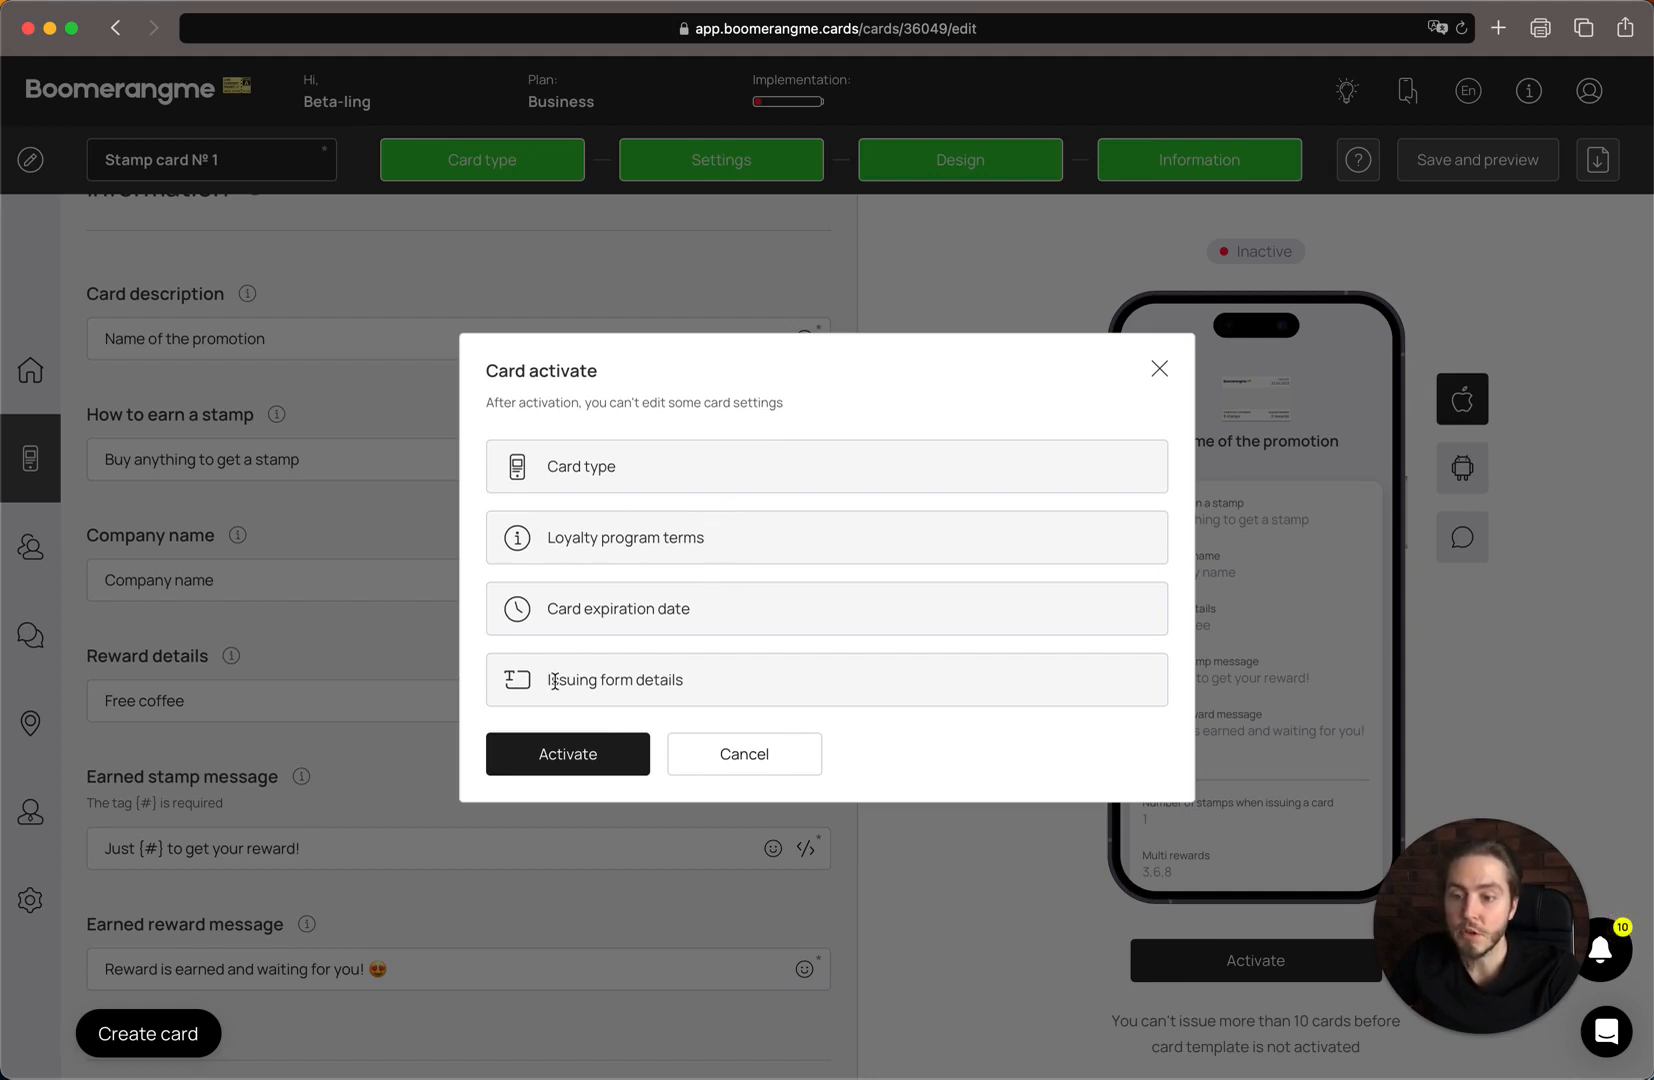
pyautogui.click(583, 760)
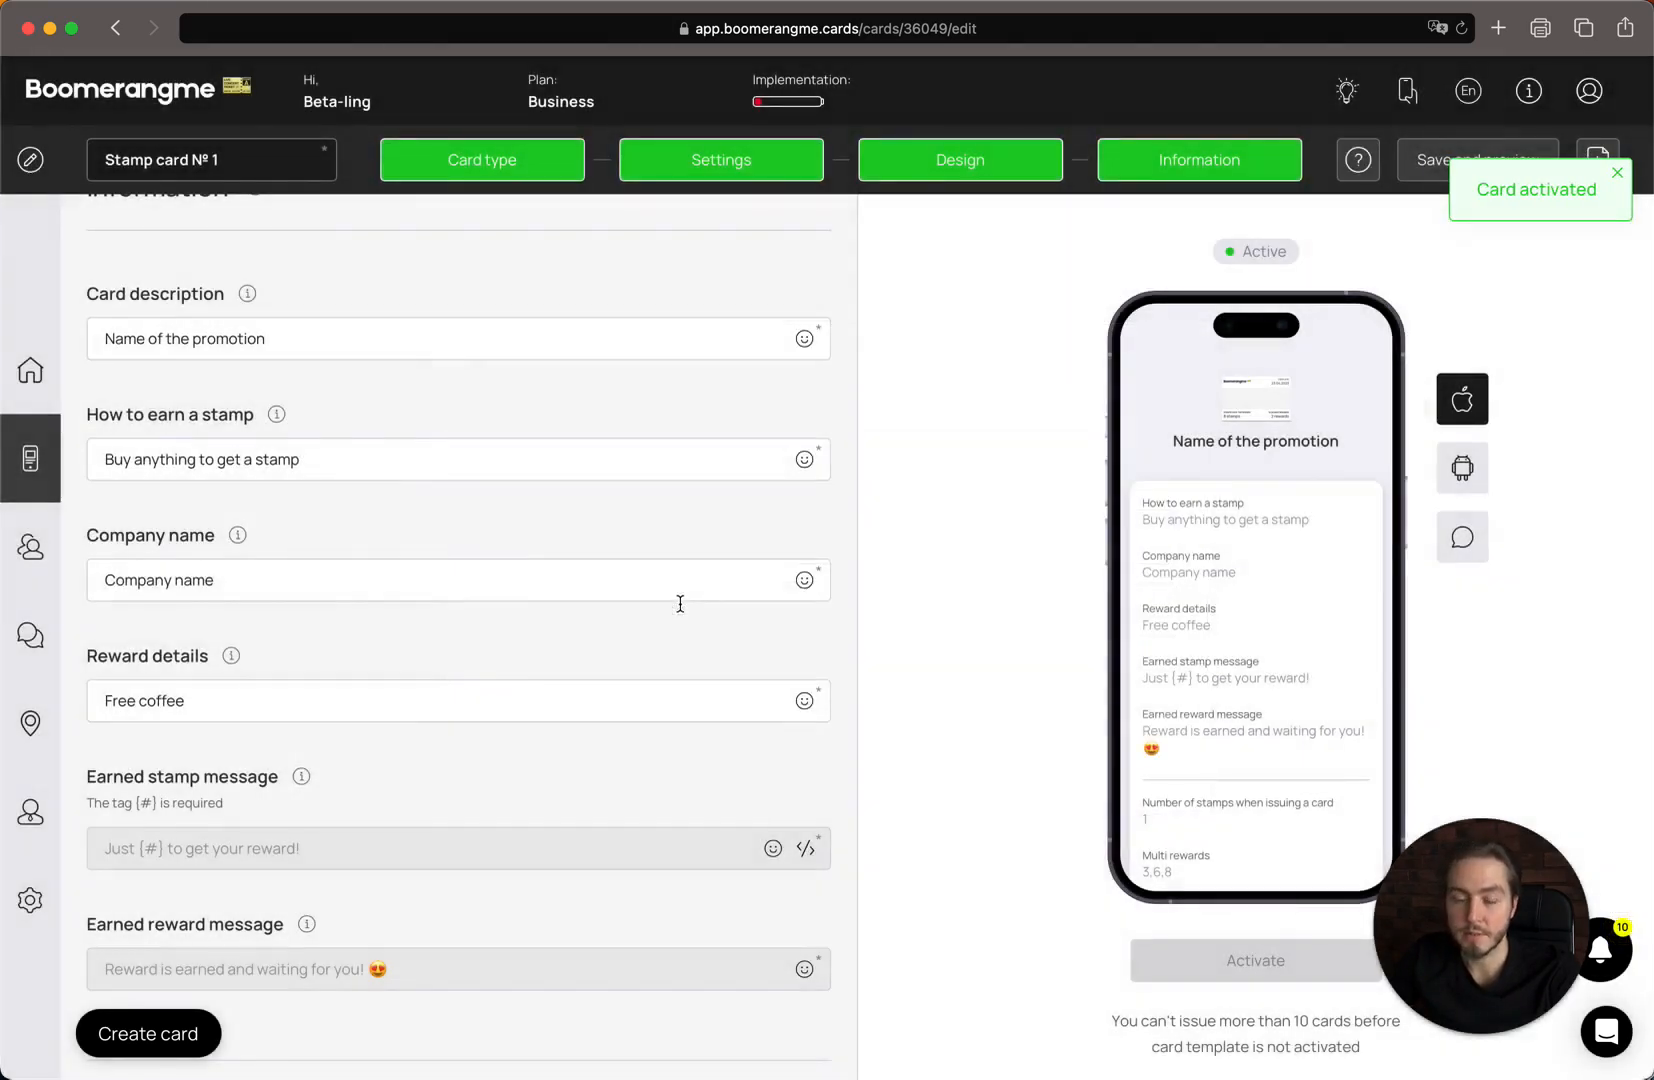
pyautogui.click(1619, 175)
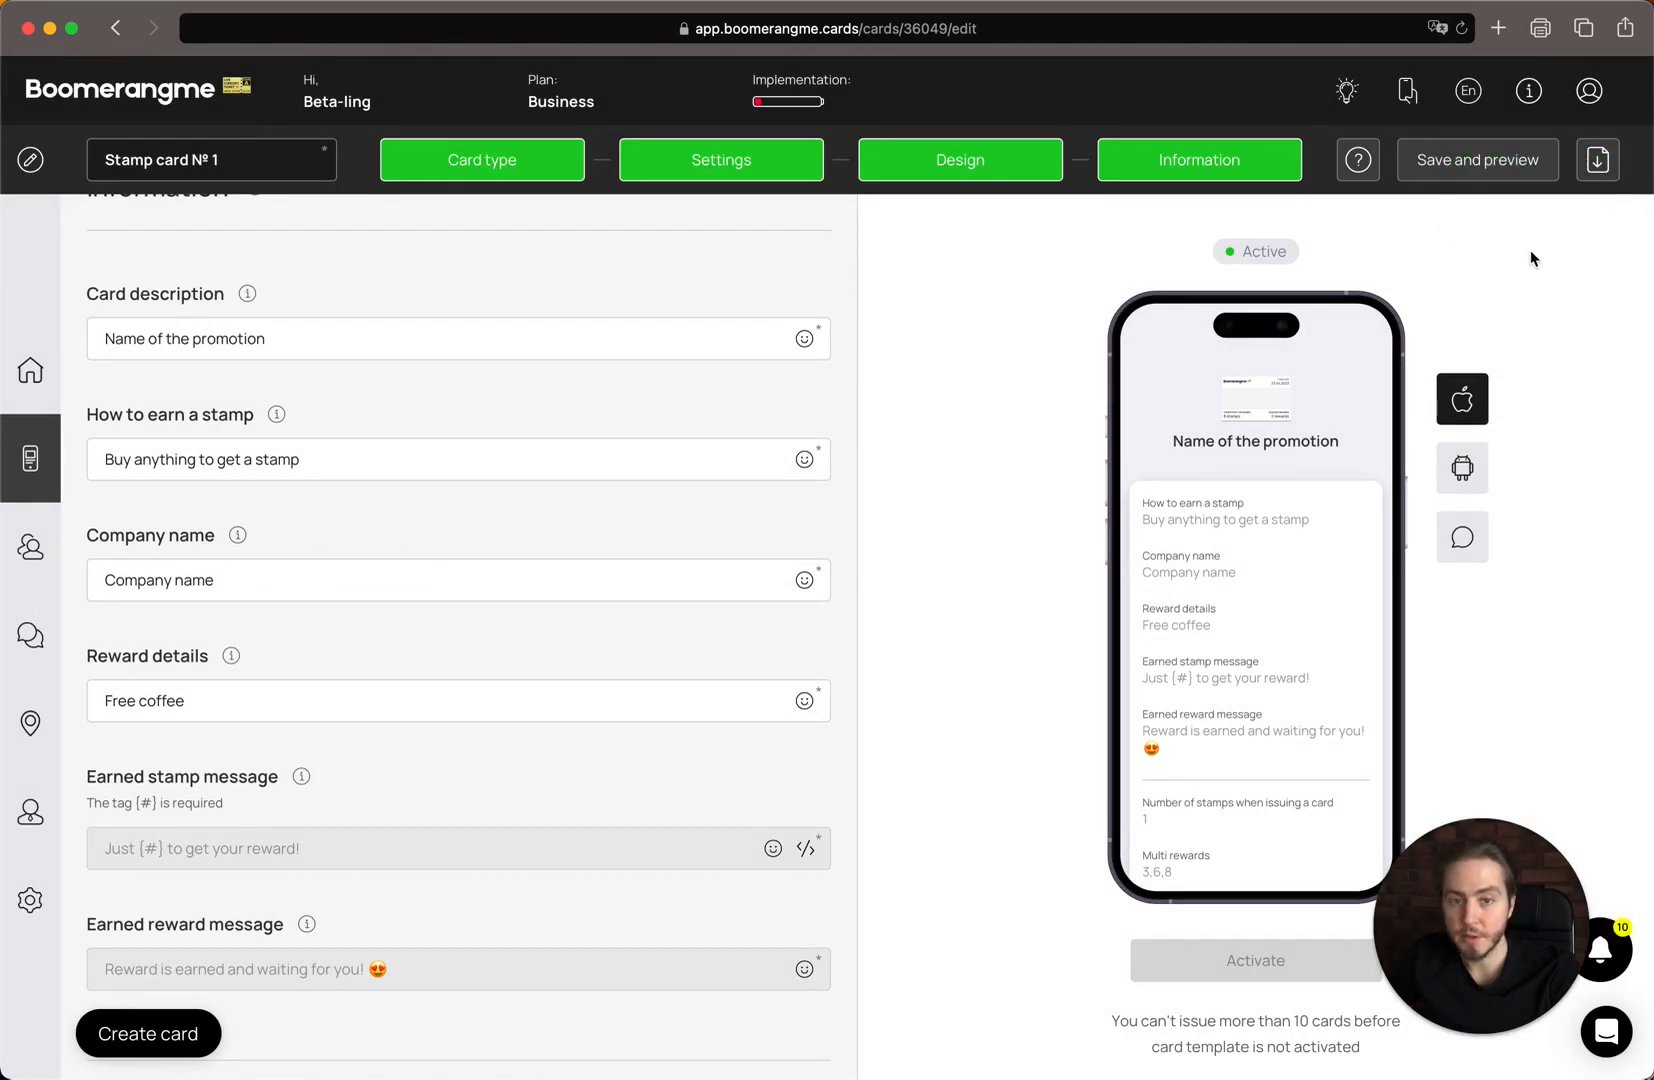
# Review the printable QR-code poster PDF, then return to the Cards list showing Stamp card № 1.
pyautogui.click(1597, 163)
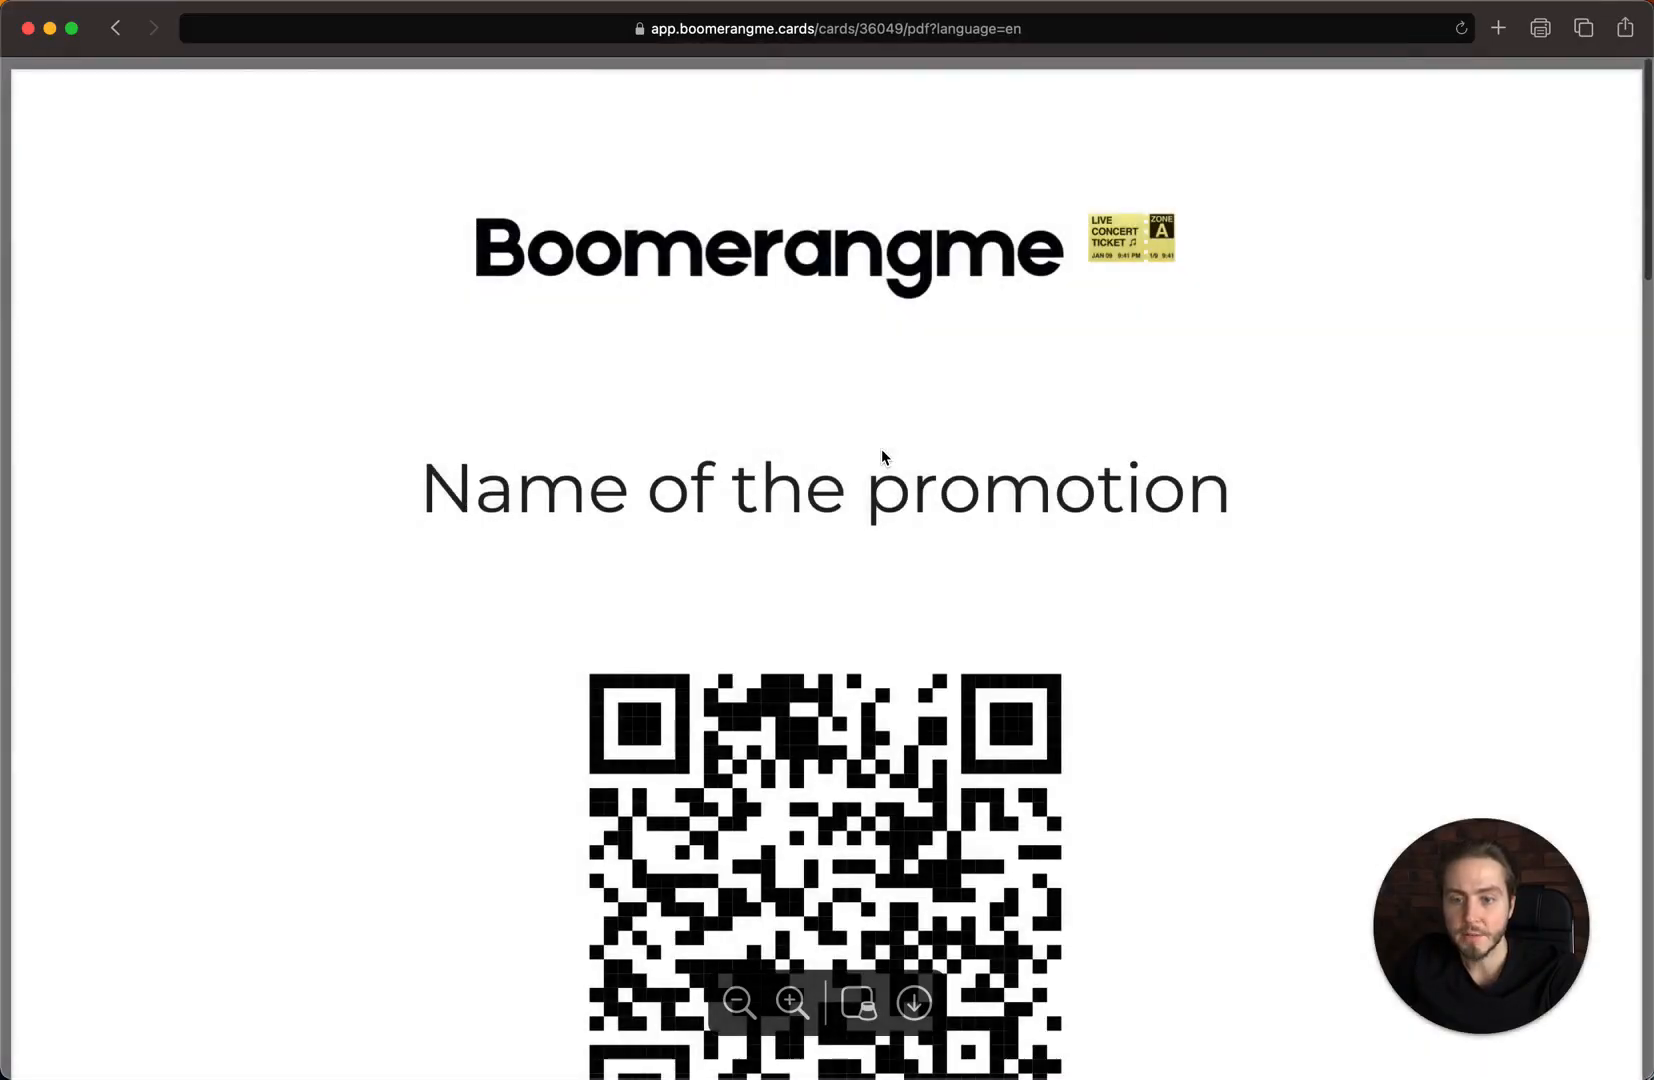
pyautogui.scroll(-5, 858, 582)
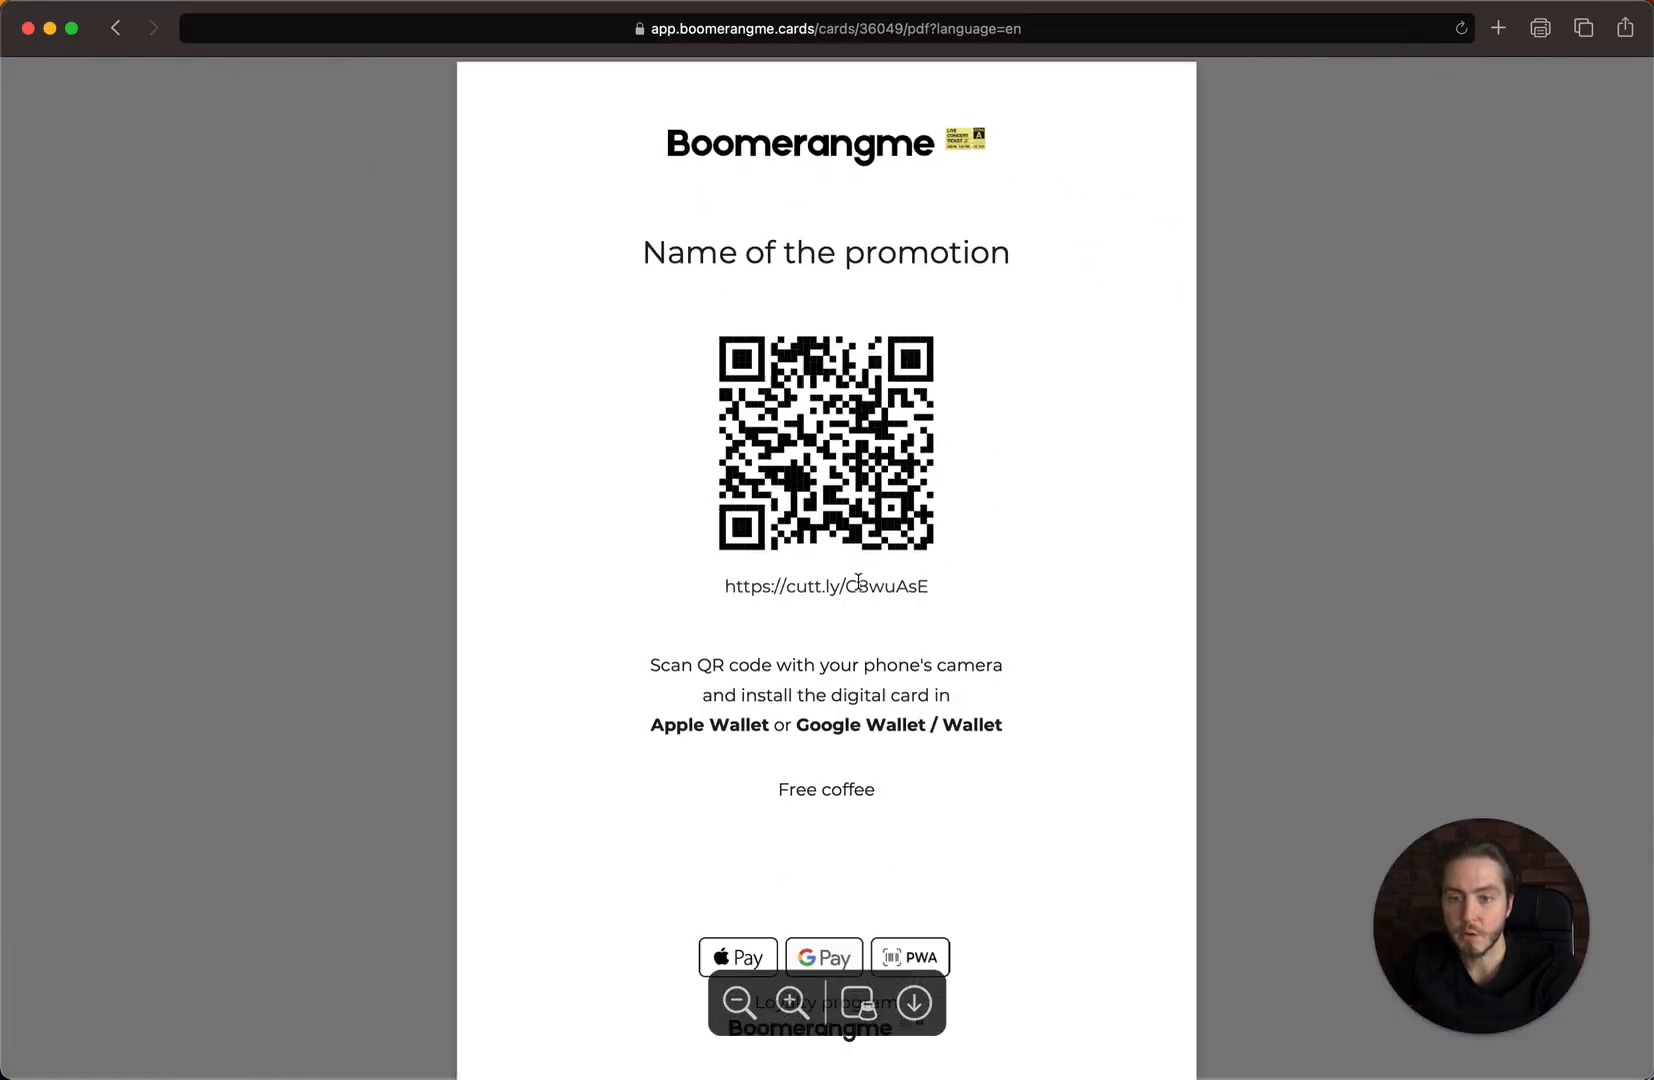
pyautogui.scroll(-10, 858, 582)
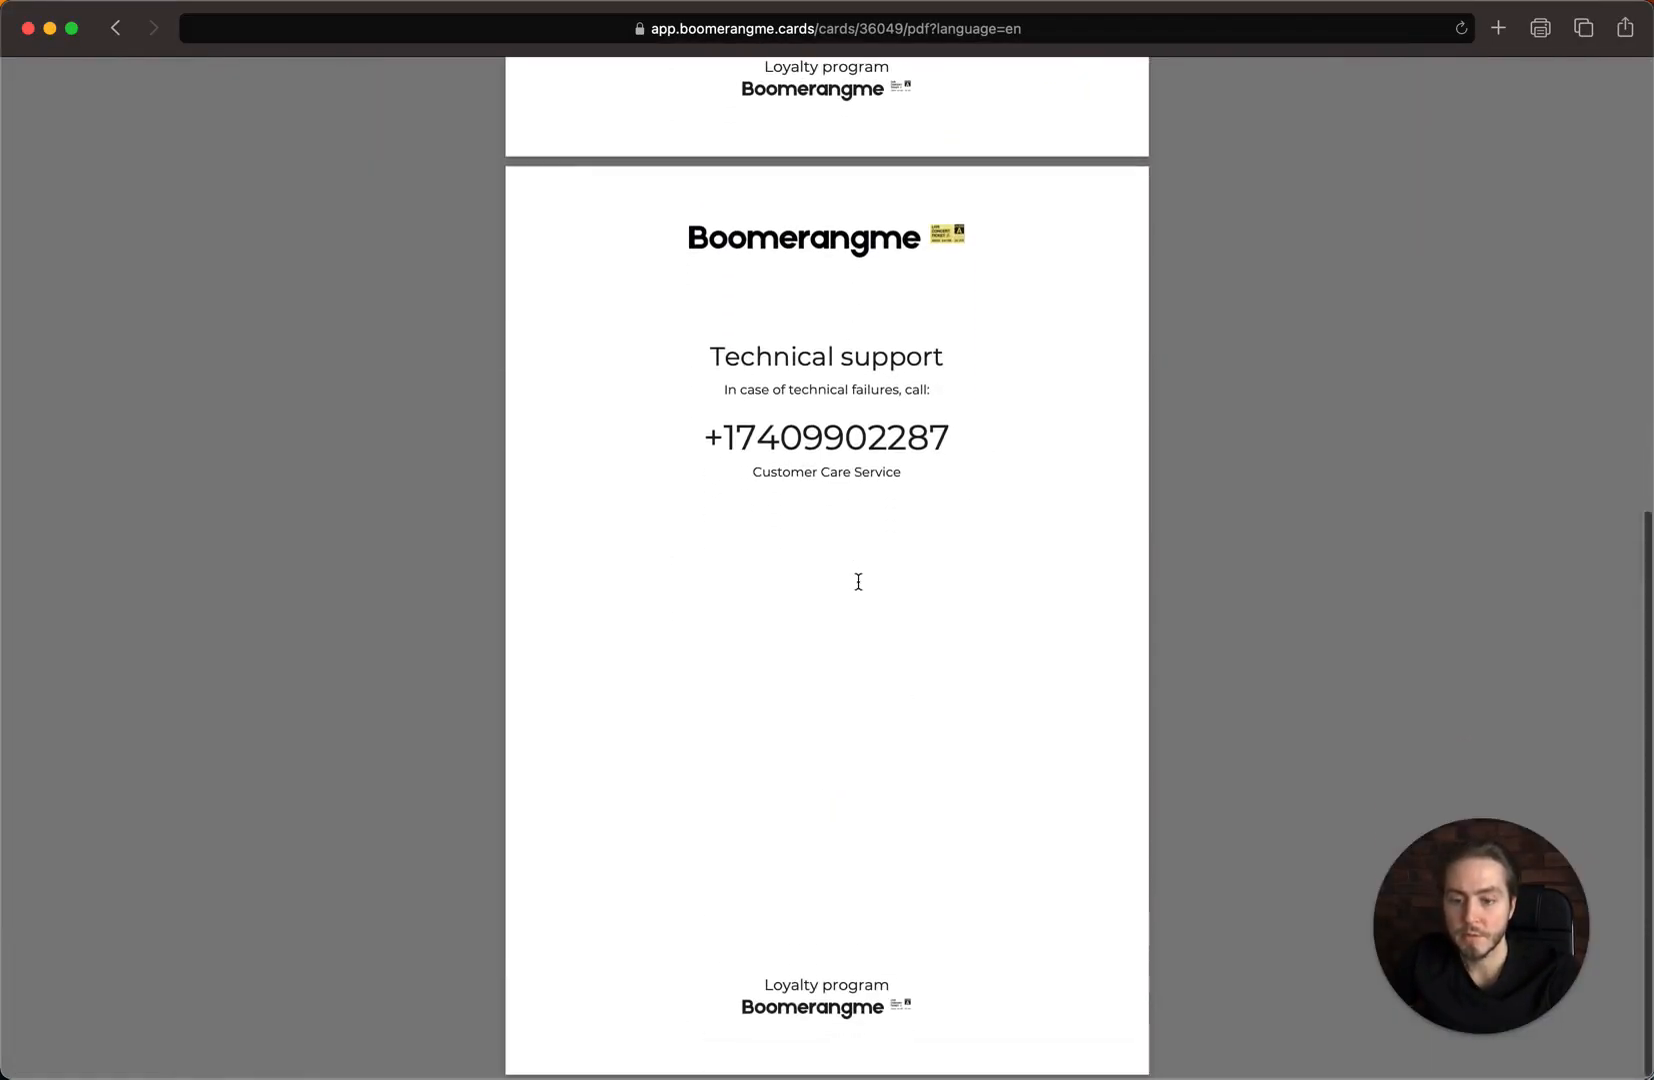
pyautogui.moveTo(657, 321); pyautogui.dragTo(1041, 601)
pyautogui.click(1040, 605)
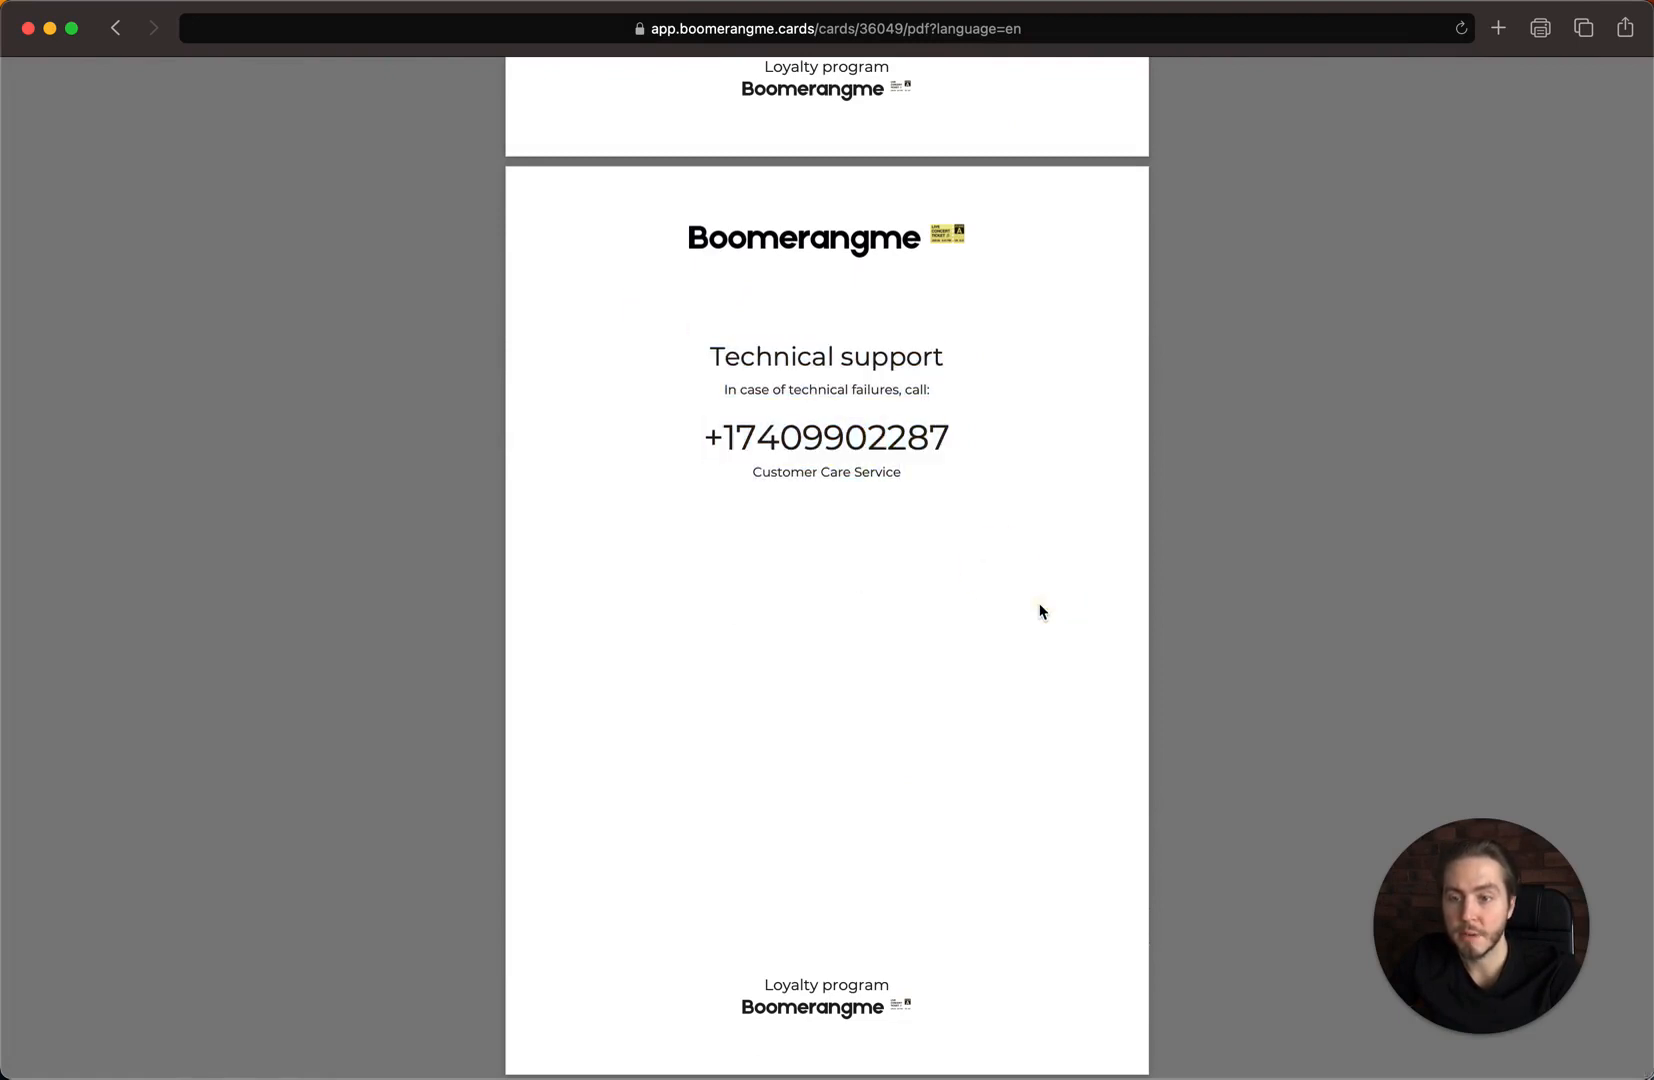
pyautogui.scroll(8, 1040, 611)
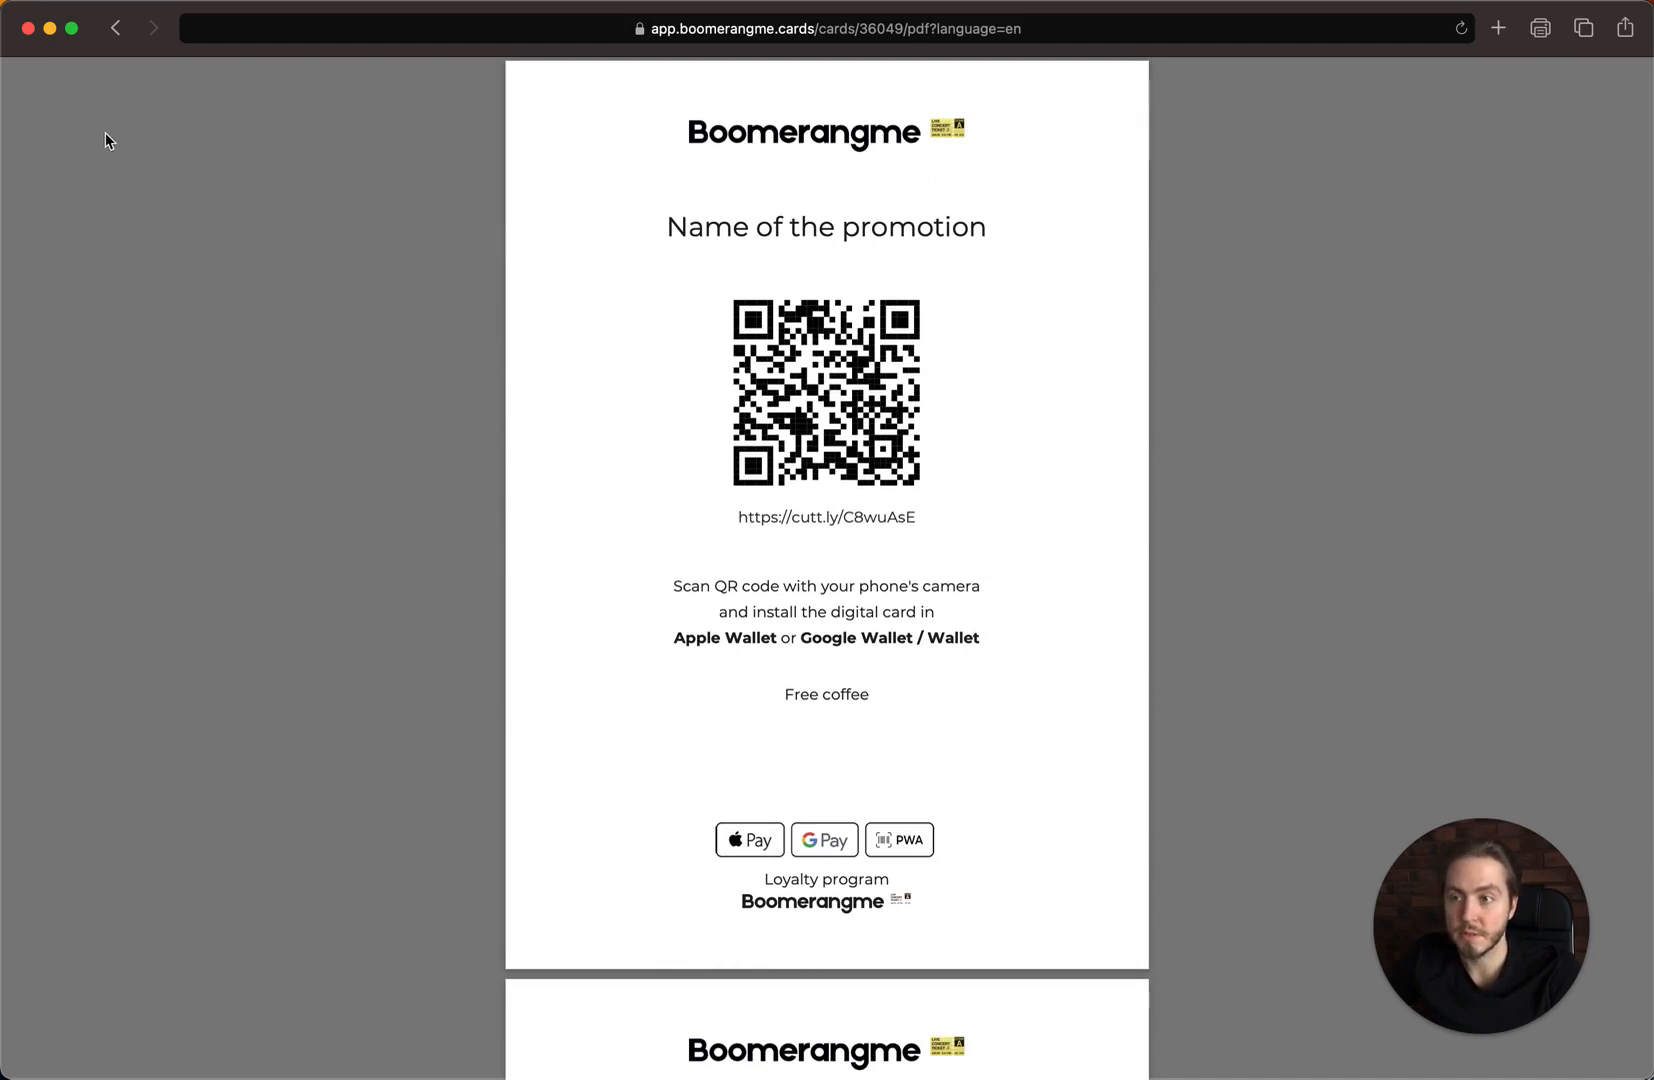
pyautogui.click(115, 28)
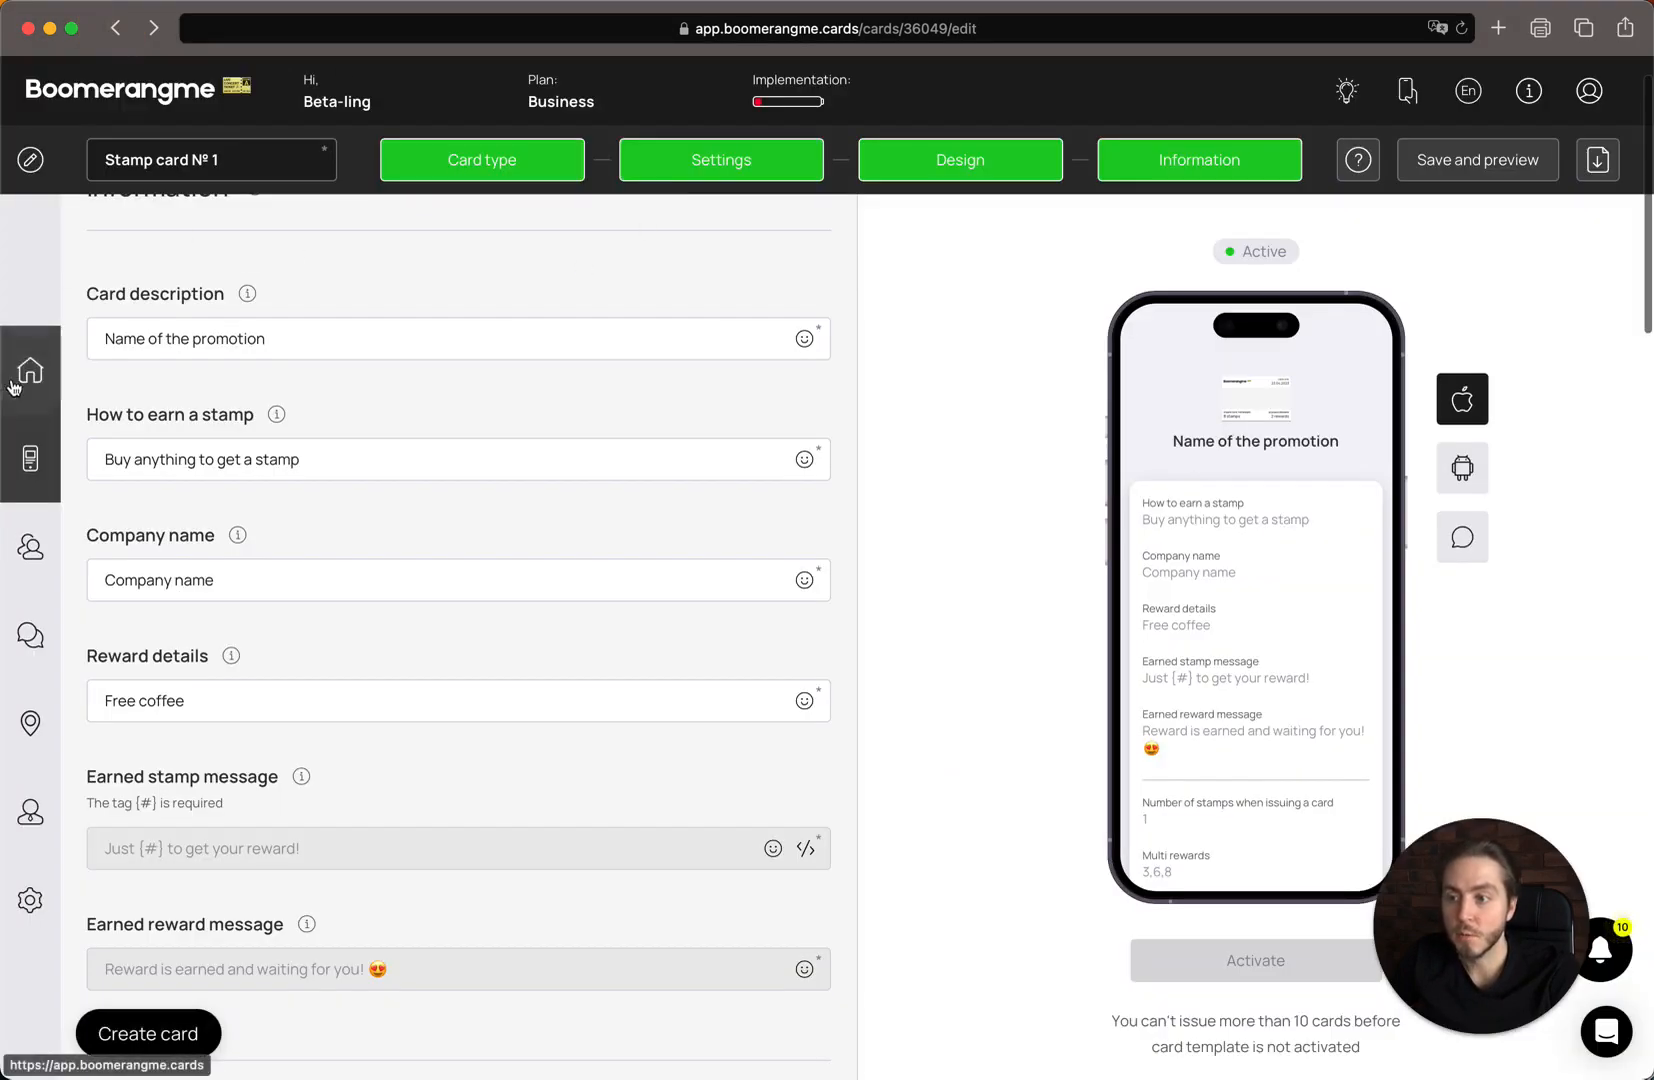
pyautogui.click(30, 455)
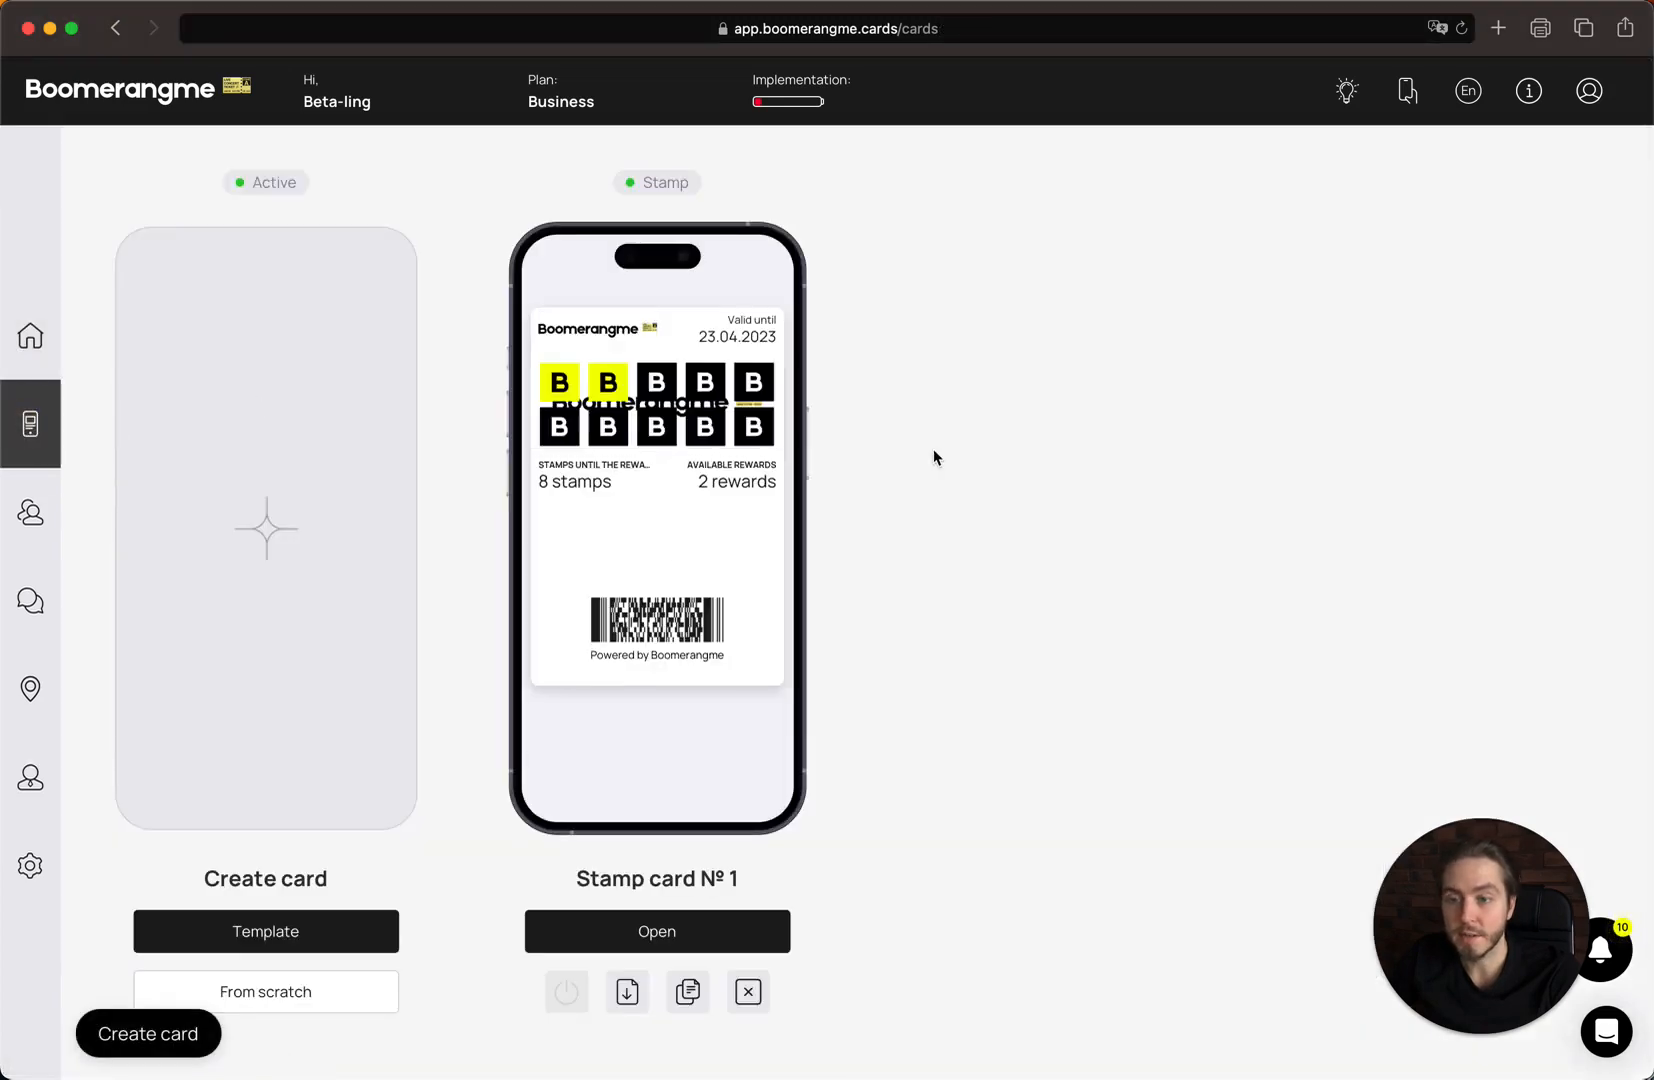